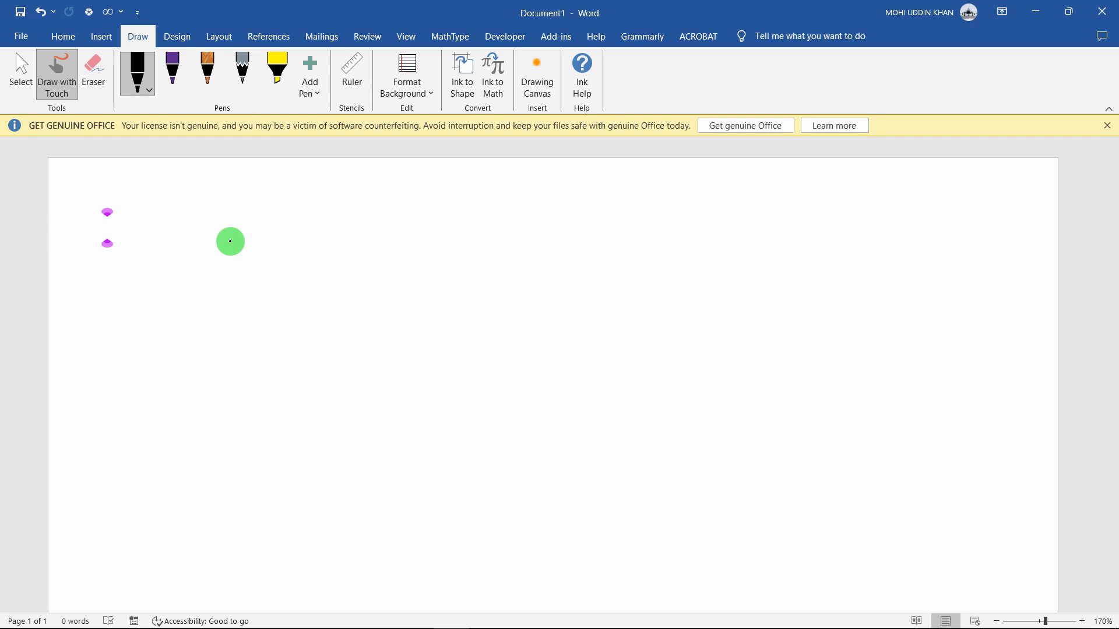
Handwrite the word 'Cartesian' in ink, undoing and restoring the last strokes
mouse_move(235, 202)
mouse_down()
mouse_move(237, 214)
mouse_move(253, 205)
mouse_up()
drag(258, 197, 272, 209)
drag(283, 203, 341, 208)
drag(340, 196, 349, 201)
key(ctrl+z)
key(ctrl+z)
key(ctrl+z)
key(ctrl+z)
key(ctrl+z)
key(ctrl+z)
key(ctrl+z)
key(ctrl+z)
key(ctrl+z)
key(ctrl+y)
key(ctrl+y)
key(ctrl+y)
key(ctrl+y)
key(ctrl+y)
key(ctrl+y)
key(ctrl+y)
key(ctrl+y)
key(ctrl+y)
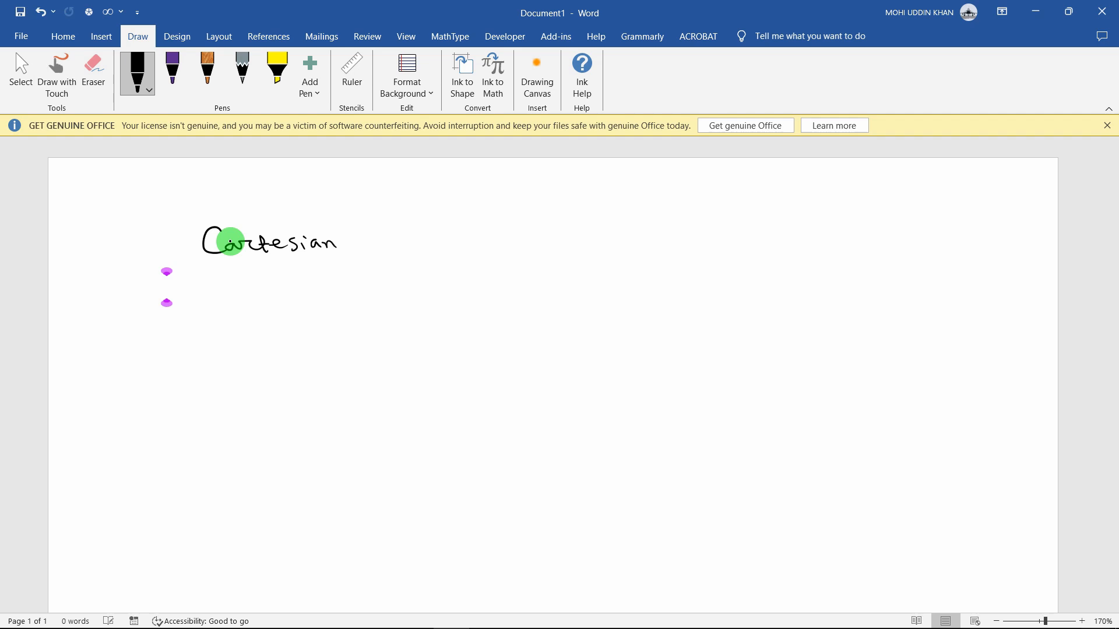
Complete the line as 'Cartesian Form: a+jb'
drag(364, 232, 365, 250)
drag(363, 231, 382, 230)
drag(367, 240, 379, 239)
drag(384, 240, 410, 250)
drag(412, 243, 432, 251)
mouse_move(526, 236)
mouse_down()
mouse_move(535, 252)
mouse_move(559, 242)
mouse_up()
mouse_move(551, 233)
mouse_down()
mouse_move(551, 252)
mouse_move(590, 255)
mouse_up()
click(573, 232)
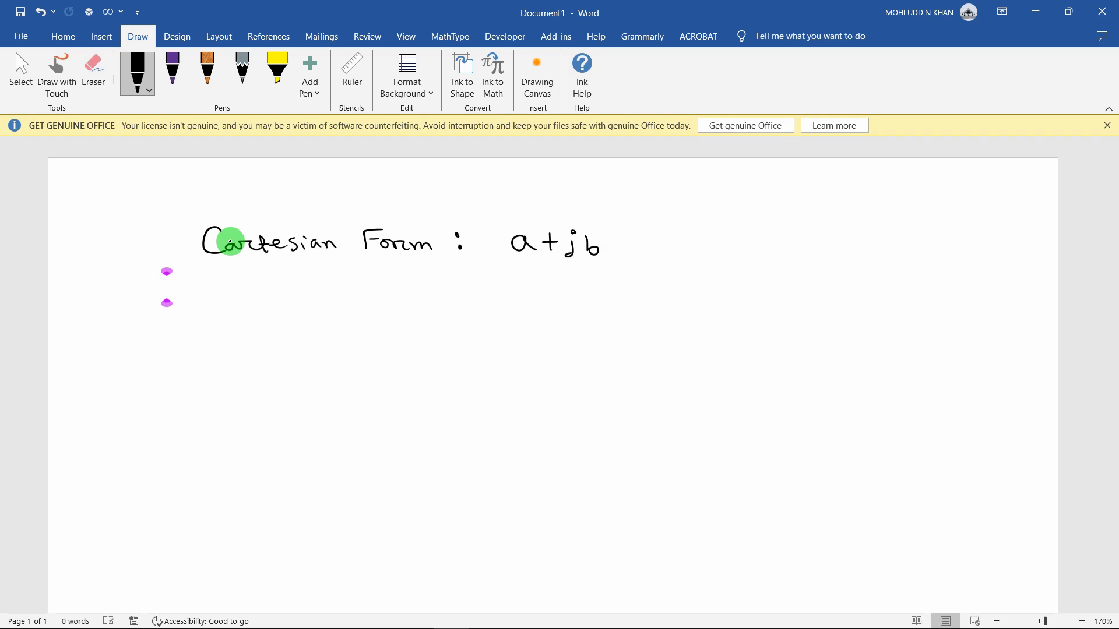
Write 'j = √-1' to the right of the Cartesian form
drag(765, 249, 759, 260)
mouse_move(786, 241)
mouse_down()
mouse_move(776, 258)
mouse_move(806, 257)
mouse_up()
drag(814, 252, 855, 241)
drag(825, 252, 837, 252)
mouse_move(842, 244)
mouse_down()
mouse_move(842, 262)
mouse_move(856, 261)
mouse_up()
Write 'Polar Form: r∠θ' below the Cartesian form
drag(223, 274, 225, 295)
drag(223, 273, 229, 284)
mouse_move(238, 285)
mouse_down()
mouse_move(262, 272)
mouse_move(299, 289)
mouse_move(350, 270)
mouse_up()
drag(336, 274, 337, 291)
drag(348, 284, 415, 291)
click(482, 277)
click(486, 290)
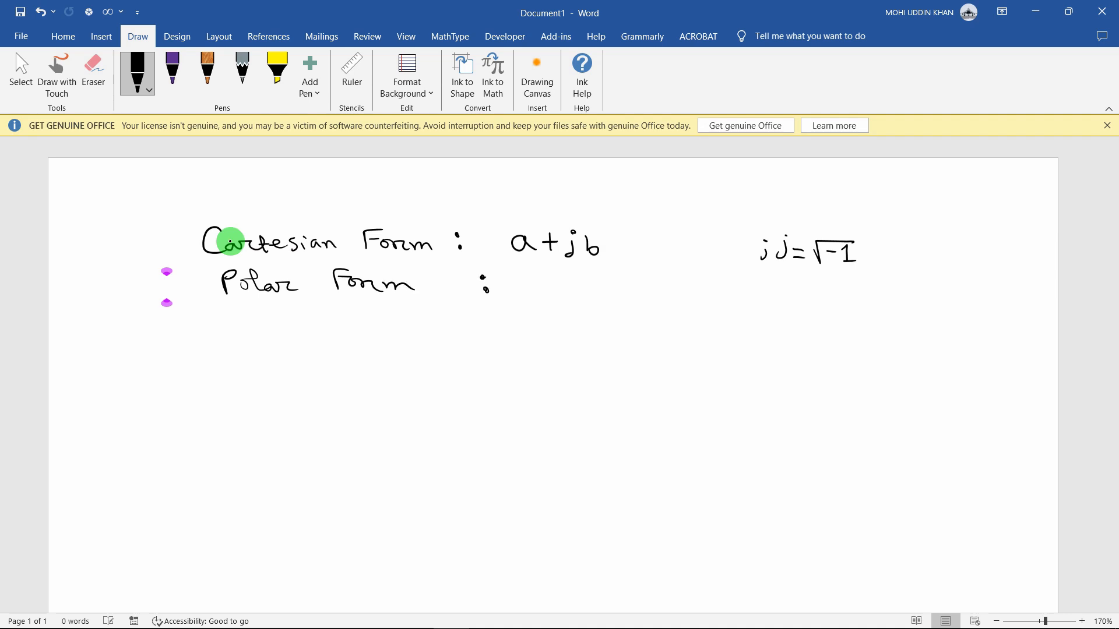
mouse_move(517, 278)
mouse_down()
mouse_move(567, 293)
mouse_move(581, 275)
mouse_move(590, 285)
mouse_up()
Write 'r = magnitude = √(a²+b²)' beside the polar form
click(657, 282)
mouse_move(658, 291)
mouse_down()
mouse_move(655, 299)
mouse_move(723, 293)
mouse_up()
drag(709, 301, 773, 310)
drag(783, 296, 802, 301)
mouse_move(801, 289)
mouse_down()
mouse_move(827, 301)
mouse_move(875, 297)
mouse_up()
mouse_move(864, 303)
mouse_down()
mouse_move(984, 282)
mouse_move(933, 307)
mouse_up()
drag(933, 291, 953, 299)
drag(948, 293, 948, 307)
drag(960, 292, 963, 308)
drag(975, 291, 990, 297)
mouse_move(687, 319)
mouse_down()
mouse_move(679, 332)
mouse_move(692, 334)
mouse_up()
Write 'θ = Phase angle = tan⁻¹(b/a)' below the magnitude line
drag(706, 324, 719, 330)
mouse_move(733, 320)
mouse_down()
mouse_move(736, 339)
mouse_move(873, 341)
mouse_move(879, 330)
mouse_up()
drag(893, 331, 927, 342)
drag(935, 333, 963, 342)
drag(973, 328, 984, 333)
drag(1003, 318, 1020, 338)
drag(1015, 345, 1022, 362)
drag(997, 320, 995, 356)
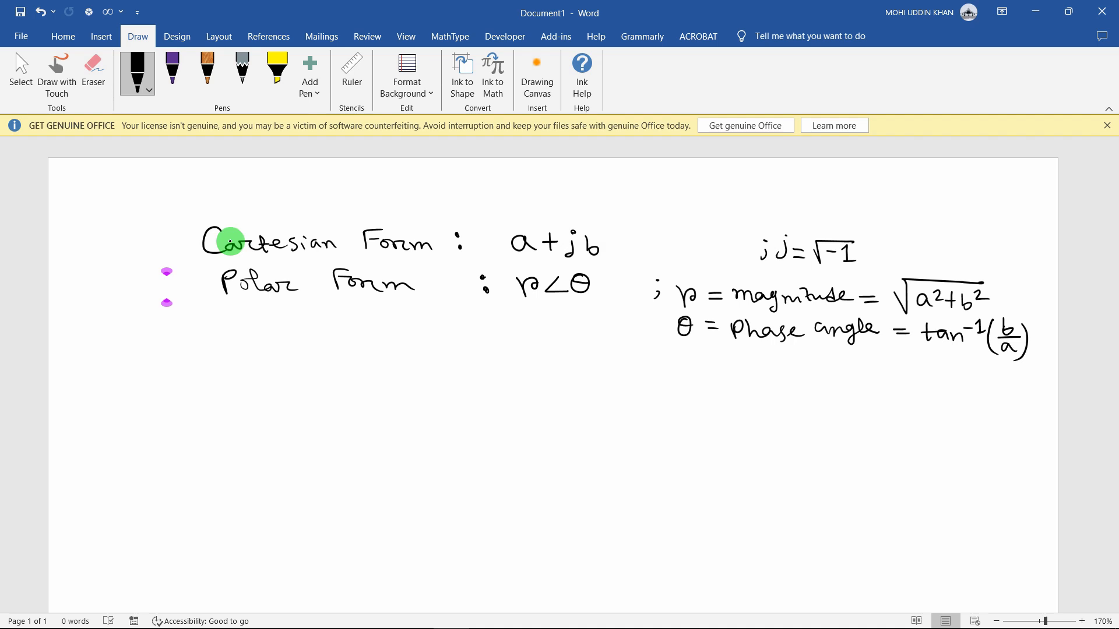
Write 'a = Real Part = r cos θ' below the phase angle line
mouse_move(687, 368)
mouse_down()
mouse_move(674, 371)
mouse_move(691, 378)
mouse_up()
drag(705, 368, 730, 380)
mouse_move(728, 363)
mouse_down()
mouse_move(750, 379)
mouse_move(805, 379)
mouse_up()
mouse_move(807, 364)
mouse_down()
mouse_move(848, 378)
mouse_move(883, 370)
mouse_up()
mouse_move(869, 376)
mouse_down()
mouse_move(896, 386)
mouse_move(913, 373)
mouse_up()
mouse_move(933, 367)
mouse_down()
mouse_move(925, 380)
mouse_move(939, 389)
mouse_up()
mouse_move(959, 371)
mouse_down()
mouse_move(957, 386)
mouse_move(965, 378)
mouse_up()
Write 'Imaginary Part = r sin θ', underline Real and Im, and begin a 'Phasor' heading
drag(676, 391, 681, 411)
drag(701, 401, 713, 402)
drag(701, 408, 727, 413)
mouse_move(743, 404)
mouse_down()
mouse_move(774, 427)
mouse_move(786, 414)
mouse_up()
mouse_move(792, 406)
mouse_down()
mouse_move(837, 425)
mouse_move(857, 415)
mouse_up()
drag(856, 402, 892, 402)
drag(908, 404, 922, 404)
drag(908, 410, 935, 414)
drag(950, 401, 987, 409)
drag(980, 402, 995, 402)
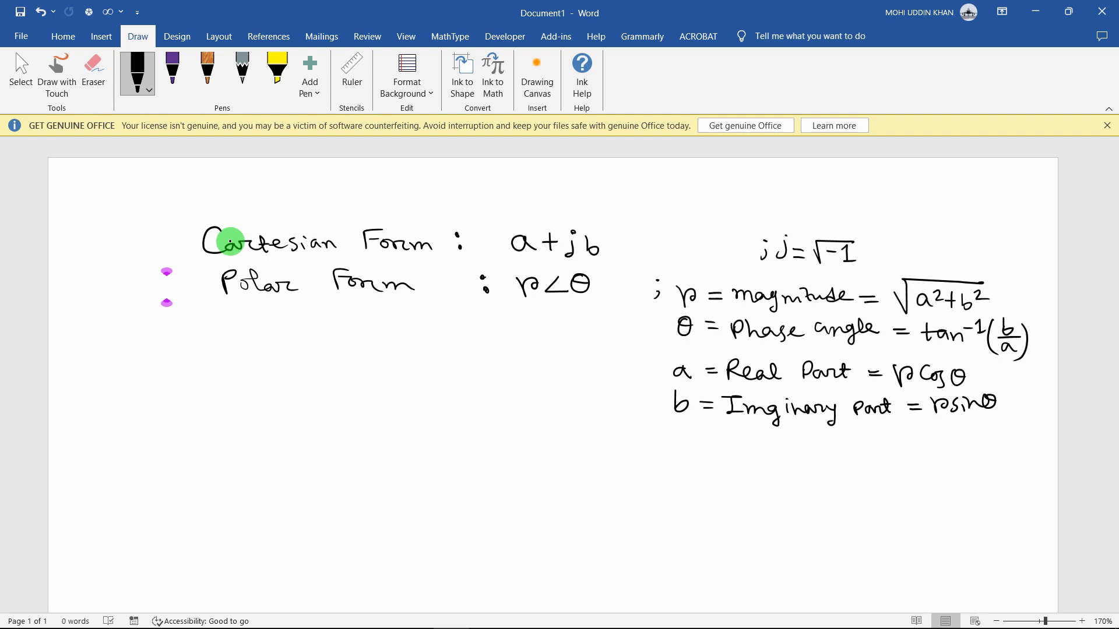
mouse_move(729, 386)
mouse_down()
mouse_move(748, 385)
mouse_move(760, 415)
mouse_up()
mouse_move(149, 383)
mouse_down()
mouse_move(152, 411)
mouse_move(152, 398)
mouse_up()
Finish the handwritten 'Phasor' heading below the polar form notes
drag(166, 385, 184, 405)
drag(198, 395, 207, 406)
drag(214, 392, 211, 410)
drag(224, 401, 264, 407)
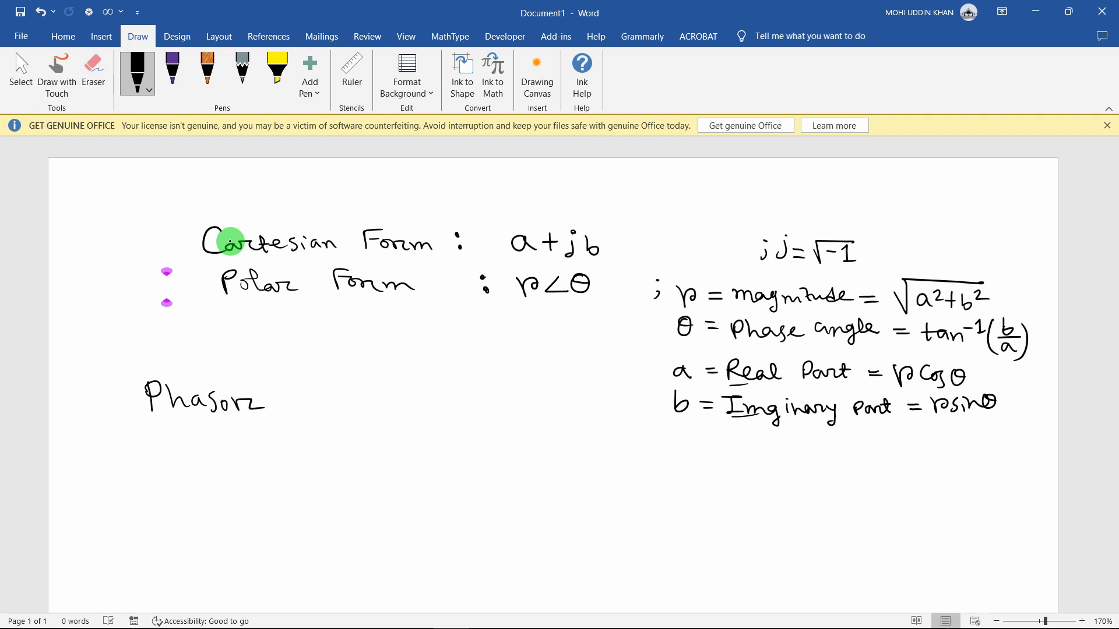
Write 'v(t) = Vm sin(ωt + θ)' below the Phasor heading
drag(183, 431, 205, 432)
mouse_move(227, 427)
mouse_down()
mouse_move(226, 453)
mouse_move(249, 455)
mouse_up()
drag(262, 437, 277, 445)
drag(289, 431, 327, 453)
mouse_move(347, 436)
mouse_down()
mouse_move(339, 455)
mouse_move(404, 457)
mouse_move(429, 438)
mouse_up()
drag(437, 443, 454, 442)
mouse_move(446, 436)
mouse_down()
mouse_move(446, 451)
mouse_move(460, 453)
mouse_up()
mouse_move(461, 444)
mouse_down()
mouse_move(477, 446)
mouse_move(471, 455)
mouse_up()
mouse_move(498, 437)
mouse_down()
mouse_move(492, 452)
mouse_move(502, 444)
mouse_up()
drag(509, 432, 501, 462)
Add 'V = Vm∠θ' with arrows linking it to Polar Form, and circle Vm and θ
drag(151, 389, 182, 476)
mouse_move(172, 464)
mouse_down()
mouse_move(172, 484)
mouse_move(221, 467)
mouse_move(217, 499)
mouse_move(211, 485)
mouse_move(259, 480)
mouse_up()
mouse_move(242, 491)
mouse_down()
mouse_move(296, 470)
mouse_move(322, 500)
mouse_up()
mouse_move(346, 476)
mouse_down()
mouse_move(338, 488)
mouse_move(361, 491)
mouse_move(366, 472)
mouse_up()
mouse_move(357, 481)
mouse_down()
mouse_move(374, 481)
mouse_move(403, 508)
mouse_move(385, 517)
mouse_up()
mouse_move(385, 467)
mouse_down()
mouse_move(395, 470)
mouse_move(444, 360)
mouse_move(432, 313)
mouse_up()
drag(416, 331, 456, 325)
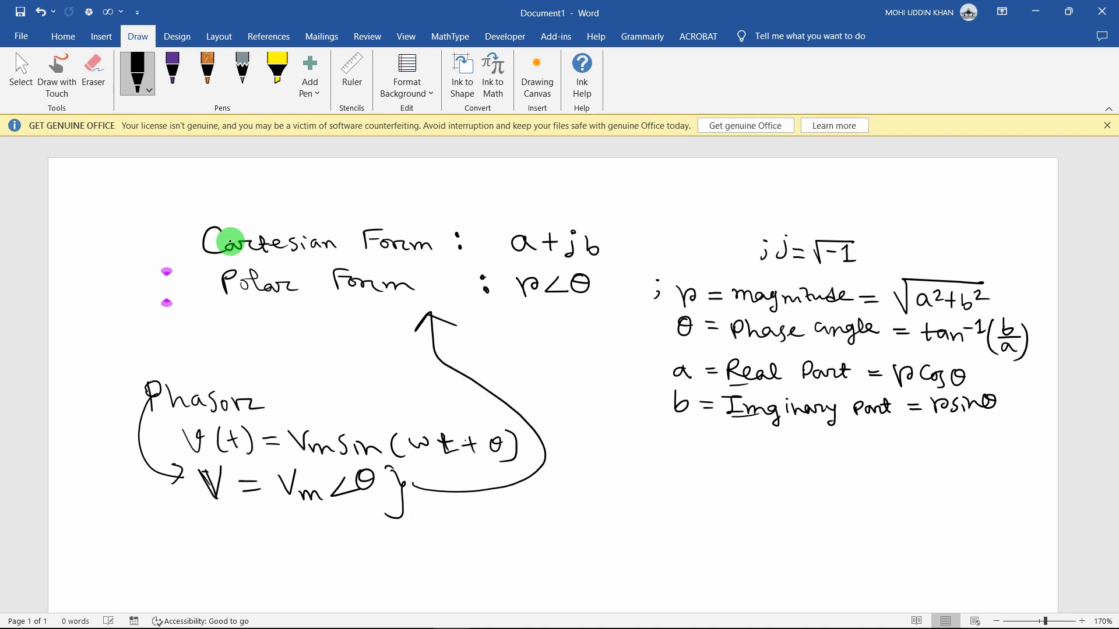
mouse_move(309, 461)
mouse_down()
mouse_move(326, 516)
mouse_move(294, 462)
mouse_up()
drag(368, 455, 387, 463)
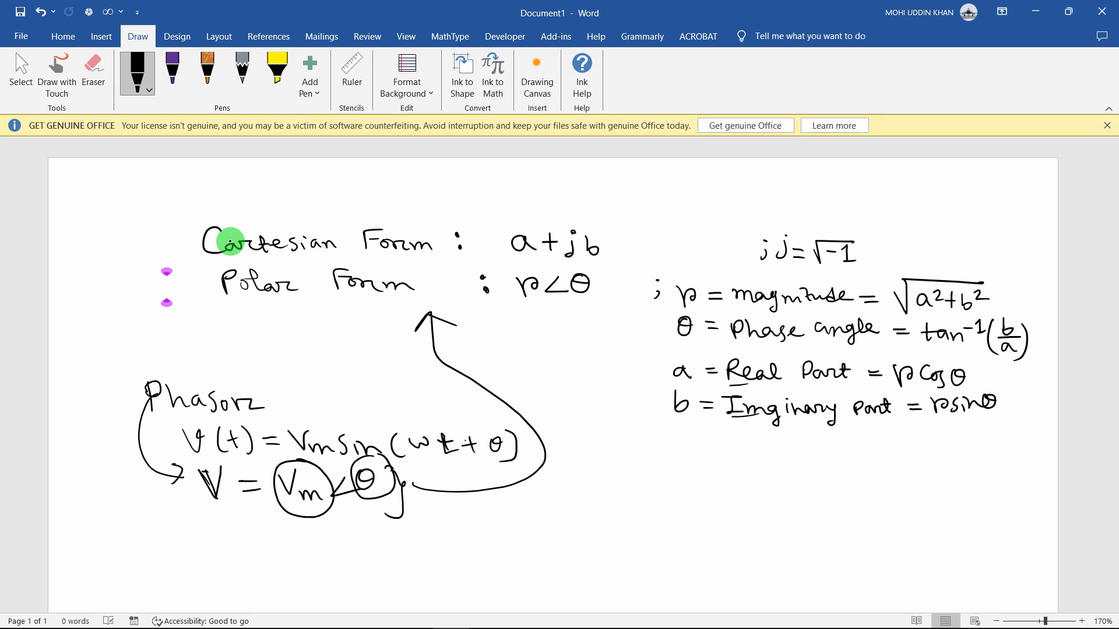
Write a circled 'yes' above j = √-1 and start 'MAG' below the imaginary part line
mouse_move(670, 187)
mouse_down()
mouse_move(675, 210)
mouse_move(696, 201)
mouse_up()
drag(714, 188, 703, 206)
drag(658, 173, 708, 172)
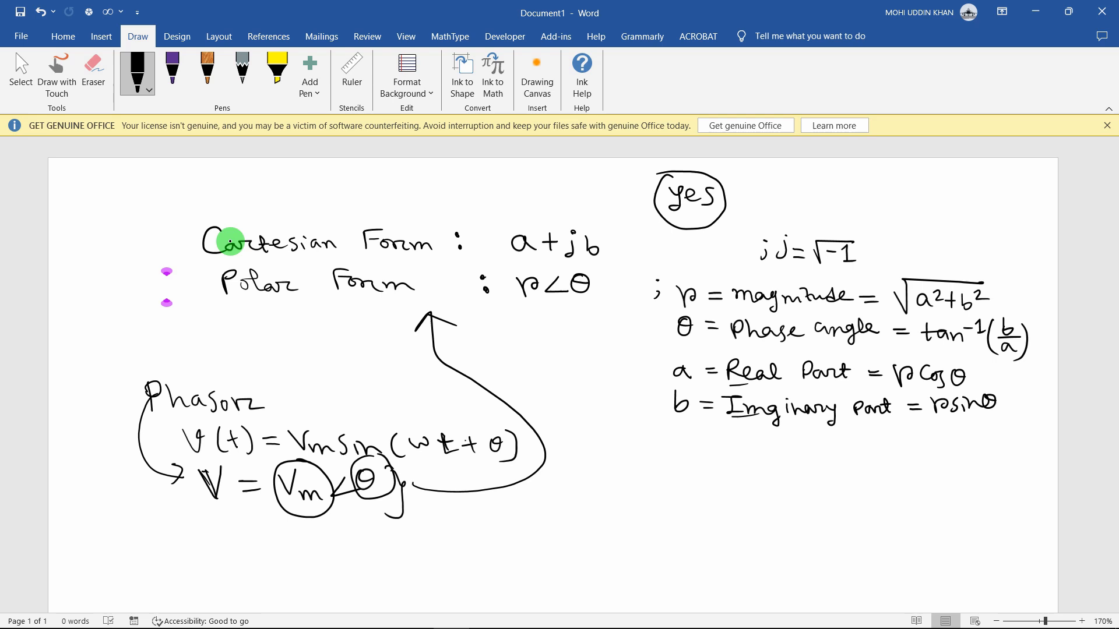
drag(616, 466, 713, 454)
Write PHASE, REAL and IMAG after MAG, and fix the spelling of 'Imaginary'
mouse_move(722, 441)
mouse_down()
mouse_move(723, 460)
mouse_move(753, 460)
mouse_up()
mouse_move(773, 443)
mouse_down()
mouse_move(773, 462)
mouse_move(820, 456)
mouse_up()
drag(820, 438, 845, 455)
mouse_move(849, 458)
mouse_down()
mouse_move(857, 440)
mouse_move(865, 456)
mouse_up()
drag(868, 439, 879, 457)
drag(768, 400, 771, 409)
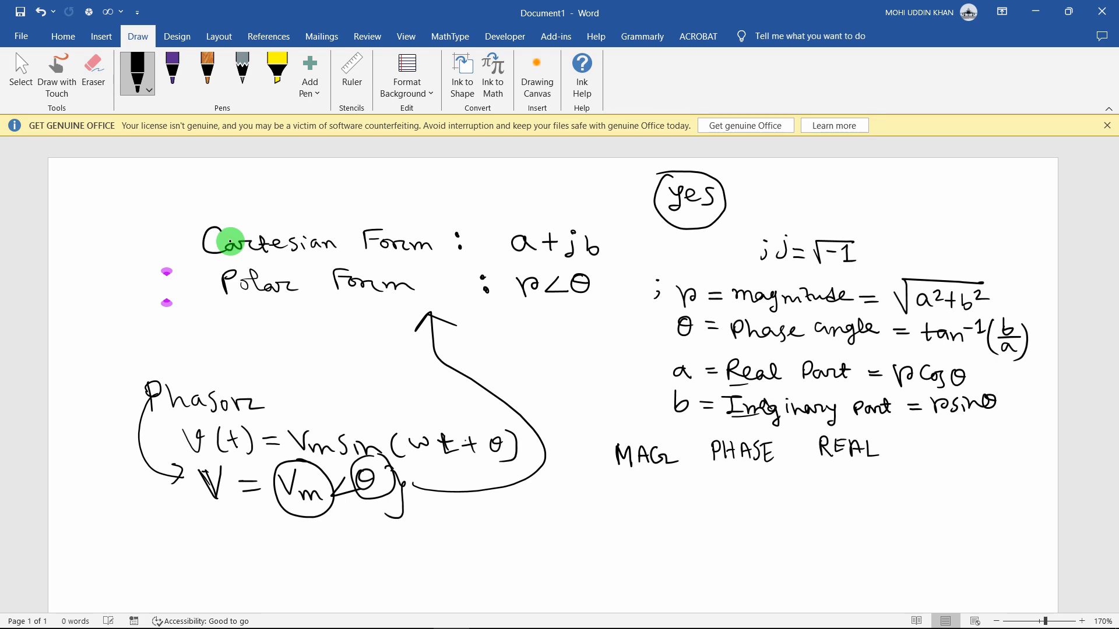
drag(908, 438, 925, 438)
mouse_move(917, 438)
mouse_down()
mouse_move(917, 460)
mouse_move(938, 443)
mouse_move(950, 463)
mouse_up()
mouse_move(956, 460)
mouse_down()
mouse_move(962, 438)
mouse_move(971, 460)
mouse_up()
drag(992, 442, 1008, 457)
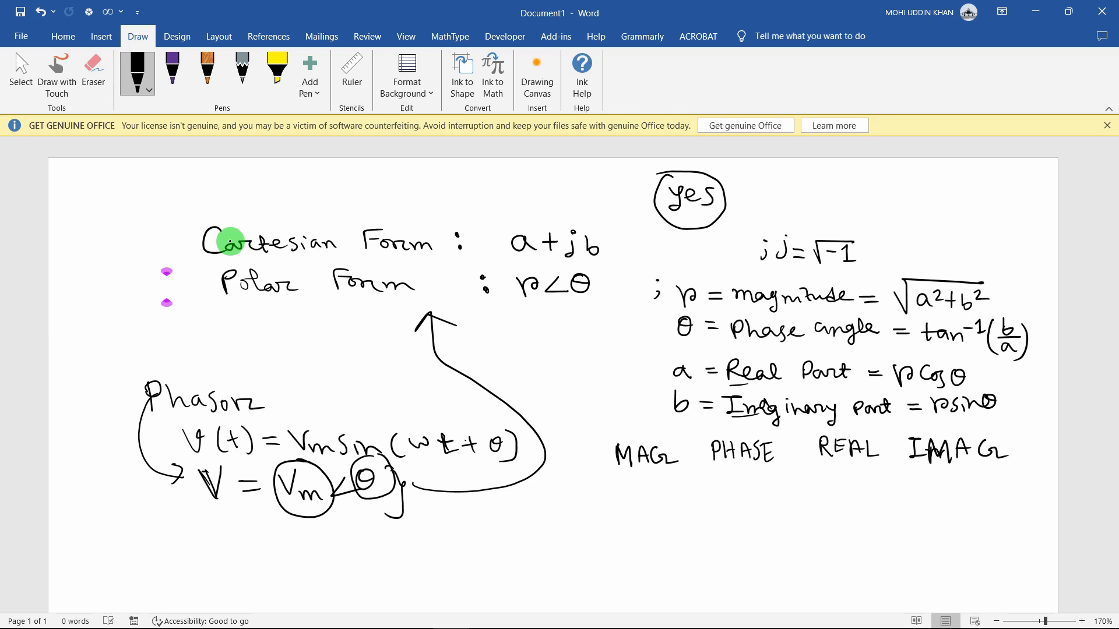
Write 'yes' under each heading, then scratch out the ones under REAL and MAG
drag(619, 474, 622, 490)
drag(634, 481, 647, 488)
drag(718, 475, 725, 496)
drag(738, 479, 753, 488)
drag(827, 466, 830, 487)
drag(842, 475, 853, 480)
mouse_move(864, 470)
mouse_down()
mouse_move(857, 484)
mouse_move(927, 477)
mouse_up()
drag(931, 468, 922, 488)
drag(936, 475, 953, 481)
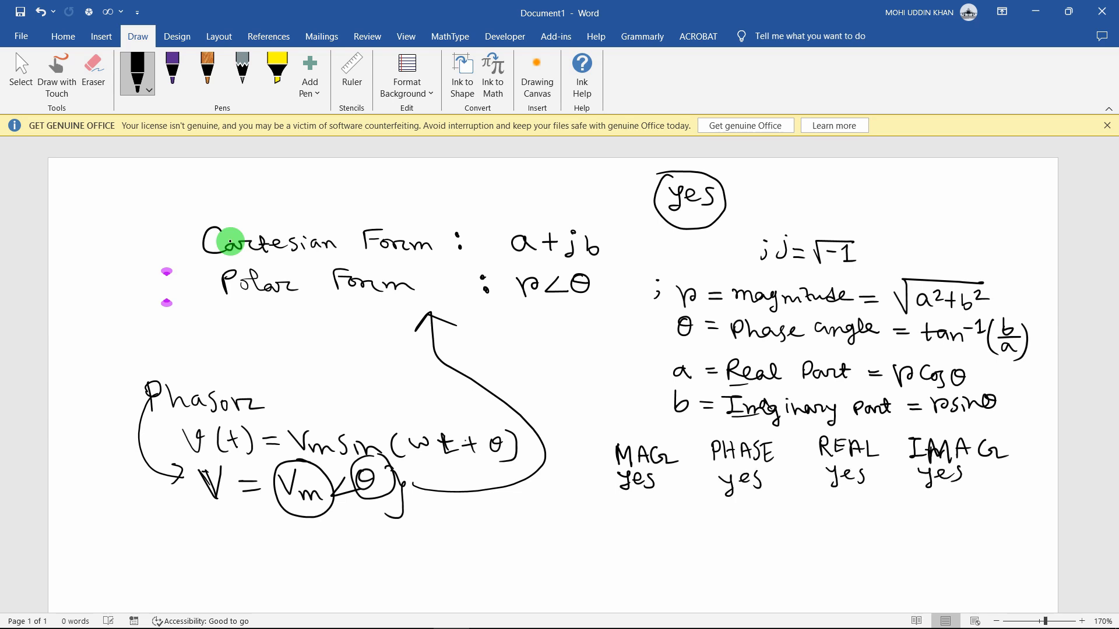
drag(830, 473, 865, 477)
drag(626, 475, 659, 480)
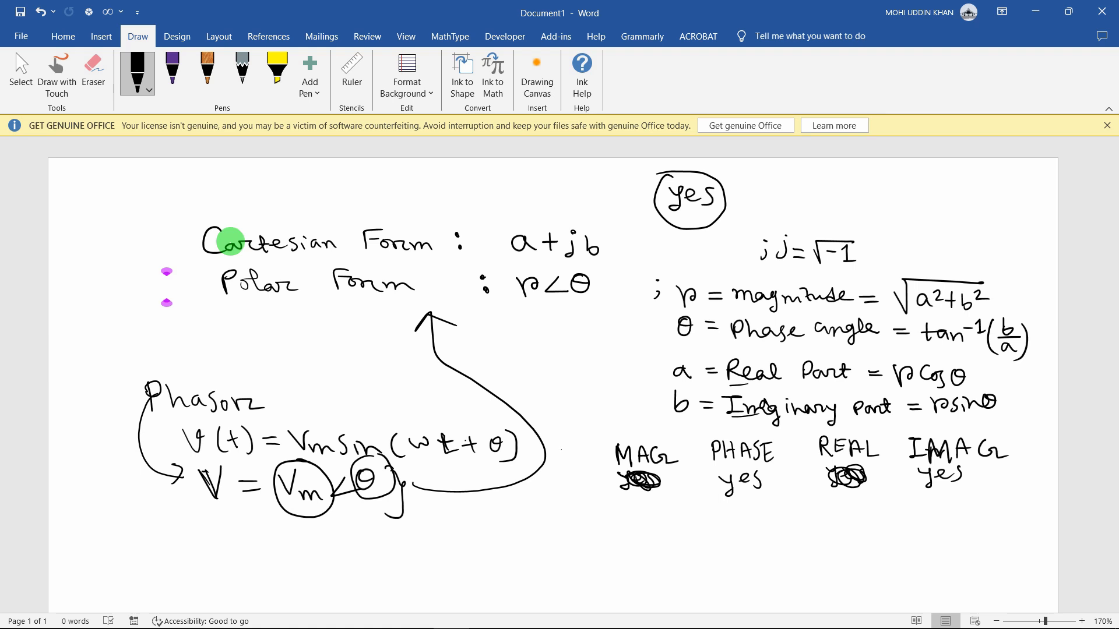
Add 'AC' with 'yes' left of MAG, tick every heading, and circle AC
drag(561, 450, 558, 465)
drag(562, 447, 572, 465)
mouse_move(559, 459)
mouse_down()
mouse_move(588, 464)
mouse_move(558, 495)
mouse_up()
drag(562, 487, 575, 495)
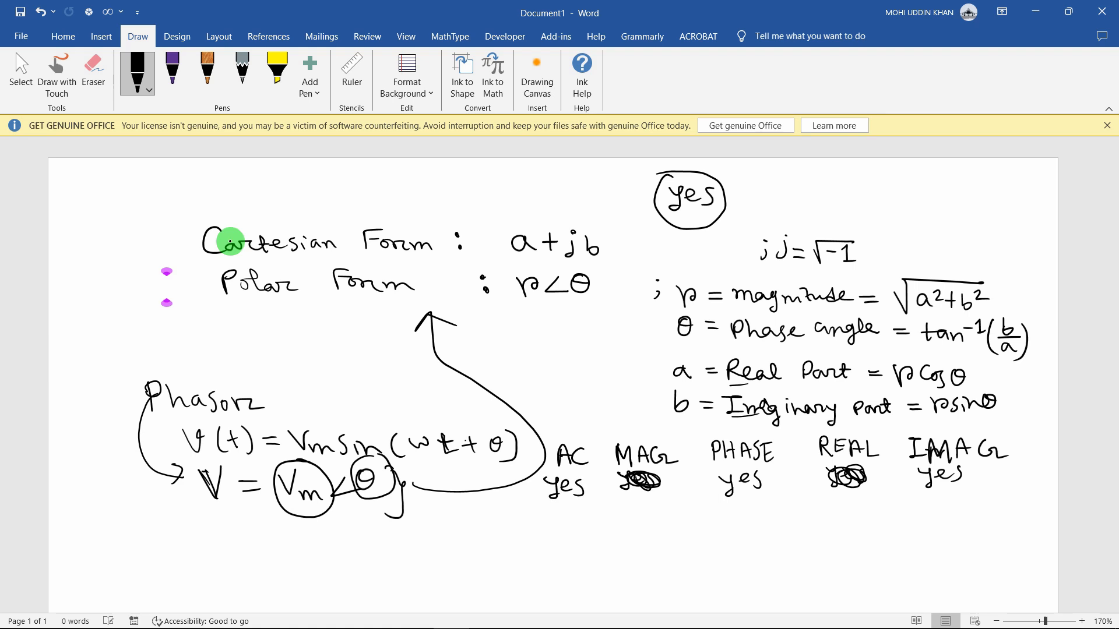
drag(555, 430, 655, 425)
drag(733, 429, 743, 424)
drag(825, 433, 839, 427)
drag(928, 431, 942, 425)
drag(588, 438, 590, 444)
mouse_move(533, 493)
mouse_down()
mouse_move(542, 499)
mouse_move(556, 475)
mouse_up()
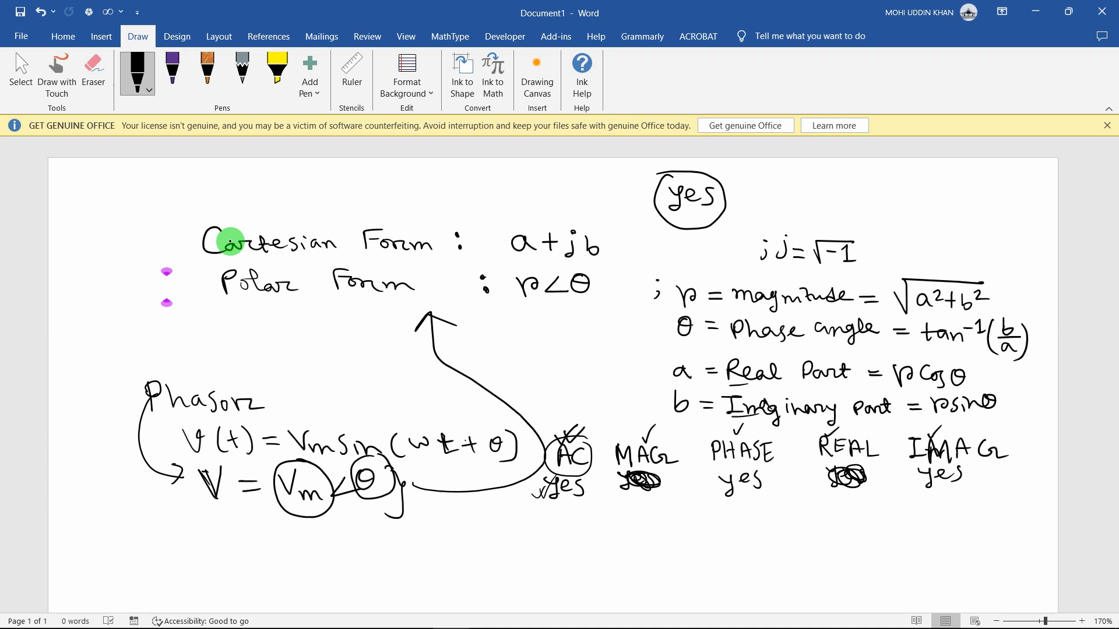
drag(635, 451, 650, 451)
drag(725, 446, 745, 446)
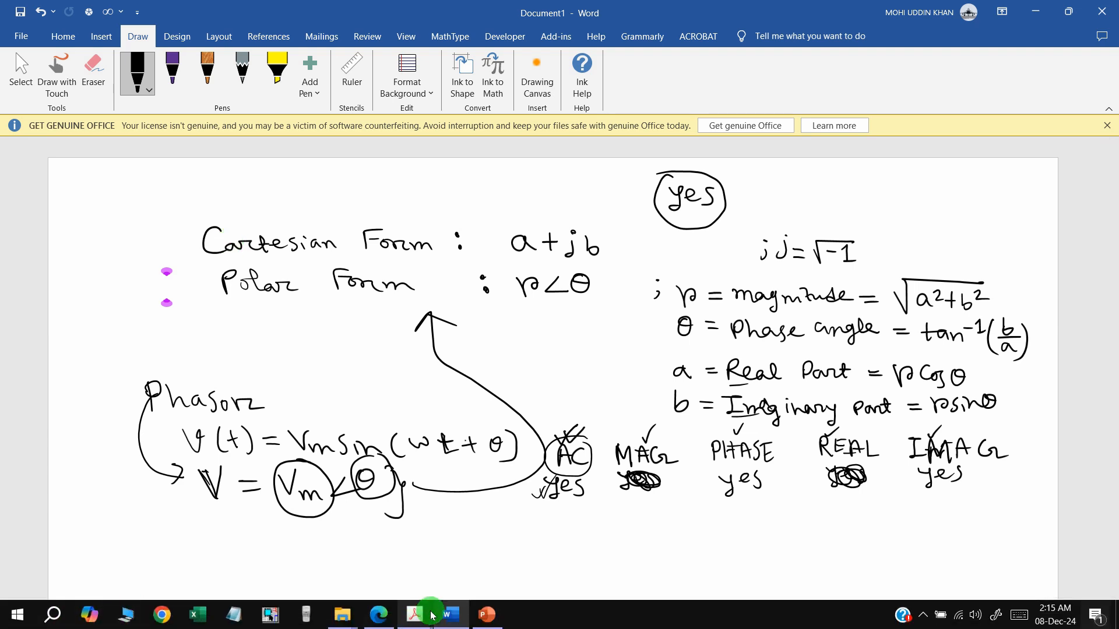
Bring the EEE 1202.pdf textbook in Acrobat to the front, then open the Start menu
mouse_move(414, 614)
click(373, 565)
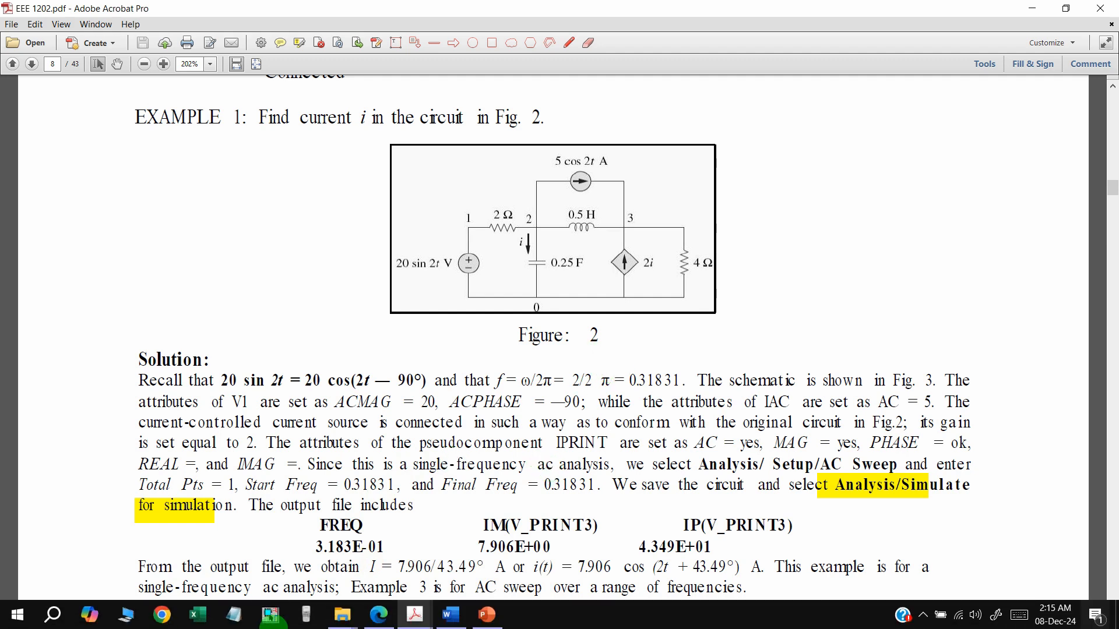
click(17, 615)
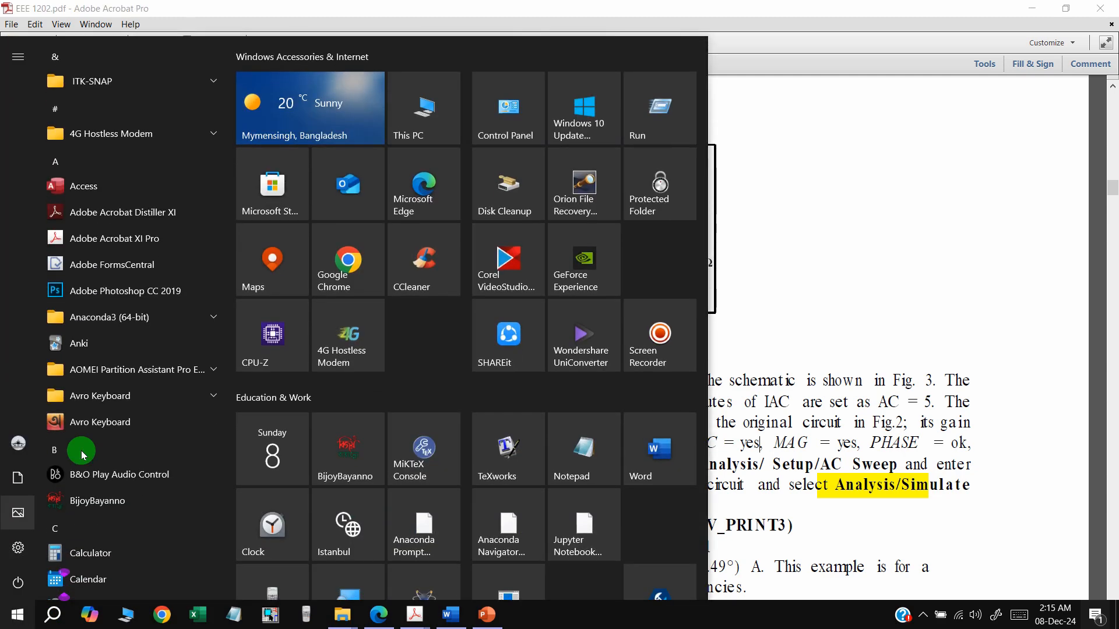
Find the Orcad Family Release 9.2 folder in the Start menu and launch Capture CIS
scroll(442, 346, down, 5)
scroll(443, 349, down, 5)
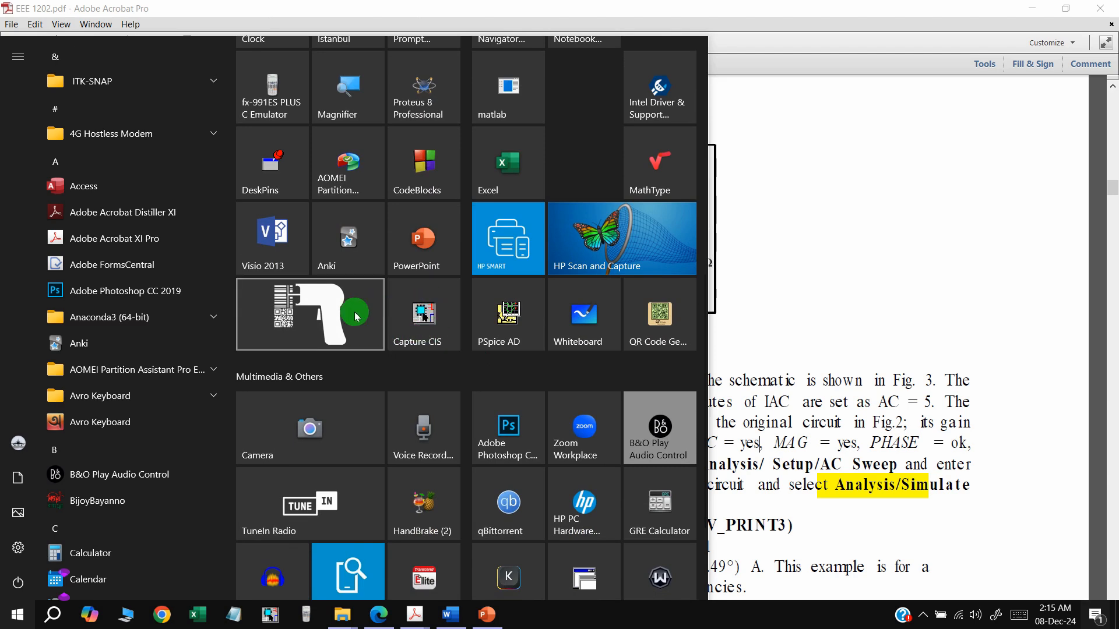
scroll(174, 373, down, 10)
scroll(179, 377, down, 15)
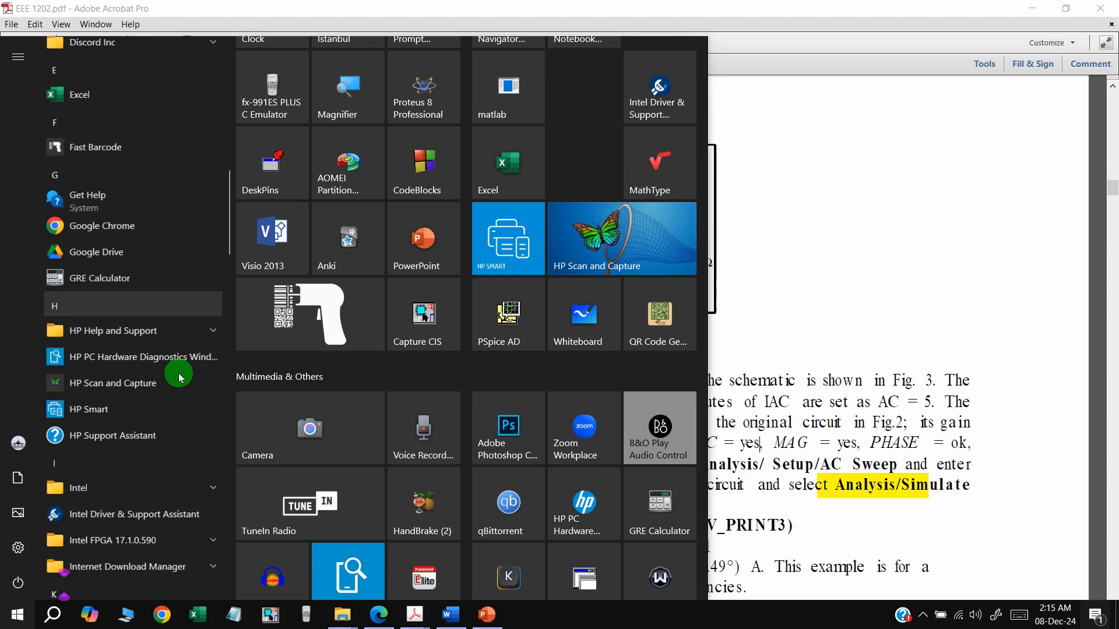
scroll(179, 377, down, 6)
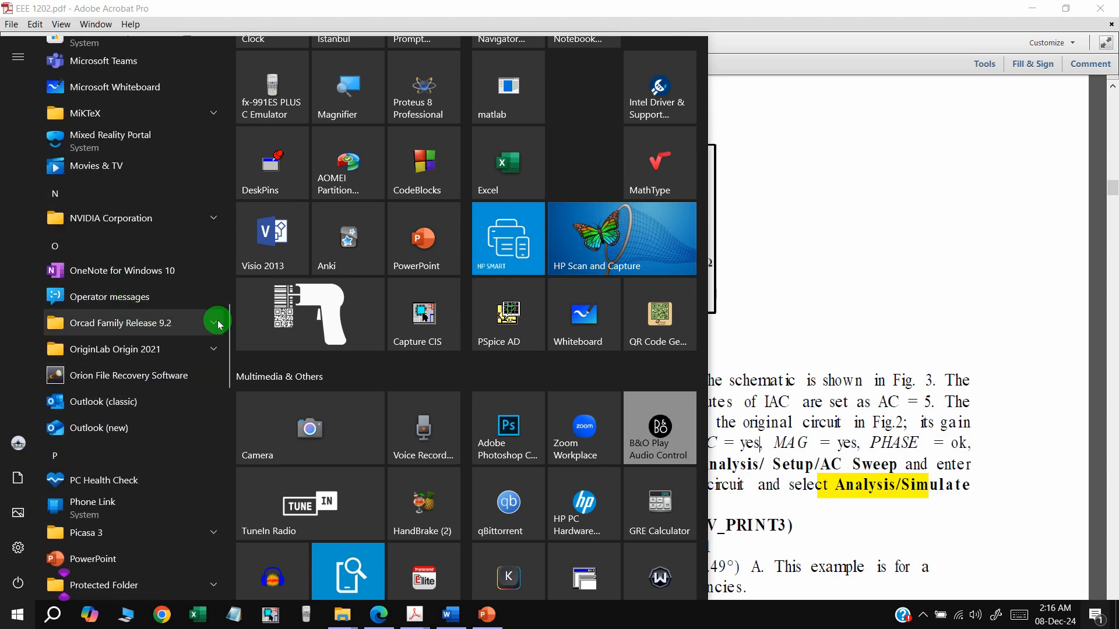
click(215, 323)
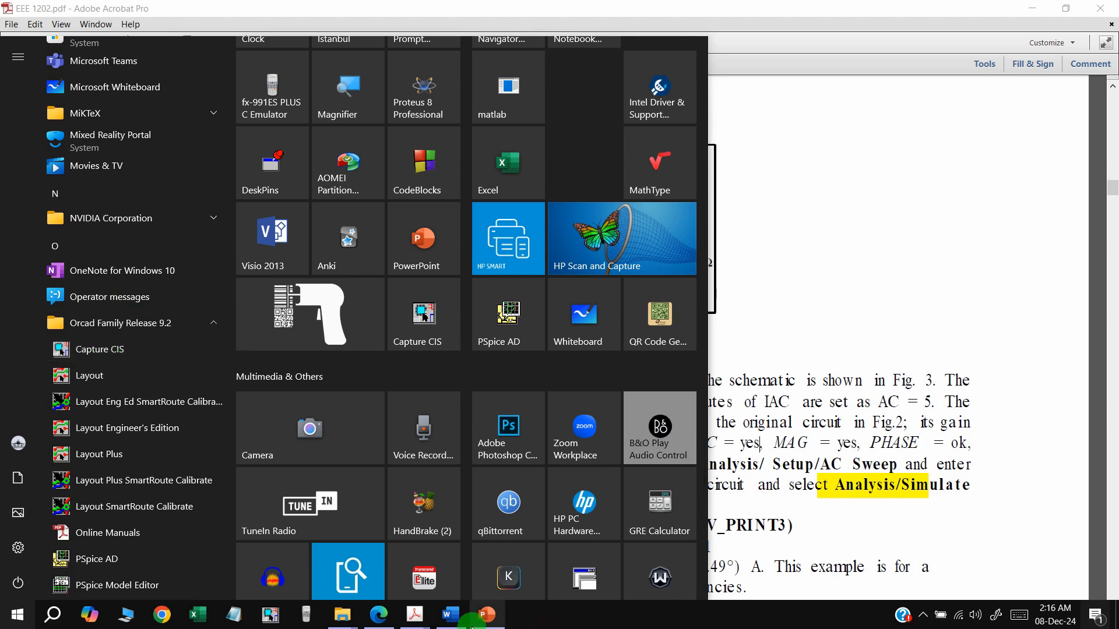
key(super)
key(super)
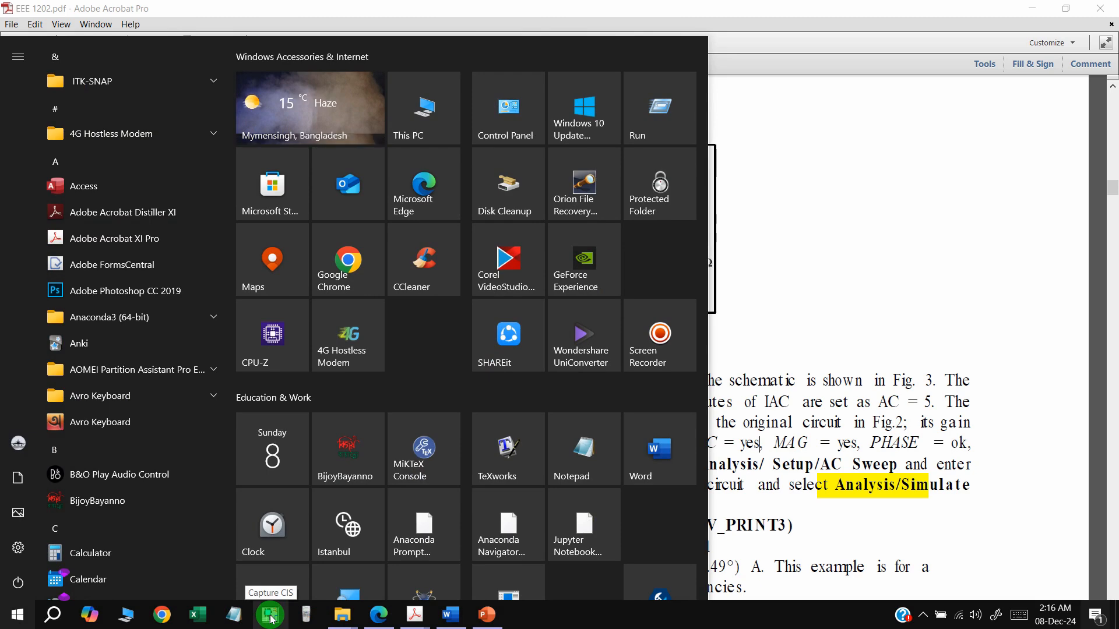
click(272, 619)
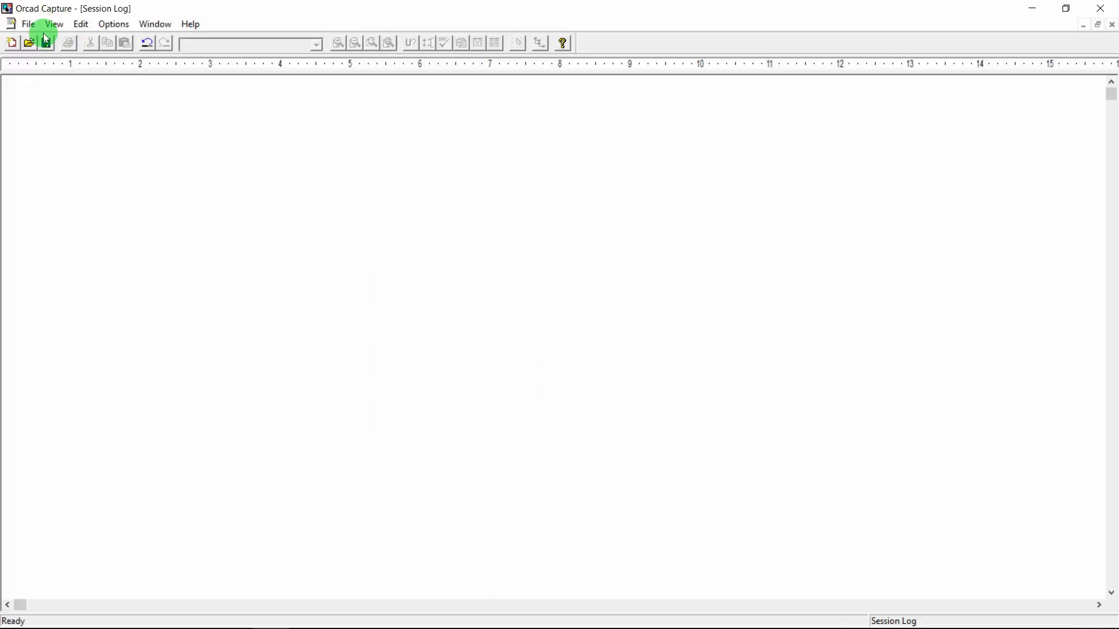
Start a new project and browse its location on drive F: Multimedia 2
click(27, 25)
mouse_move(92, 40)
click(253, 40)
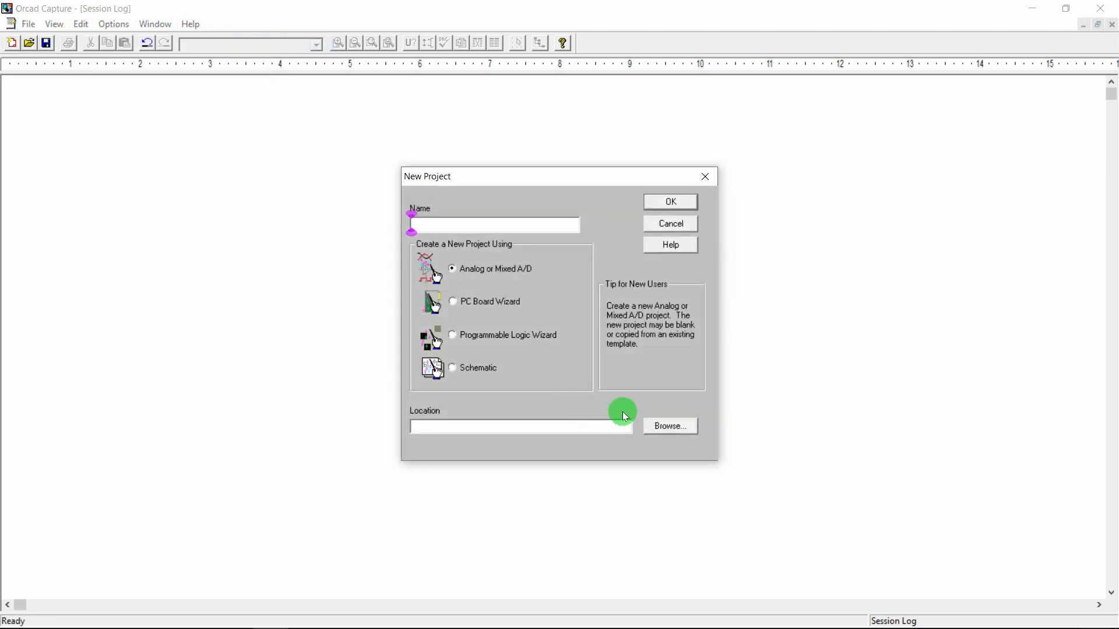
click(668, 425)
click(564, 405)
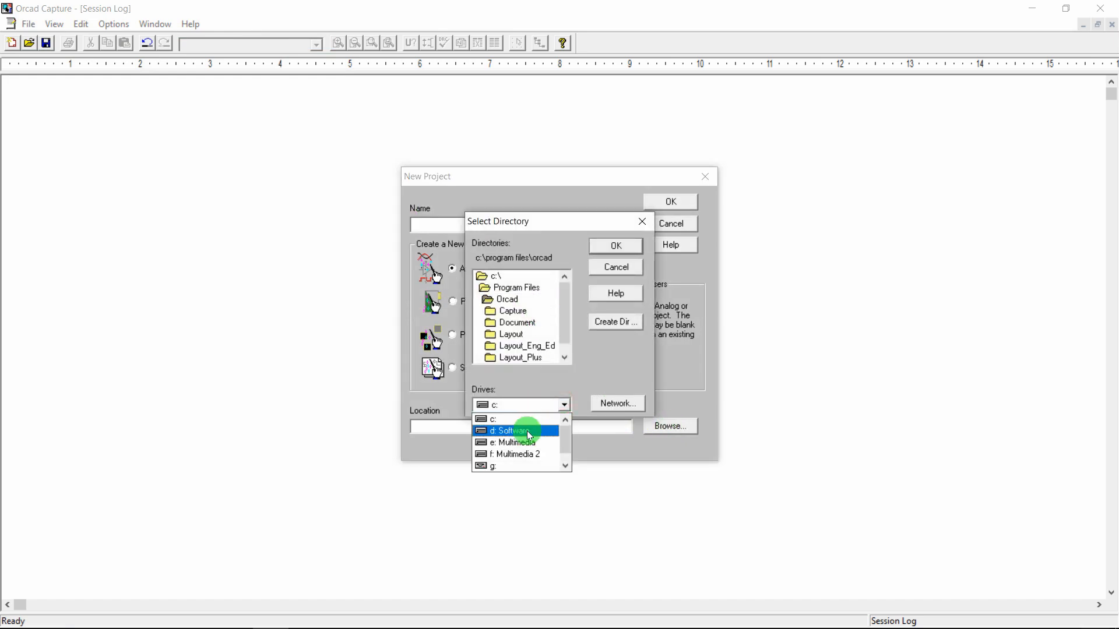
click(532, 454)
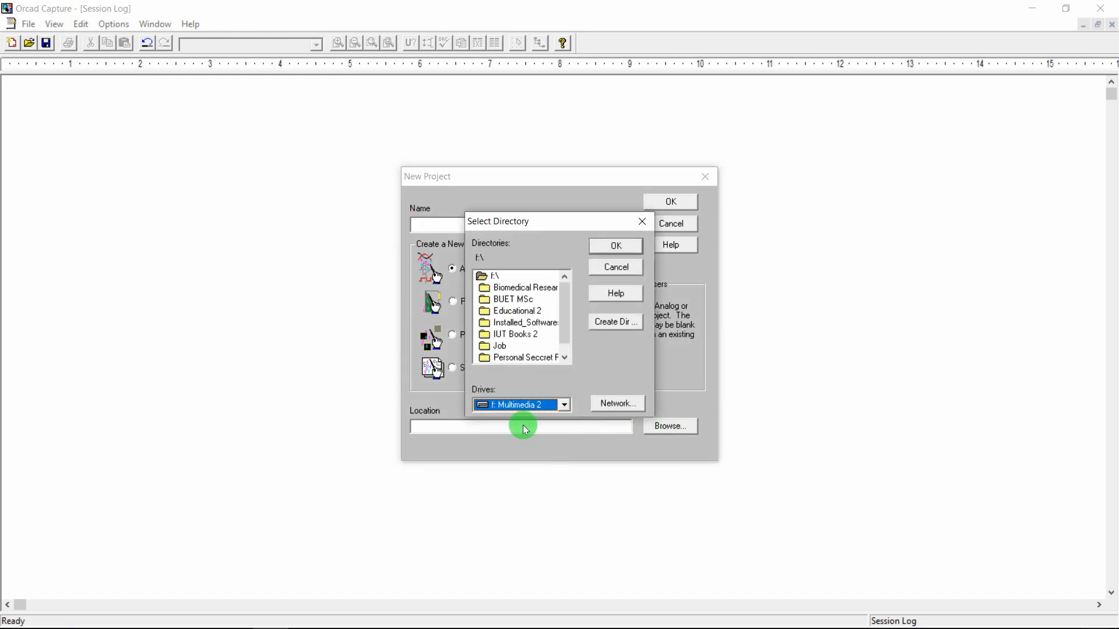
Navigate through Job, 2. AUST, Course Materials and EEE 1202 into the Lab 1 folder
double_click(499, 348)
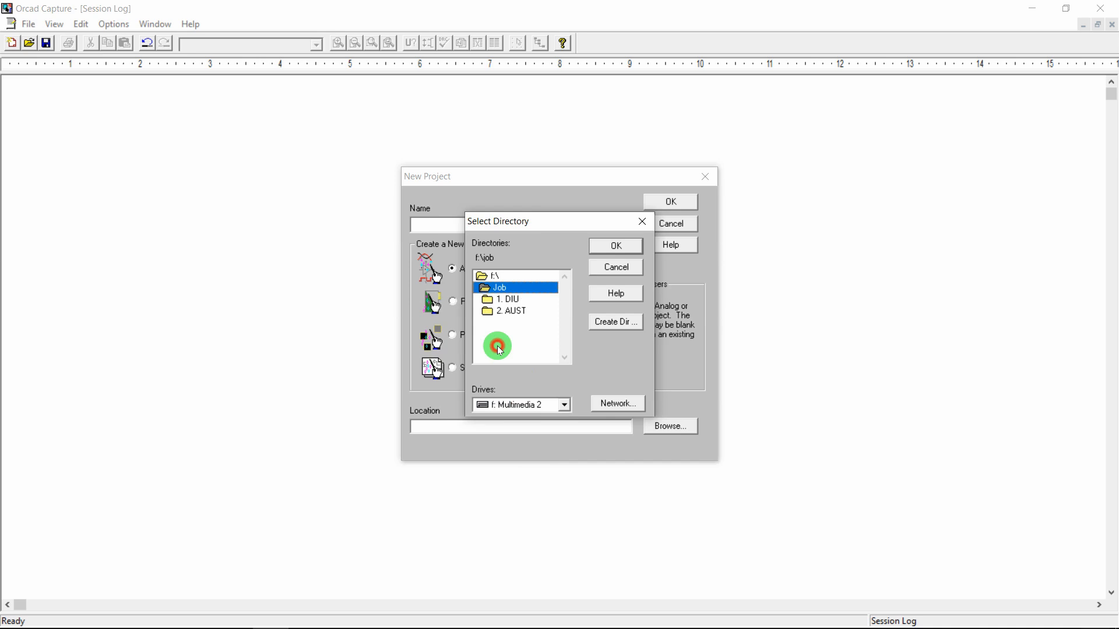
double_click(517, 318)
click(564, 319)
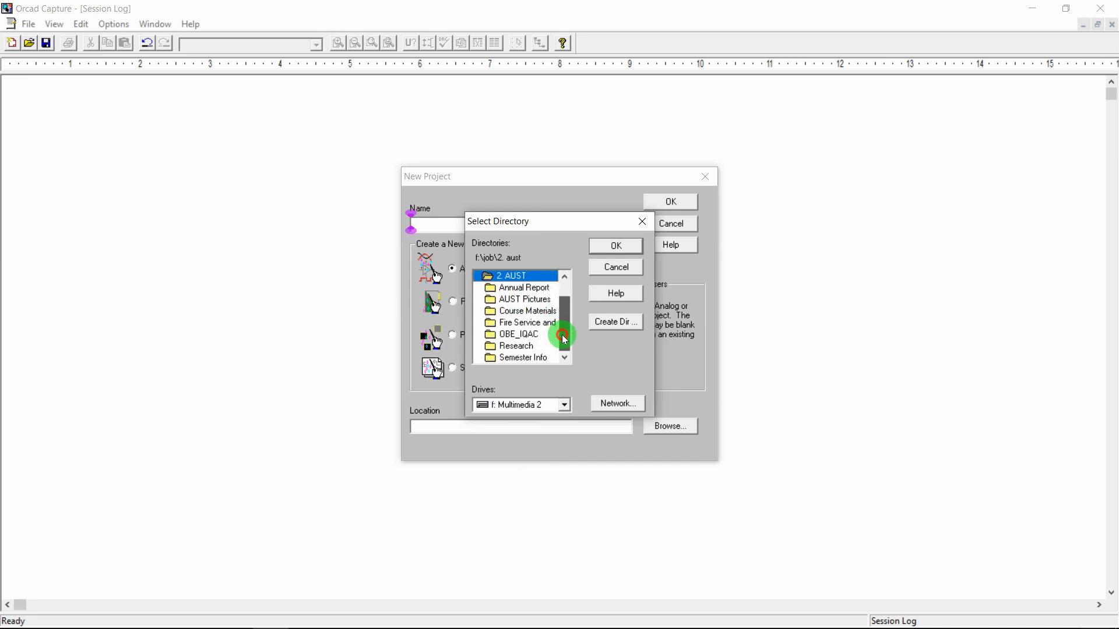
double_click(533, 311)
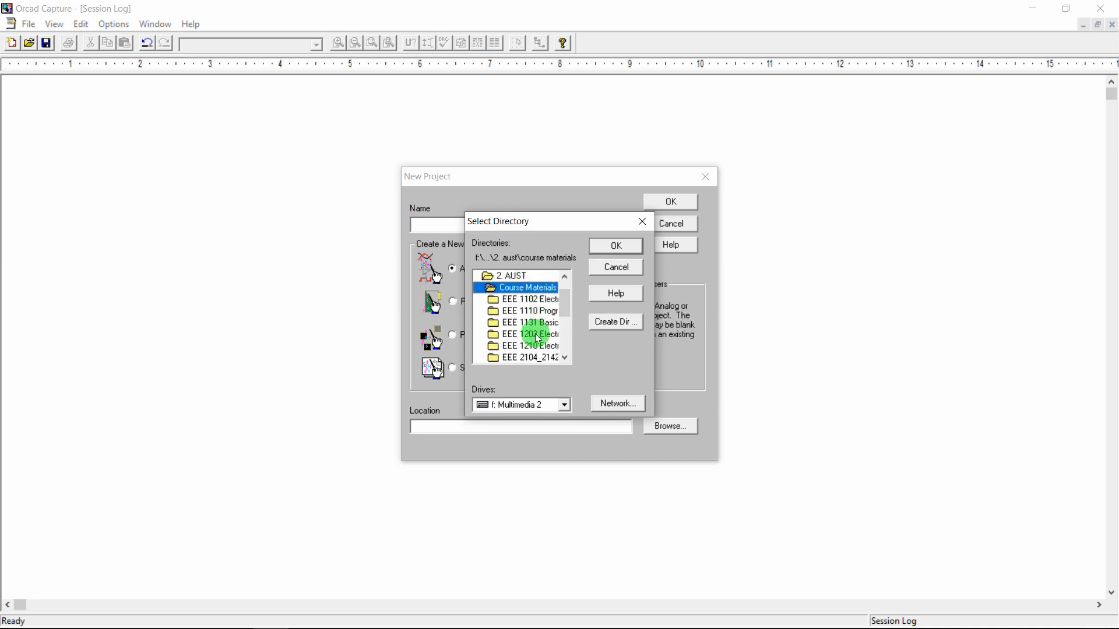
double_click(533, 334)
double_click(516, 311)
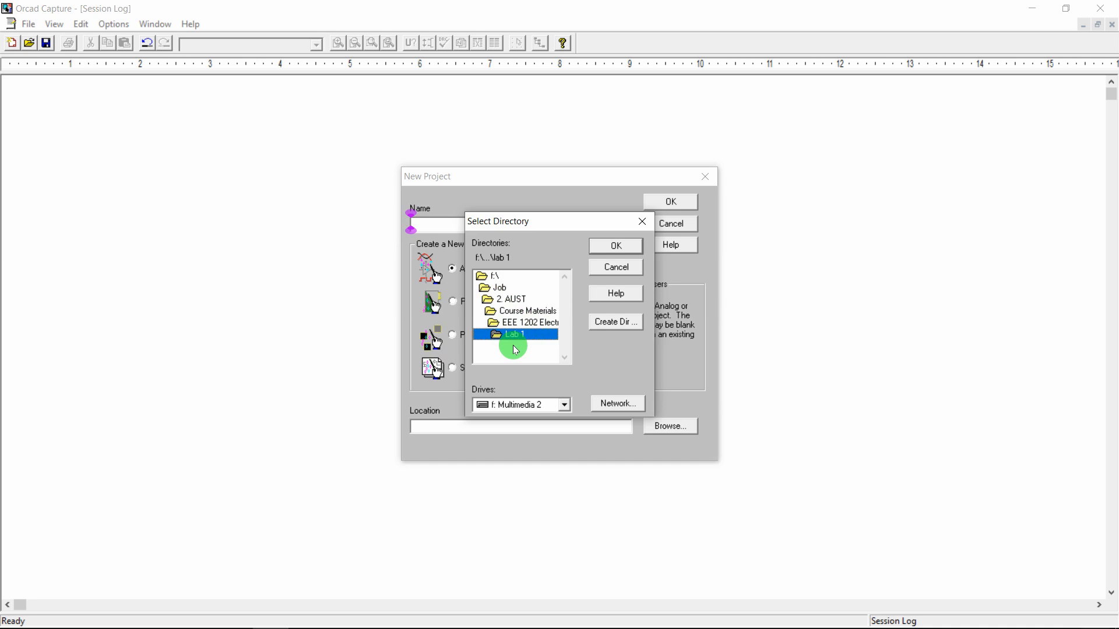
Create an Experiment 1 Simulation folder inside Lab 1 and accept it as the project location
click(614, 329)
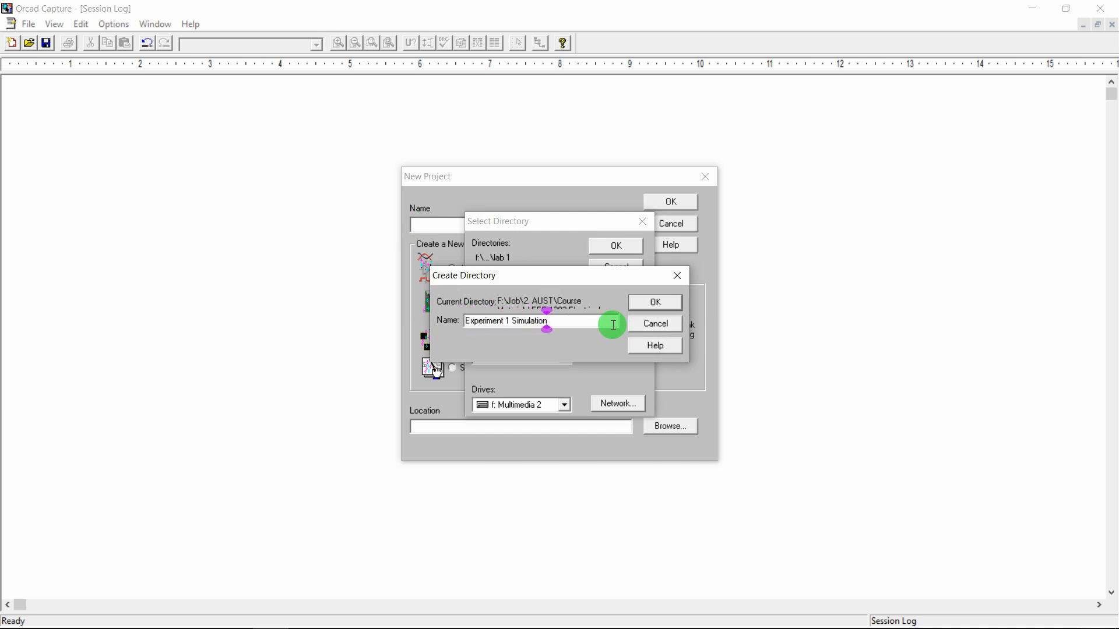
click(656, 303)
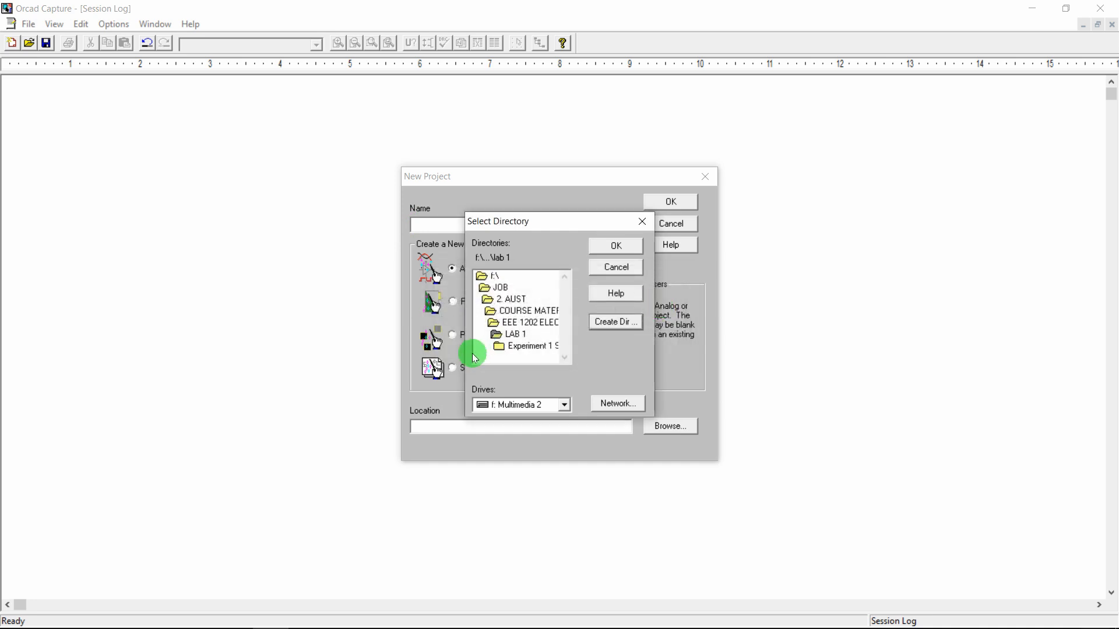
click(537, 347)
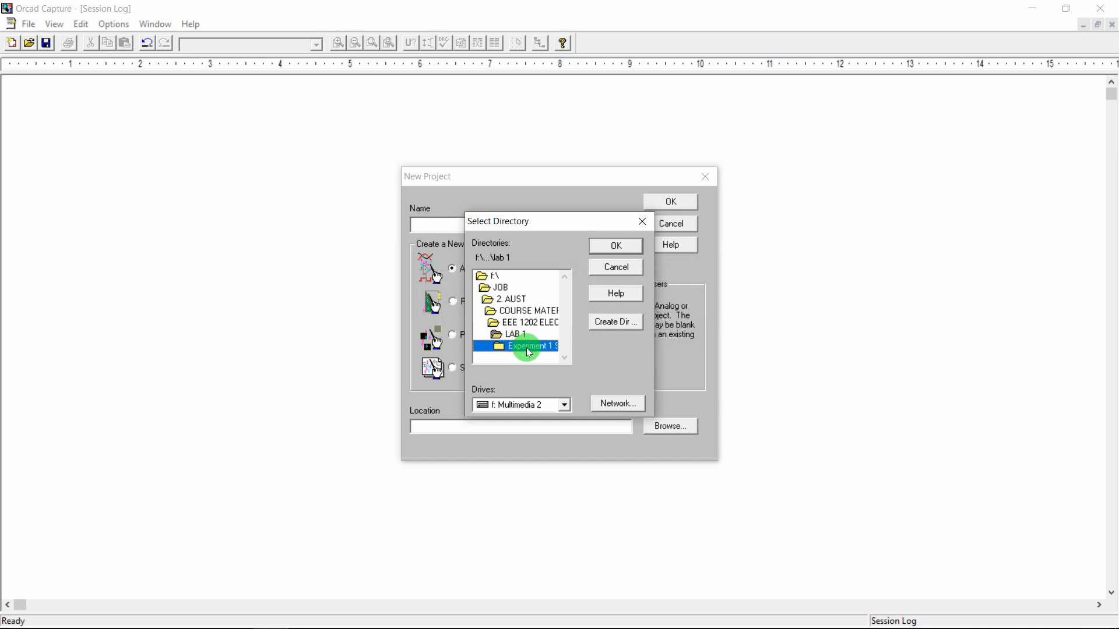
click(619, 246)
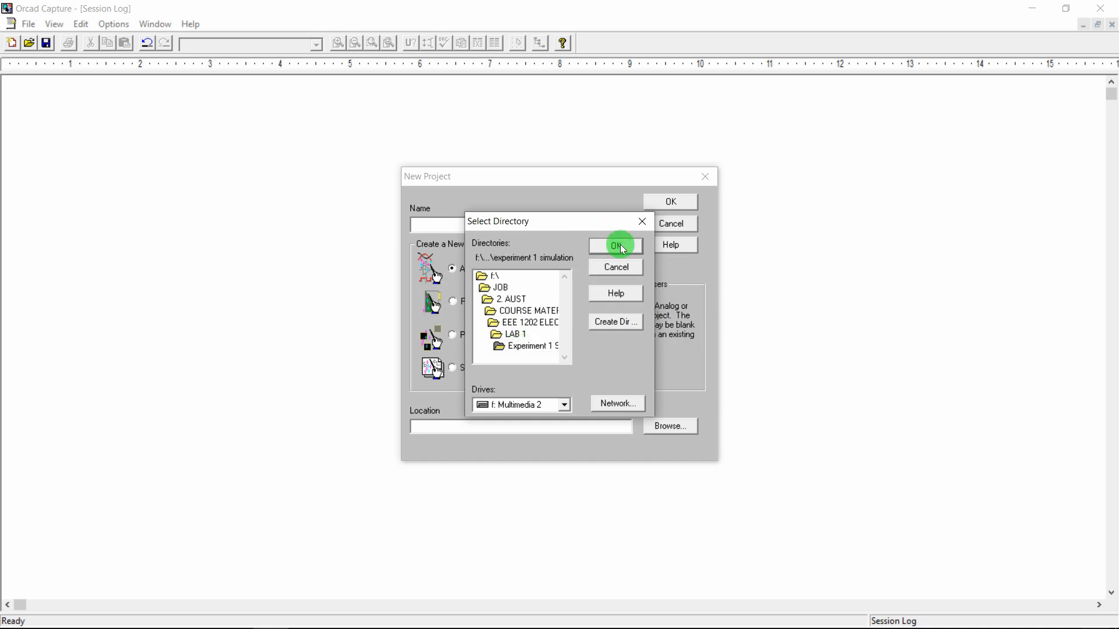
click(620, 244)
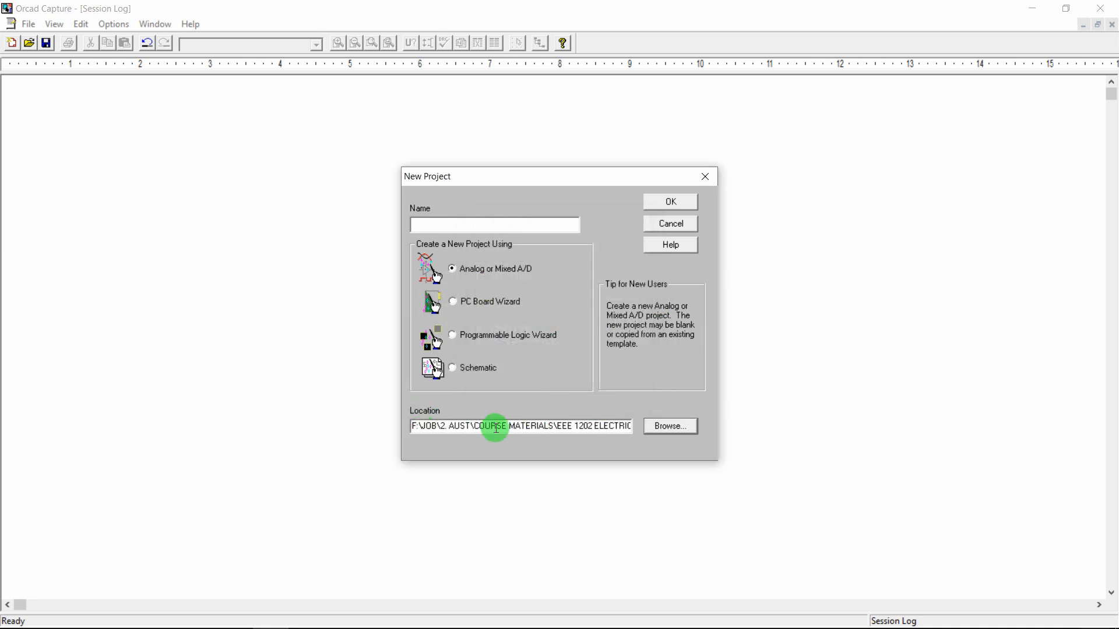
Create an Analog or Mixed A/D project named Example_1 from a blank project
click(454, 270)
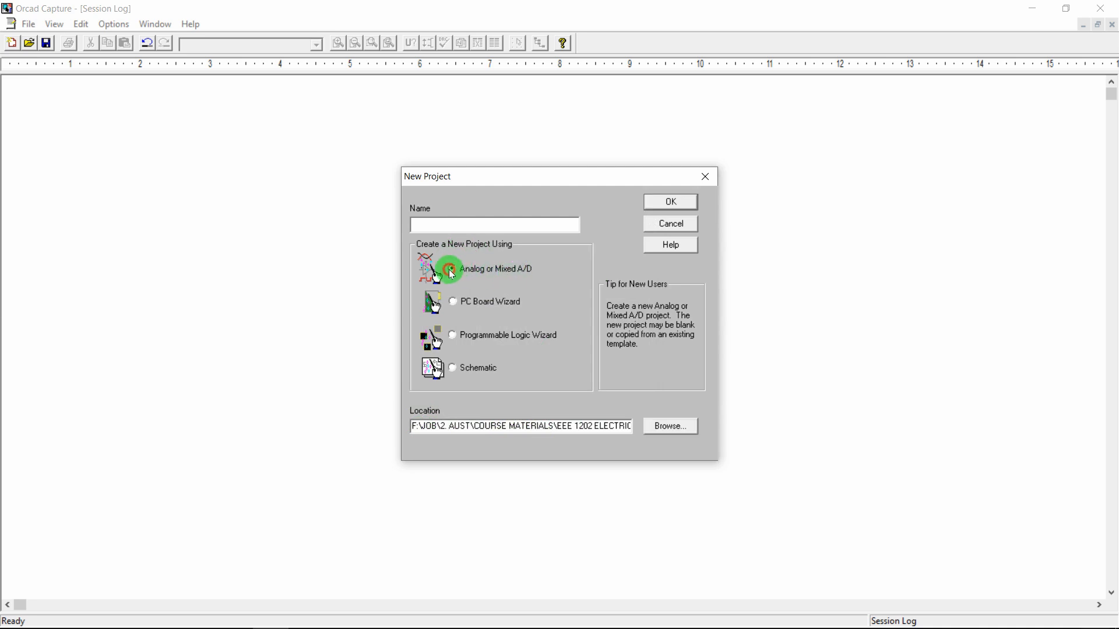
click(442, 224)
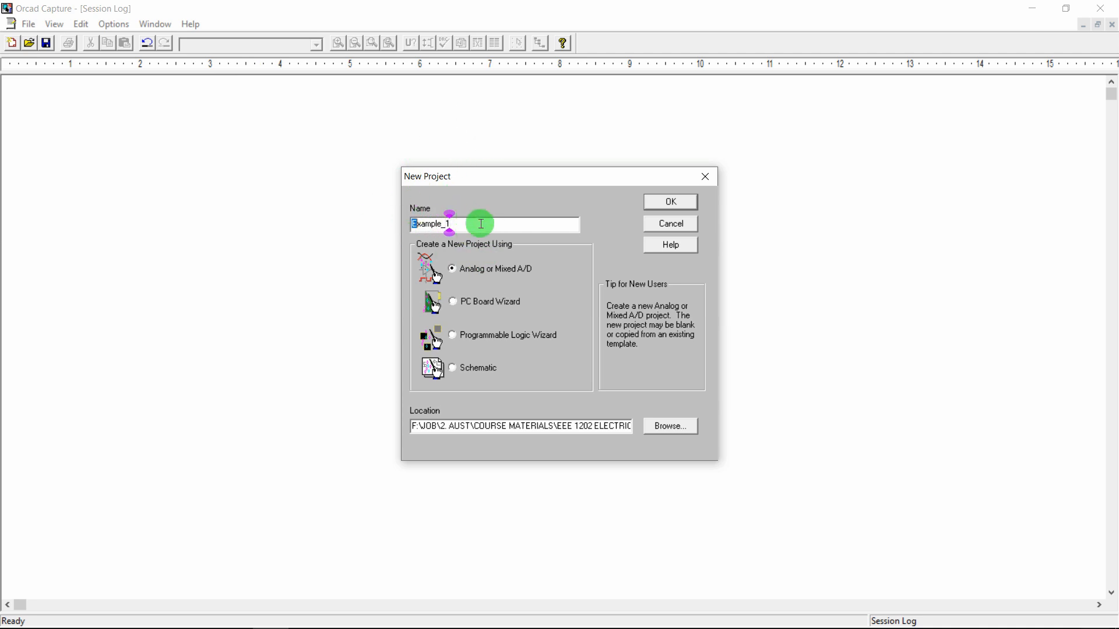
text(12@#)
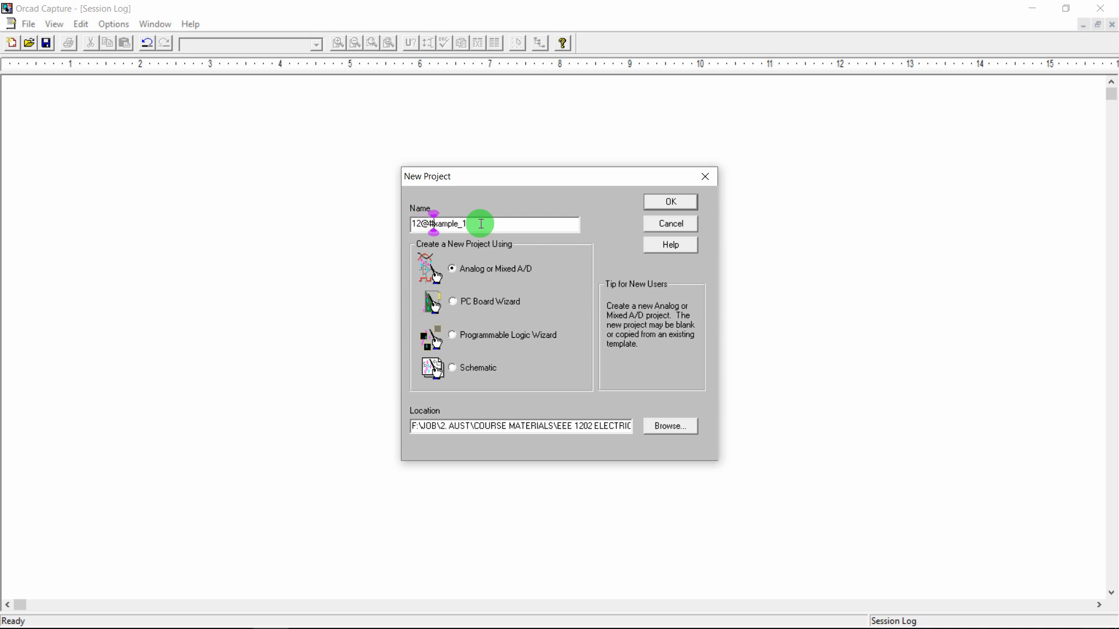
text(E)
click(681, 205)
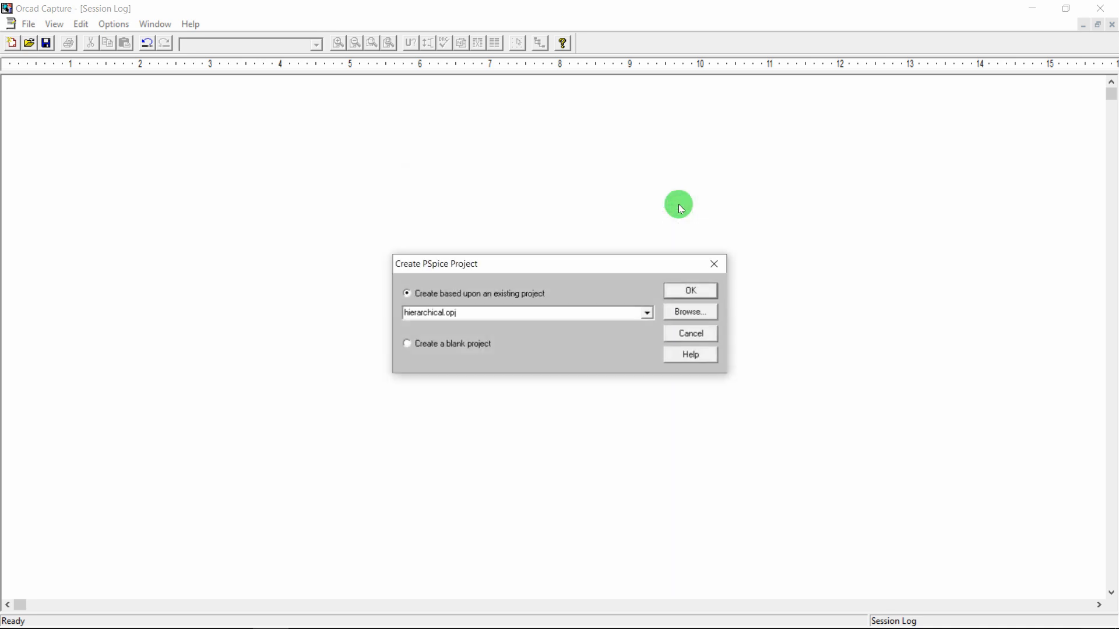
click(462, 342)
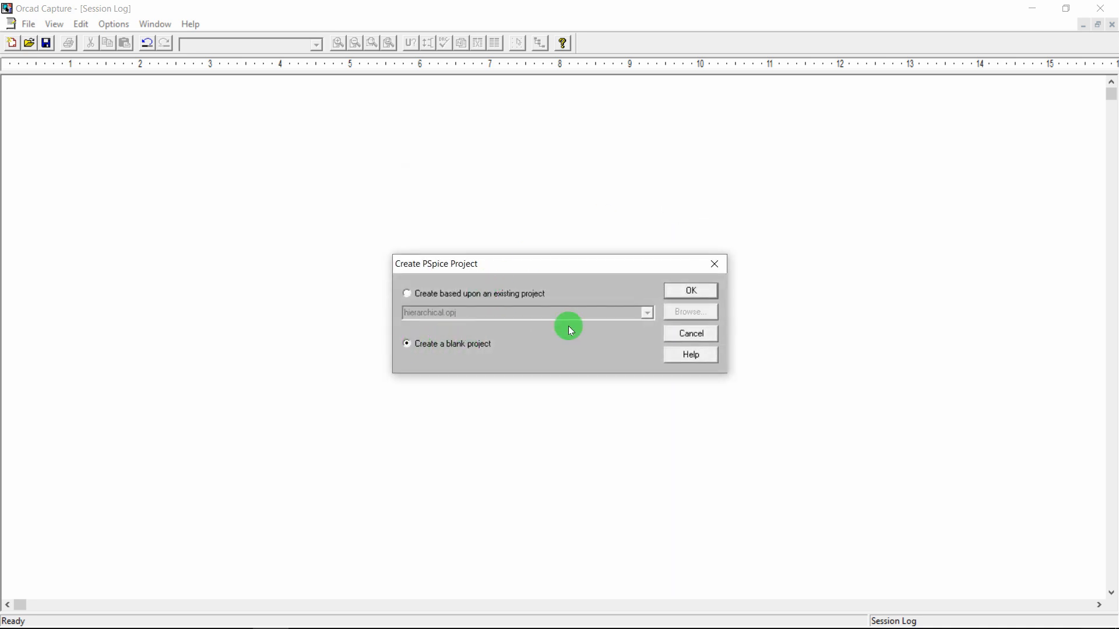
click(689, 289)
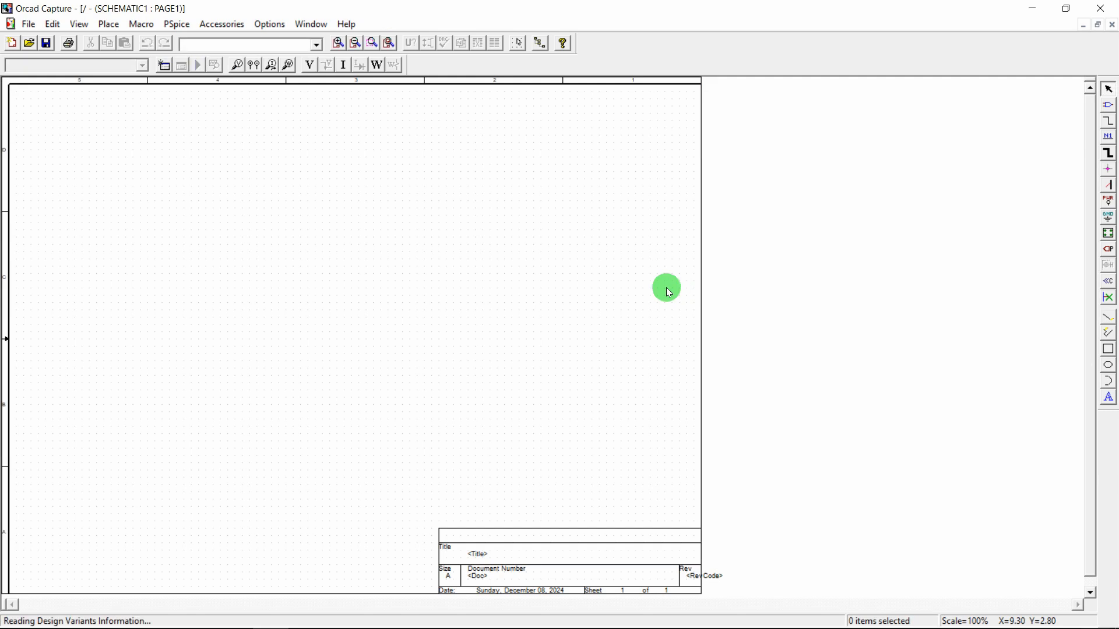
Zoom into the sheet's upper-left area and launch Keyviz from the Start menu
click(373, 44)
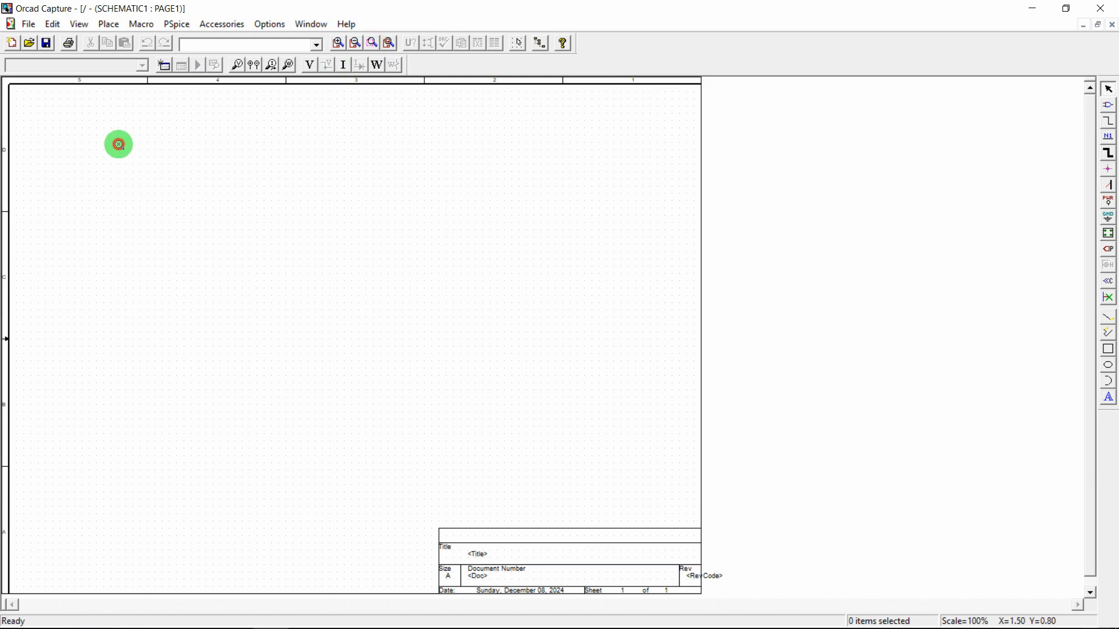
drag(118, 143, 538, 339)
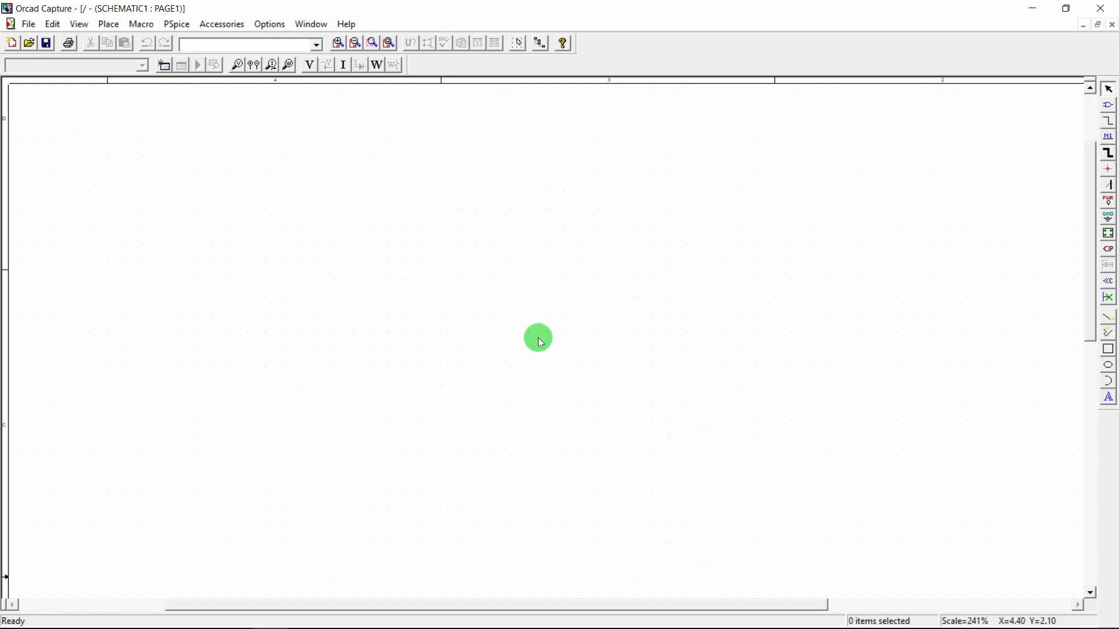
key(super)
scroll(365, 434, down, 5)
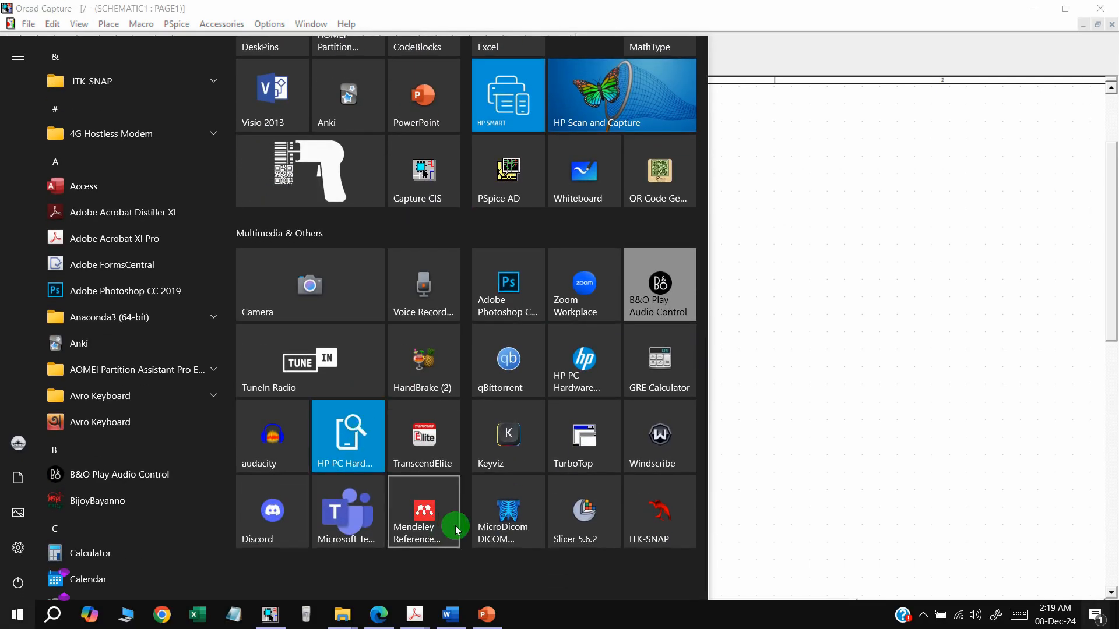
click(510, 454)
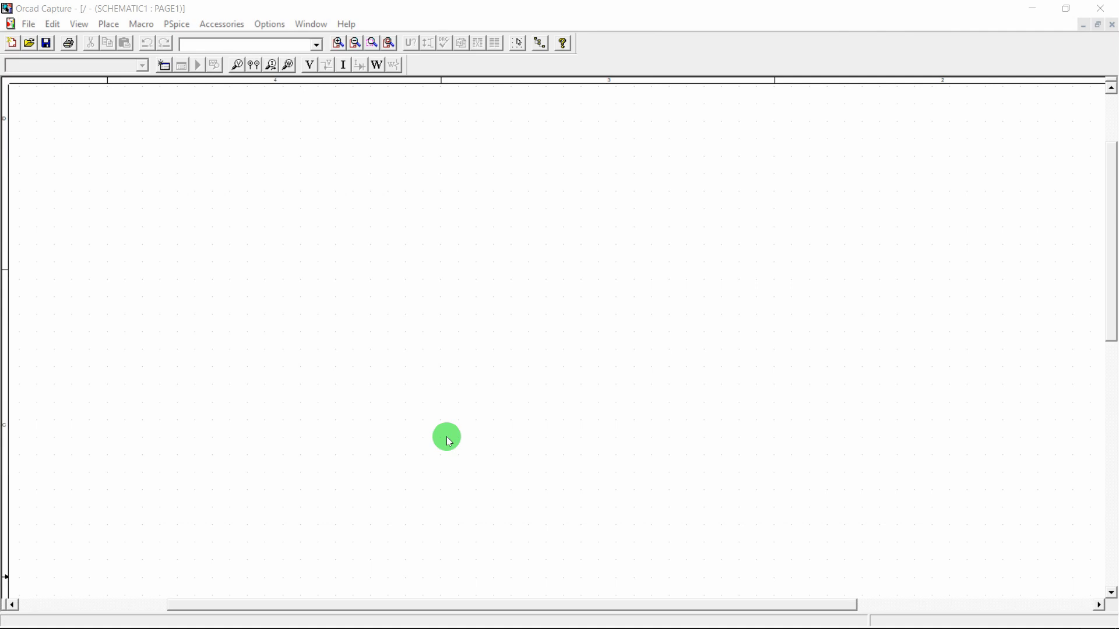
key(super)
key(super)
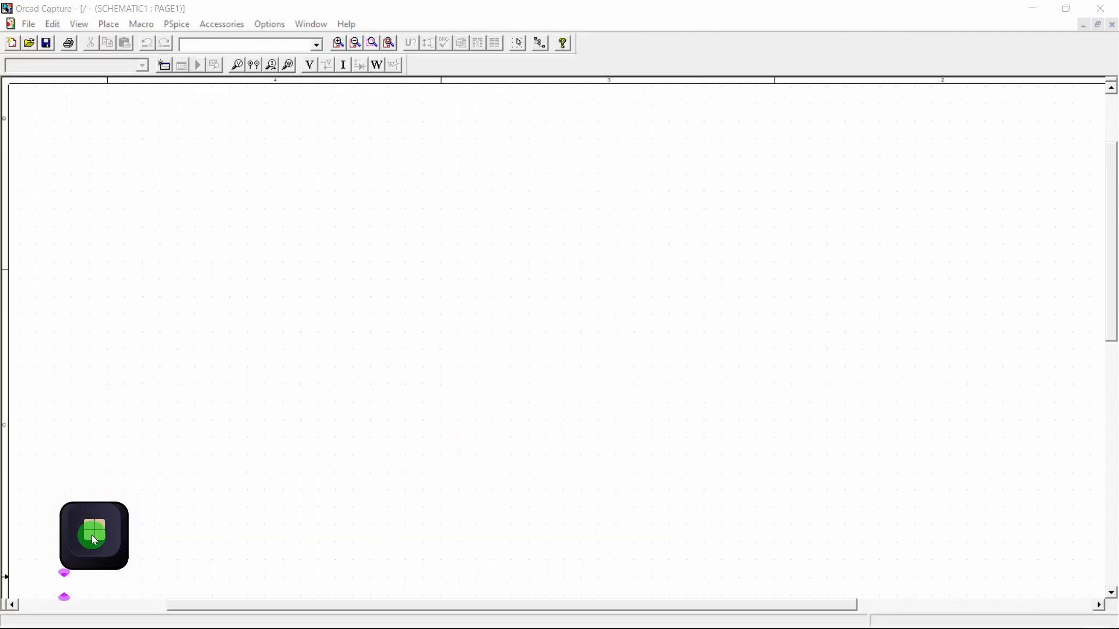
Switch over to the PowerPoint lecture slides
click(342, 345)
mouse_move(467, 621)
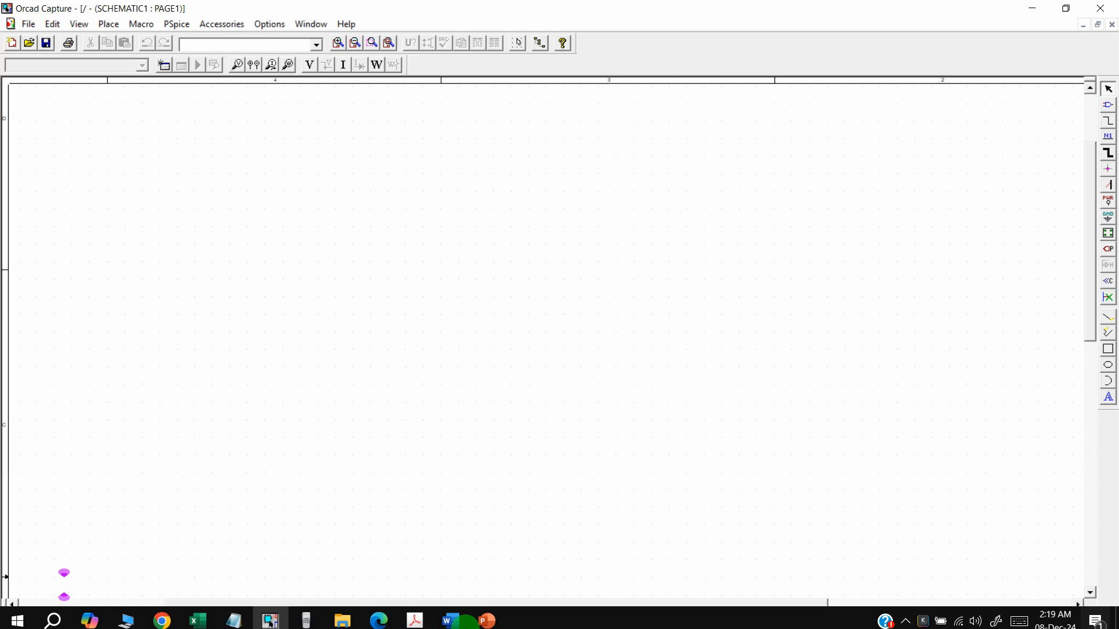
click(500, 625)
Advance to the shortcut-keys slide, highlight the Place Part and PSpice shortcut lines, then return to OrCAD
key(Down)
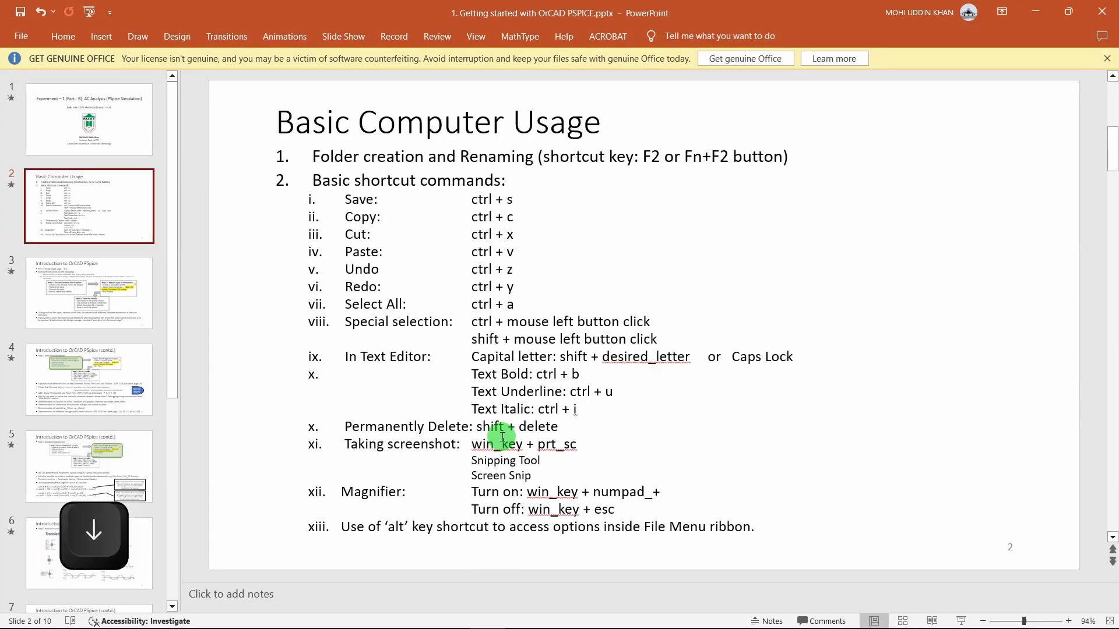
key(Down)
key(Down)
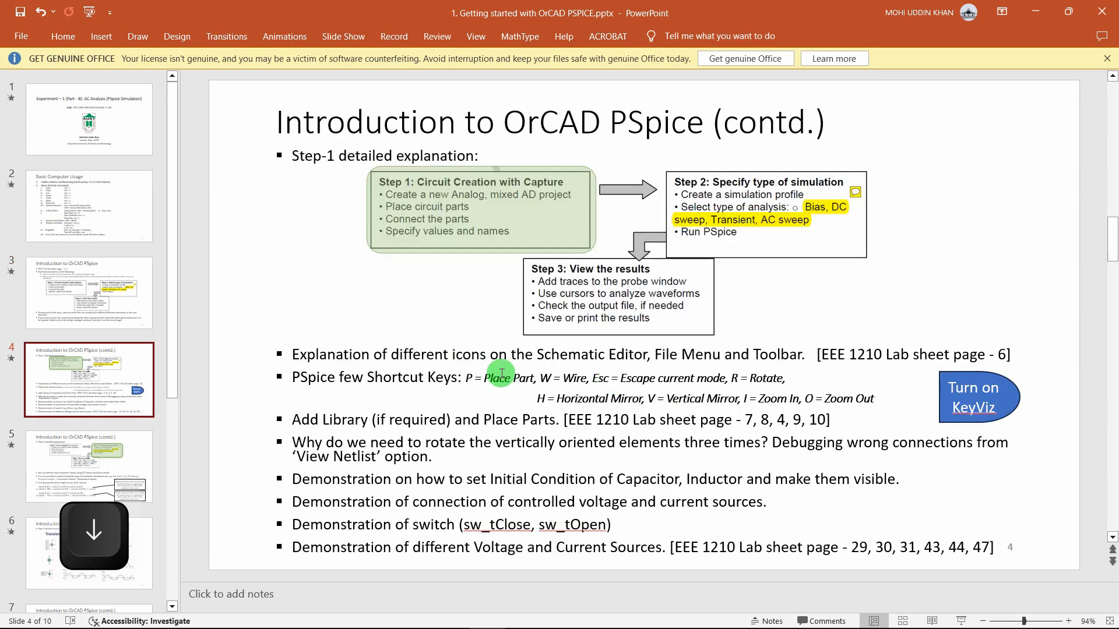
drag(467, 378, 546, 376)
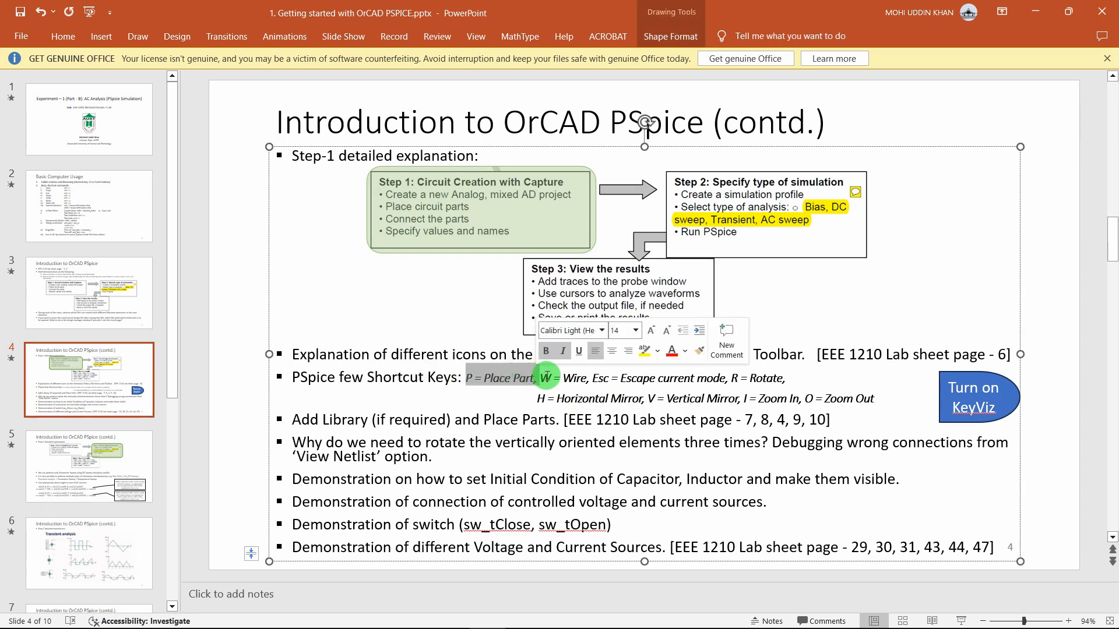
click(654, 379)
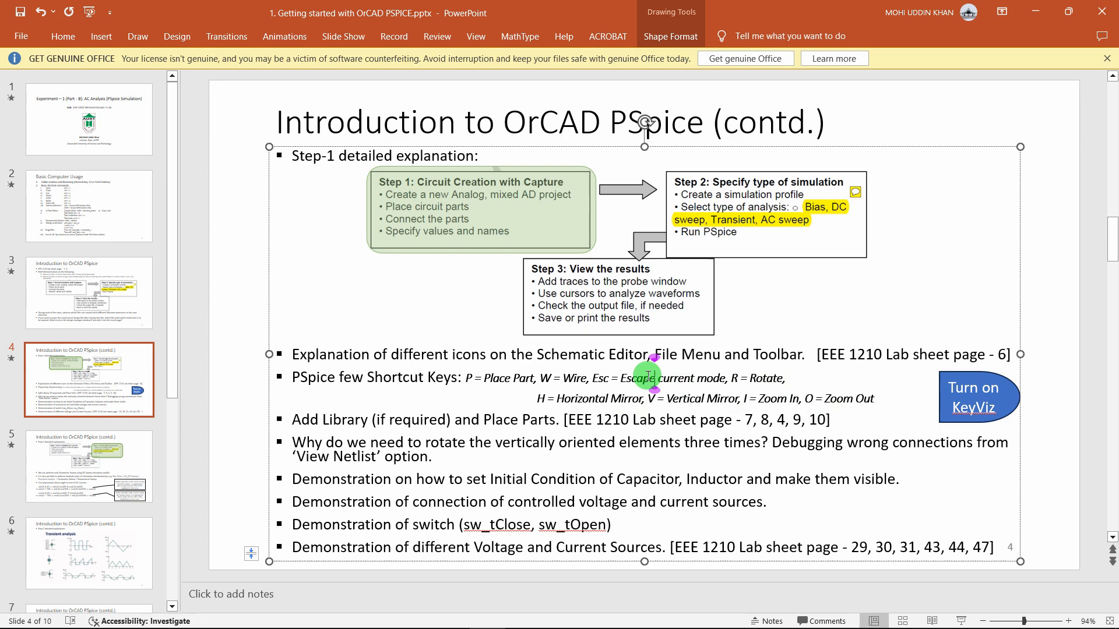
click(410, 373)
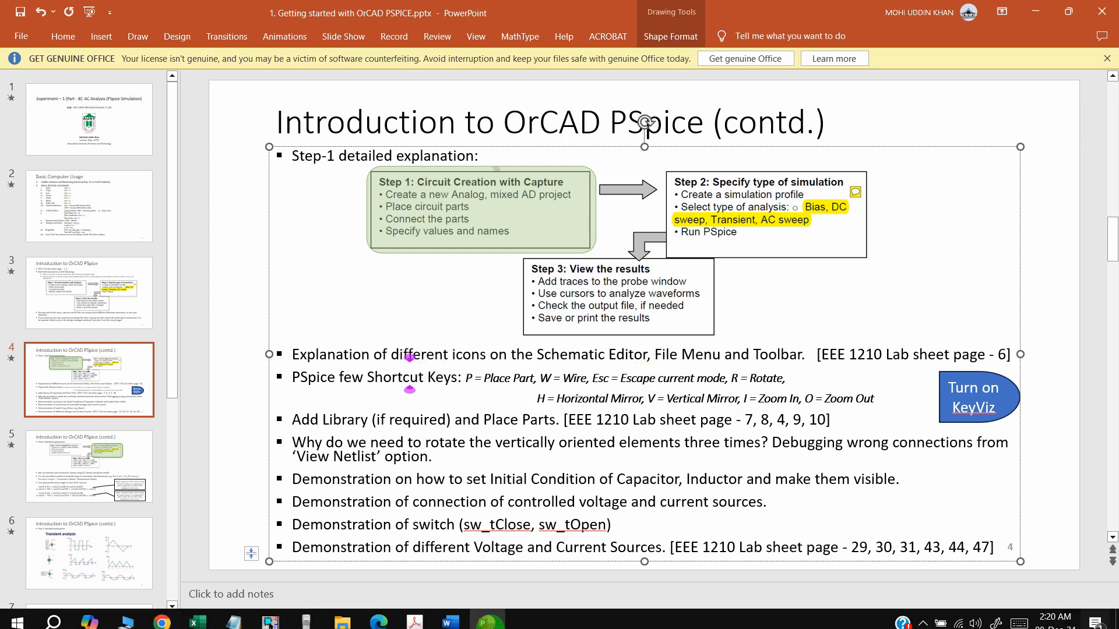
click(270, 615)
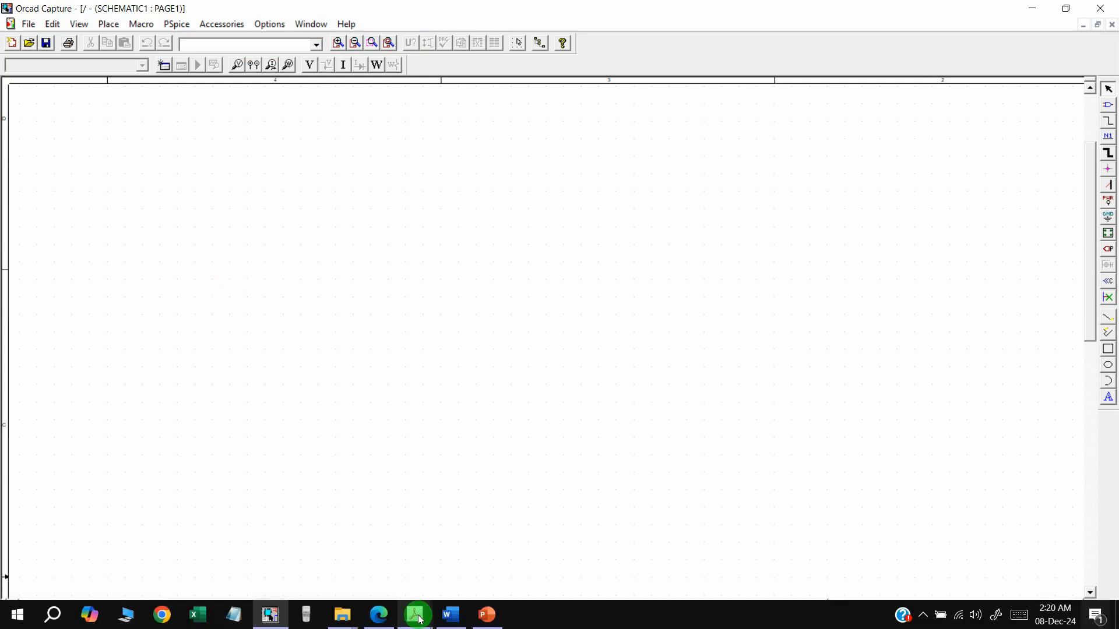
Place VAC source V1 (1Vac, 0Vdc) on the sheet, then bring the EEE 1202 PDF forward
mouse_move(416, 615)
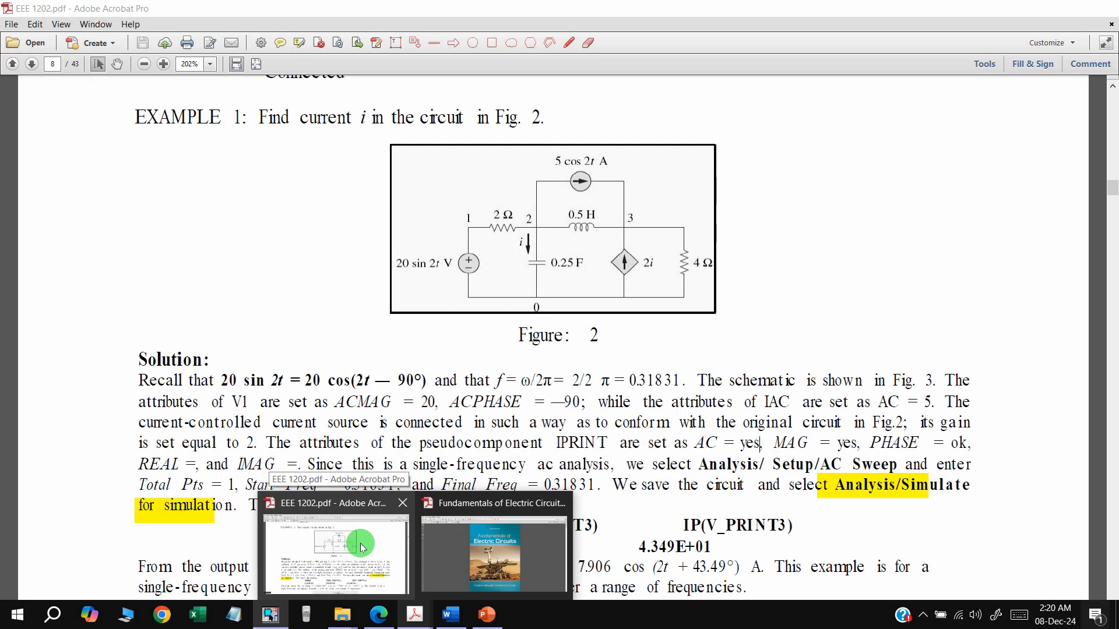
text(p)
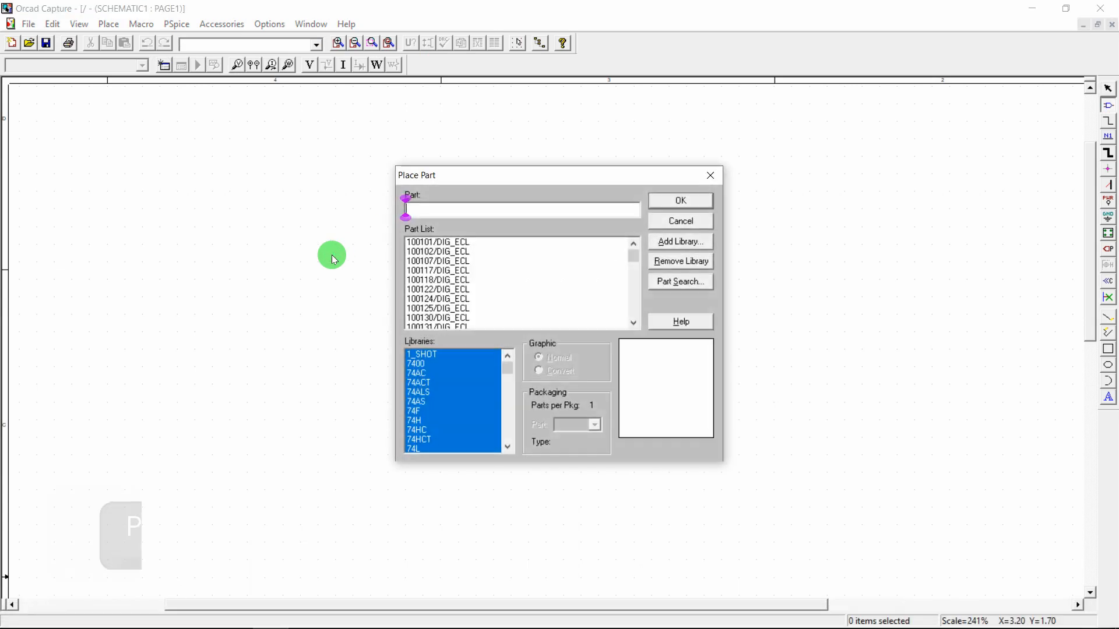
text(vac)
key(Return)
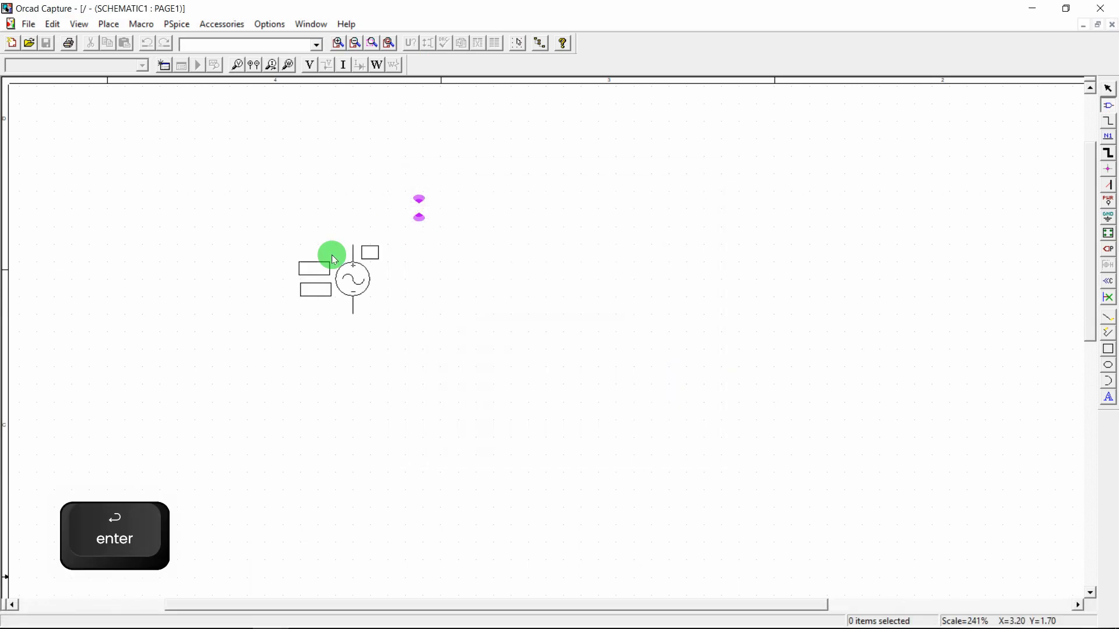
click(211, 295)
key(Escape)
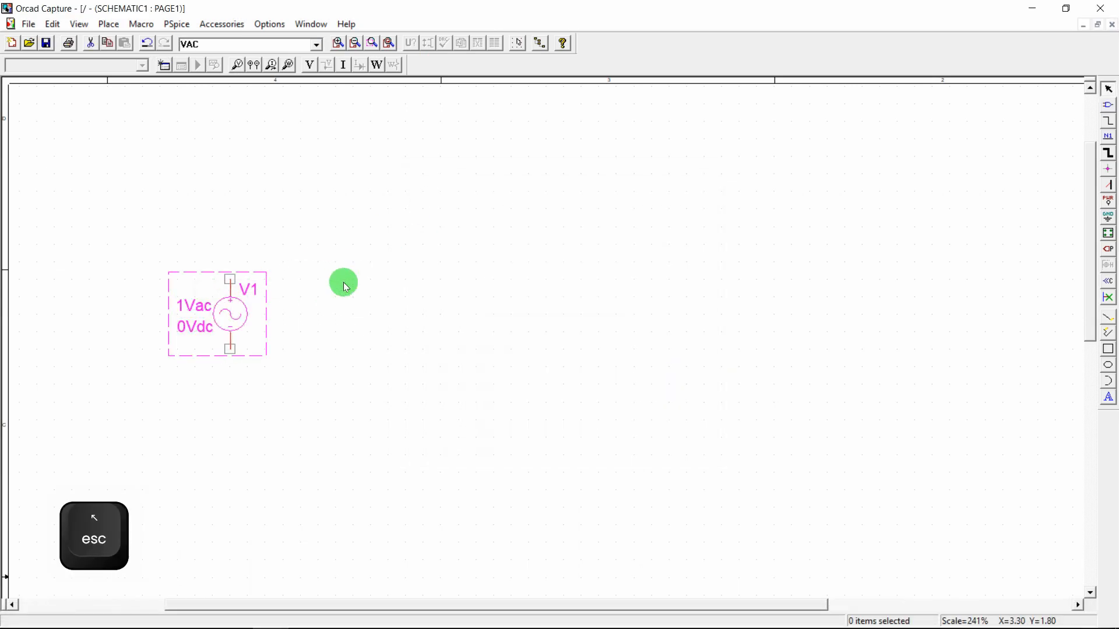
click(376, 553)
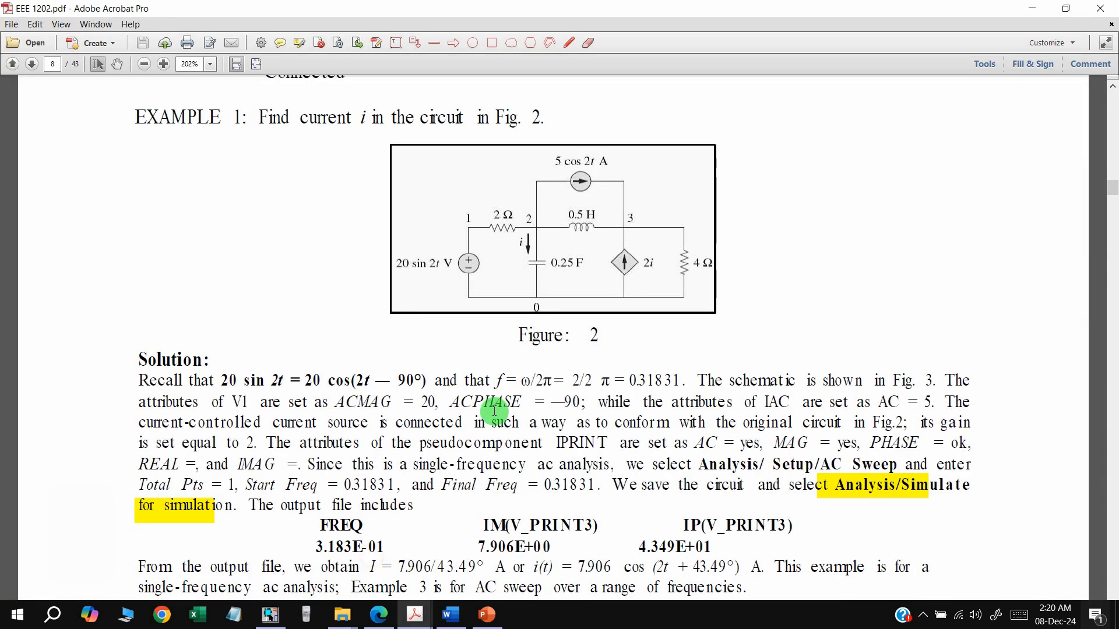
Shrink the PDF window and pin it always on top using the window-pinning tray app
click(1066, 8)
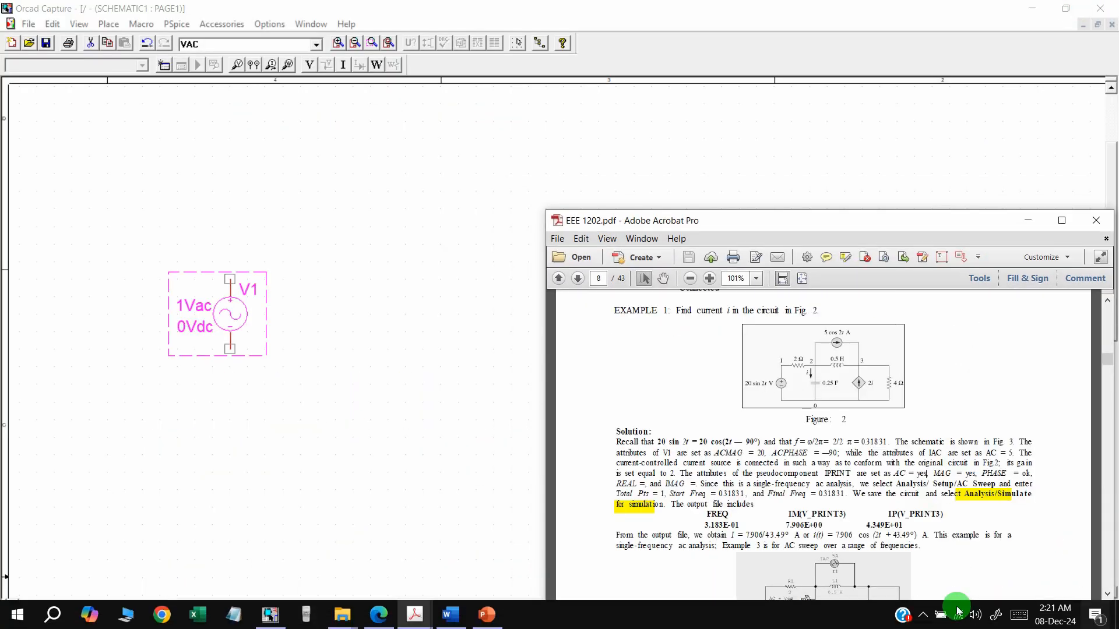
click(923, 616)
right_click(911, 510)
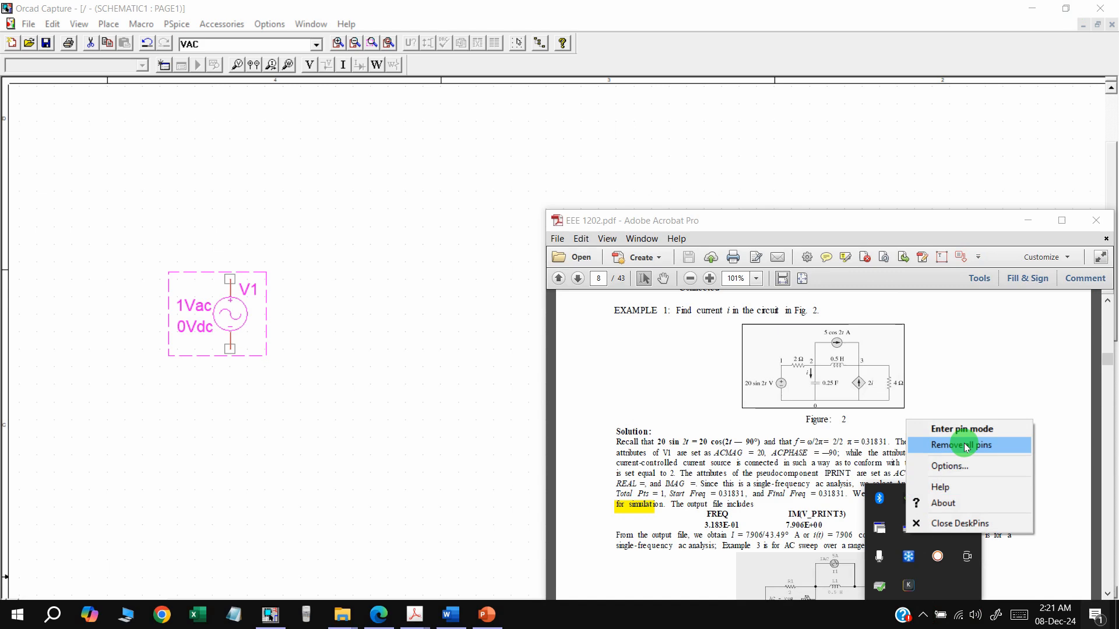
click(961, 429)
click(1020, 225)
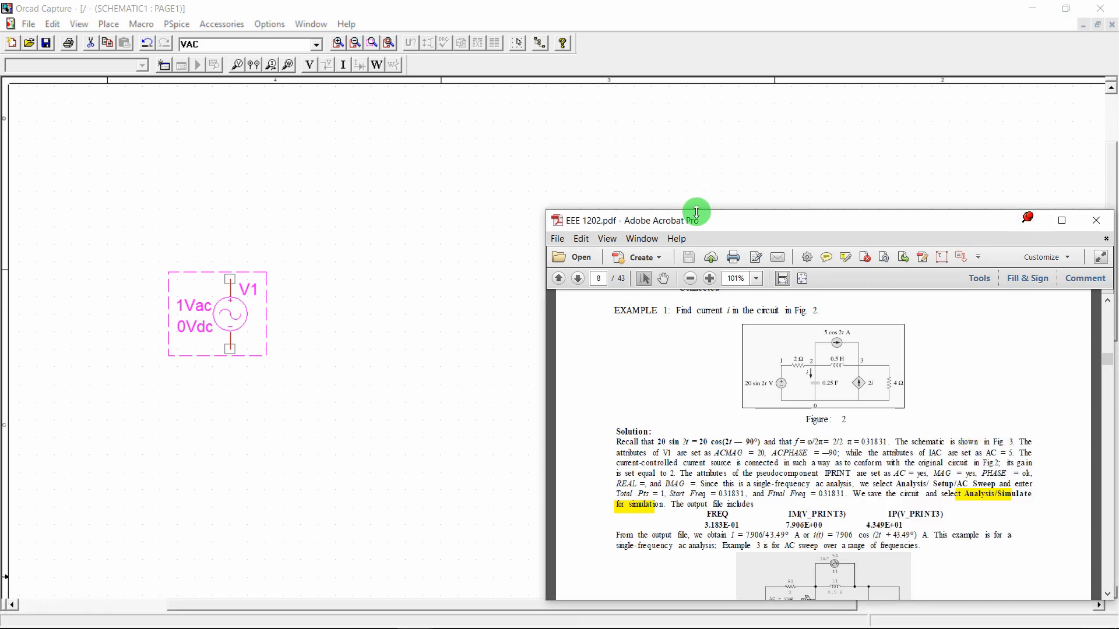
Enlarge Figure 2 to 300% beside the schematic and move V1 further left
drag(698, 211, 696, 93)
ctrl+scroll(811, 253, up, 4)
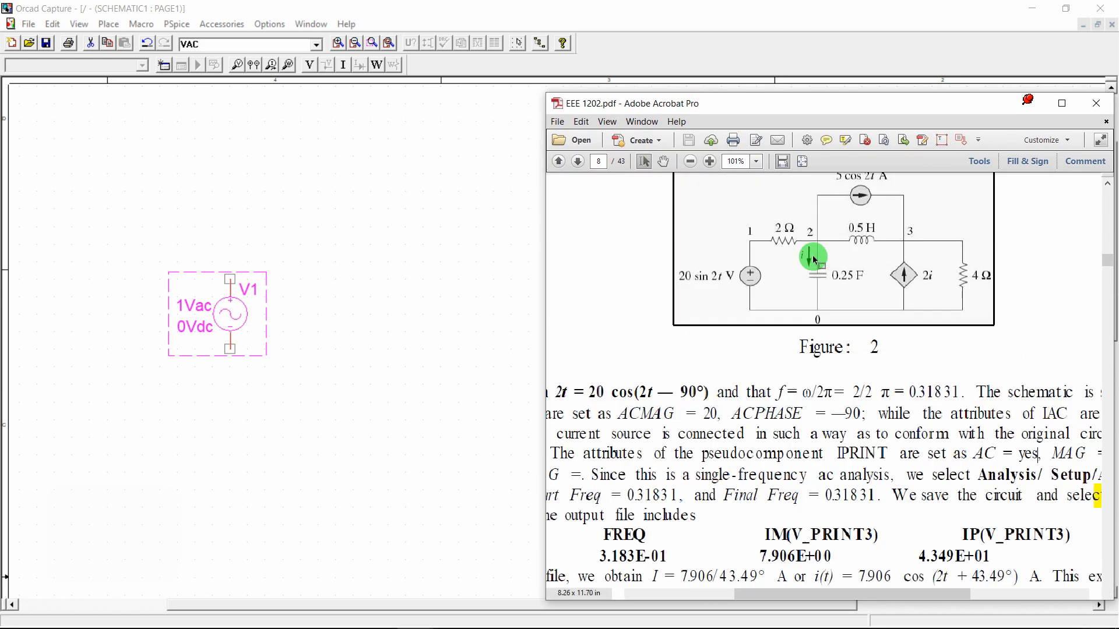
scroll(813, 257, up, 1)
drag(606, 104, 636, 114)
drag(229, 296, 122, 308)
click(277, 286)
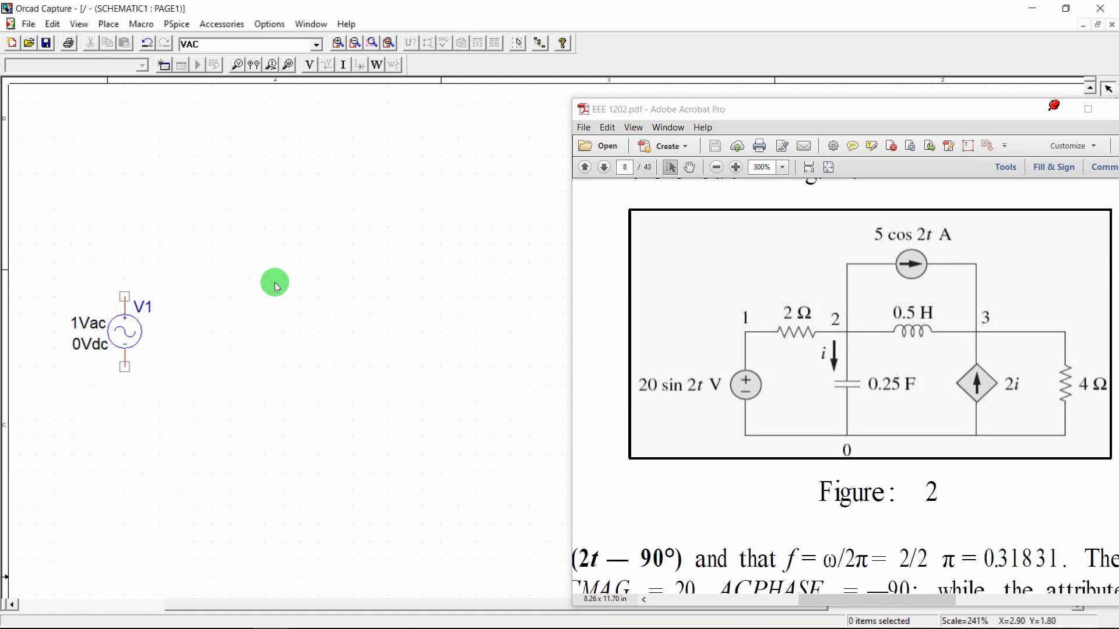
Place resistor R1 (R/ANALOG) above V1
text(pr)
key(Return)
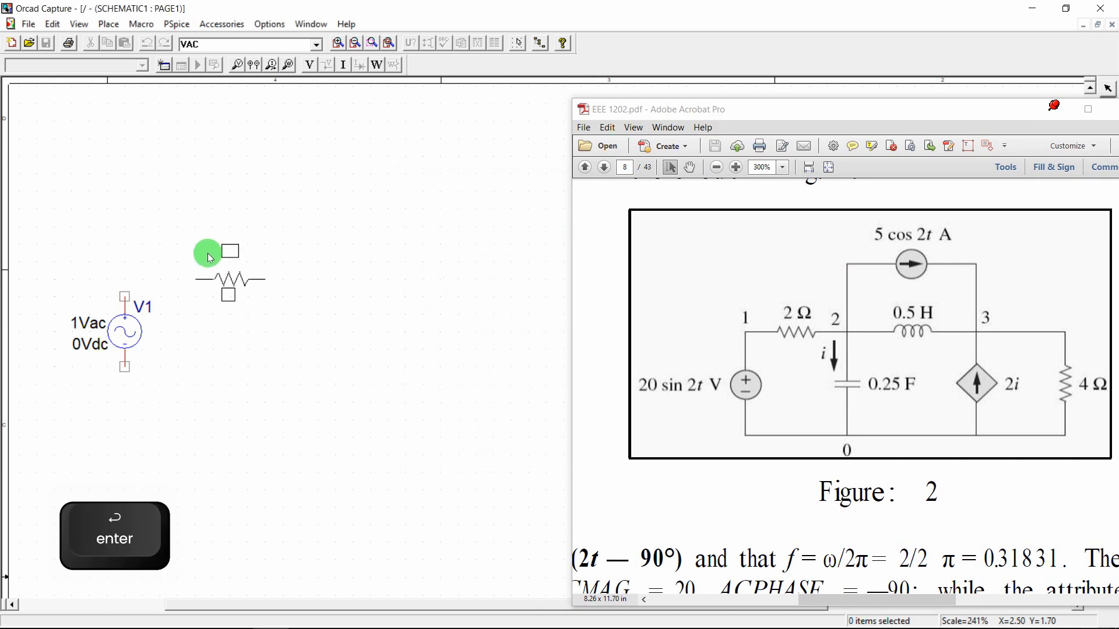
key(p)
drag(440, 170, 195, 190)
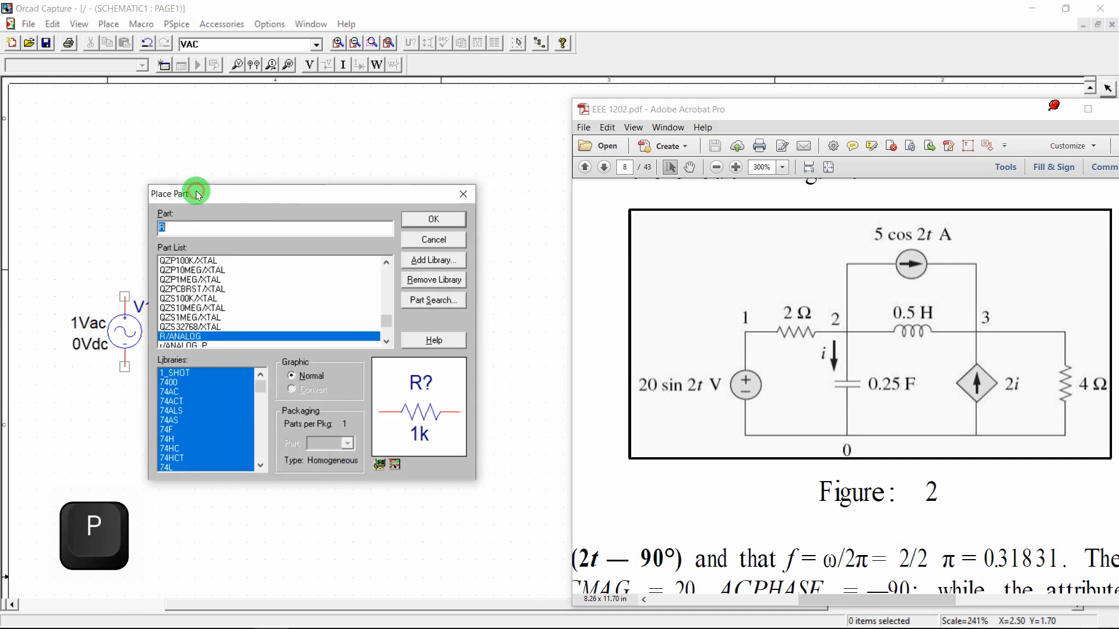
scroll(376, 336, down, 1)
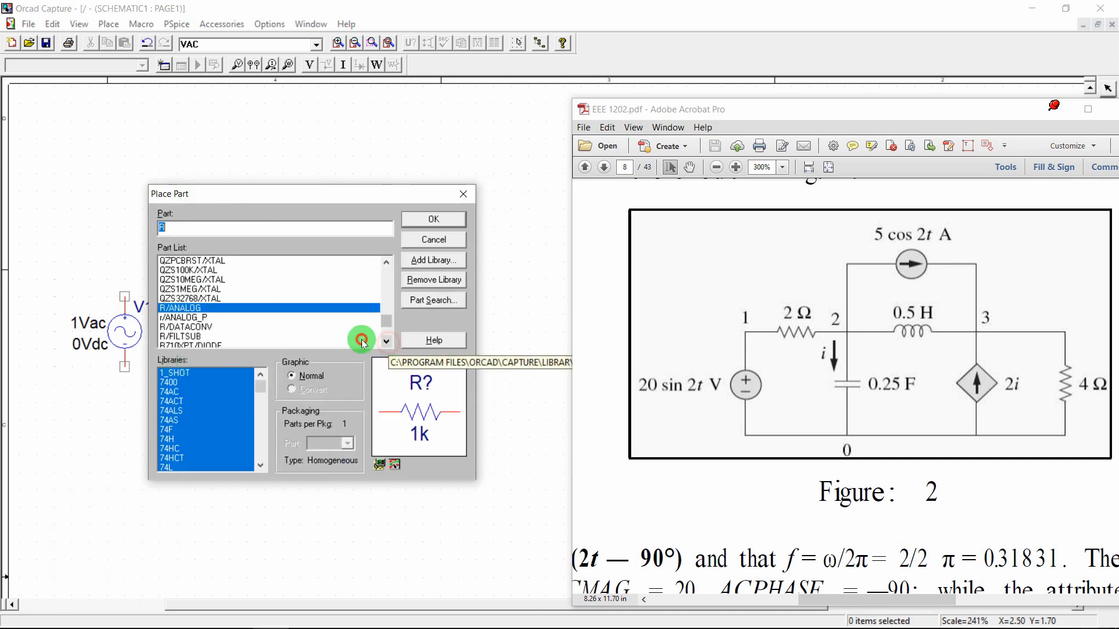
click(197, 312)
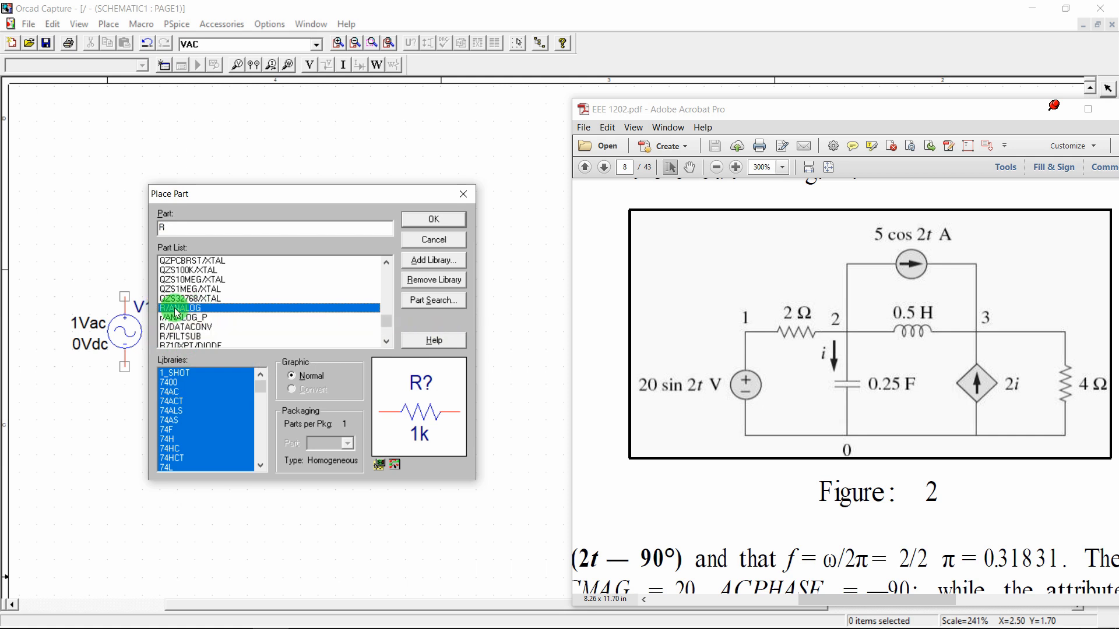
click(428, 220)
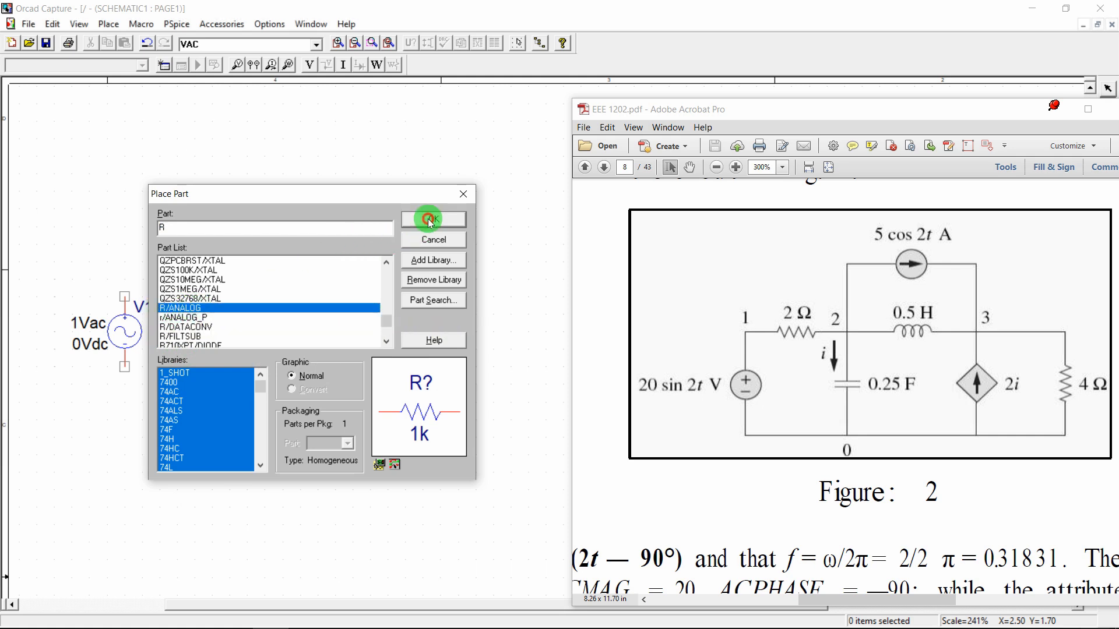
click(182, 248)
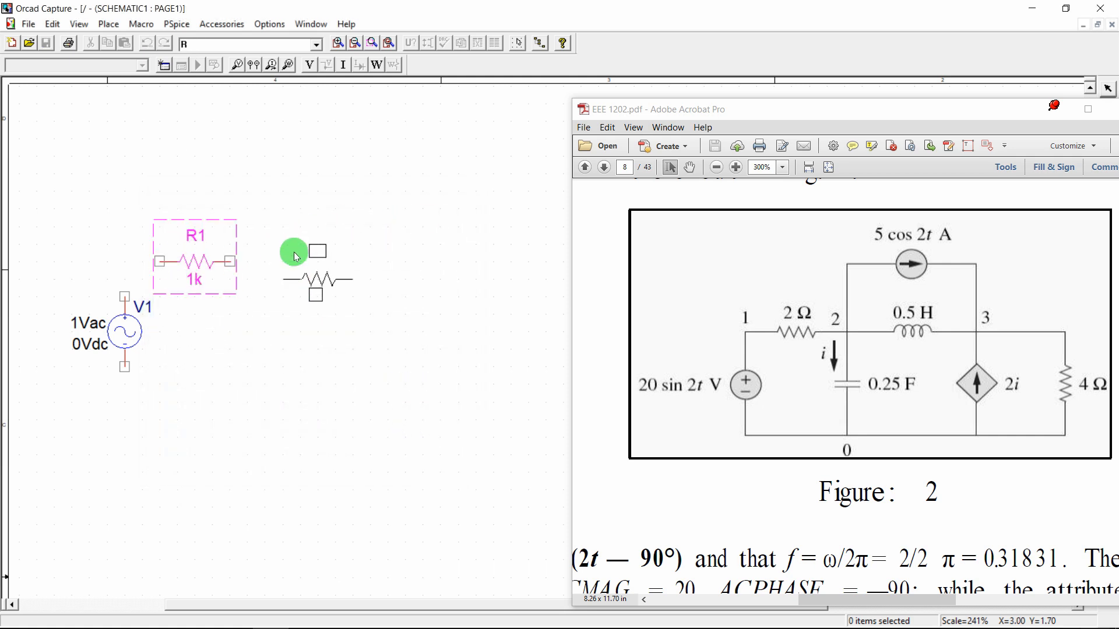
key(Escape)
click(292, 270)
Place inductor L1 right of R1 and a vertical resistor R2 right of L1
text(p)
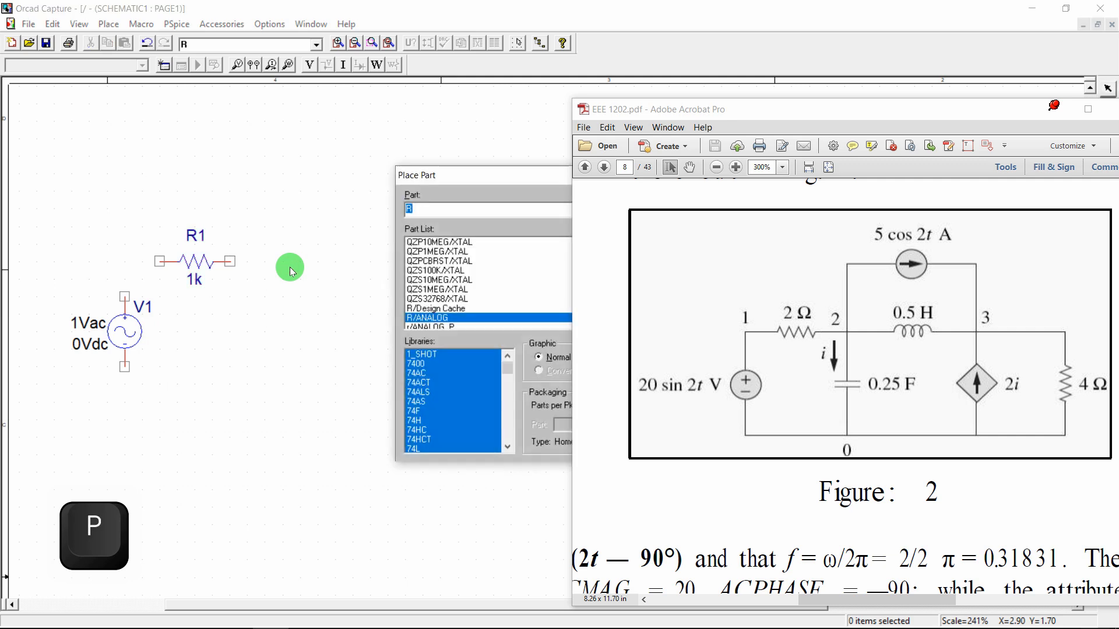
text(L)
key(Return)
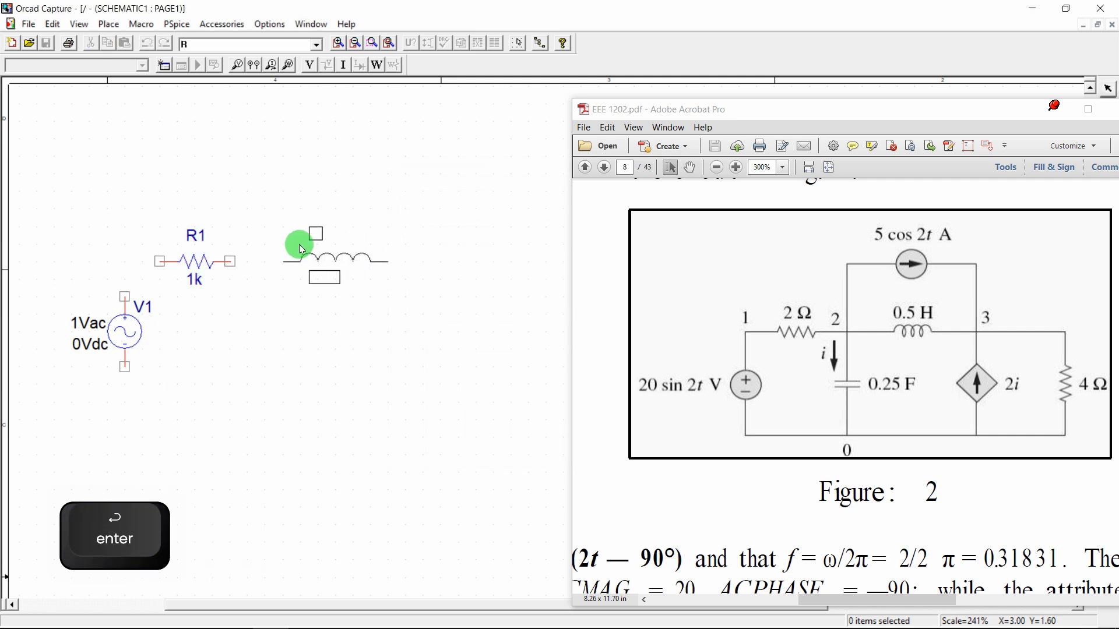
click(343, 249)
key(Escape)
key(Escape)
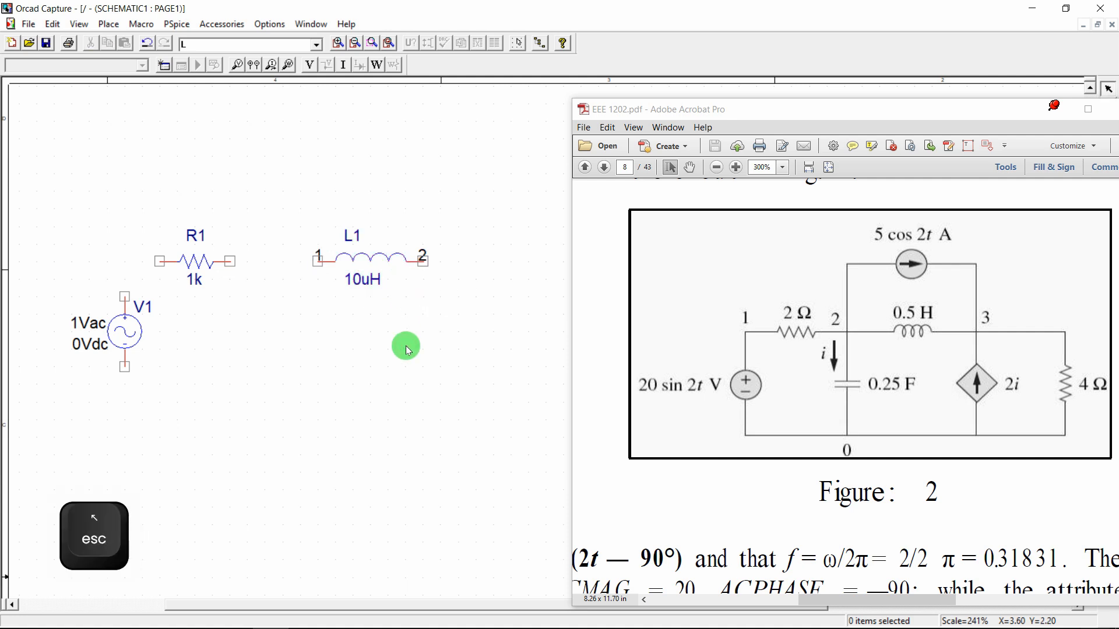
text(pR)
key(Return)
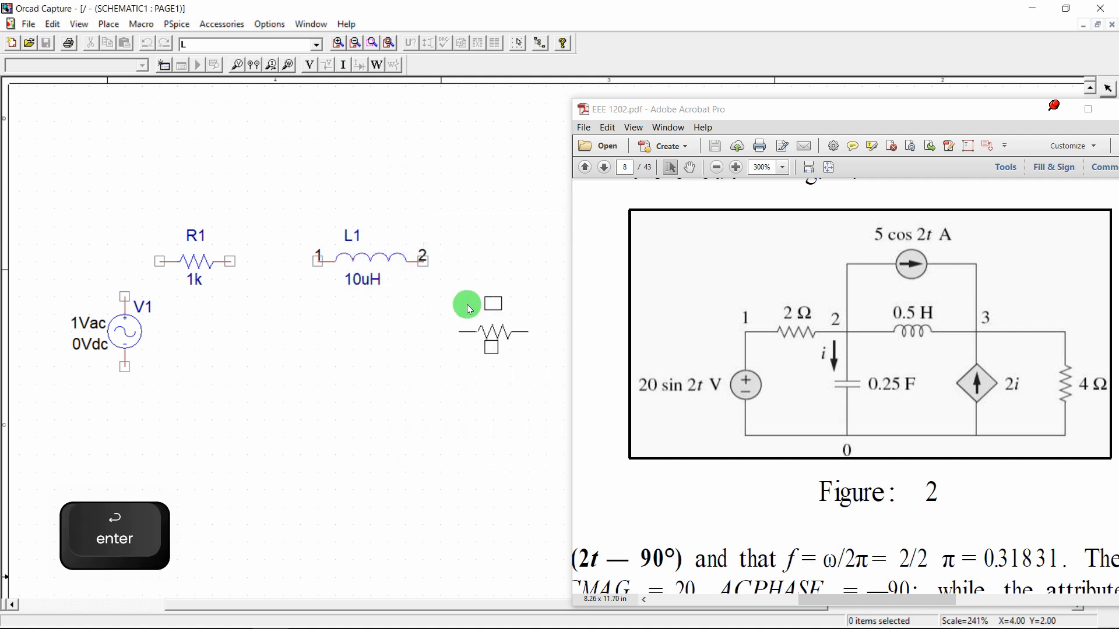
key(r)
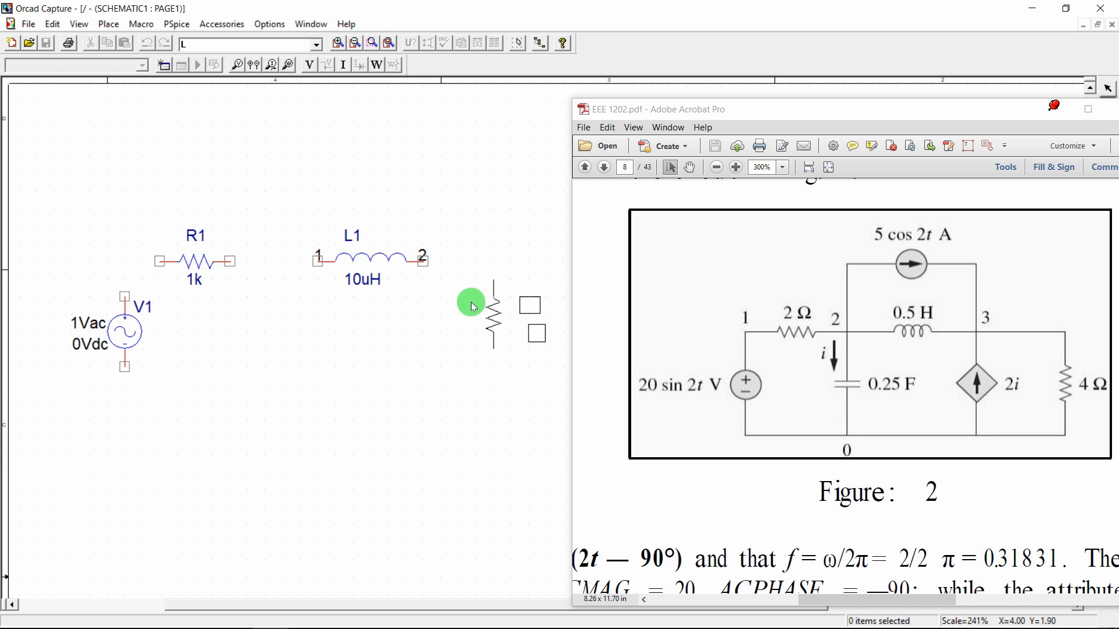
click(473, 307)
key(Escape)
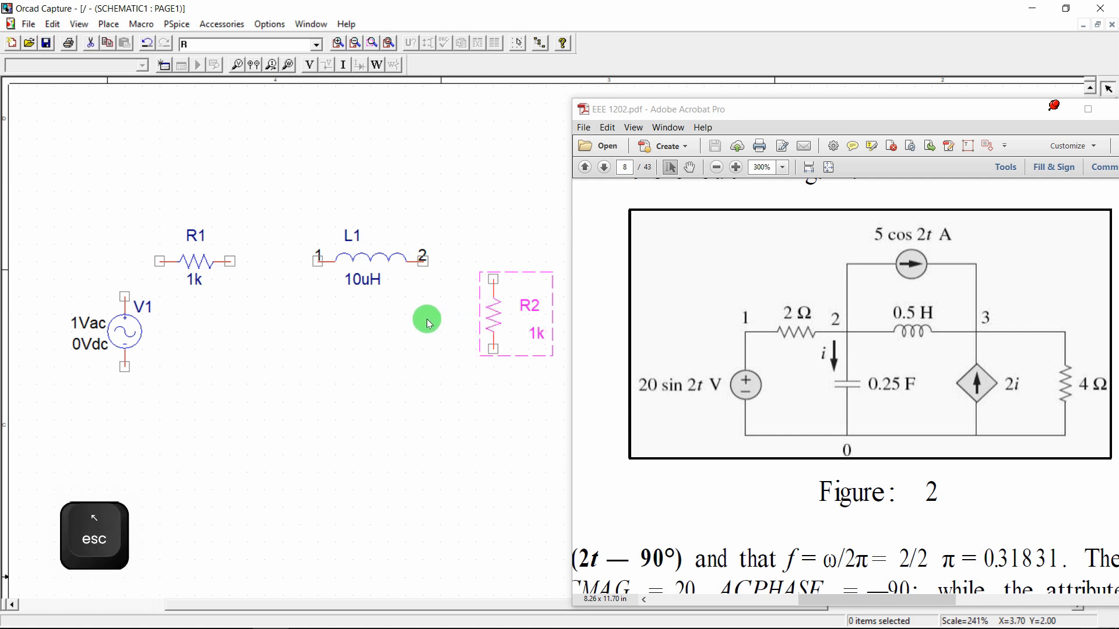
Place vertical capacitor C1 between V1 and R2, then shift R2 and V1 lower
text(p)
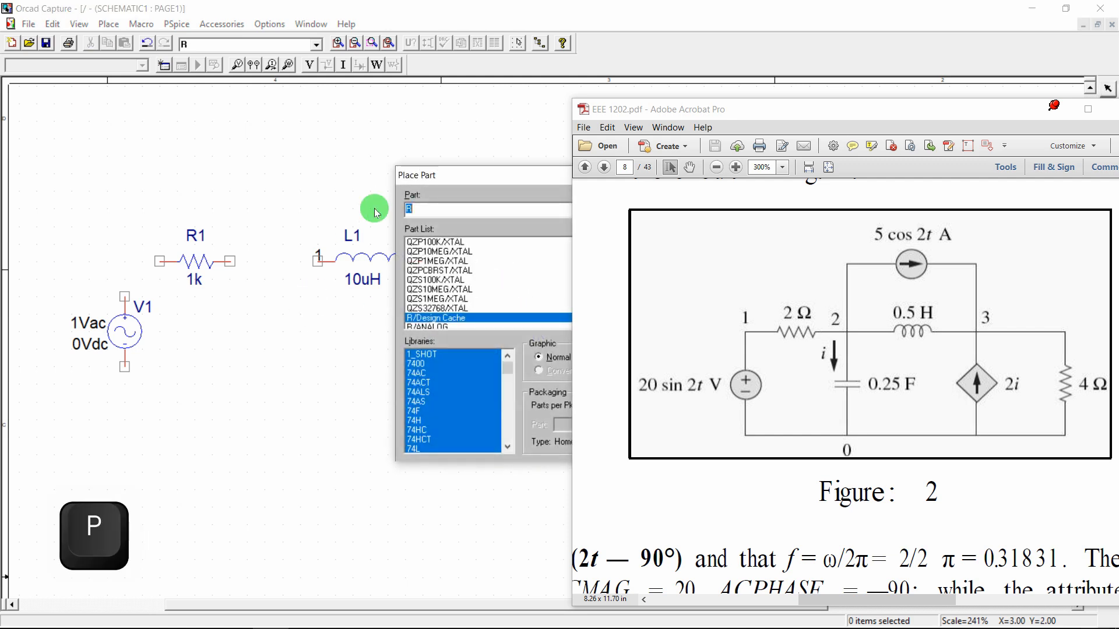
text(c)
key(Return)
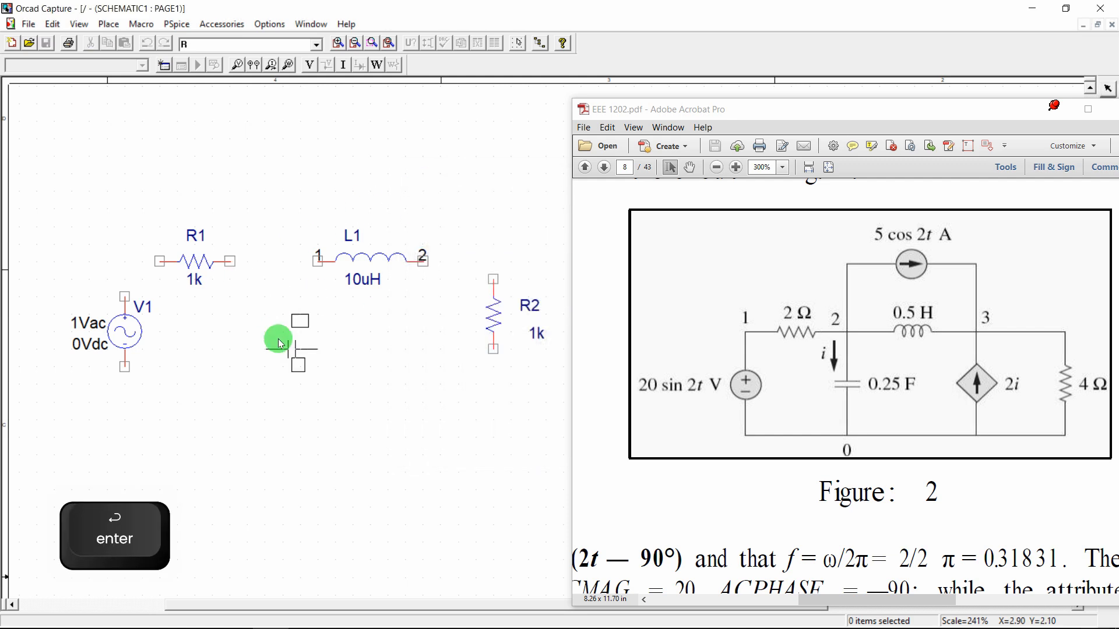
key(r)
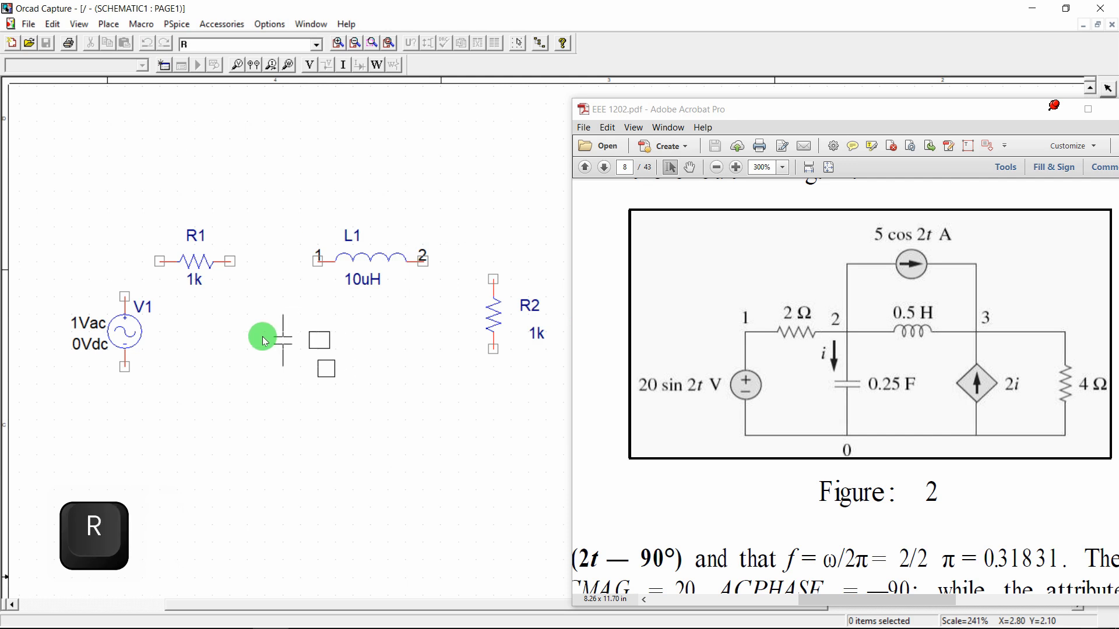
click(255, 404)
key(Escape)
drag(498, 301, 500, 336)
drag(126, 327, 124, 345)
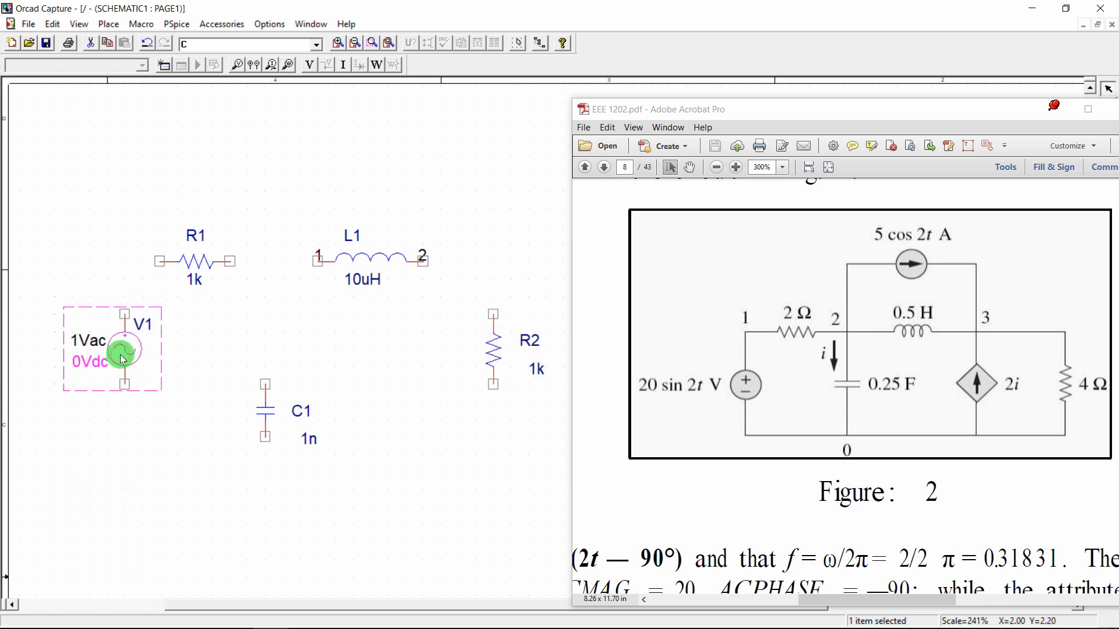
click(287, 306)
Place AC current source I1 horizontally above L1
text(pvac)
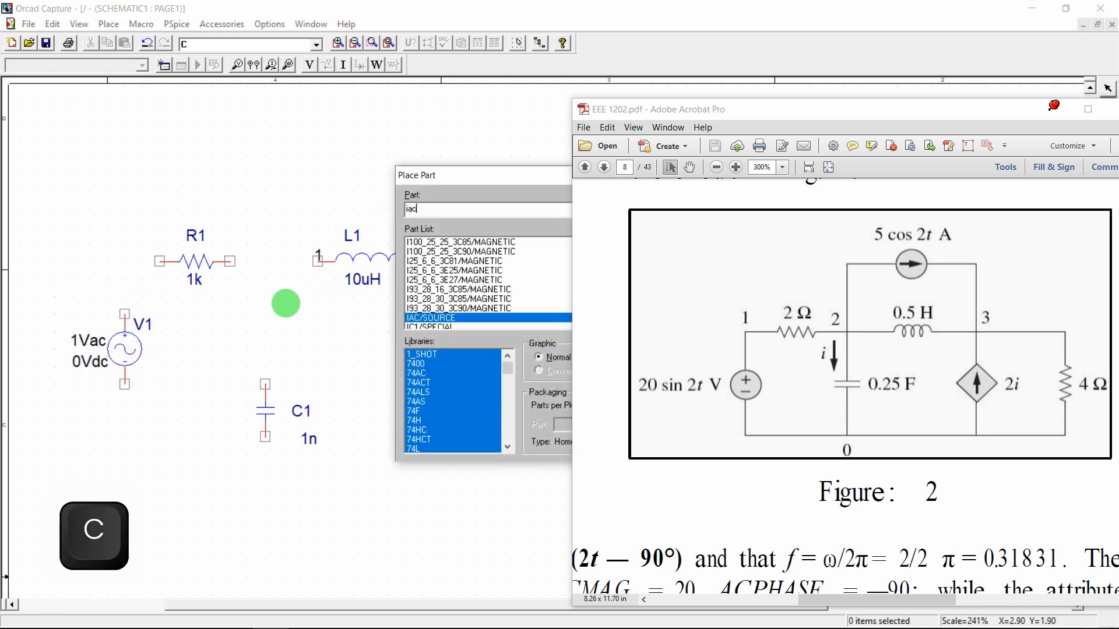
key(Return)
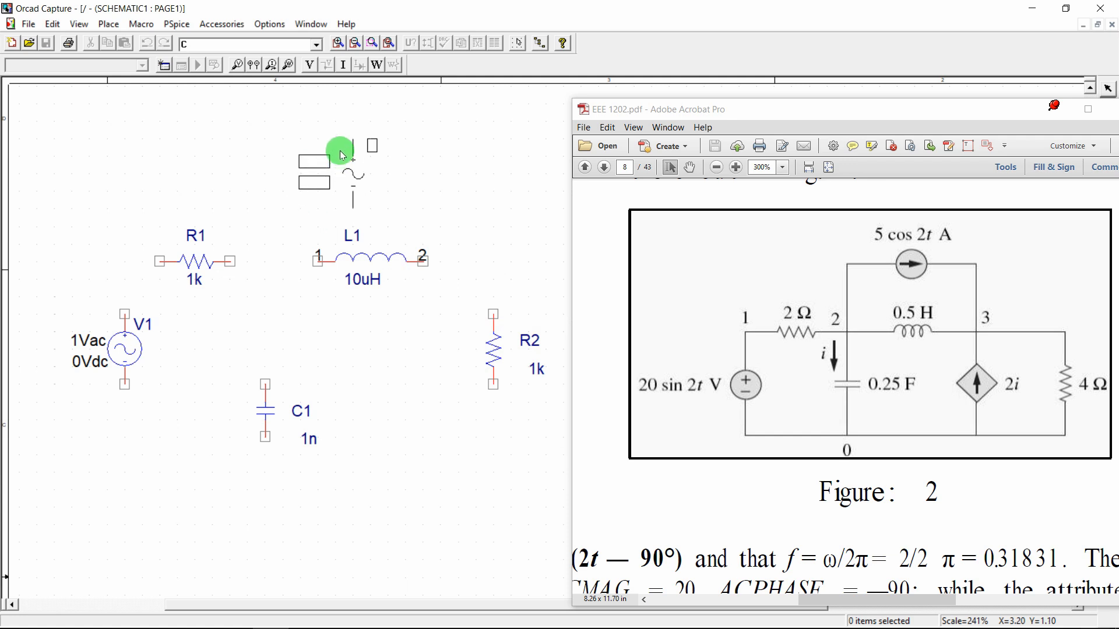
key(r)
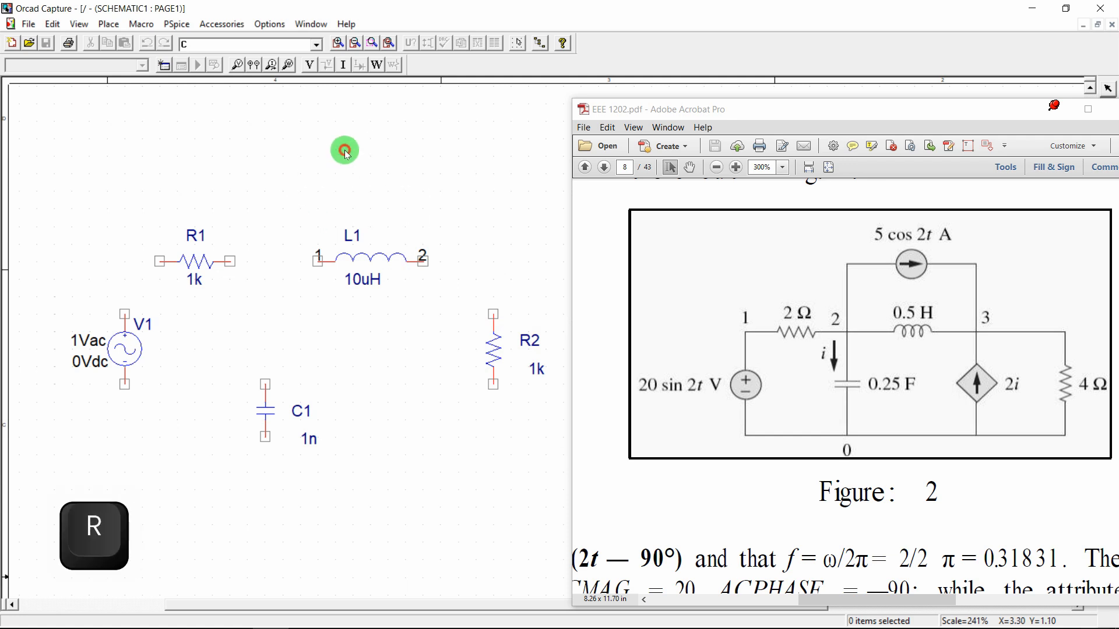
click(346, 155)
key(Escape)
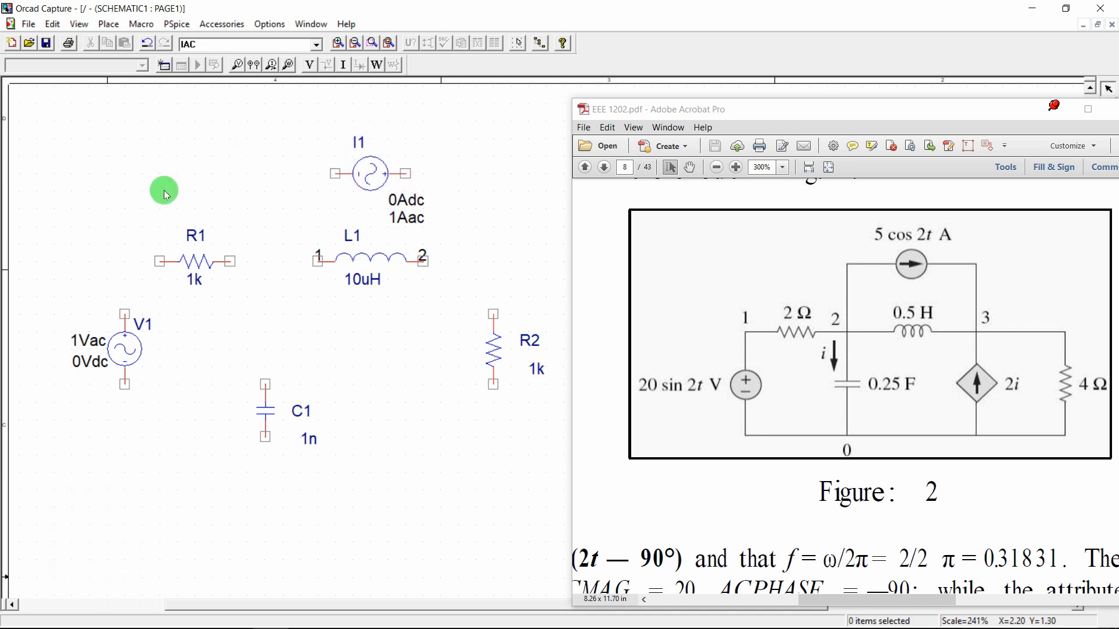
Wire V1 to R1, R1 to L1, and L1 across to R2's top pin
key(w)
click(124, 314)
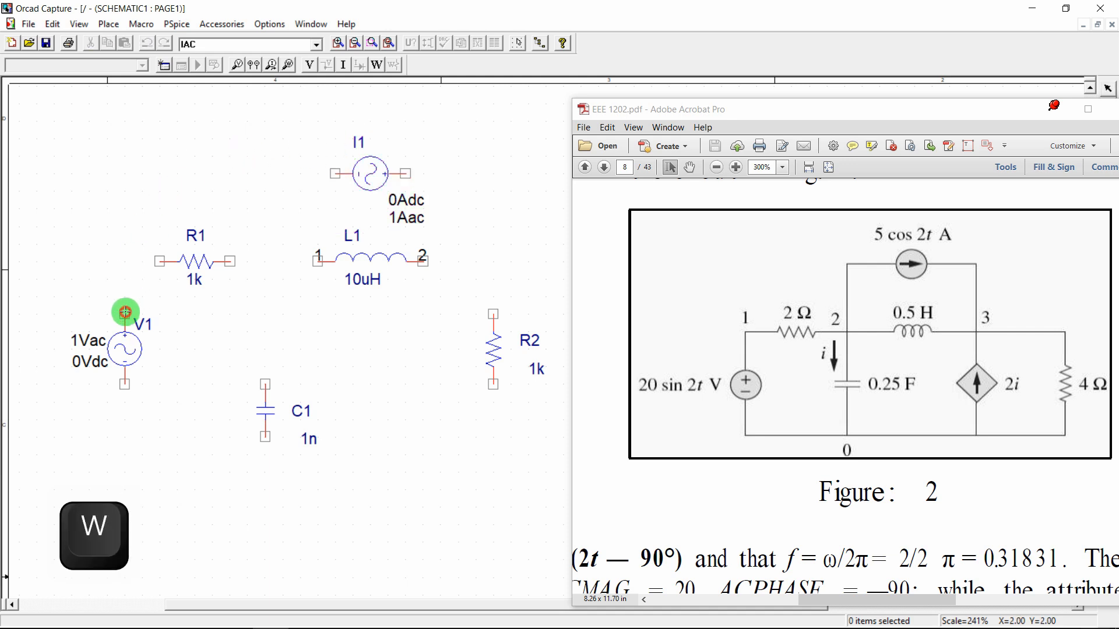
click(152, 261)
click(231, 262)
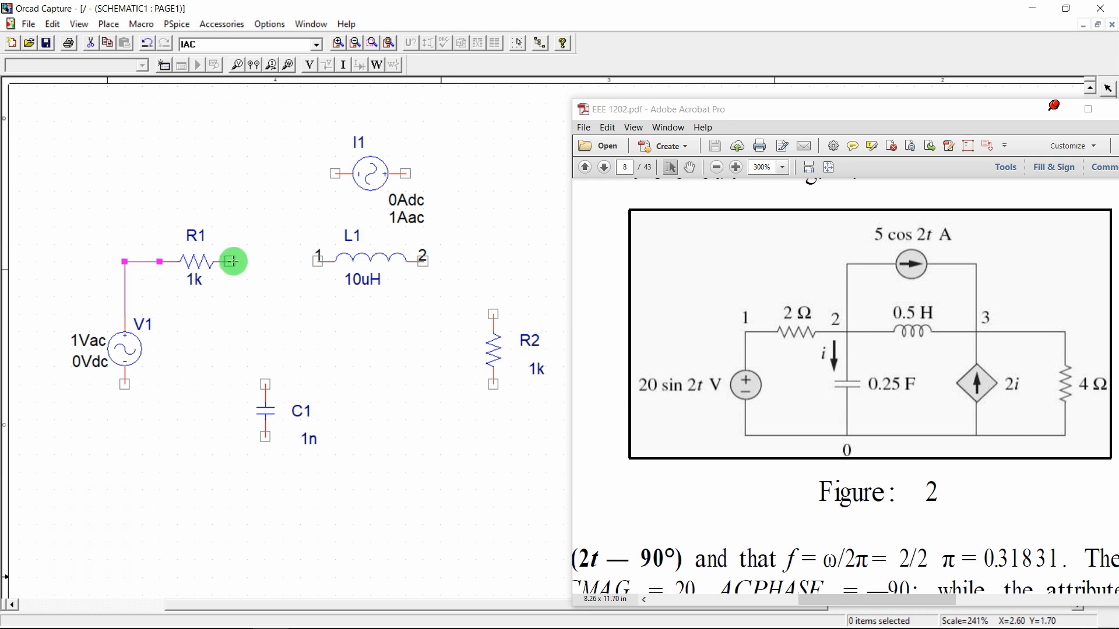
click(307, 263)
click(424, 260)
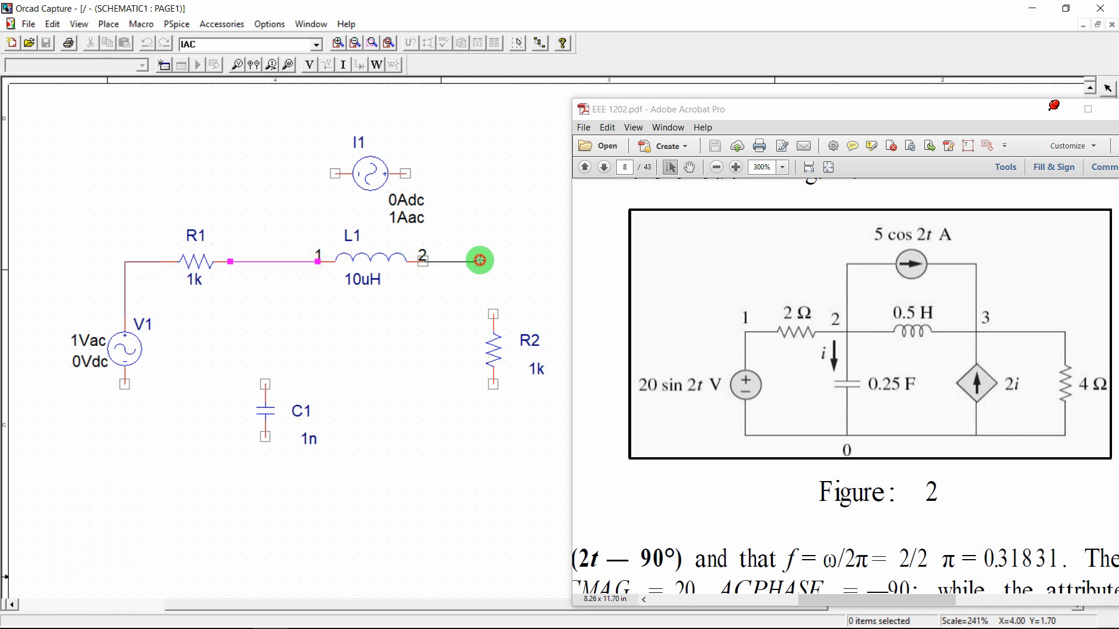
click(493, 307)
key(Escape)
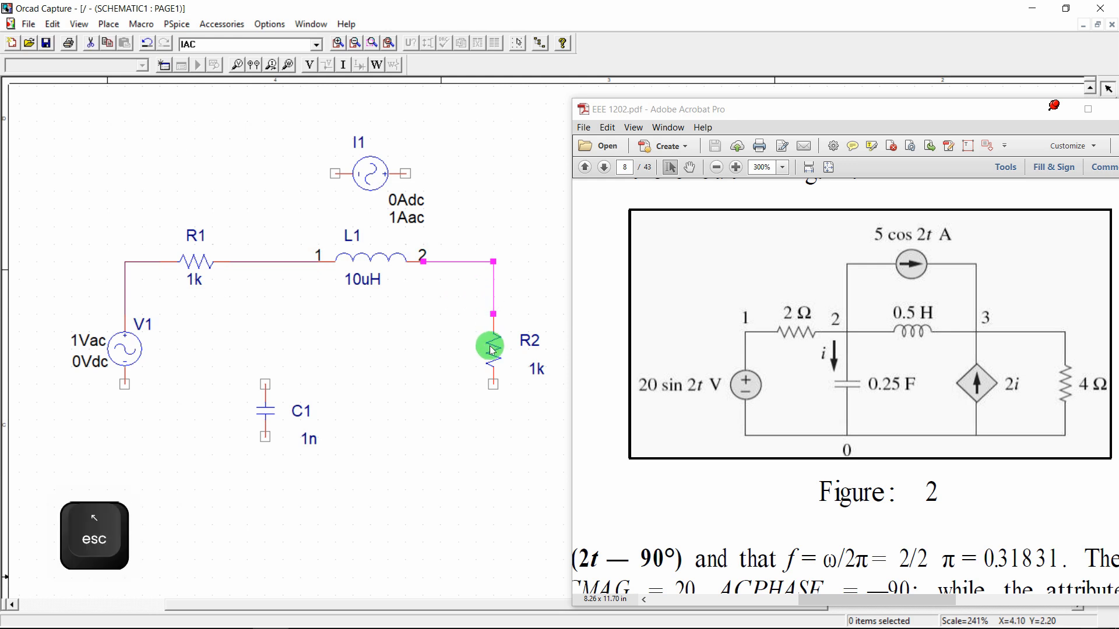
Join the bottoms of R2, C1 and V1 with a common lower wire, deleting a stray stub
click(496, 385)
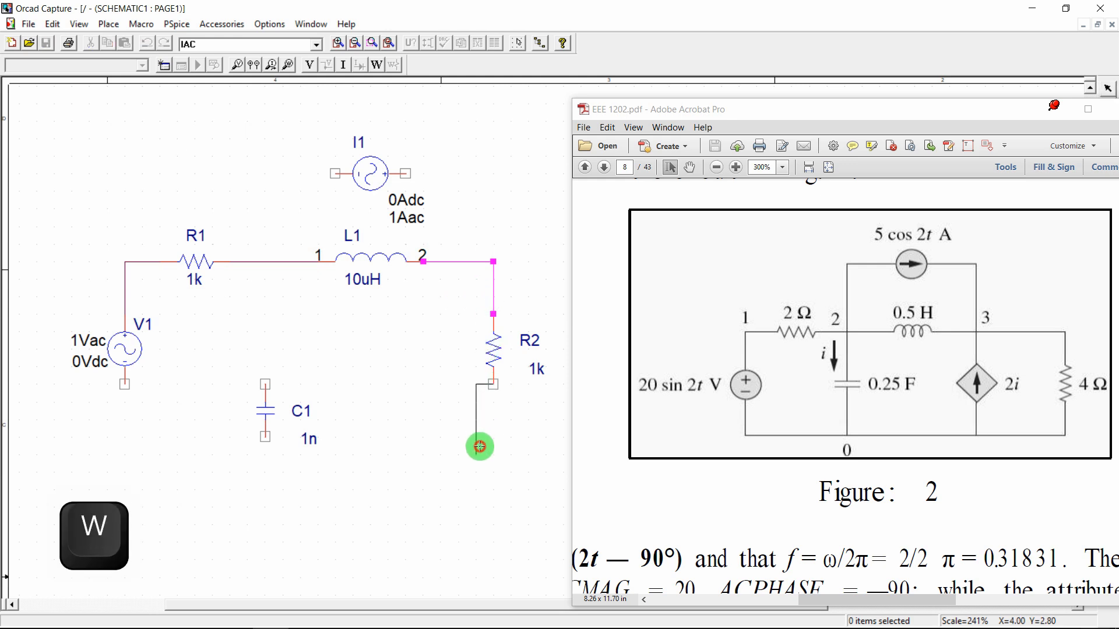
click(479, 448)
key(Escape)
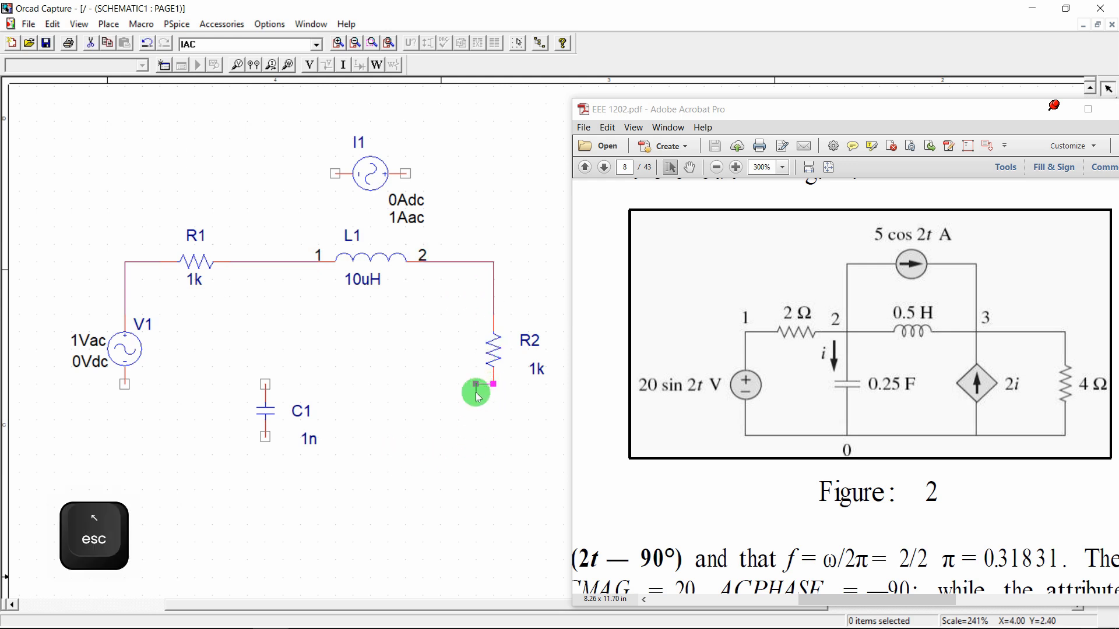
key(Delete)
key(w)
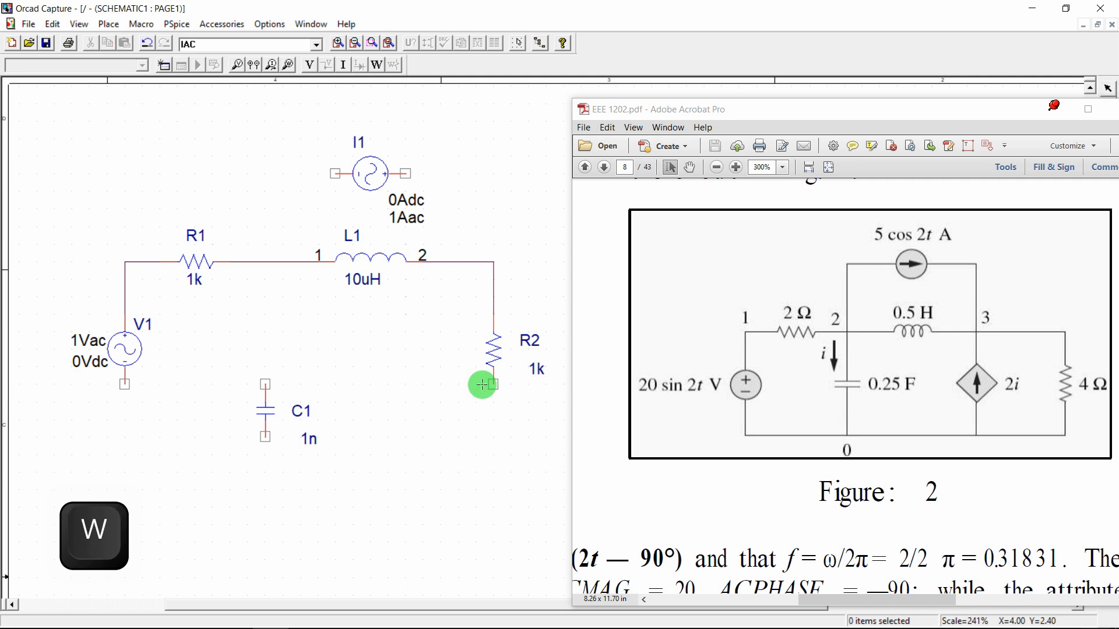
click(489, 384)
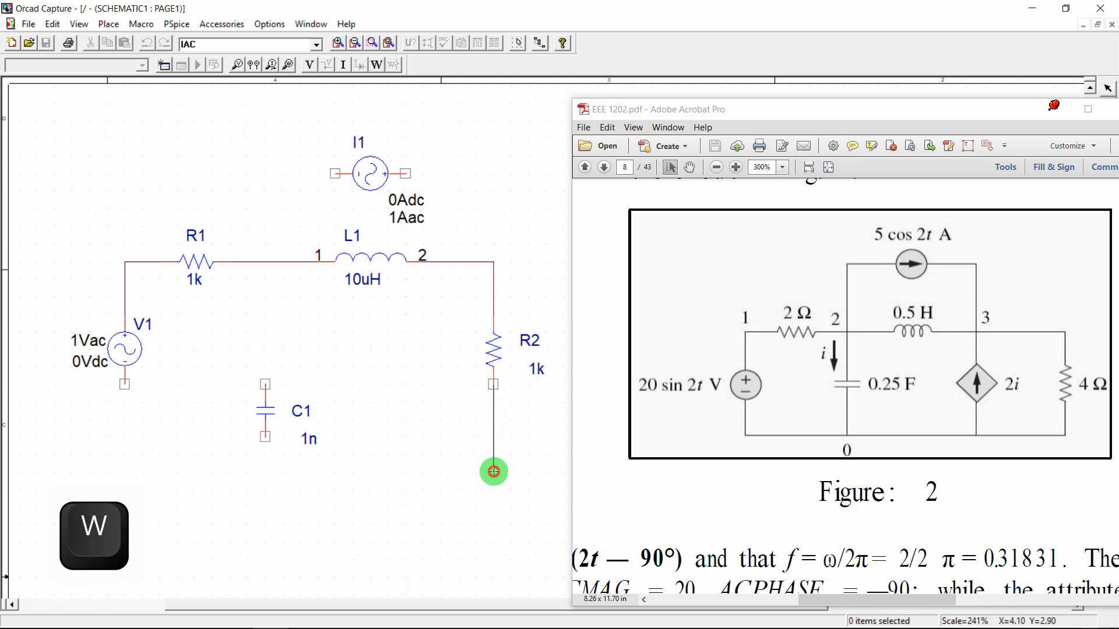
double_click(493, 472)
click(265, 437)
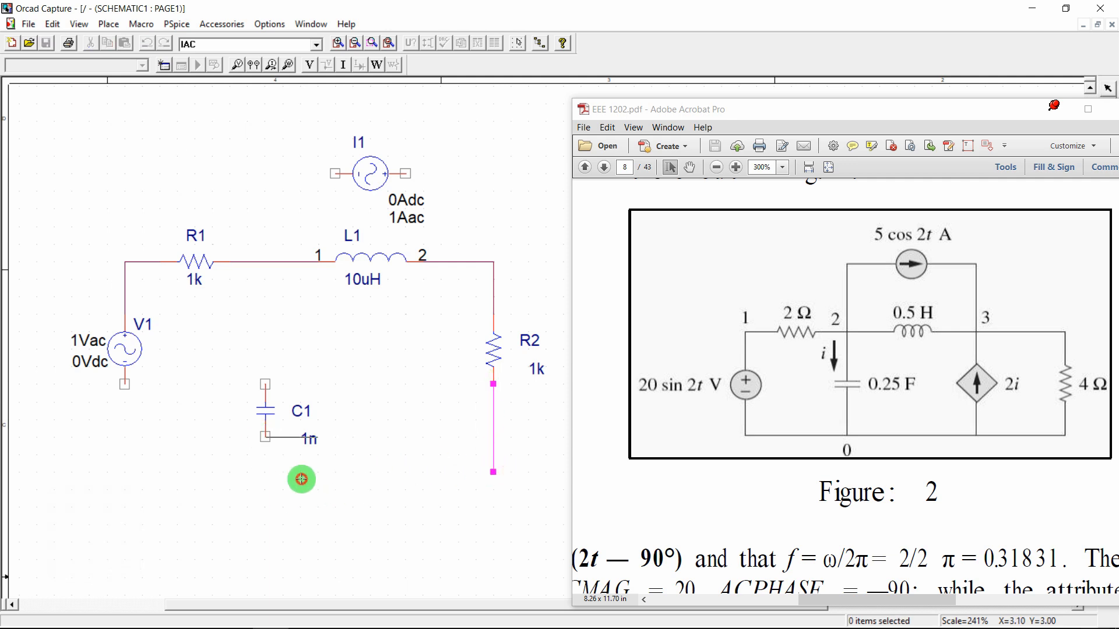
click(493, 472)
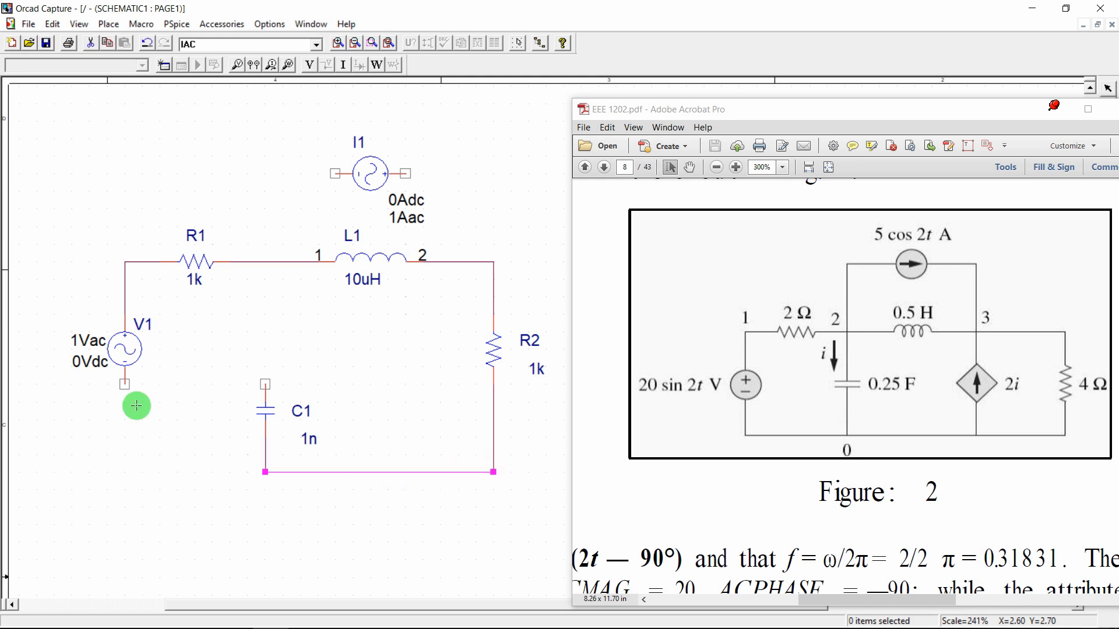
click(125, 384)
click(265, 472)
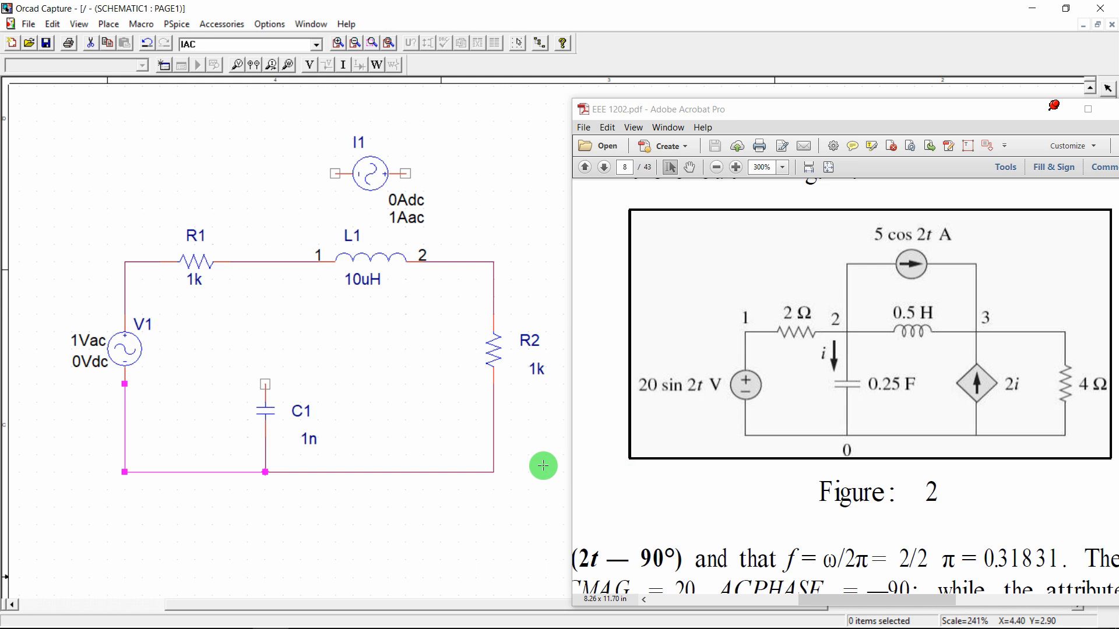
Choose the F/ANALOG current-controlled current source for placement
key(p)
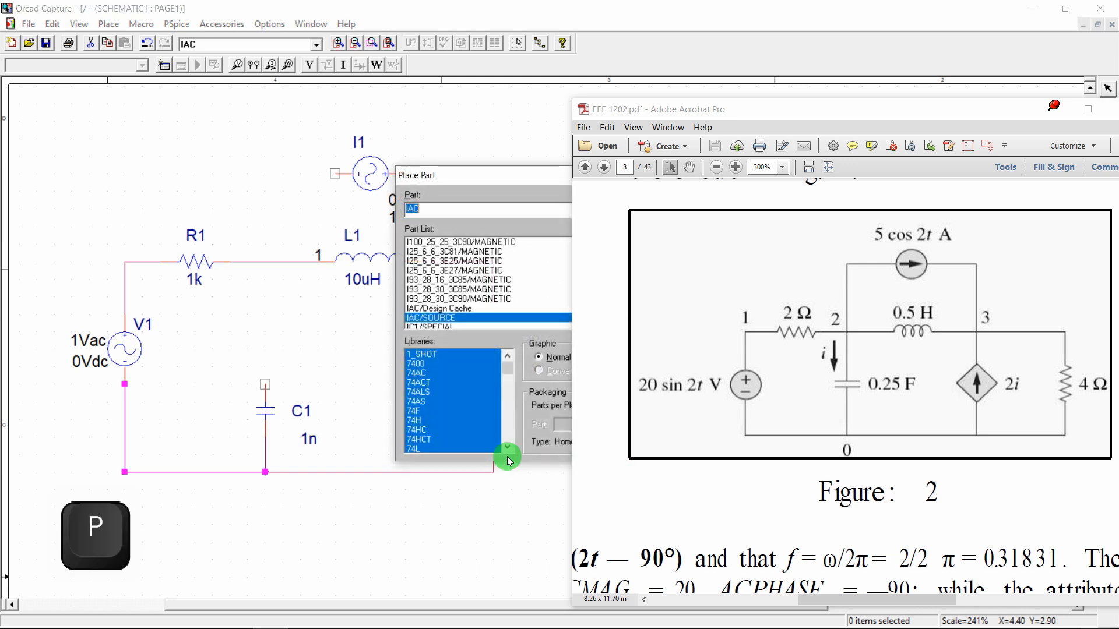
drag(527, 170, 238, 191)
text(E)
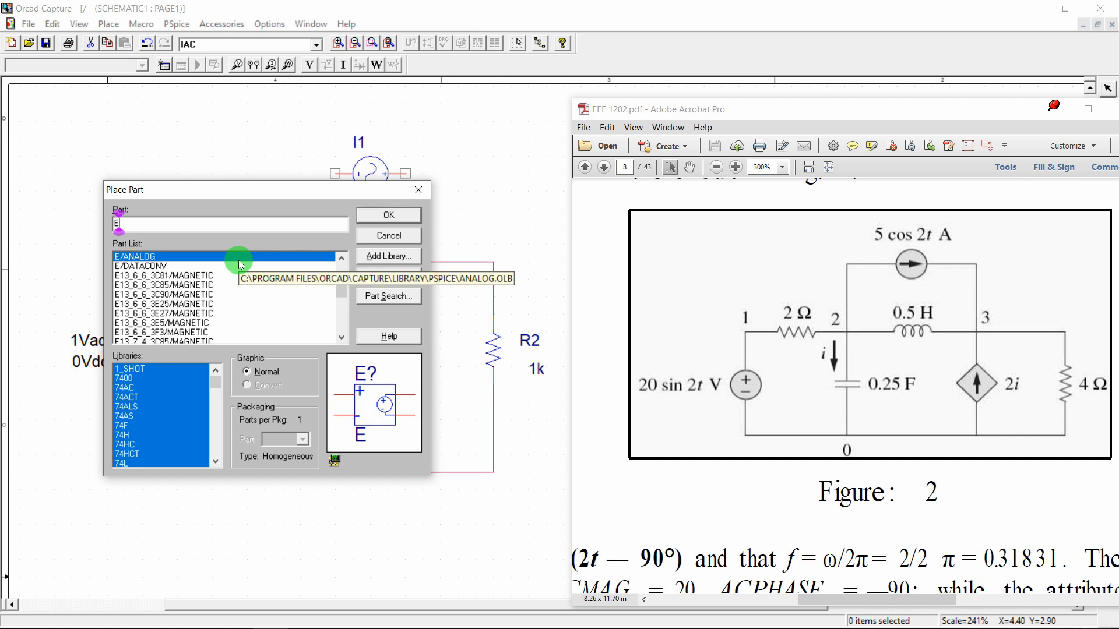
text(F)
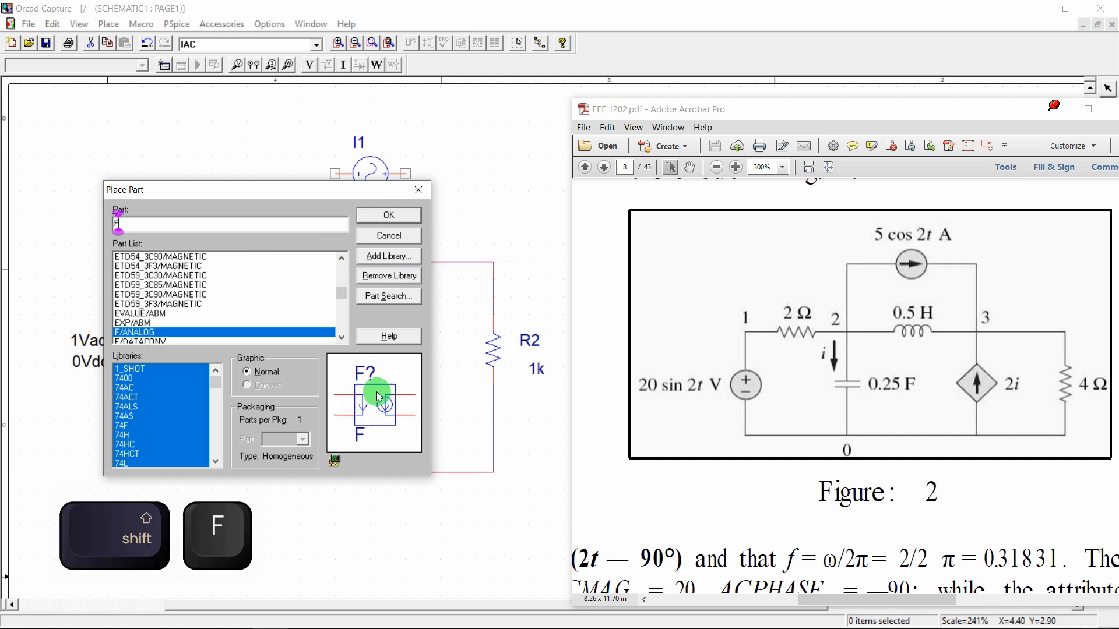
key(BackSpace)
text(G)
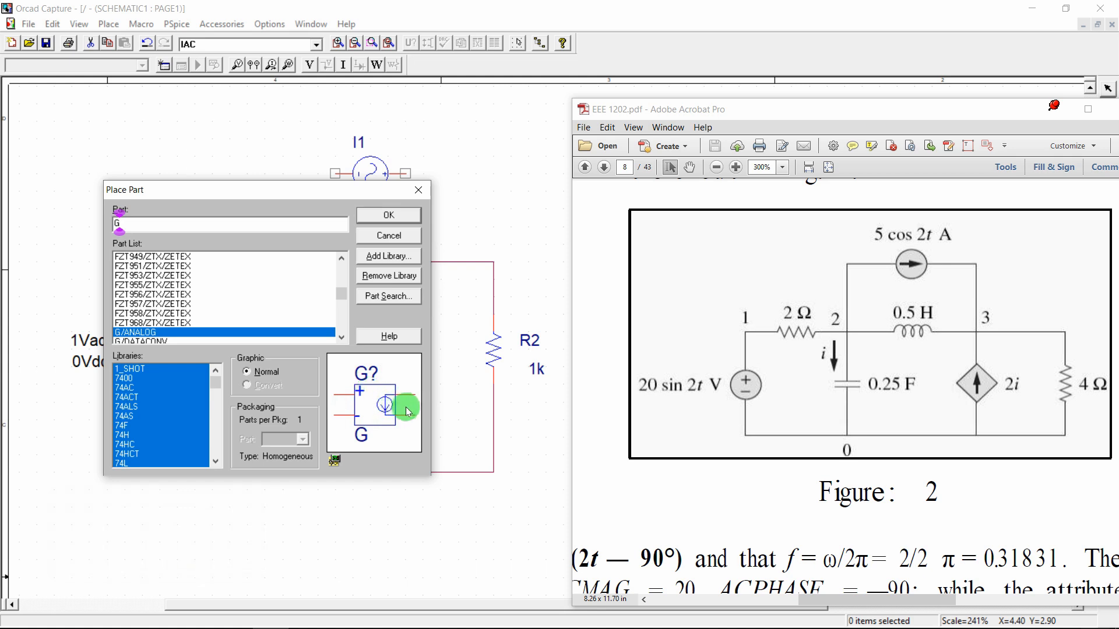
text(H)
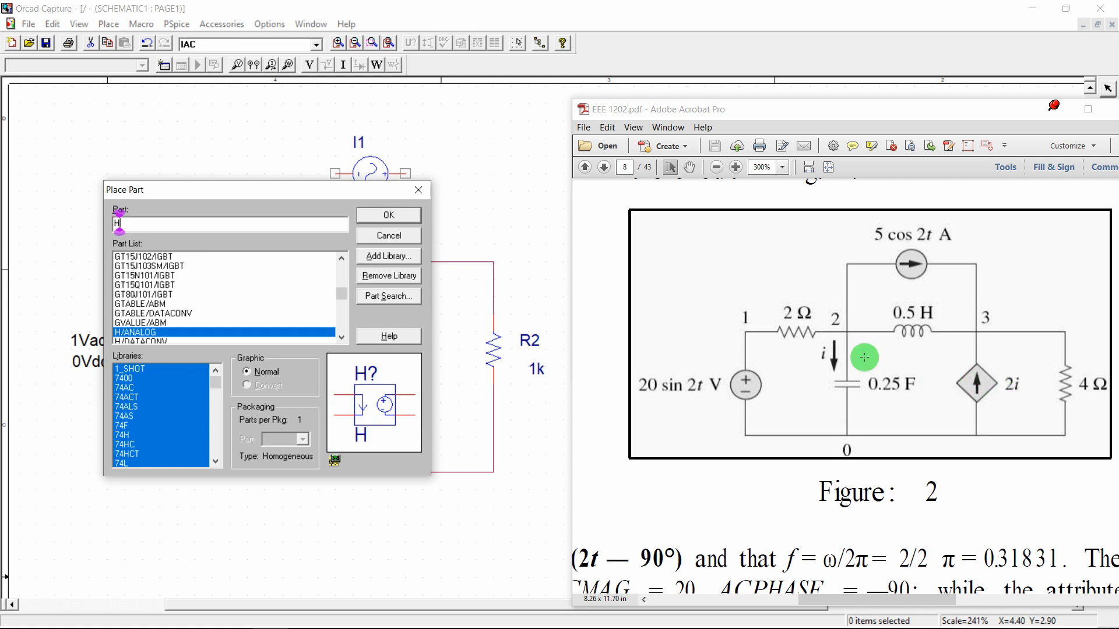
text(F)
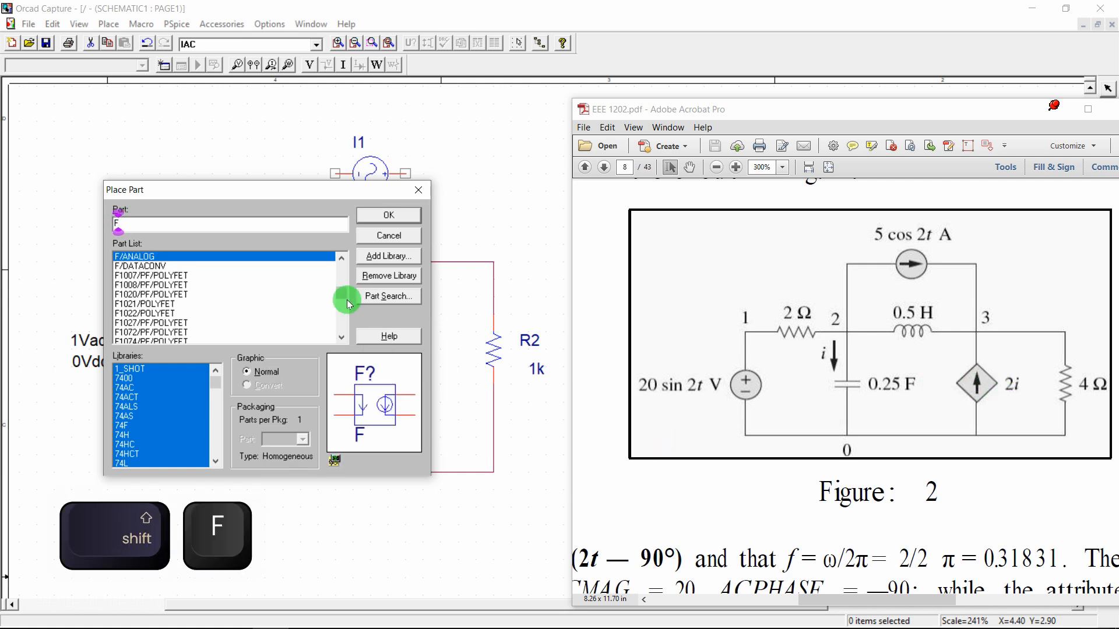
click(386, 215)
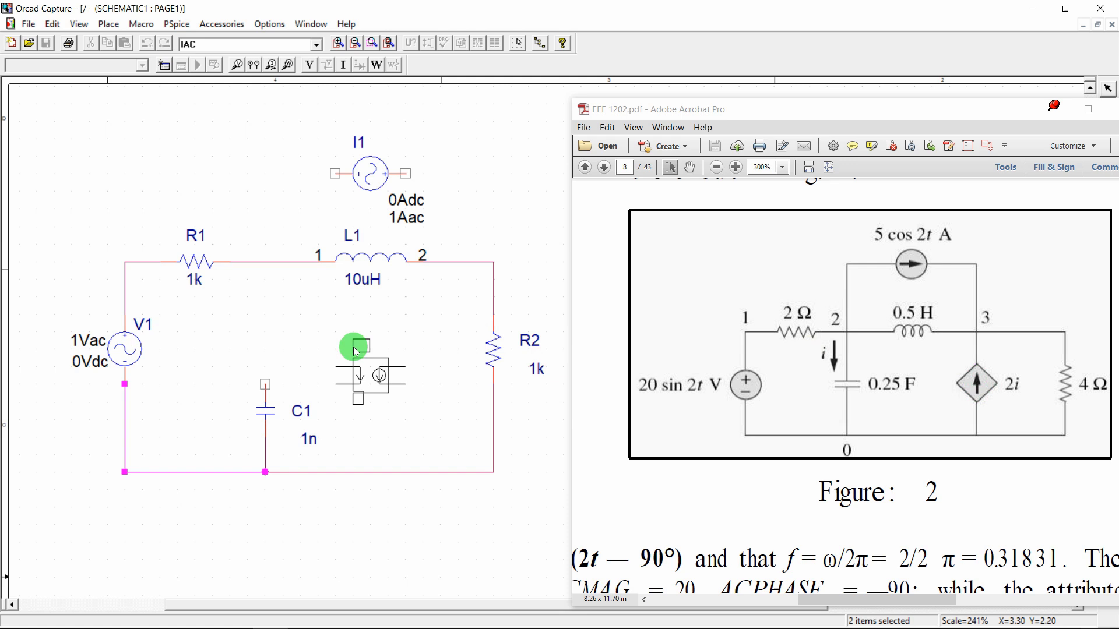
Mirror F1 vertically and drop it below L1, between L1 and C1
key(v)
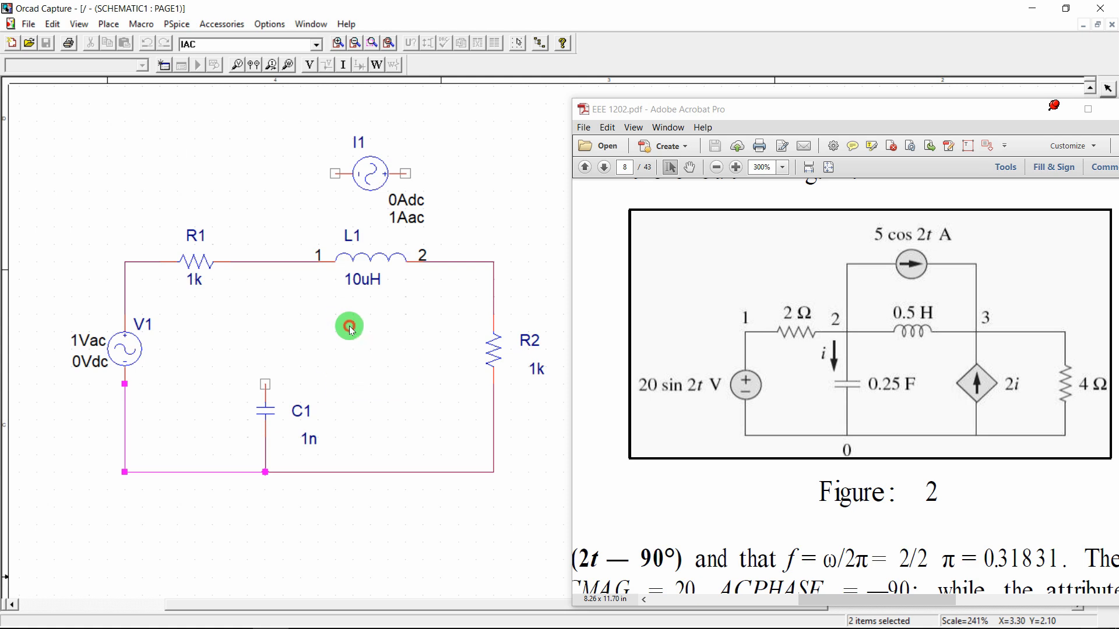
click(351, 333)
key(Escape)
scroll(906, 373, right, 5)
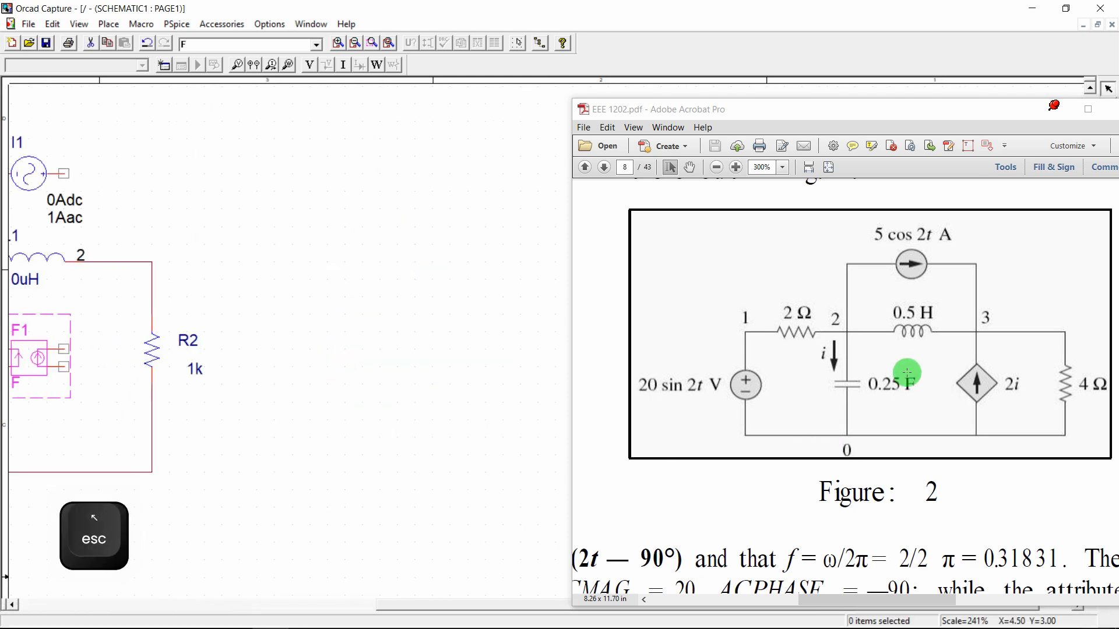
scroll(907, 373, left, 7)
scroll(907, 372, right, 2)
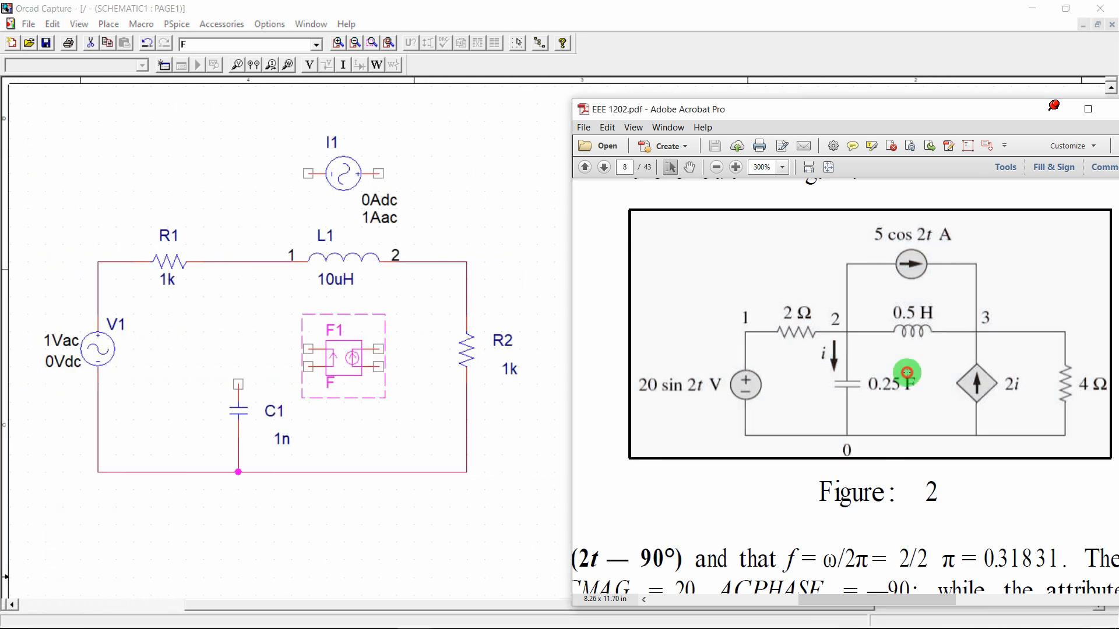
scroll(906, 373, down, 10)
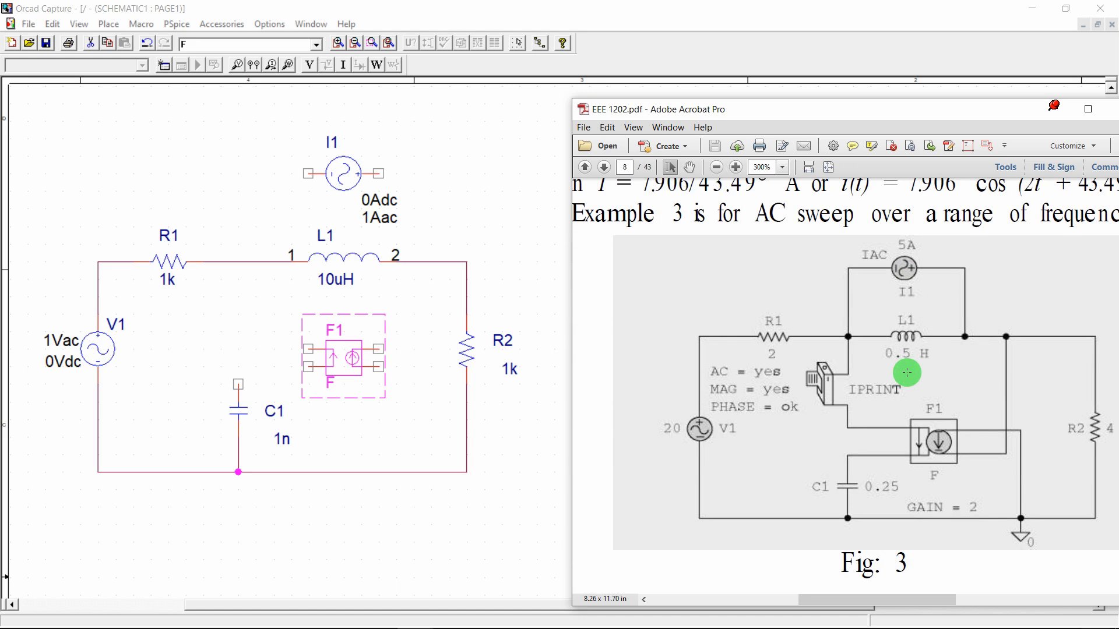
scroll(906, 373, up, 11)
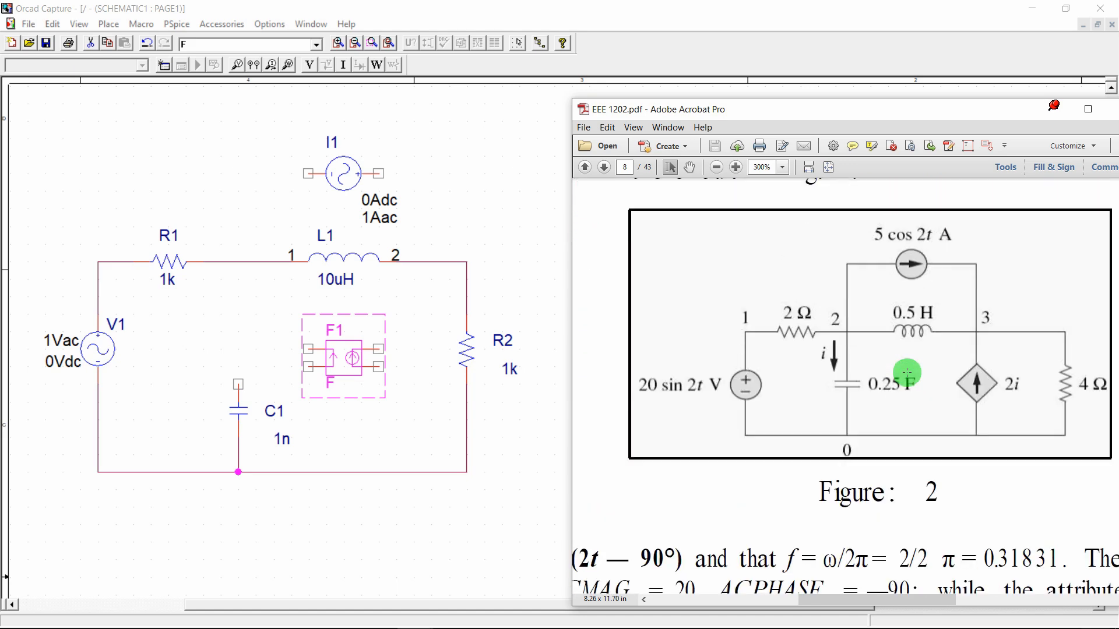
click(410, 342)
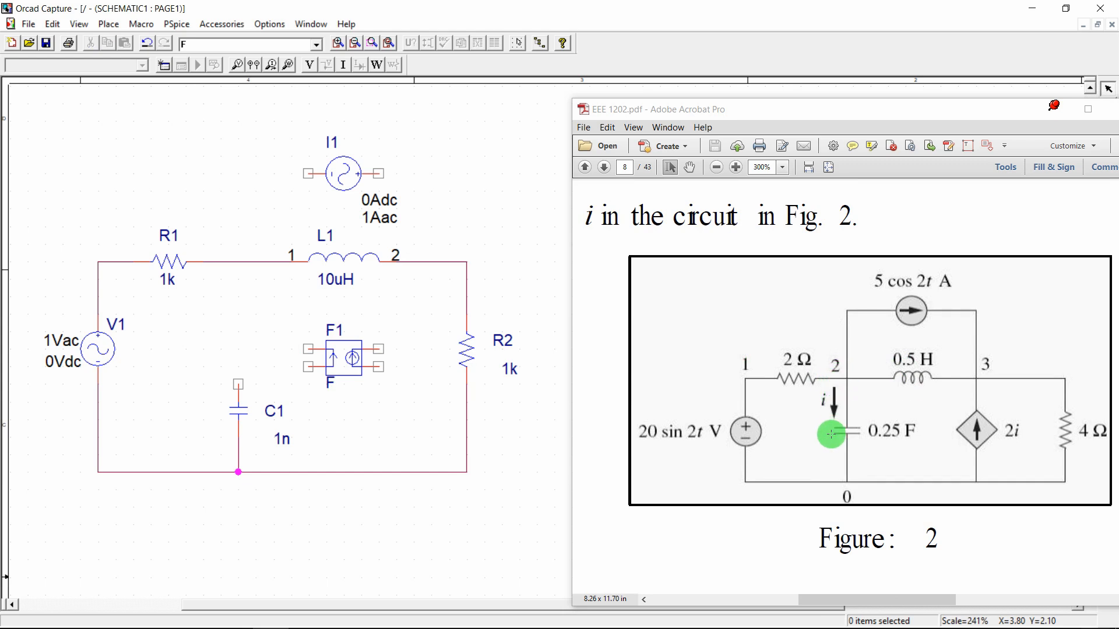
key(w)
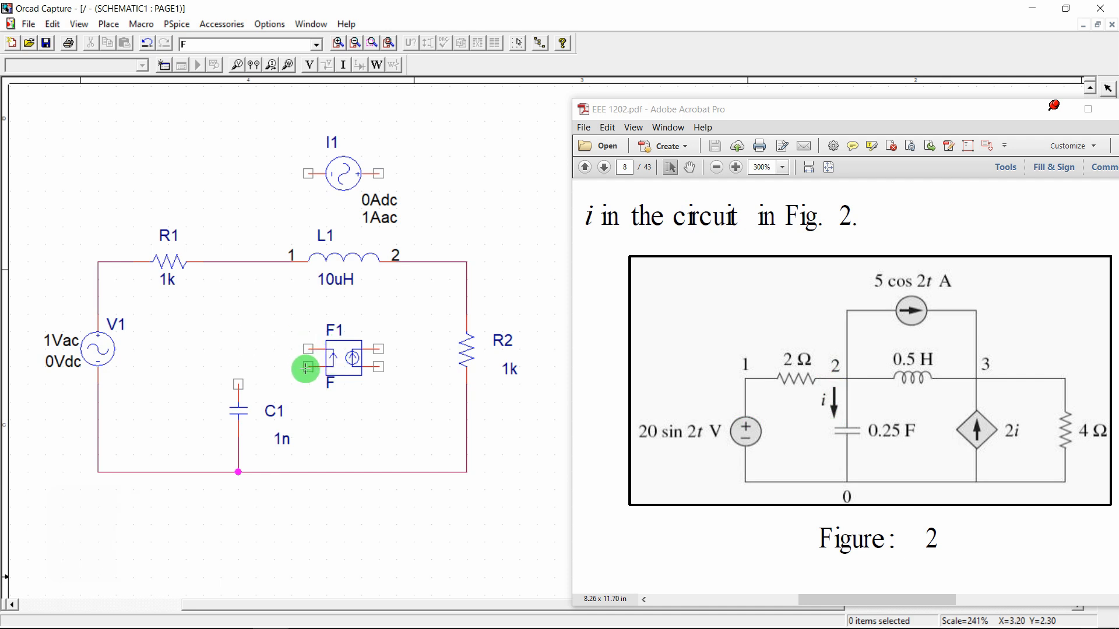
Wire F1's left pins to the R1–L1 node and to C1's top pin
click(235, 262)
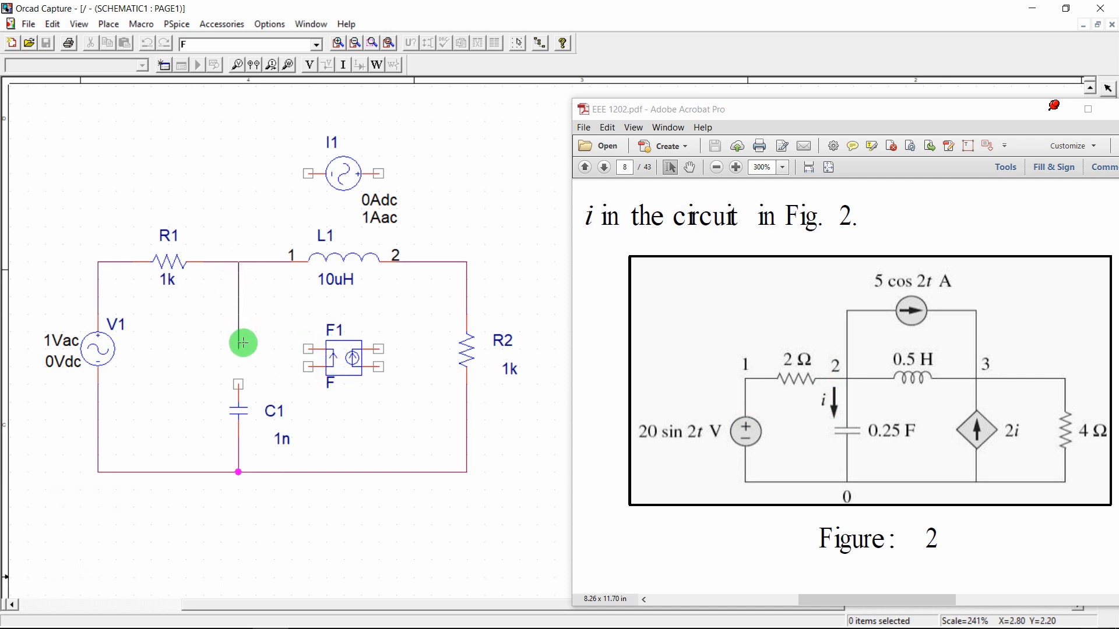
click(307, 367)
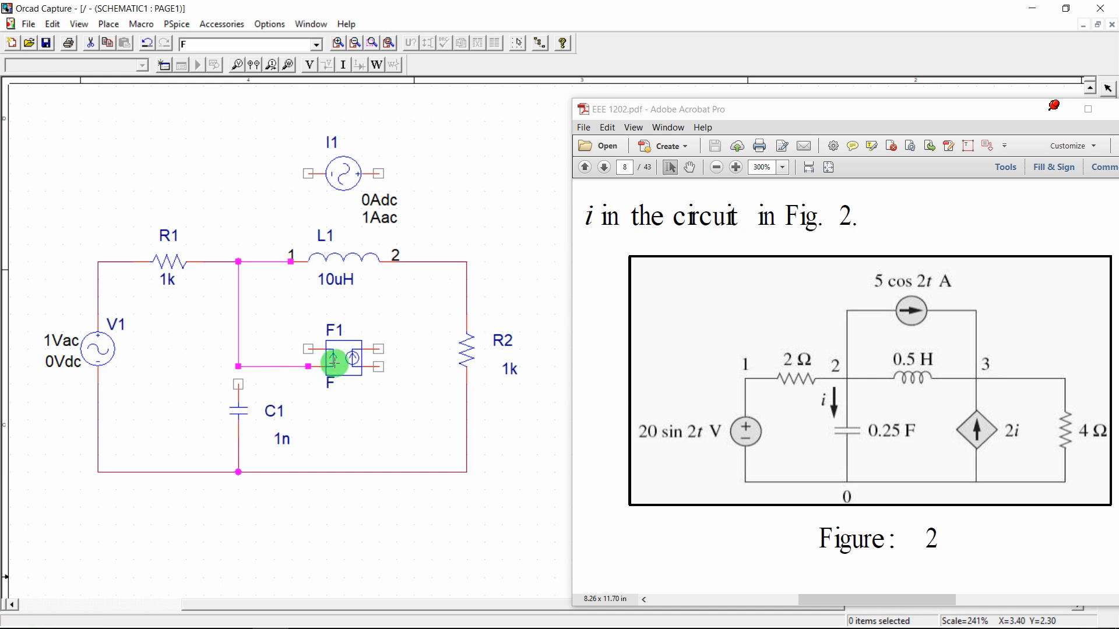
click(308, 349)
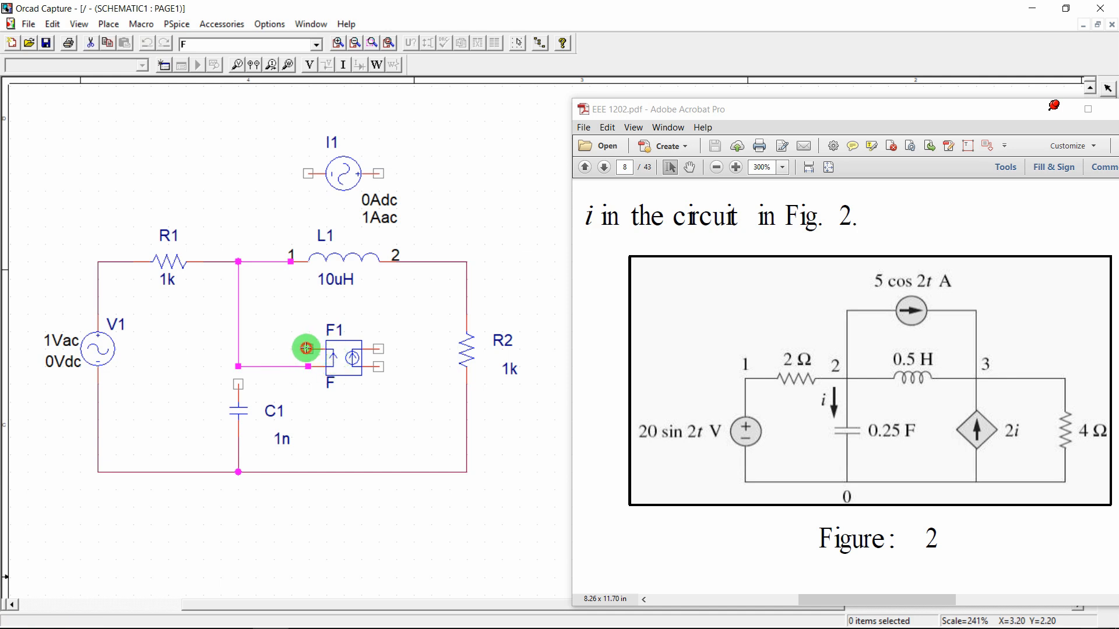
click(256, 384)
click(238, 384)
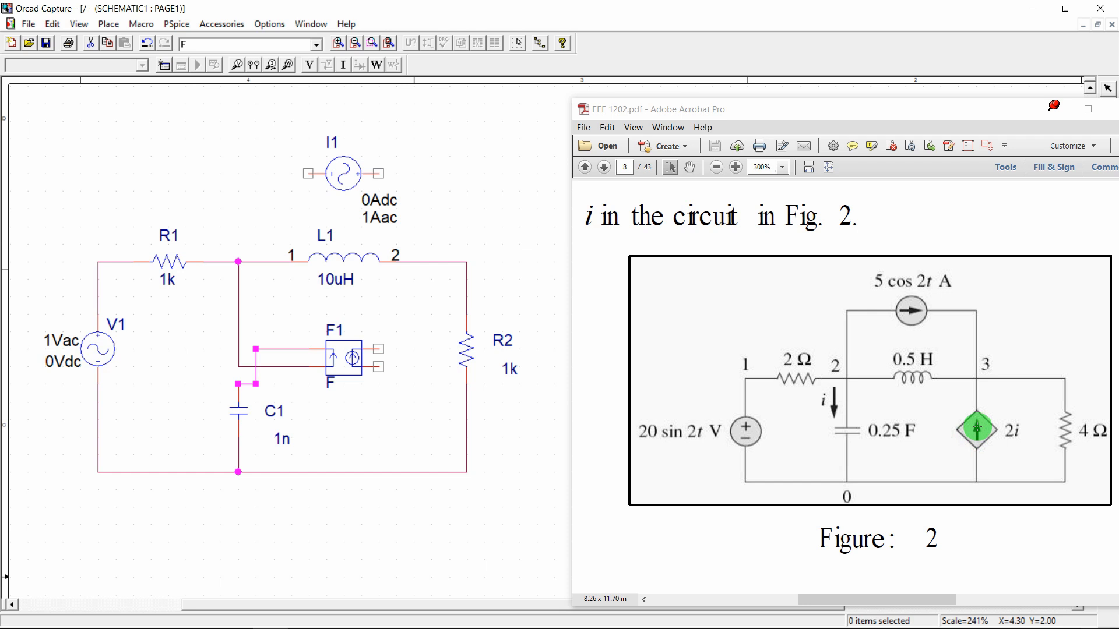
Wire F1's right pins to L1's pin 2 and to the bottom rail
key(w)
click(378, 349)
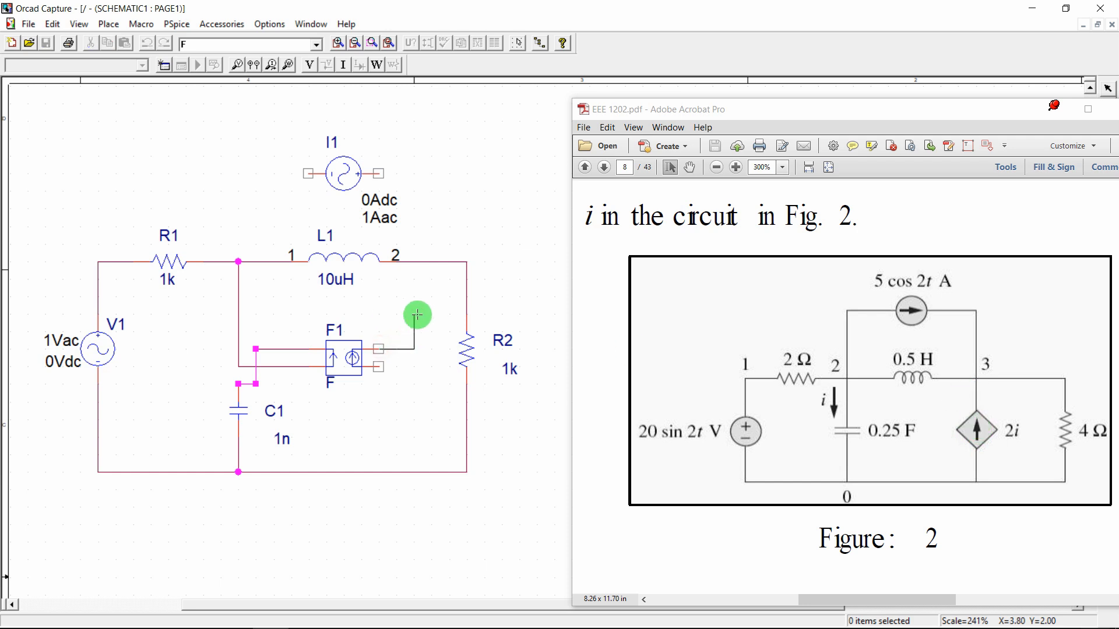
click(413, 262)
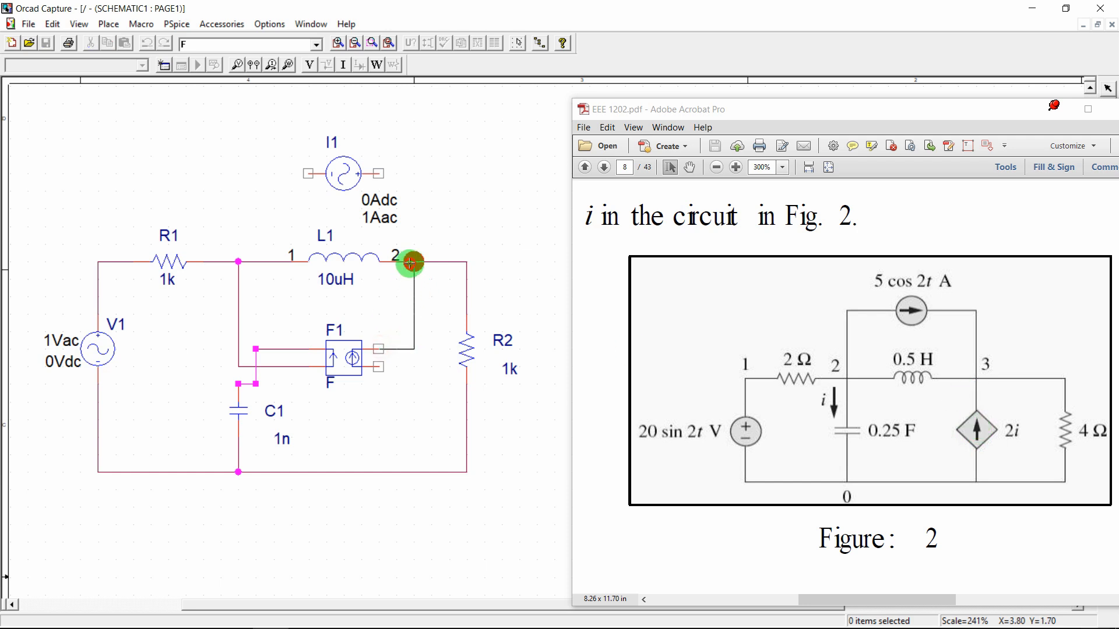
click(379, 366)
click(414, 472)
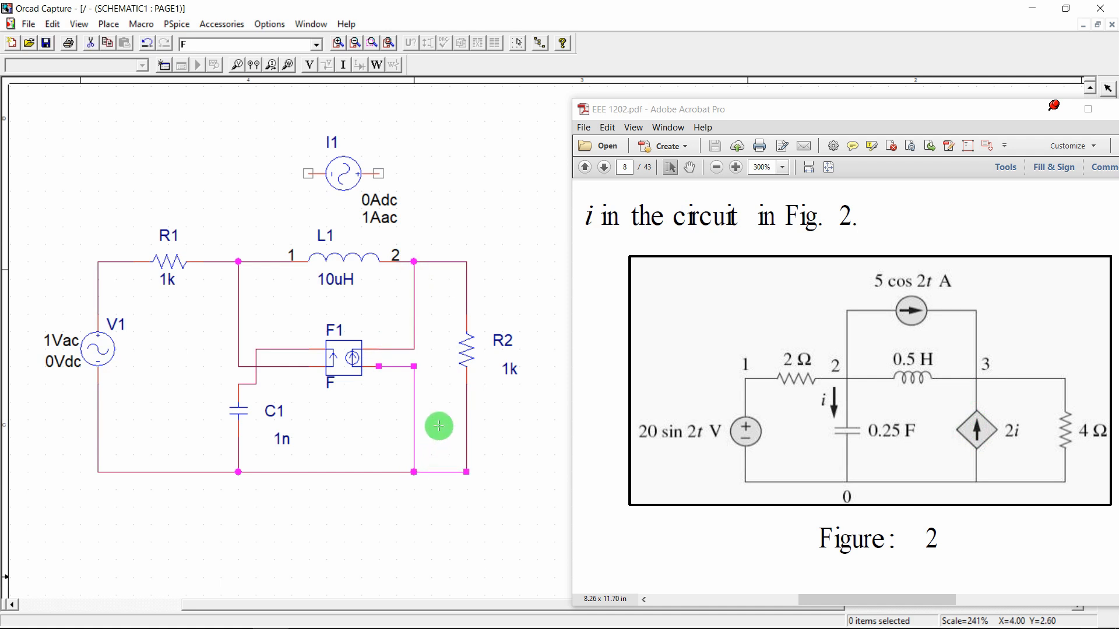
Connect I1 across L1, from the R1–L1 junction to L1's pin 2
click(309, 173)
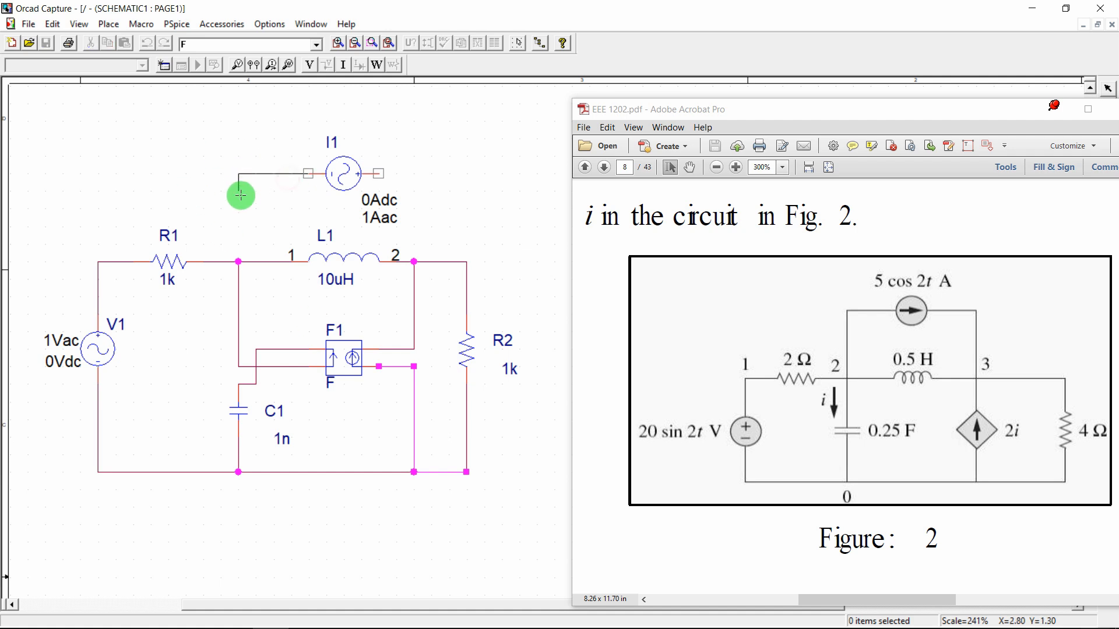
click(241, 260)
click(379, 174)
click(414, 262)
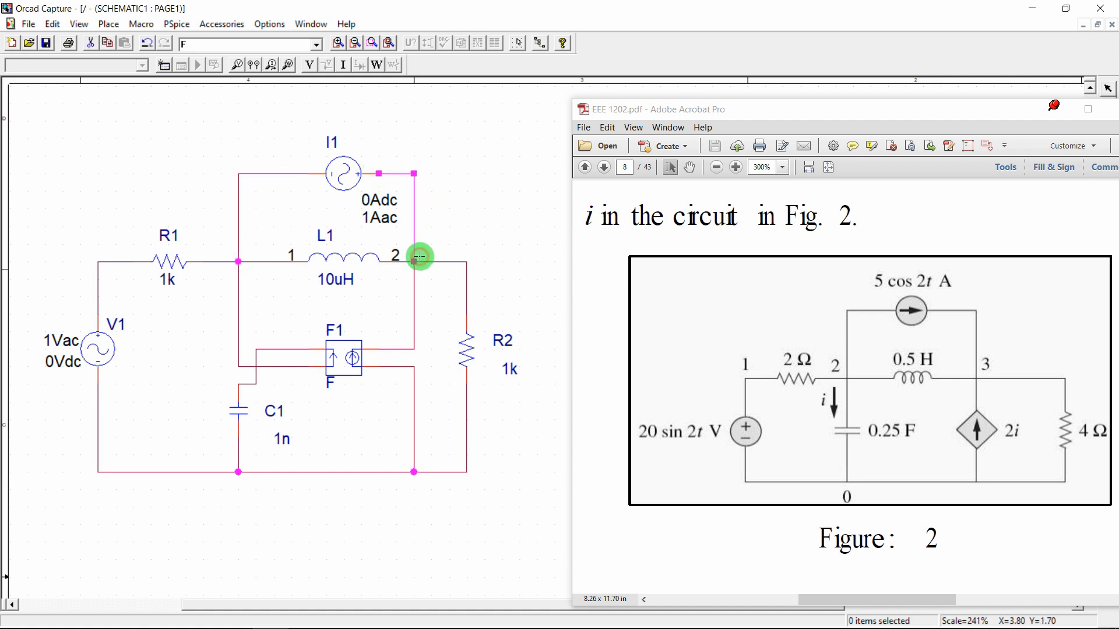
key(Escape)
click(483, 213)
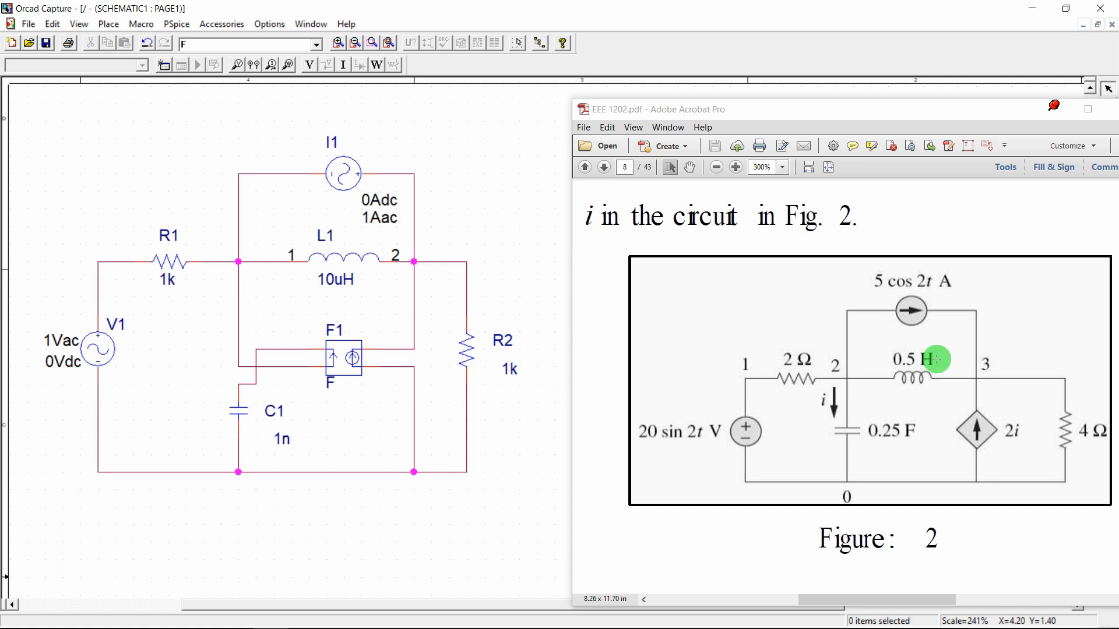
scroll(936, 359, down, 10)
scroll(936, 359, down, 1)
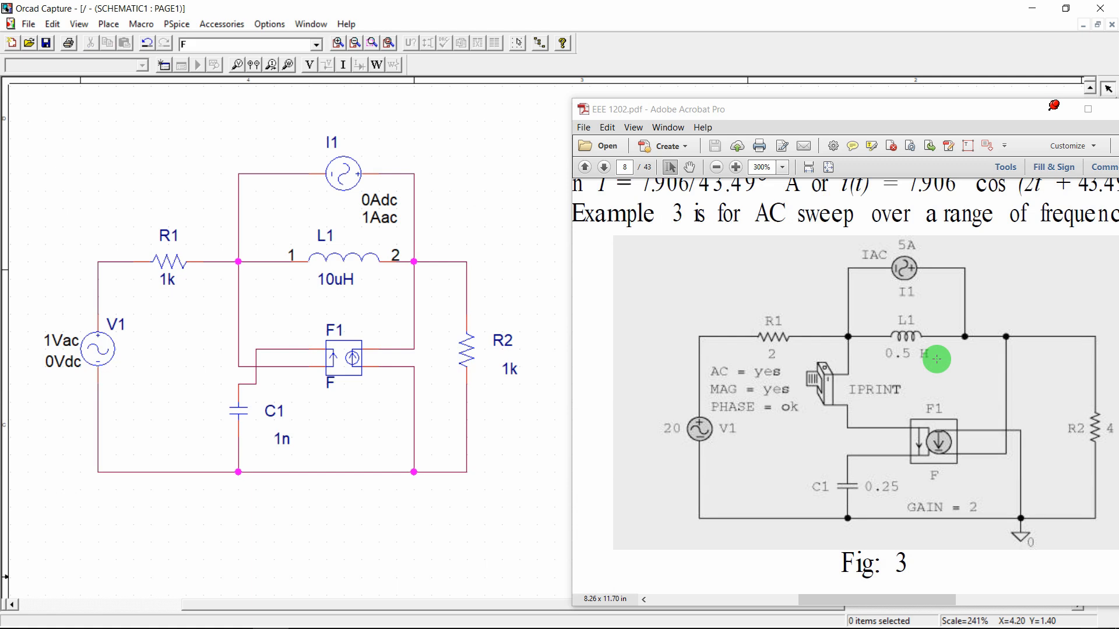
scroll(936, 359, up, 5)
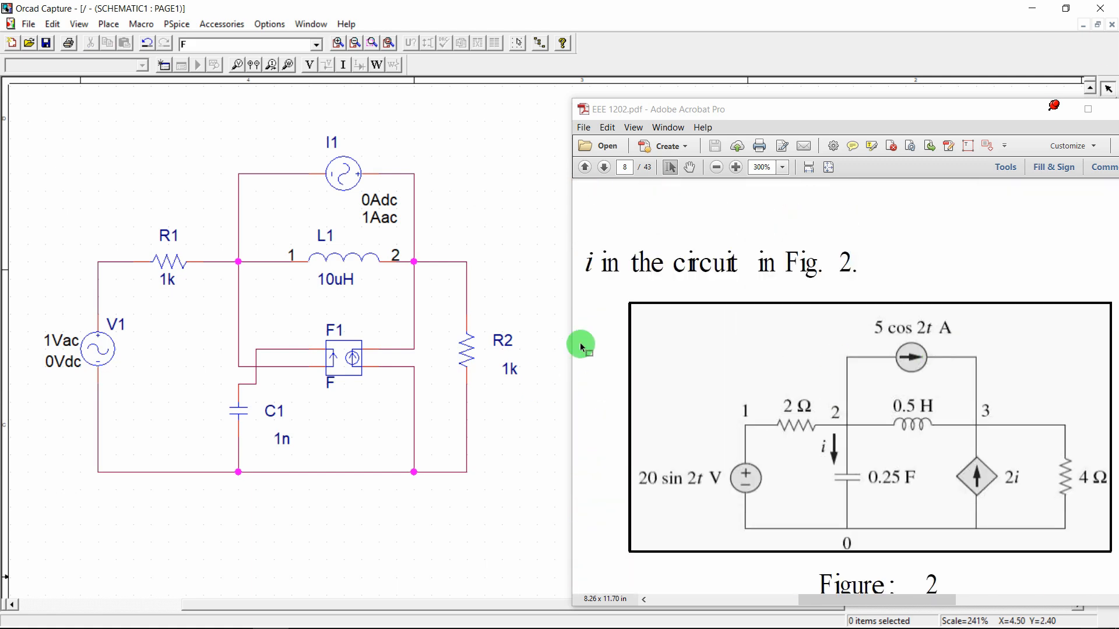
Place a 0/SOURCE ground symbol below the circuit's bottom wire
click(1055, 109)
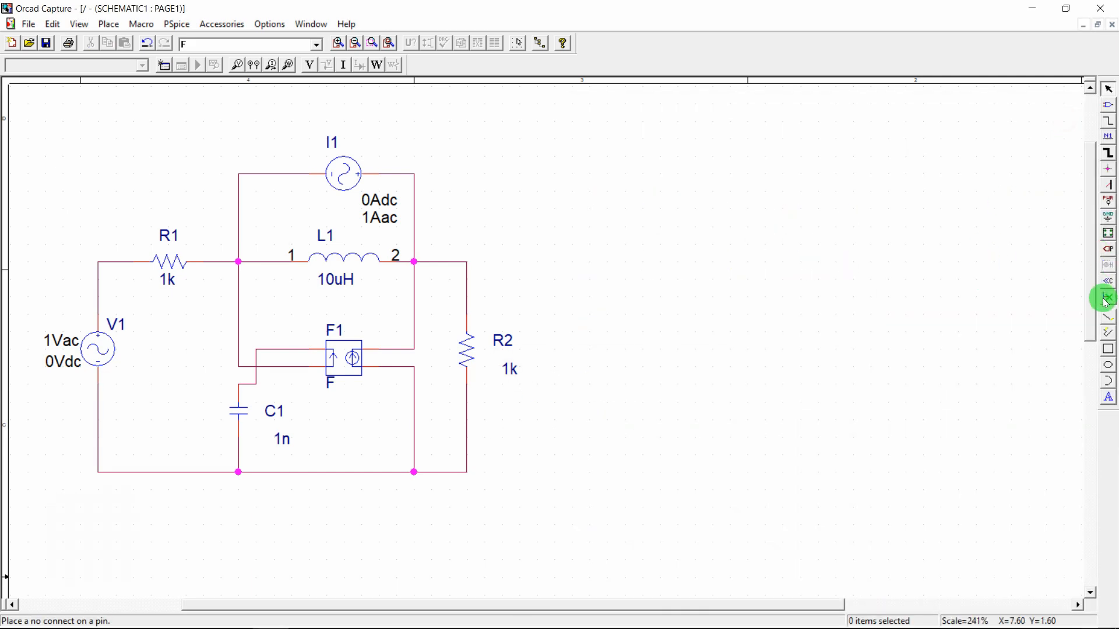
key(super+plus)
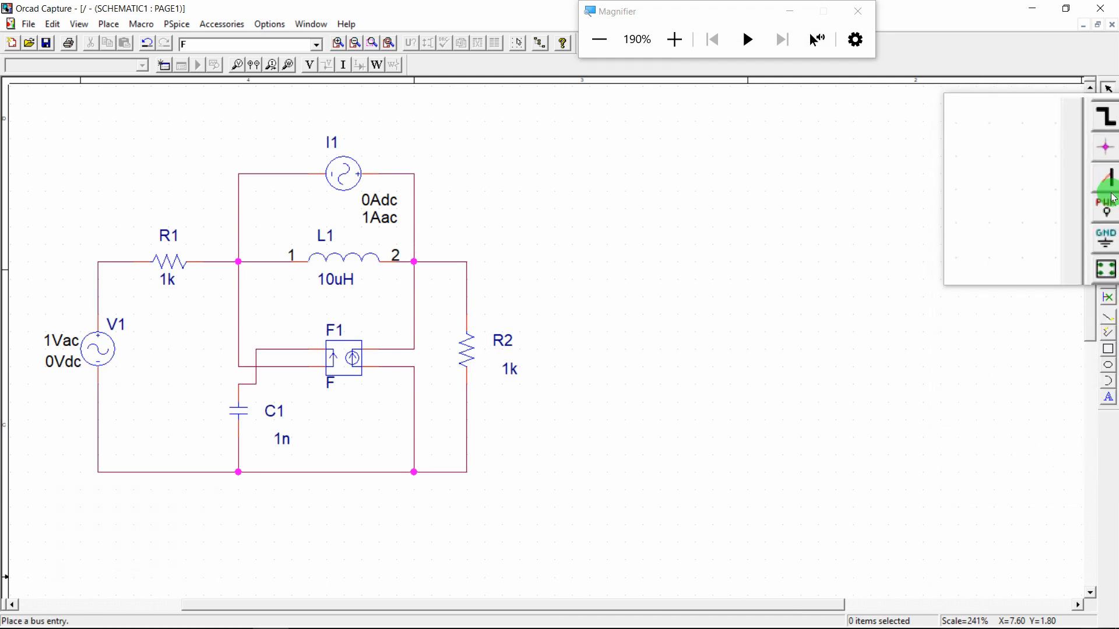
click(1107, 216)
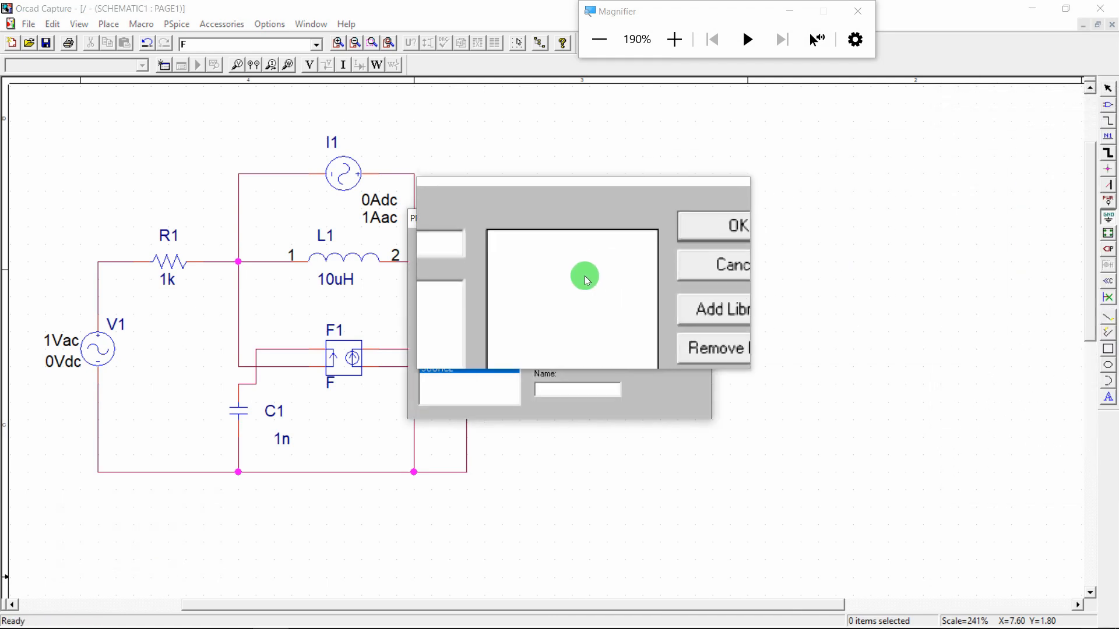
key(super+Escape)
click(441, 302)
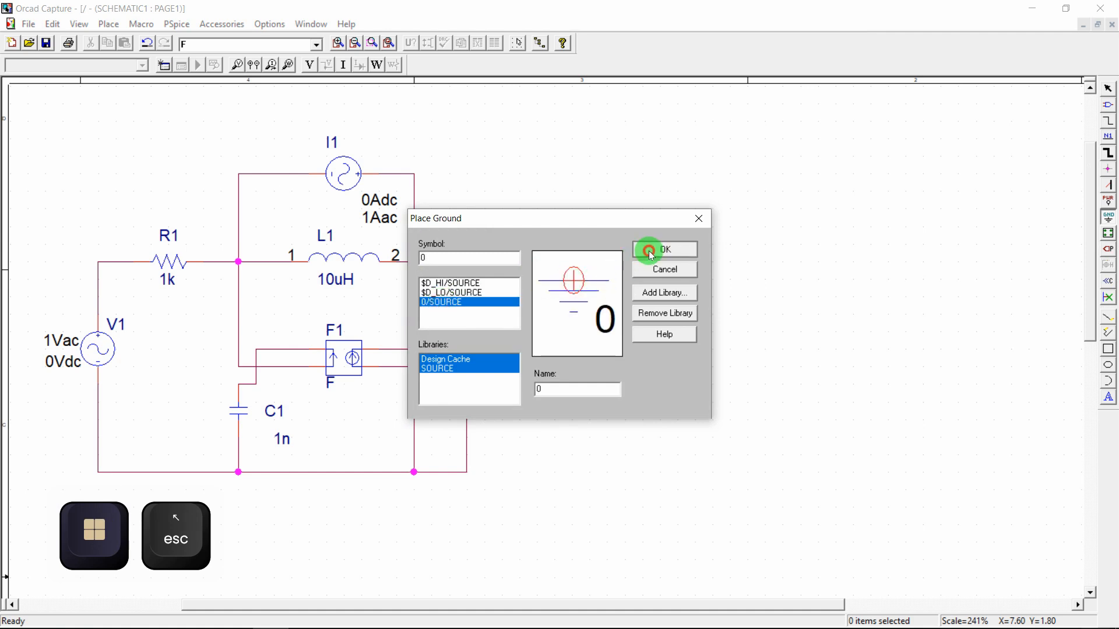
click(651, 251)
click(307, 494)
key(Escape)
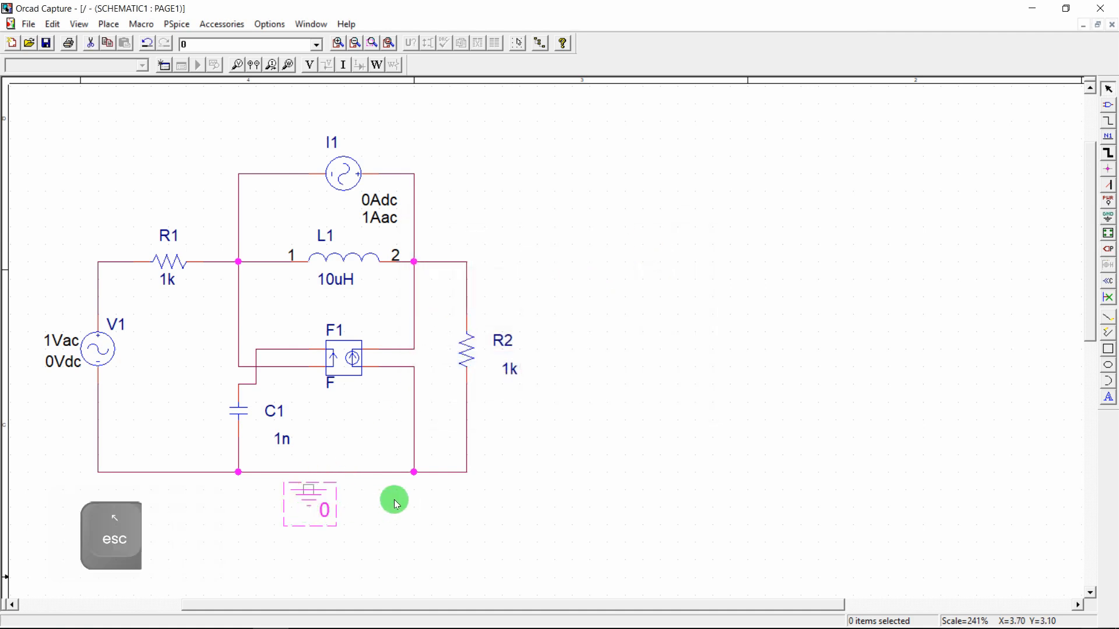
Wire the ground symbol's pin to the bottom wire and bring the Fig. 2 PDF forward
key(w)
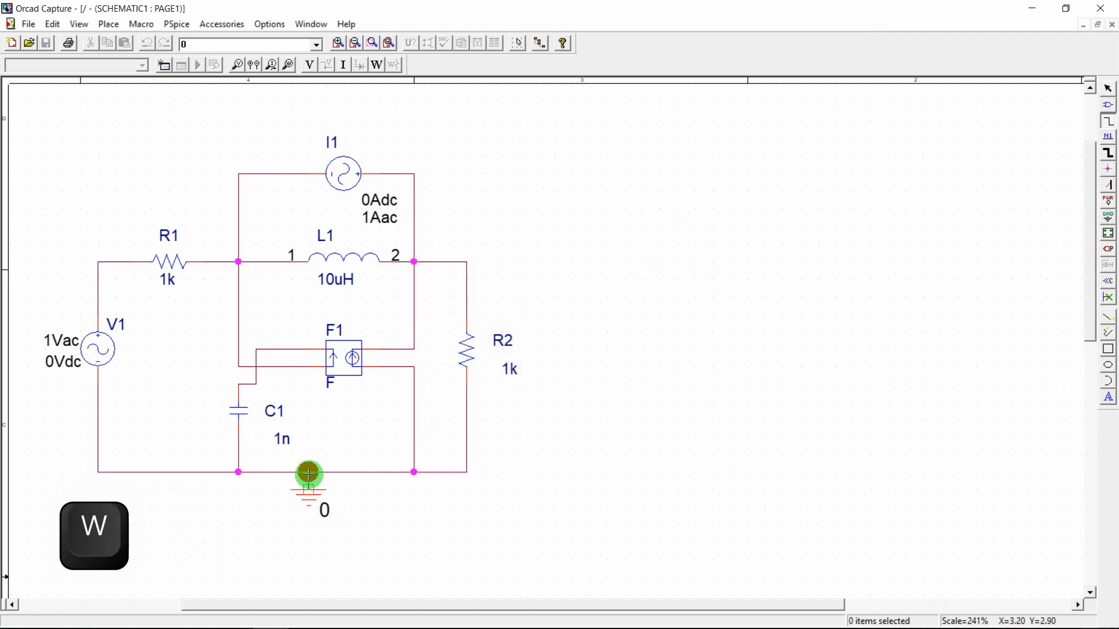
click(308, 473)
key(Escape)
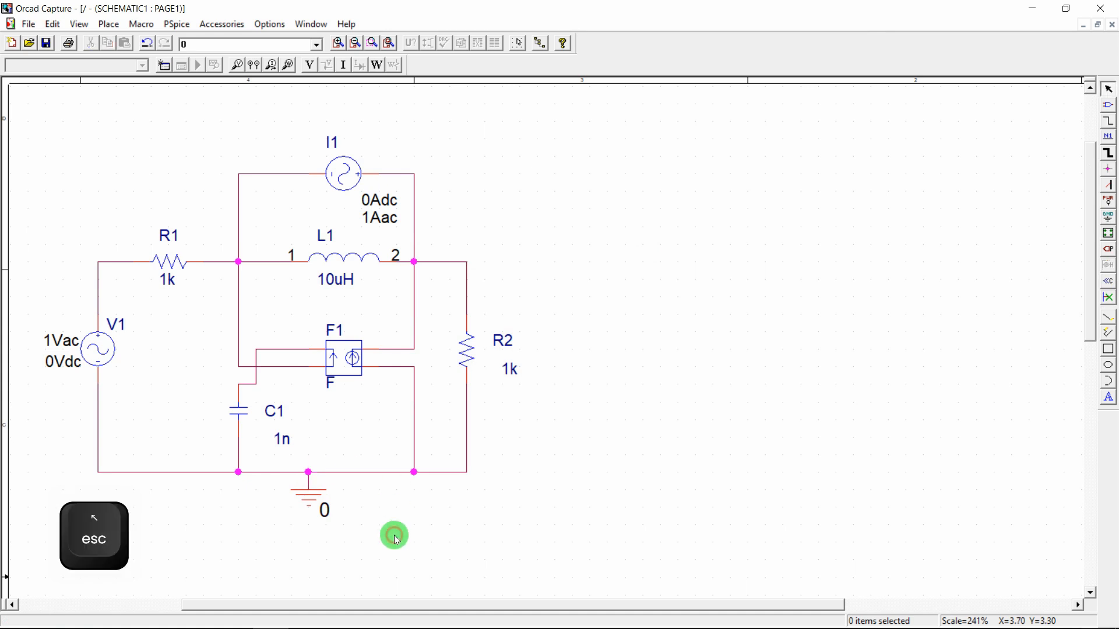
mouse_move(415, 614)
click(380, 524)
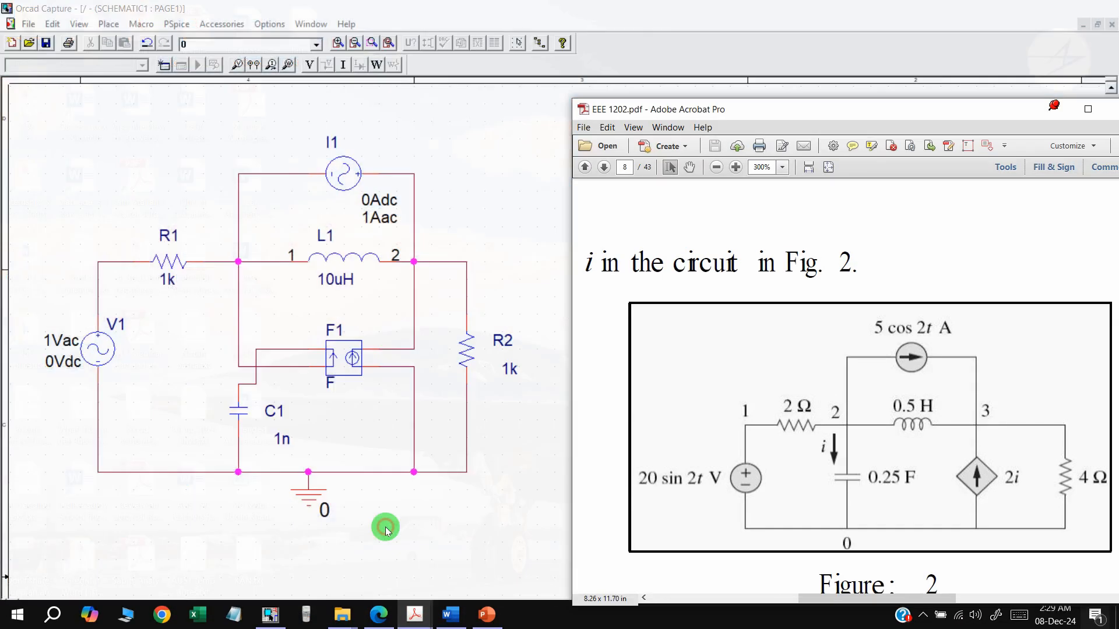
double_click(104, 350)
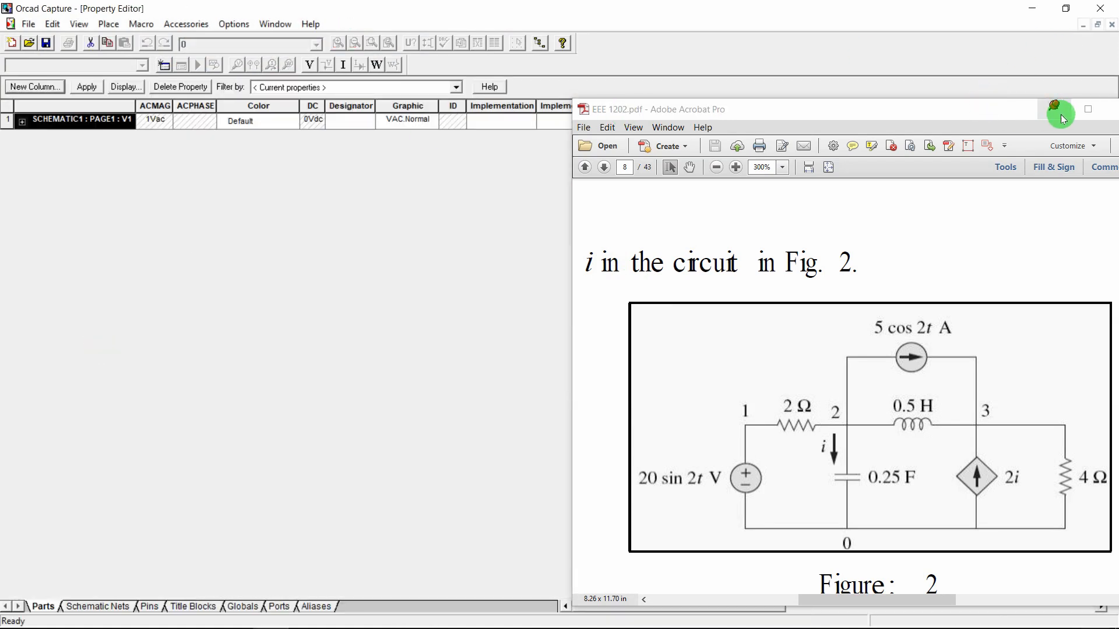
click(1058, 114)
click(1111, 24)
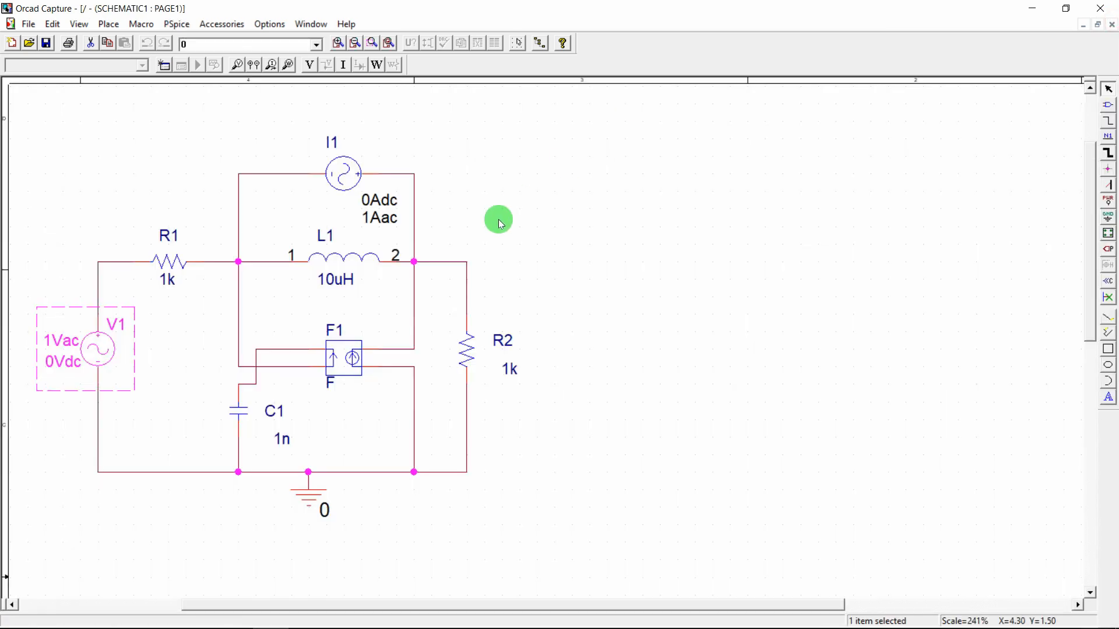
double_click(102, 345)
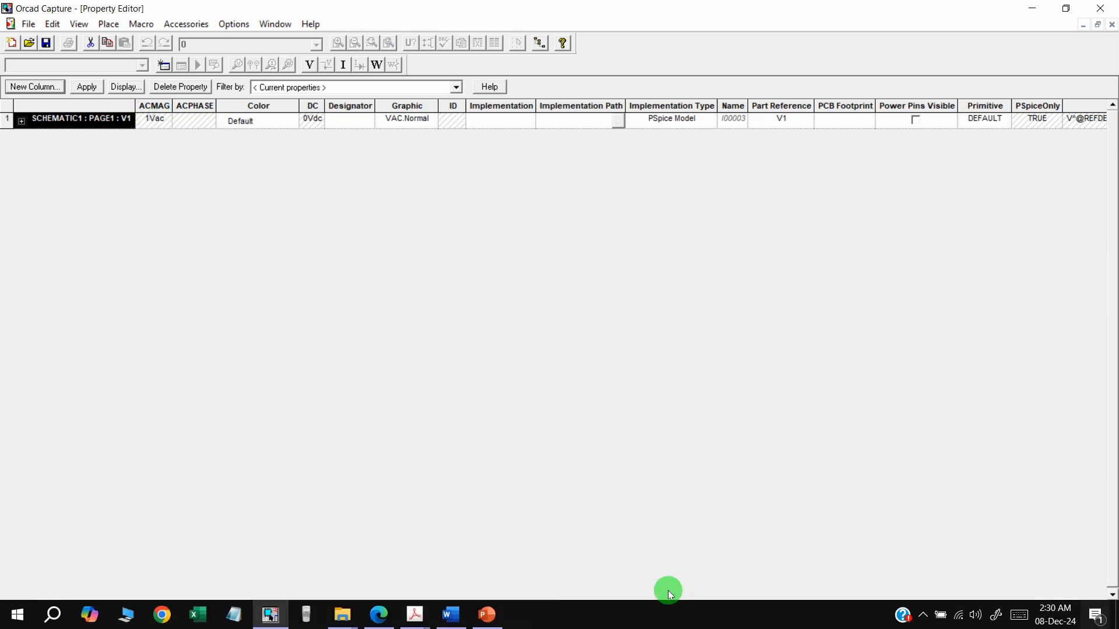
drag(641, 606, 212, 325)
click(193, 120)
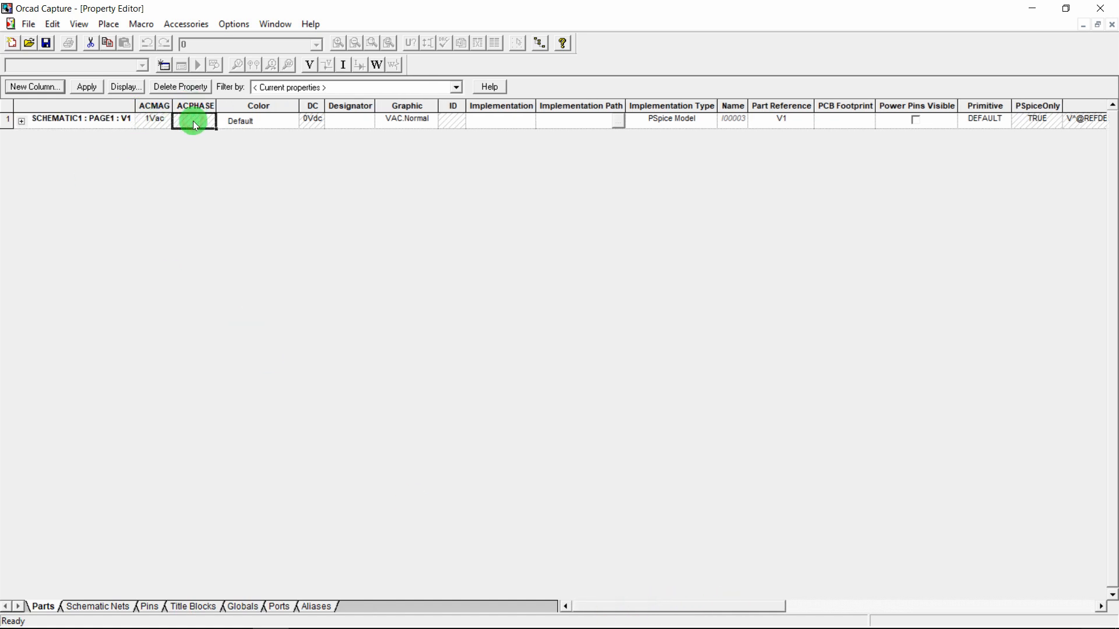
click(128, 87)
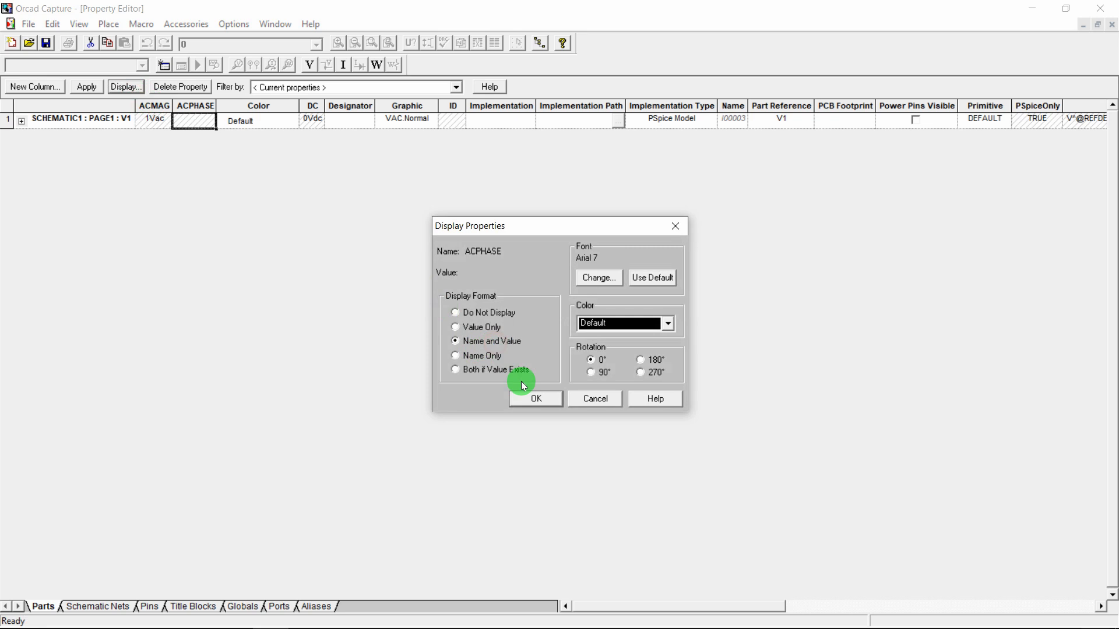
click(528, 399)
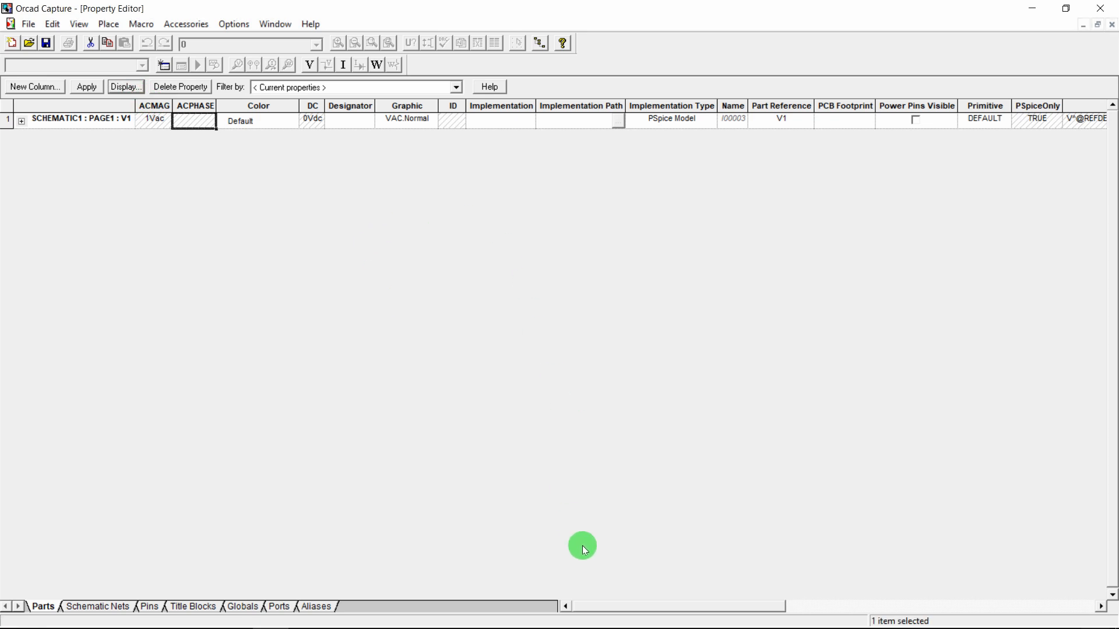
drag(607, 606, 557, 612)
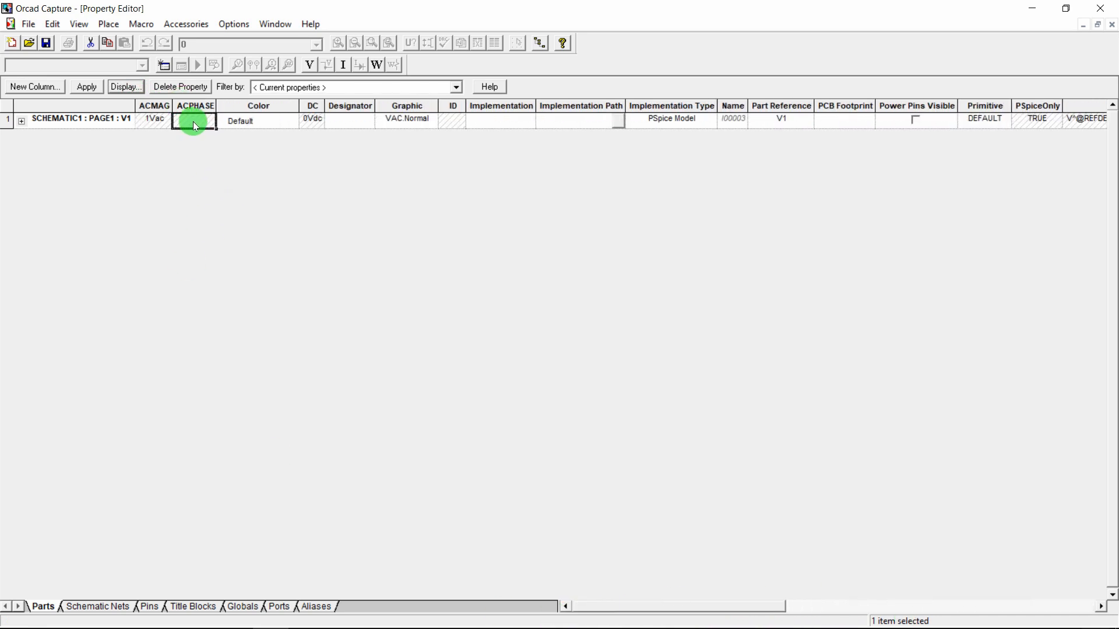
click(193, 121)
click(126, 86)
click(488, 312)
click(555, 398)
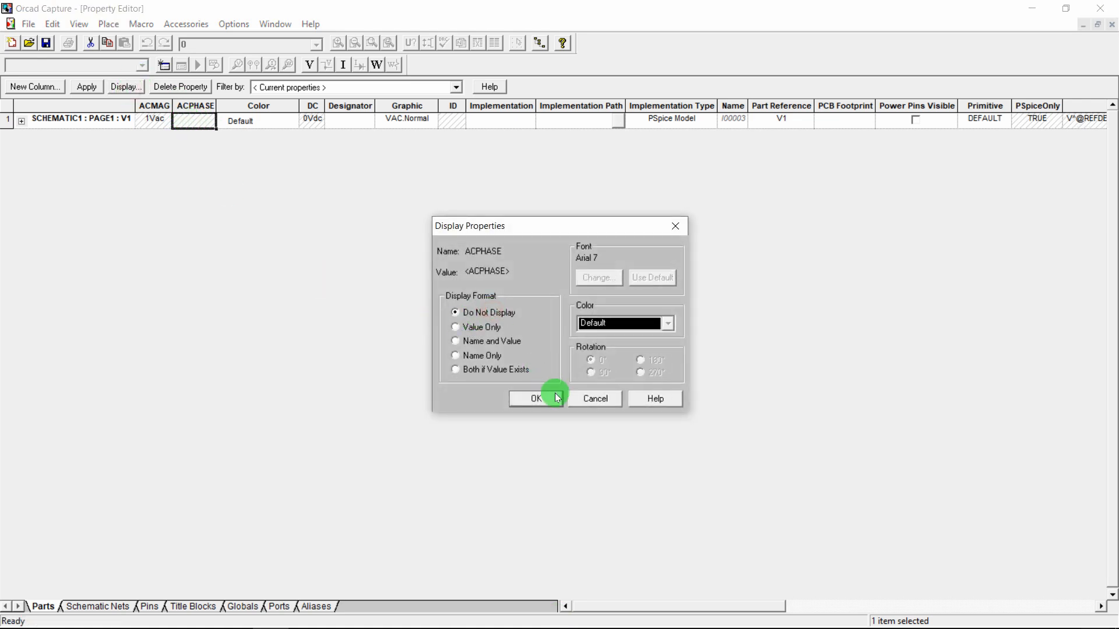
click(1112, 27)
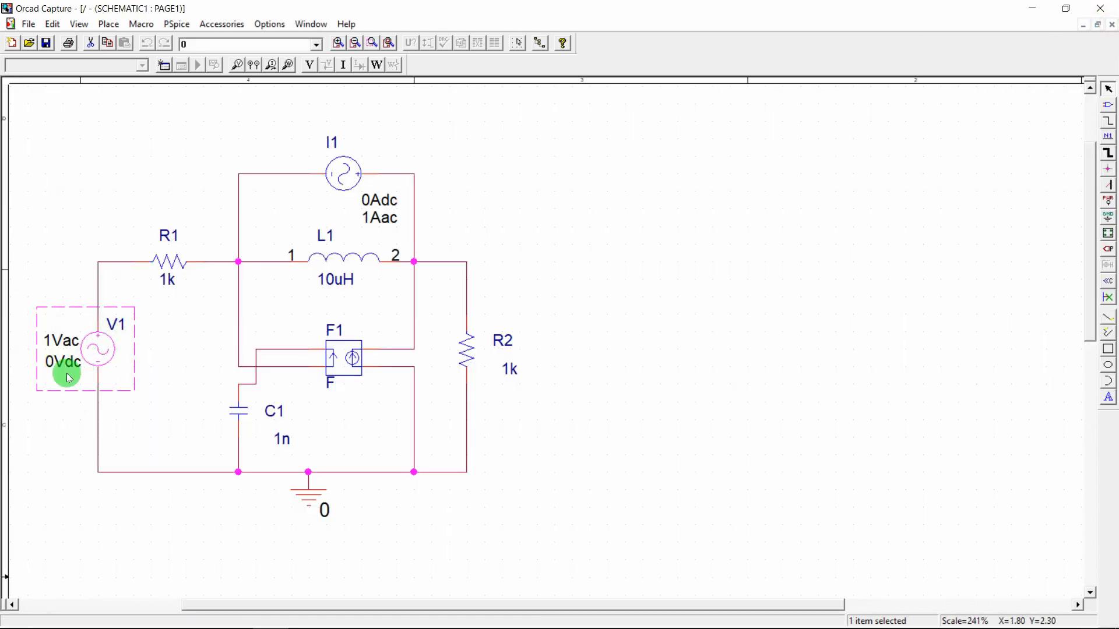
mouse_move(443, 617)
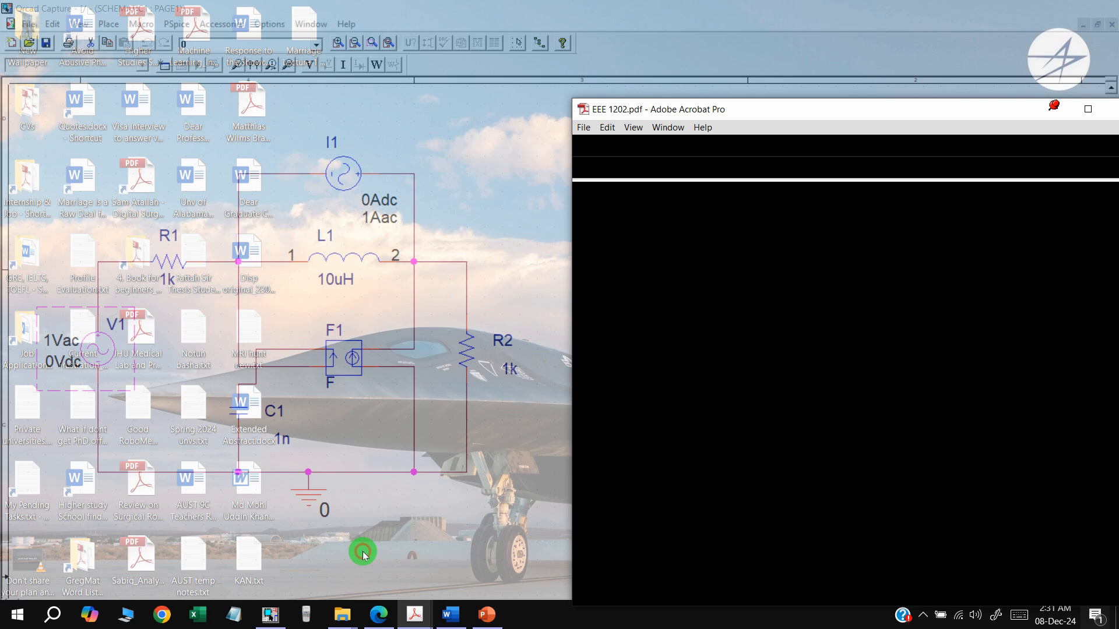
Set V1's ACPHASE property to display as Name and Value on the schematic
click(362, 549)
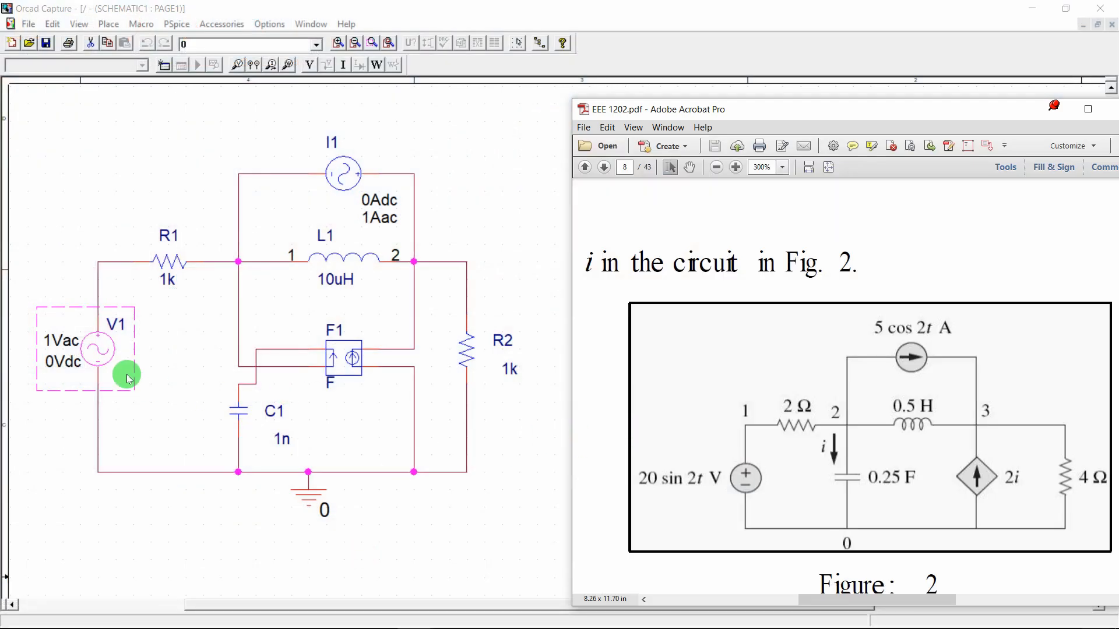
double_click(66, 345)
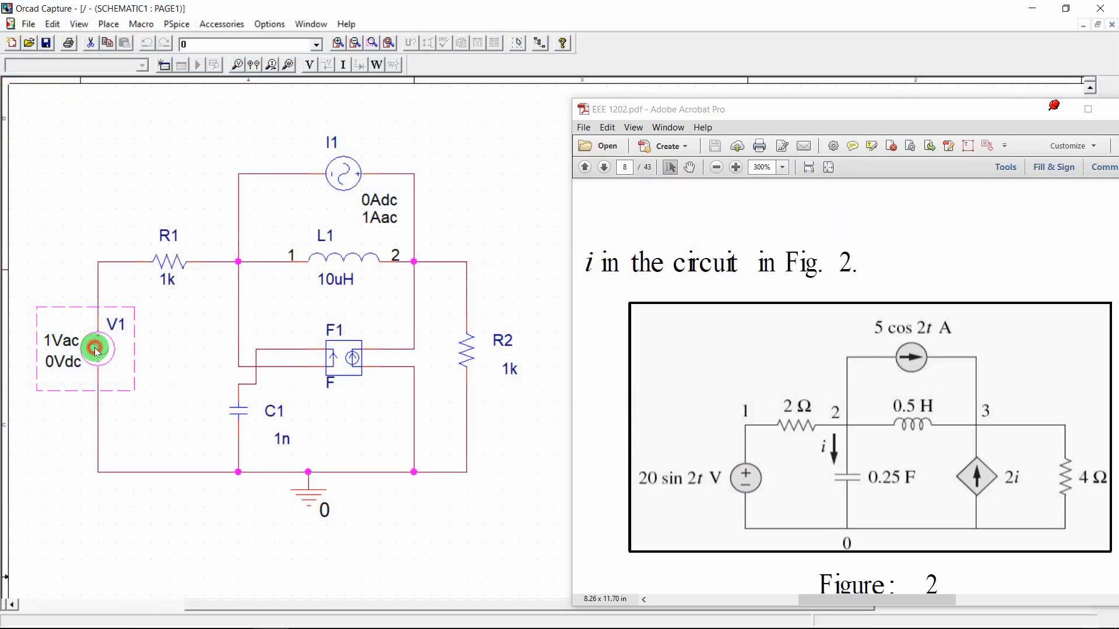
click(185, 120)
click(126, 86)
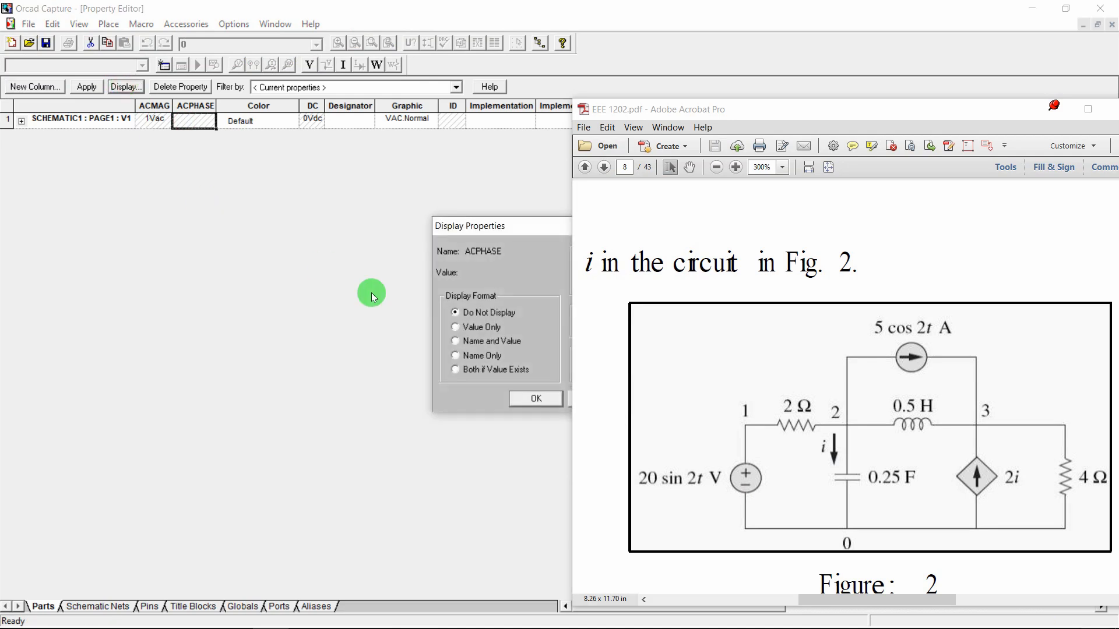
click(466, 342)
click(551, 402)
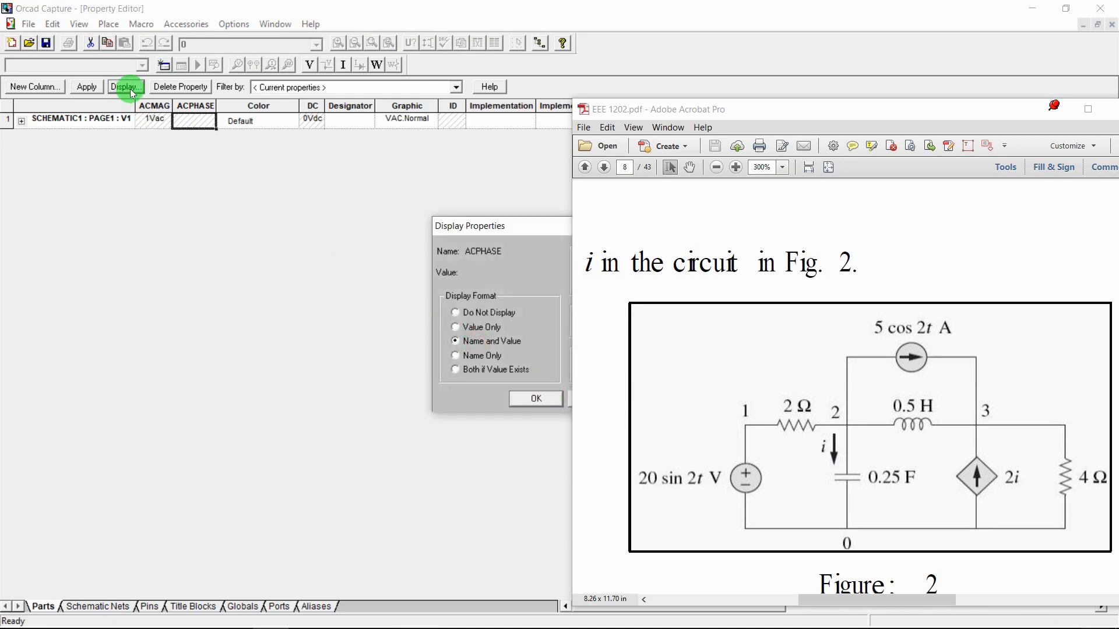
key(Escape)
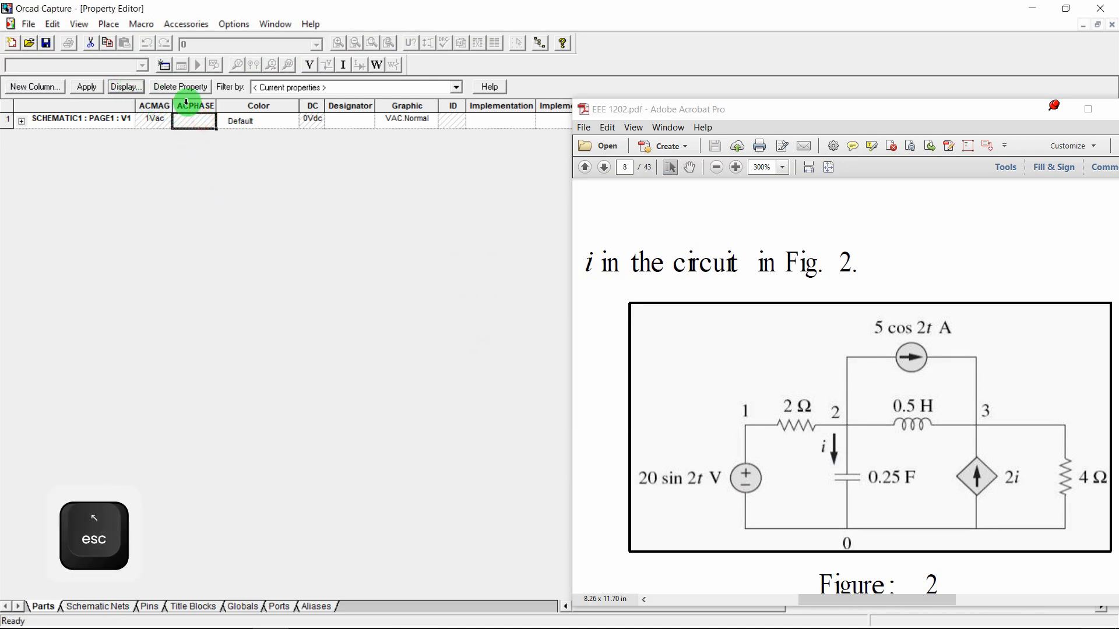
click(125, 86)
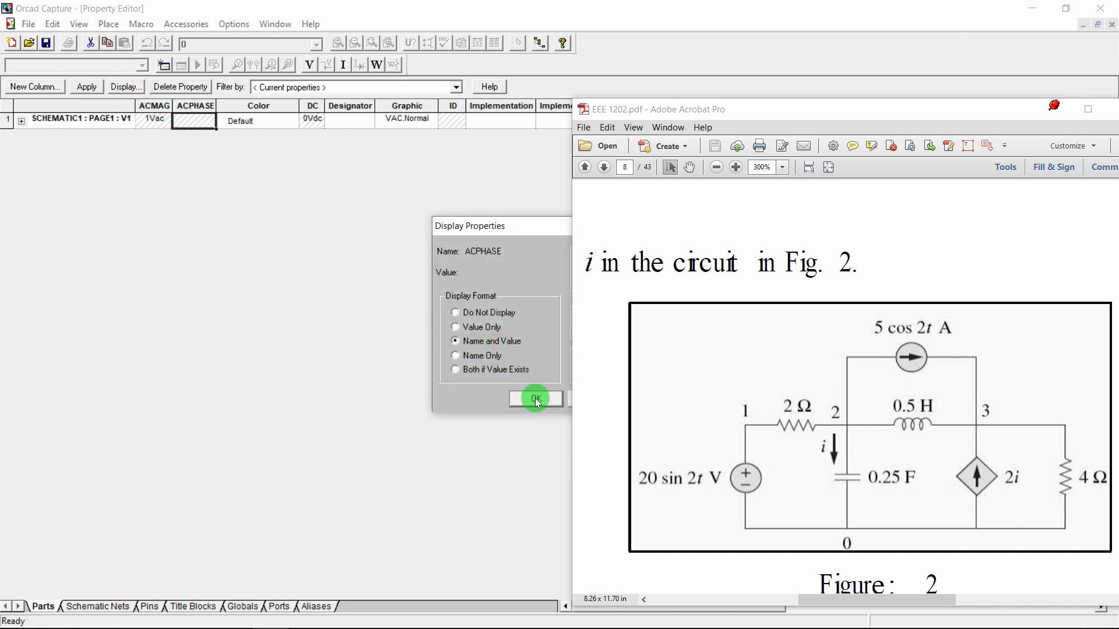
click(536, 400)
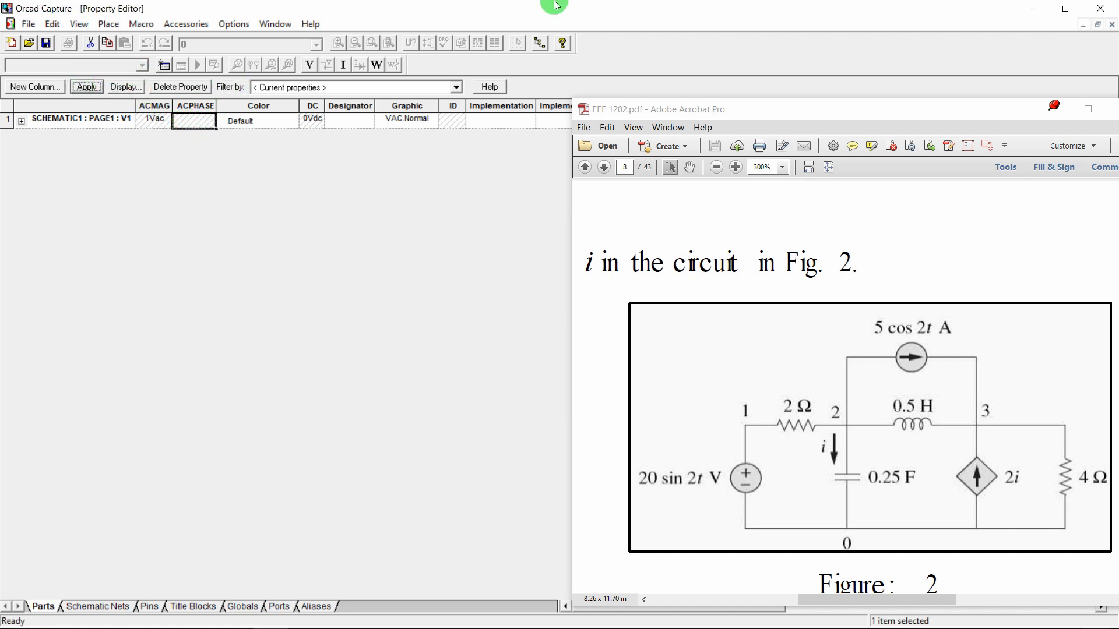
click(1112, 25)
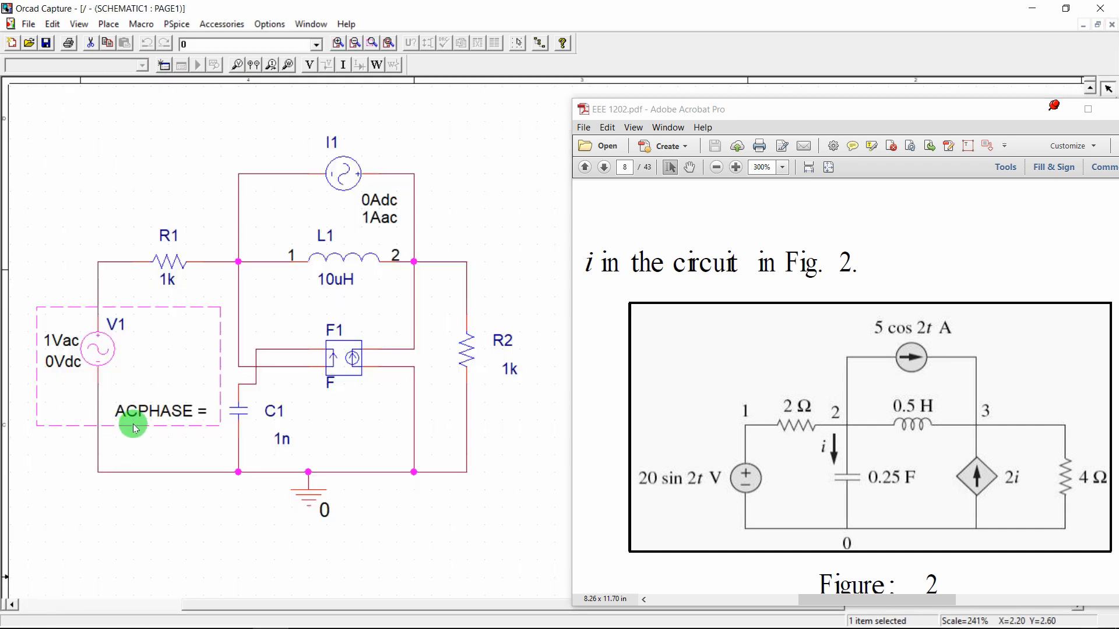
Move V1's ACPHASE label to the left of the source
double_click(145, 411)
key(Escape)
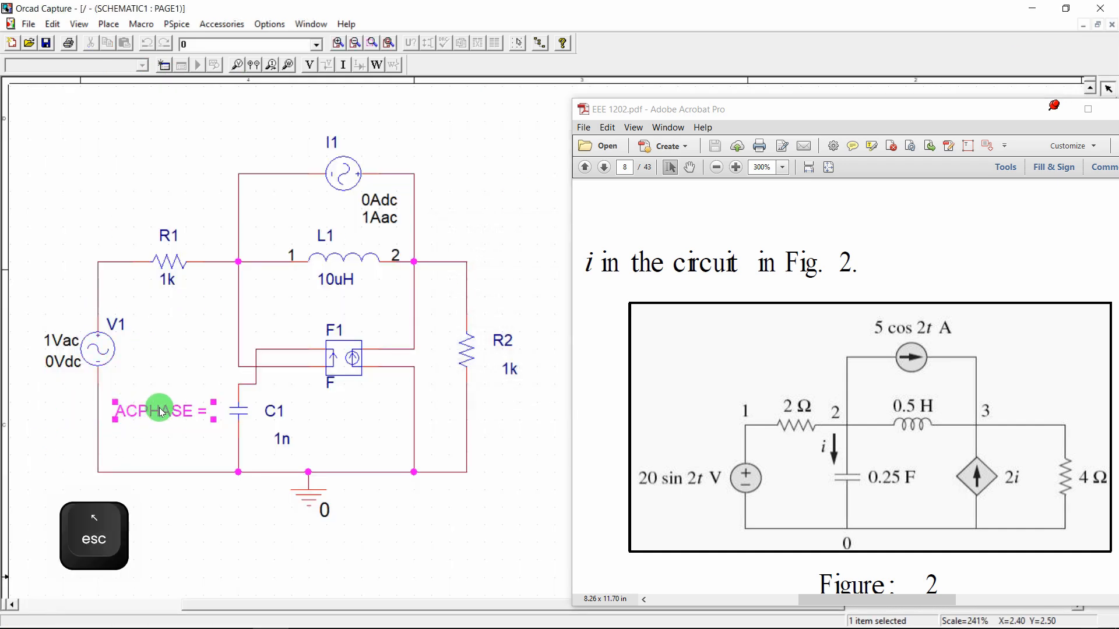
drag(159, 408, 27, 397)
click(32, 391)
scroll(51, 436, left, 5)
scroll(51, 437, right, 2)
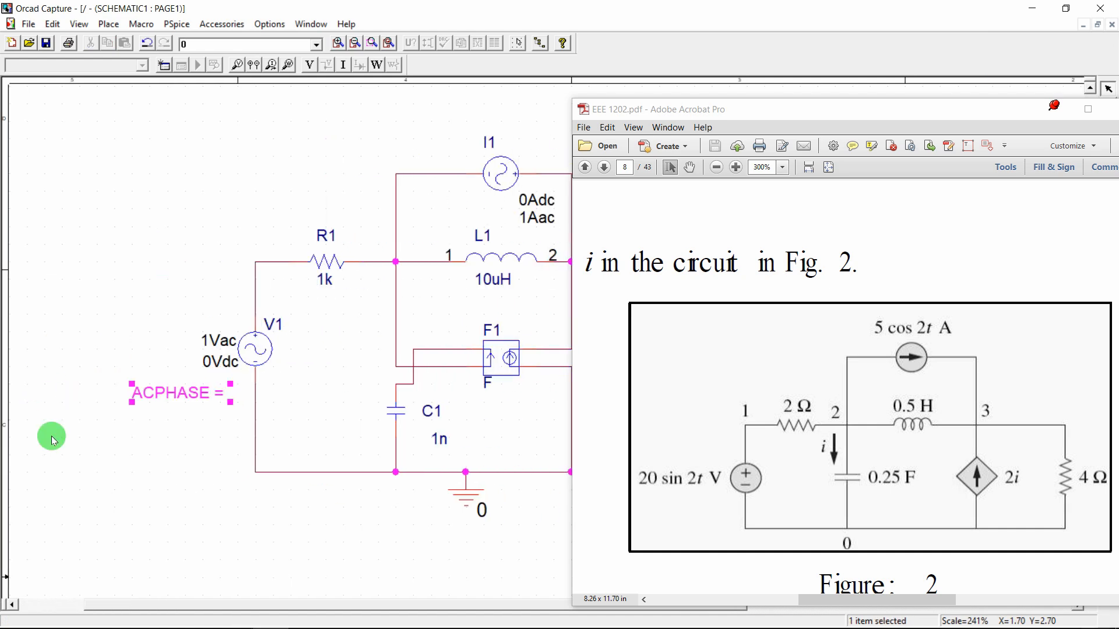
Show V1's label as 'ACMAG = 1Vac' and move it left of V1
double_click(220, 336)
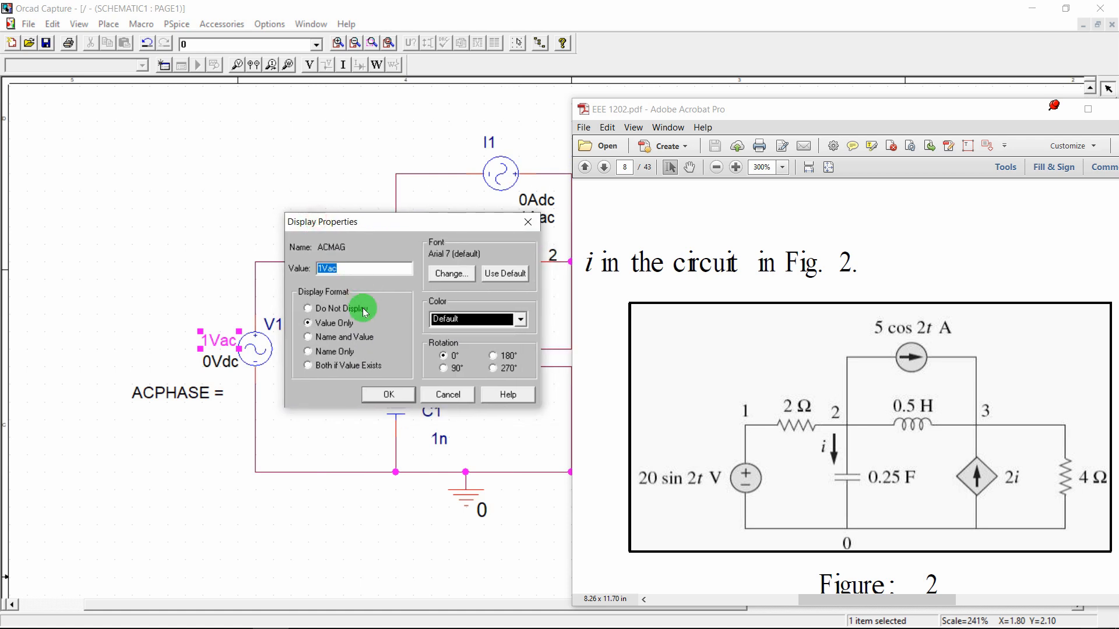
click(388, 391)
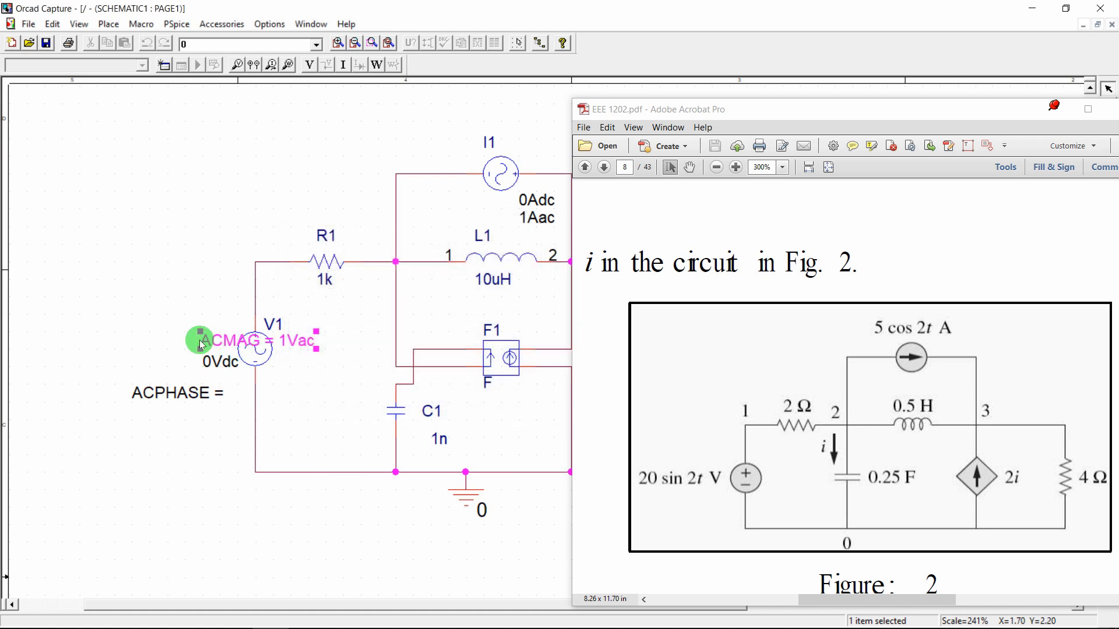
click(187, 316)
click(213, 336)
drag(215, 340, 127, 340)
Show 'DC = 0Vdc' left of V1 and stack ACPHASE directly under ACMAG
double_click(207, 361)
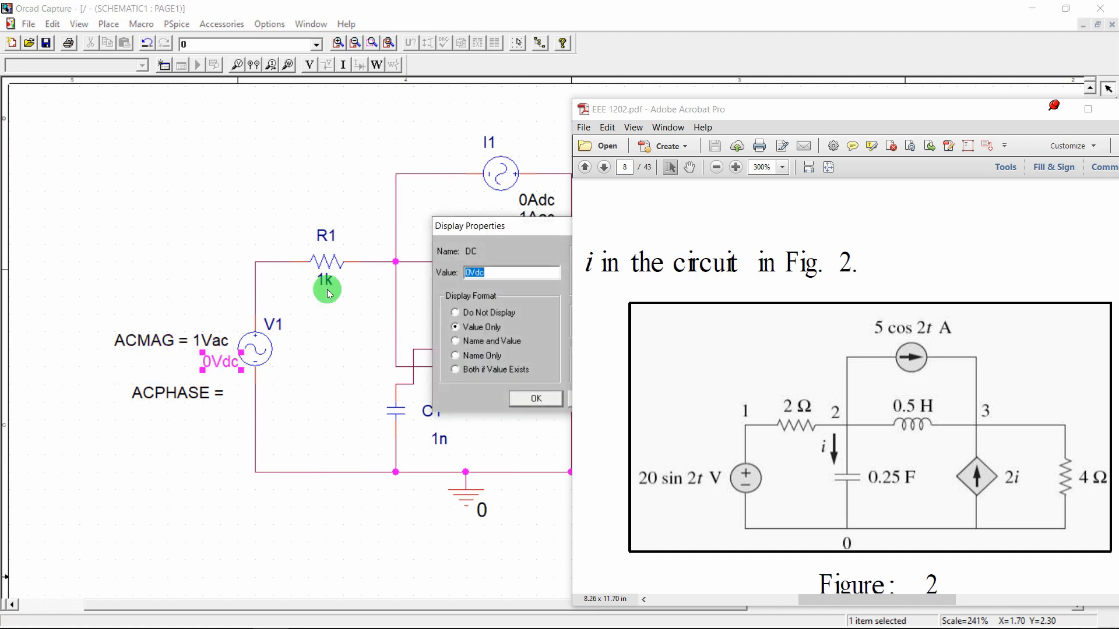
drag(469, 224, 330, 223)
click(366, 338)
click(403, 391)
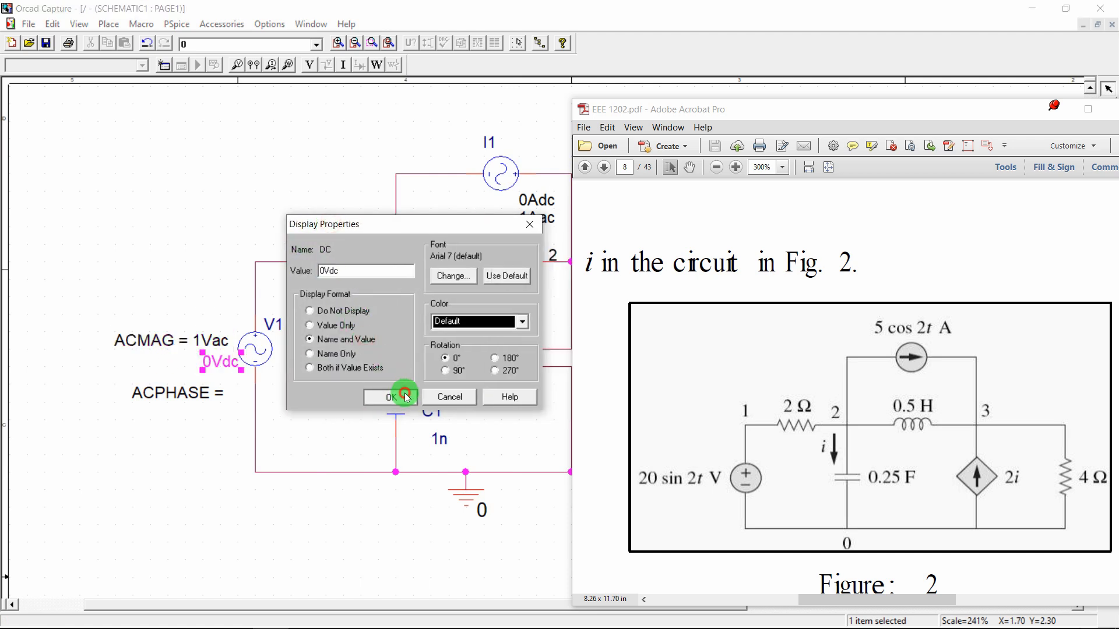
drag(217, 359, 153, 362)
click(151, 395)
click(142, 362)
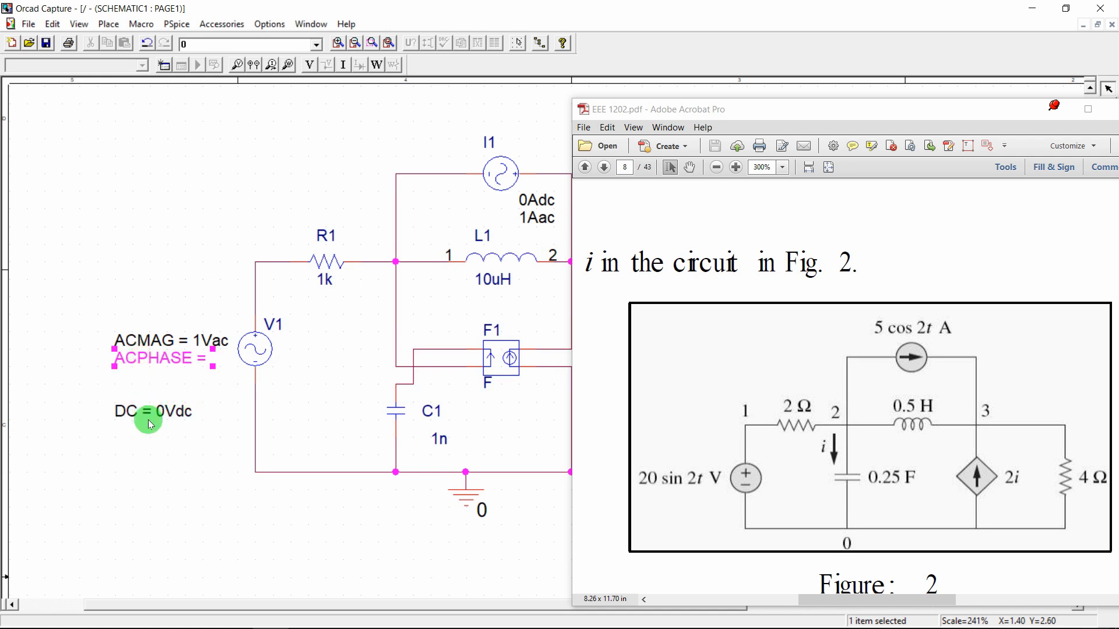
drag(151, 420, 153, 387)
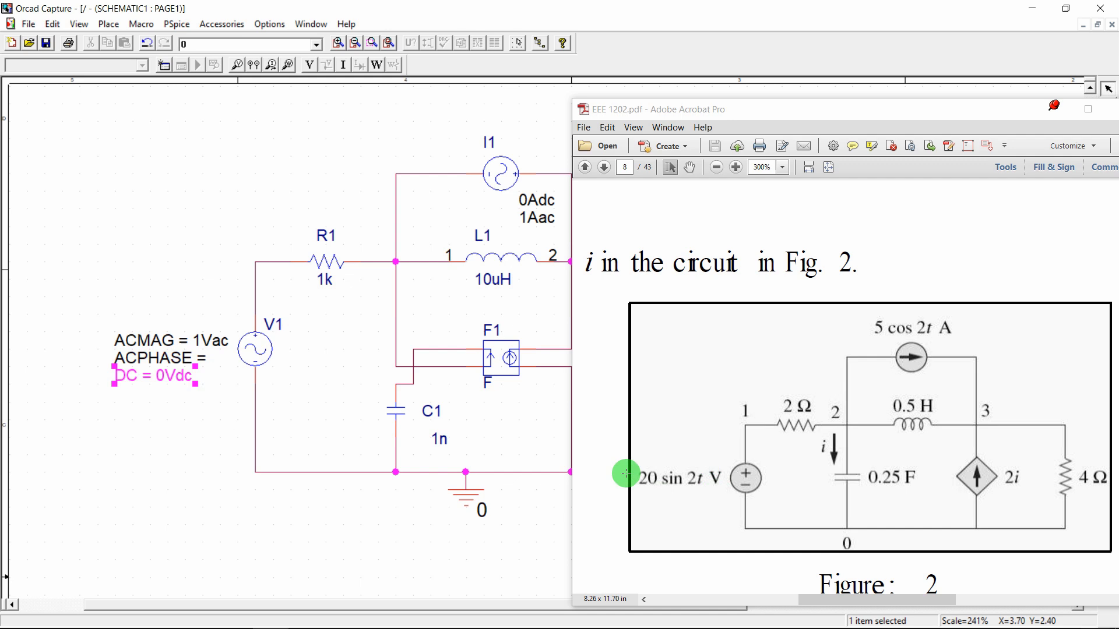
Change V1's ACMAG value from 1Vac to 20Vac
double_click(209, 342)
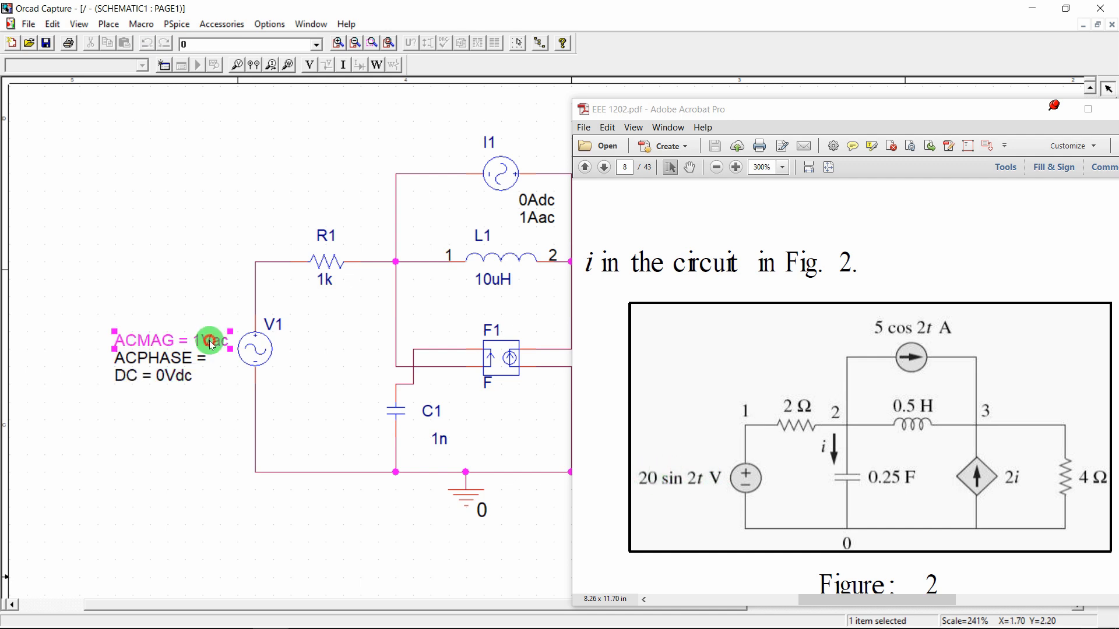
drag(506, 231, 356, 259)
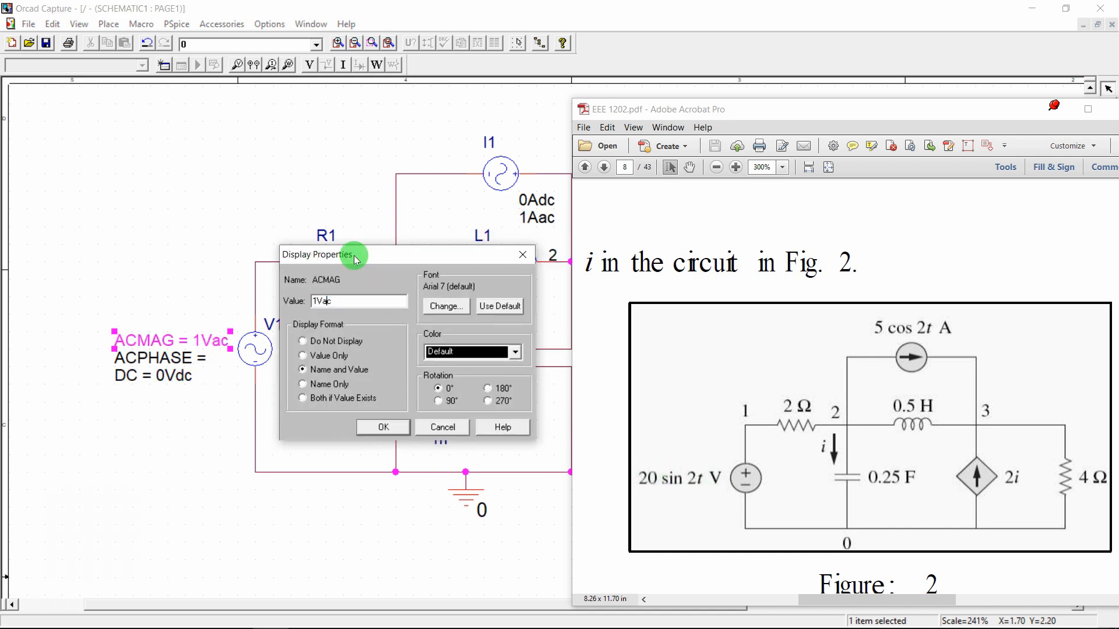
key(Left)
key(Left)
key(shift+Left)
text(20)
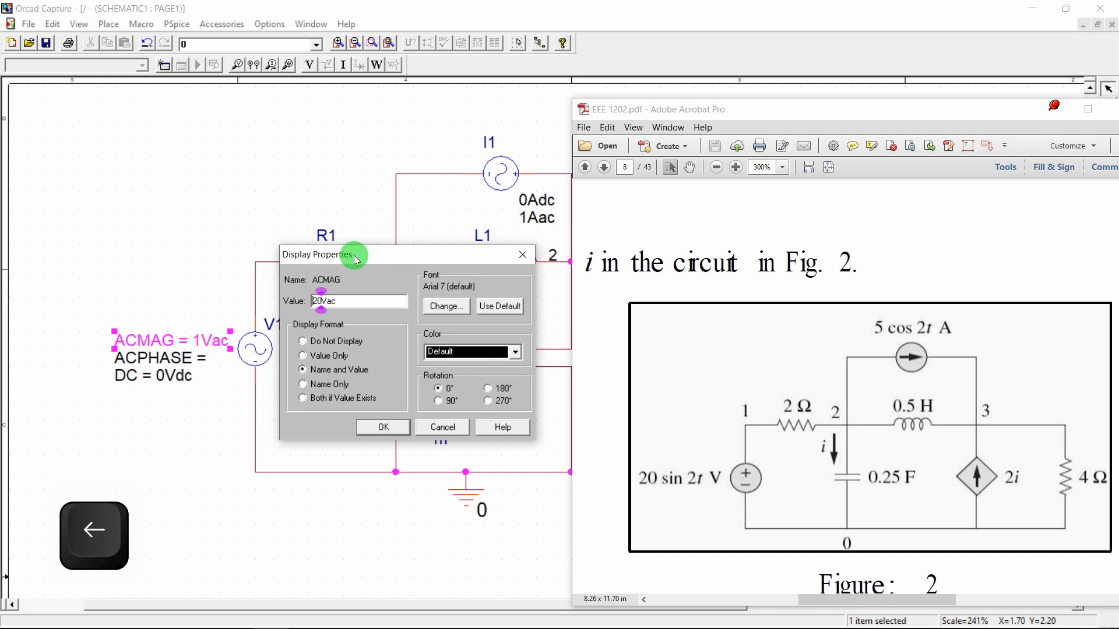
key(Return)
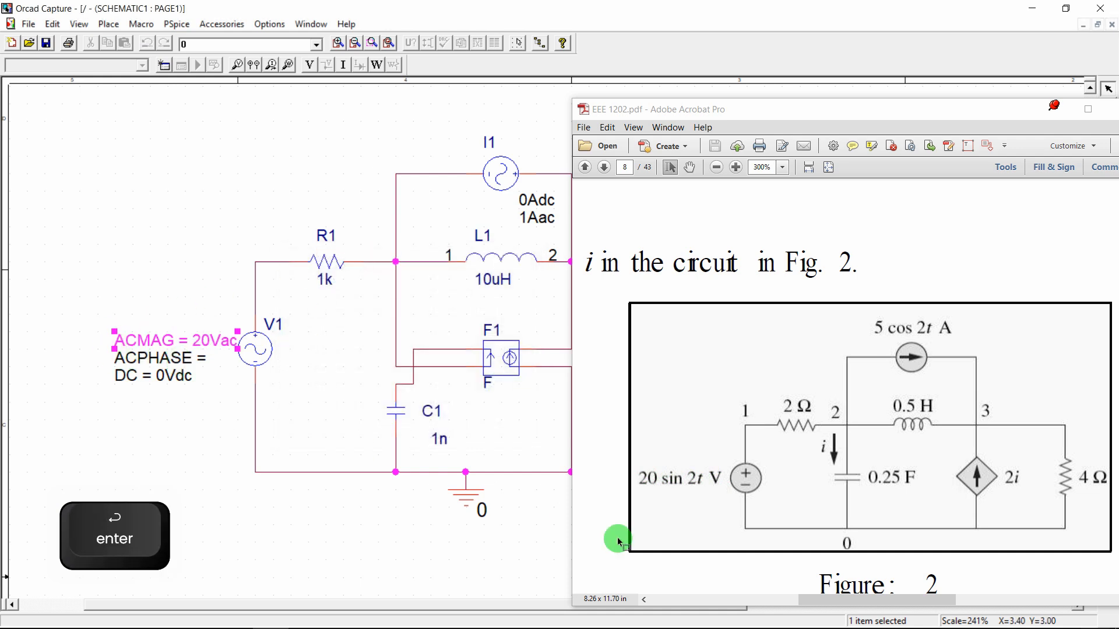
scroll(705, 474, down, 4)
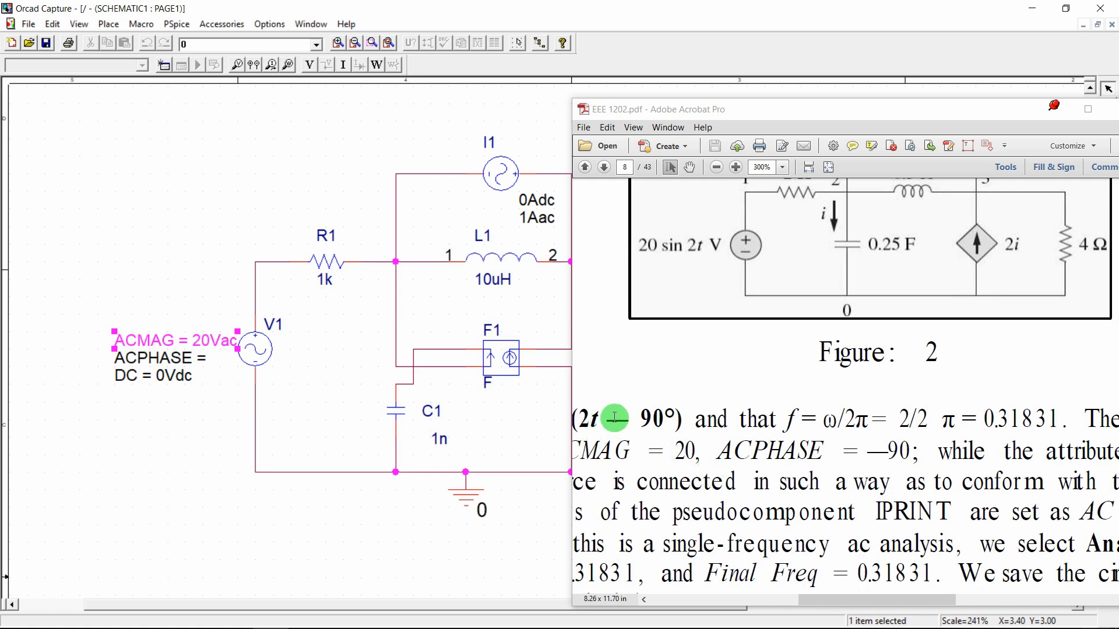
scroll(637, 417, up, 3)
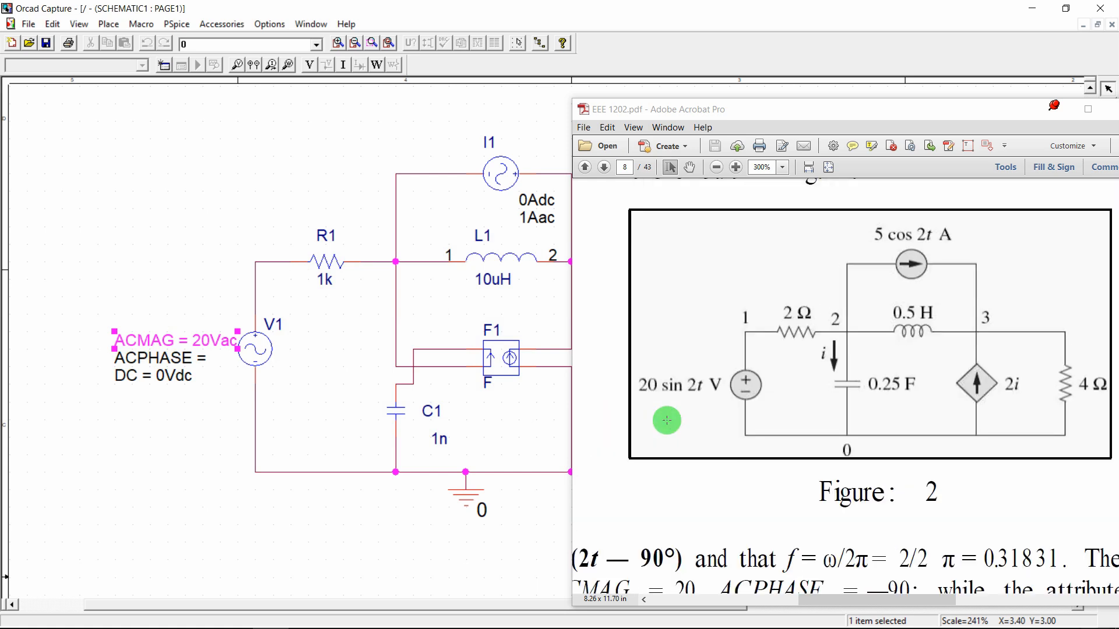
Set V1's ACPHASE value to -90
double_click(187, 363)
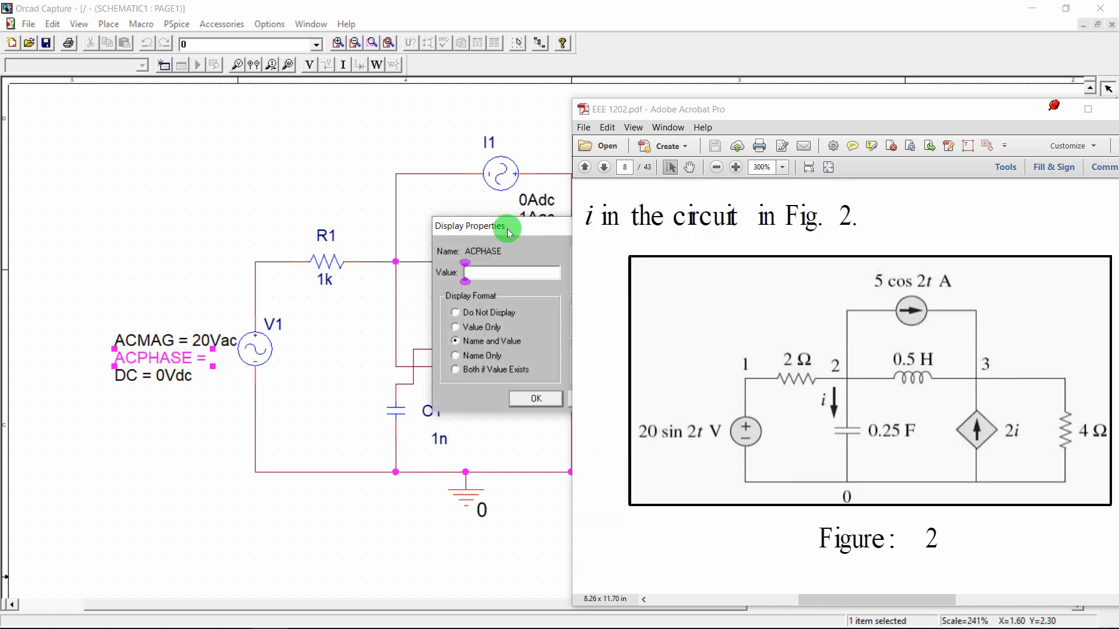
drag(509, 233, 330, 354)
click(328, 395)
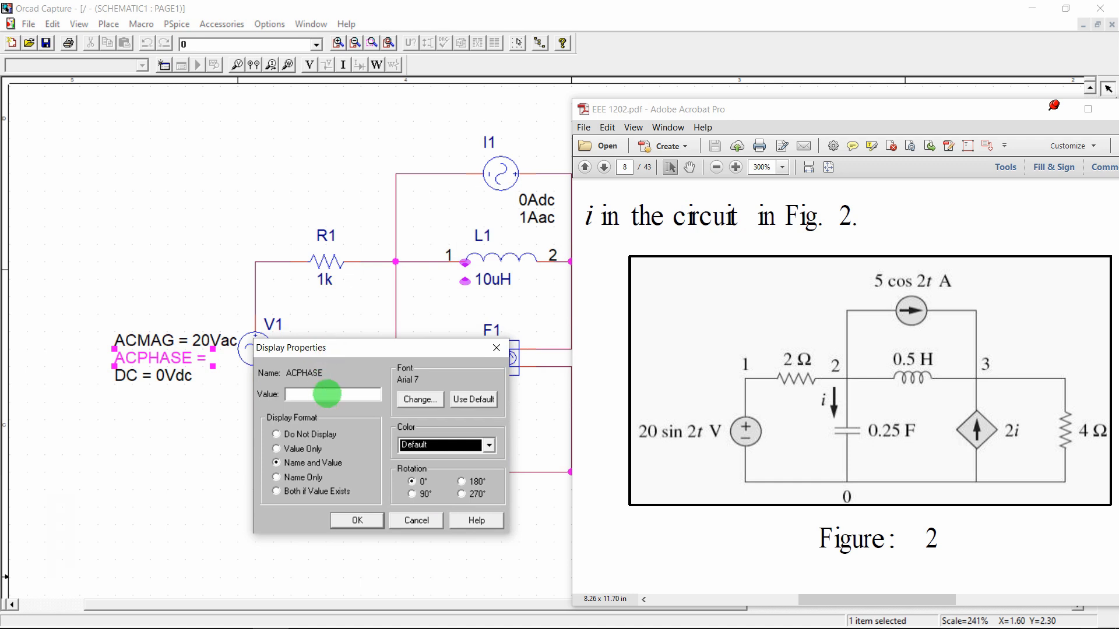
text(-90)
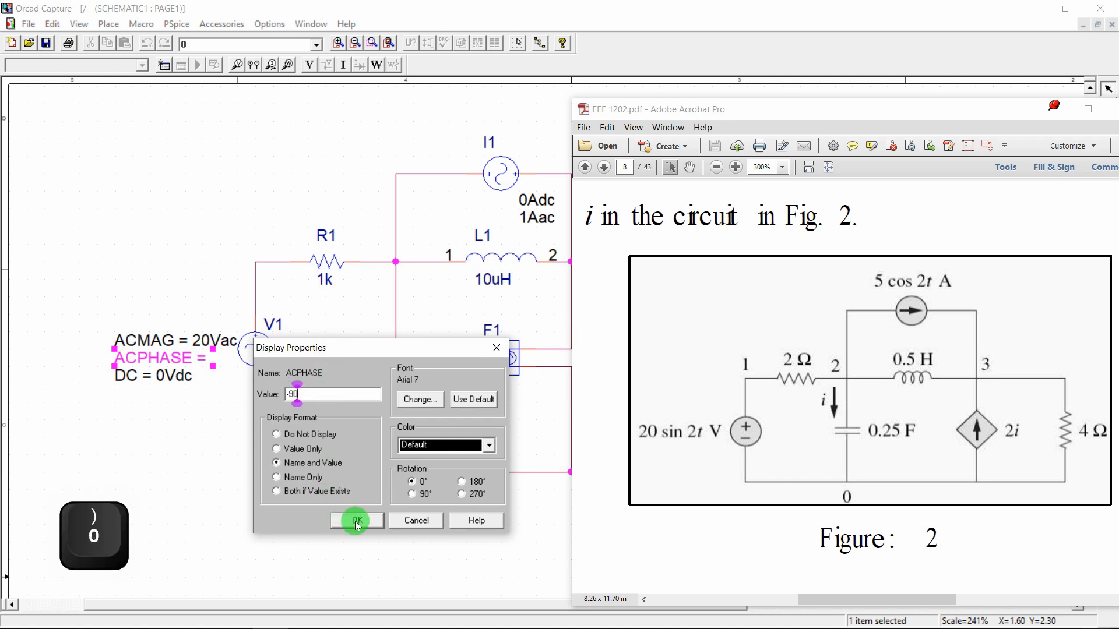
click(357, 520)
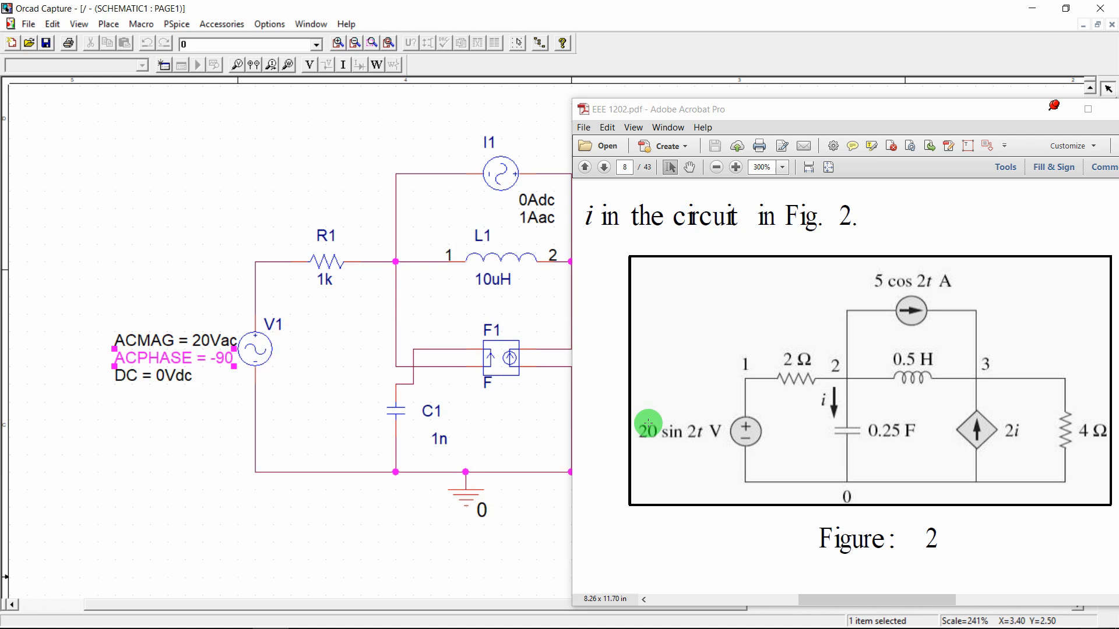
Make I1's ACPHASE property display as Name and Value on the schematic
double_click(503, 175)
click(192, 119)
click(125, 87)
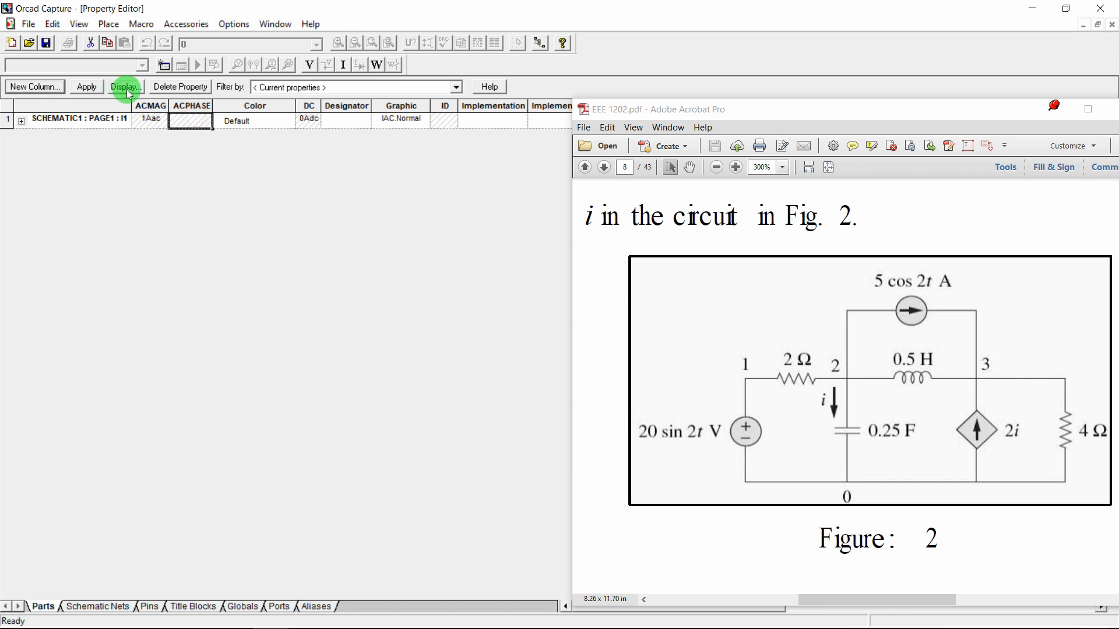
click(454, 341)
click(544, 397)
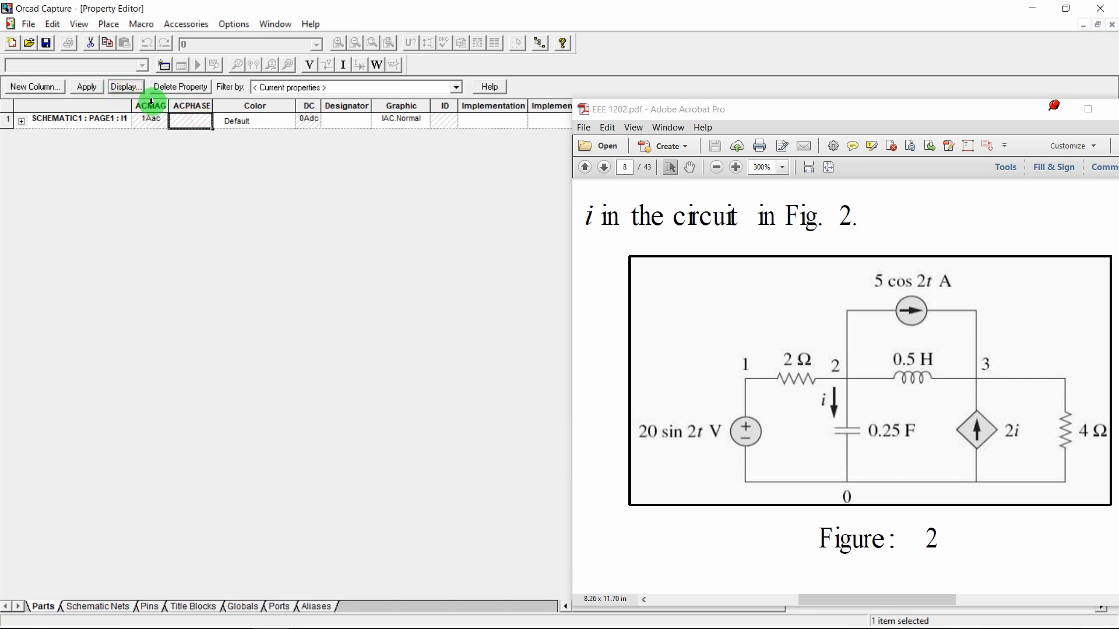
click(86, 87)
click(1110, 28)
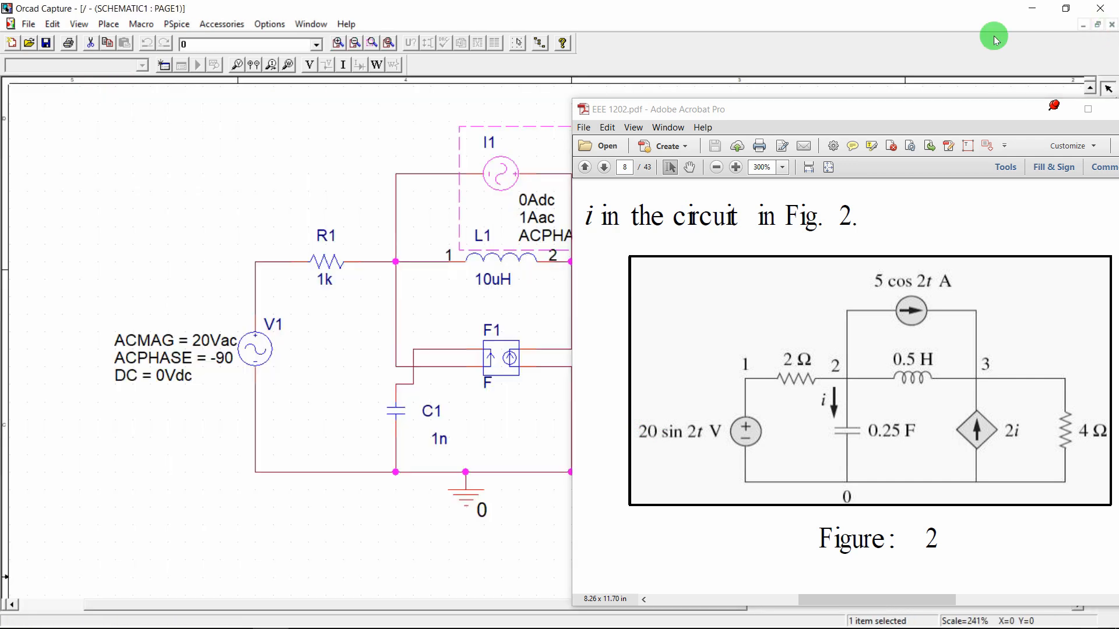
Show I1's labels as 'DC = 0Adc' and 'ACMAG = 1Aac'
drag(661, 111, 453, 300)
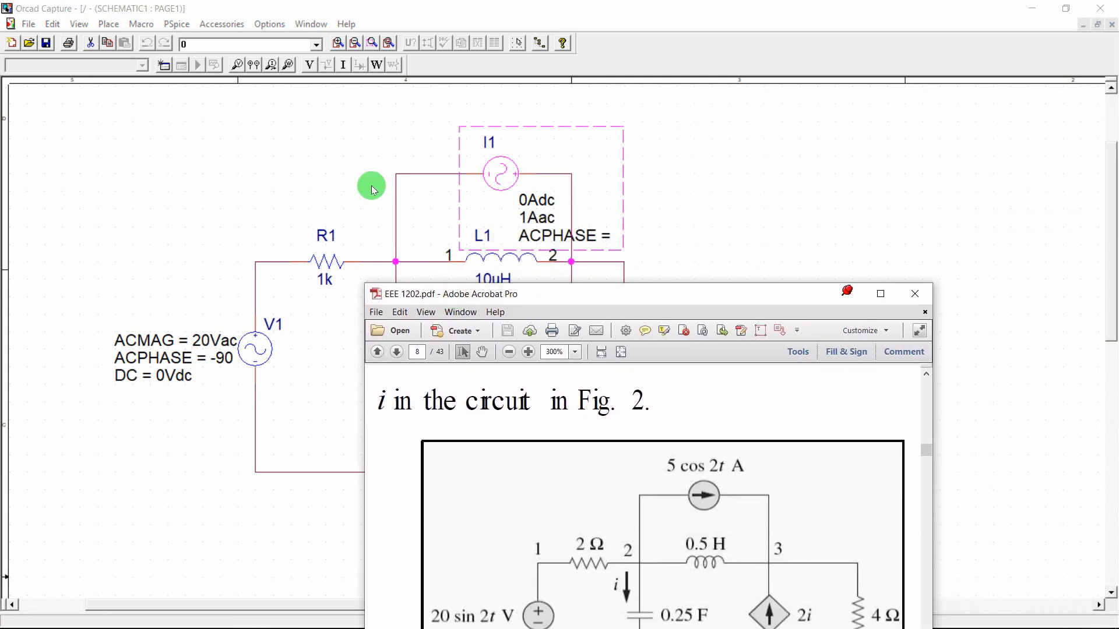
double_click(531, 201)
drag(530, 225, 764, 47)
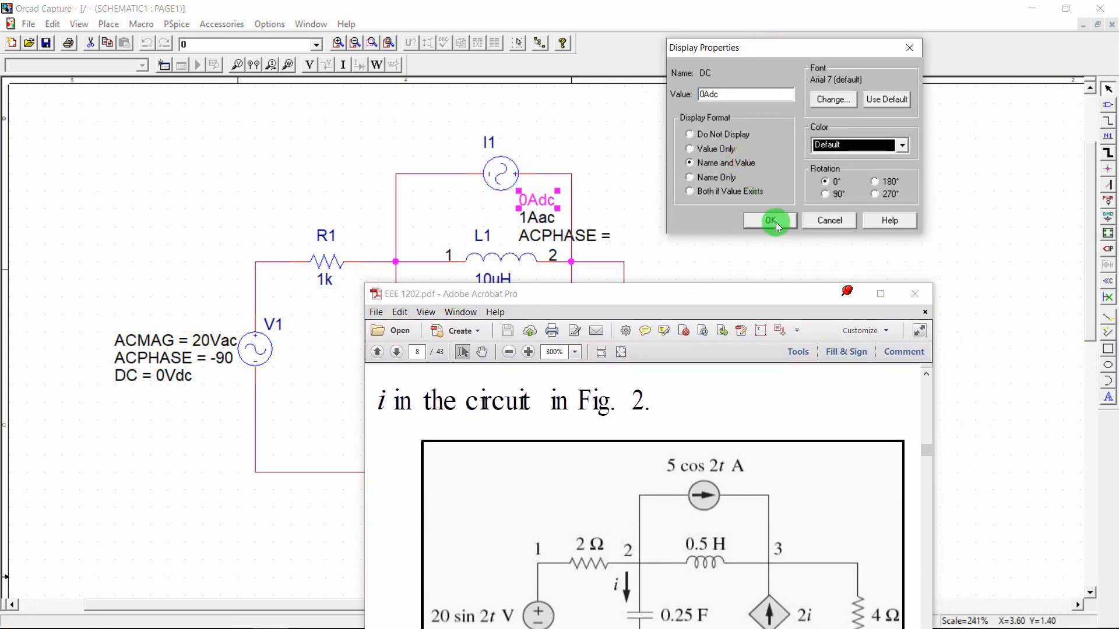
click(771, 222)
double_click(533, 217)
drag(541, 221, 720, 52)
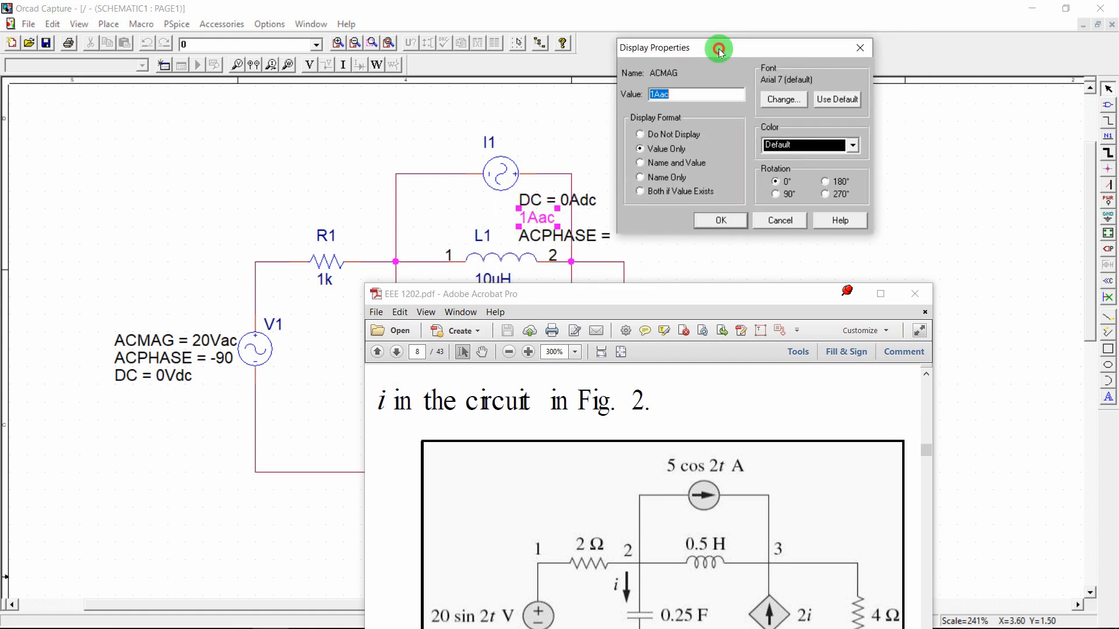
click(702, 162)
click(720, 220)
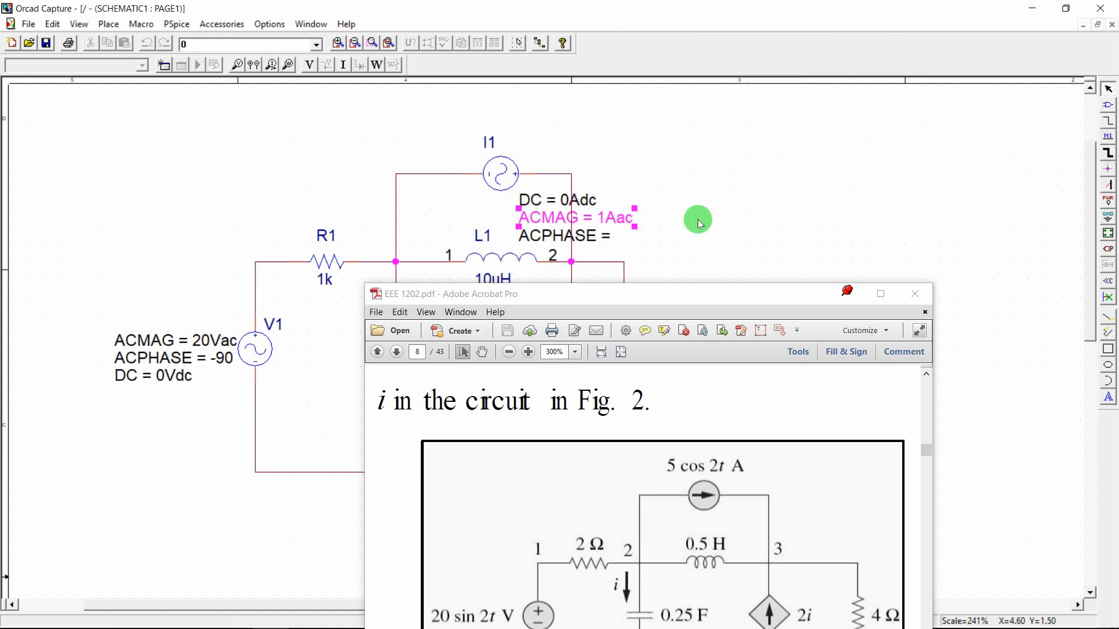
Set I1's ACPHASE value to 0
click(596, 236)
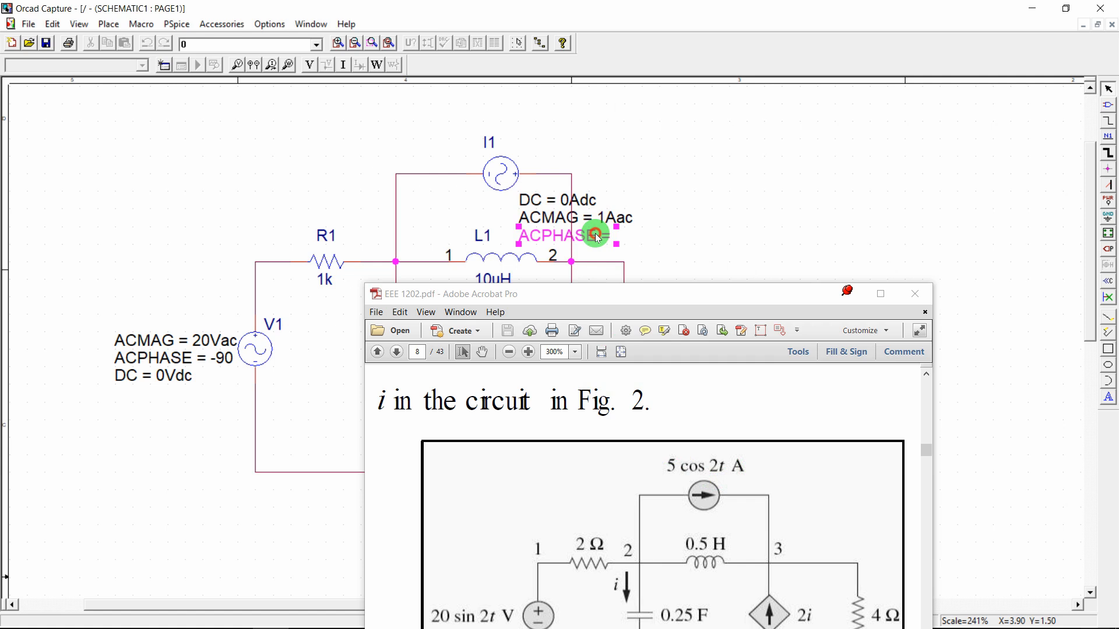
double_click(596, 235)
key(Return)
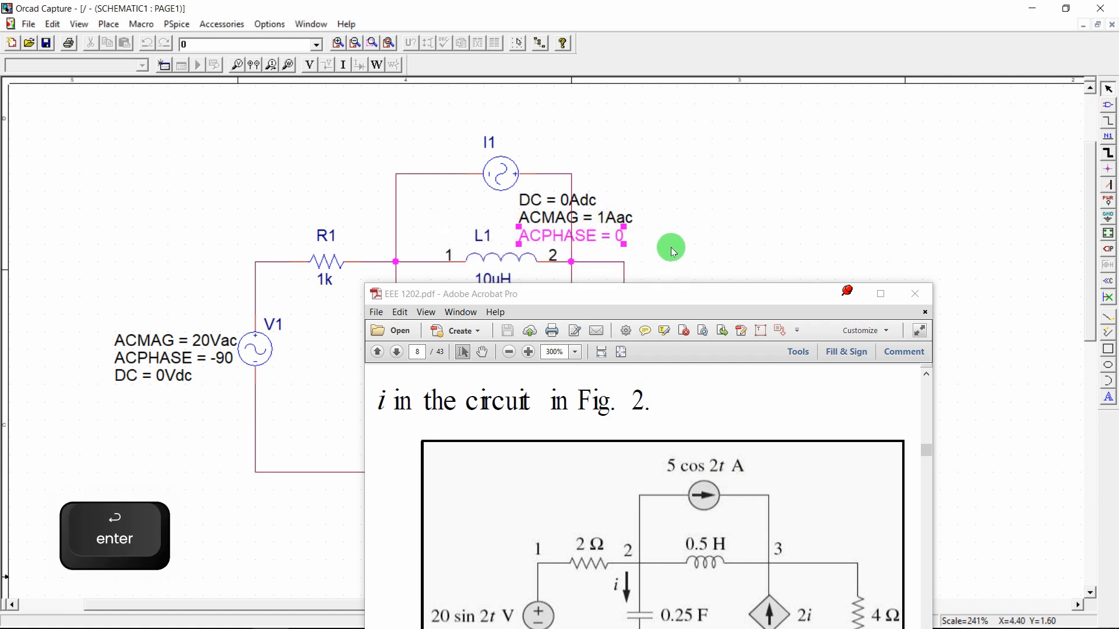
click(670, 248)
drag(583, 296, 926, 109)
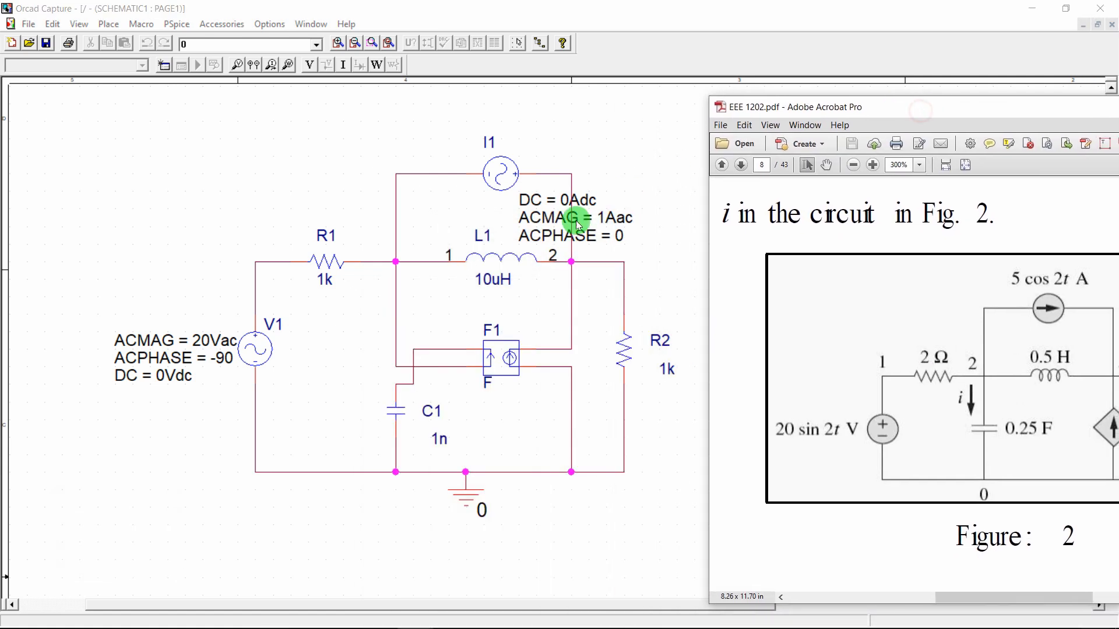
key(Right)
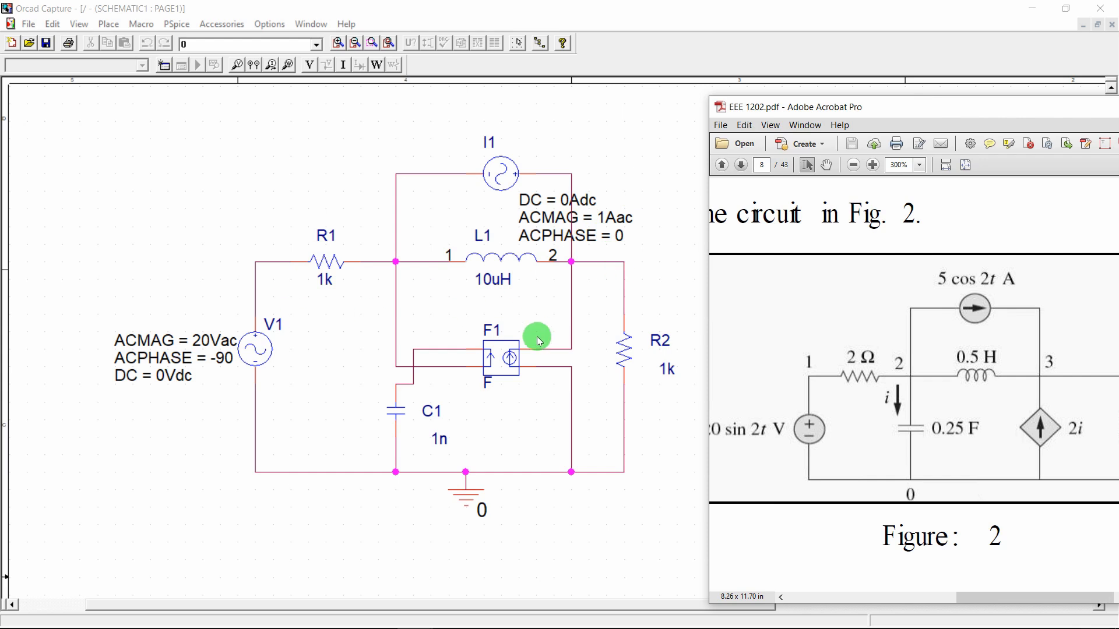
Set R1's value to 2 and R2's value to 4
double_click(323, 279)
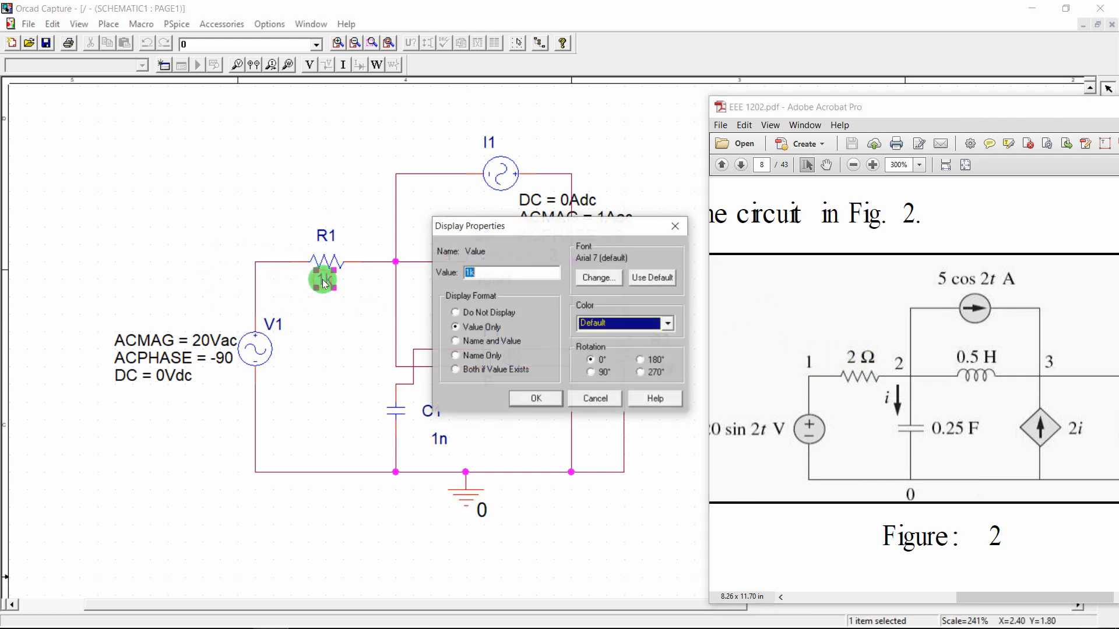
text(2)
key(Return)
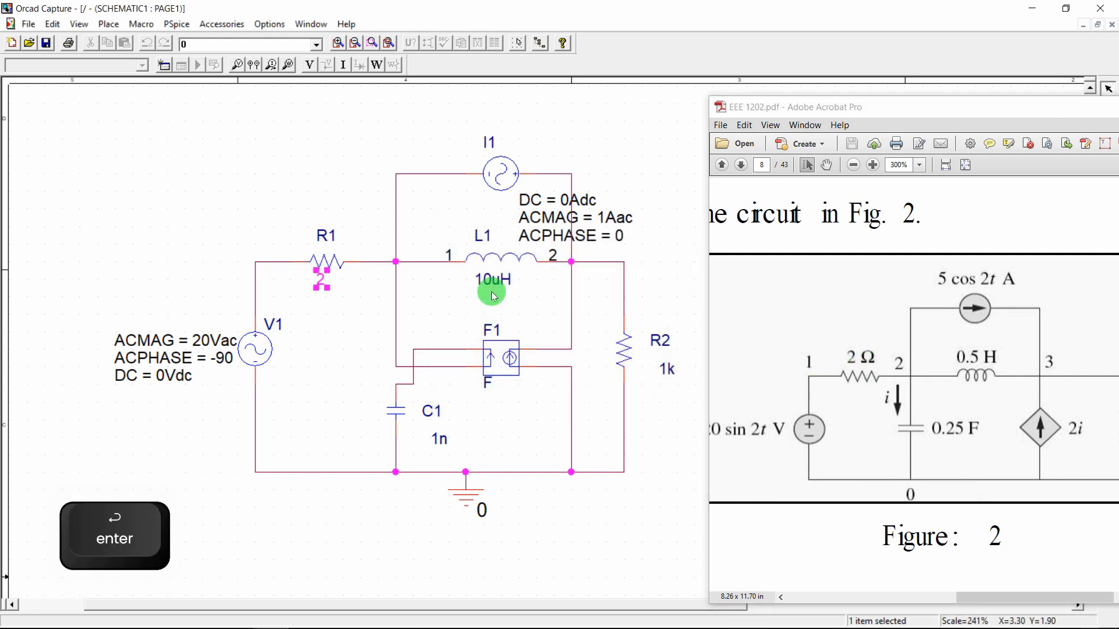
drag(782, 105, 828, 114)
double_click(664, 369)
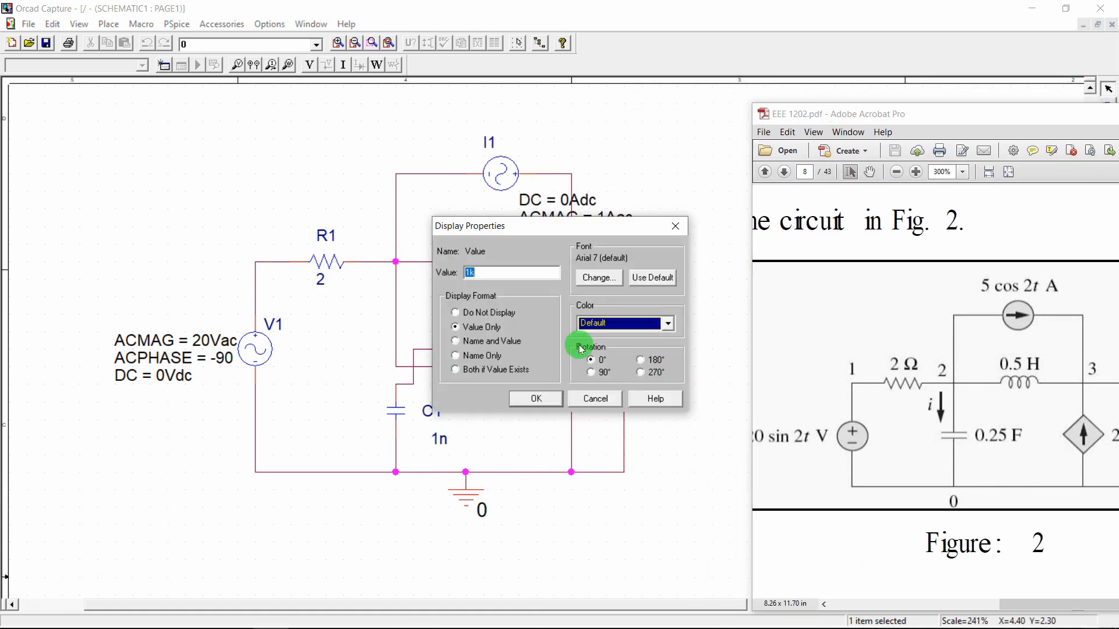
text(4)
key(Return)
drag(889, 115, 830, 121)
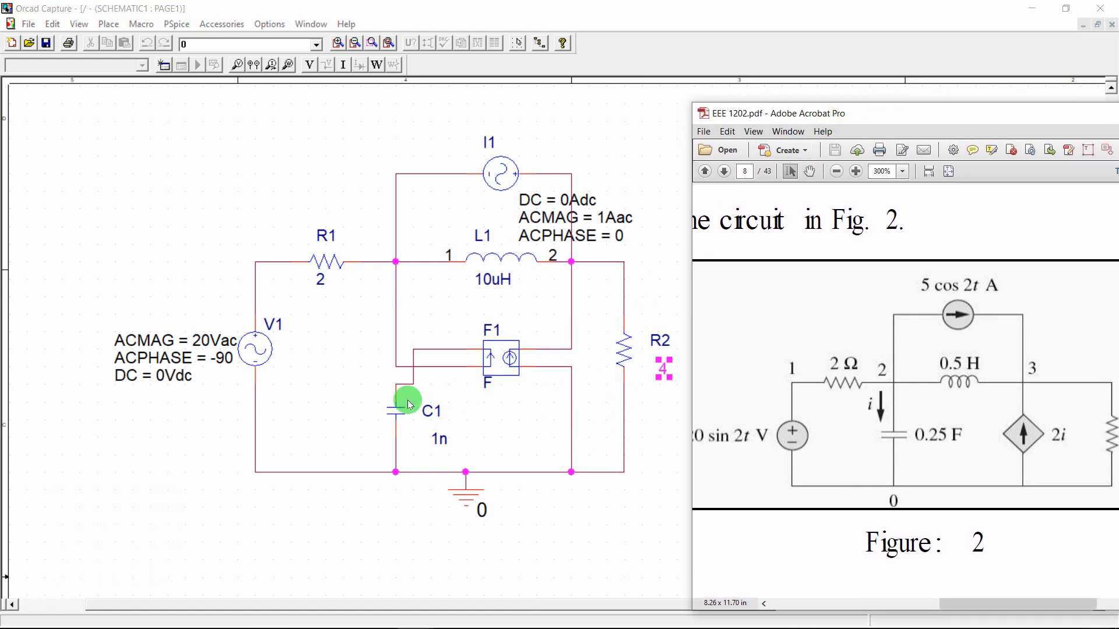
Change C1's value to 0.25
double_click(438, 437)
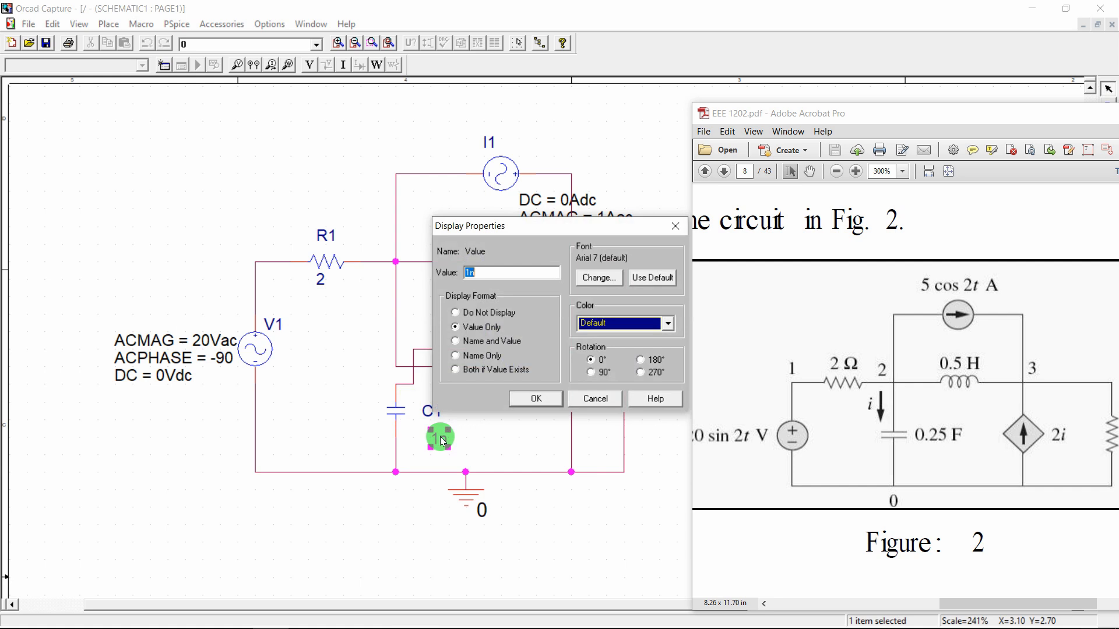
text(0.25)
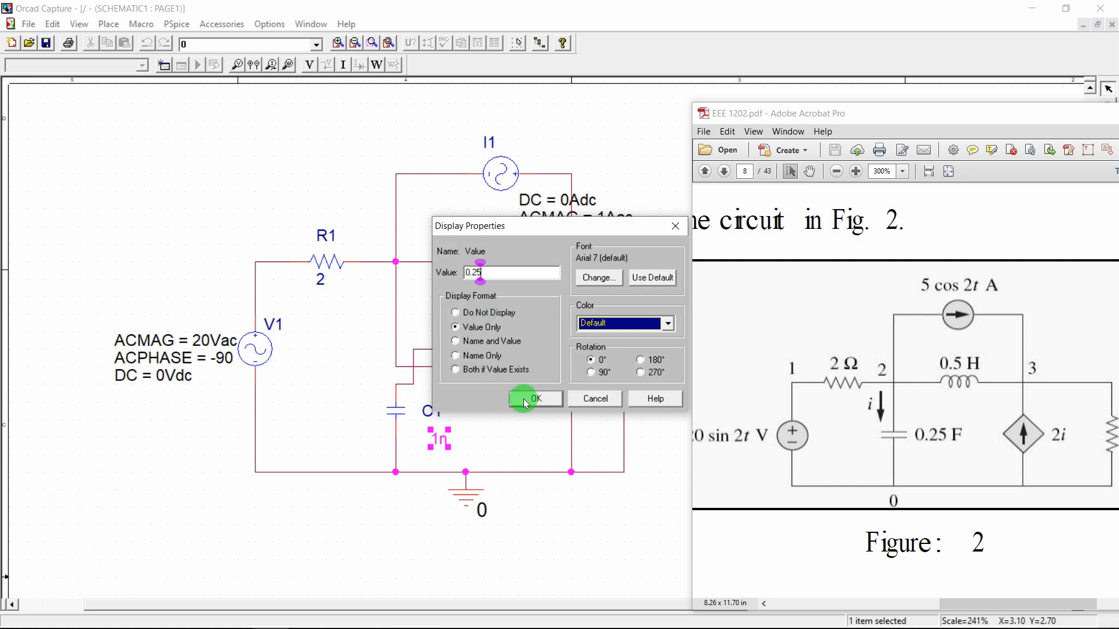
click(524, 400)
click(440, 432)
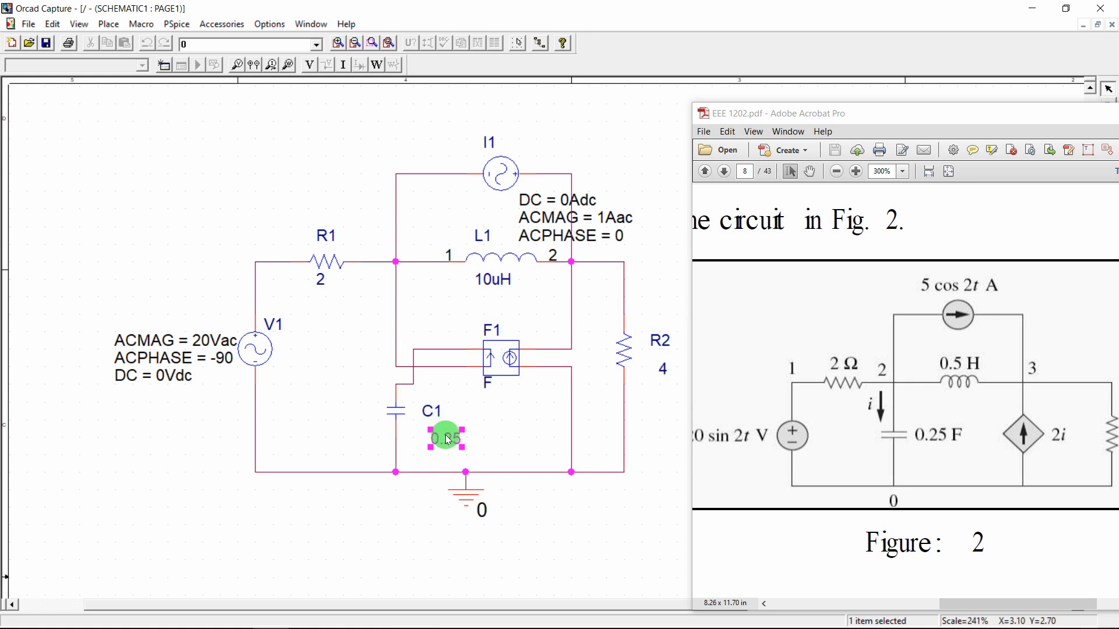
click(468, 425)
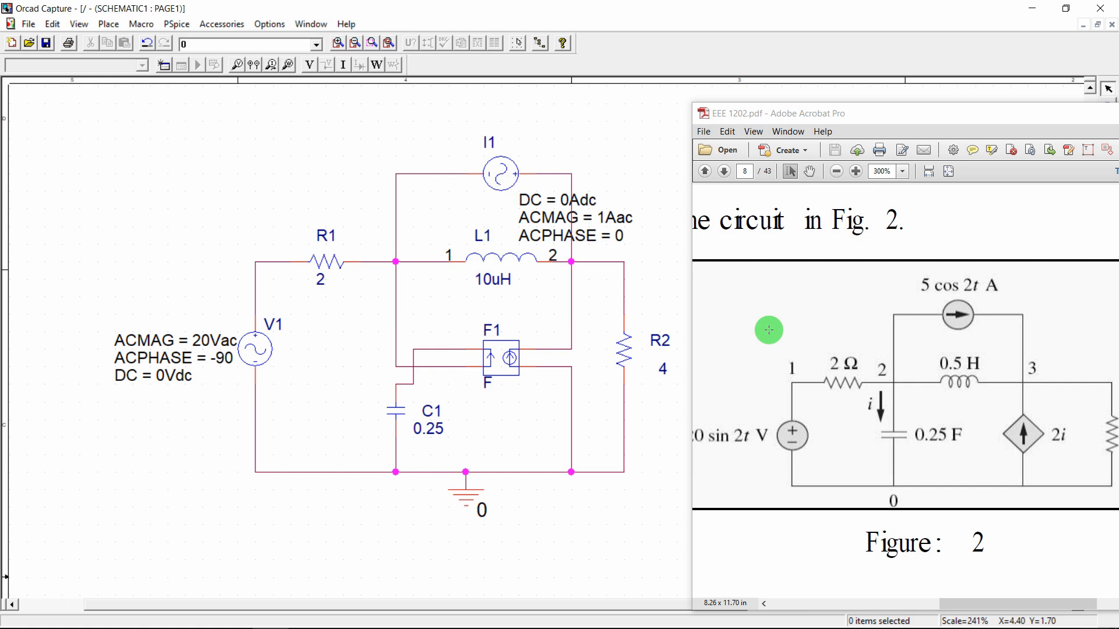
Maximize the PDF to view Example 1's figure and solution, then restore it beside OrCAD
scroll(865, 360, left, 3)
scroll(865, 359, right, 6)
scroll(865, 360, left, 3)
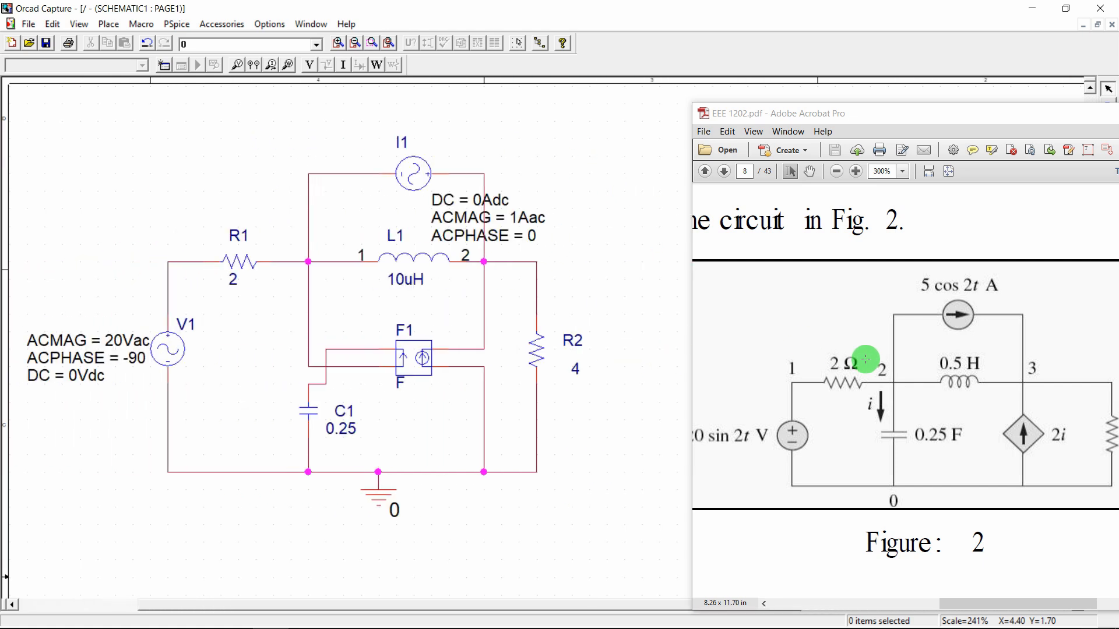
double_click(1072, 116)
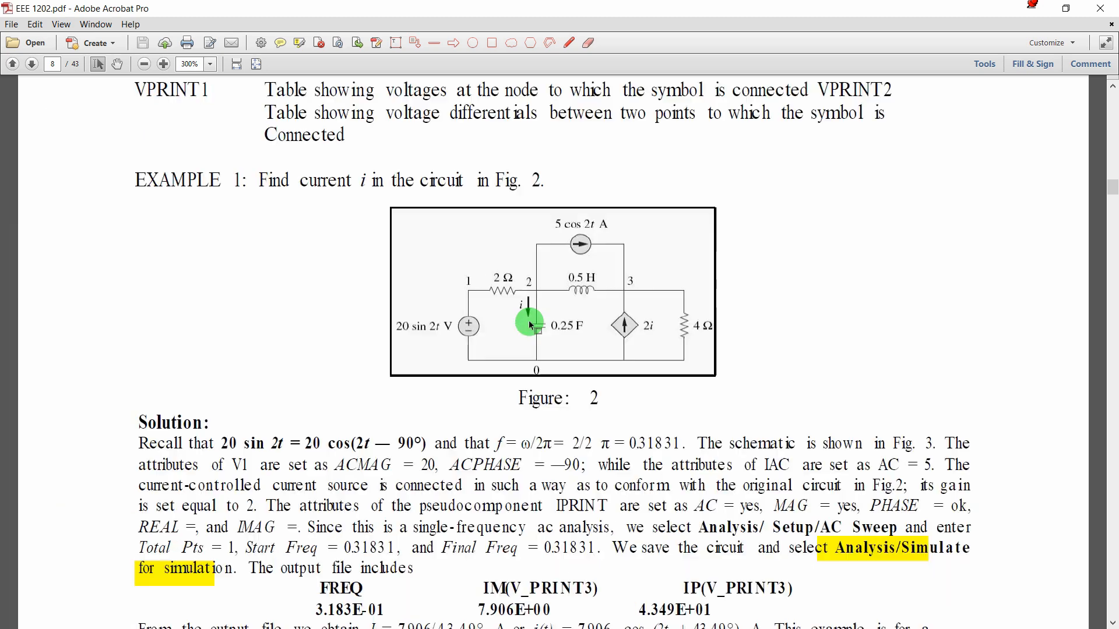
ctrl+scroll(529, 326, down, 2)
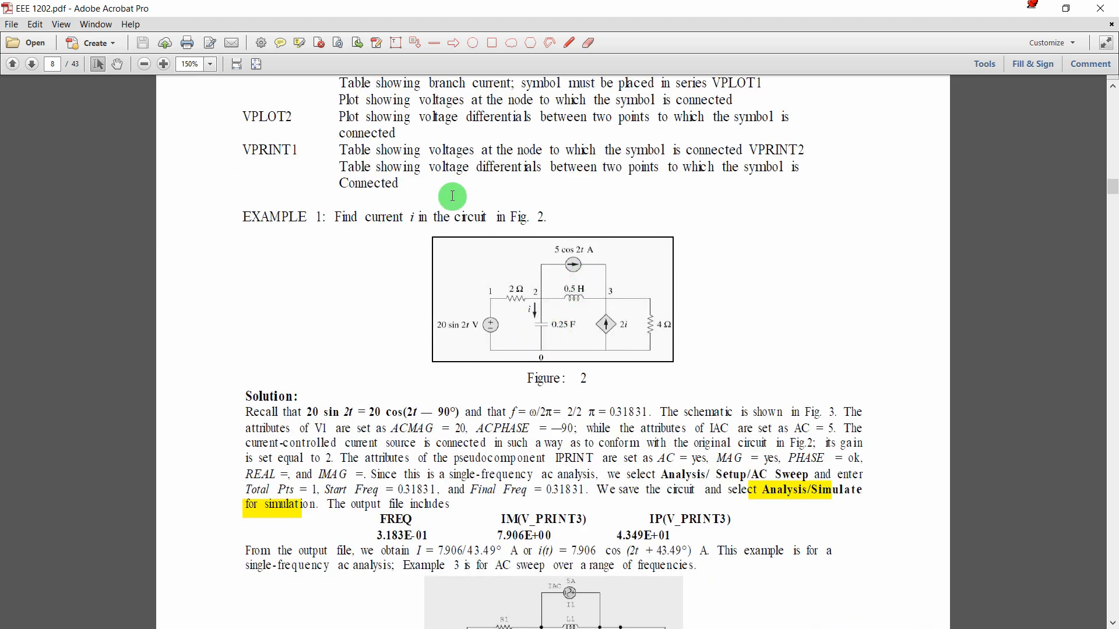
click(1068, 17)
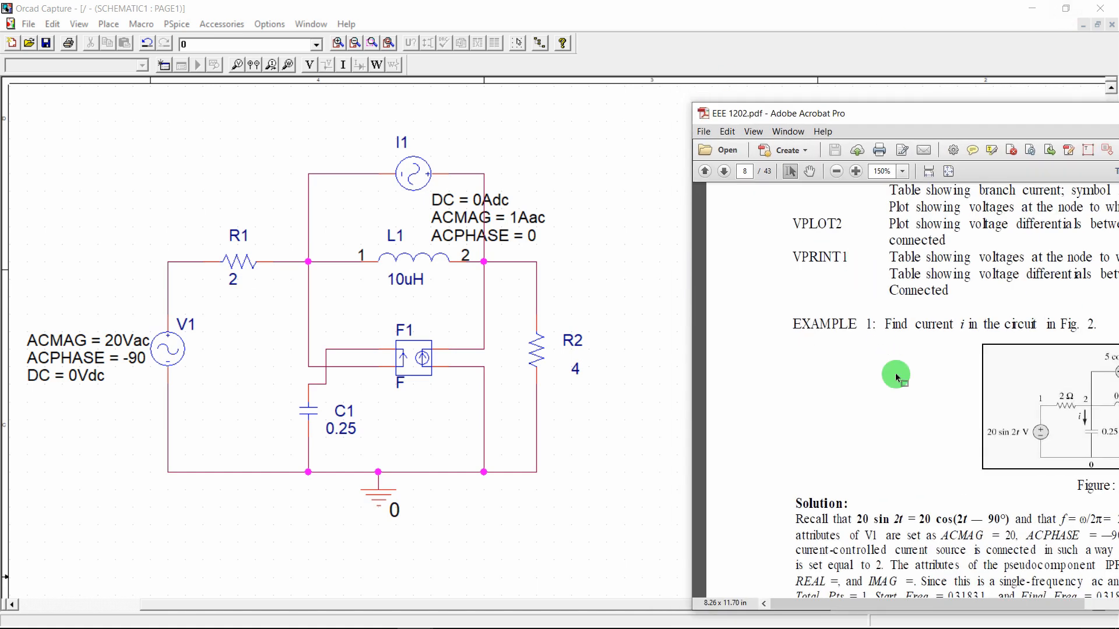
Display C1's IC property as Name and Value and set it to 0
double_click(307, 411)
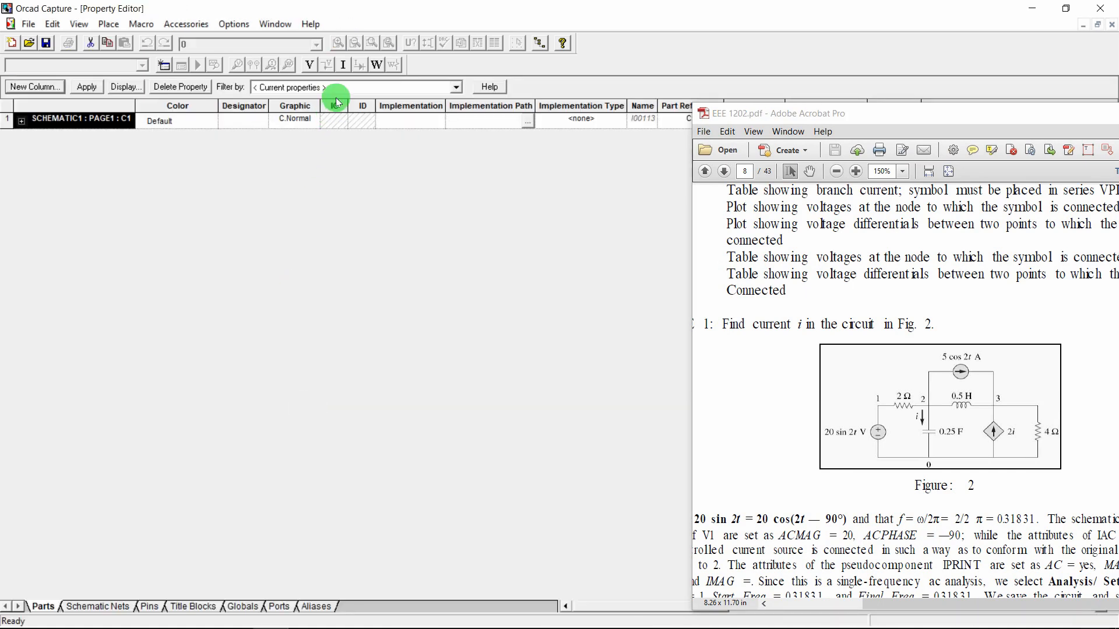
click(336, 124)
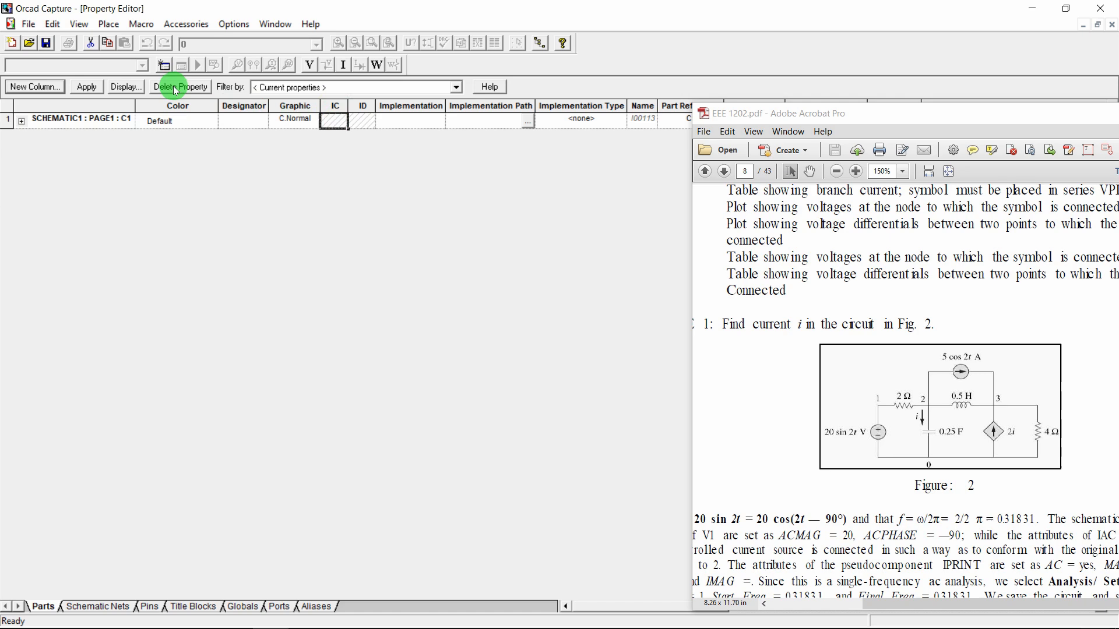
click(126, 86)
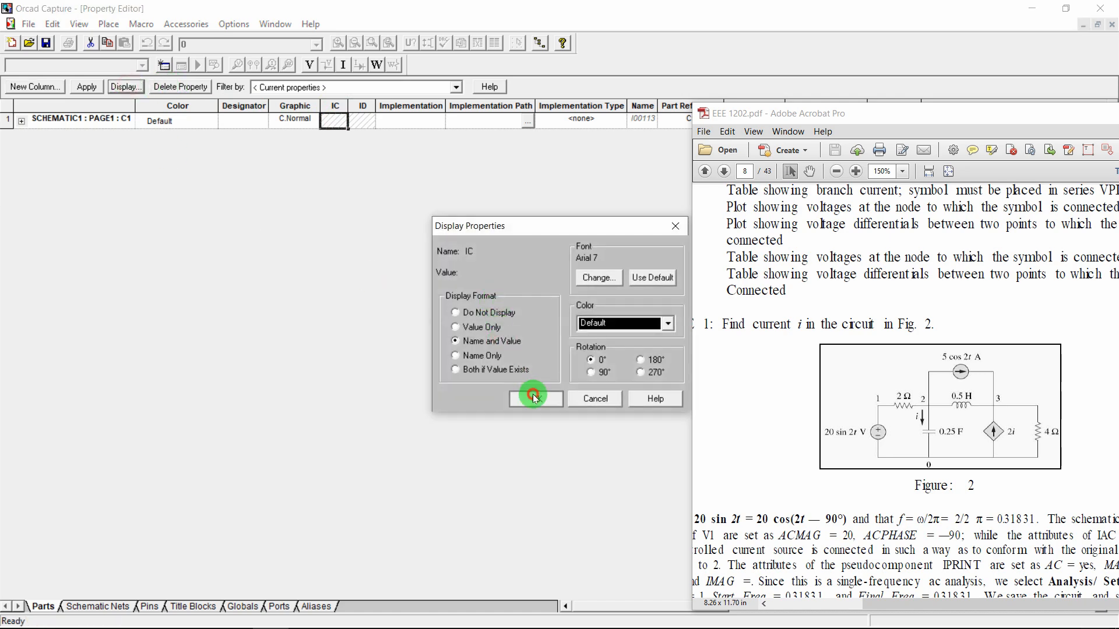
click(533, 398)
click(87, 86)
click(1111, 25)
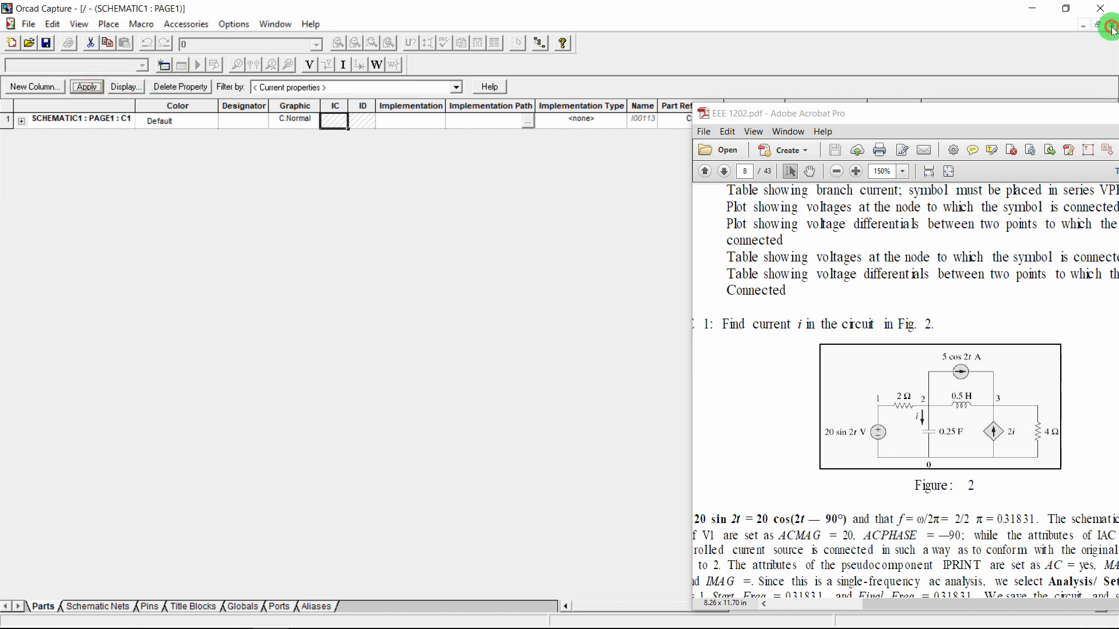
double_click(342, 449)
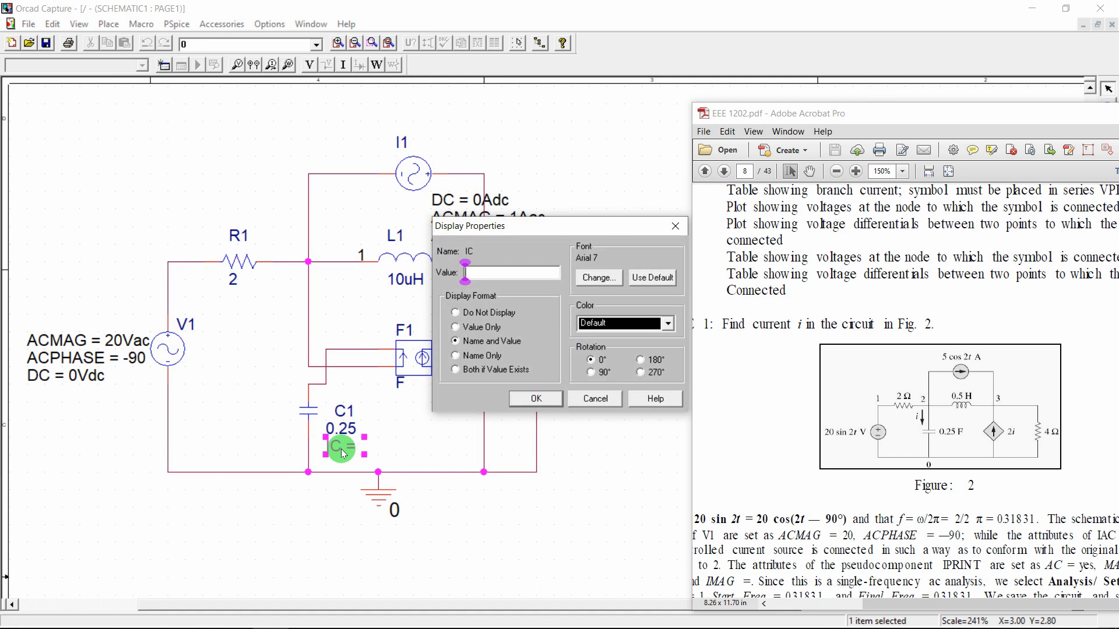
key(Return)
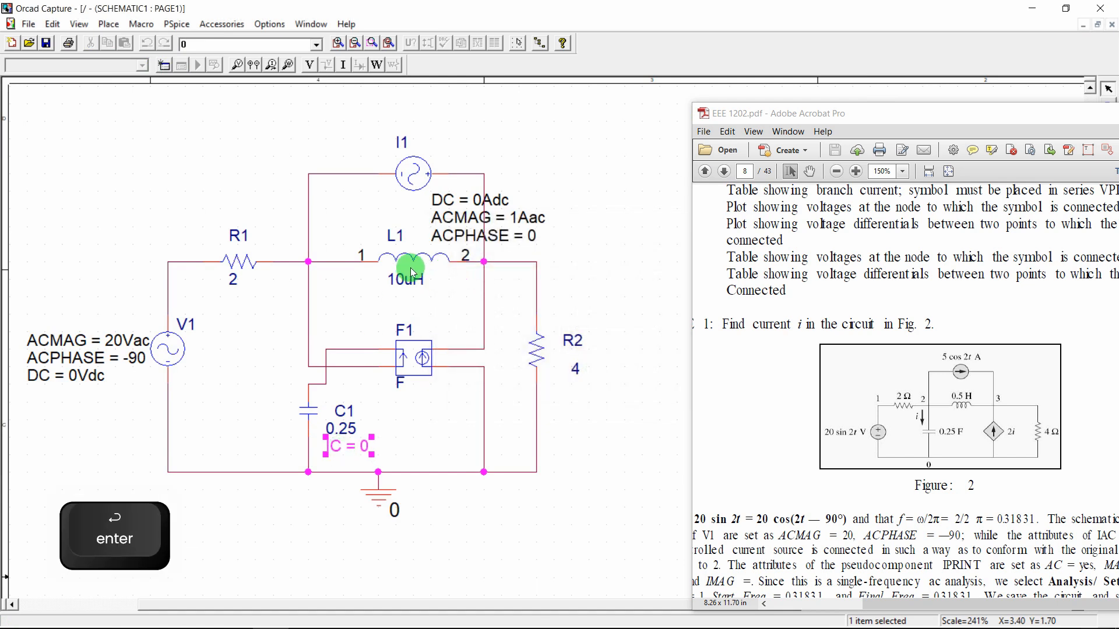
Change L1's inductance from 10uH to 0.5H
double_click(407, 281)
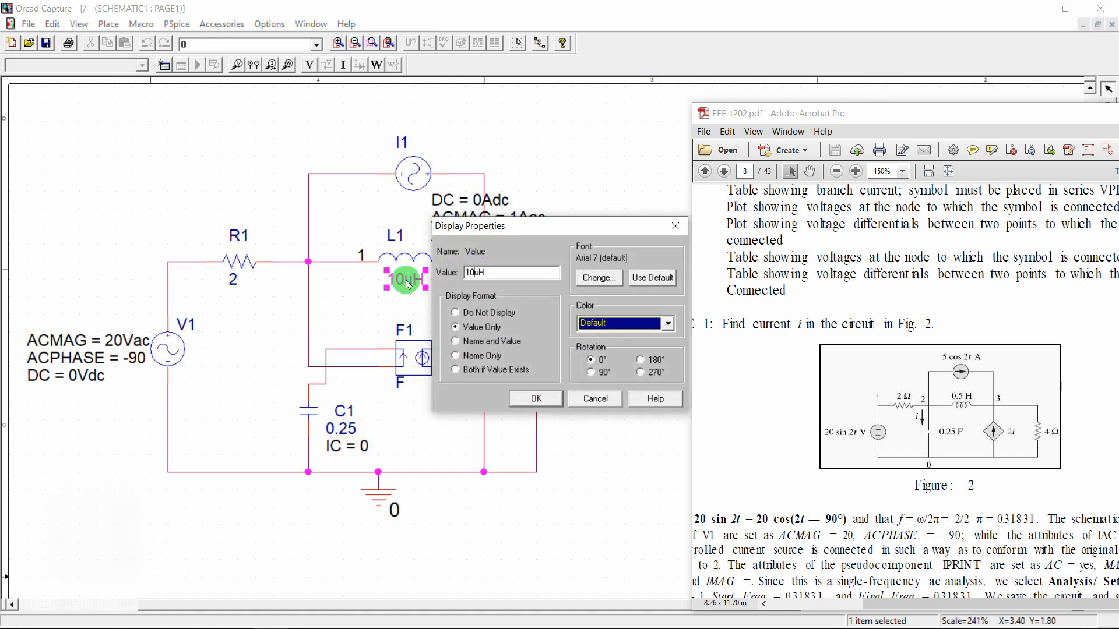
key(Left)
key(Left)
key(shift+Right)
key(shift+Right)
key(shift+Right)
text(0)
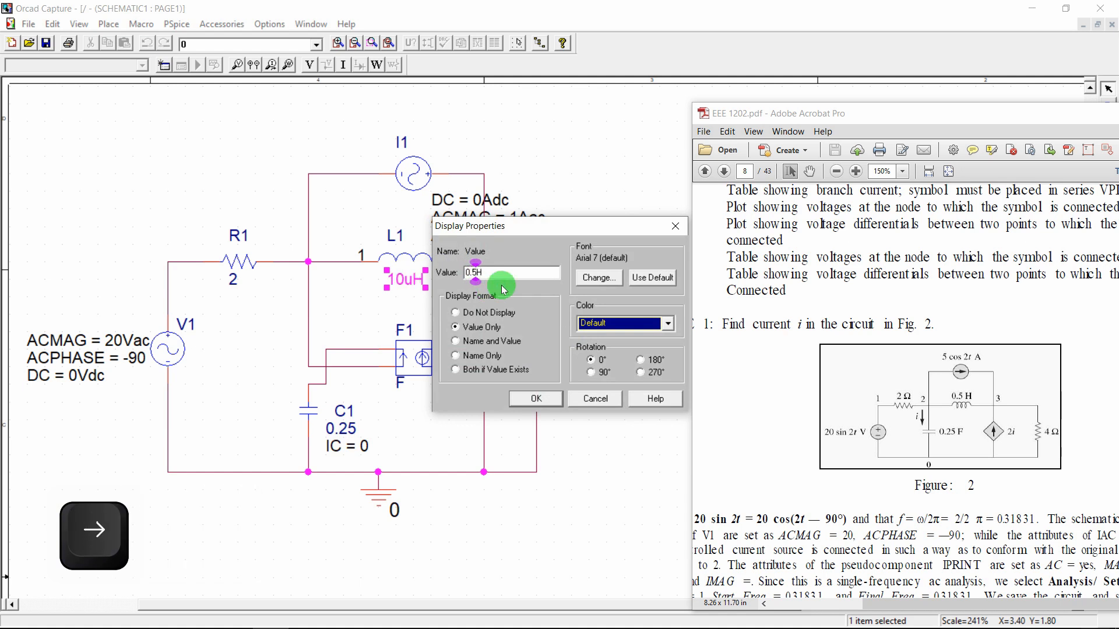
click(537, 401)
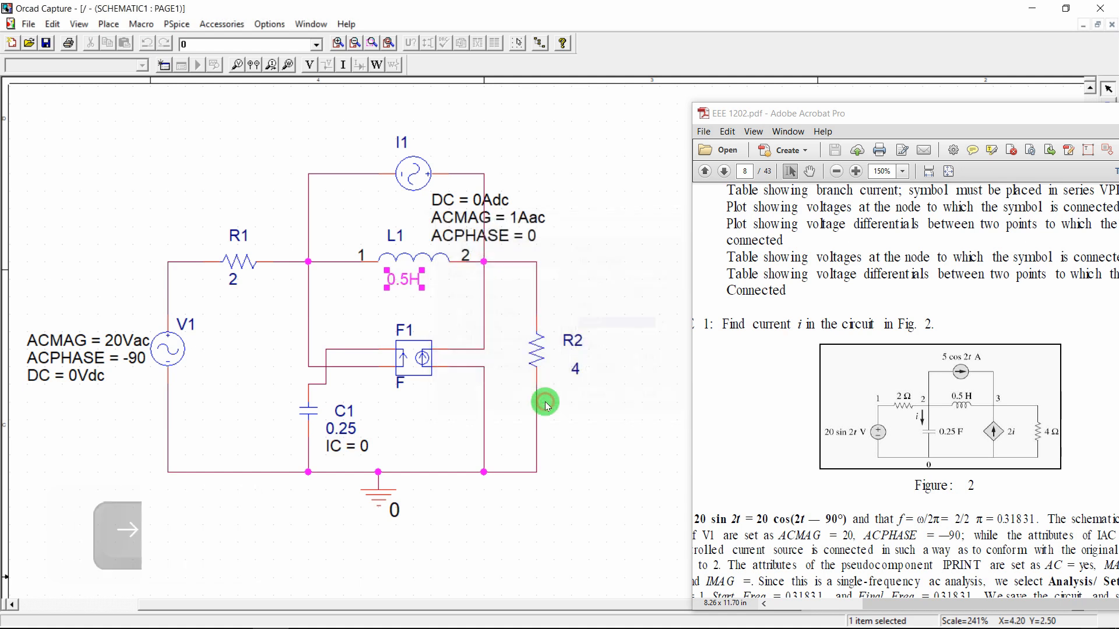
Display L1's IC property as Name and Value and set it to 0
double_click(406, 255)
click(332, 119)
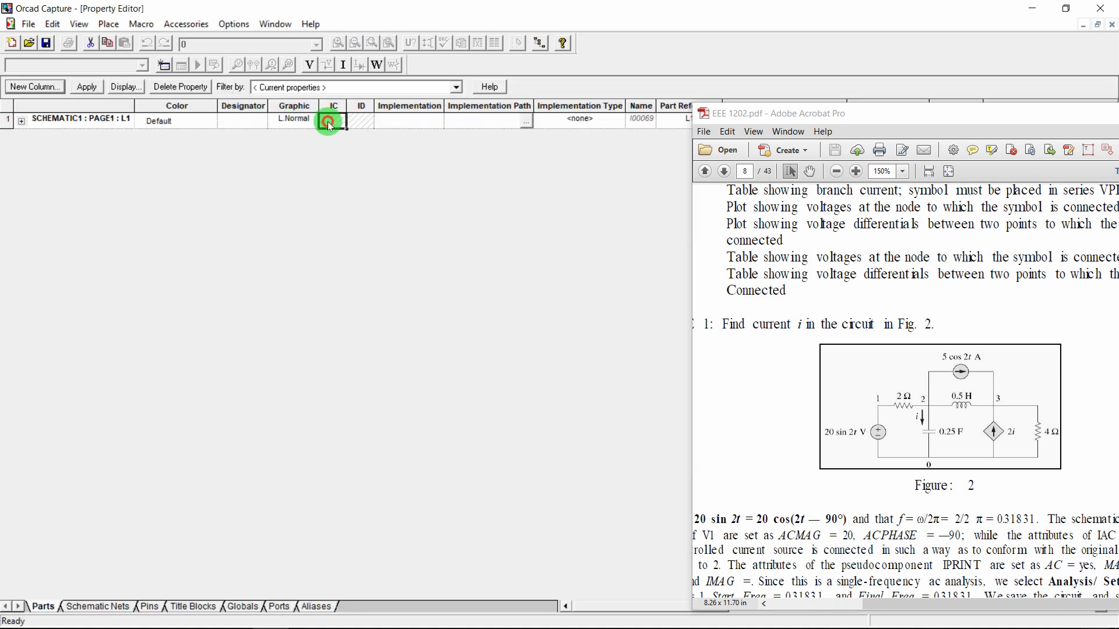
click(125, 86)
click(503, 340)
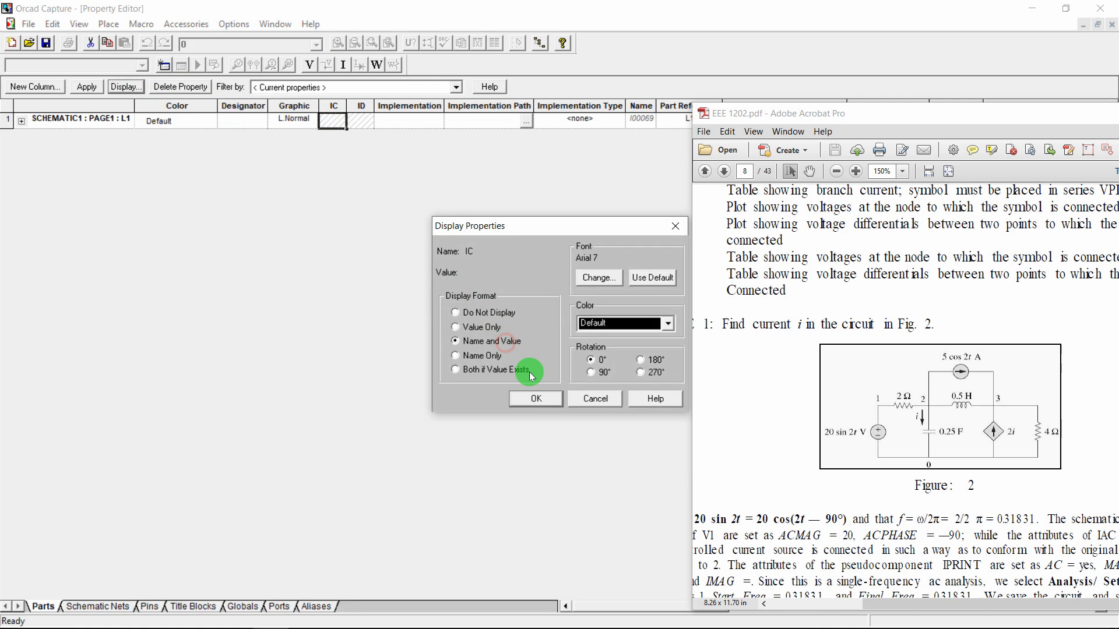
click(539, 399)
click(96, 88)
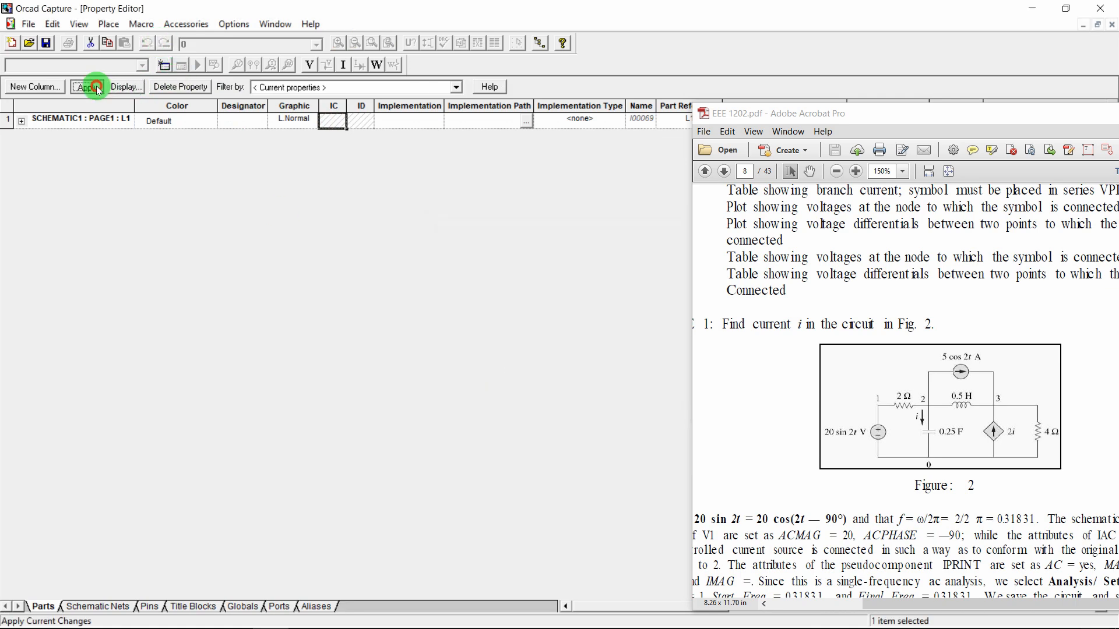
click(1111, 25)
double_click(400, 298)
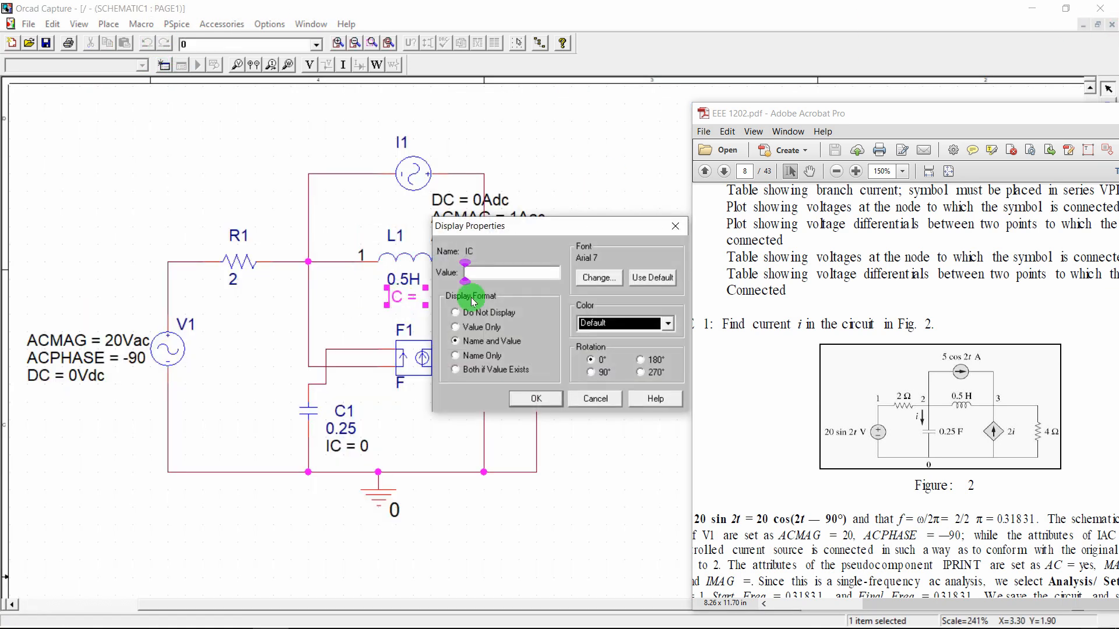
text(0)
key(Return)
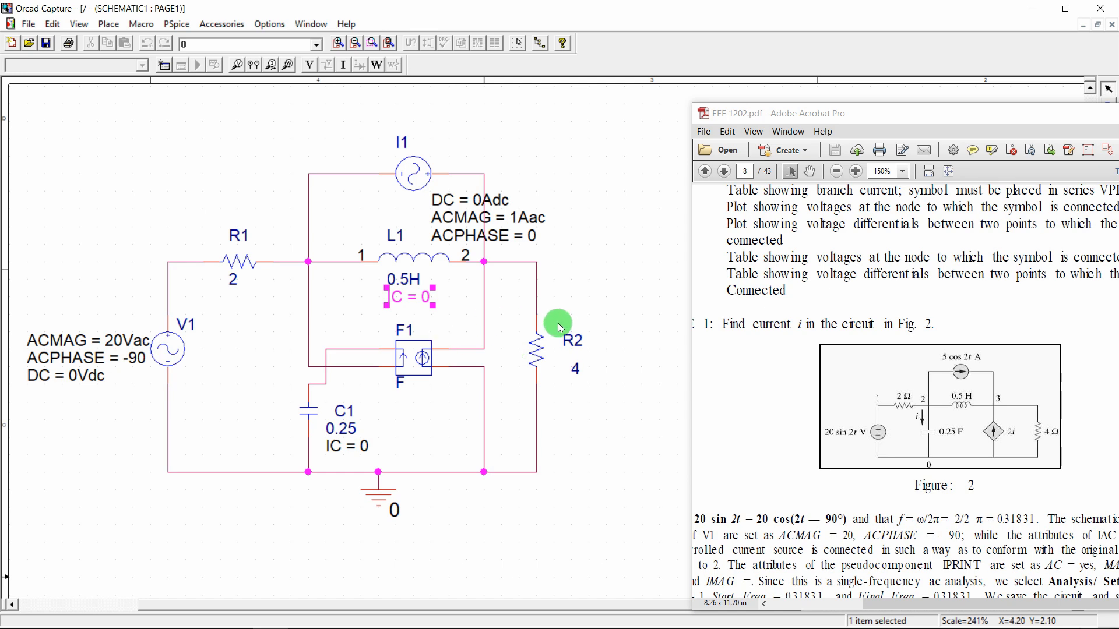
Maximize the Figure 2 PDF, zoom in to check component values, then restore it beside the schematic
double_click(1079, 115)
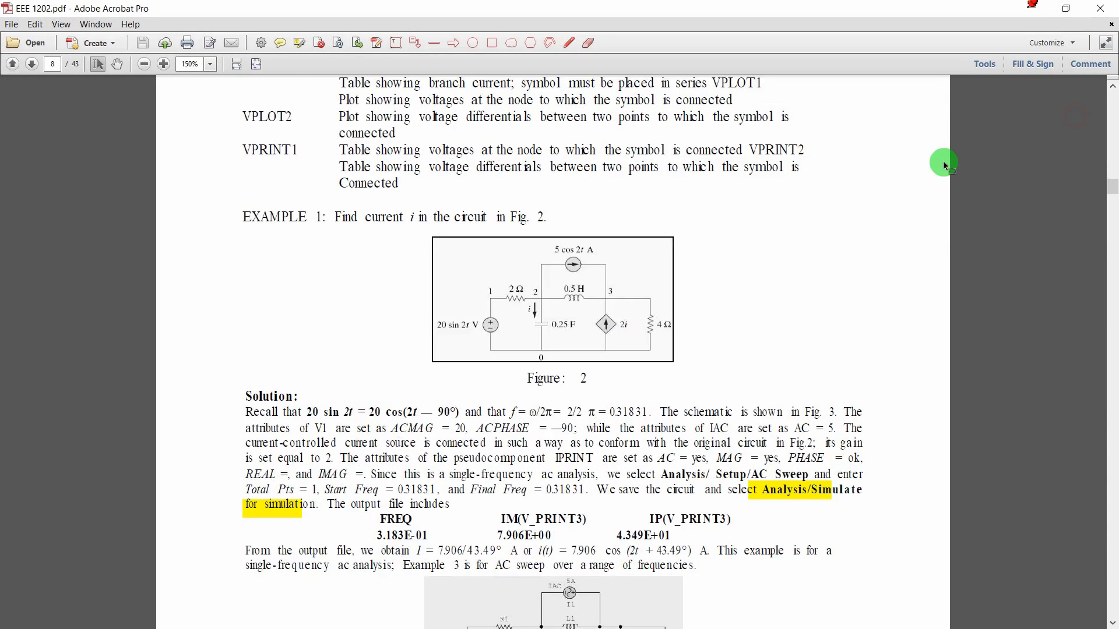
ctrl+scroll(532, 300, up, 1)
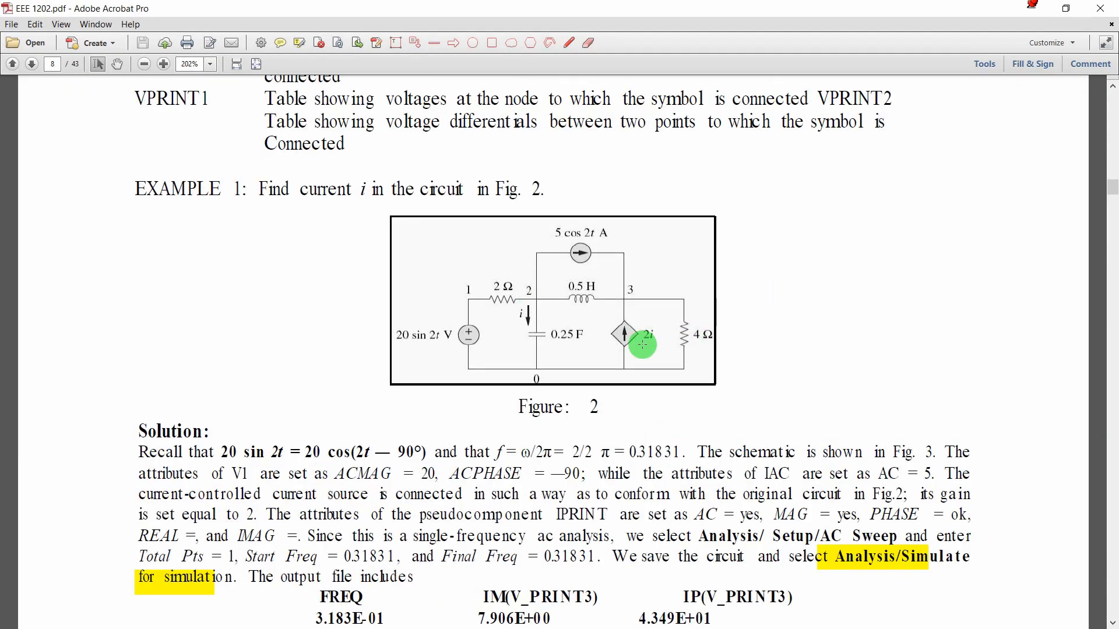
ctrl+scroll(642, 324, up, 2)
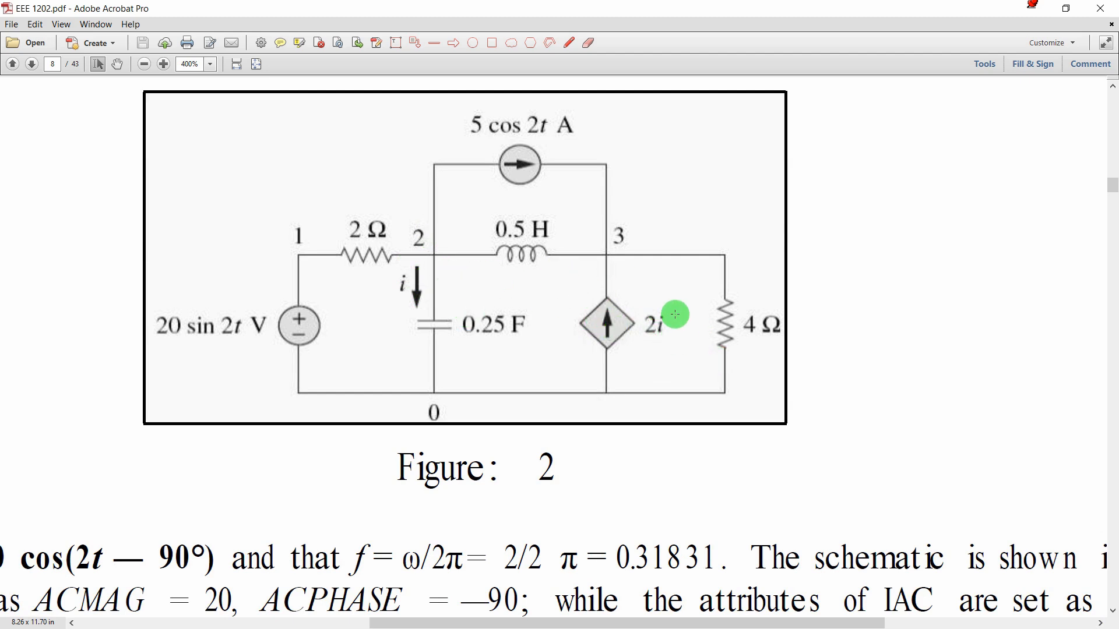
click(1066, 8)
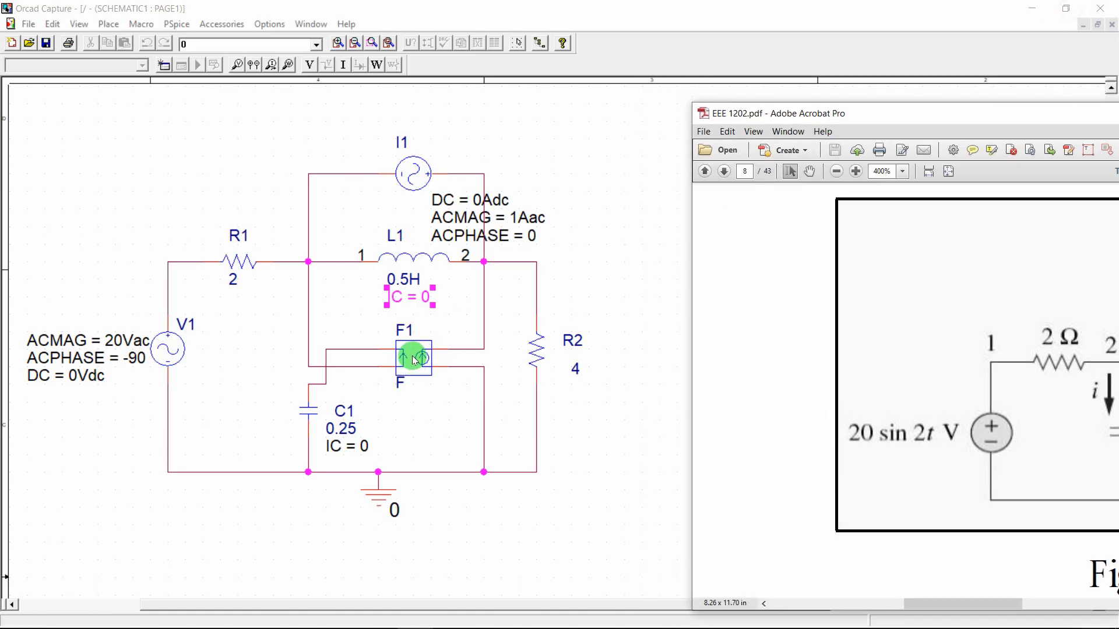
Set F1's GAIN property to display as Name and Value on the schematic
double_click(413, 358)
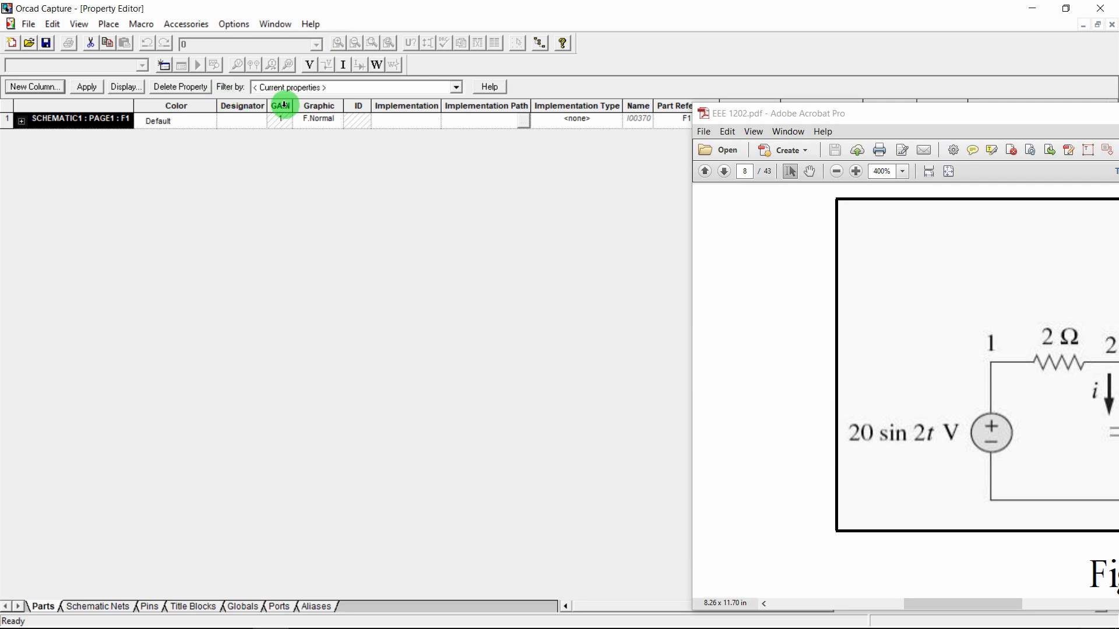
click(284, 123)
click(125, 86)
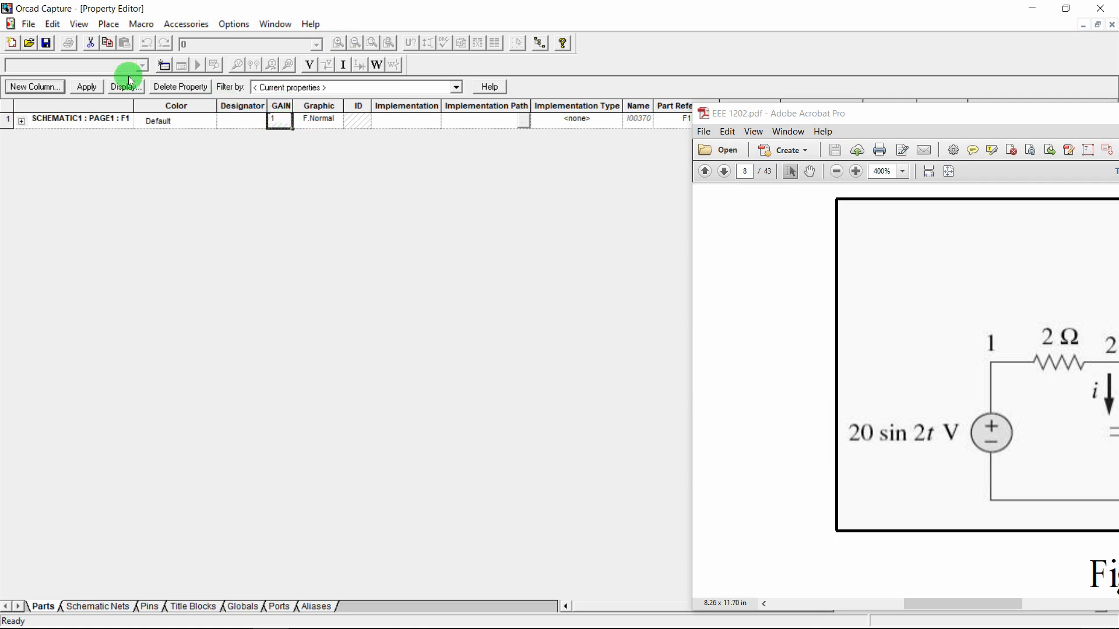
click(491, 342)
click(535, 399)
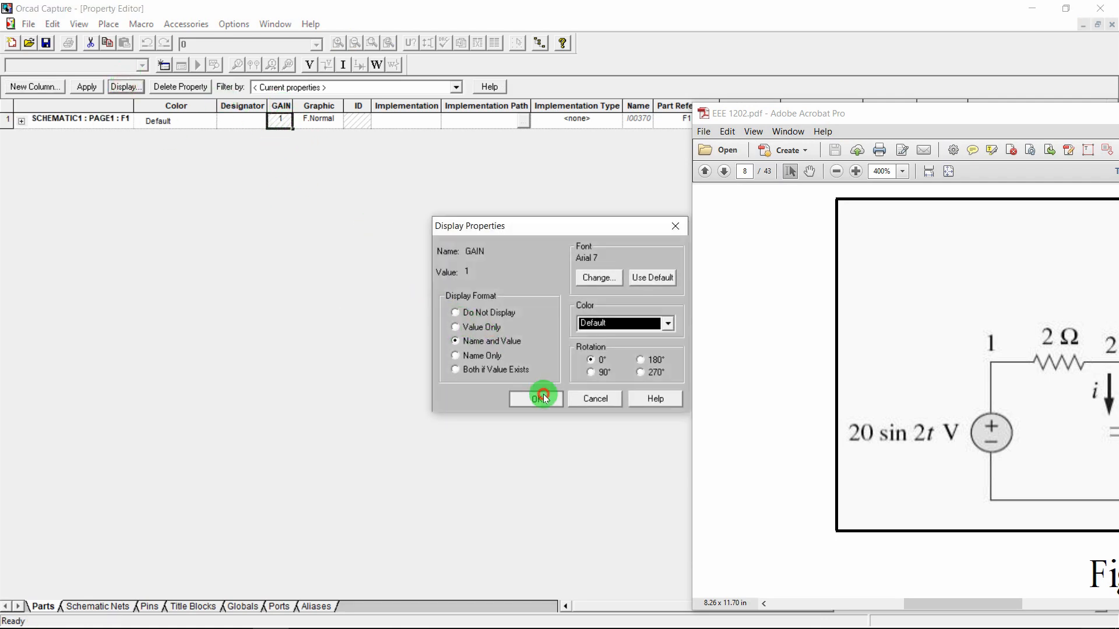
click(204, 93)
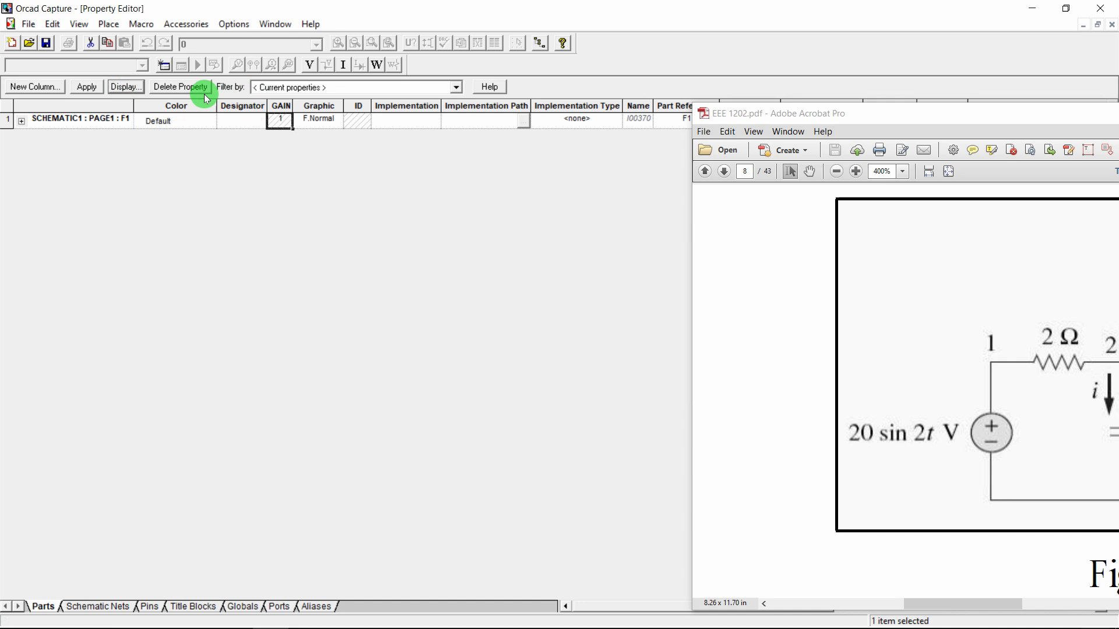
click(1112, 26)
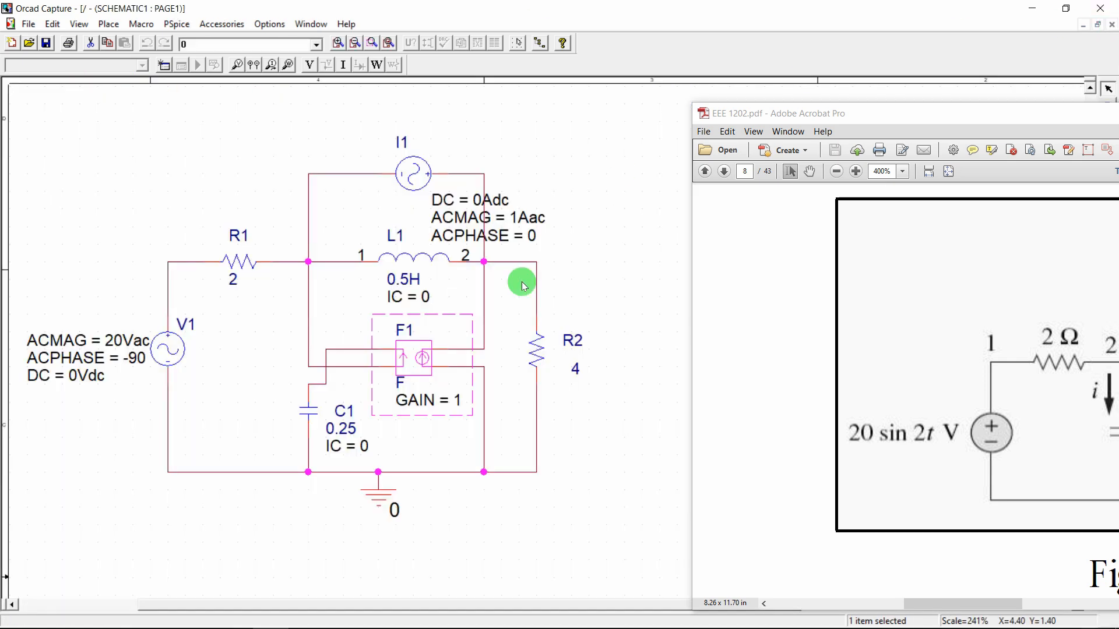
Change F1's GAIN label value to 2 and shift the PDF window left
click(416, 435)
double_click(424, 414)
text(2)
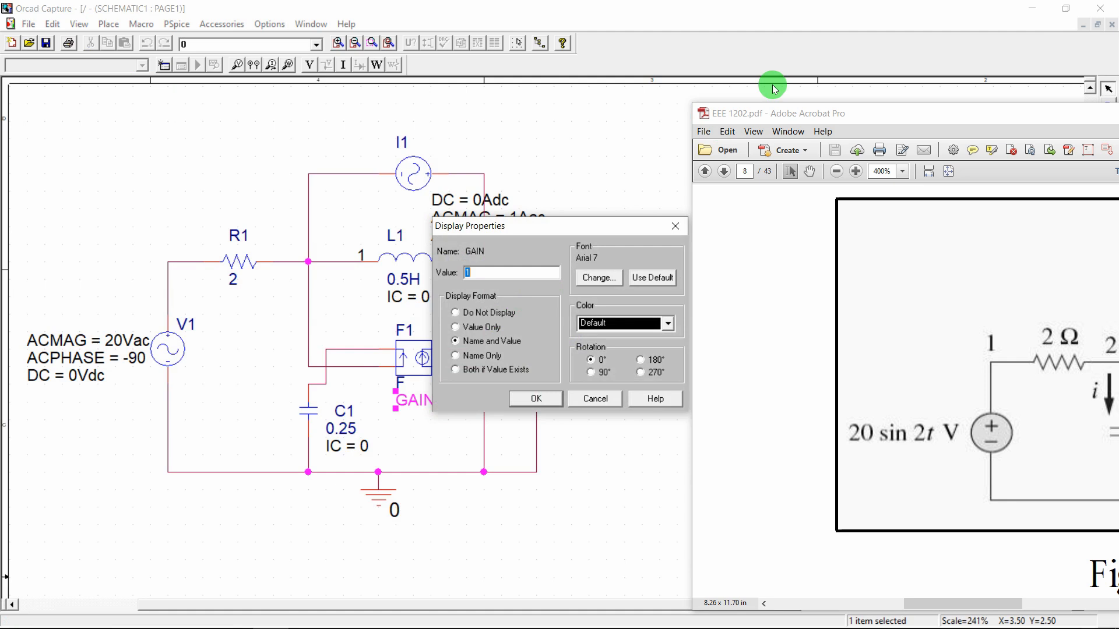
key(Return)
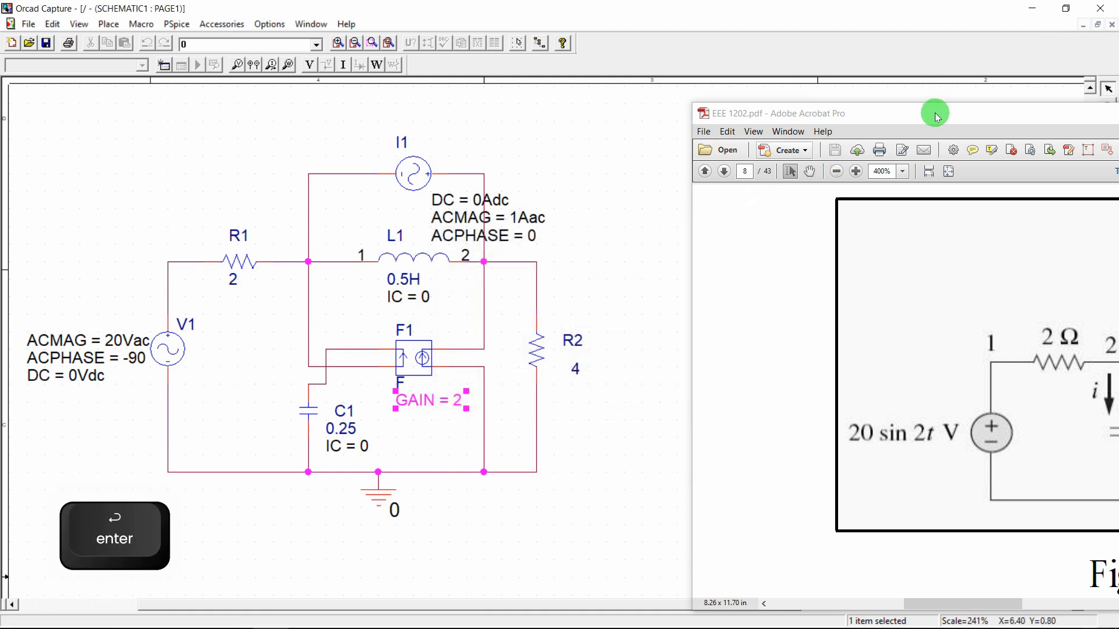
drag(936, 112, 671, 118)
Compare against Figure 2, then minimize the PDF to view the schematic alone
scroll(824, 352, right, 8)
scroll(824, 352, left, 4)
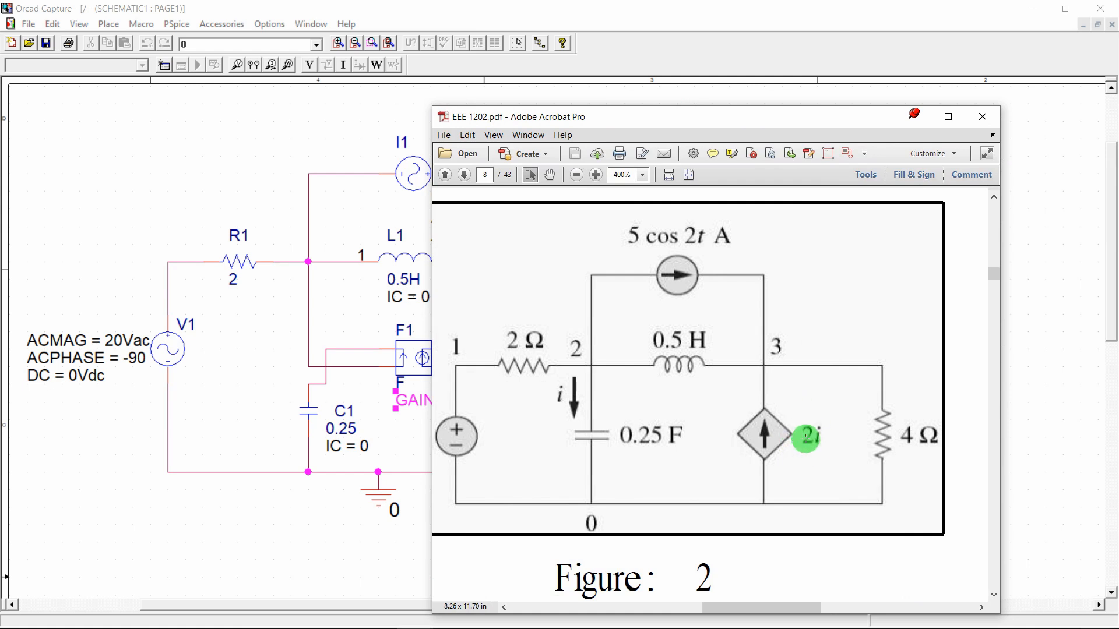
scroll(770, 420, left, 4)
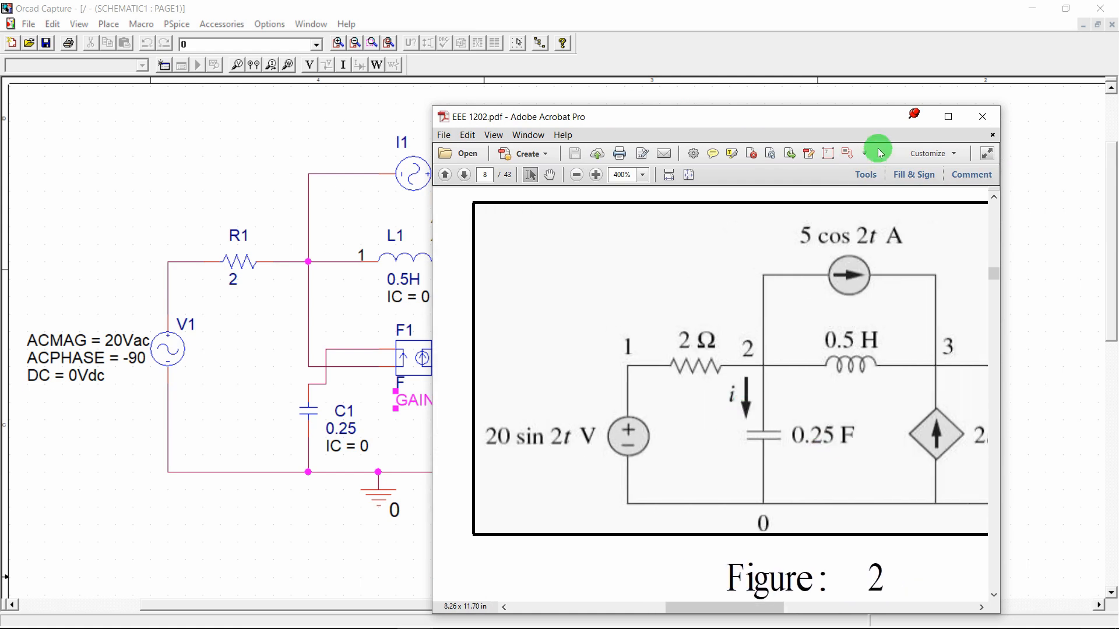
click(912, 119)
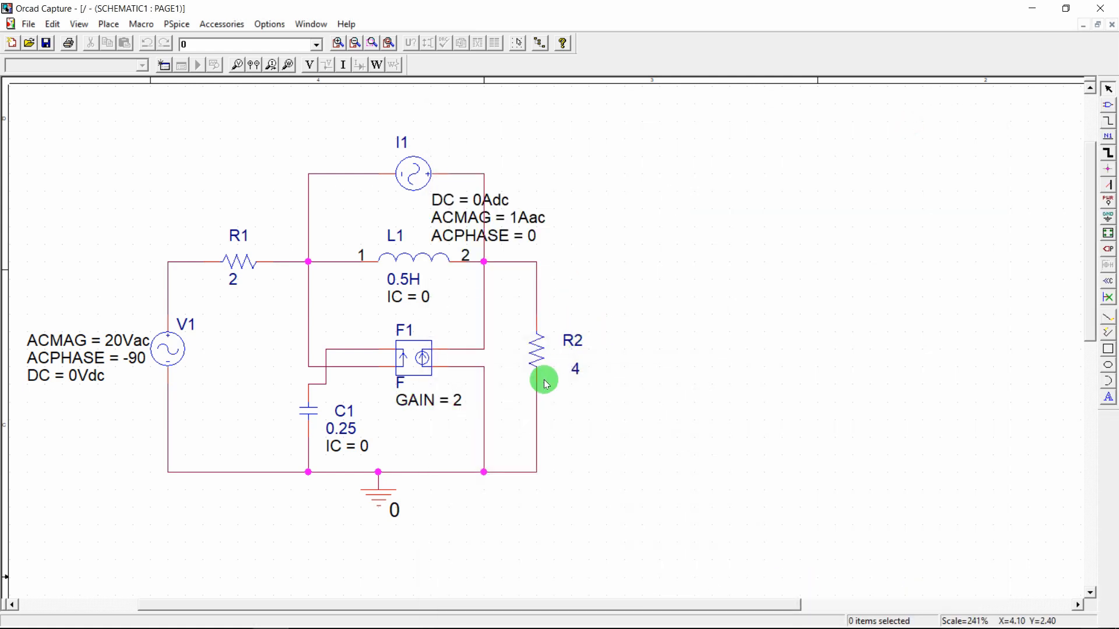
drag(476, 614, 387, 594)
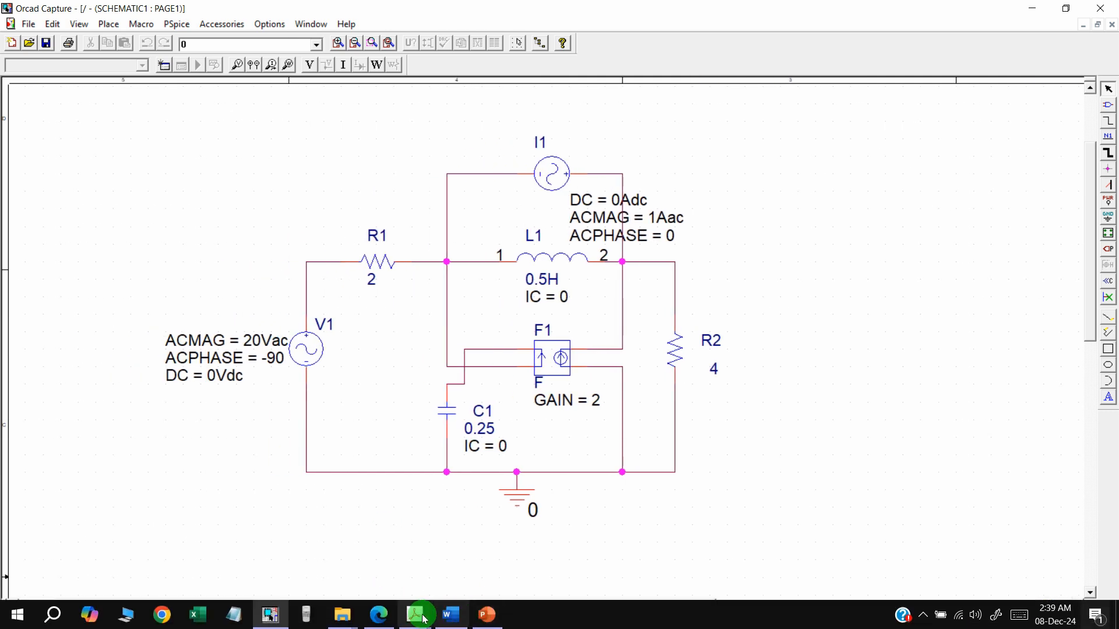
Reopen the Figure 2 PDF full-screen to recheck it, then minimize it again
mouse_move(414, 615)
click(366, 546)
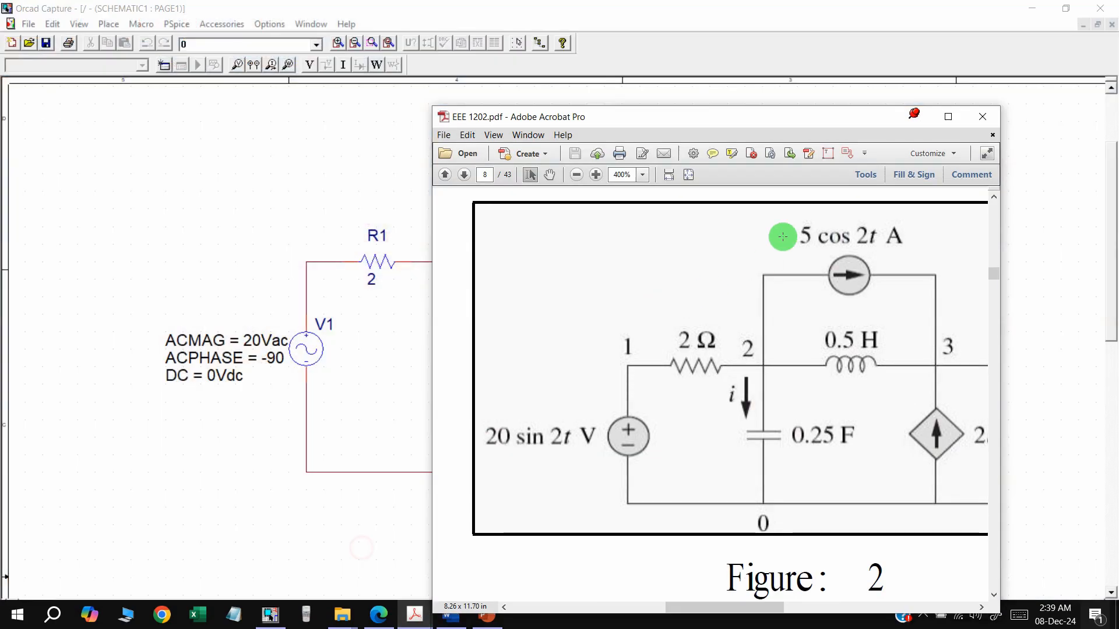
click(948, 116)
ctrl+scroll(494, 258, down, 2)
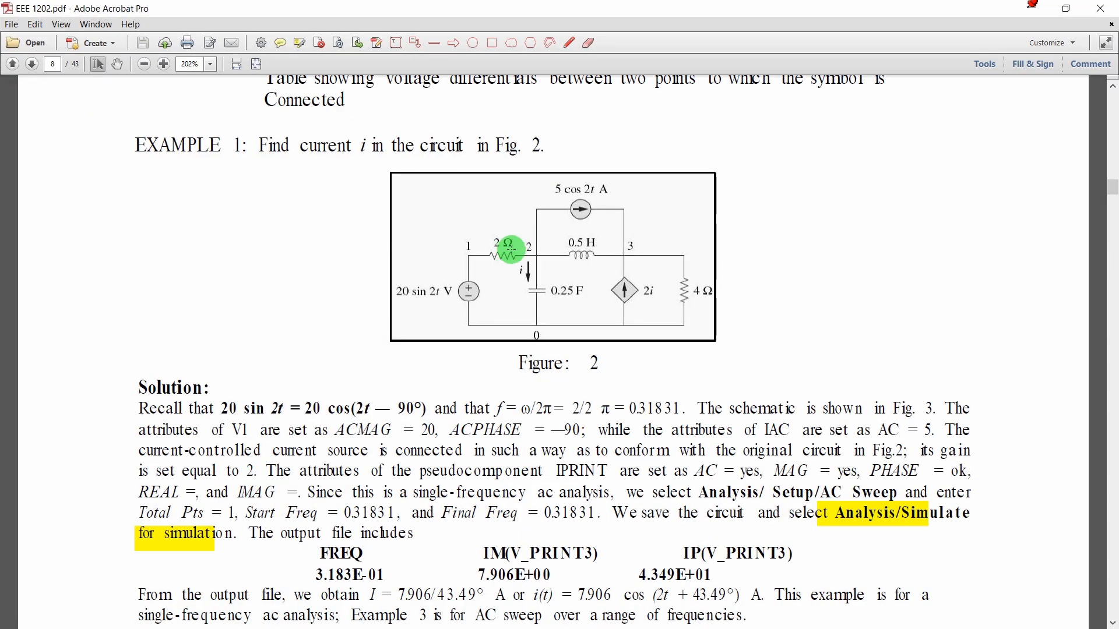
scroll(568, 241, down, 5)
scroll(569, 241, up, 5)
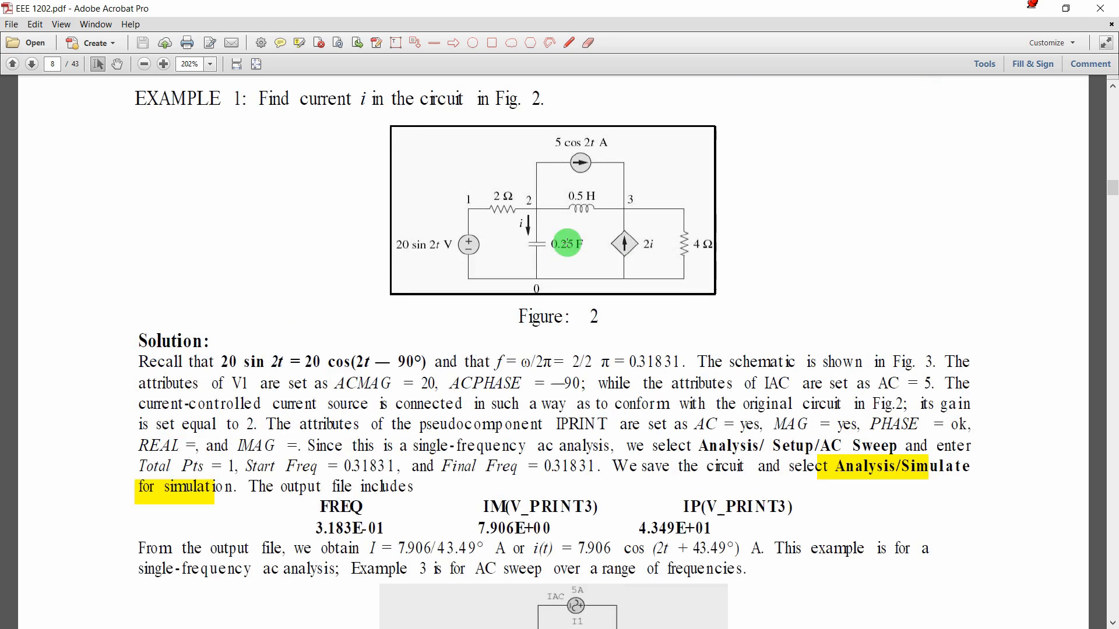
click(1040, 13)
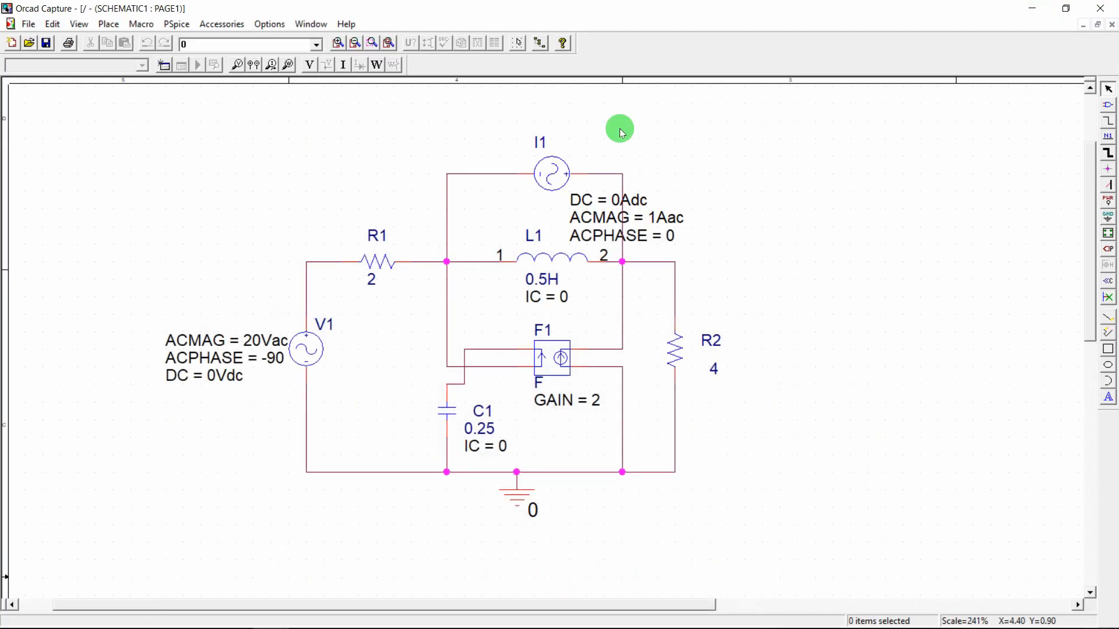
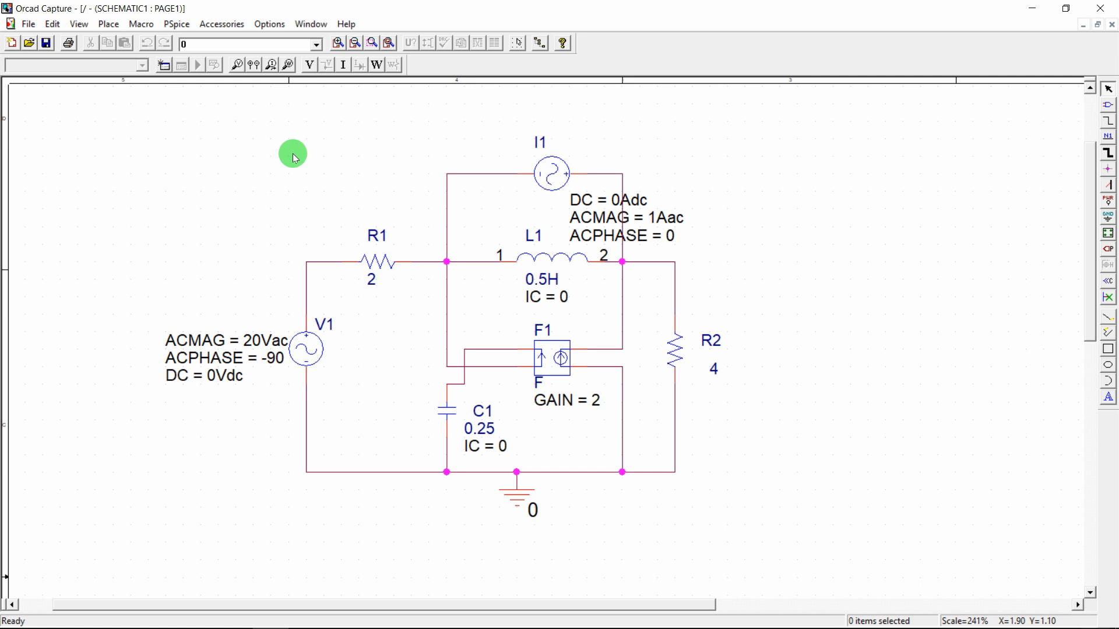
Raise the I1 source, align its ACMAG and ACPHASE labels, and shift its return wire to the R2 node
click(553, 172)
drag(552, 172, 527, 200)
click(748, 165)
click(672, 194)
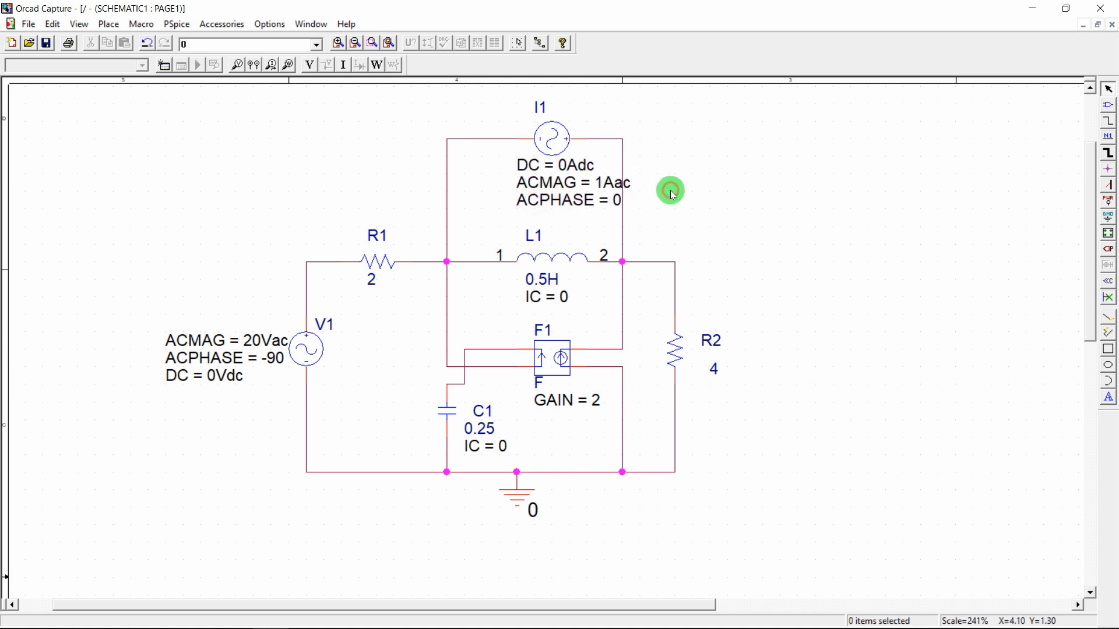
drag(623, 213, 635, 212)
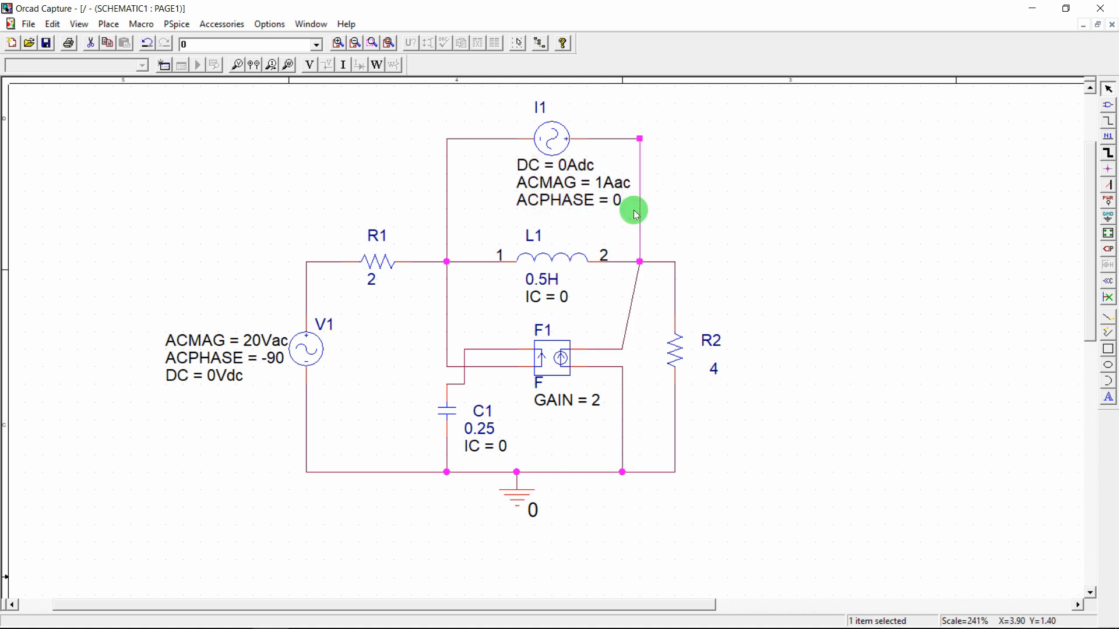
click(693, 204)
Place VPRINT1 voltage markers at R1's right node and L1's pin-2 node
text(pvp)
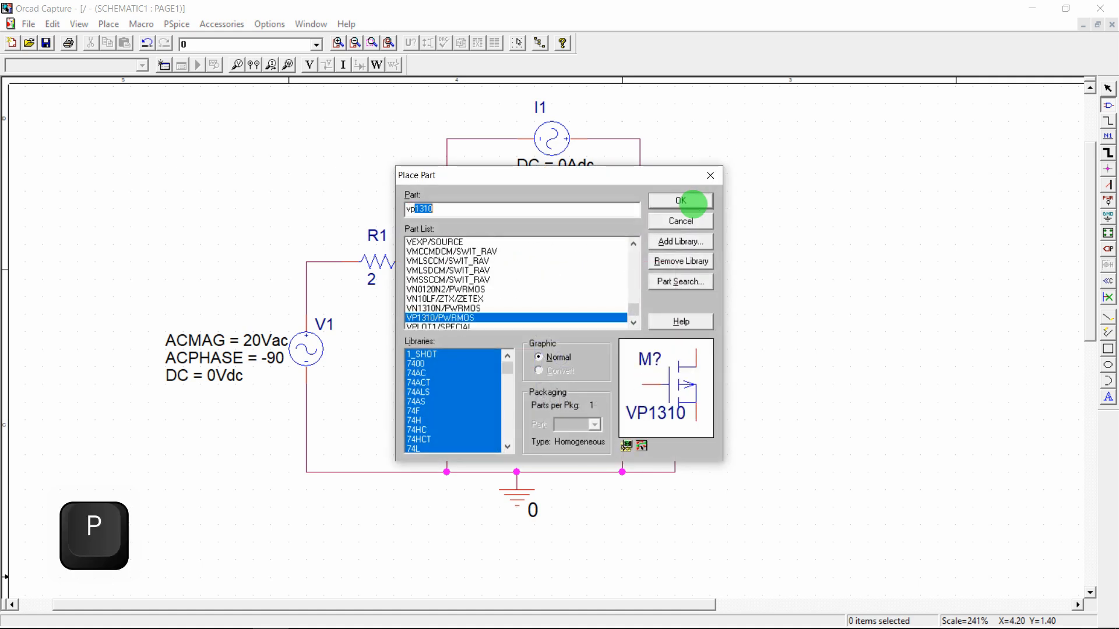
text(rint)
click(694, 204)
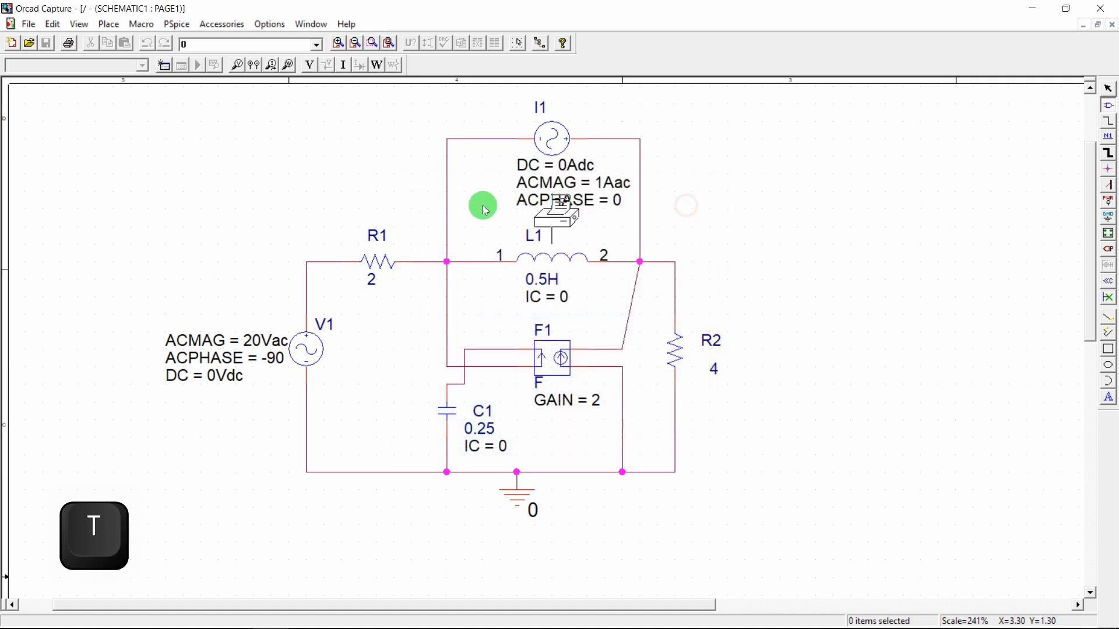
click(403, 208)
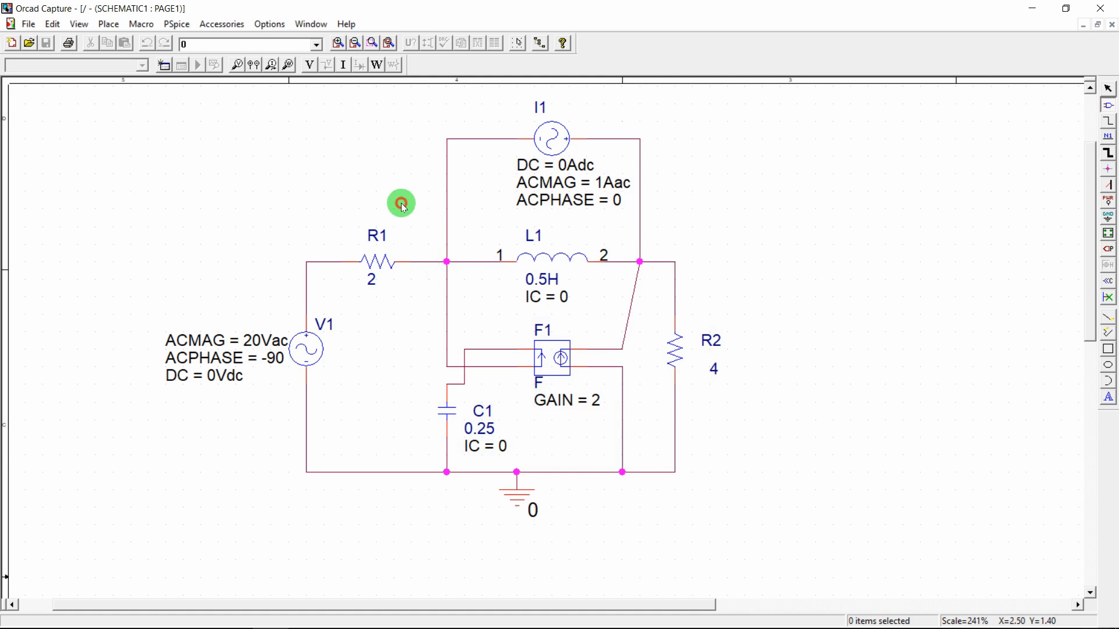
click(643, 217)
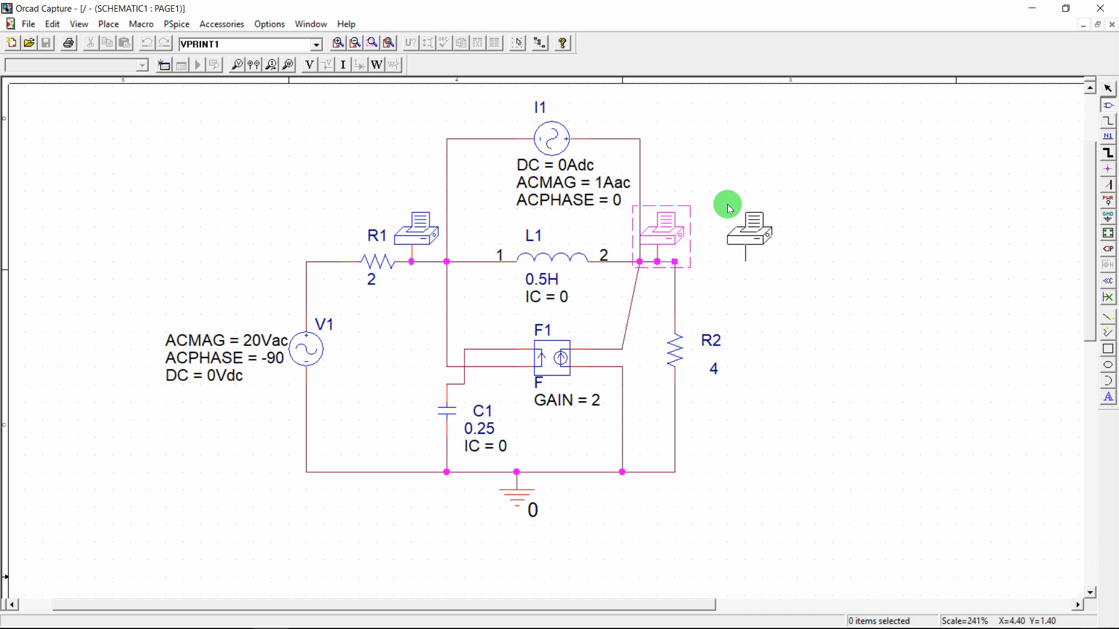
key(Escape)
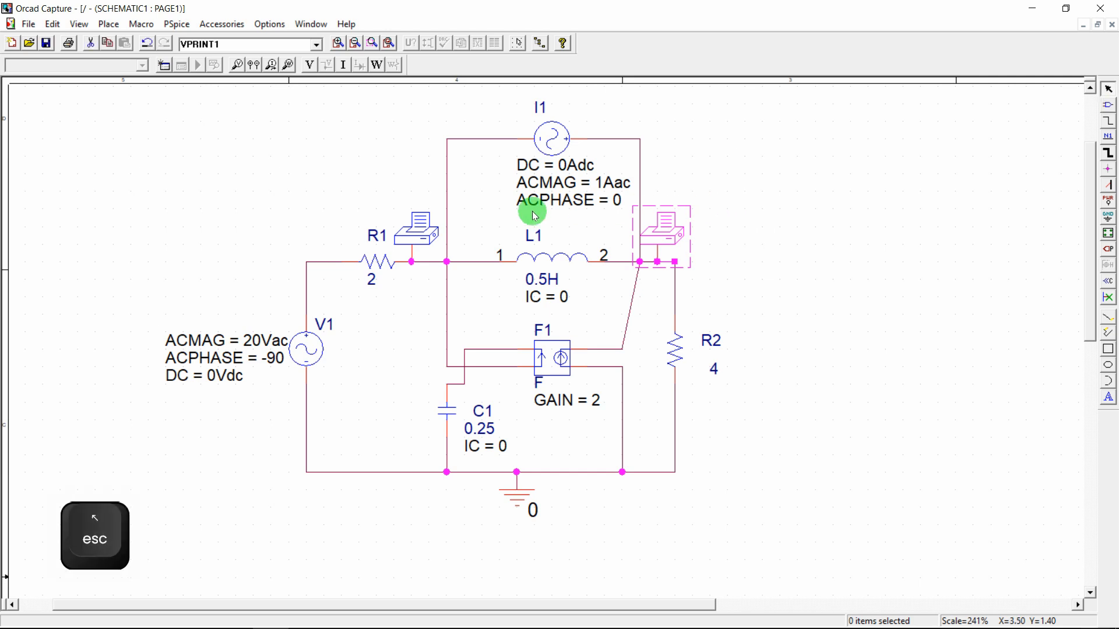
click(376, 196)
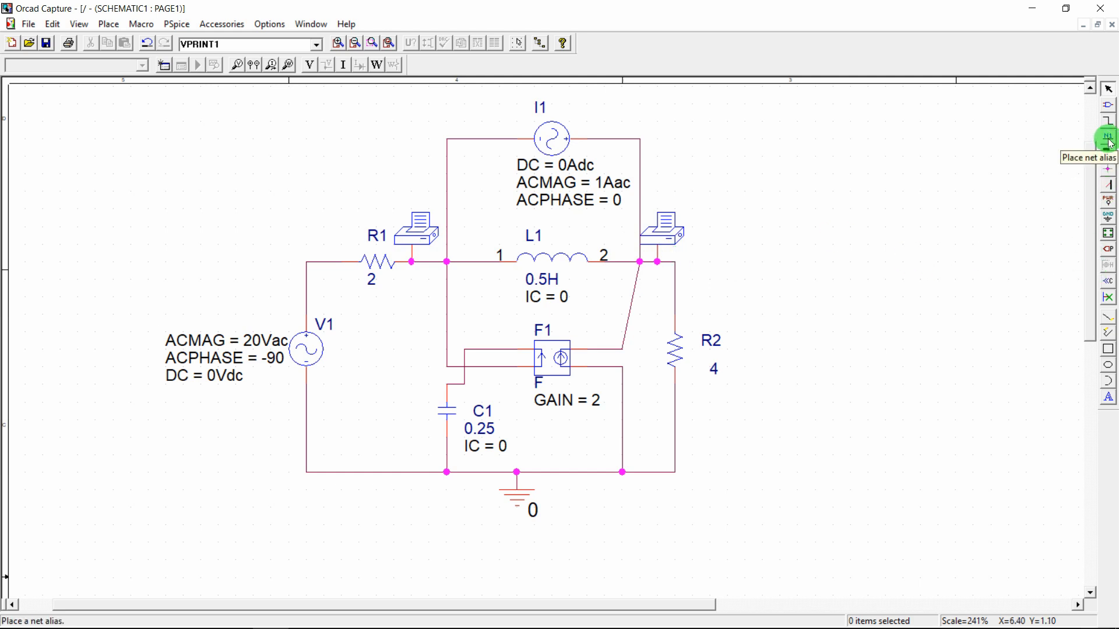
Add net aliases Node_R1 on the wire beside R1 and Node_R2 on the wire above R2
key(super+plus)
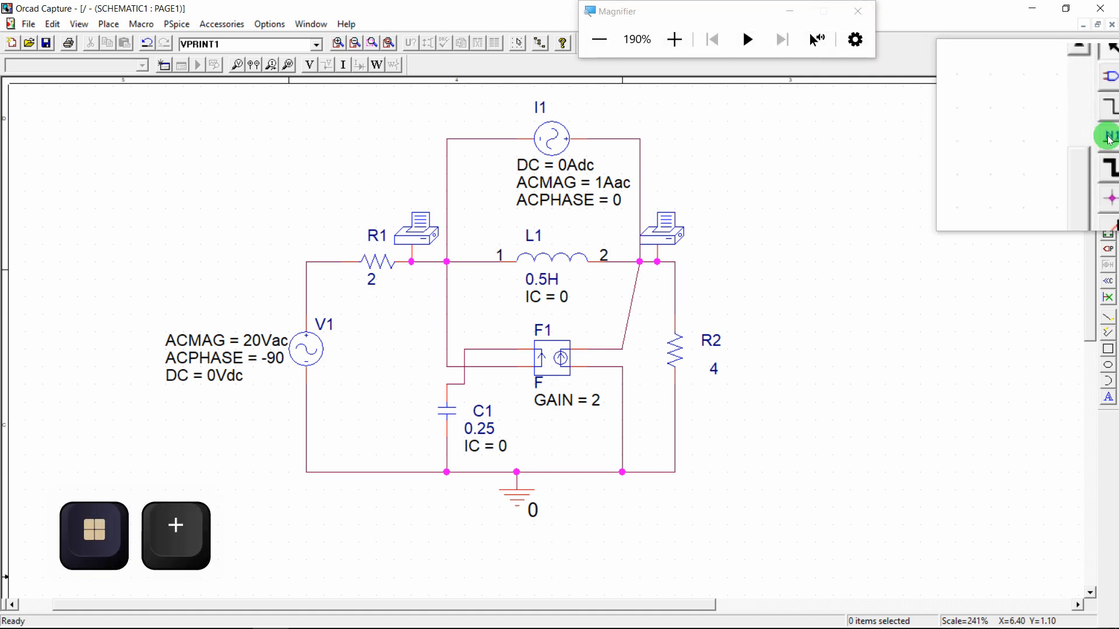
click(1109, 138)
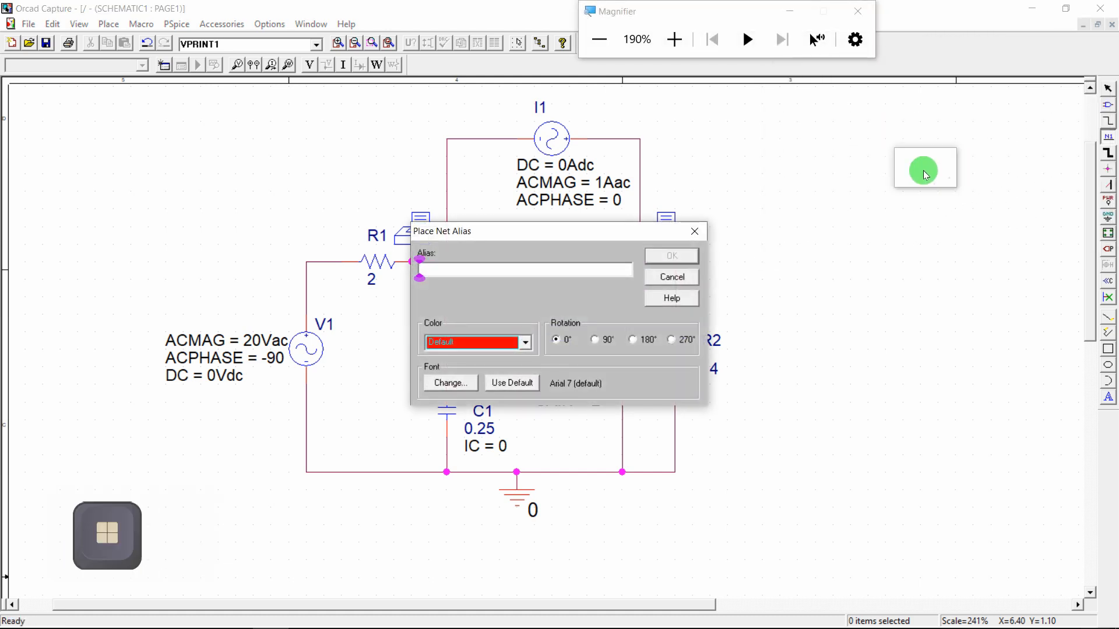
key(super+Escape)
key(shift)
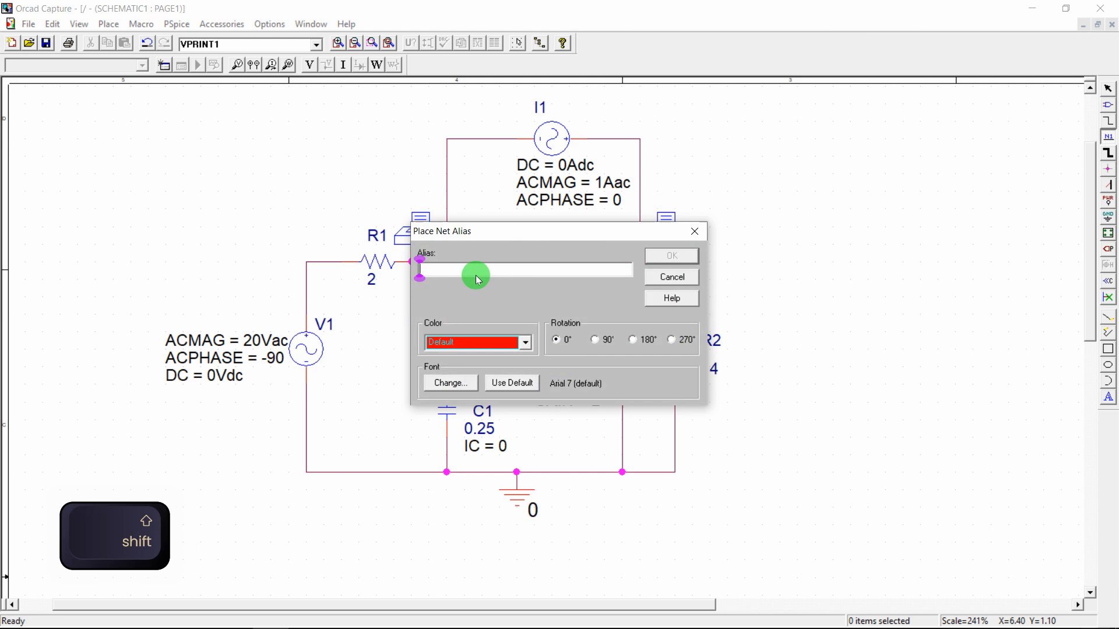
text(Node)
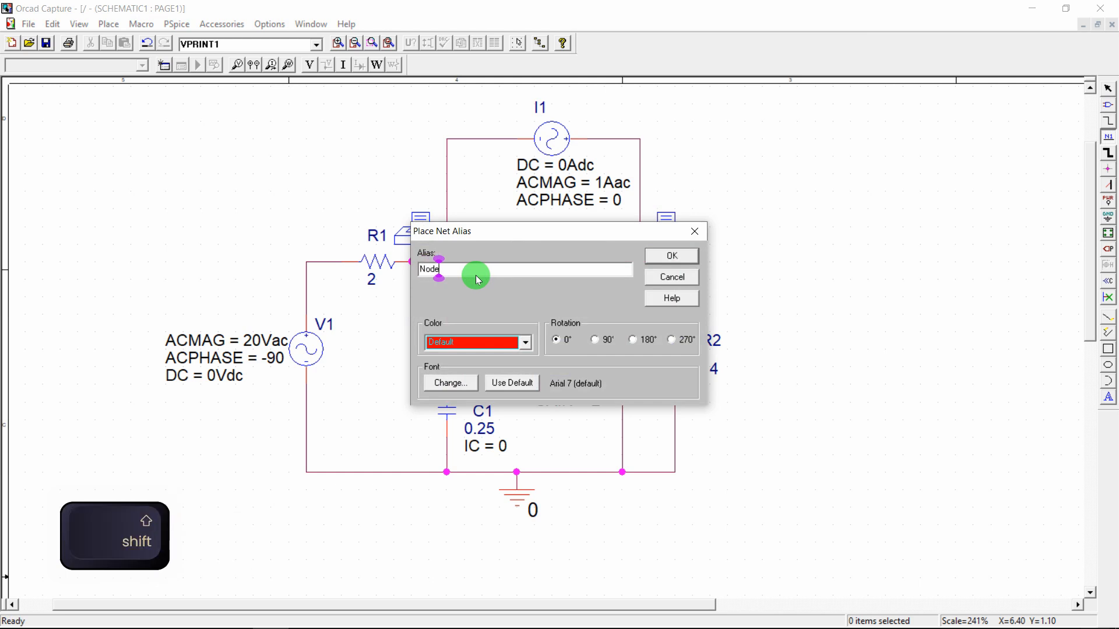
text(_1)
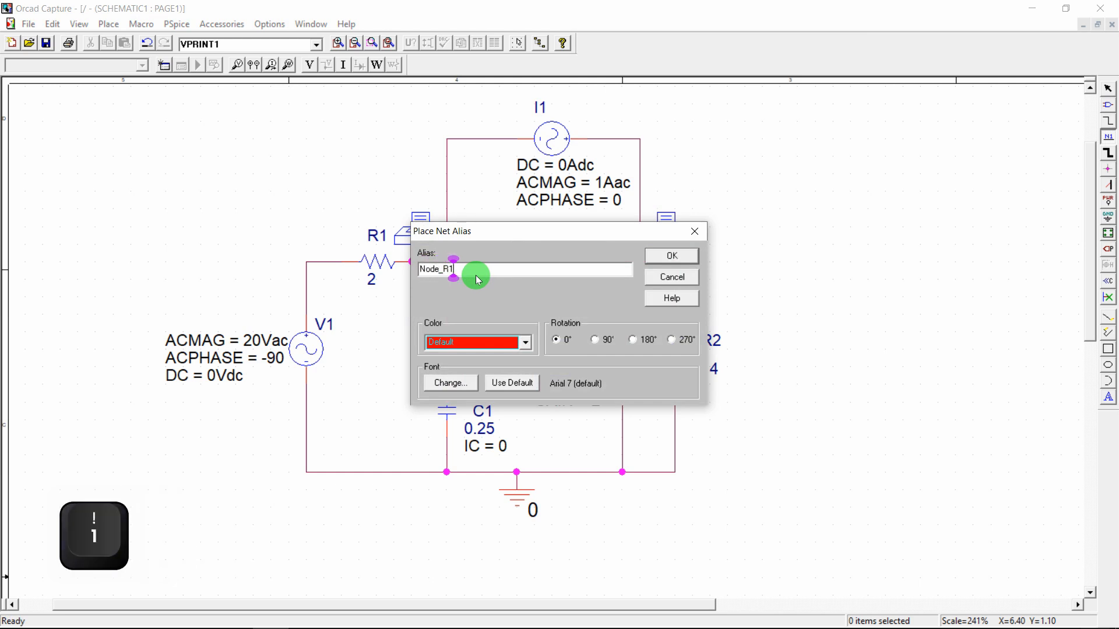
click(659, 257)
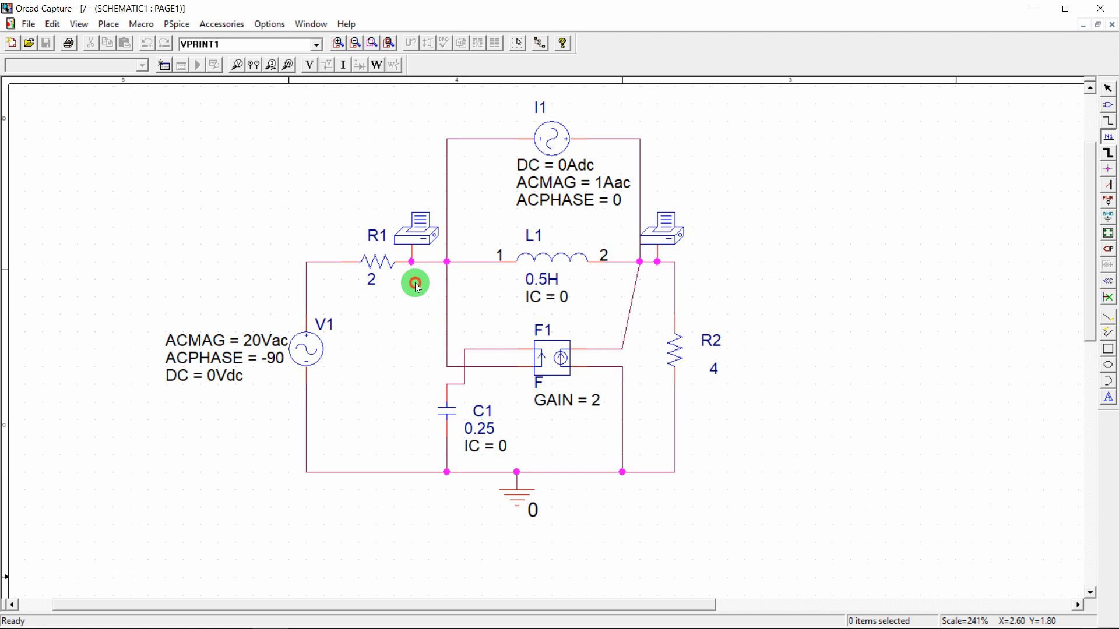
click(430, 261)
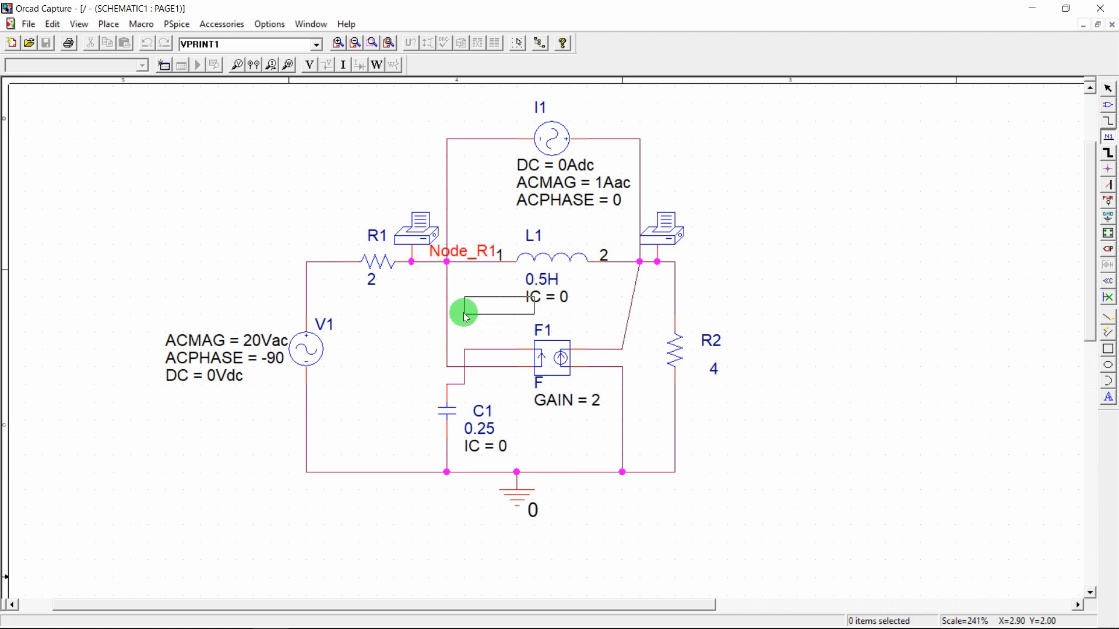
click(655, 263)
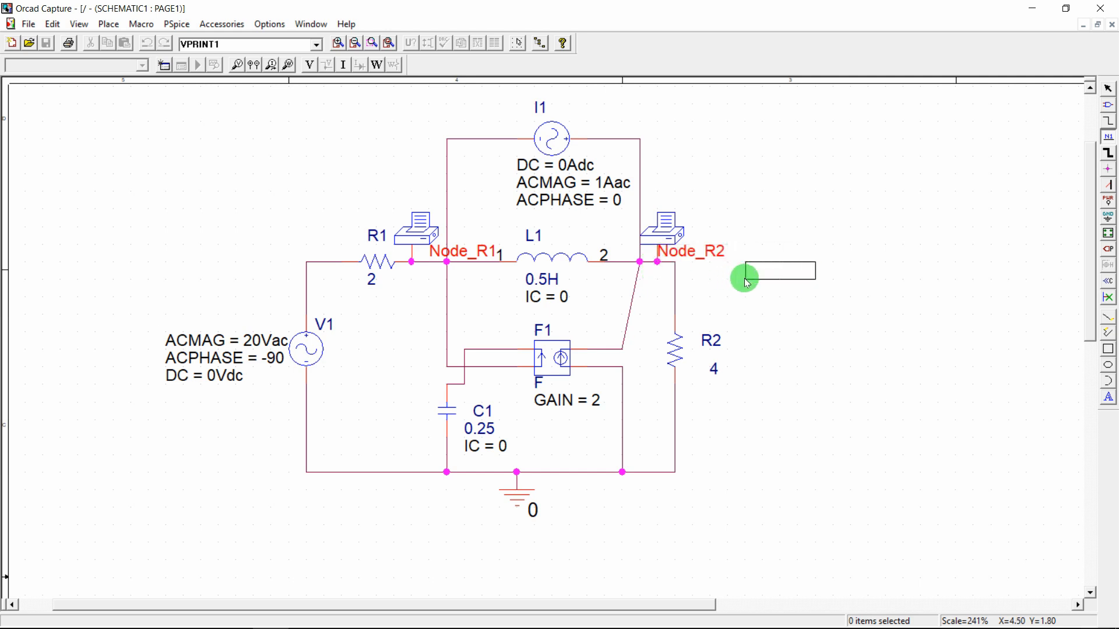
key(Escape)
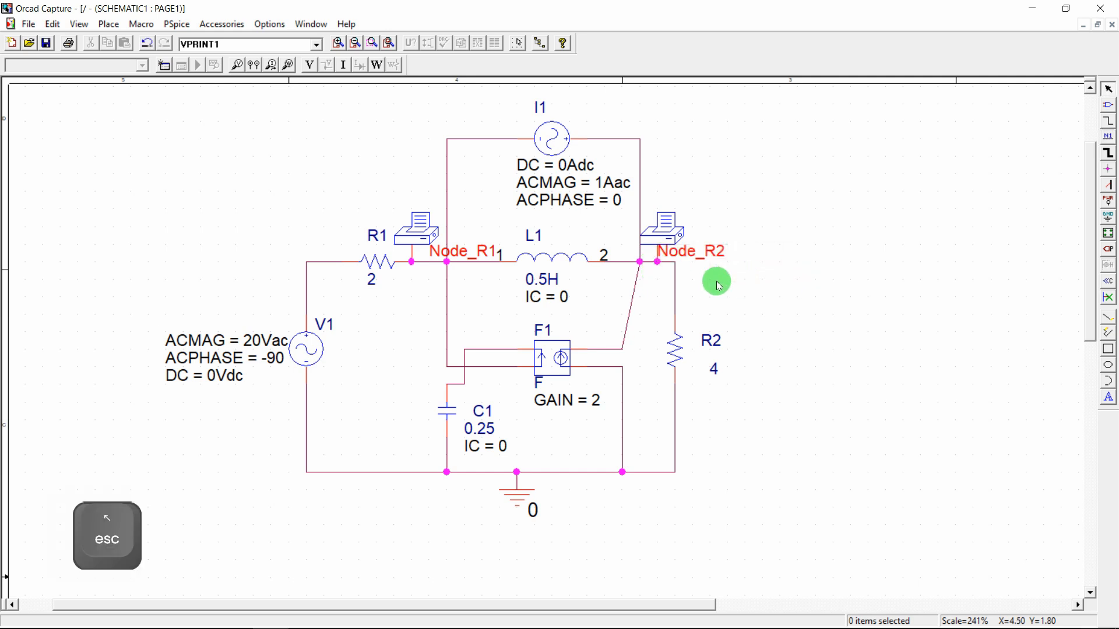
Reposition the Node_R1 and Node_R2 labels so both sit above the wire
drag(674, 234, 675, 215)
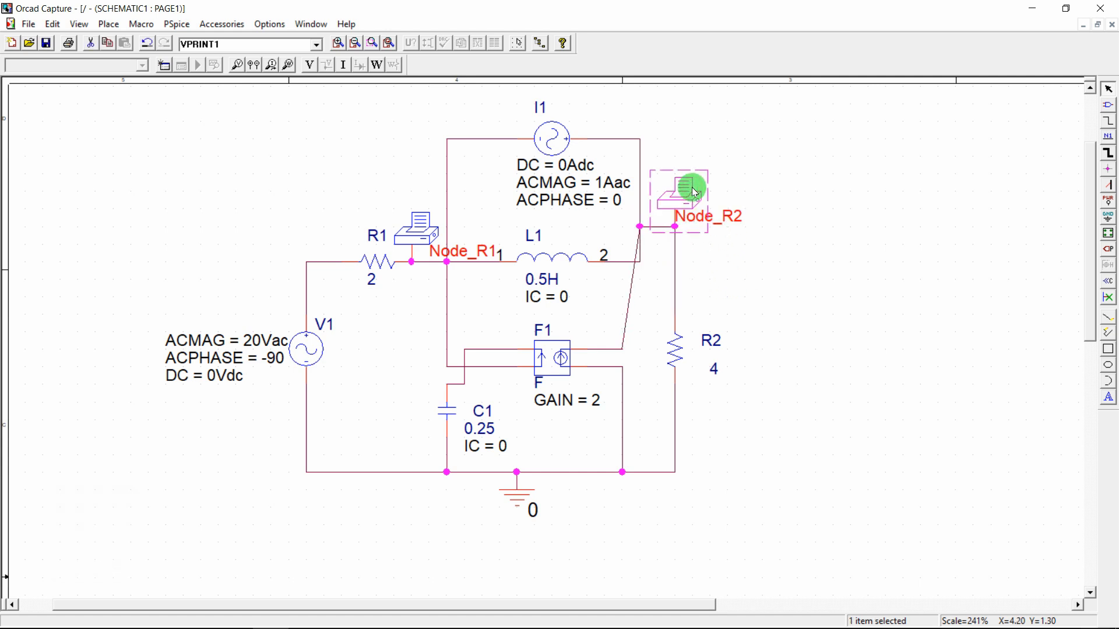
key(ctrl+z)
key(ctrl+z)
click(411, 231)
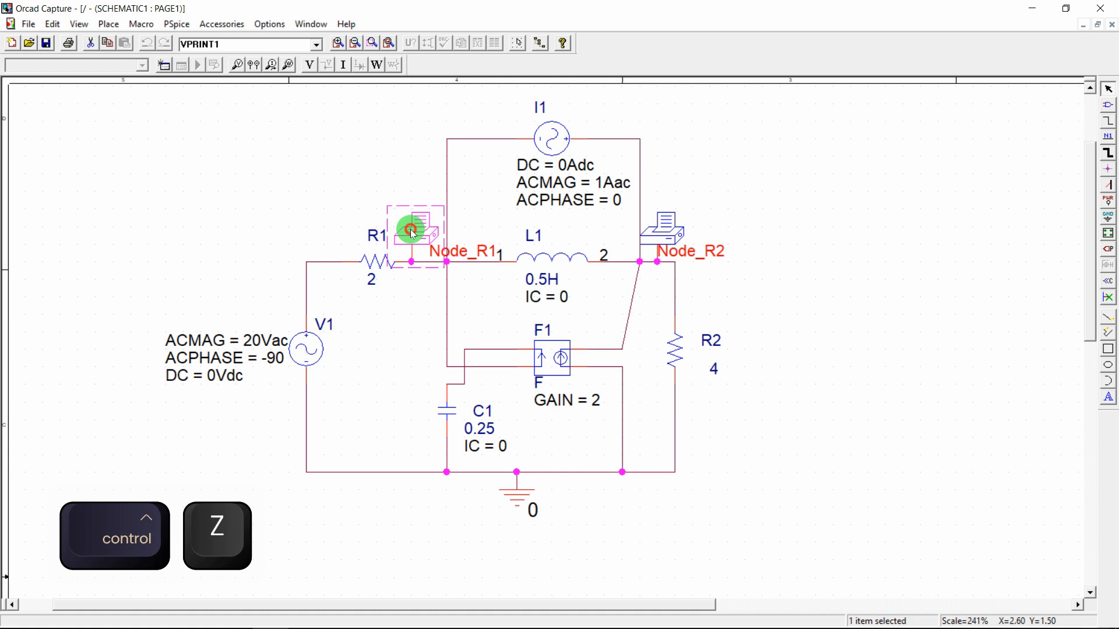
drag(708, 251, 725, 253)
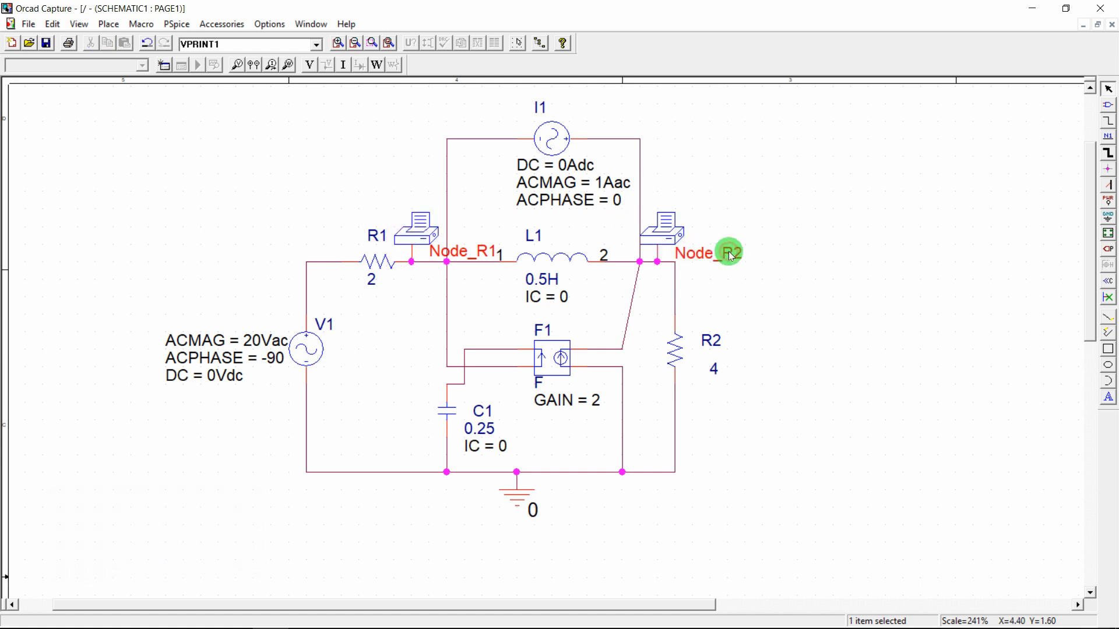
mouse_move(464, 252)
mouse_down()
mouse_move(455, 271)
mouse_move(472, 237)
mouse_up()
click(470, 320)
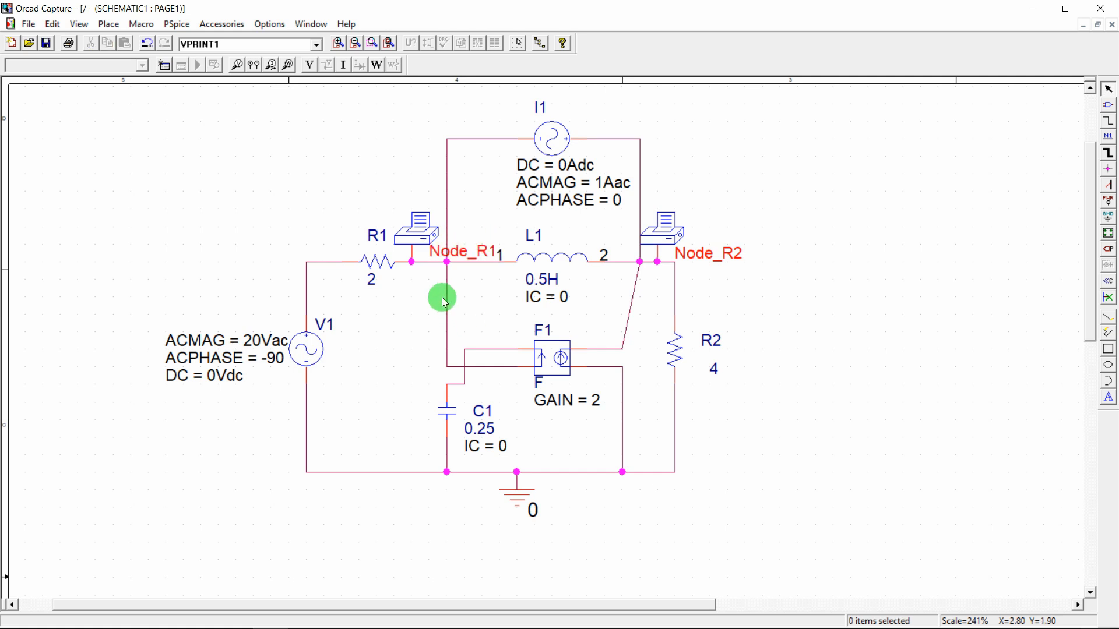
mouse_move(448, 615)
click(414, 615)
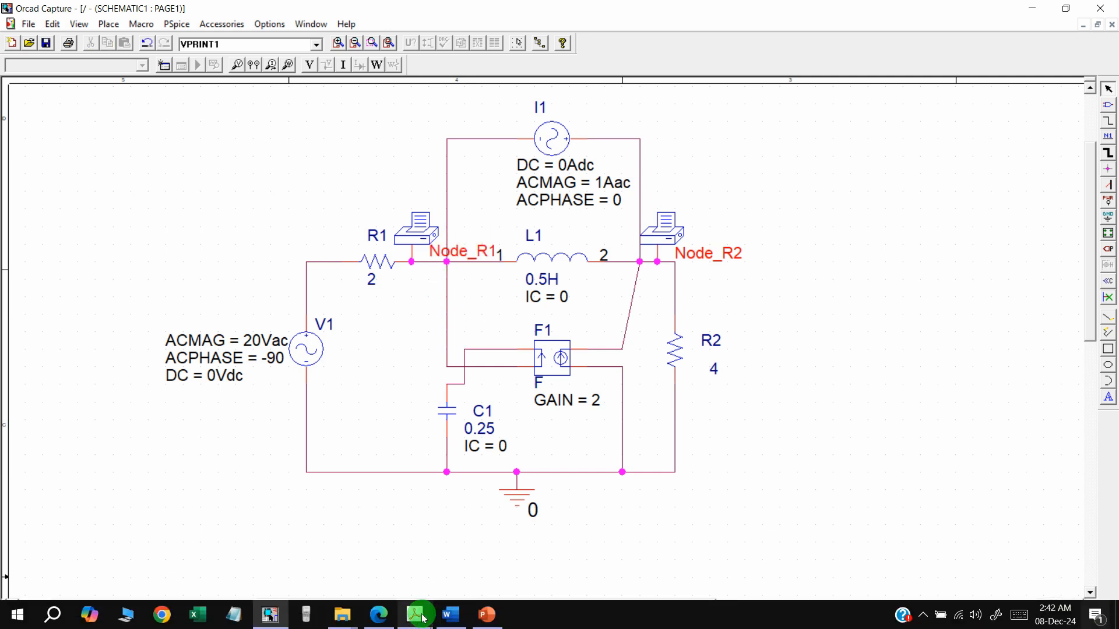
Place an IPRINT current marker just beside V1 and zoom in to inspect it
click(370, 568)
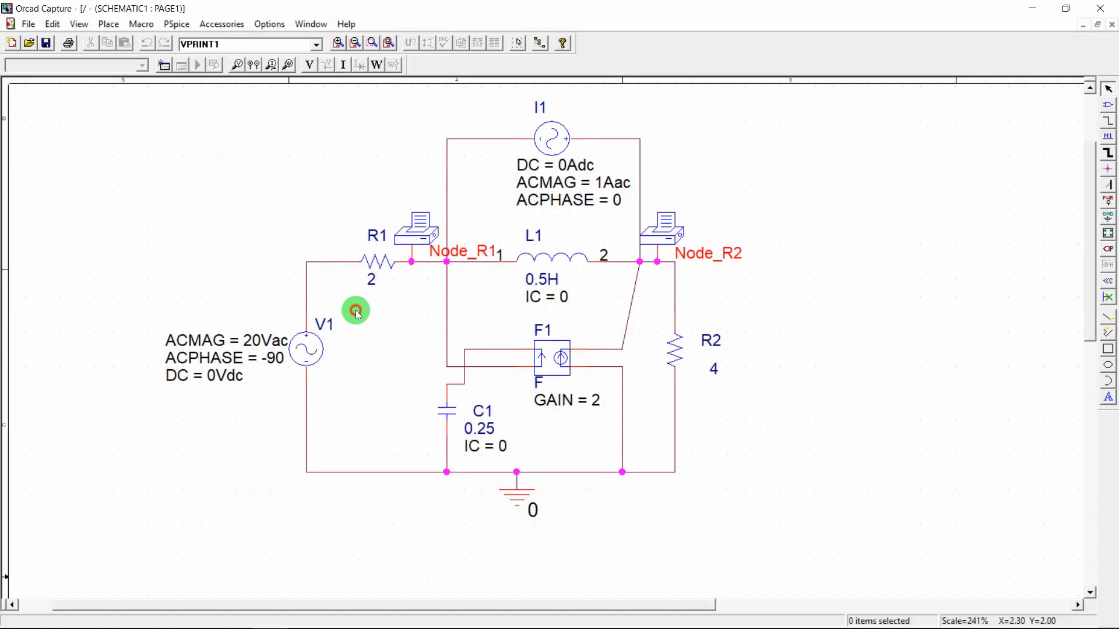
text(piprint)
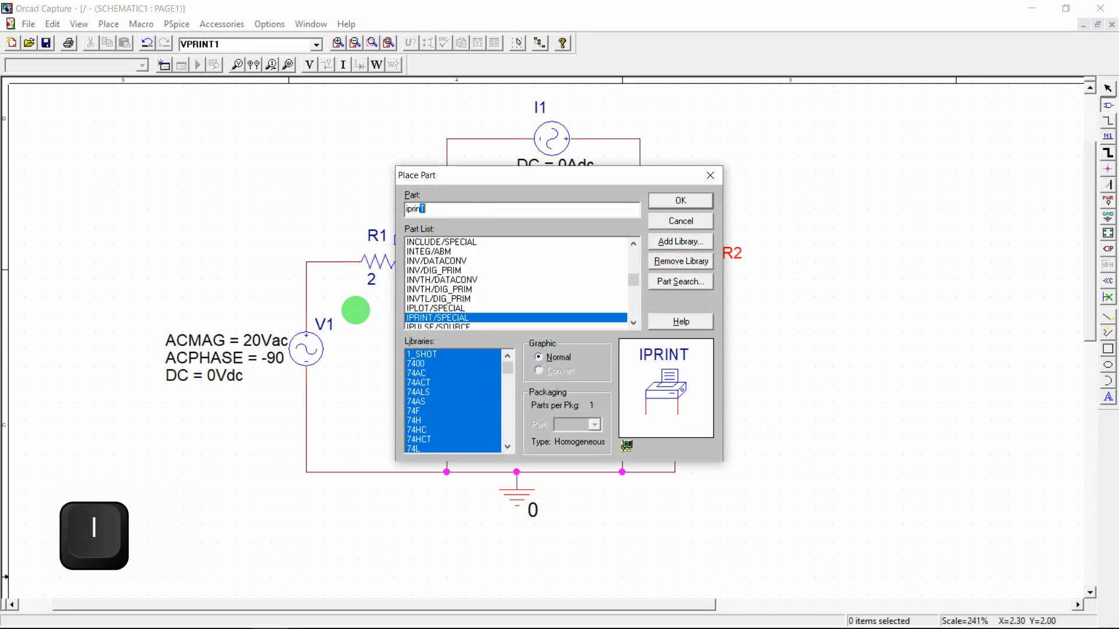
key(Return)
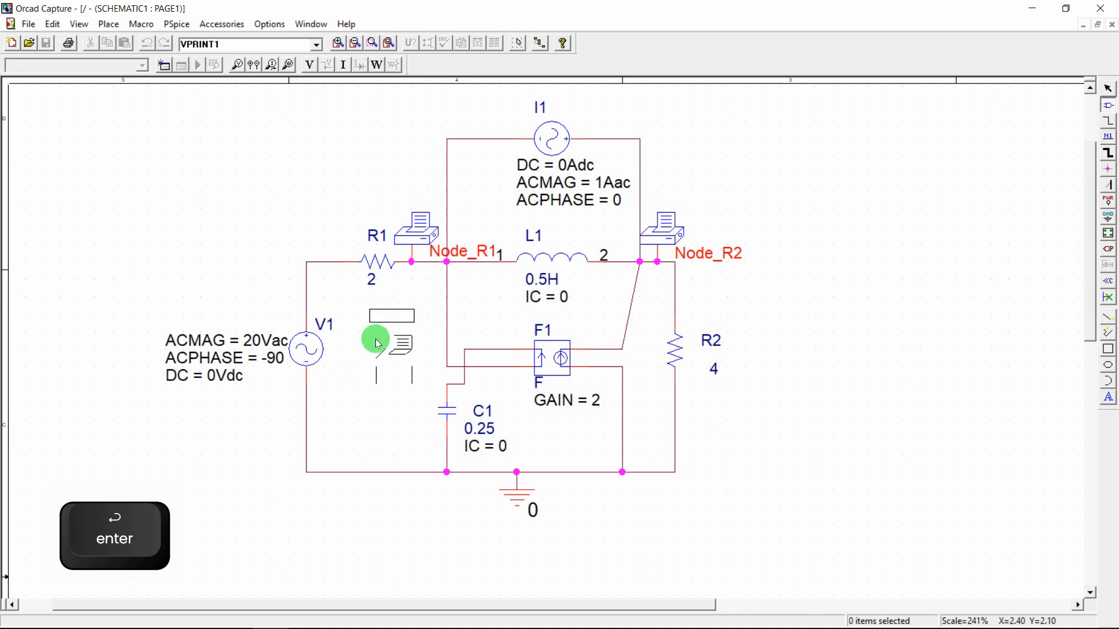
click(382, 368)
key(Escape)
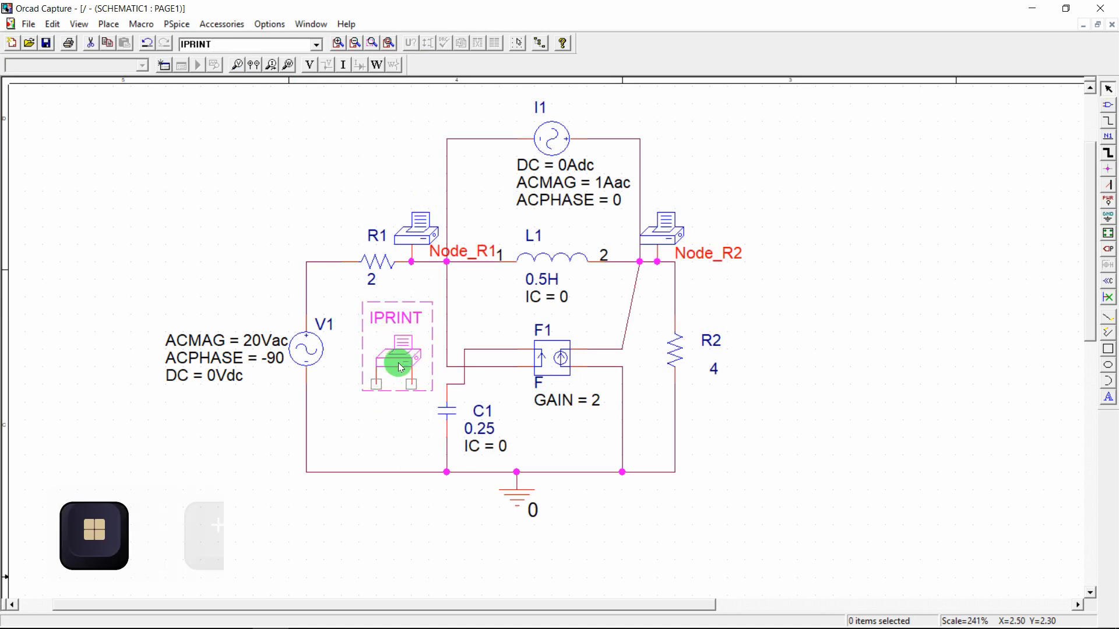
key(super+plus)
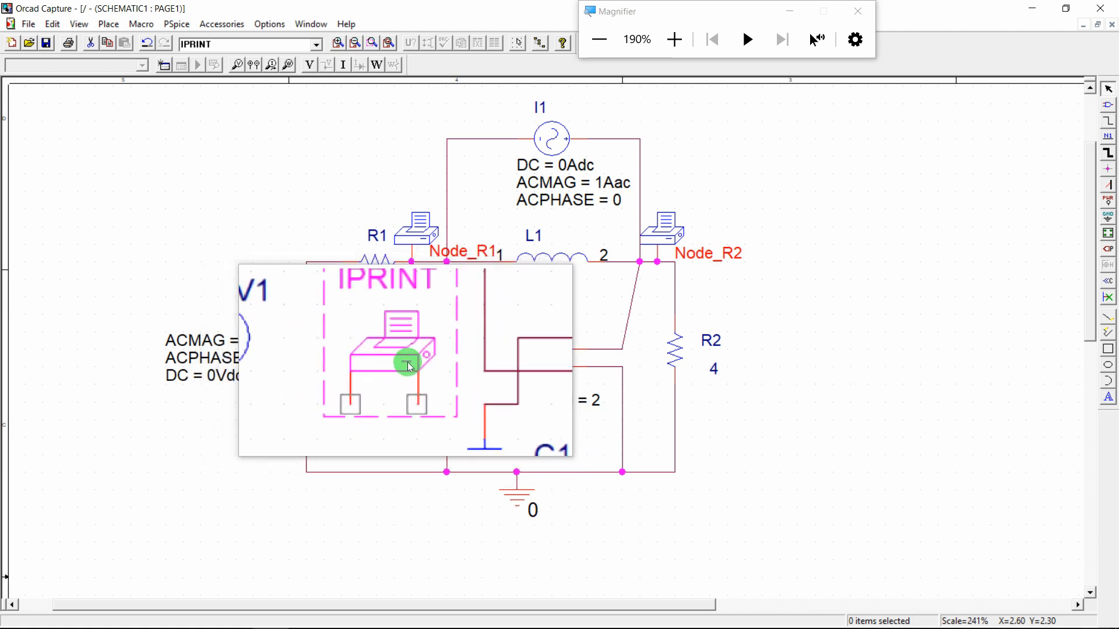
key(super+Escape)
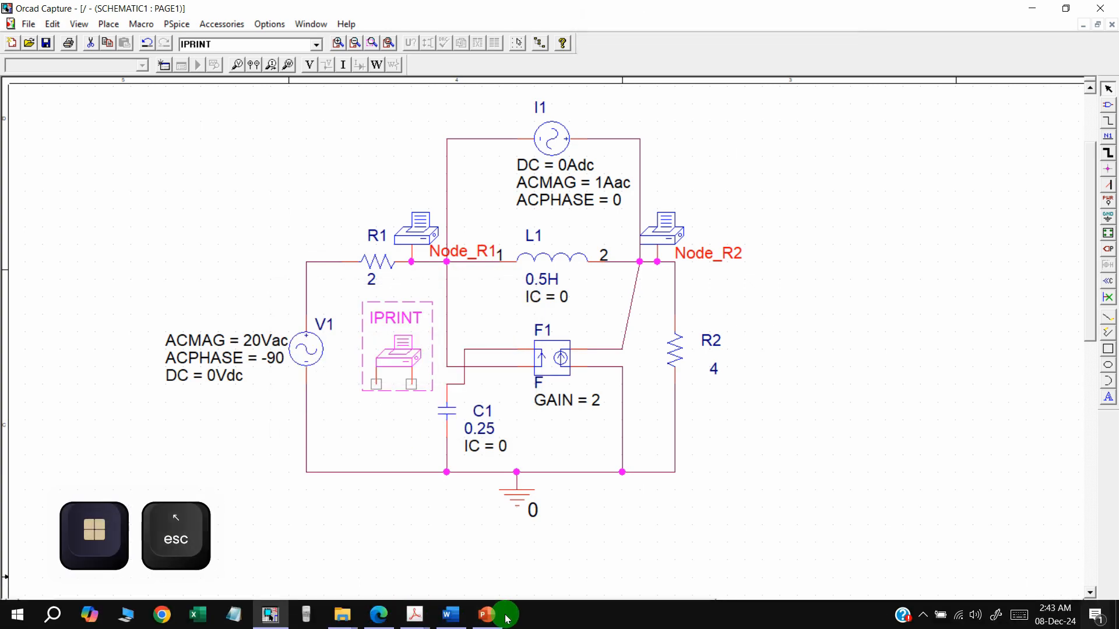
Check the Fig. 2 solution's 7.906 A at 43.49°, then minimize the PDF
mouse_move(411, 619)
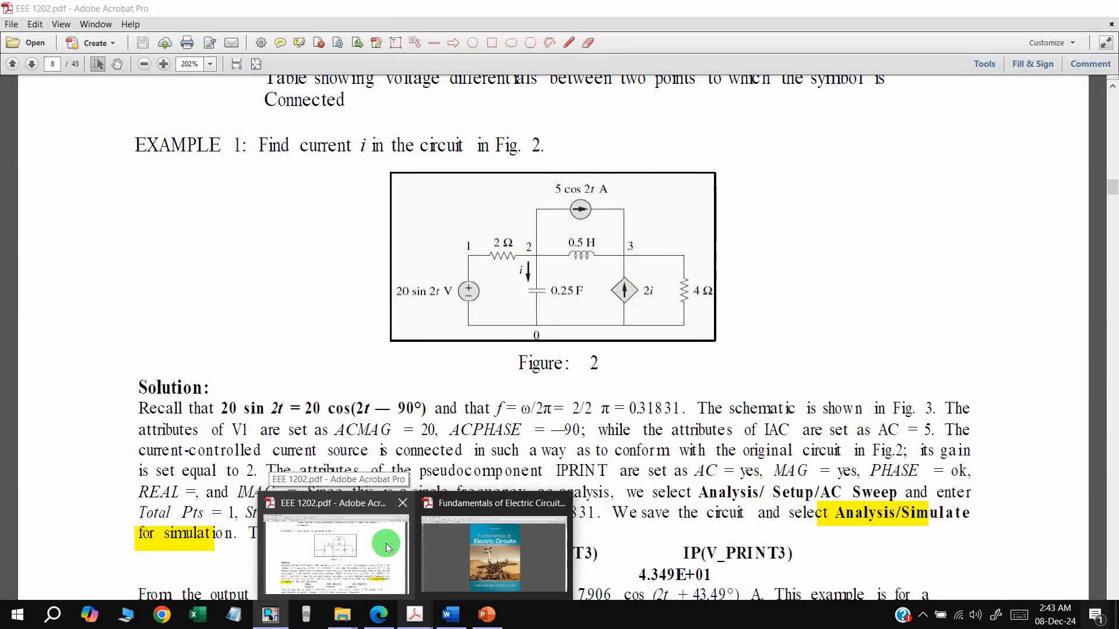
click(338, 553)
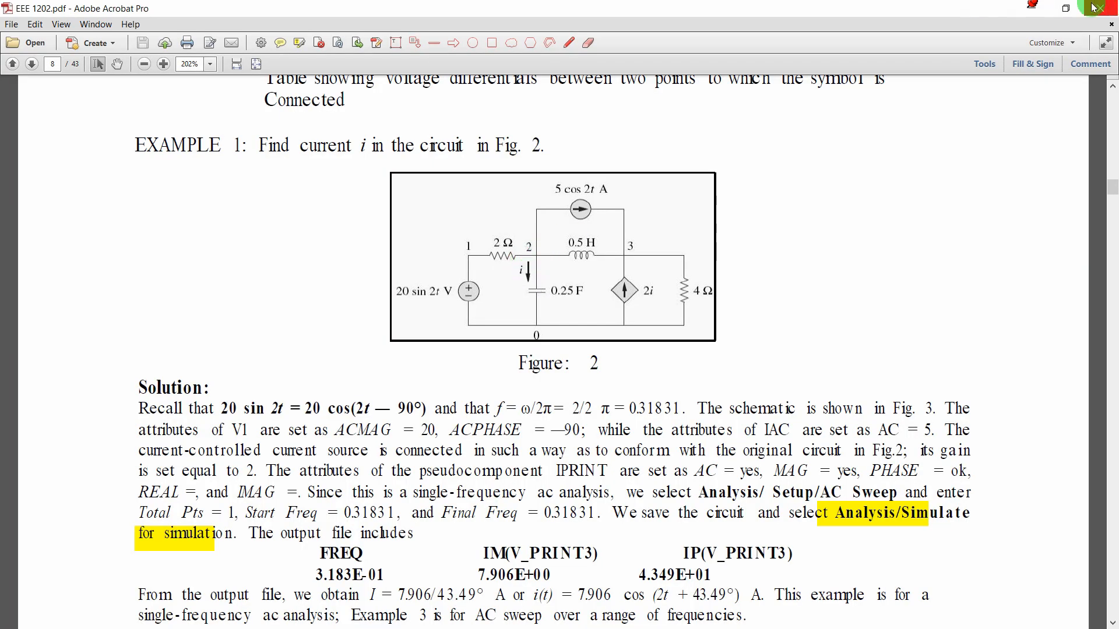
click(1032, 8)
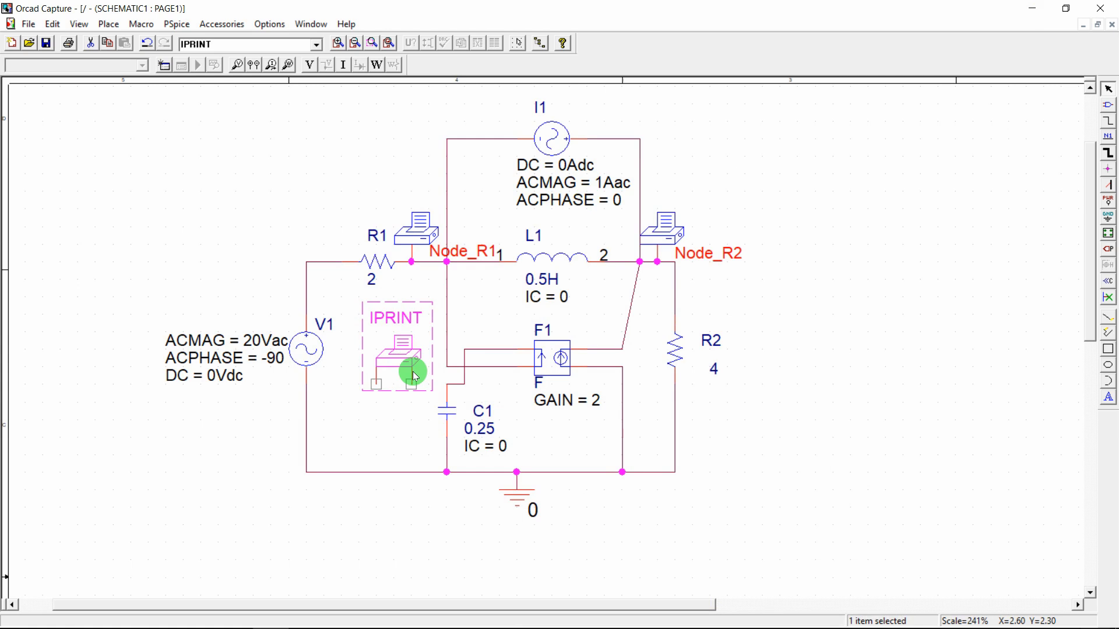
Delete the wire below Node_R1 and put the IPRINT probe, rotated 90°, in its place
drag(407, 340, 412, 317)
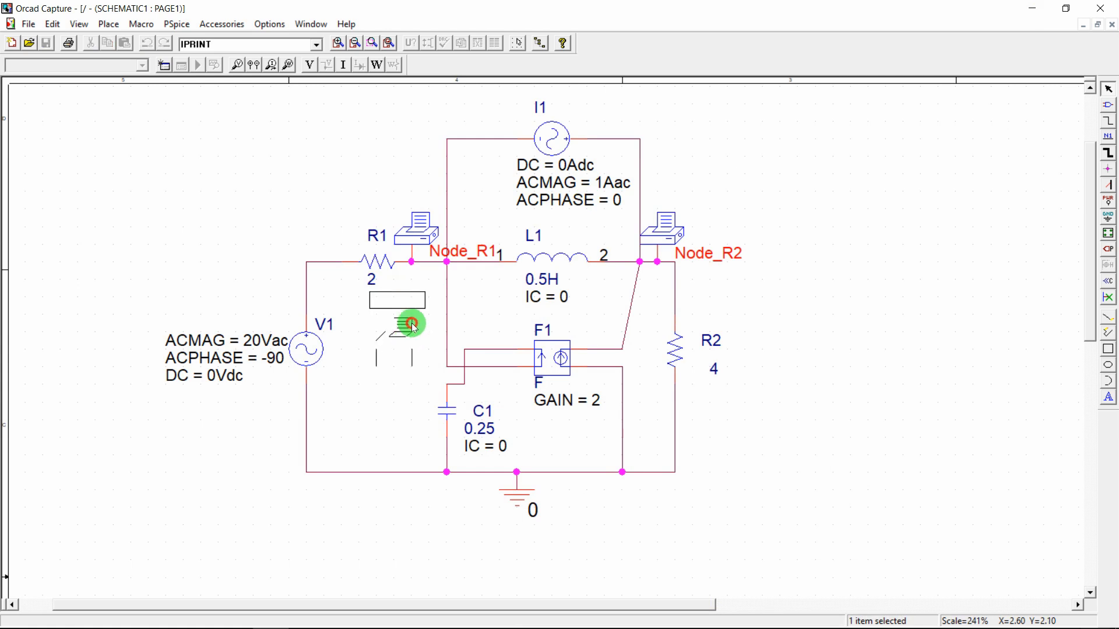
click(448, 294)
key(Delete)
drag(405, 319, 452, 306)
key(r)
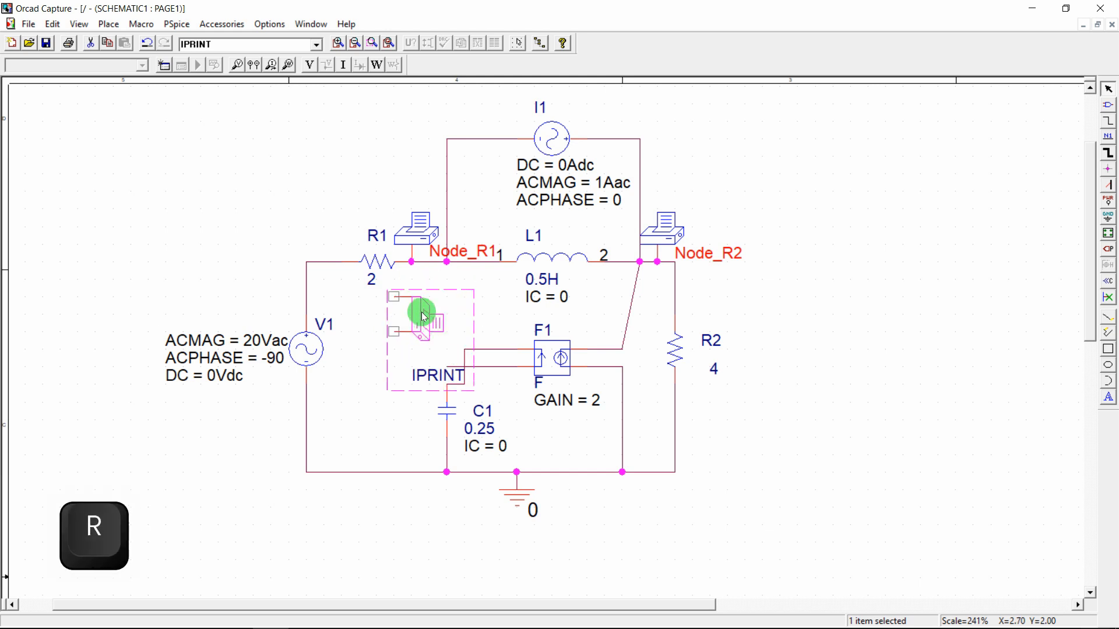
drag(424, 317, 476, 302)
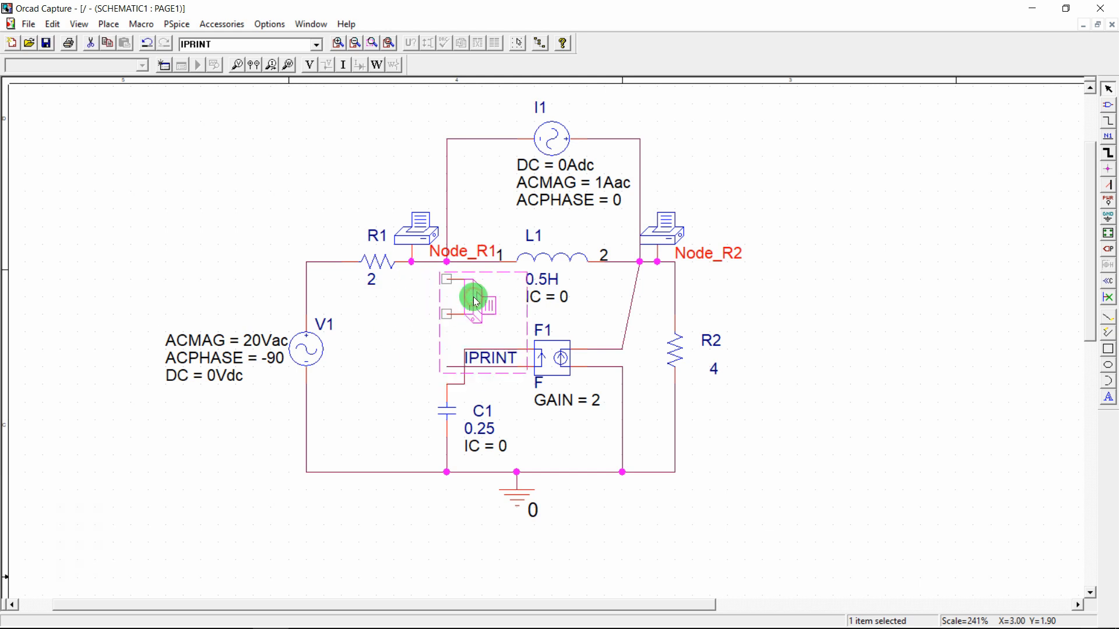
key(ctrl)
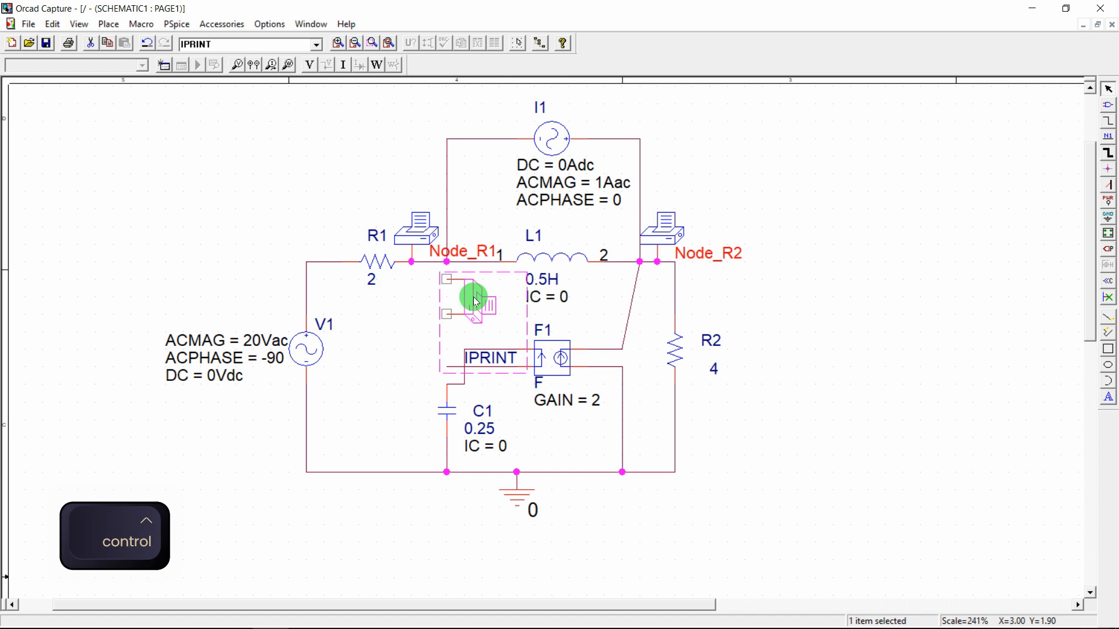
key(ctrl+z)
click(382, 400)
drag(426, 310, 474, 290)
click(419, 310)
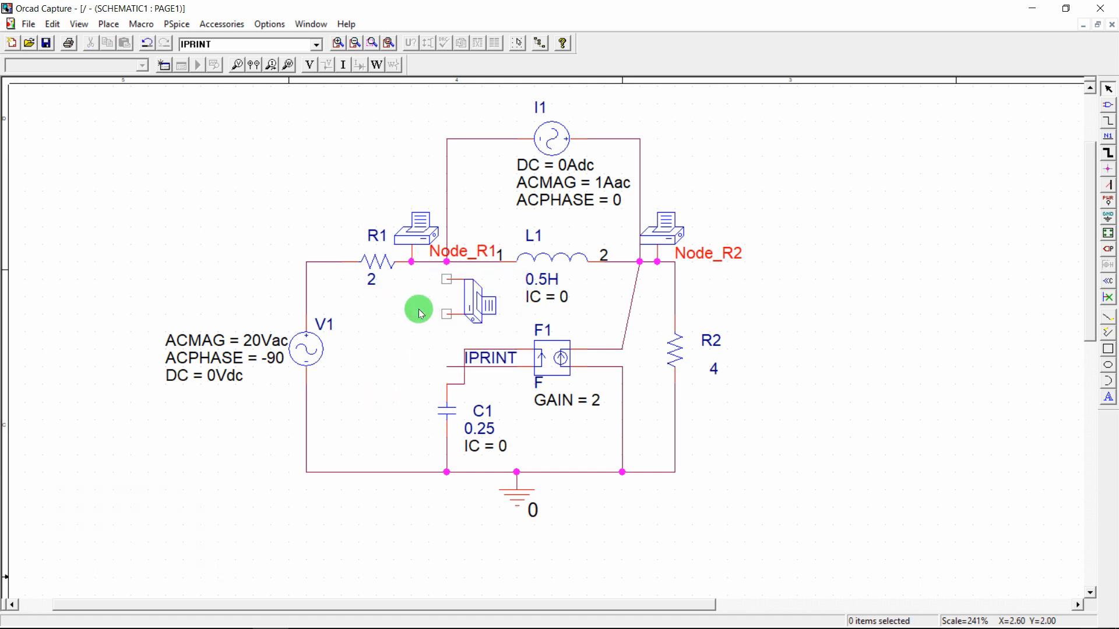
Wire IPRINT's upper pin to Node_R1 and its lower pin down to C1's wire
key(w)
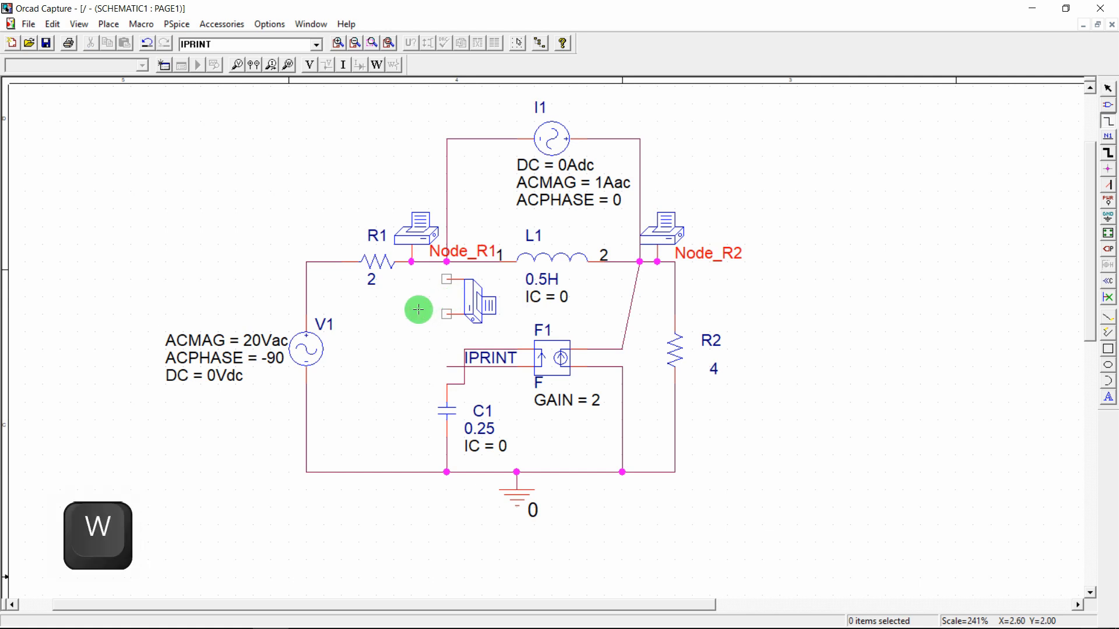
click(449, 279)
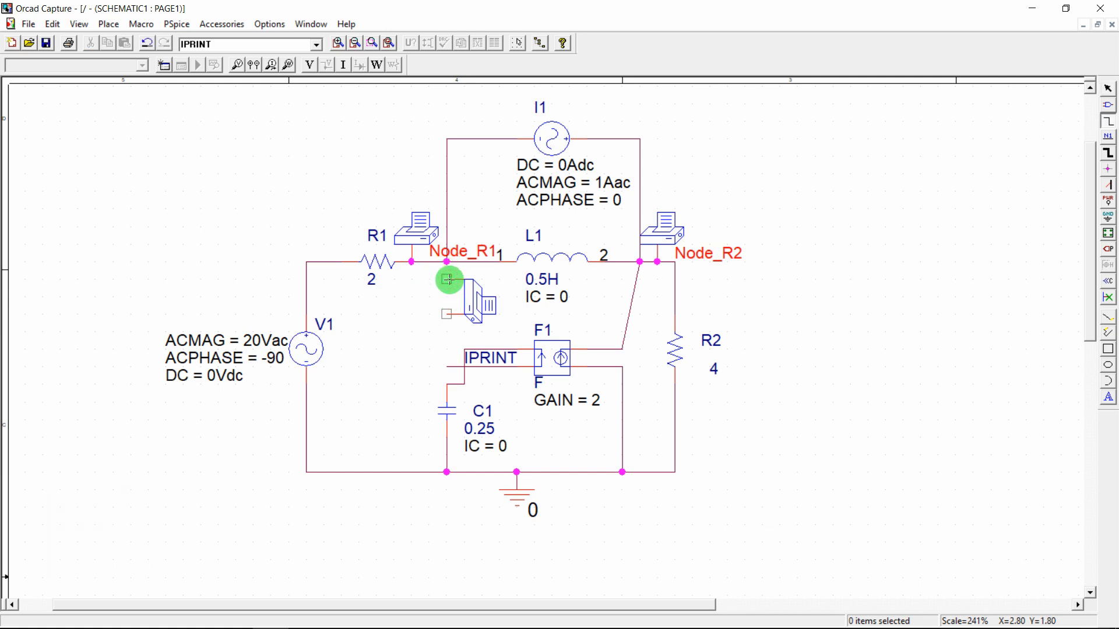
click(447, 278)
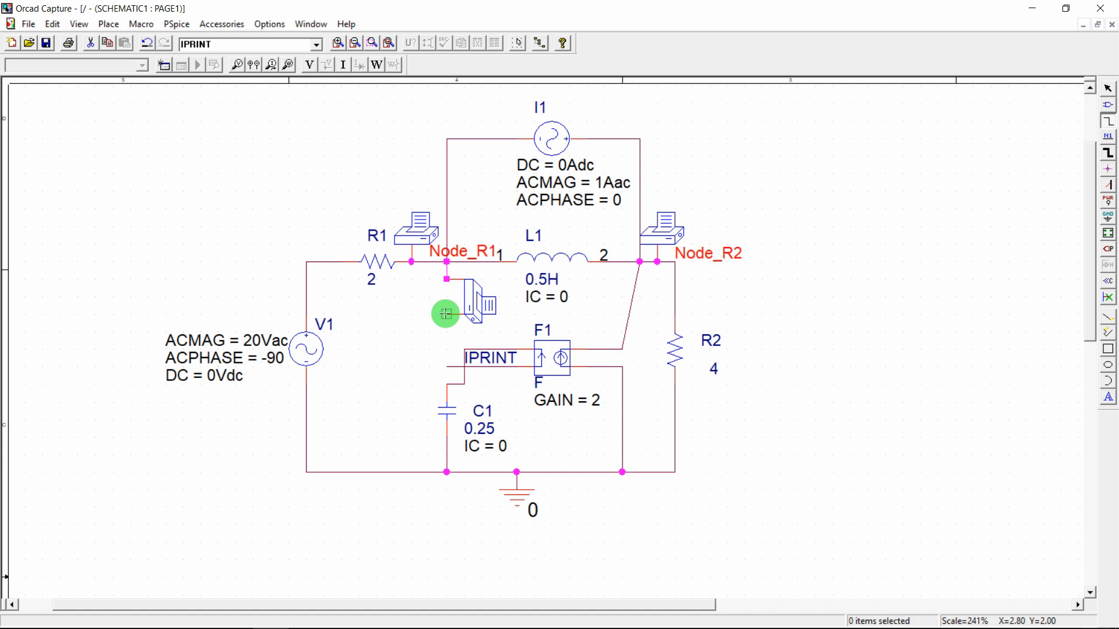
click(446, 314)
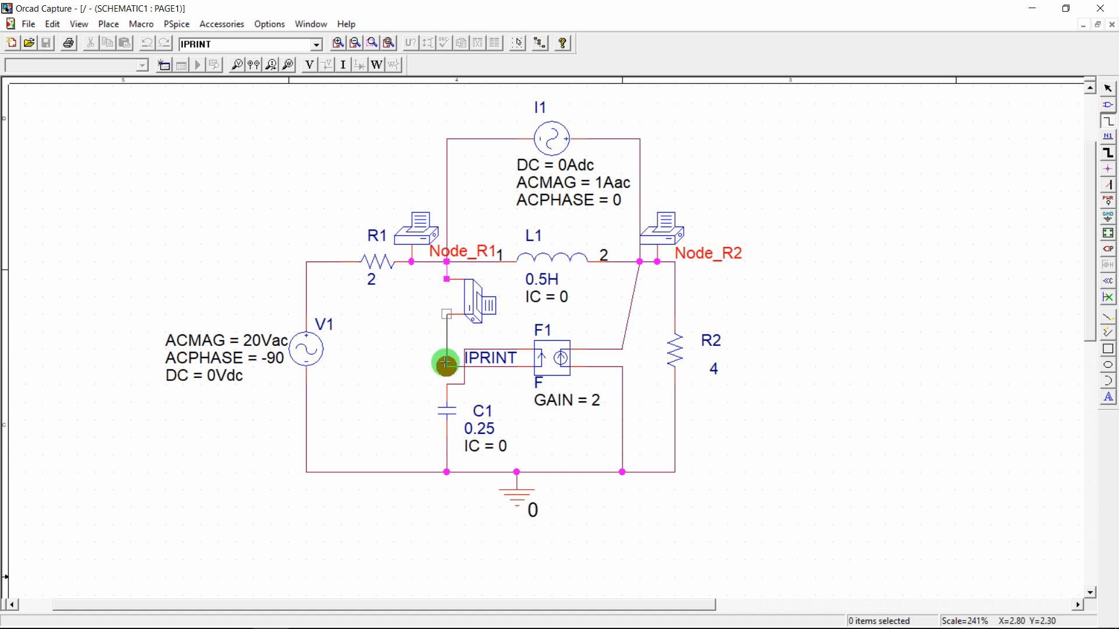
click(446, 366)
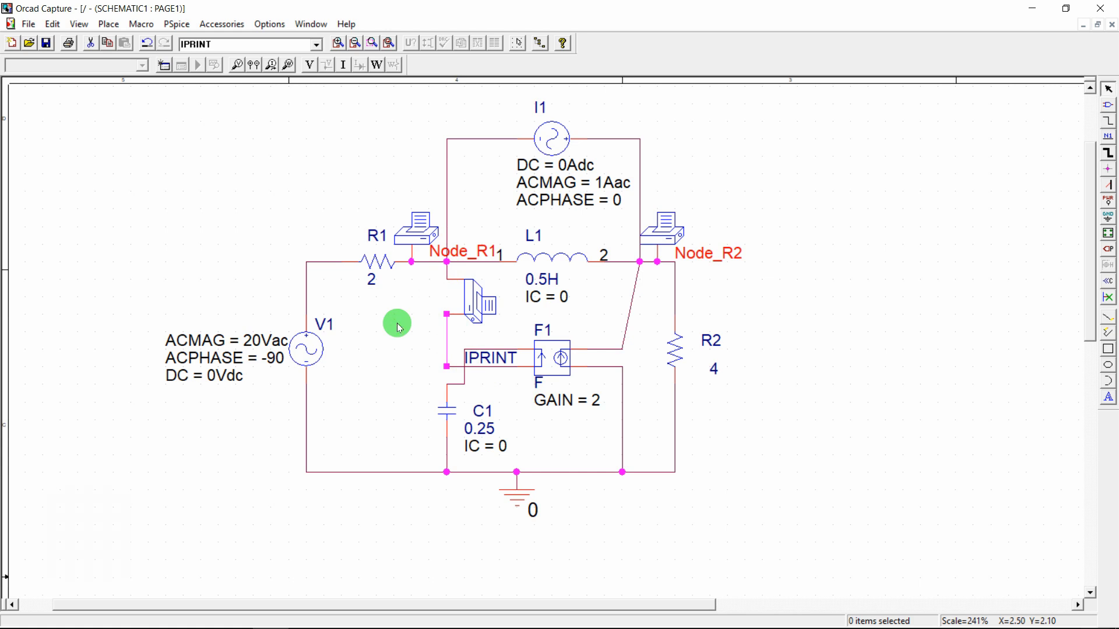
key(Escape)
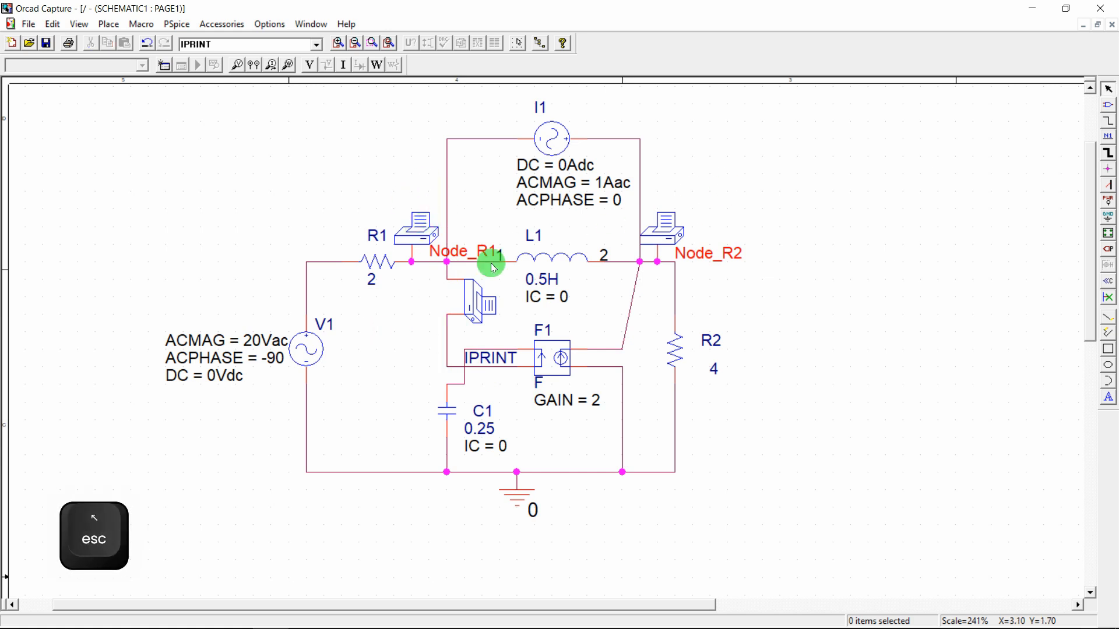
Set AC, IMAG, MAG and PHASE to yes in PRINT1's properties
double_click(416, 233)
click(166, 120)
text(ye)
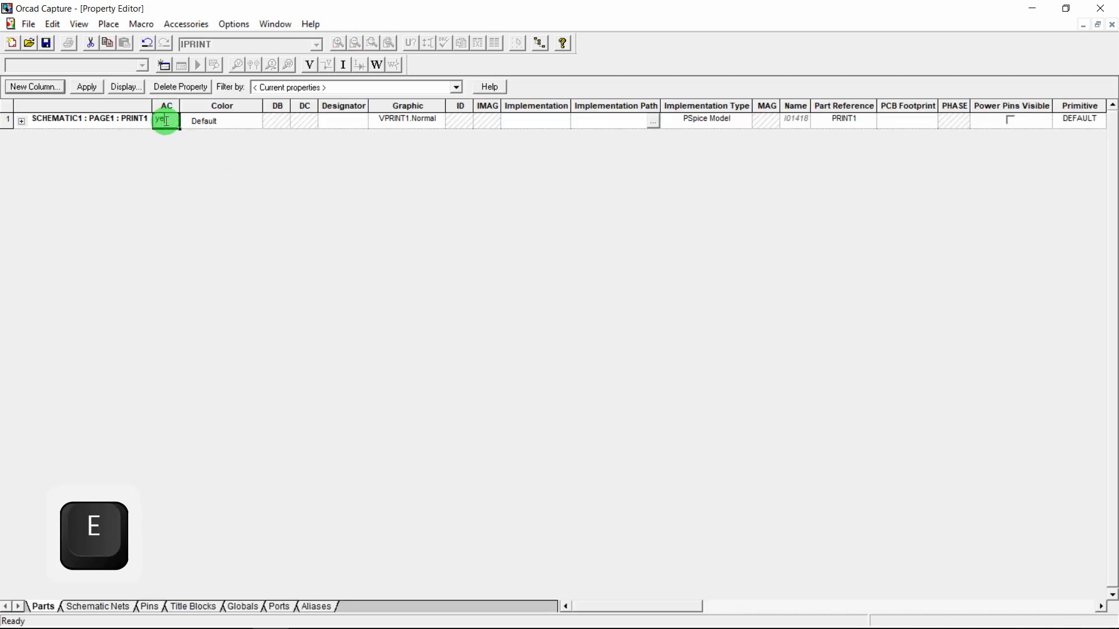
text(s)
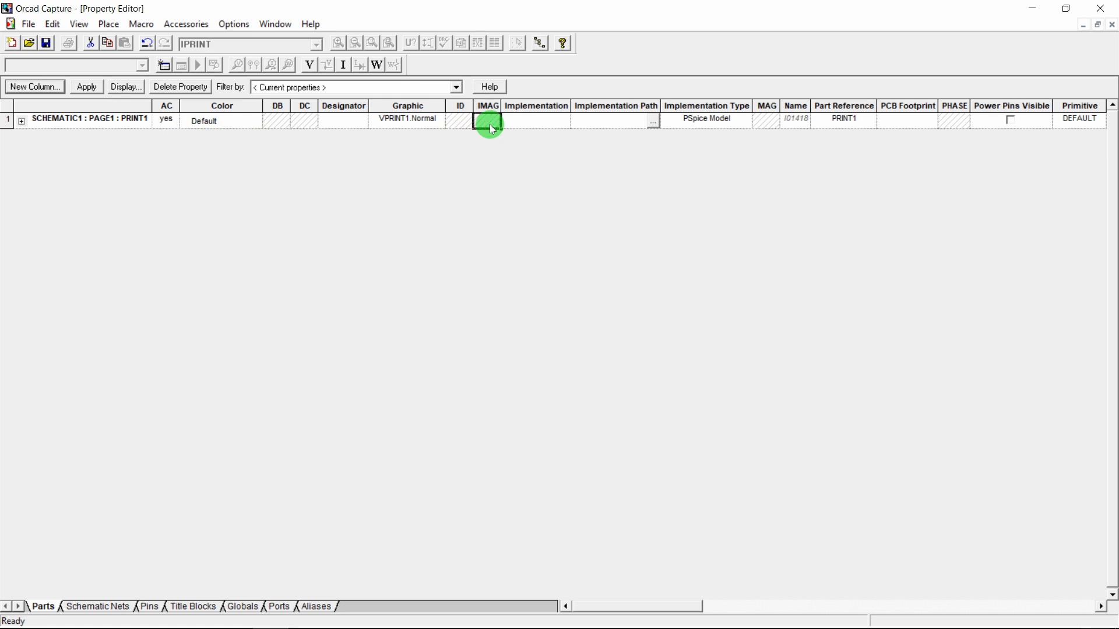
text(yes)
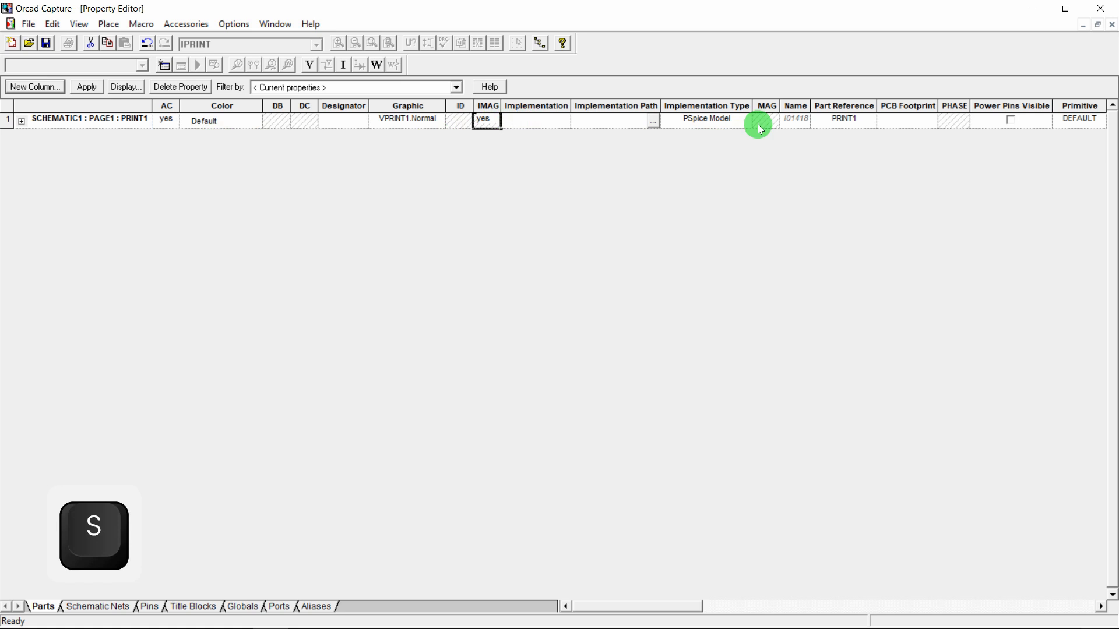
click(764, 124)
text(yes)
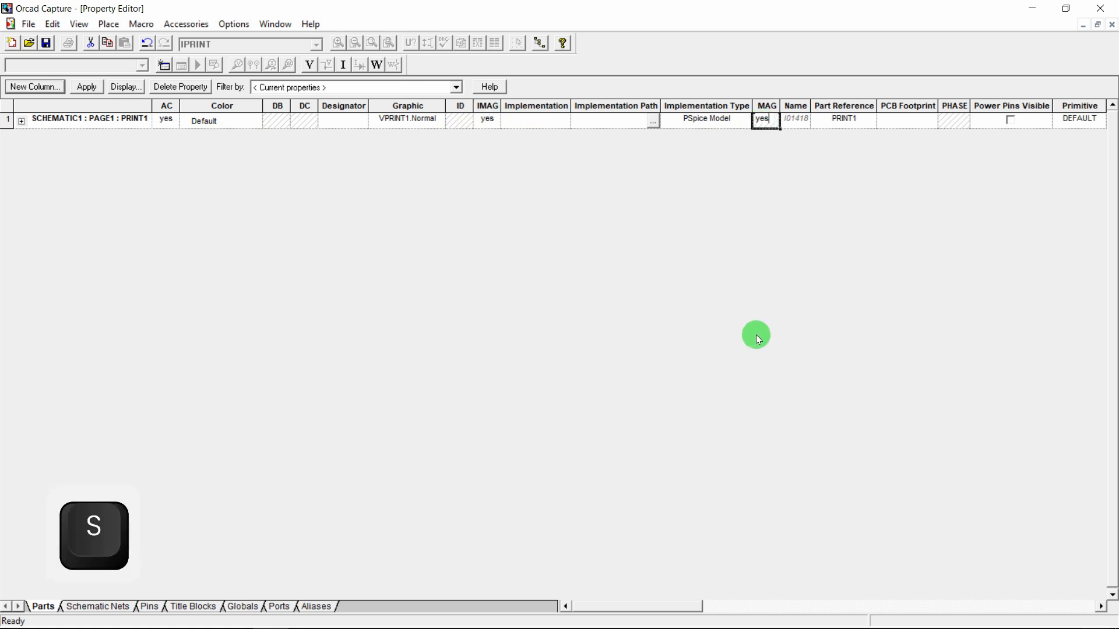
key(Return)
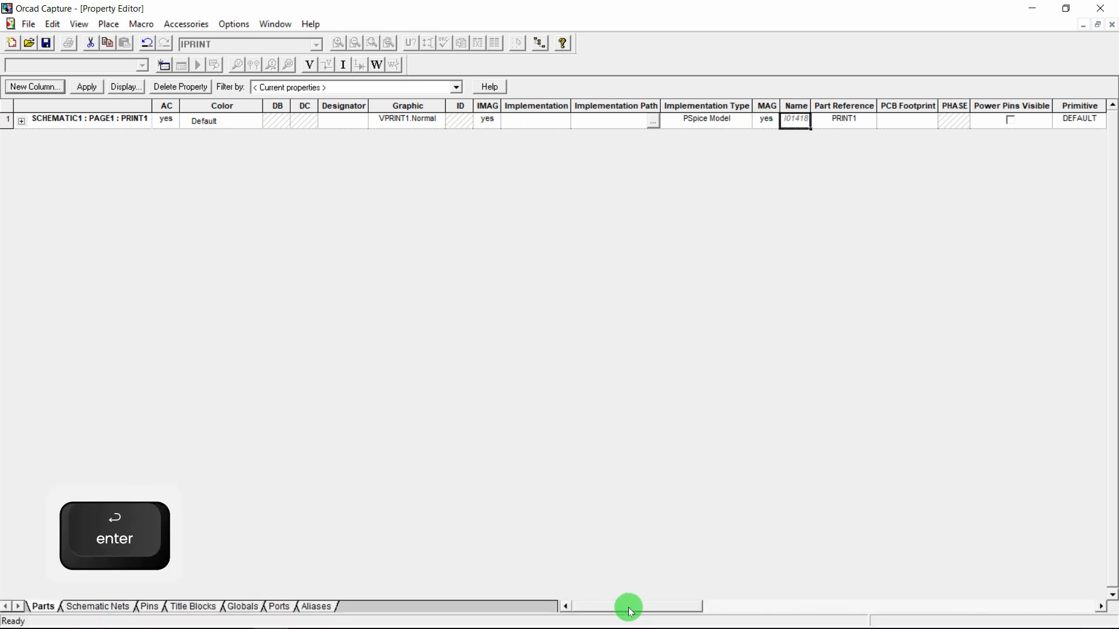
drag(629, 609, 781, 576)
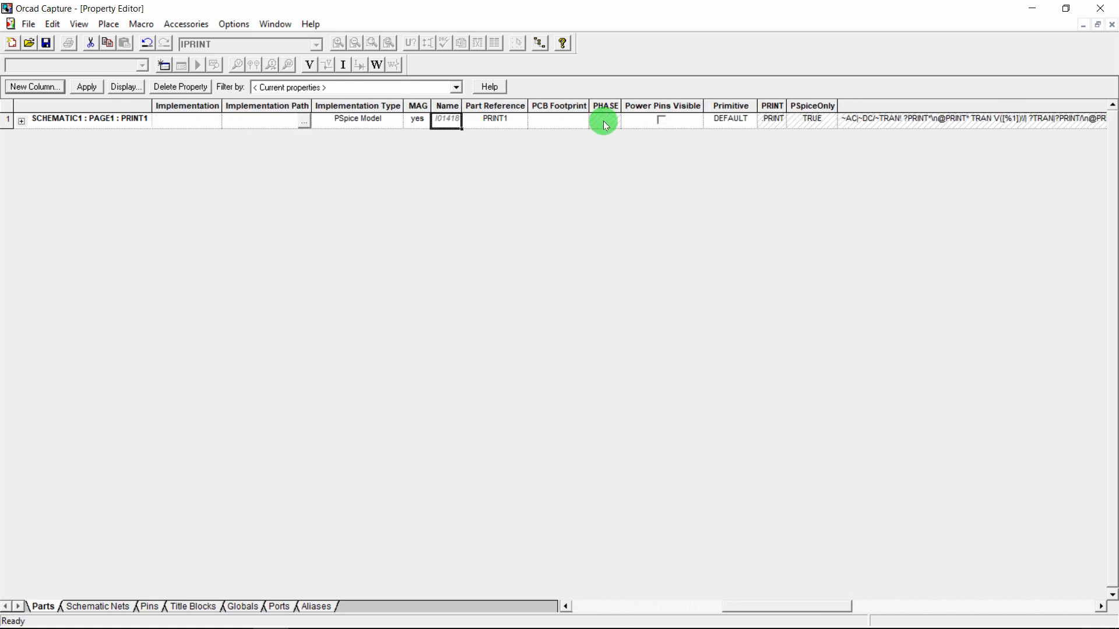
text(yes)
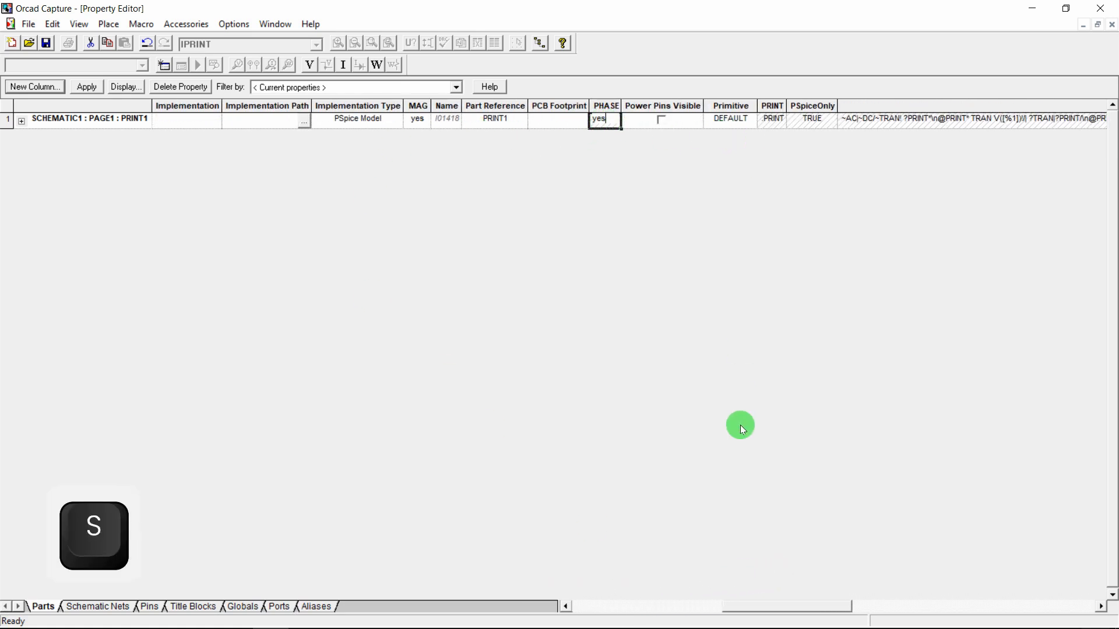
key(Return)
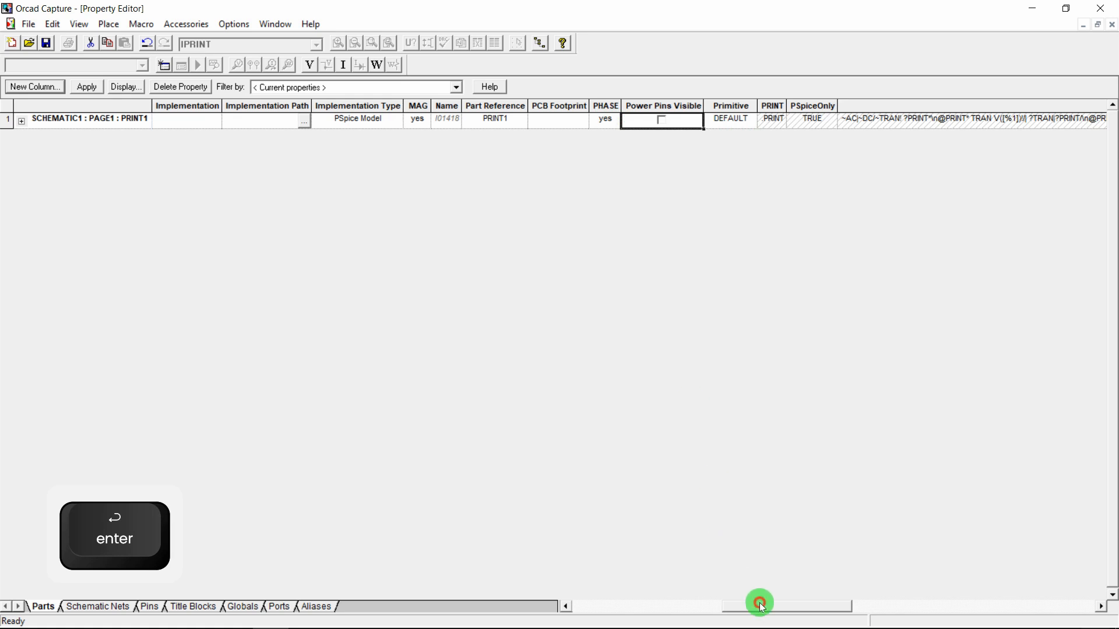
Set REAL to yes on PRINT1, apply the changes and close the Property Editor
drag(759, 605, 1019, 593)
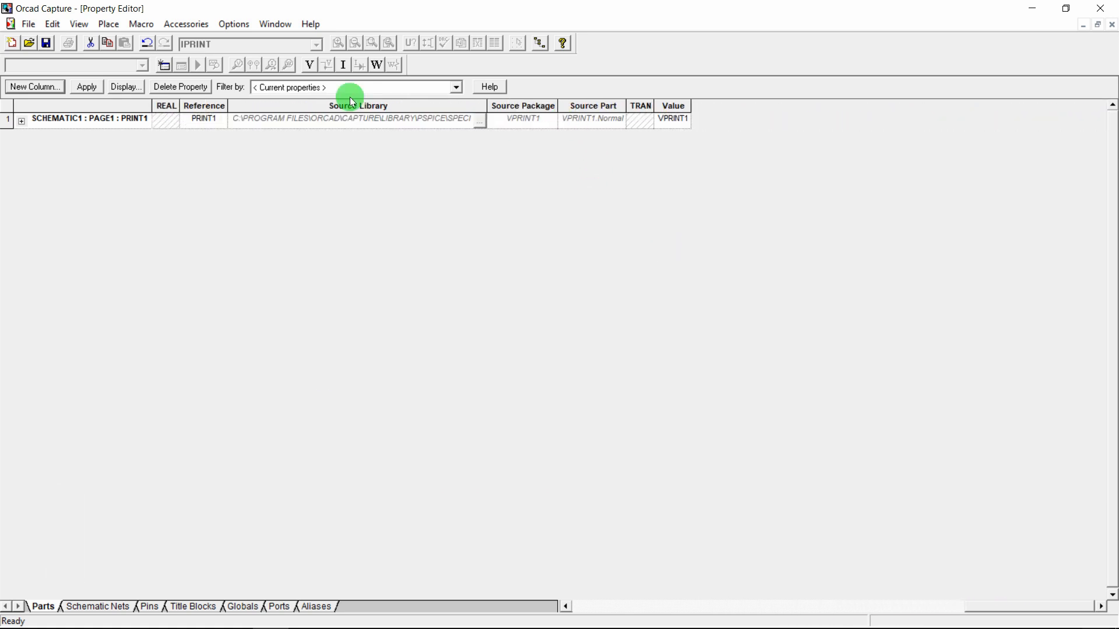
text(yes)
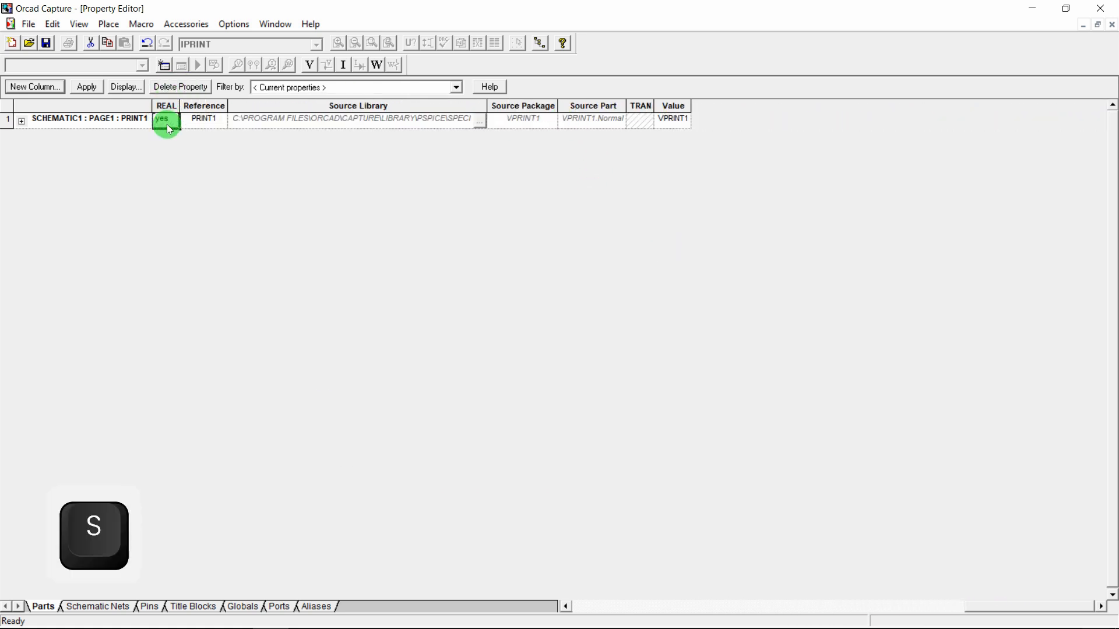
key(Return)
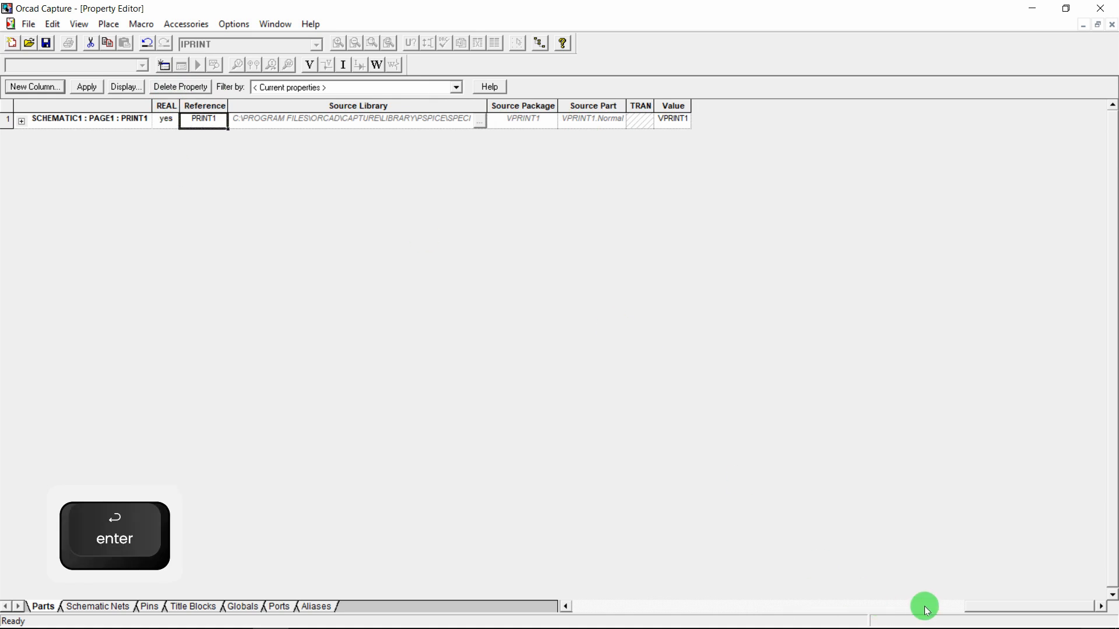
drag(985, 604, 605, 602)
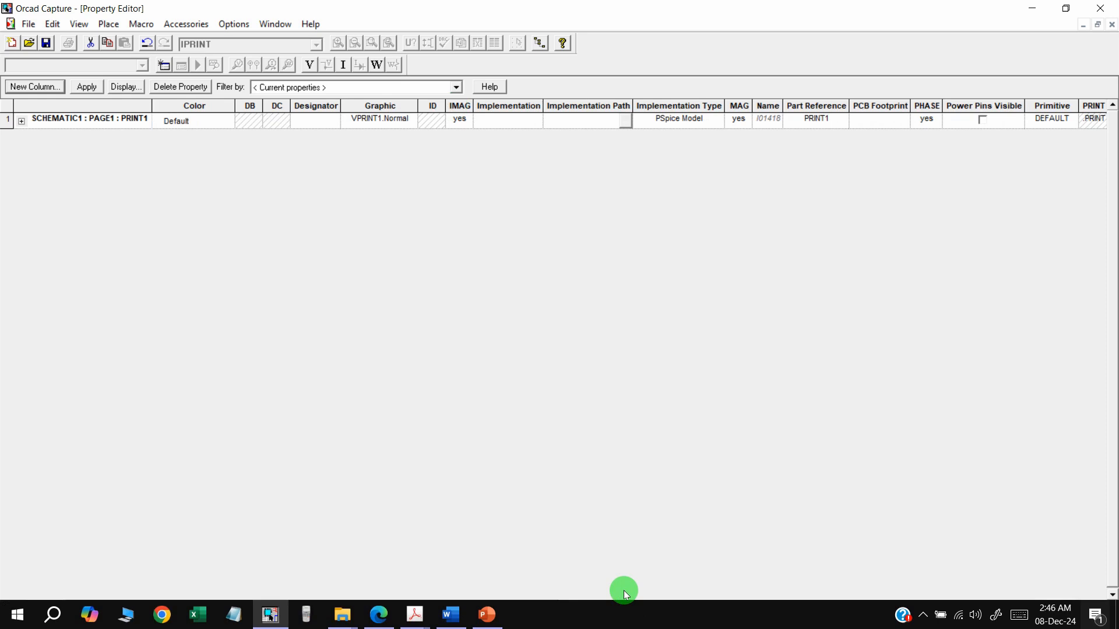
drag(627, 602, 608, 603)
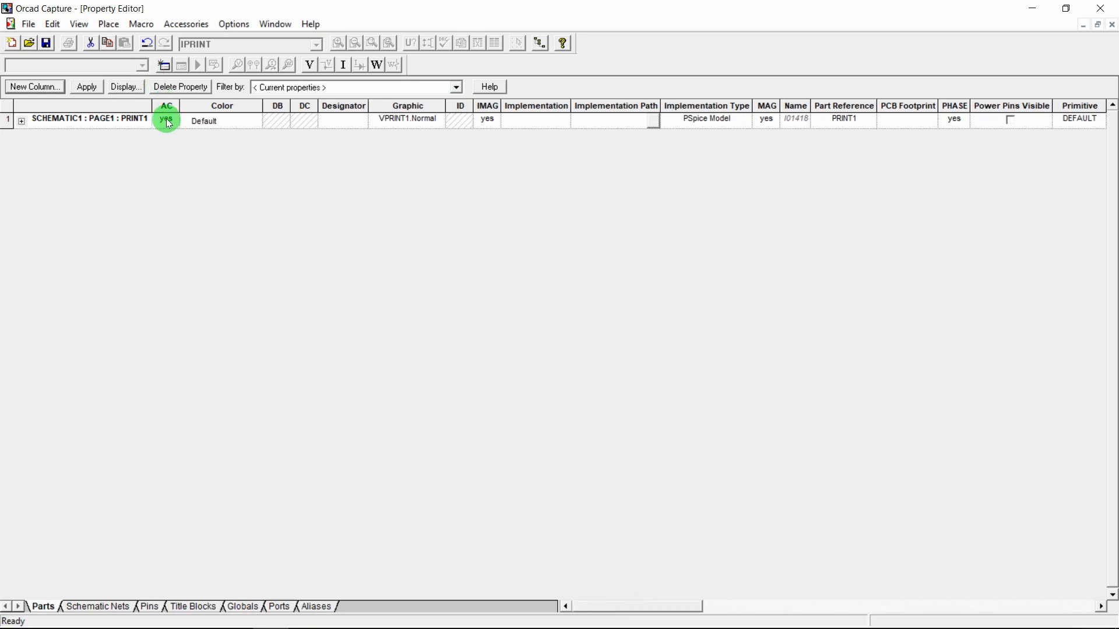
click(119, 86)
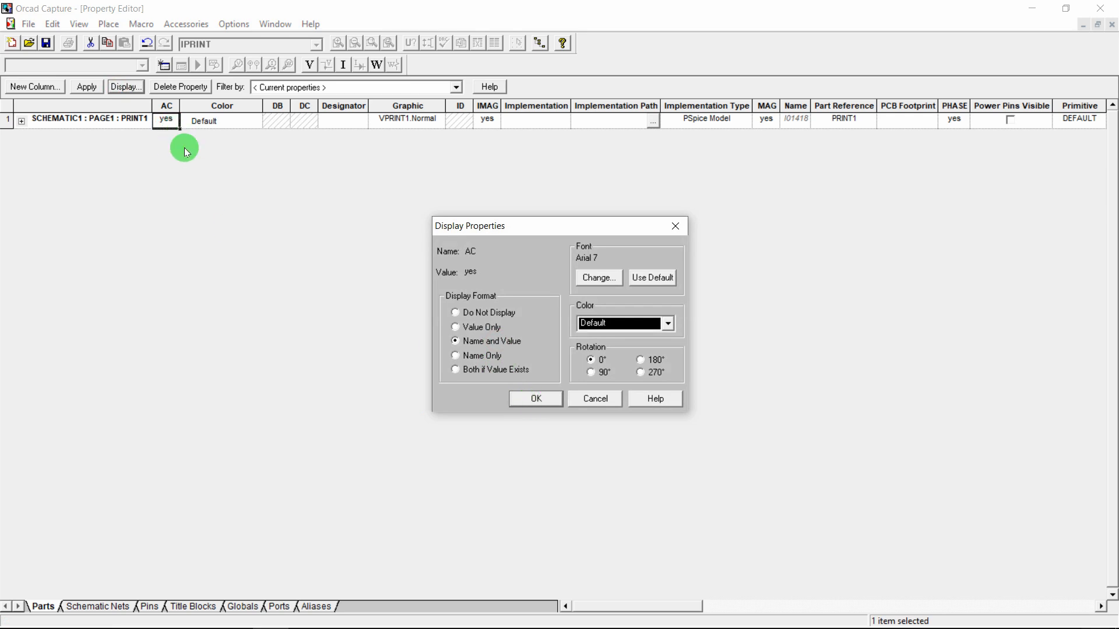
key(Escape)
click(87, 86)
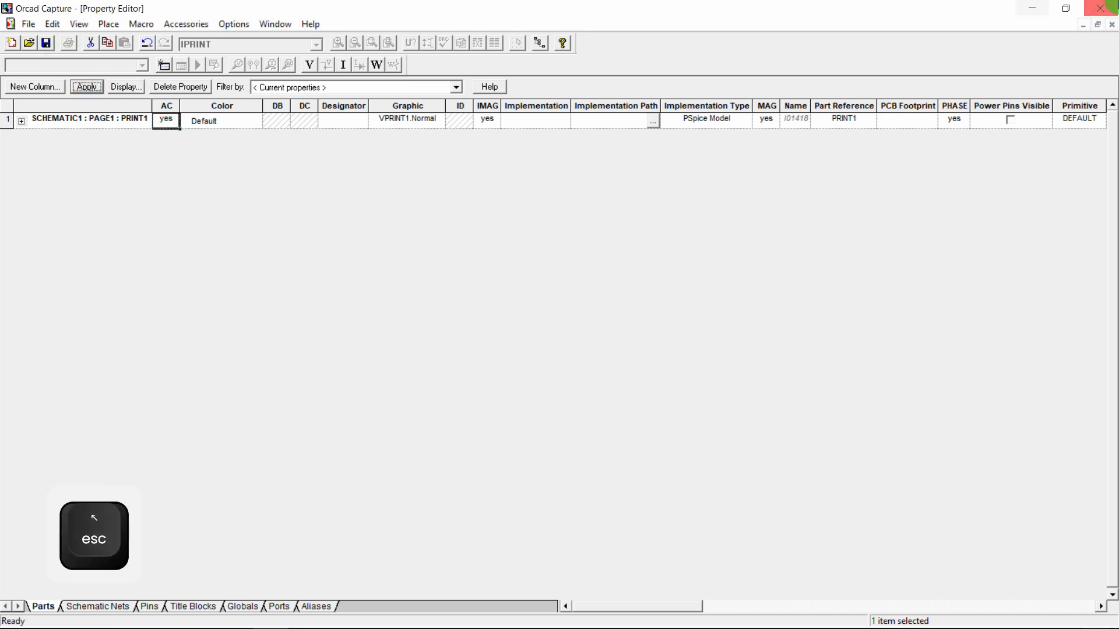
click(1111, 24)
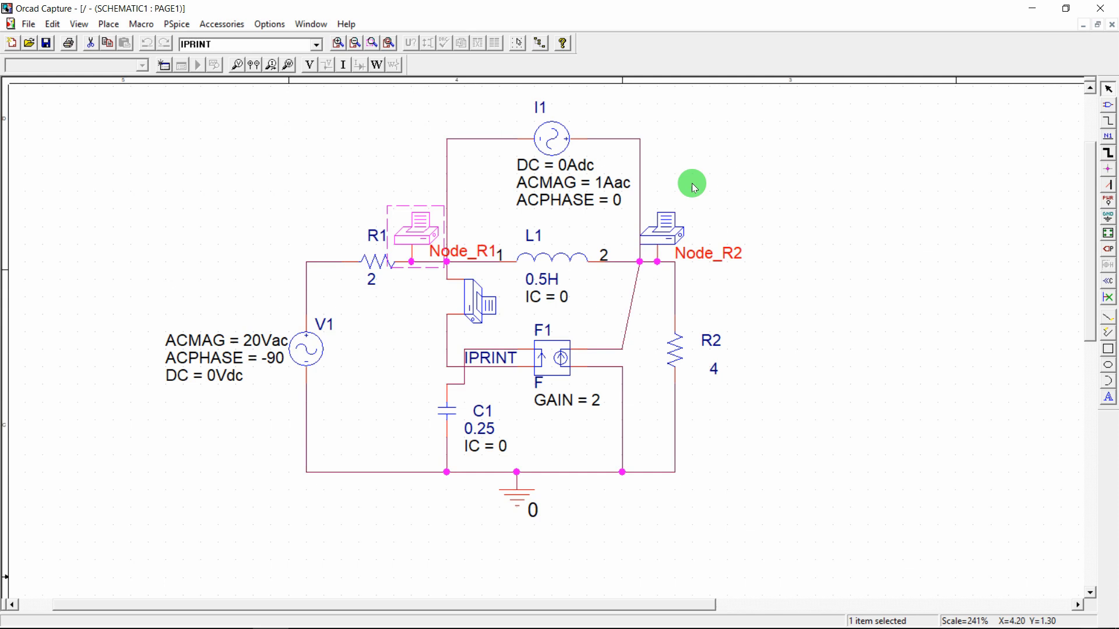
Enter yes for AC, IMAG, PHASE and REAL on the PRINT2 marker at Node_R2, then close its properties
double_click(666, 238)
click(168, 121)
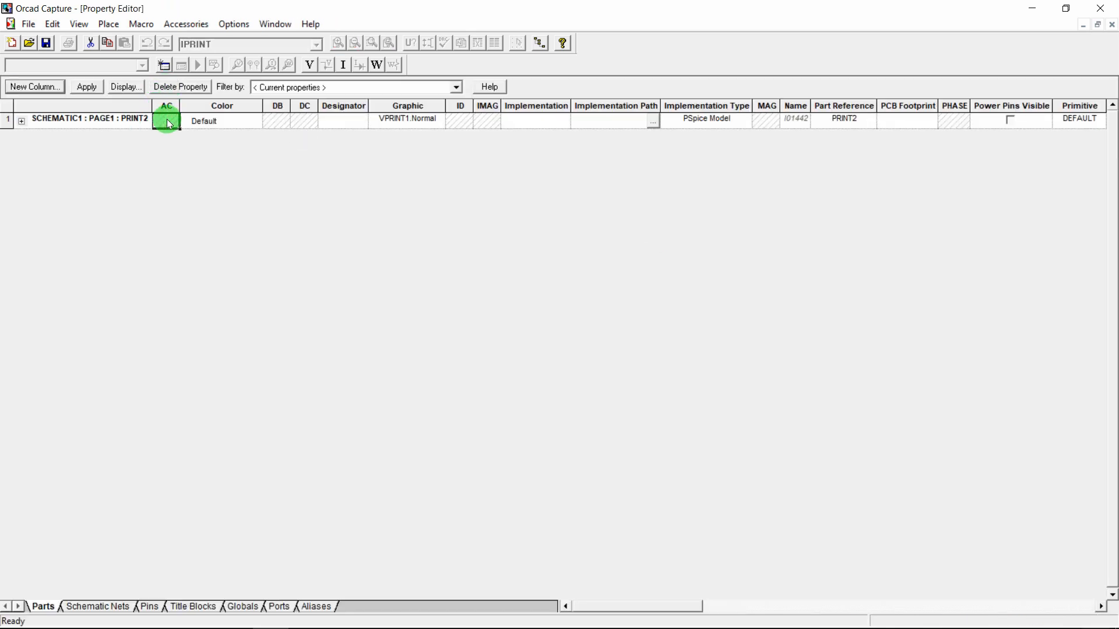
text(yes)
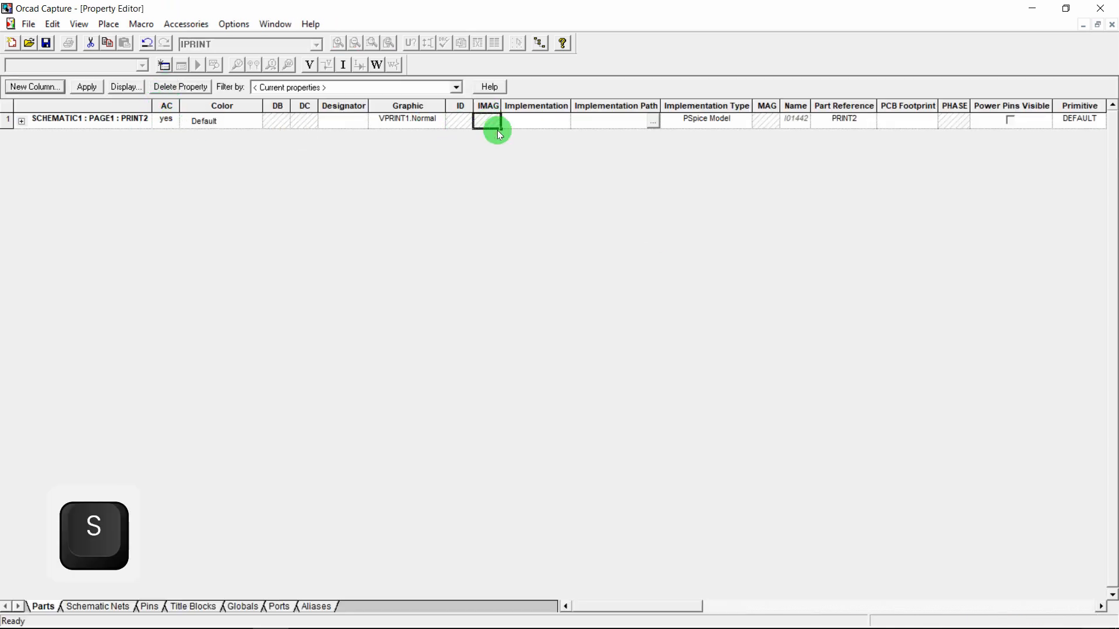
click(959, 119)
text(yes)
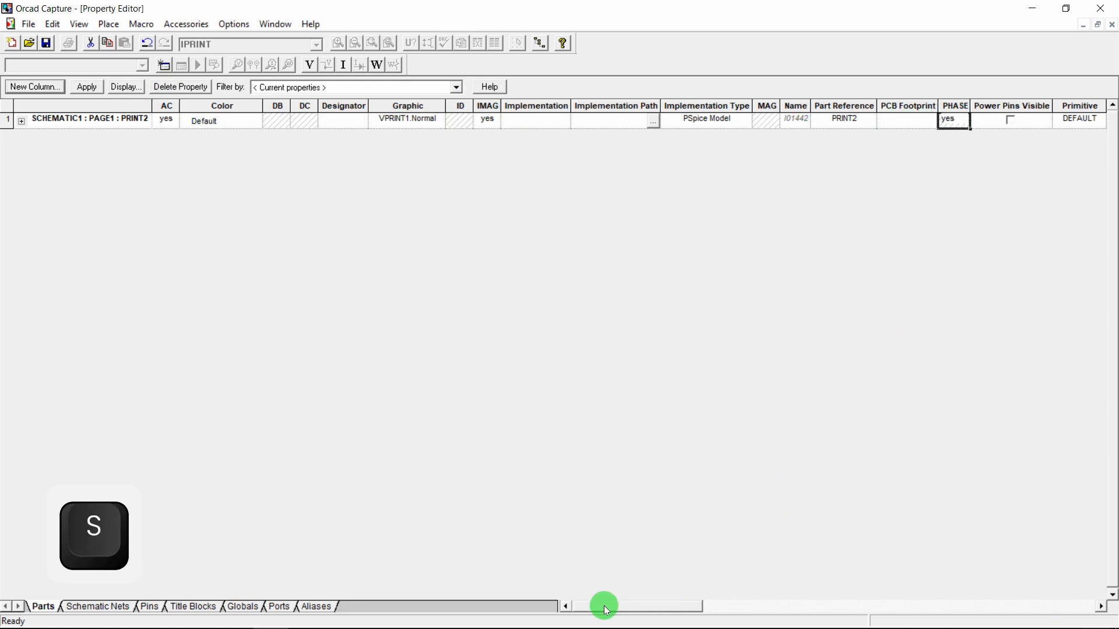
drag(603, 608, 1041, 607)
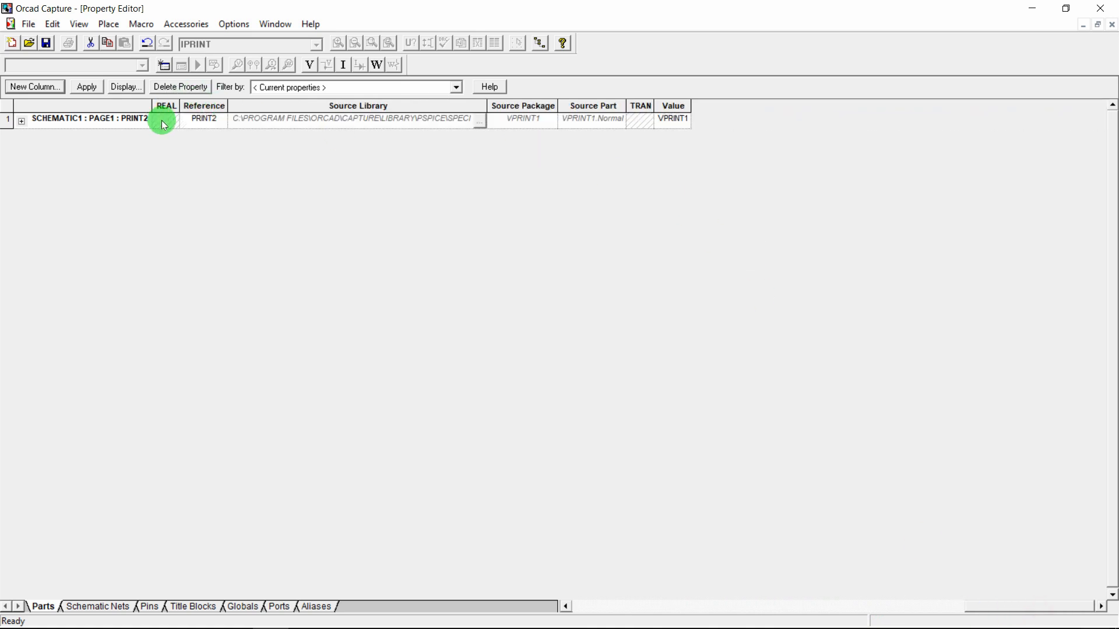
text(yes)
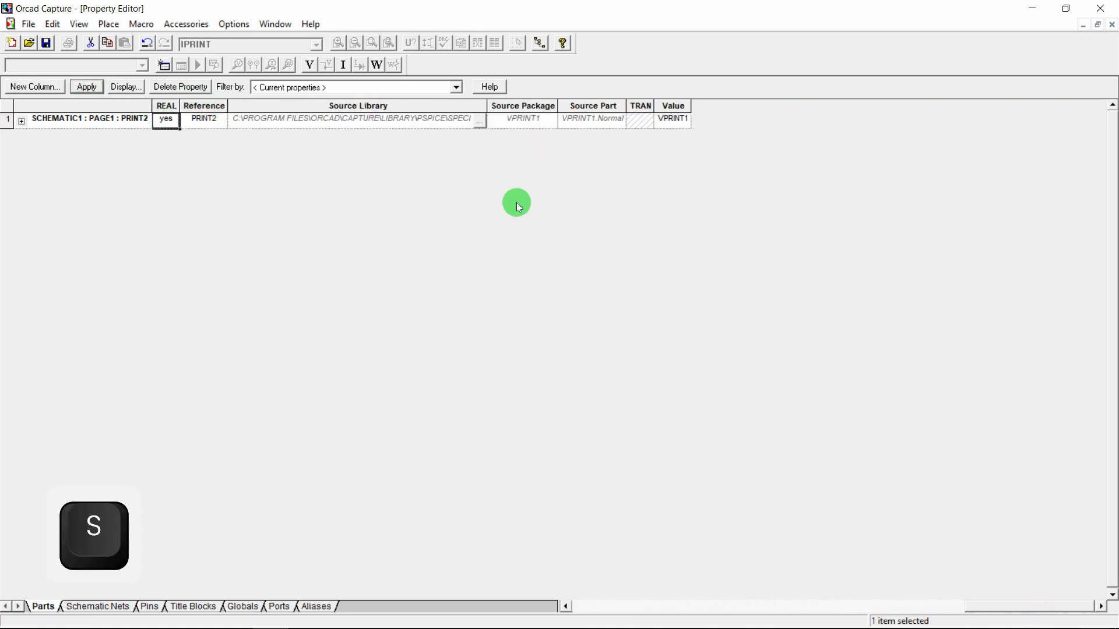
click(1110, 25)
double_click(475, 303)
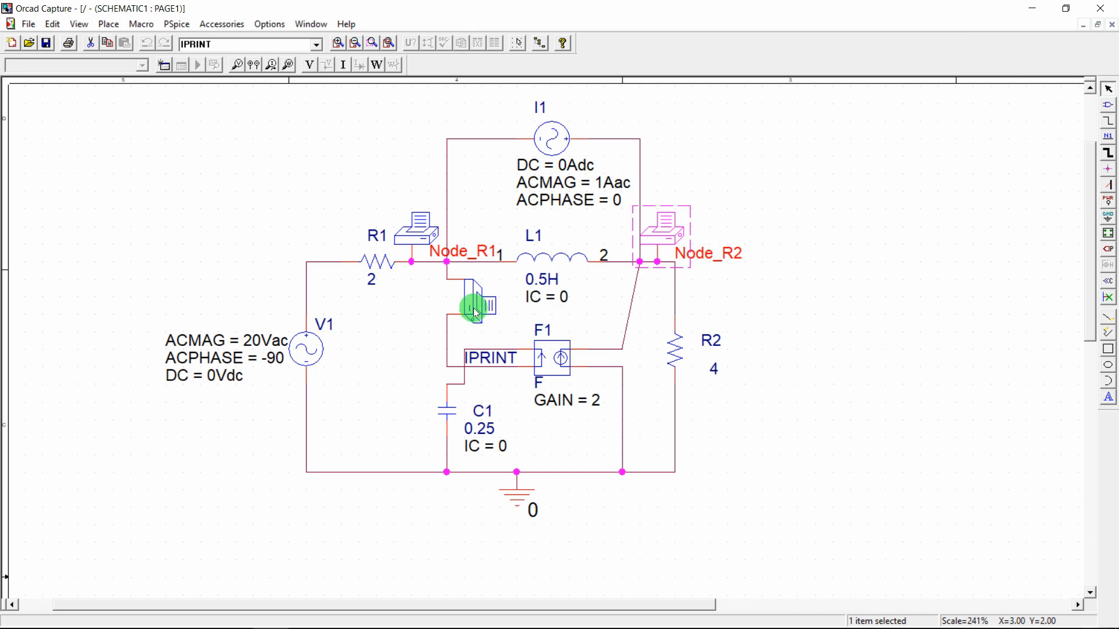
Enter yes for AC, IMAG, MAG, PHASE and REAL on IPRINT probe PRINT3, apply, and close the editor
click(165, 119)
text(yes)
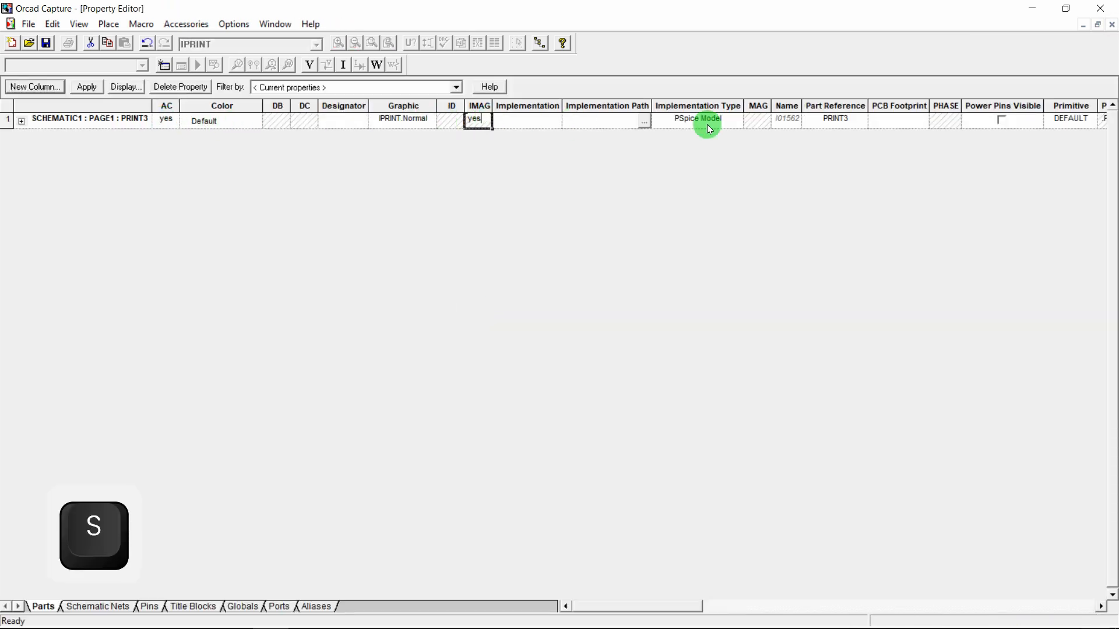
click(761, 120)
text(yes)
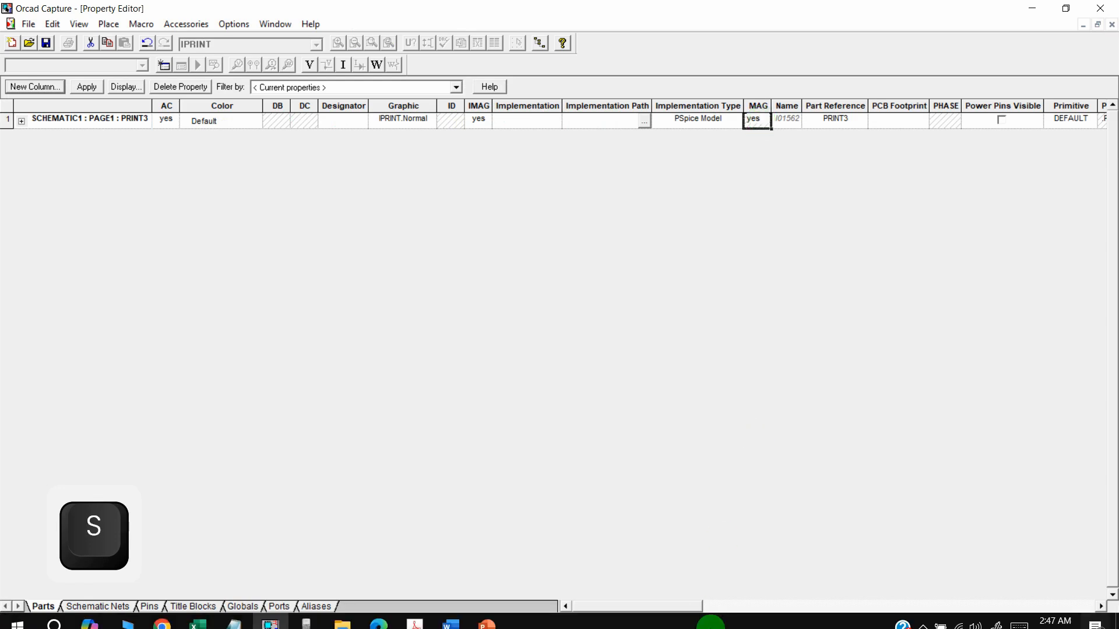
drag(649, 606, 1048, 583)
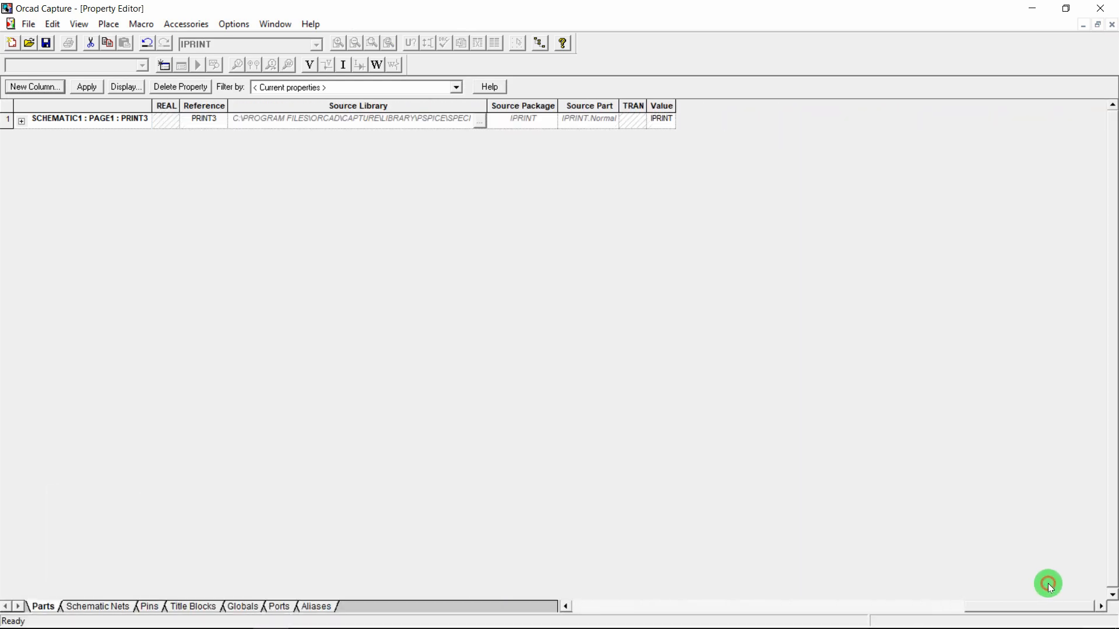
click(162, 119)
text(yes)
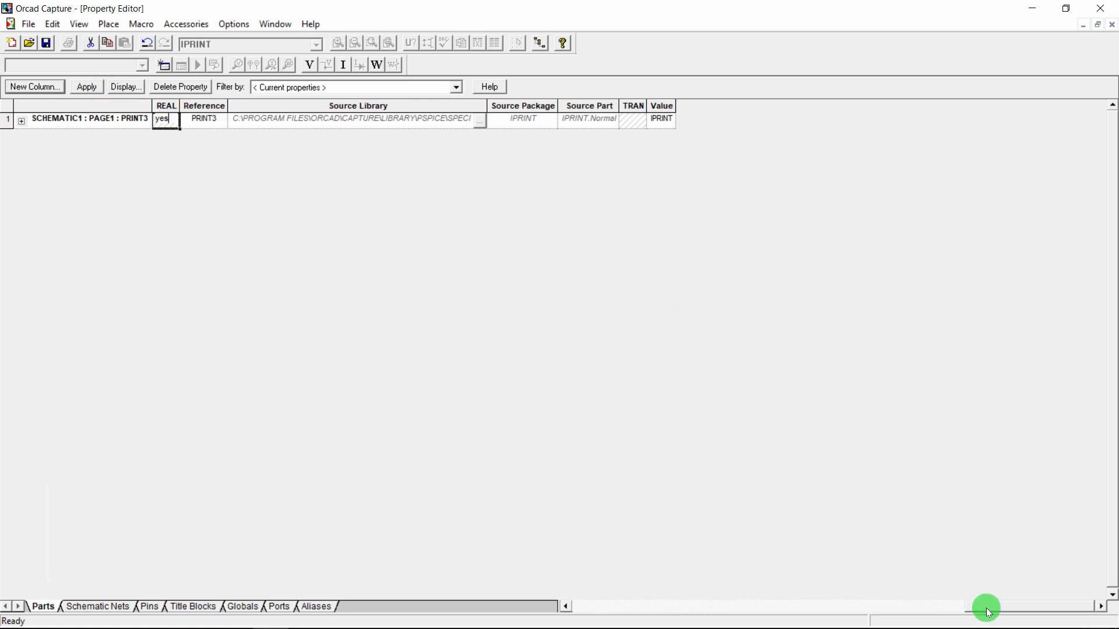
drag(989, 612, 785, 624)
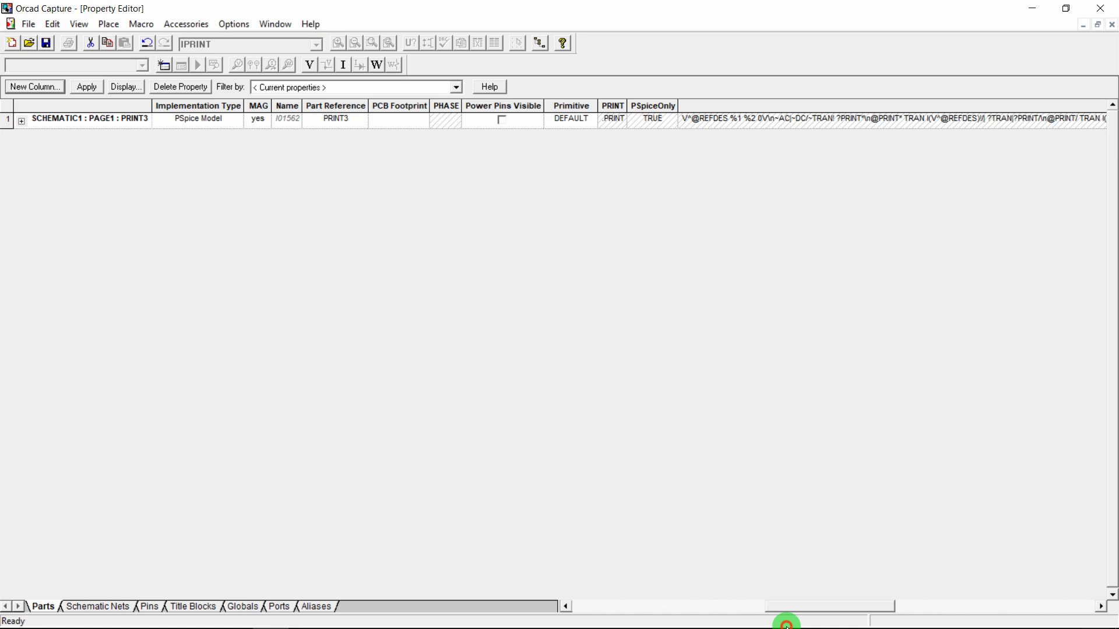
text(yes)
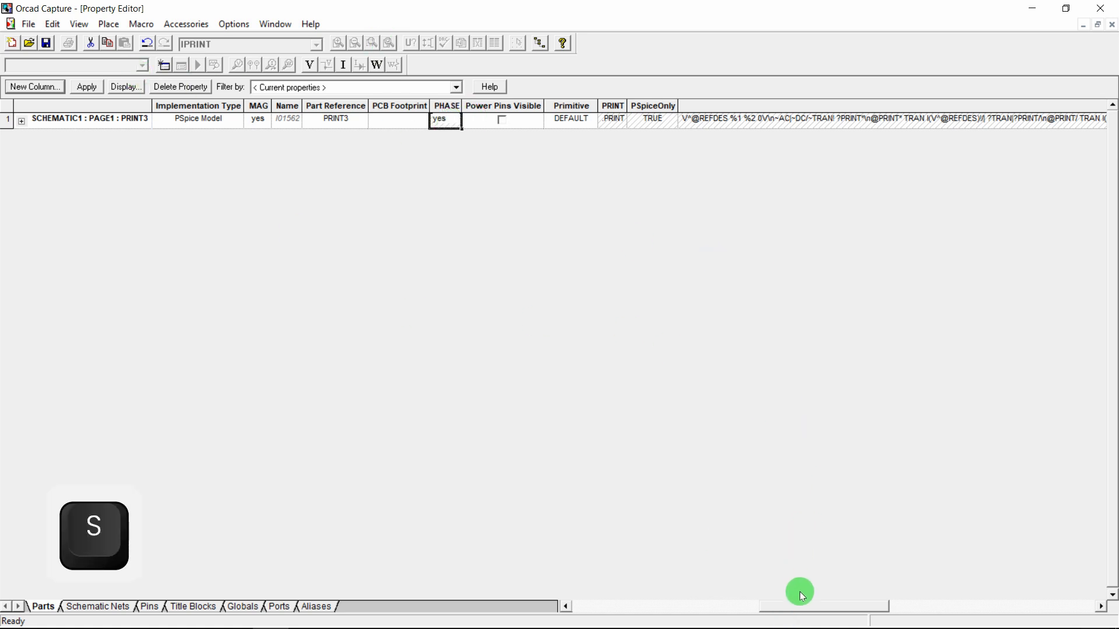
drag(799, 606, 622, 625)
click(86, 87)
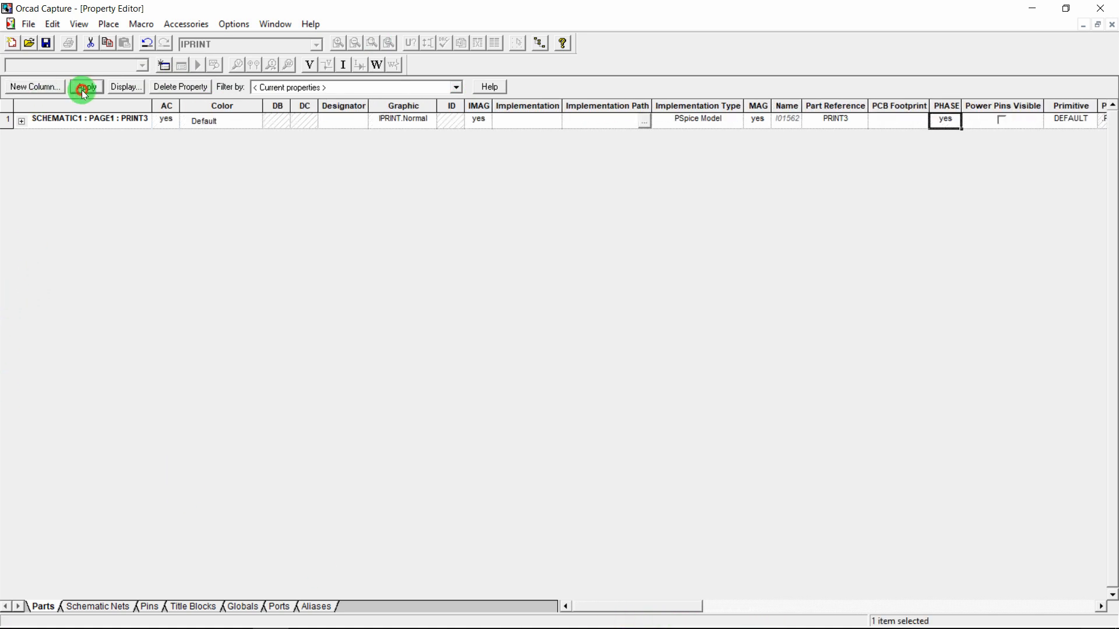
click(1112, 26)
click(390, 348)
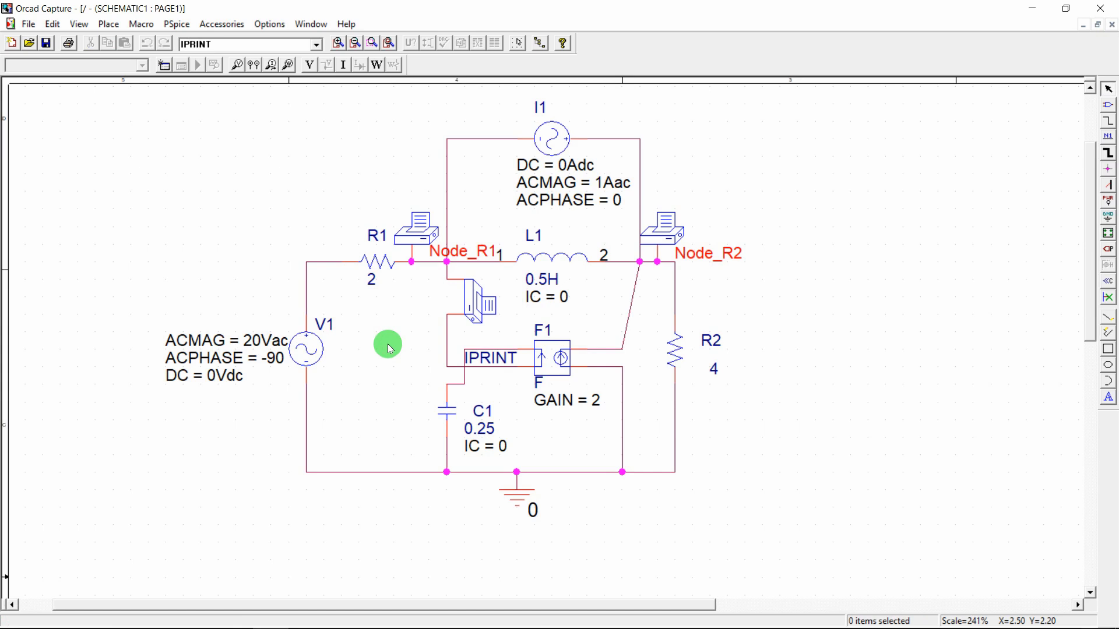
Create a PSpice simulation profile named Example_1 via PSpice > New Simulation Profile
click(171, 26)
click(178, 37)
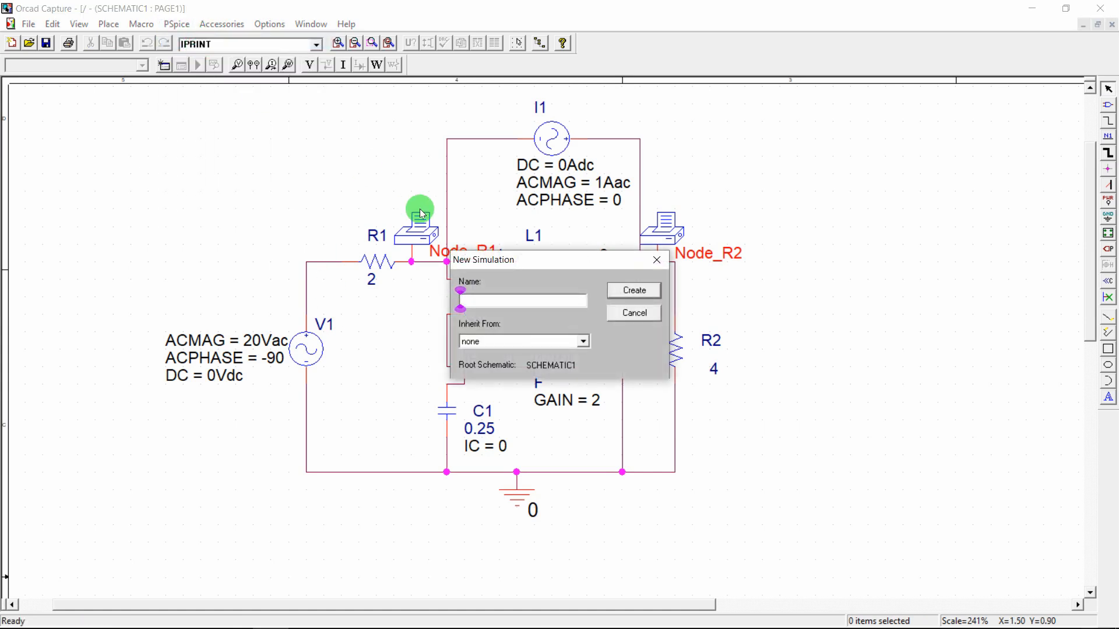
text(E)
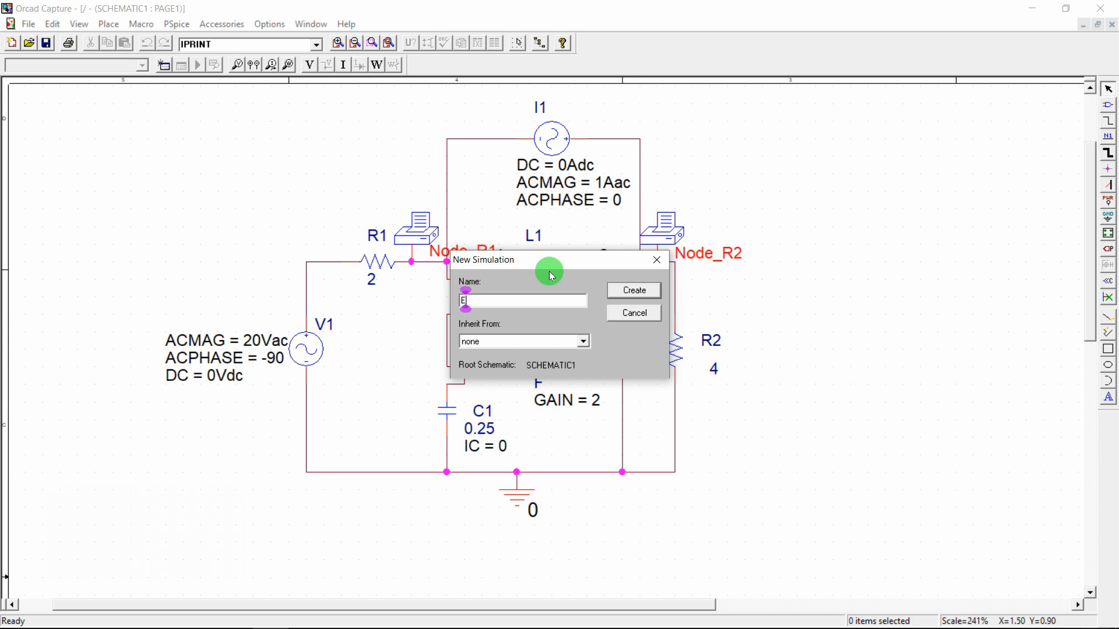
text(xample)
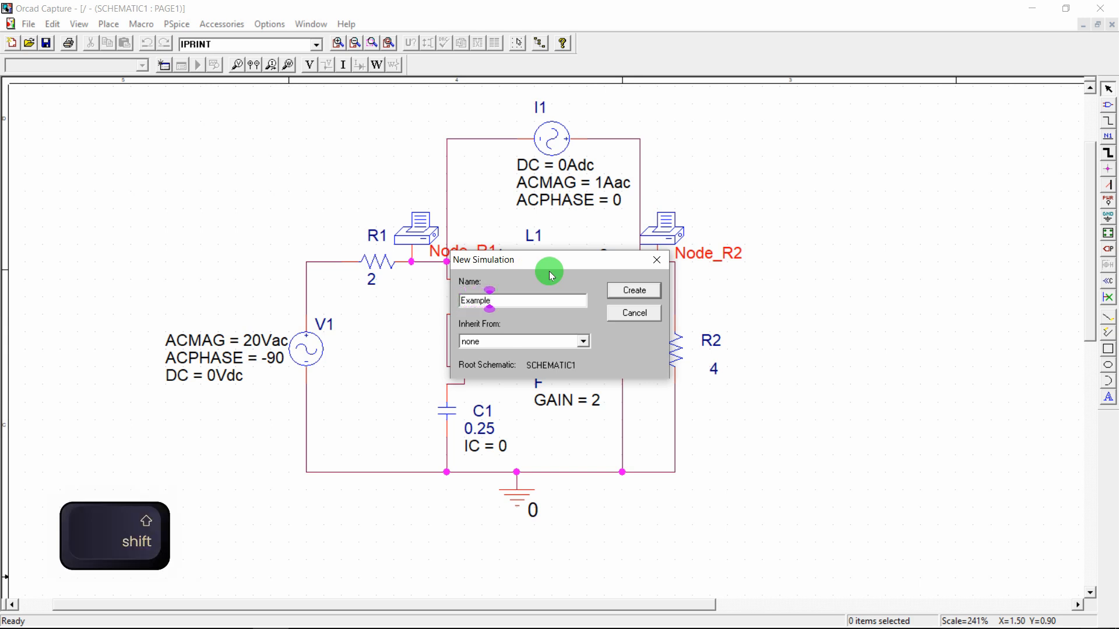
text(_1)
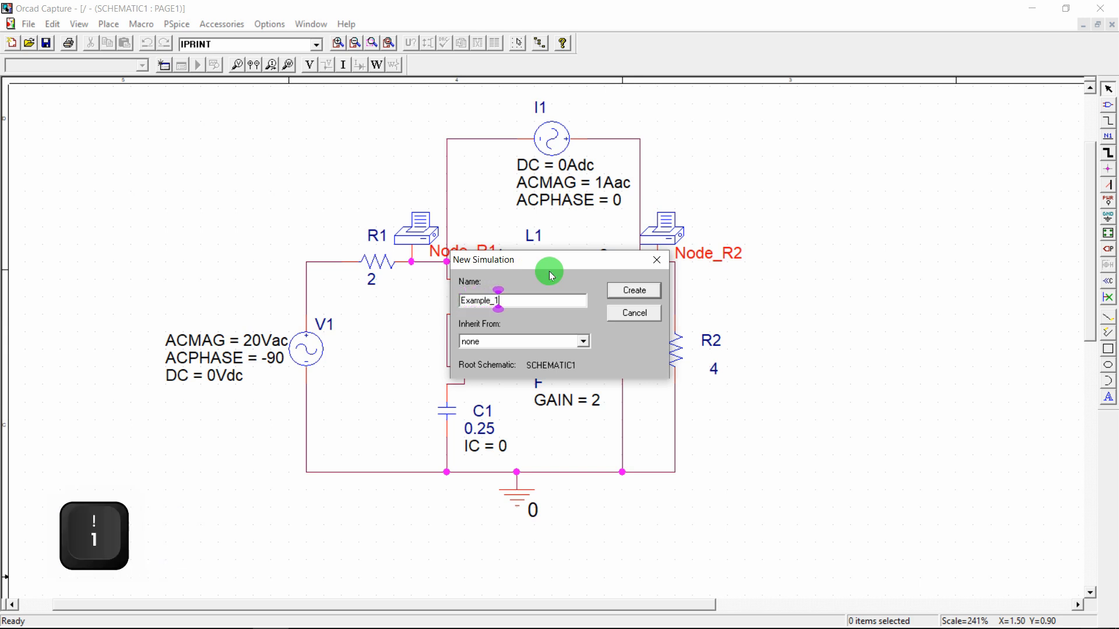
click(639, 294)
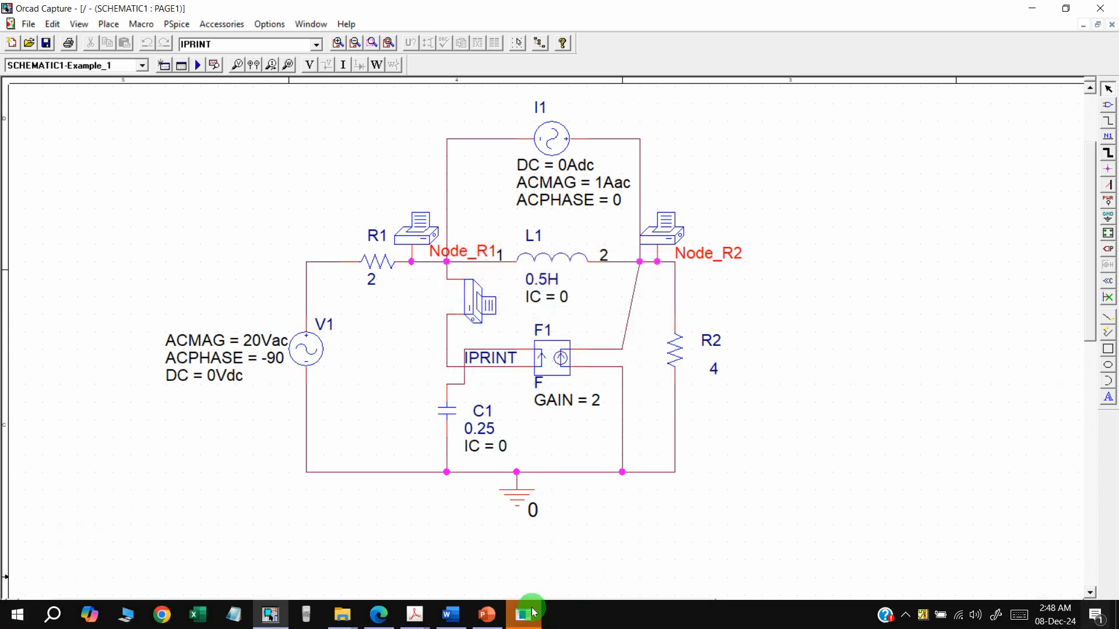
click(530, 618)
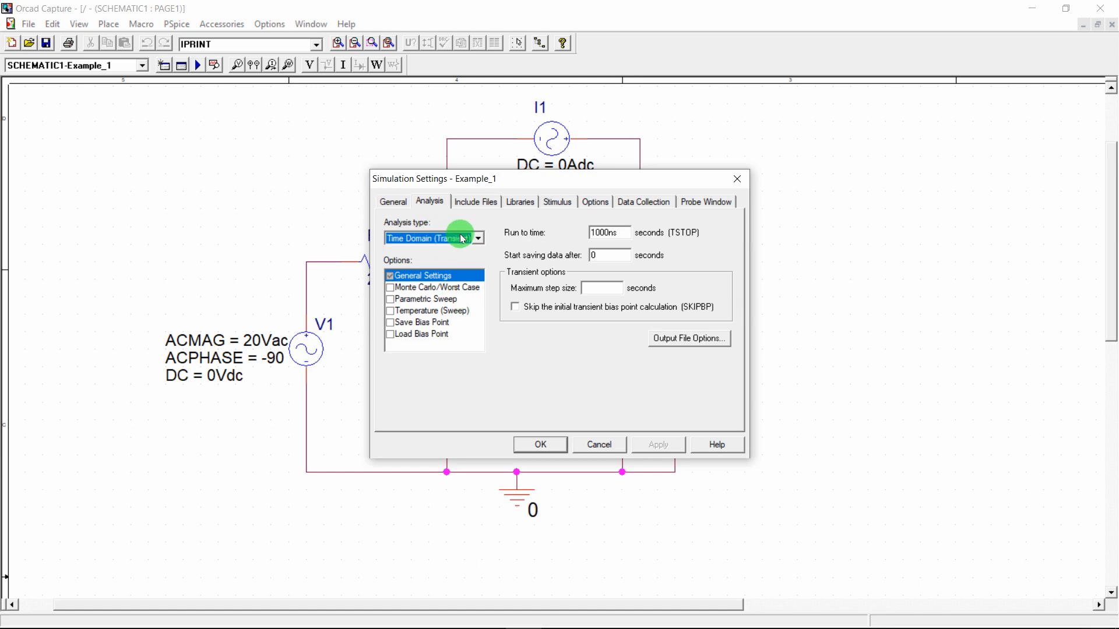
Set the Example_1 analysis type to AC Sweep/Noise in Simulation Settings
click(478, 239)
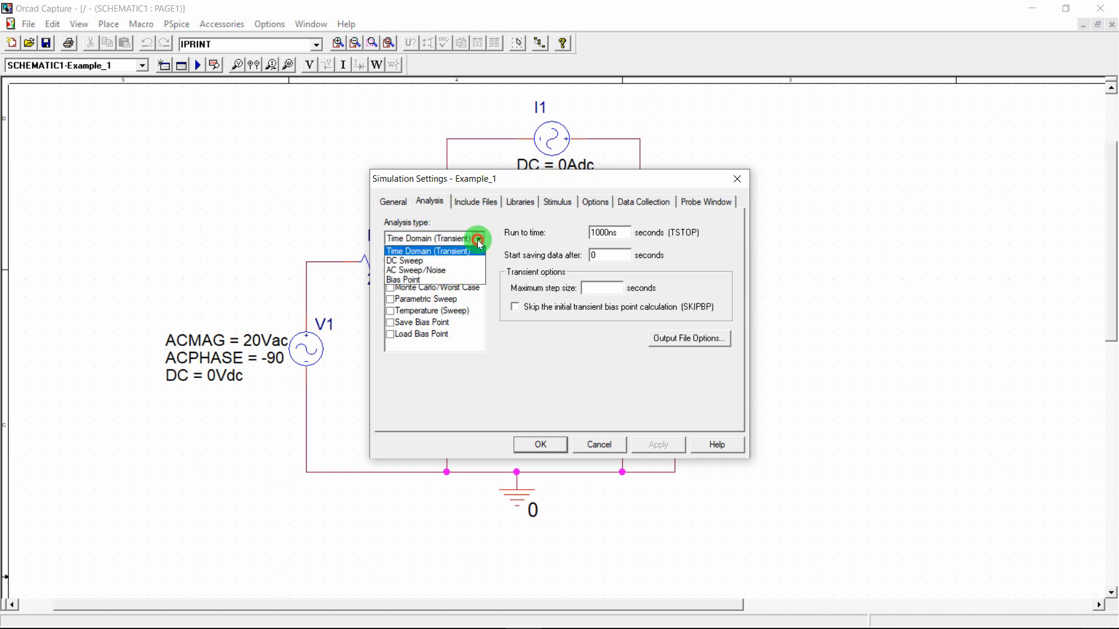
click(452, 271)
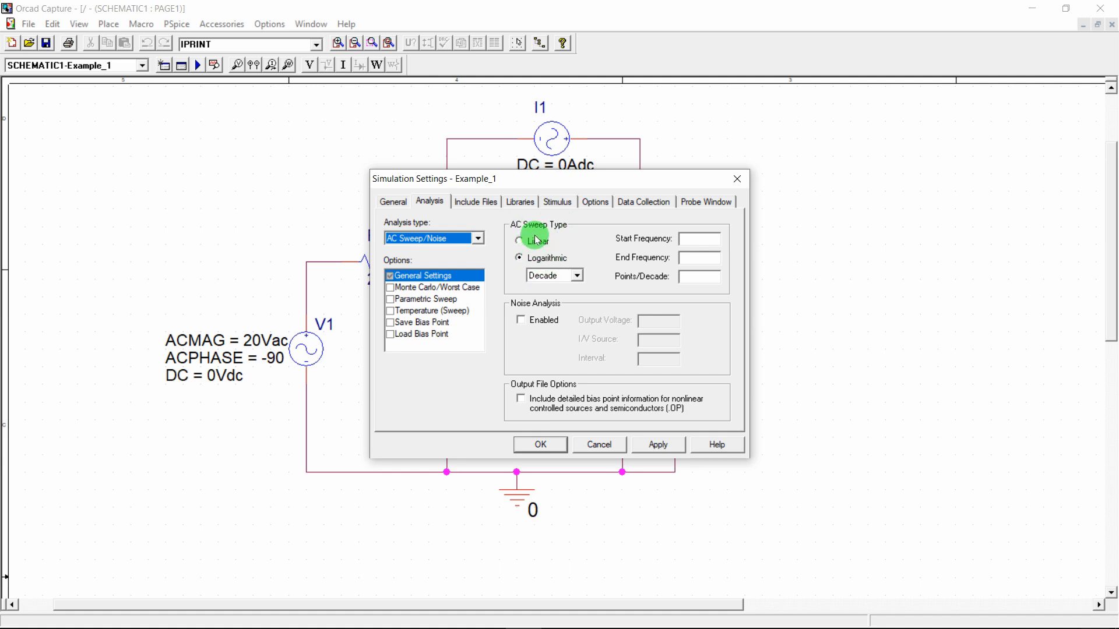
click(682, 238)
Highlight the 0.31831 frequency in Acrobat's Example 1 solution, then minimize Acrobat
mouse_move(414, 615)
click(347, 551)
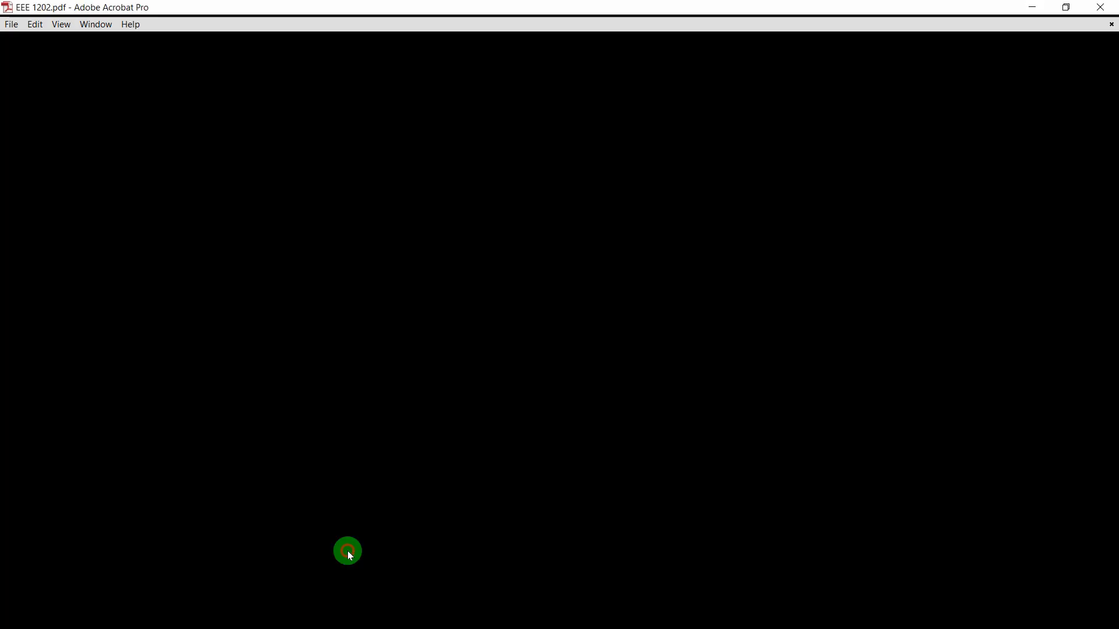
drag(629, 408, 669, 407)
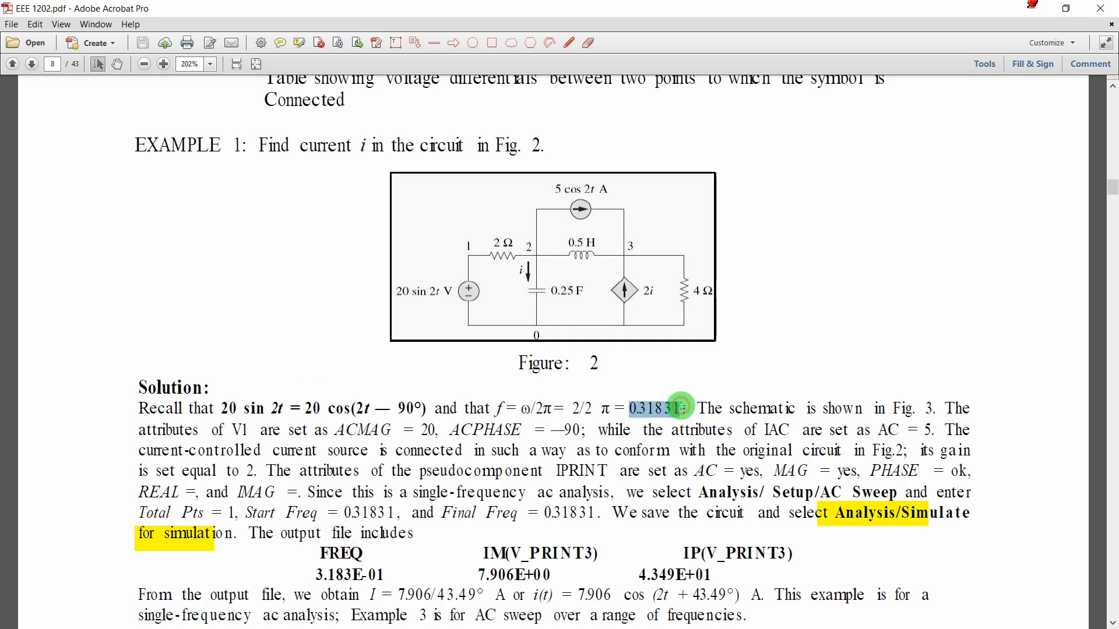
key(super)
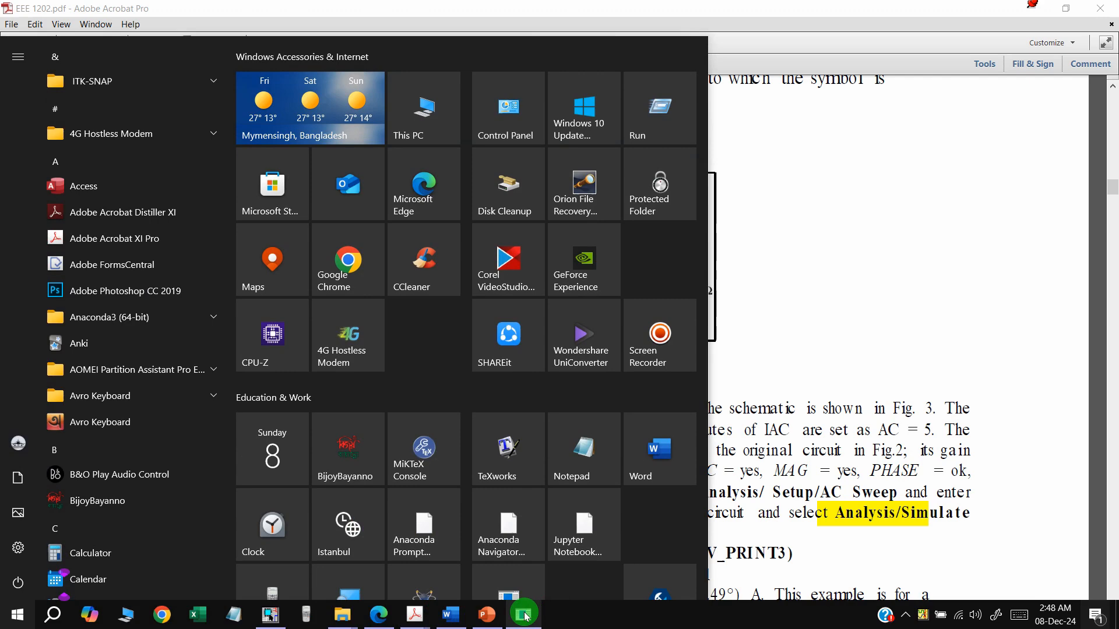
click(526, 615)
mouse_move(424, 624)
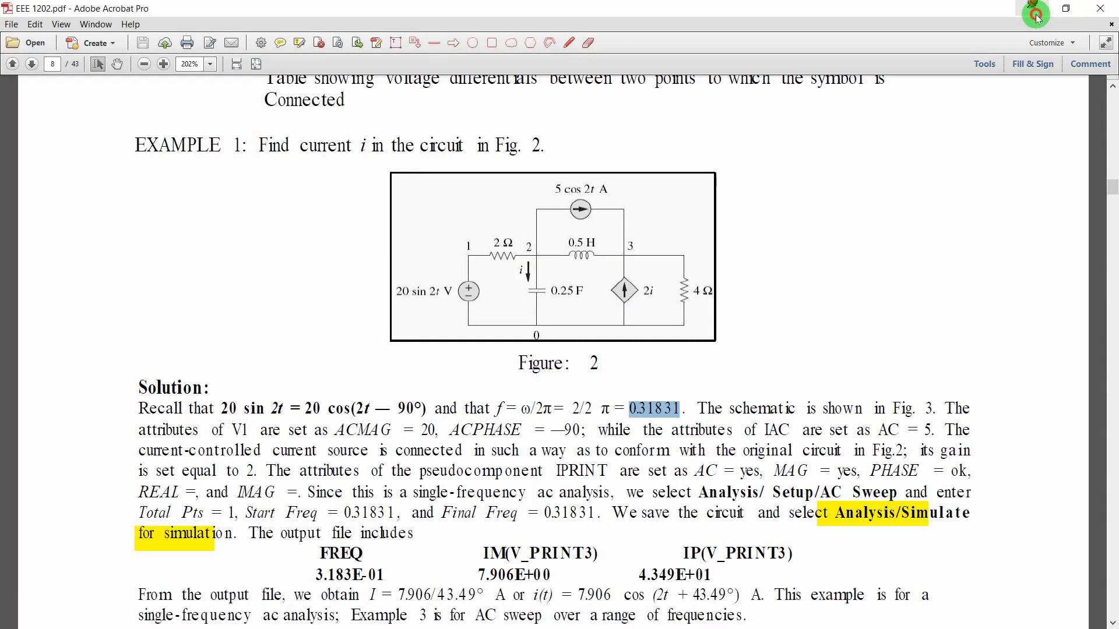
click(1033, 9)
Make the AC sweep Linear from 0.31831 to 0.31831 with 1 total point and apply it
mouse_move(357, 627)
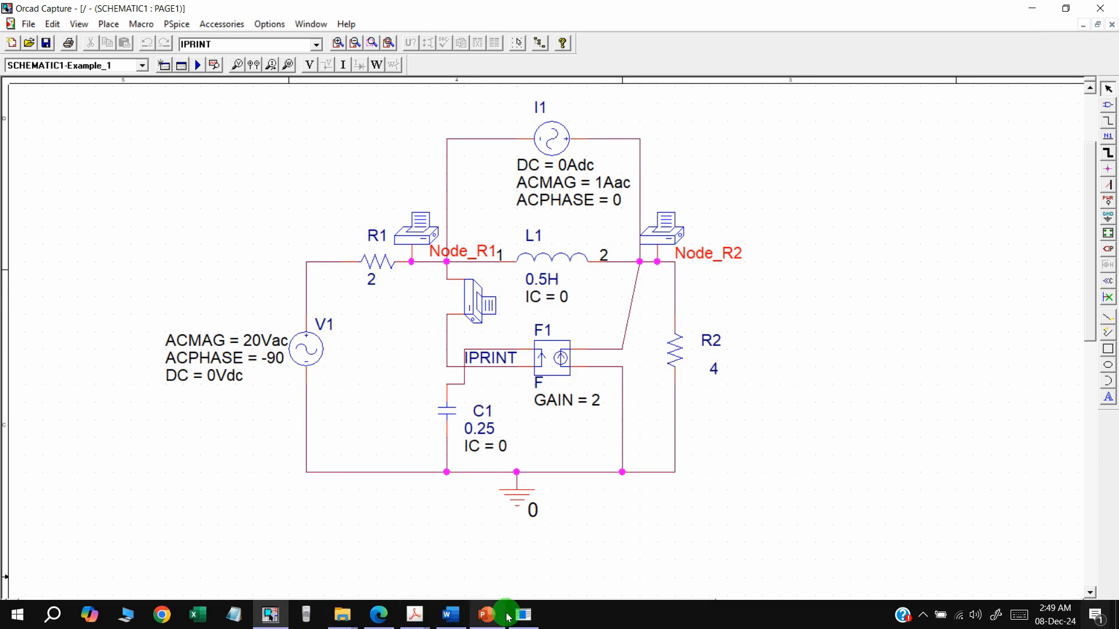
click(522, 615)
click(702, 239)
text(0.31831)
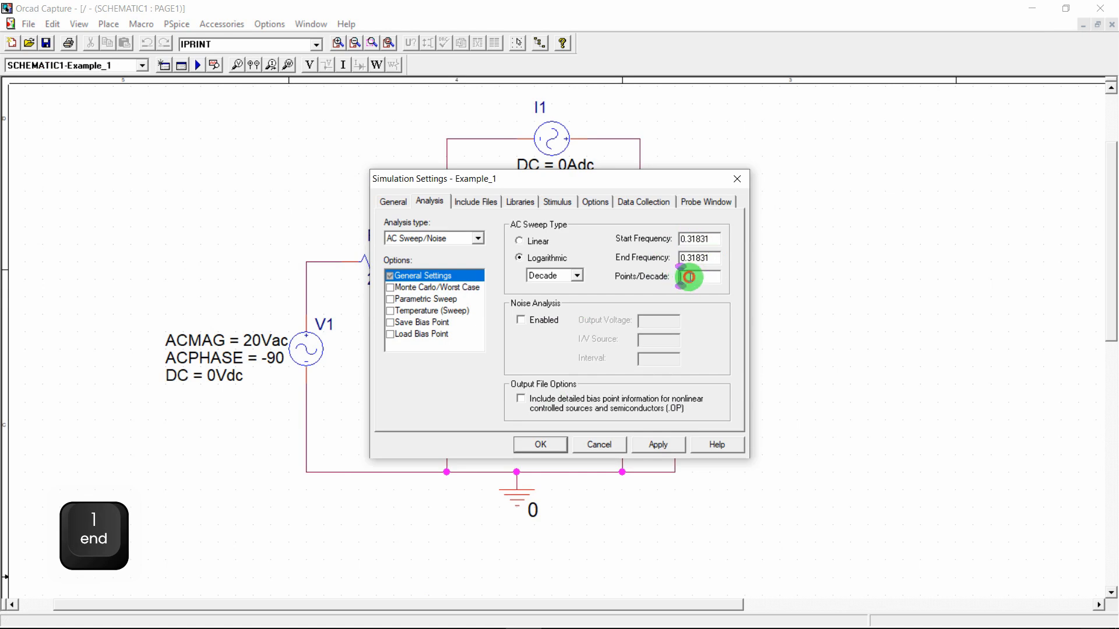
click(690, 277)
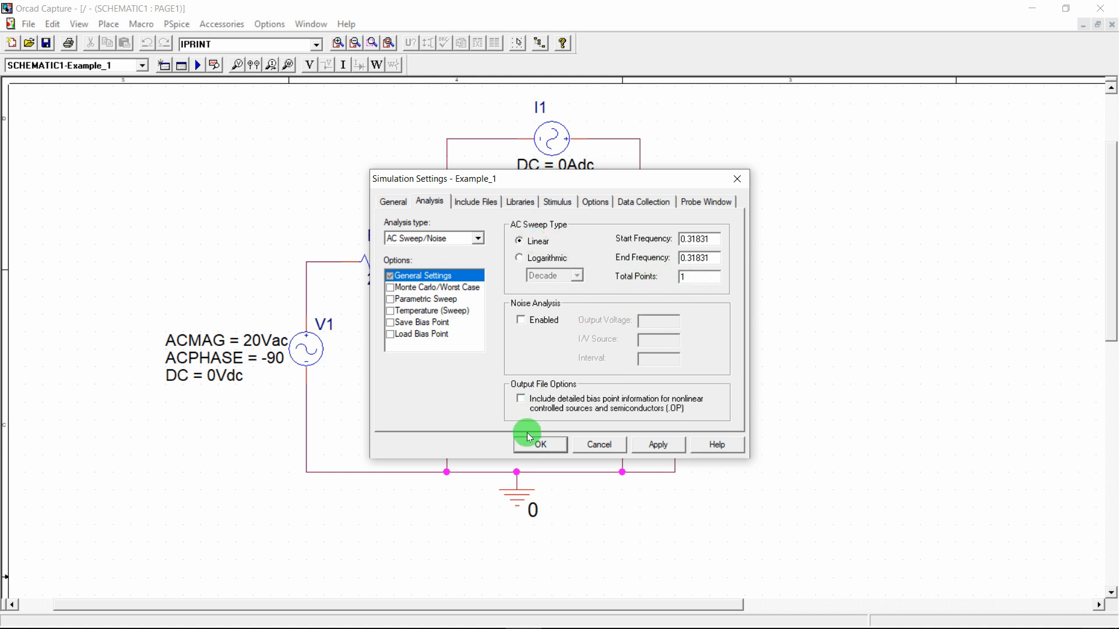
click(542, 444)
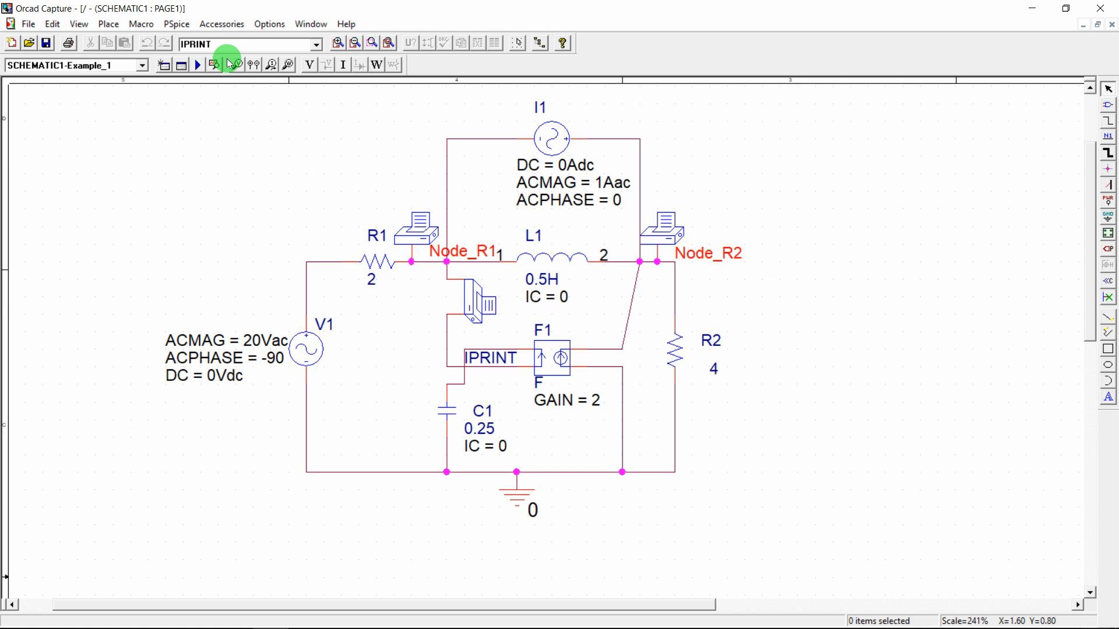
Run PSpice on Example_1 and bring up the finished AC analysis in PSpice A/D
click(197, 66)
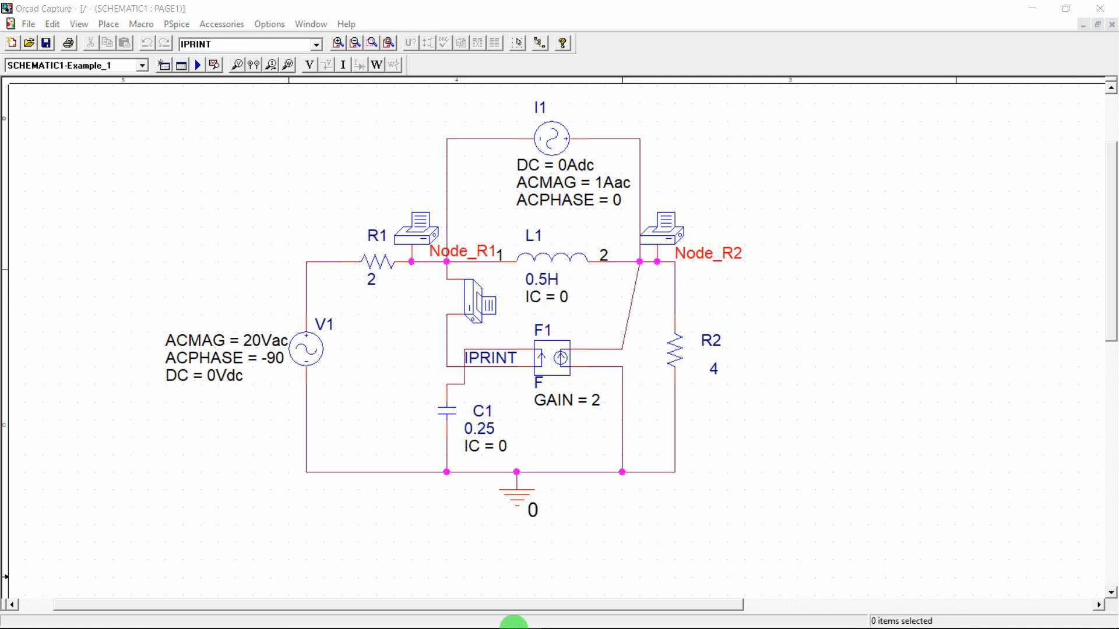
mouse_move(522, 624)
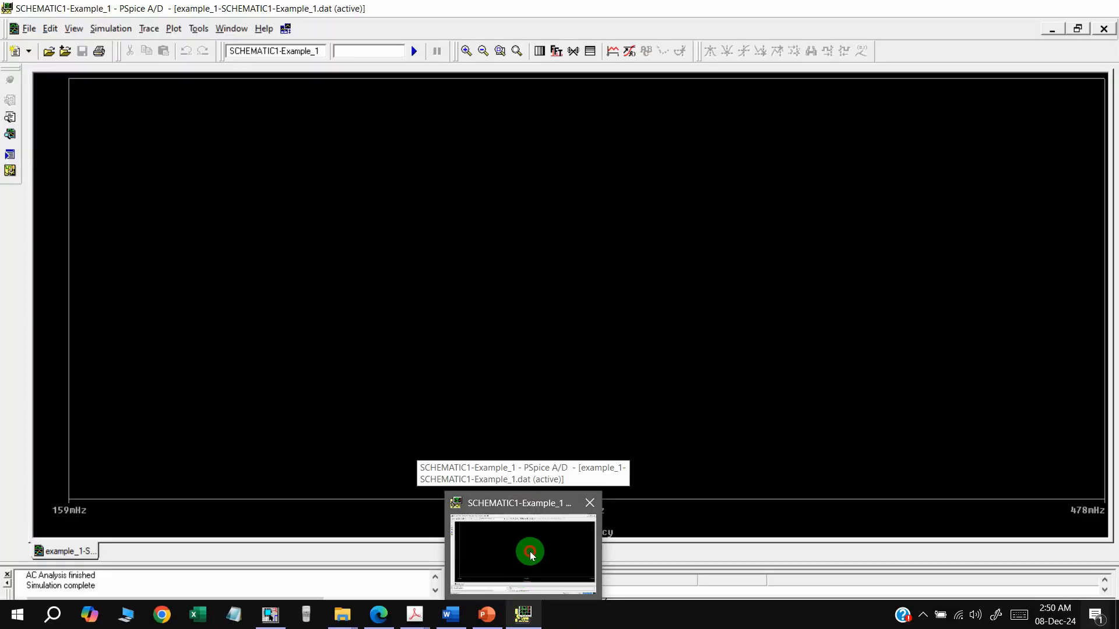
click(528, 556)
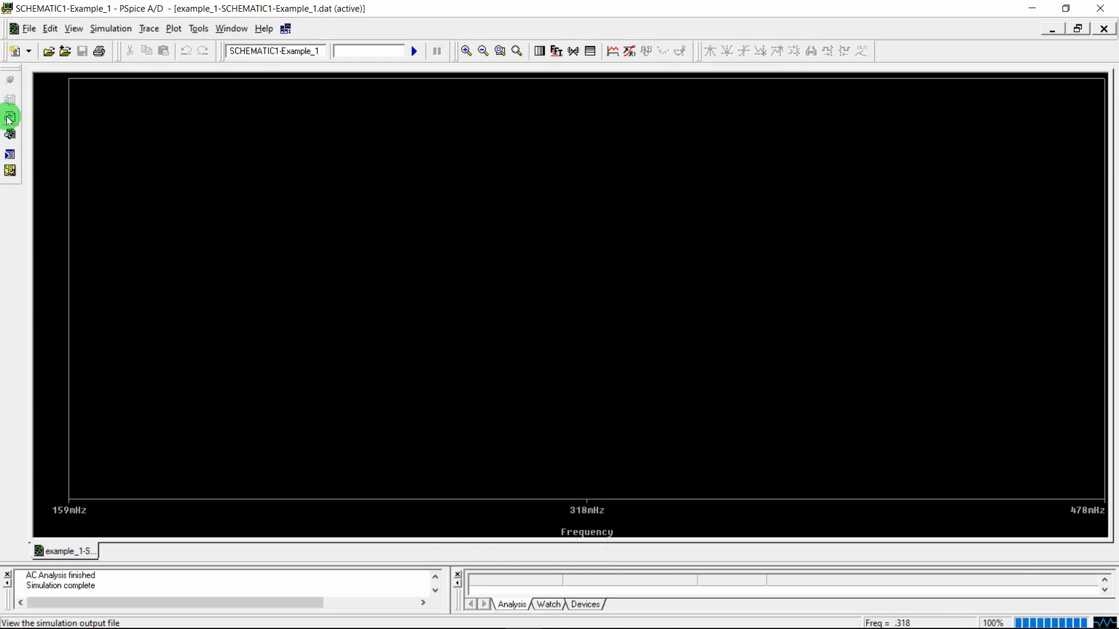
Show the Example_1 simulation output file in place of the empty frequency plot
key(super+plus)
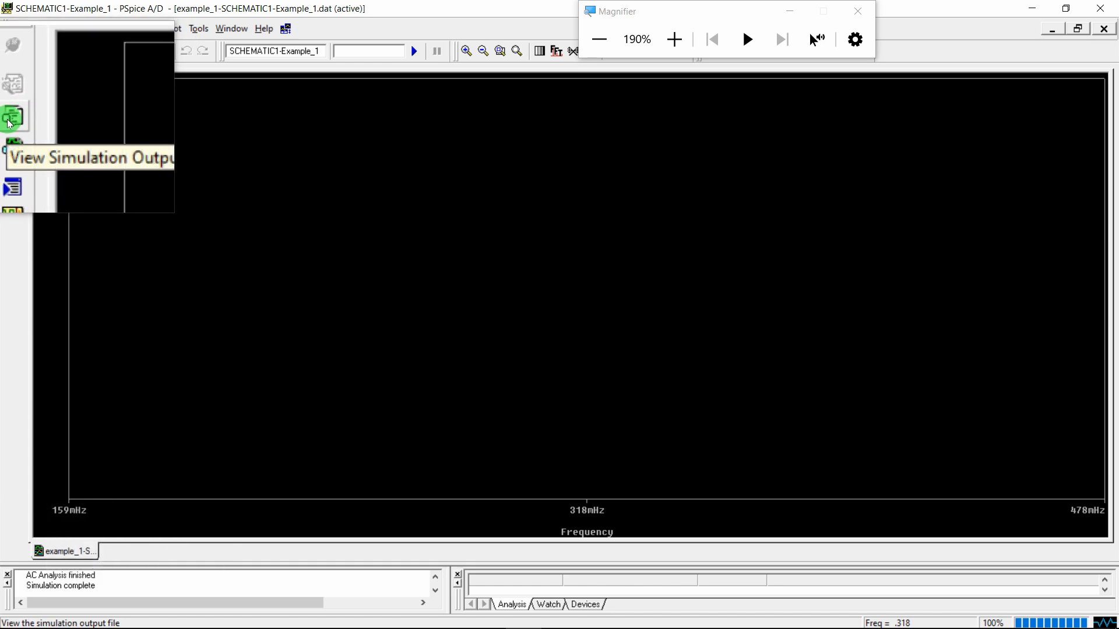
key(super+Escape)
click(10, 122)
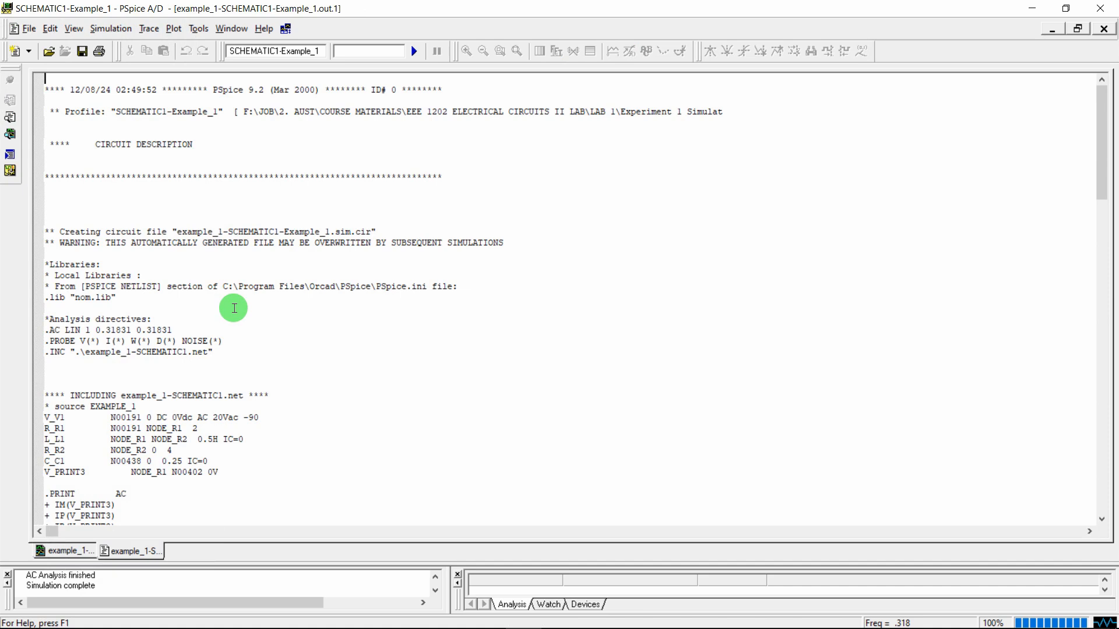
Scroll to the AC ANALYSIS results and highlight frequency 3.183E-01 and current magnitude 6.905E+00
drag(1105, 124, 1101, 240)
drag(1099, 198, 1103, 367)
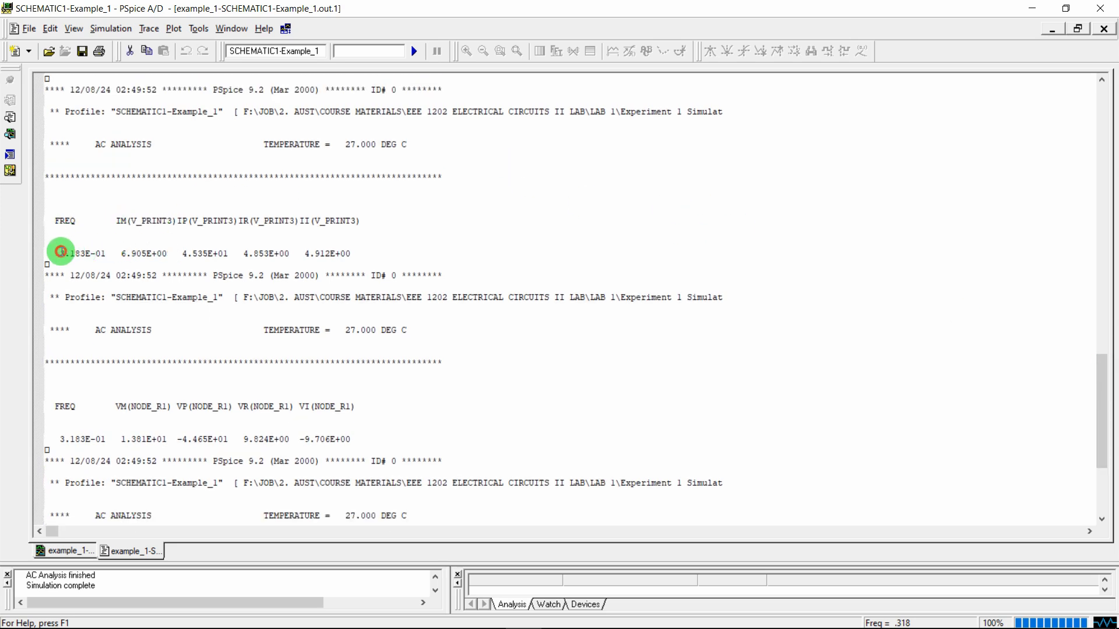
drag(60, 251, 104, 252)
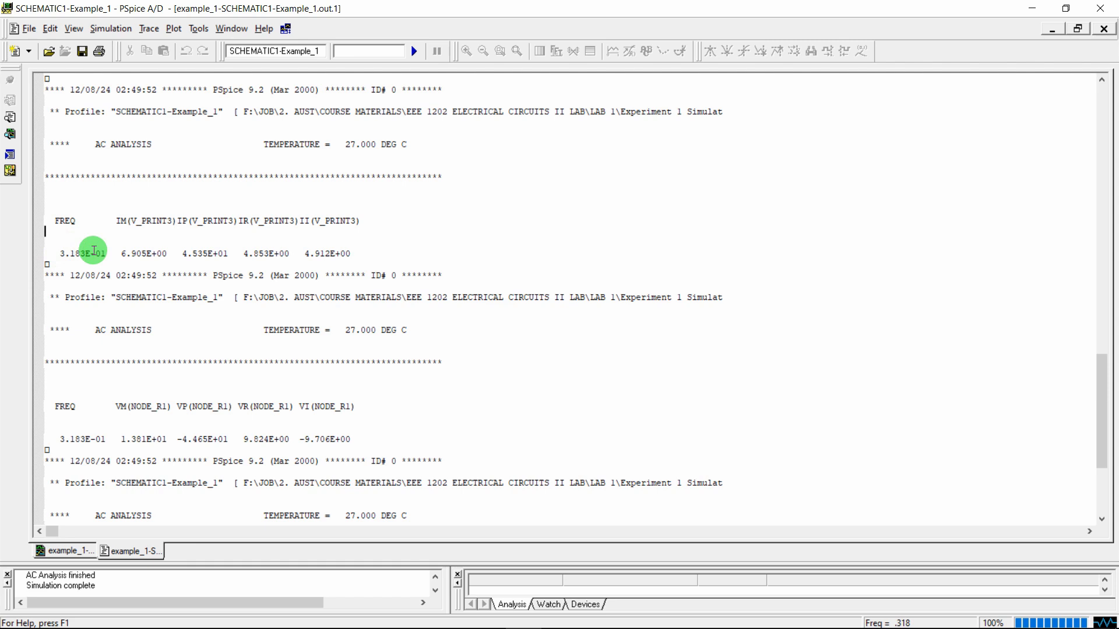
drag(85, 255, 92, 254)
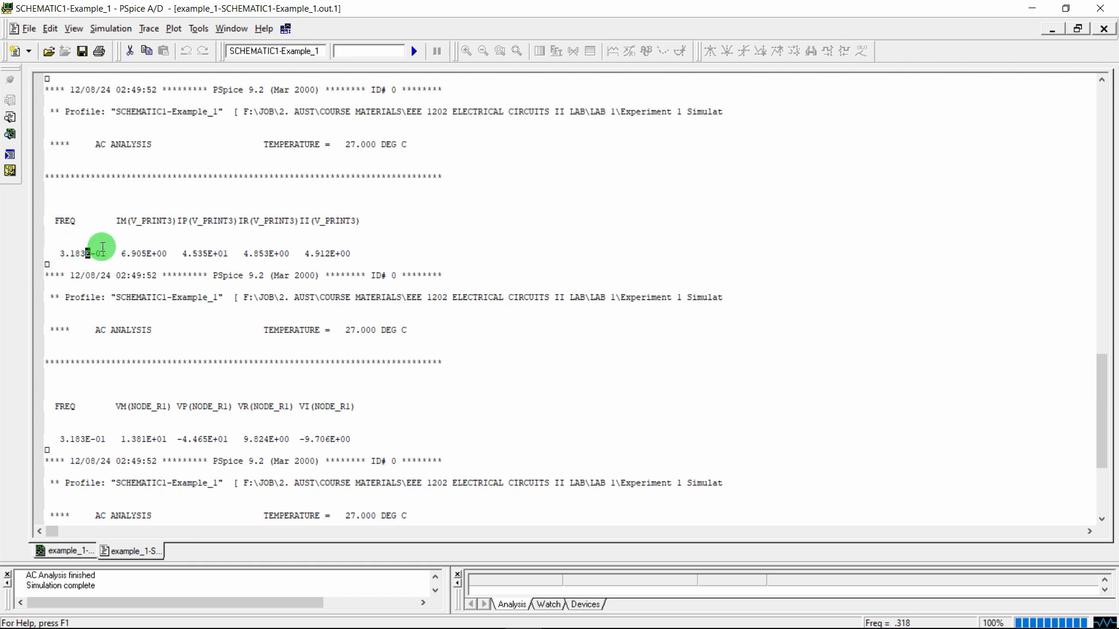
click(72, 230)
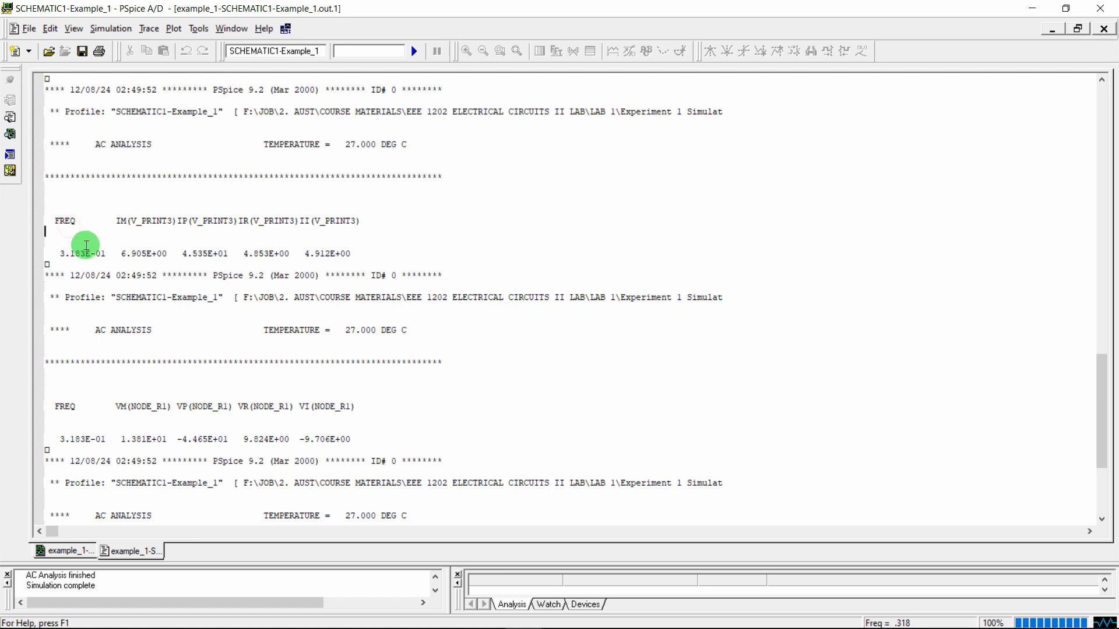
drag(85, 253, 97, 252)
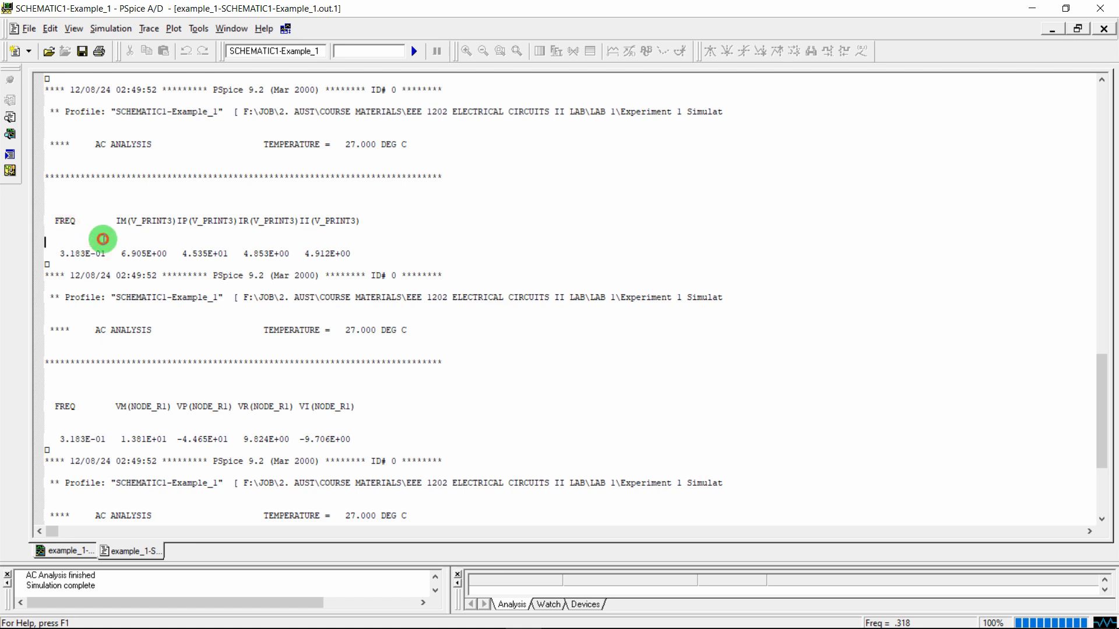
drag(157, 254, 229, 255)
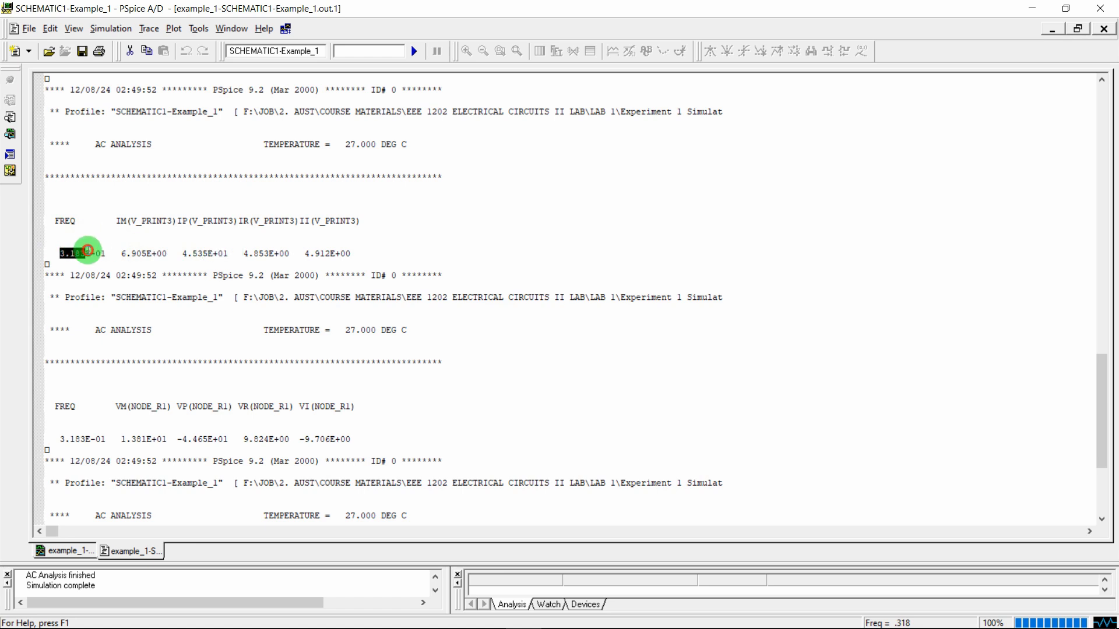
drag(97, 250, 118, 248)
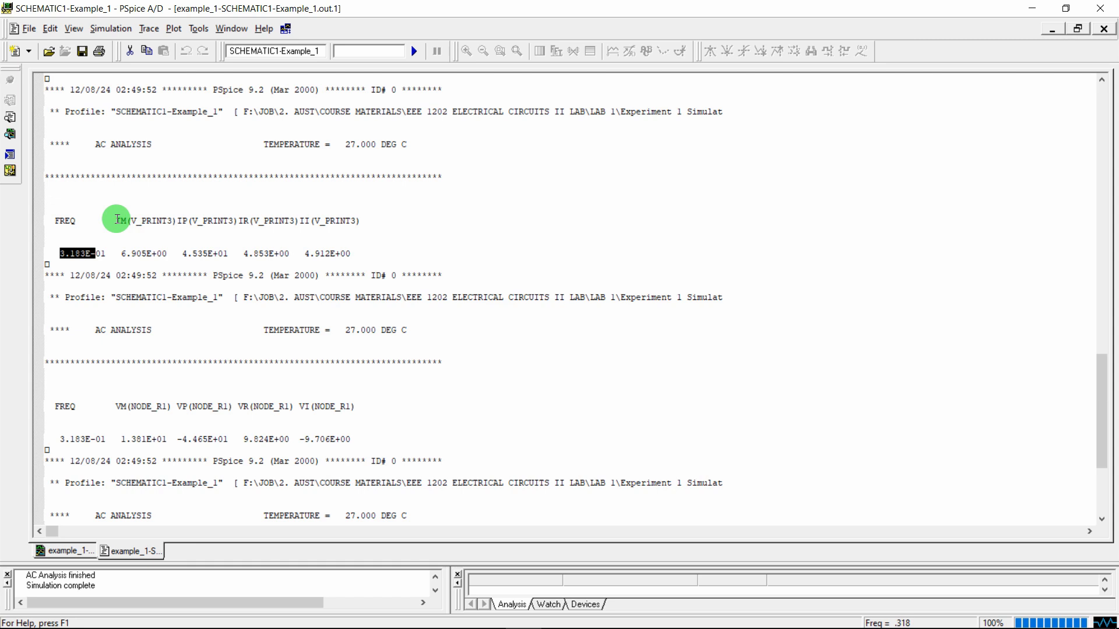
drag(117, 219, 365, 218)
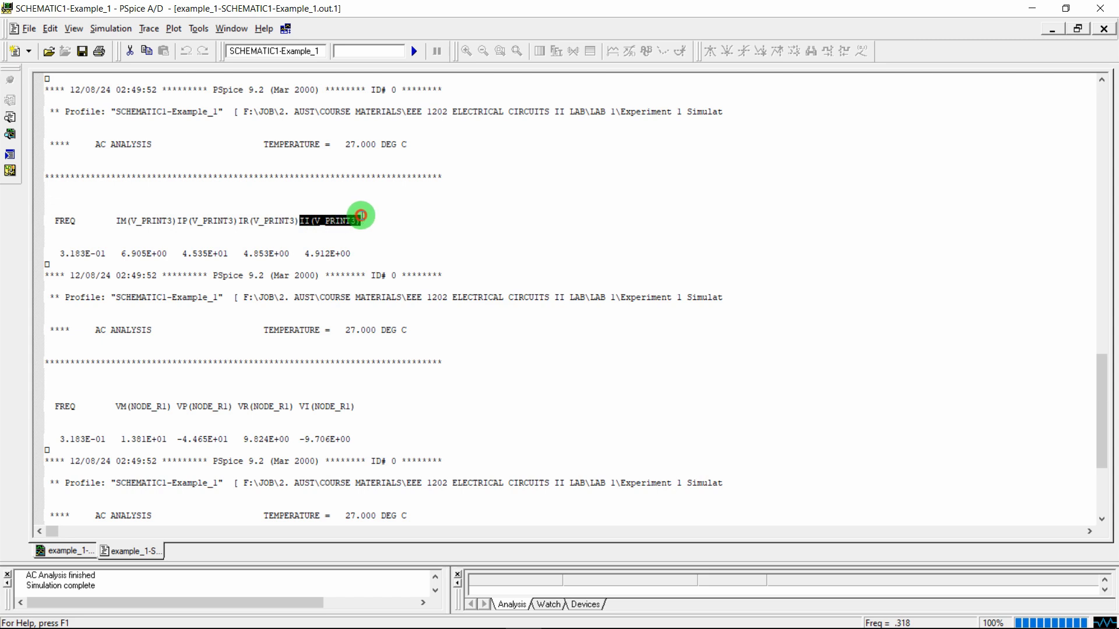
drag(122, 255, 356, 251)
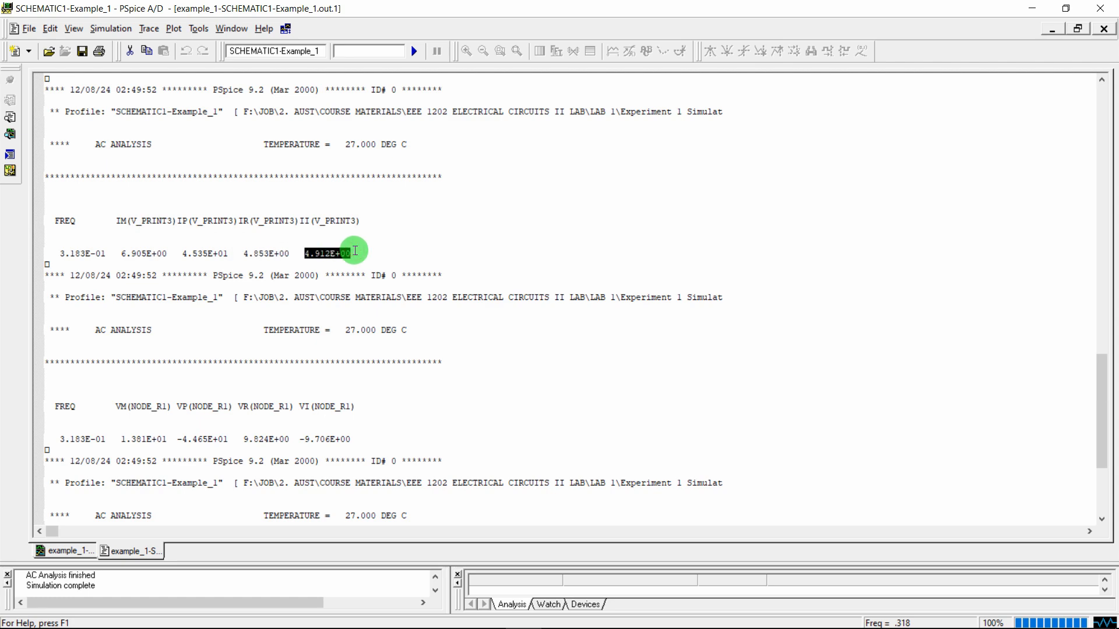
click(379, 237)
Compare the 6.905 magnitude and 45.35 phase with the PDF solution, then minimize Acrobat
mouse_move(458, 617)
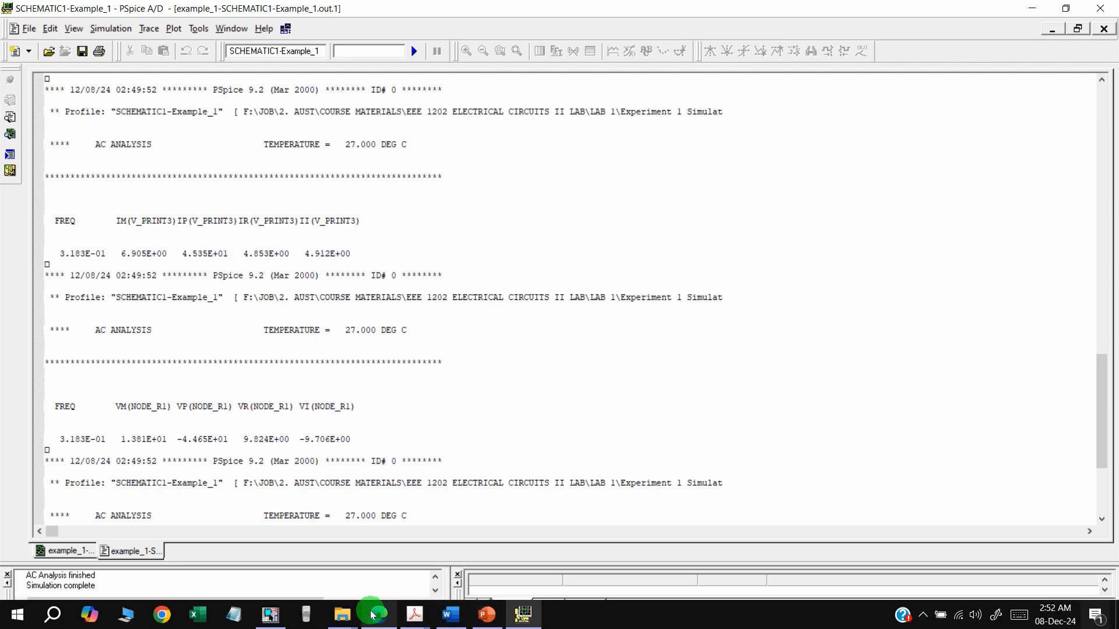
mouse_move(371, 614)
click(368, 554)
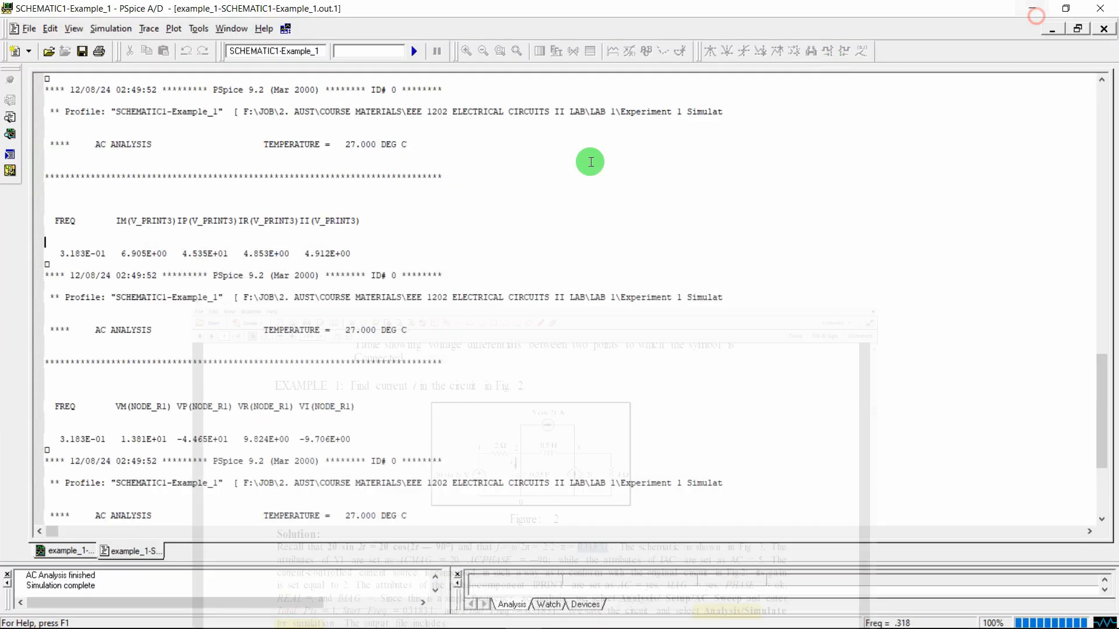
click(1031, 8)
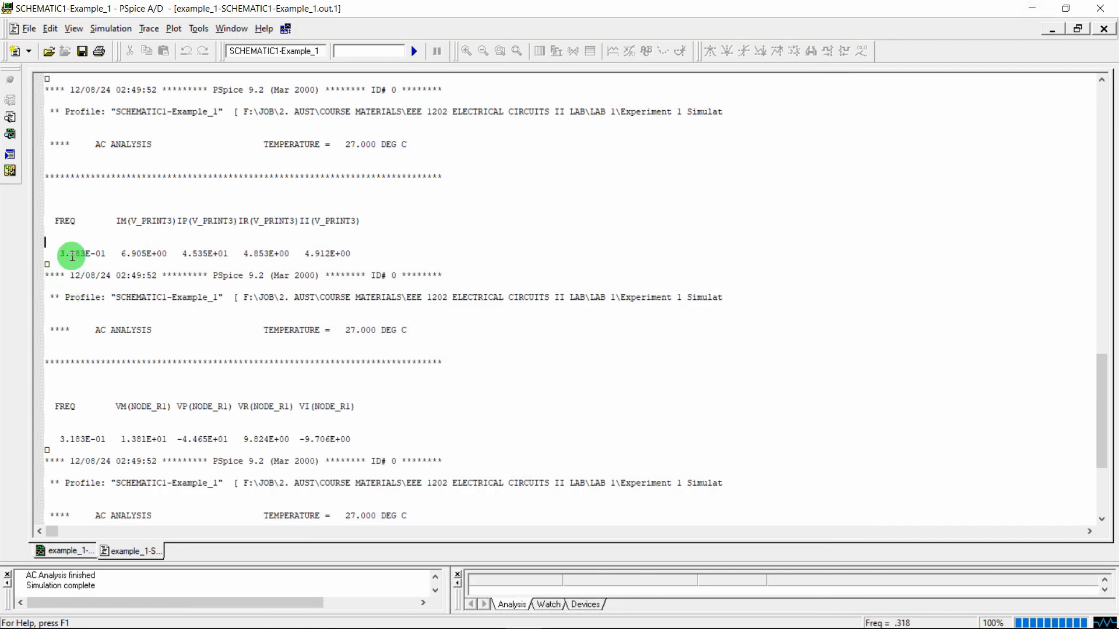
Open the fx-991ES PLUS C emulator and switch it to complex-number mode
drag(114, 221, 284, 222)
click(120, 253)
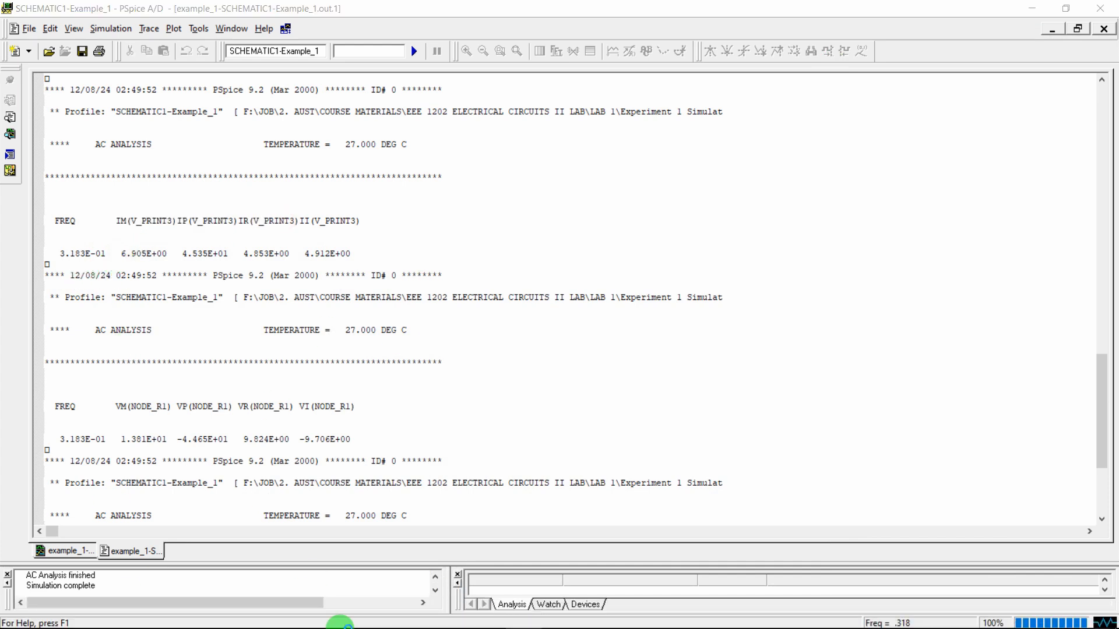
click(308, 620)
click(832, 231)
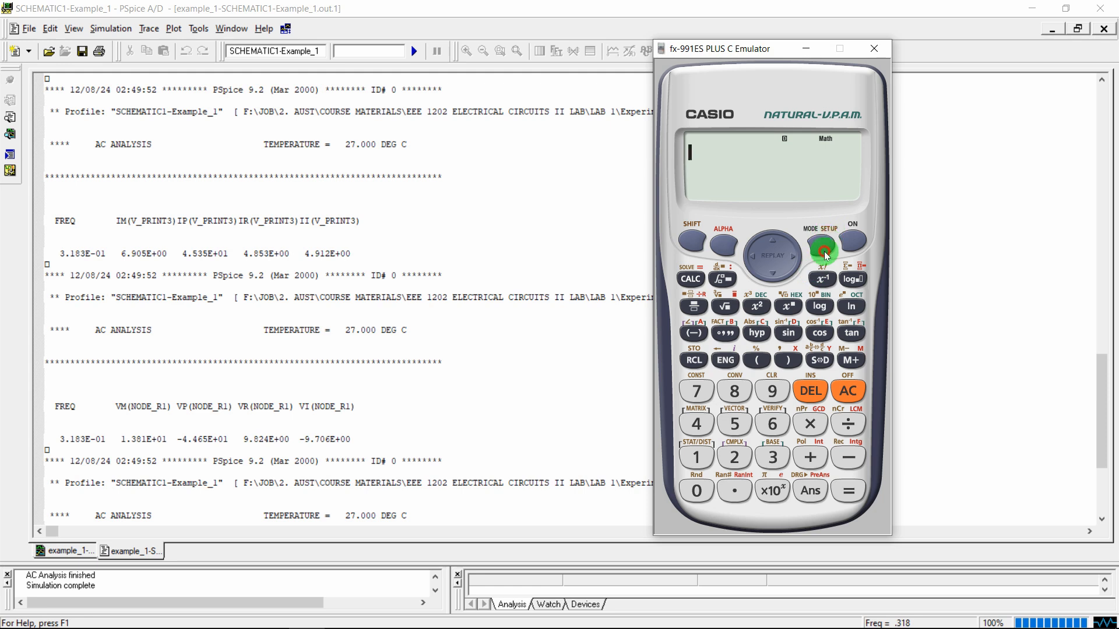
click(733, 457)
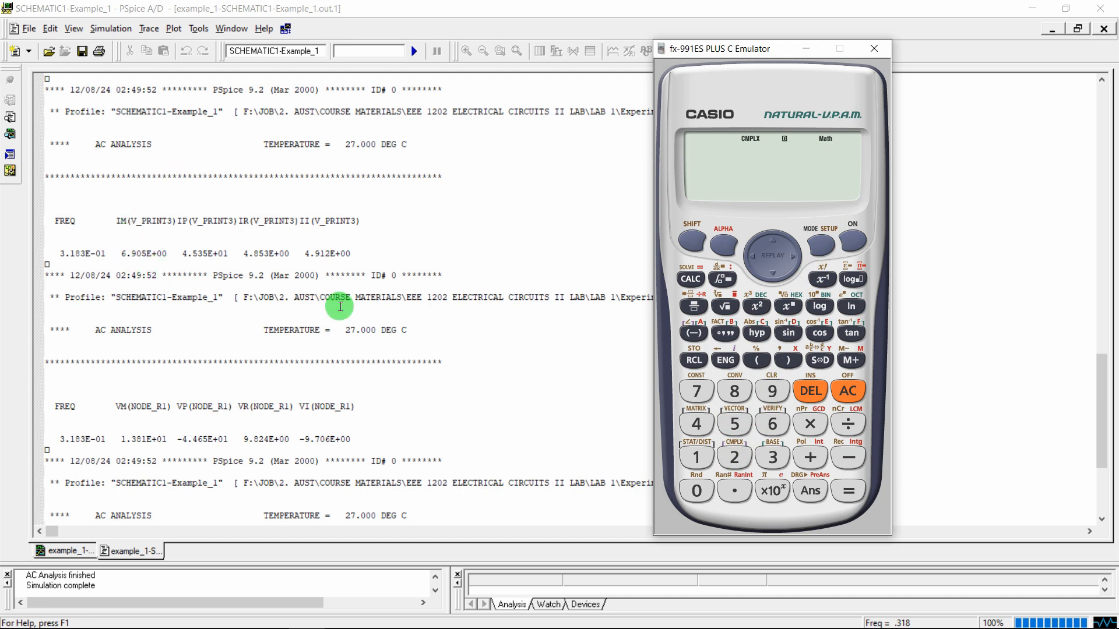
Enter 6.905 with the polar angle symbol, checking the phase in the PSpice output
text(63.)
key(BackSpace)
key(BackSpace)
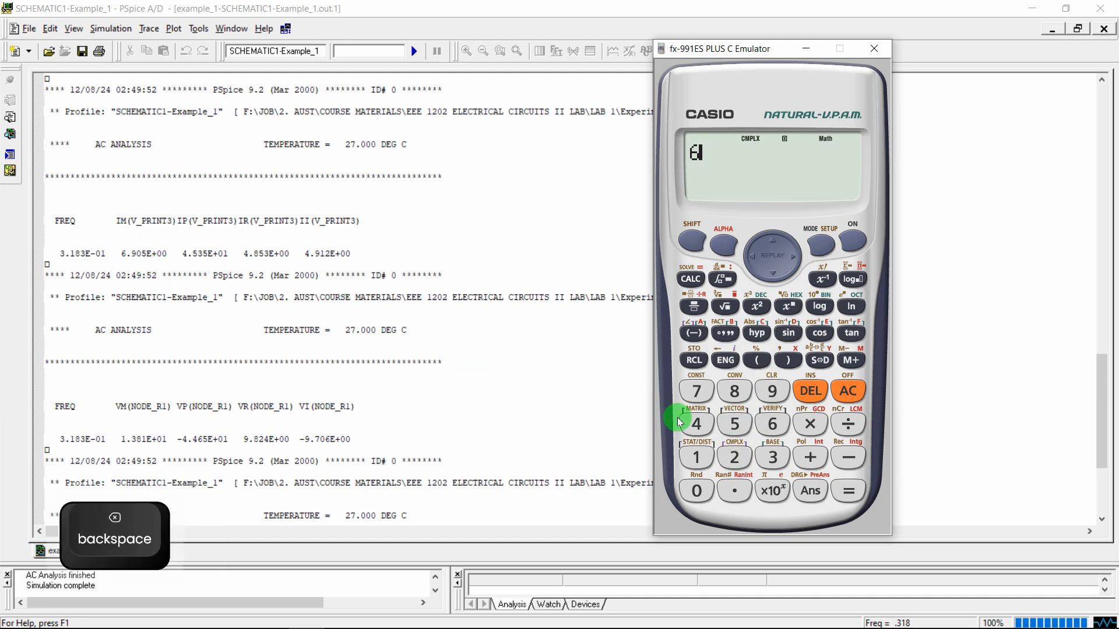
text(.905)
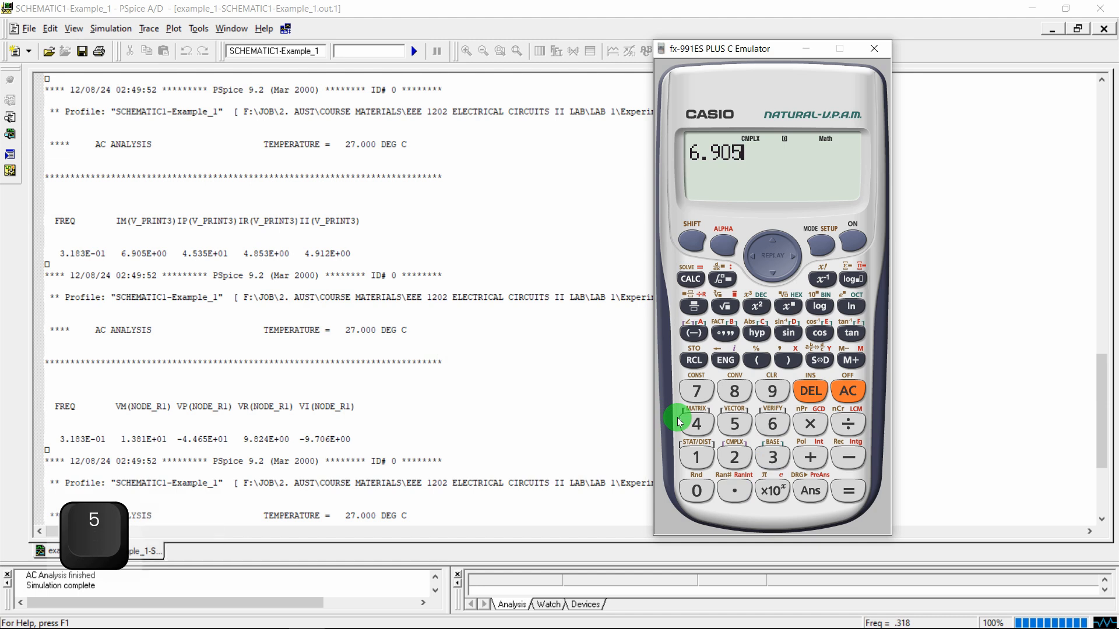
click(694, 350)
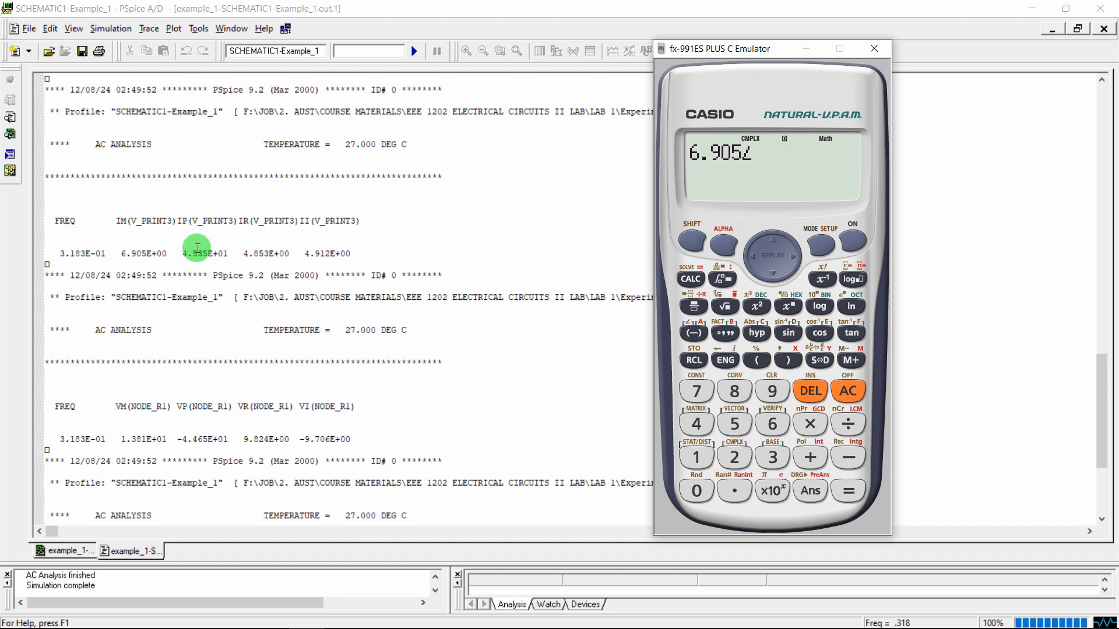
click(157, 197)
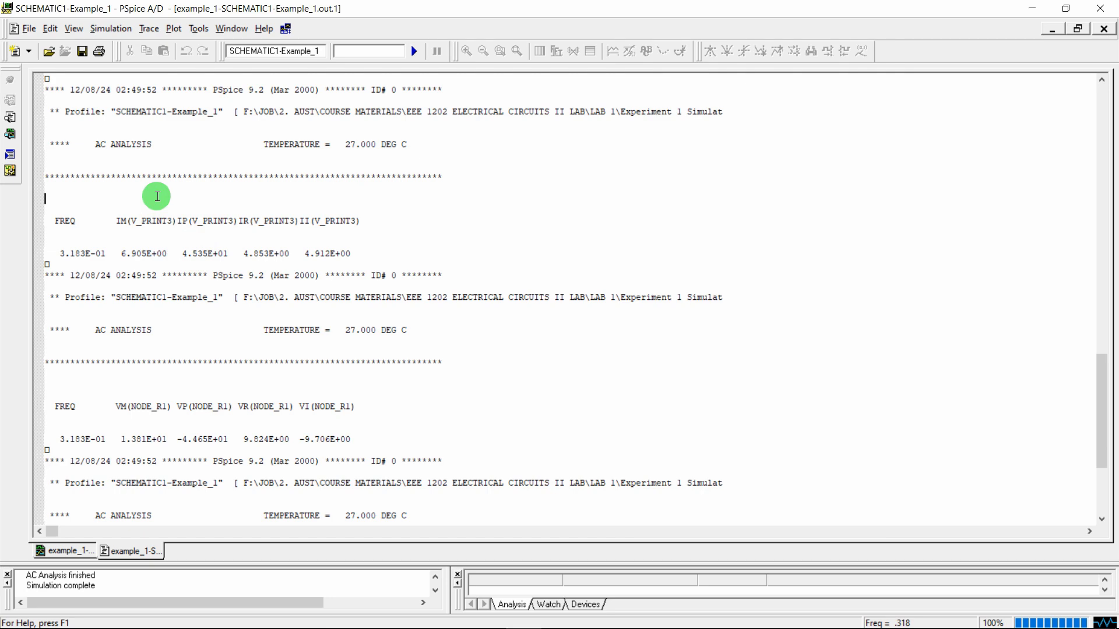
mouse_move(1106, 420)
mouse_down()
mouse_move(1106, 381)
mouse_move(1103, 464)
mouse_move(1103, 413)
mouse_up()
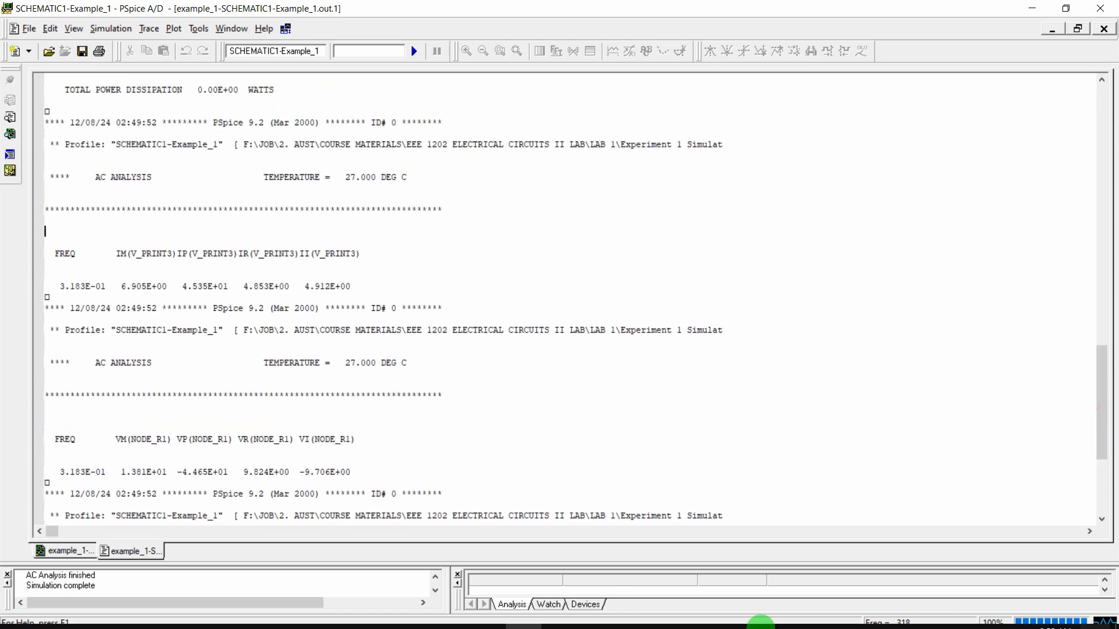
Complete 6.905∠45.35, convert it to 4.8527+4.9123i, then close the calculator
click(306, 615)
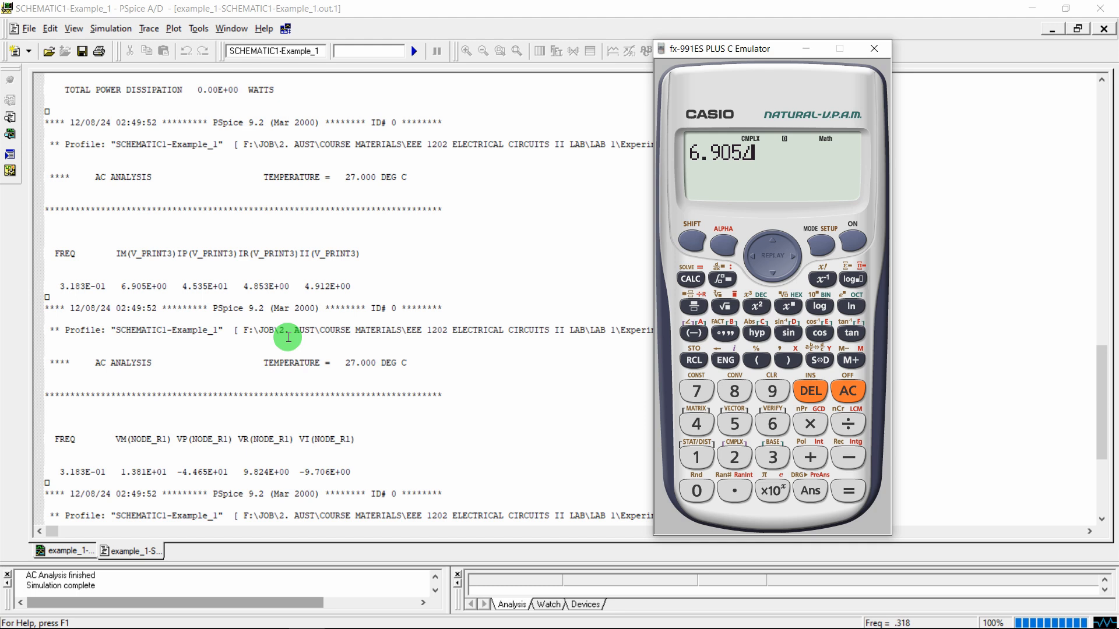
text(45.35)
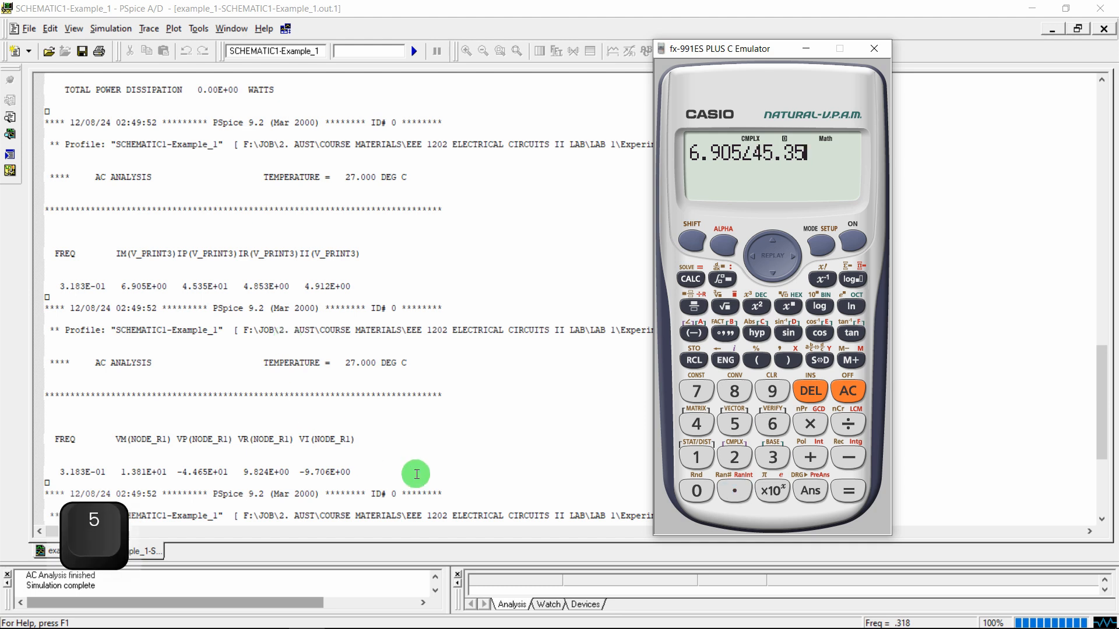
click(845, 493)
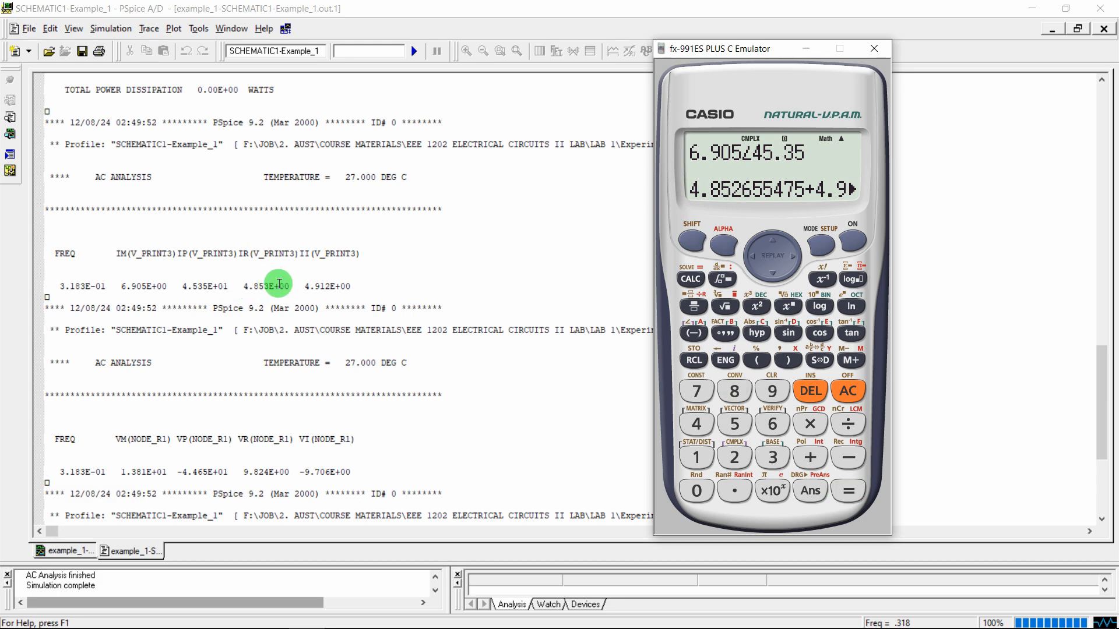
key(super+plus)
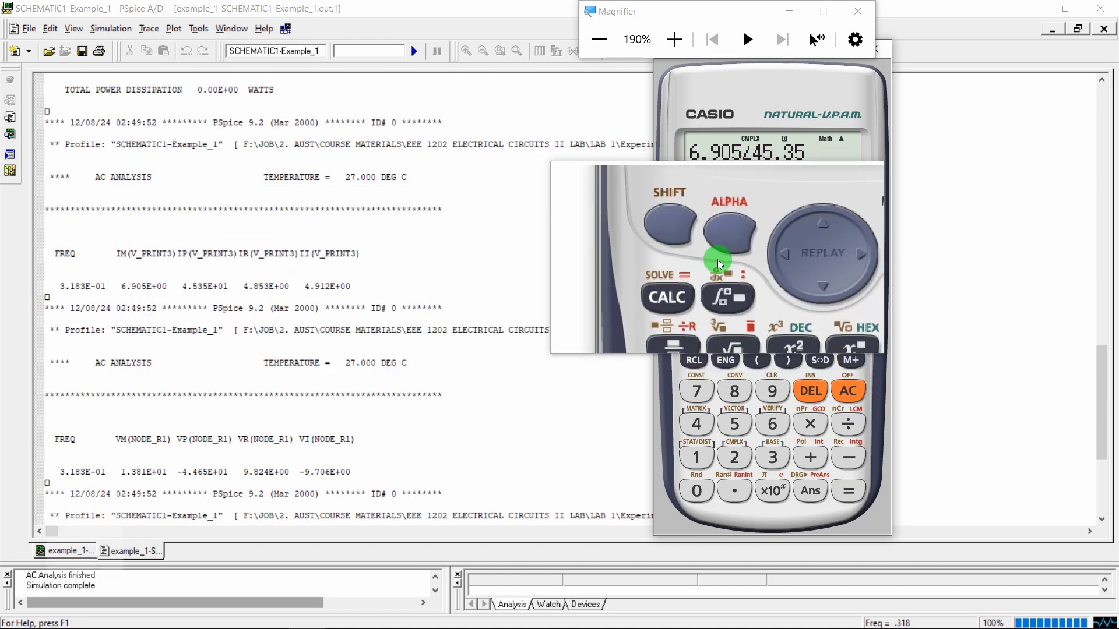
key(super+Escape)
click(791, 257)
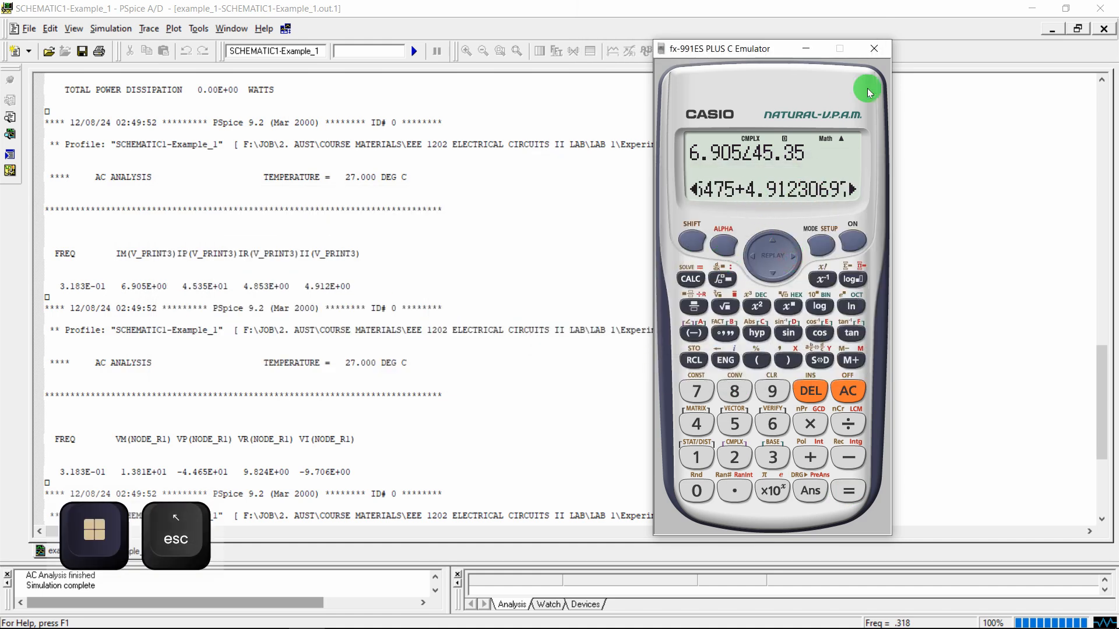
click(875, 49)
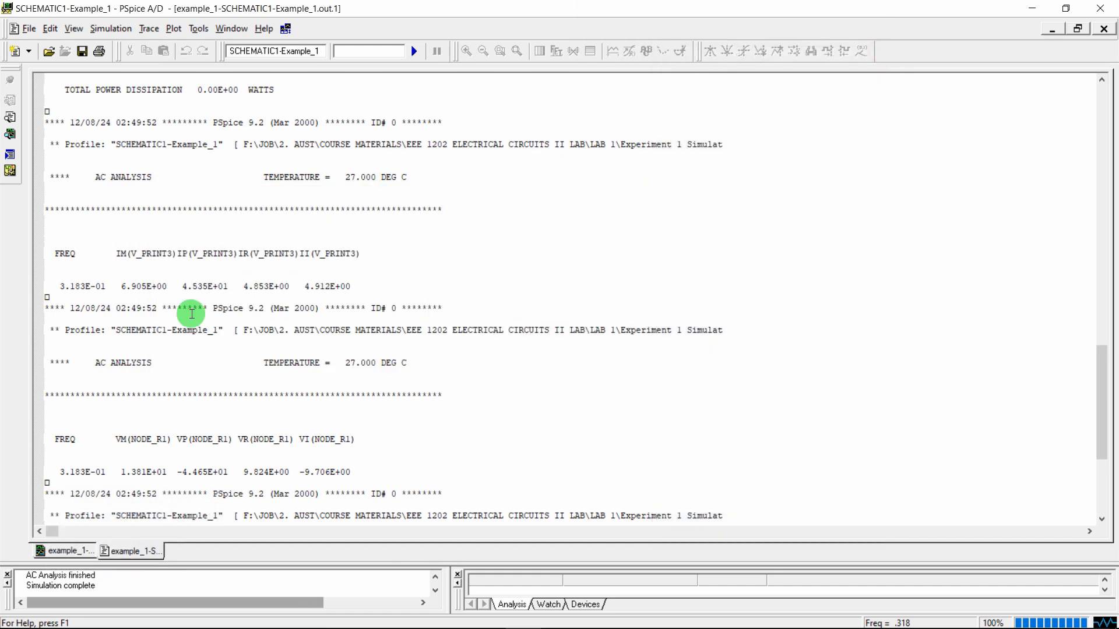
Scroll to the node results and highlight the Node_R1 magnitude column and values
drag(1102, 404, 1100, 458)
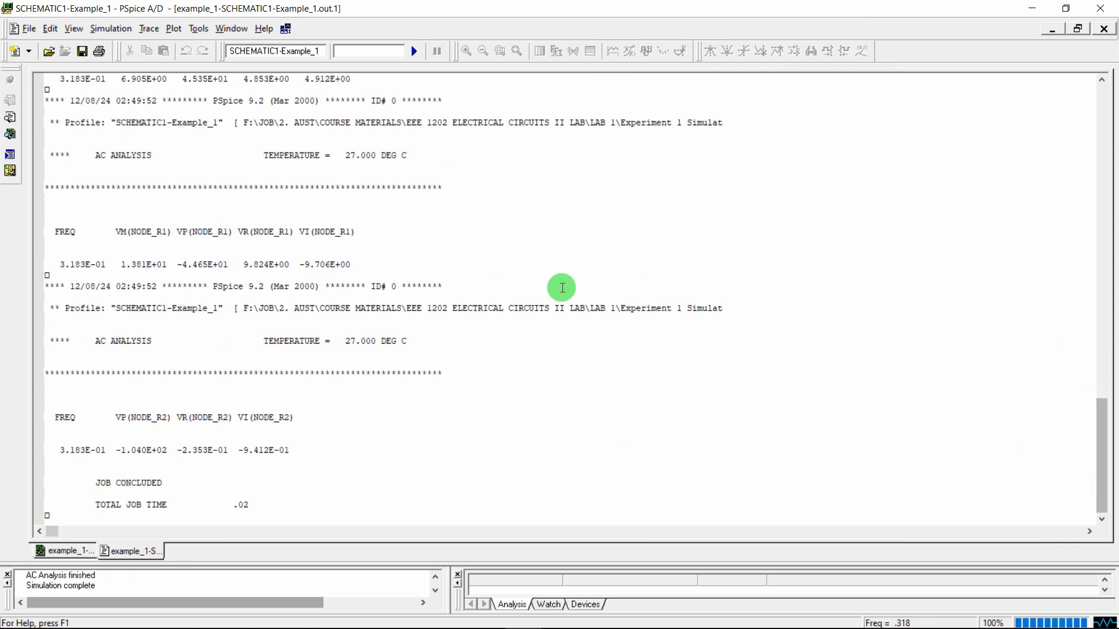
click(234, 615)
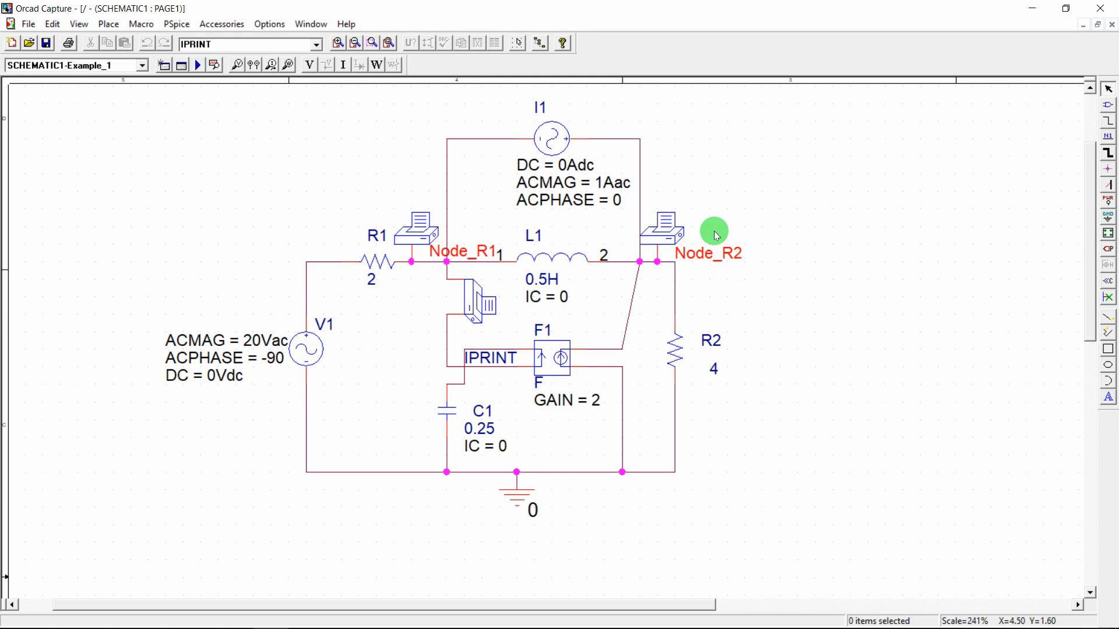
click(523, 620)
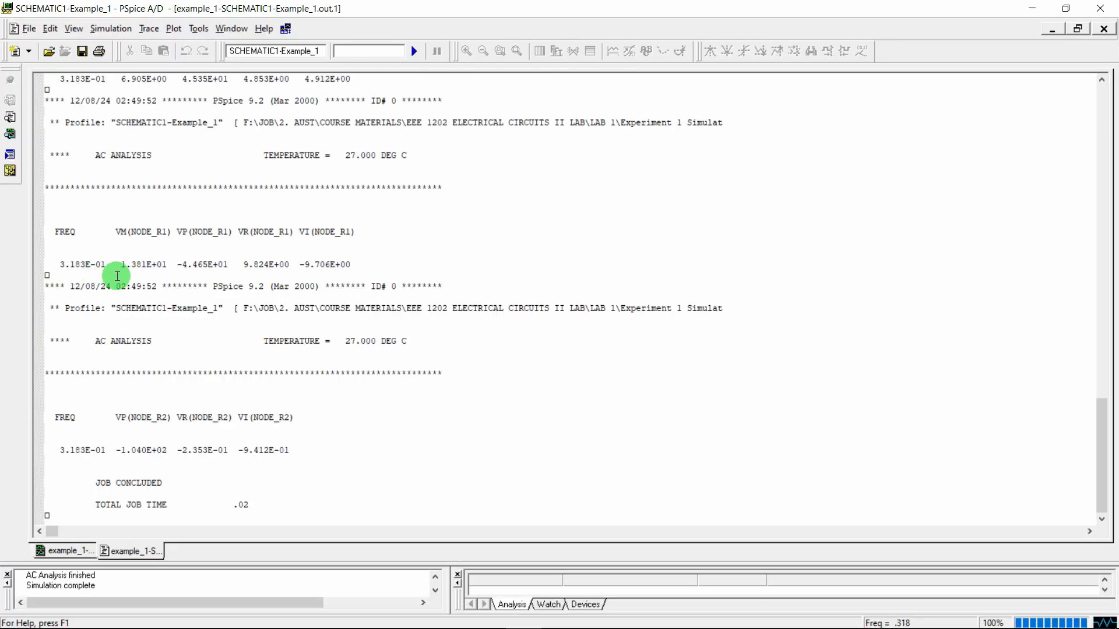
drag(120, 230, 170, 230)
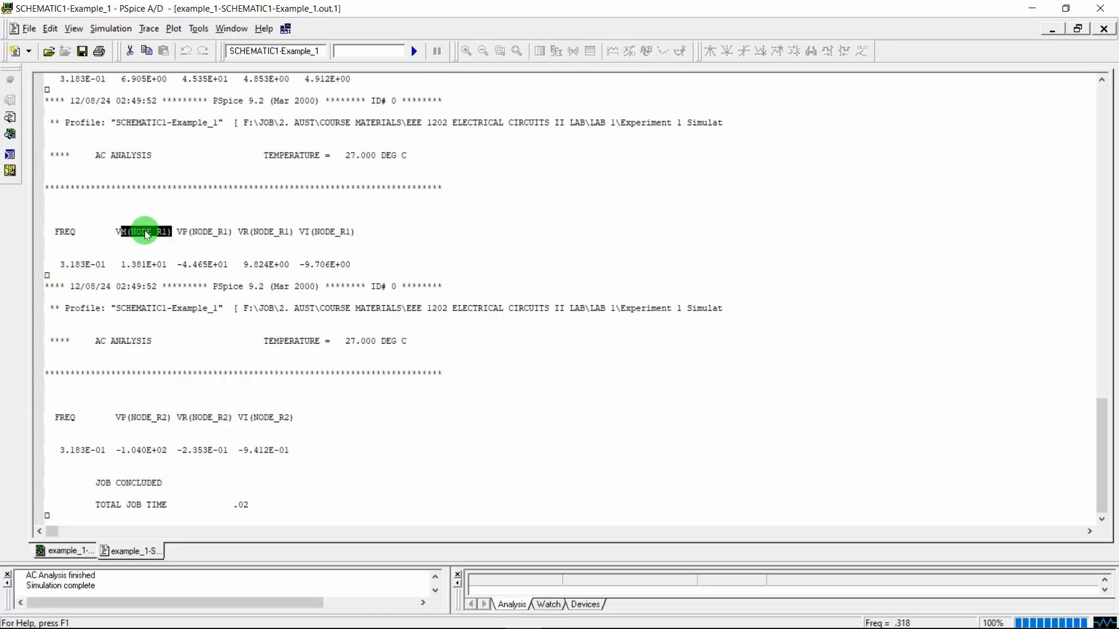
click(144, 230)
double_click(134, 231)
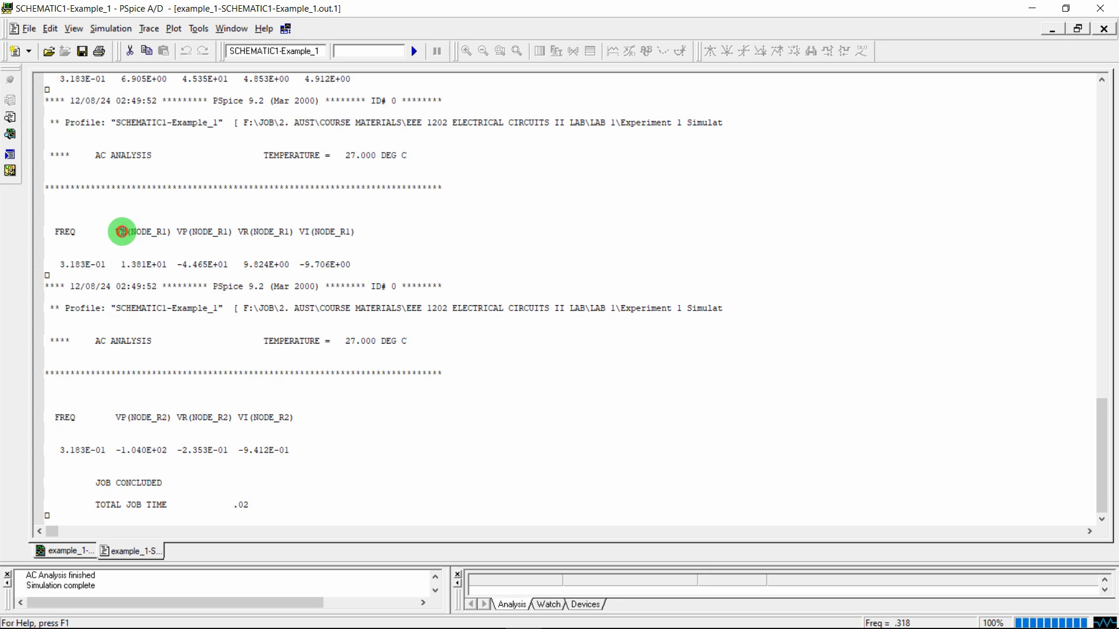
drag(122, 232, 159, 271)
Highlight Node_R1's real 9.824E+00 and imaginary -9.706E+00 values at 3.183E-01 Hz
click(184, 234)
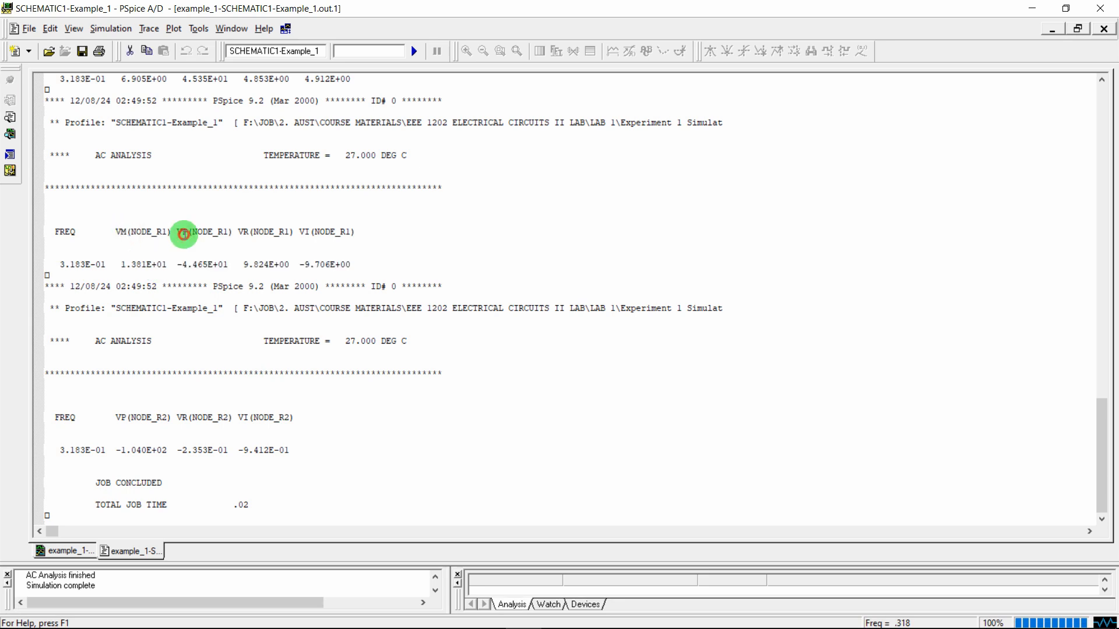
click(251, 231)
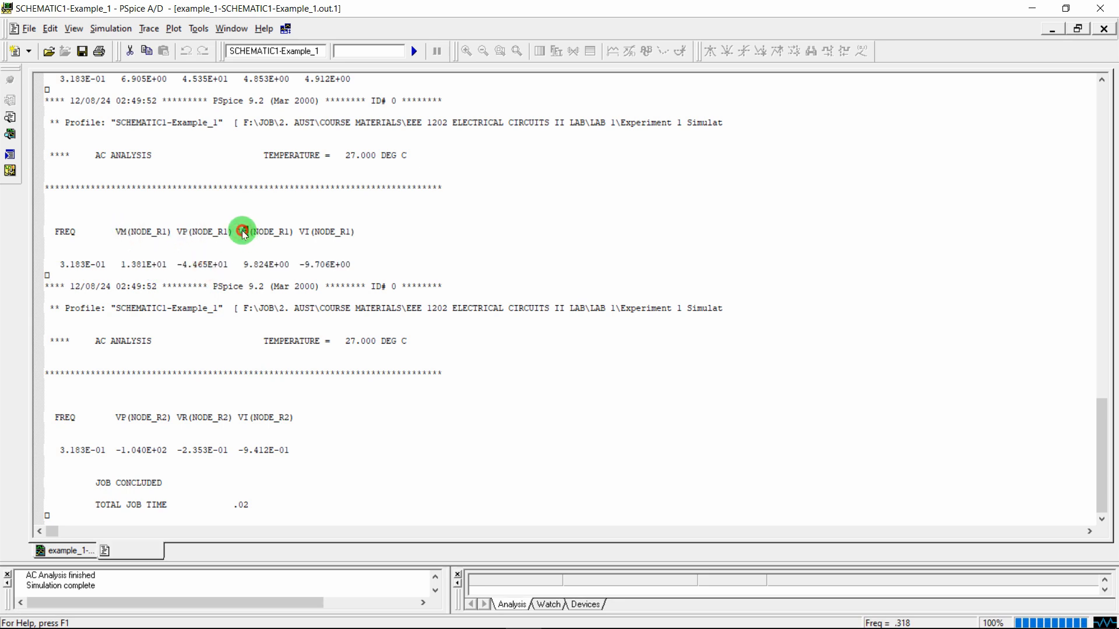
double_click(267, 265)
drag(340, 232, 357, 259)
click(352, 261)
click(305, 262)
click(357, 259)
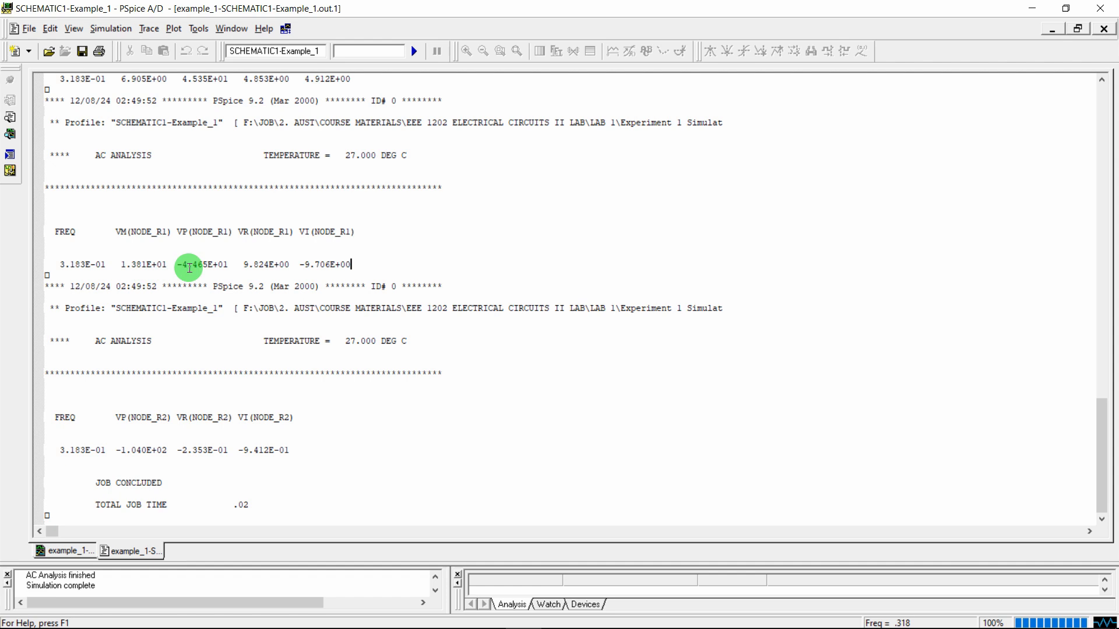
drag(59, 264, 111, 266)
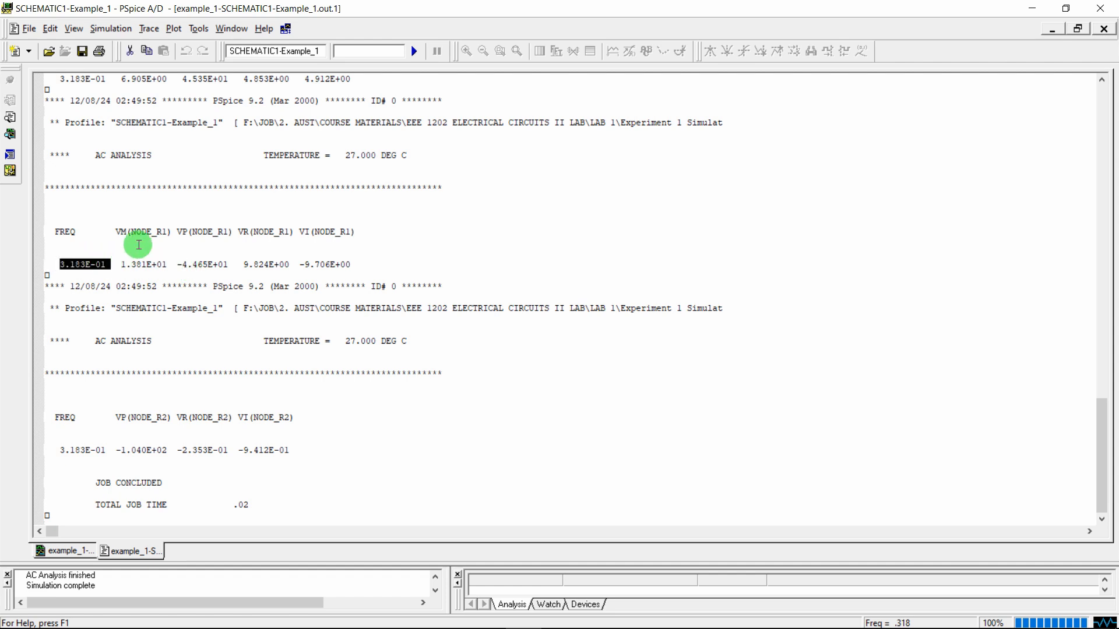
Check the Node_R2 result columns, then open the PRINT2 marker's properties in Capture
drag(111, 420, 159, 417)
click(138, 415)
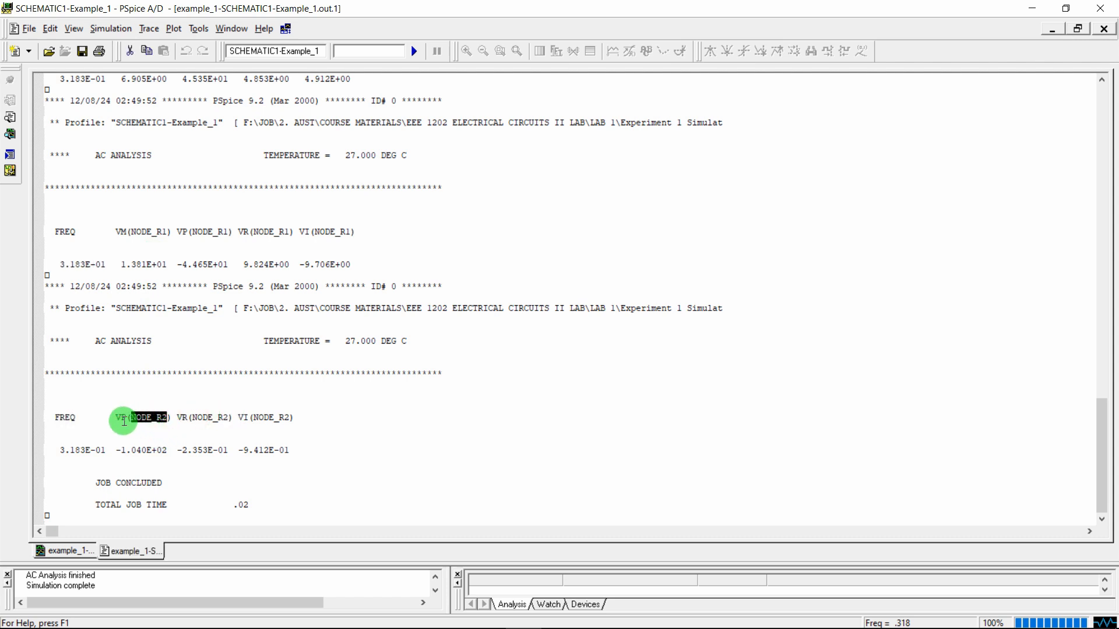
drag(114, 417, 257, 416)
click(114, 400)
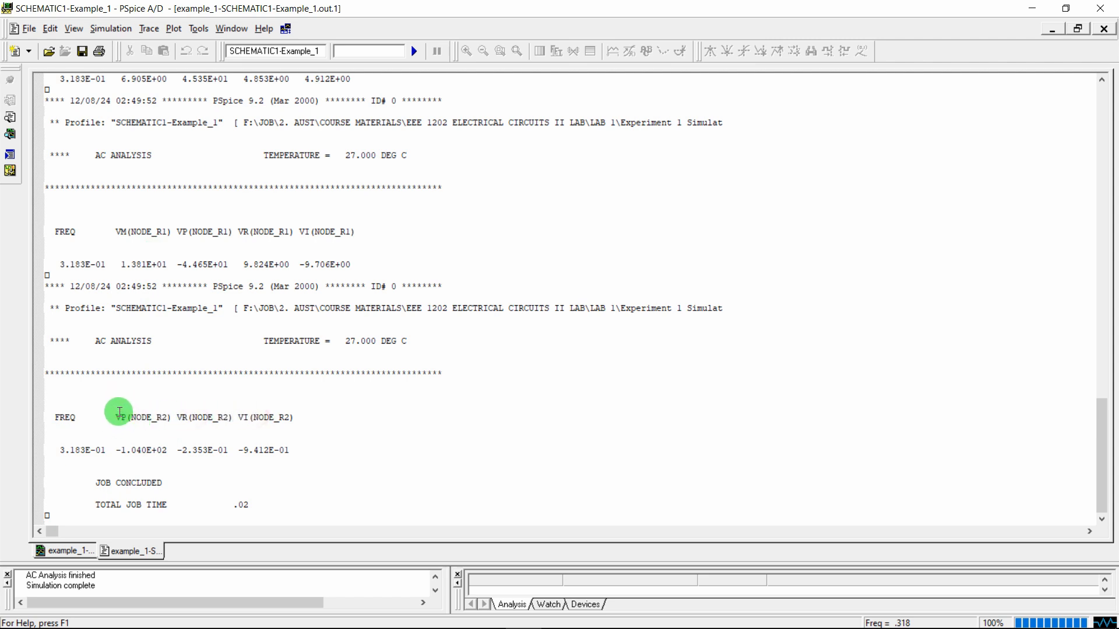
click(270, 615)
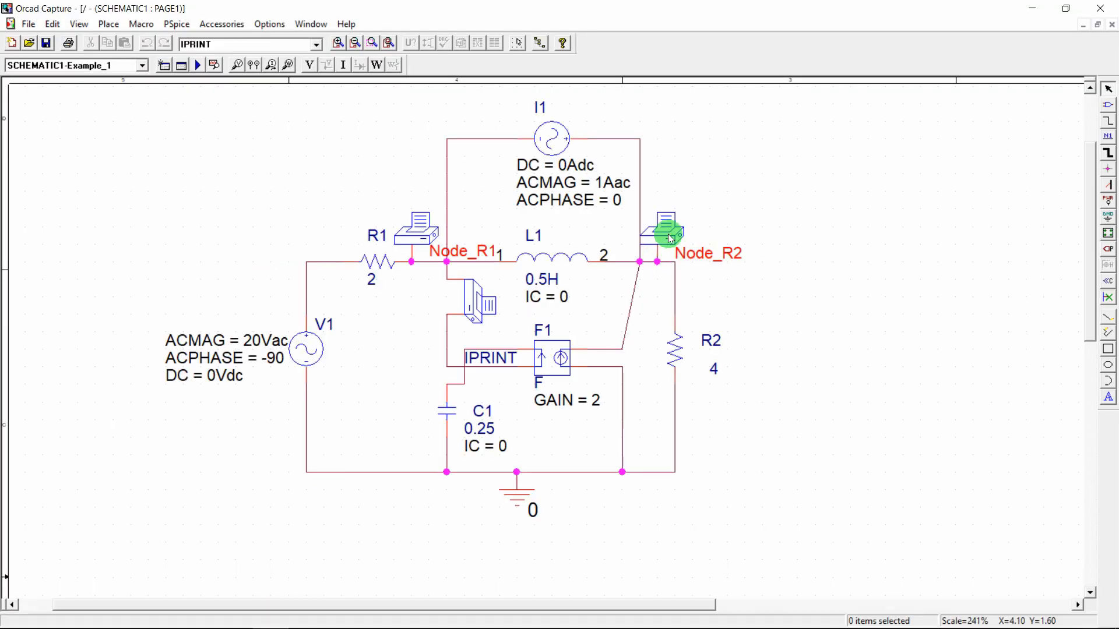
double_click(667, 234)
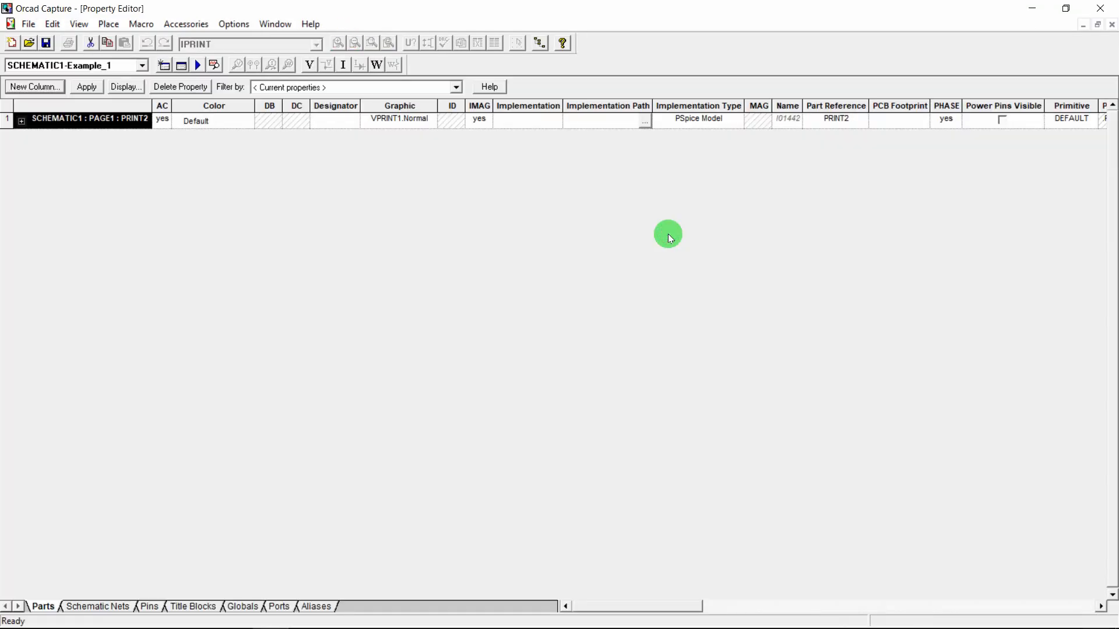
Inspect PRINT2's empty MAG property, close PSpice A/D, and close the Property Editor
click(758, 120)
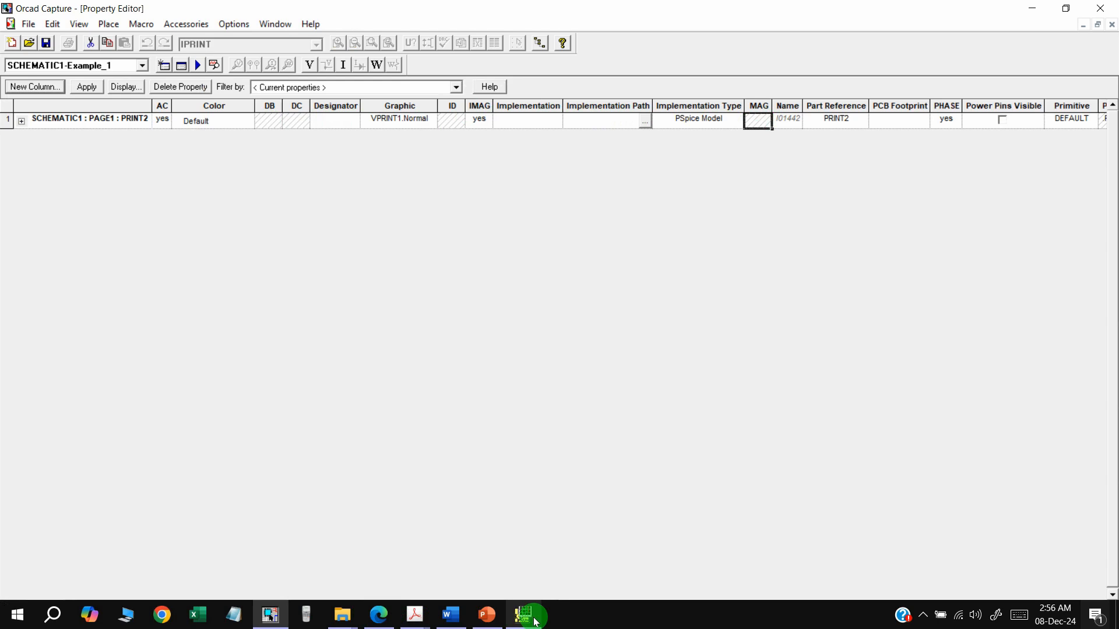
click(526, 614)
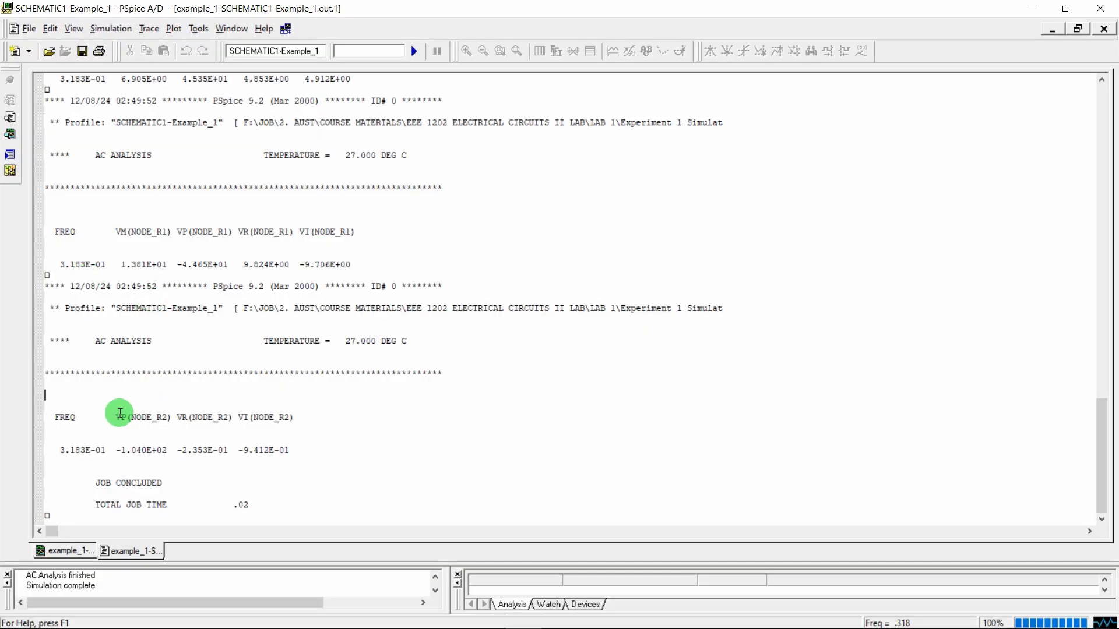
mouse_move(573, 609)
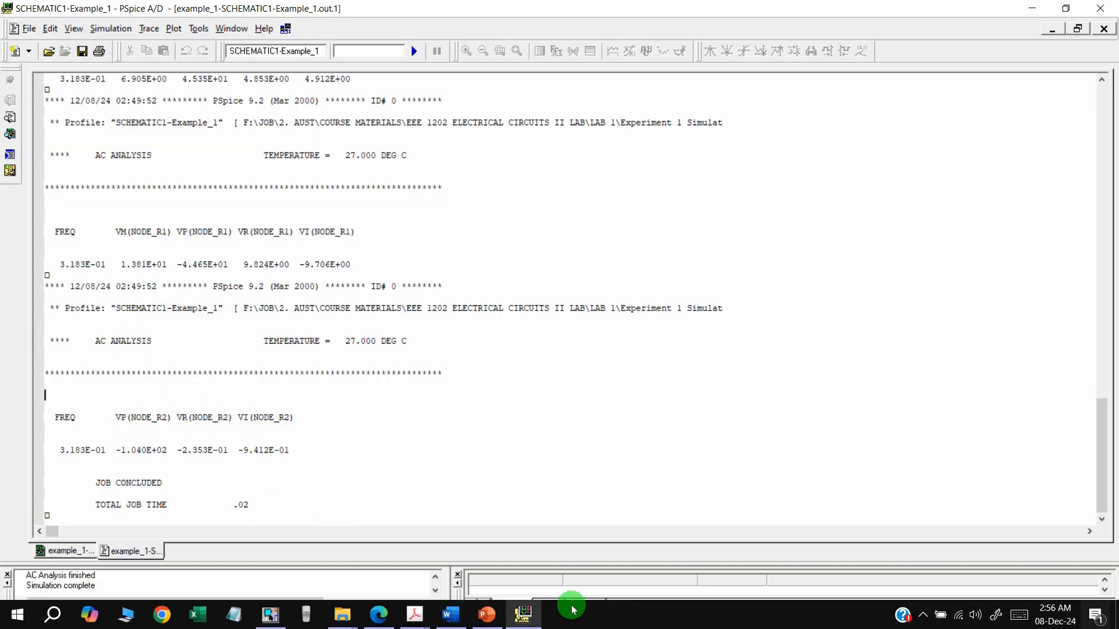
mouse_move(270, 615)
mouse_move(292, 578)
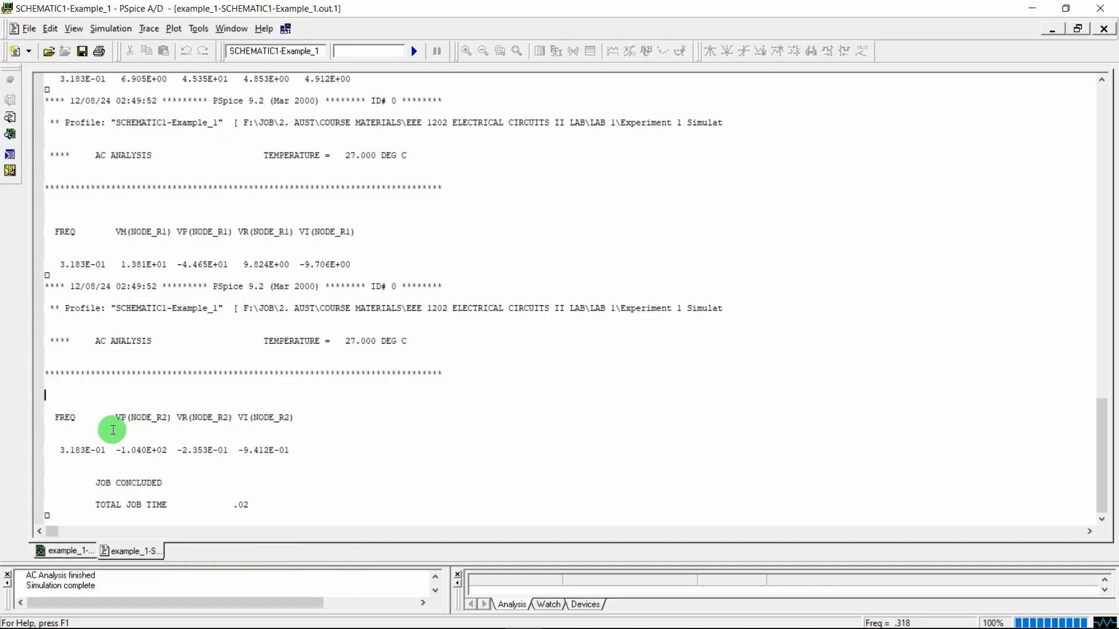
click(1100, 9)
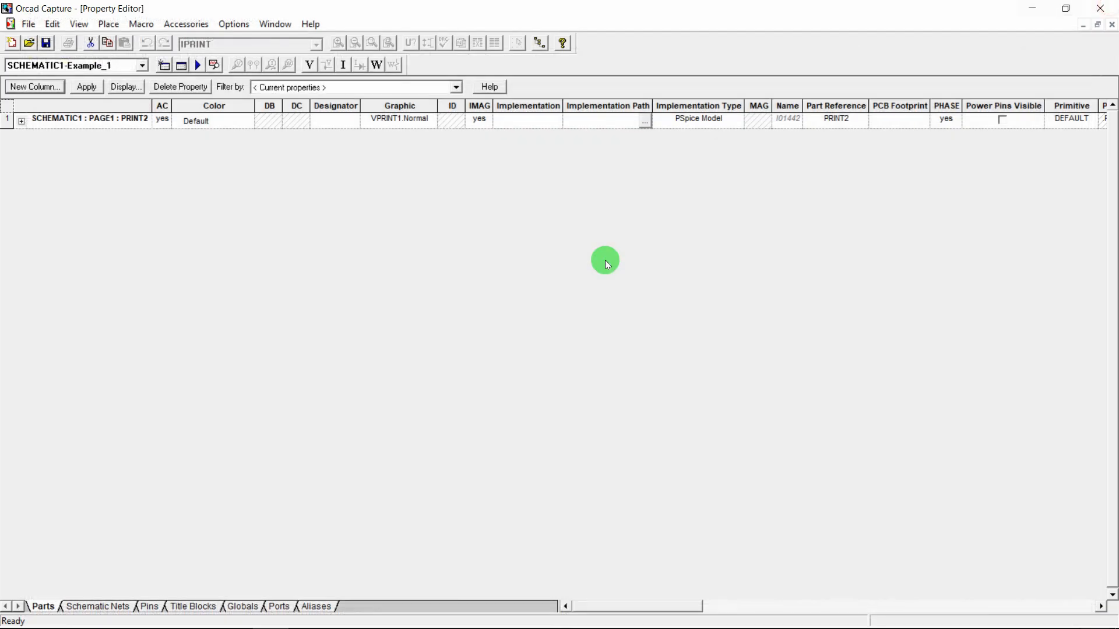
click(1100, 10)
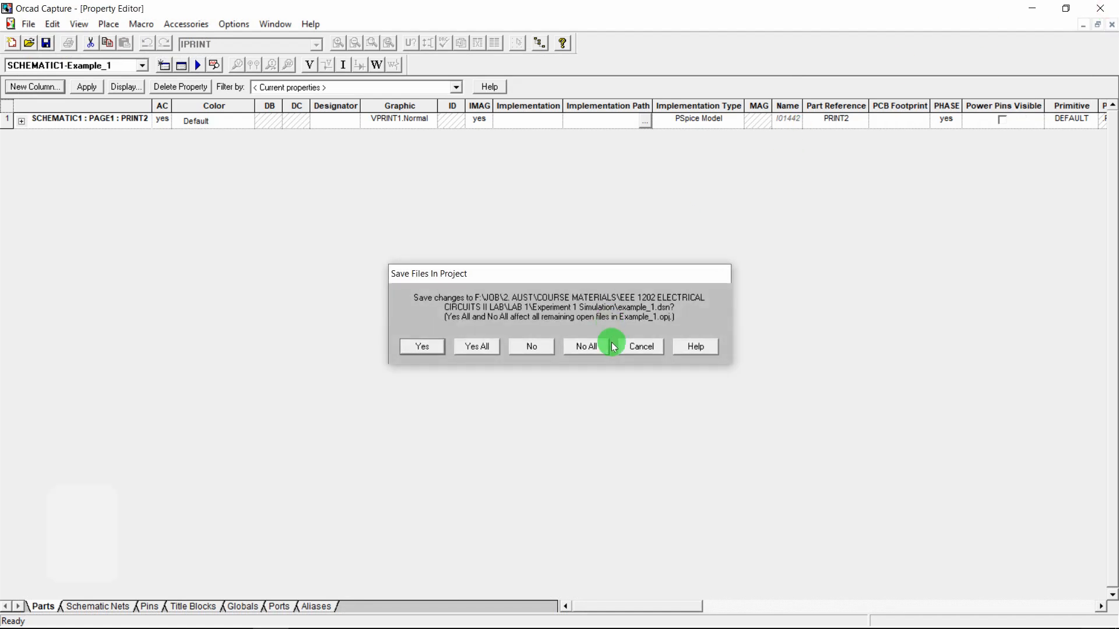
key(Escape)
click(1112, 25)
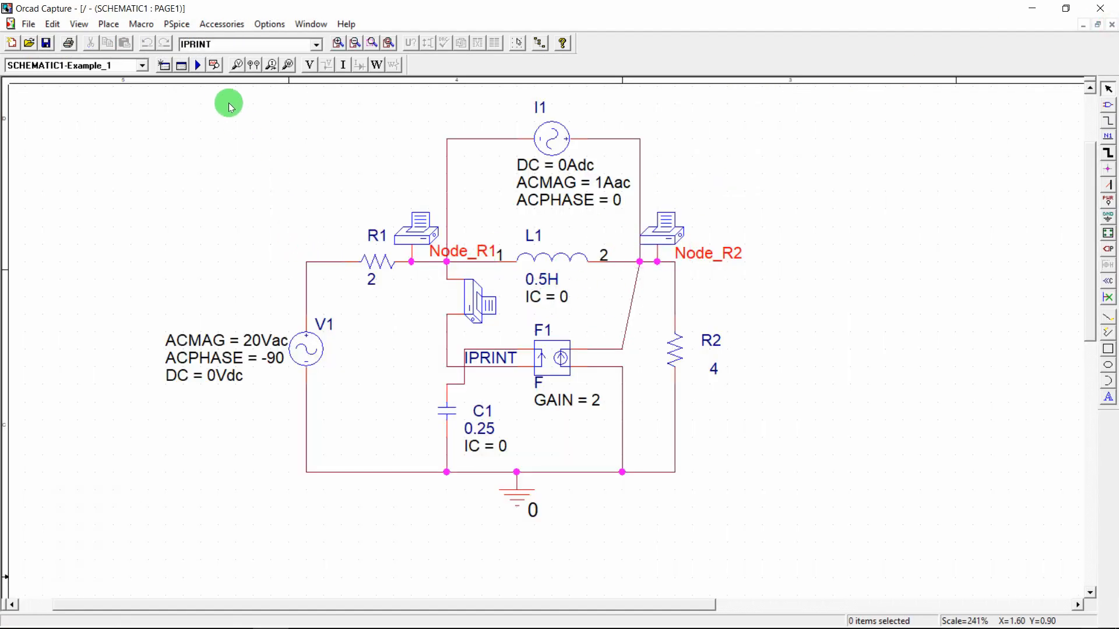
Rerun the simulation, review the output file in PSpice A/D, then close PSpice A/D
click(197, 65)
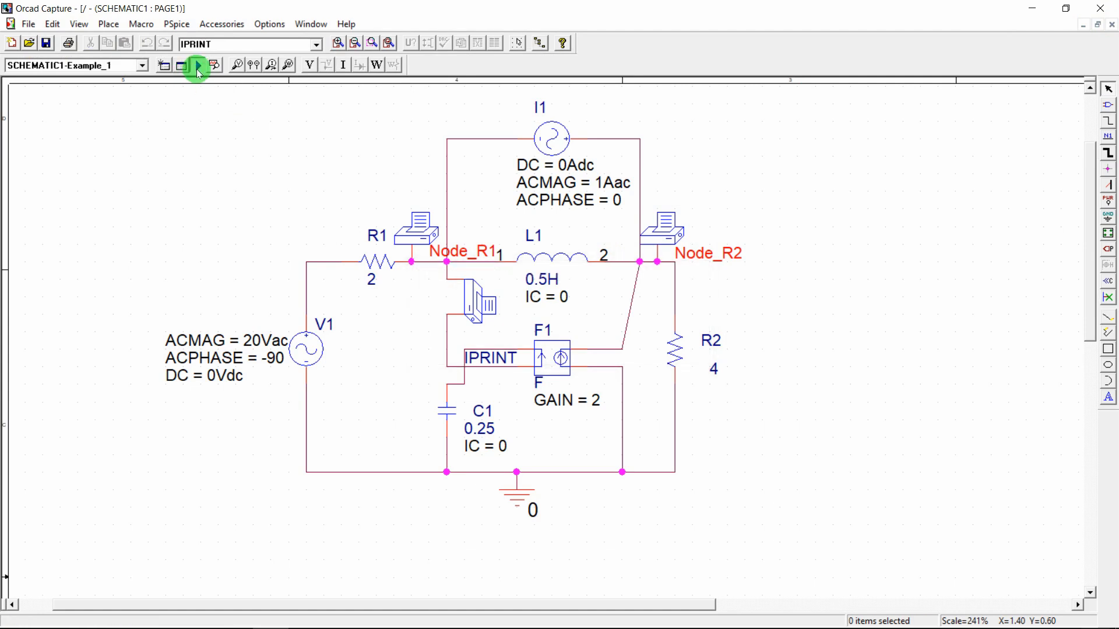
mouse_move(515, 612)
click(523, 615)
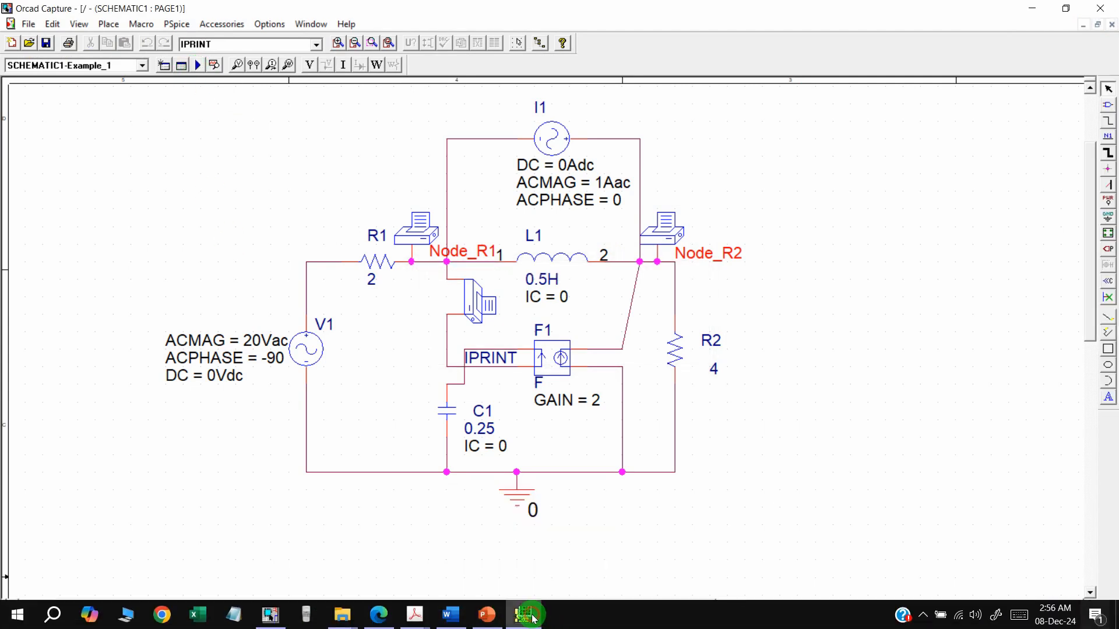
click(176, 284)
click(9, 119)
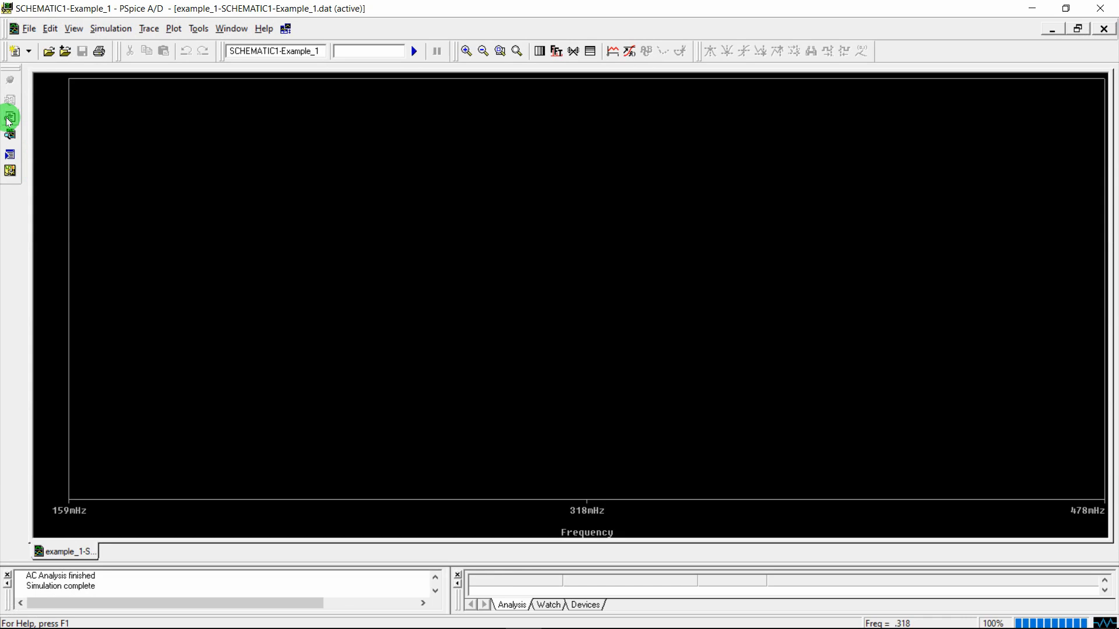
click(10, 120)
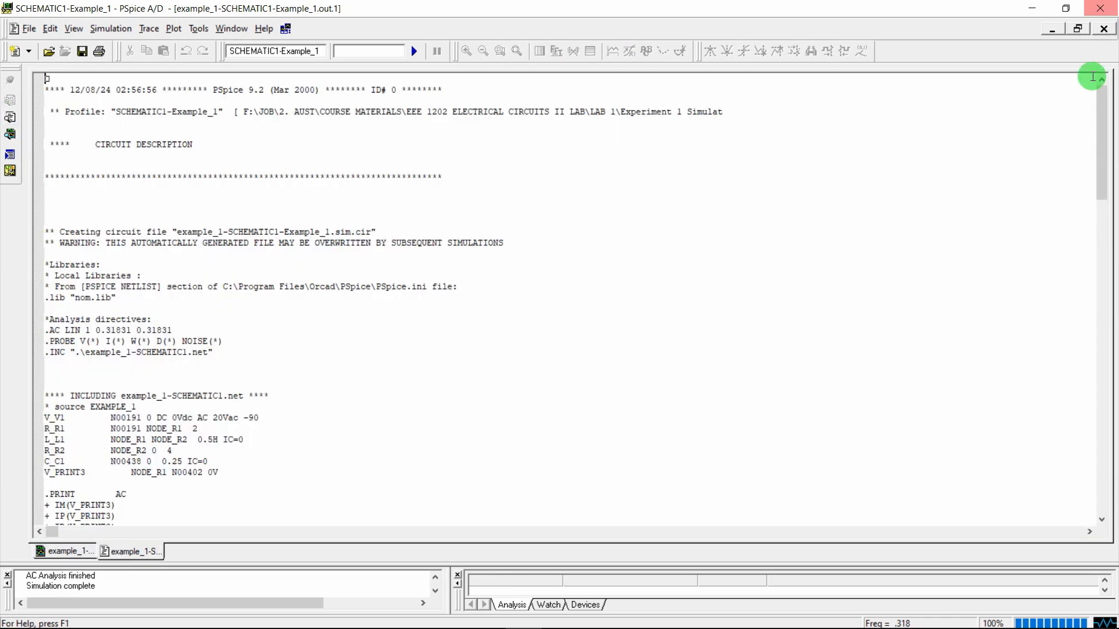
drag(1100, 115, 1108, 252)
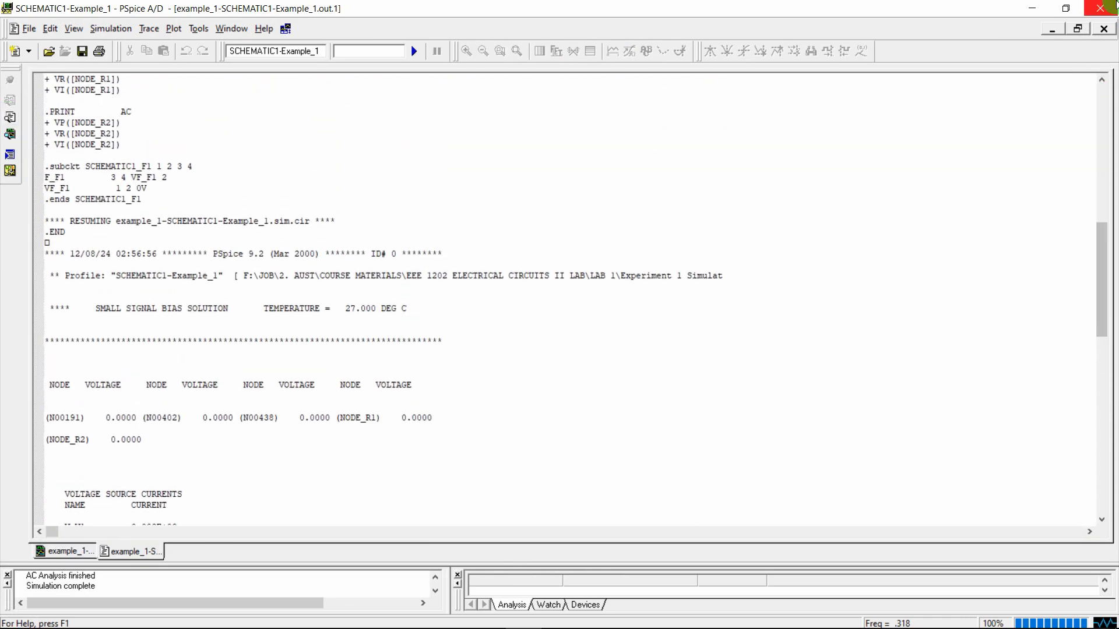
click(1100, 8)
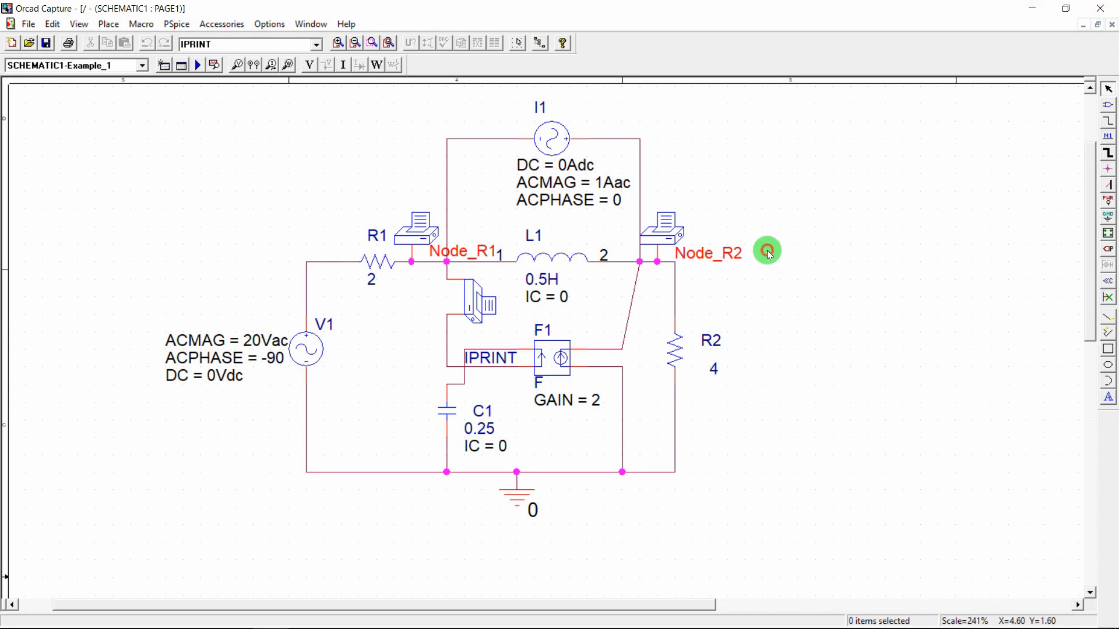
Save the schematic with Ctrl+S and exit OrCAD Capture
key(ctrl+s)
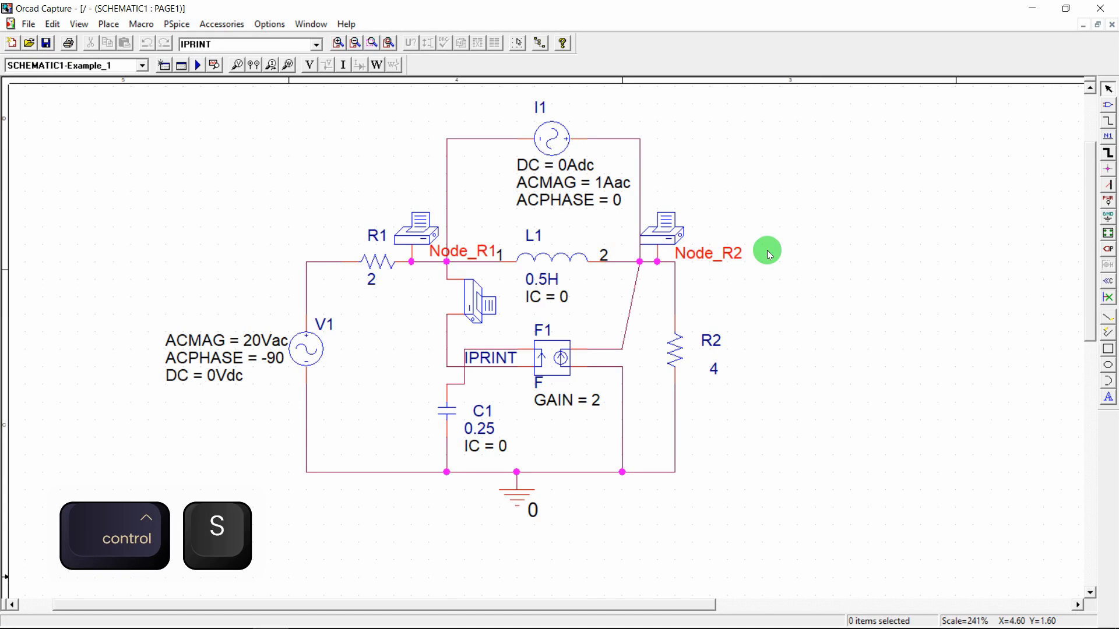
click(1102, 10)
click(1101, 9)
Browse to EEE 1202 Electrical Circuits II Lab > Lab 1 > Experiment 1 Simulation and open Example_1.opj
mouse_move(342, 615)
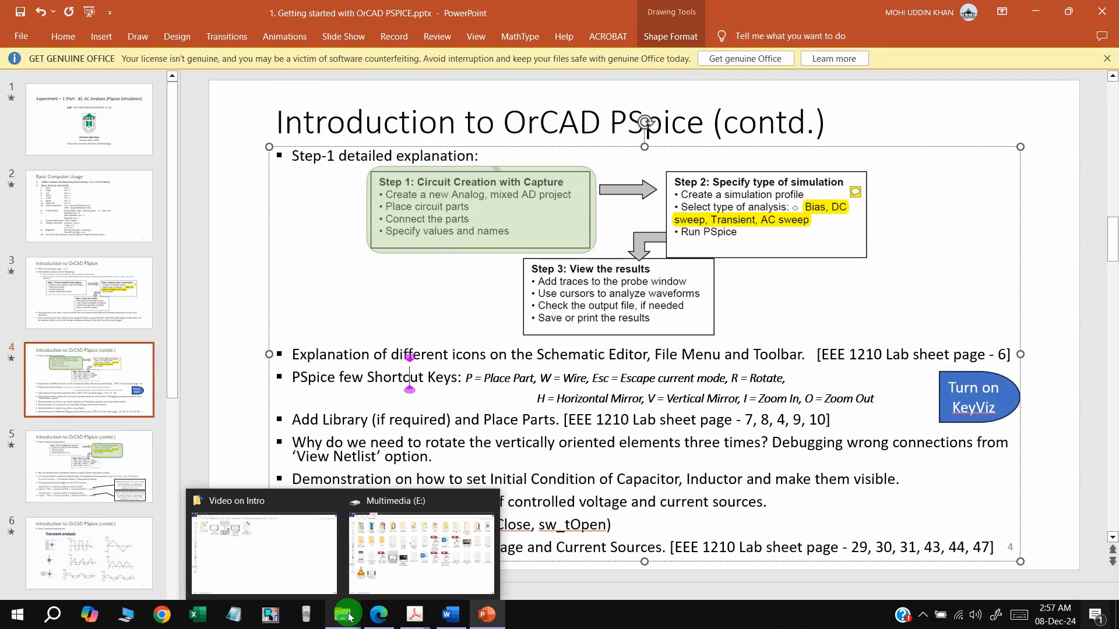
click(269, 545)
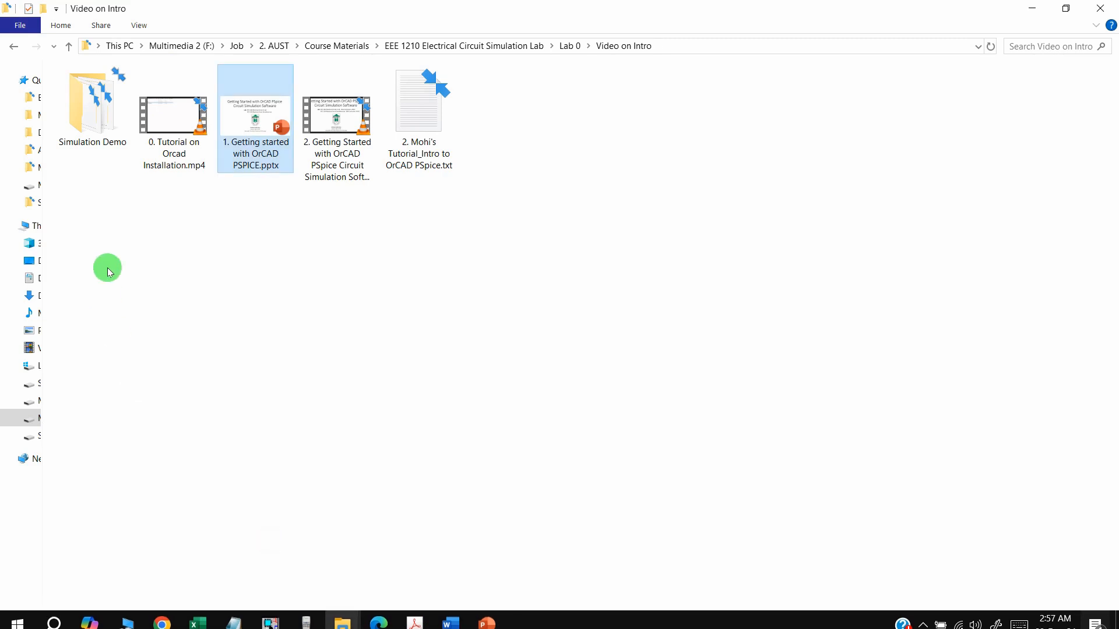
click(331, 46)
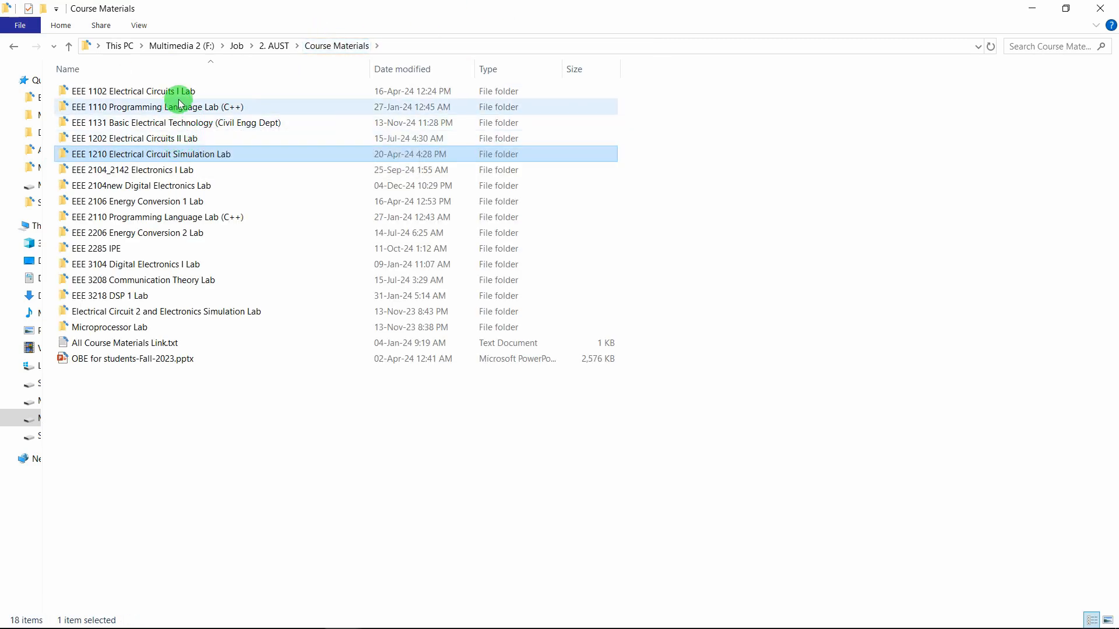
double_click(182, 138)
double_click(150, 91)
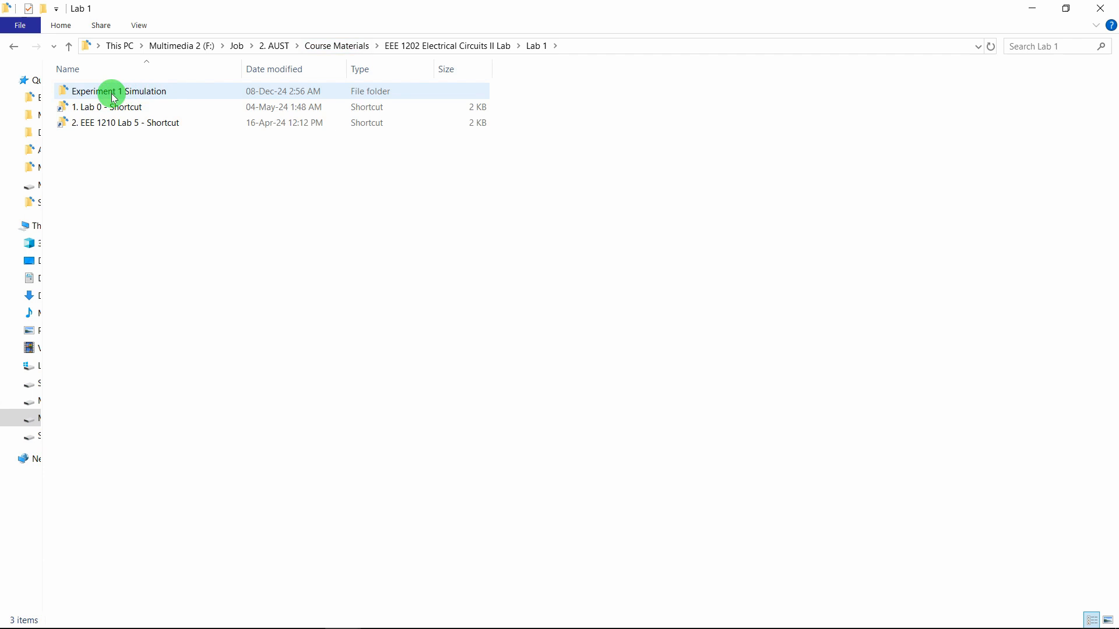
double_click(109, 90)
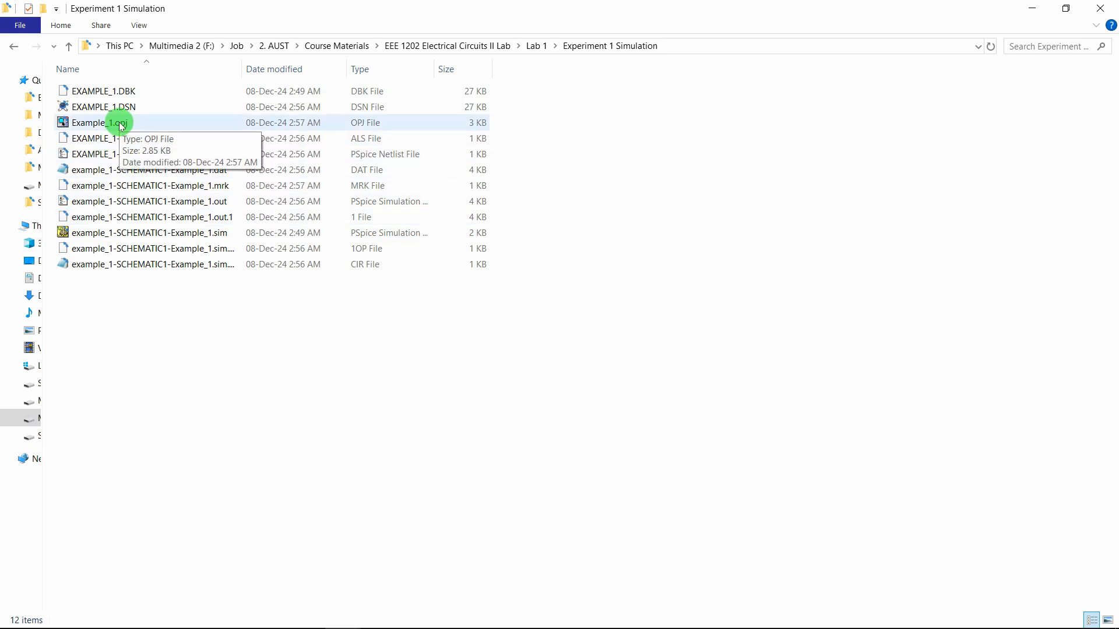
click(134, 123)
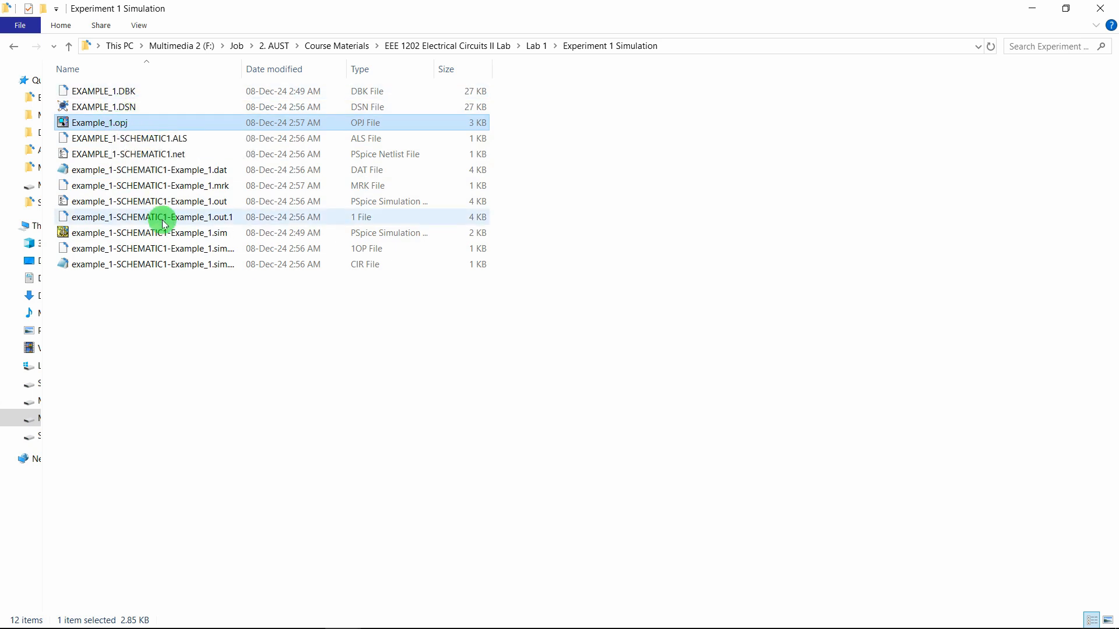
double_click(103, 125)
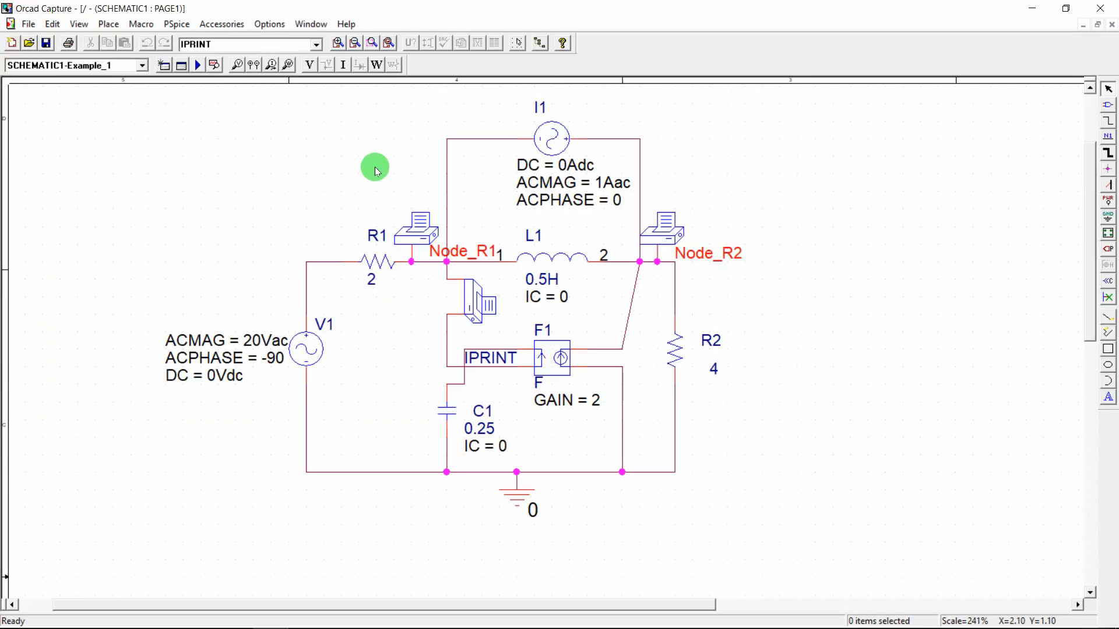
Close the schematic page and exit OrCAD Capture, saving example_1.dsn
click(1113, 26)
click(656, 149)
click(1100, 9)
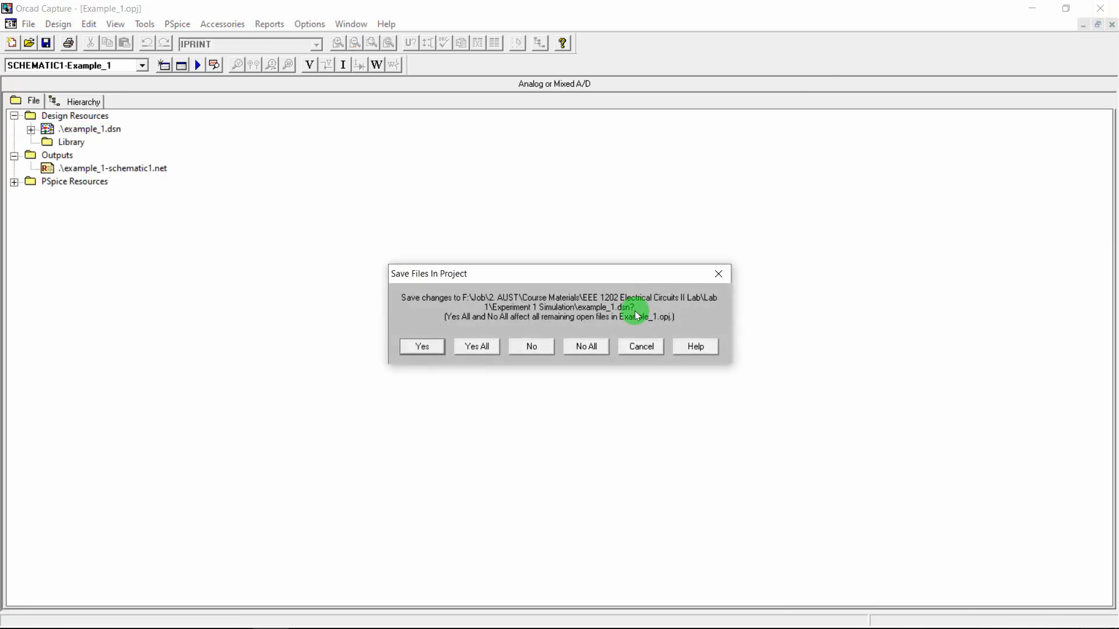
click(418, 347)
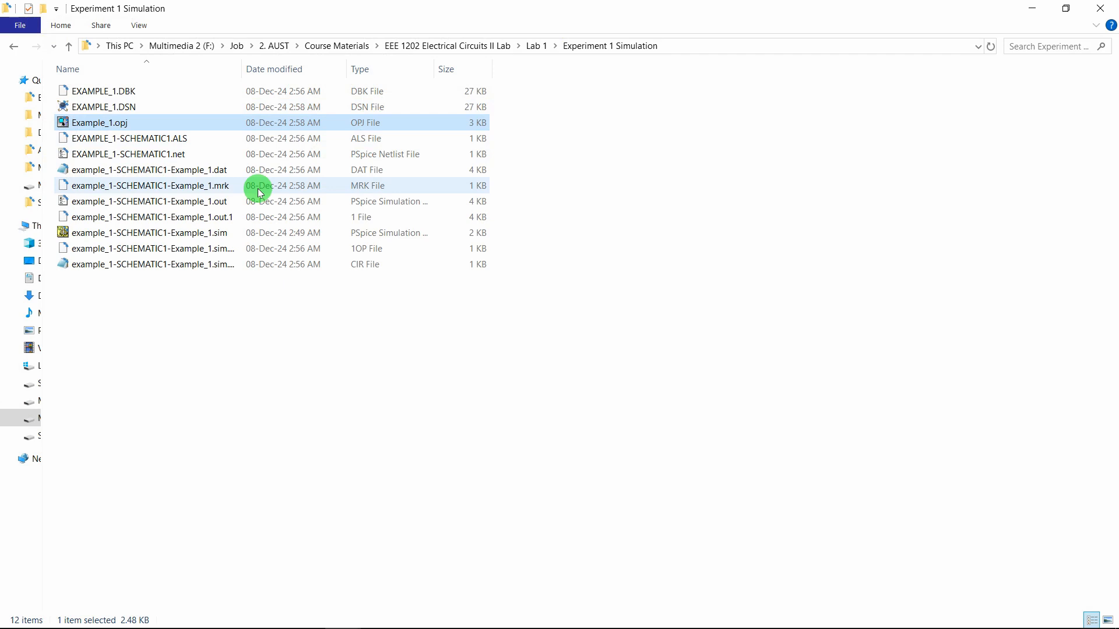
Reopen Example_1.opj, open SCHEMATIC1's PAGE1 zoomed onto the circuit, and save it
double_click(120, 124)
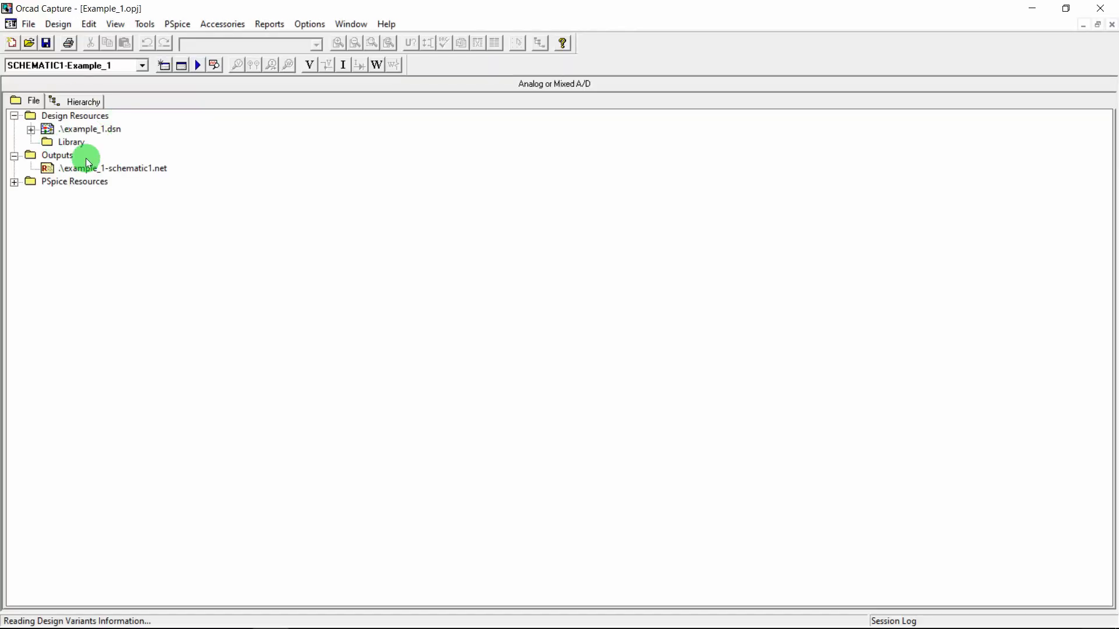
click(32, 129)
click(48, 142)
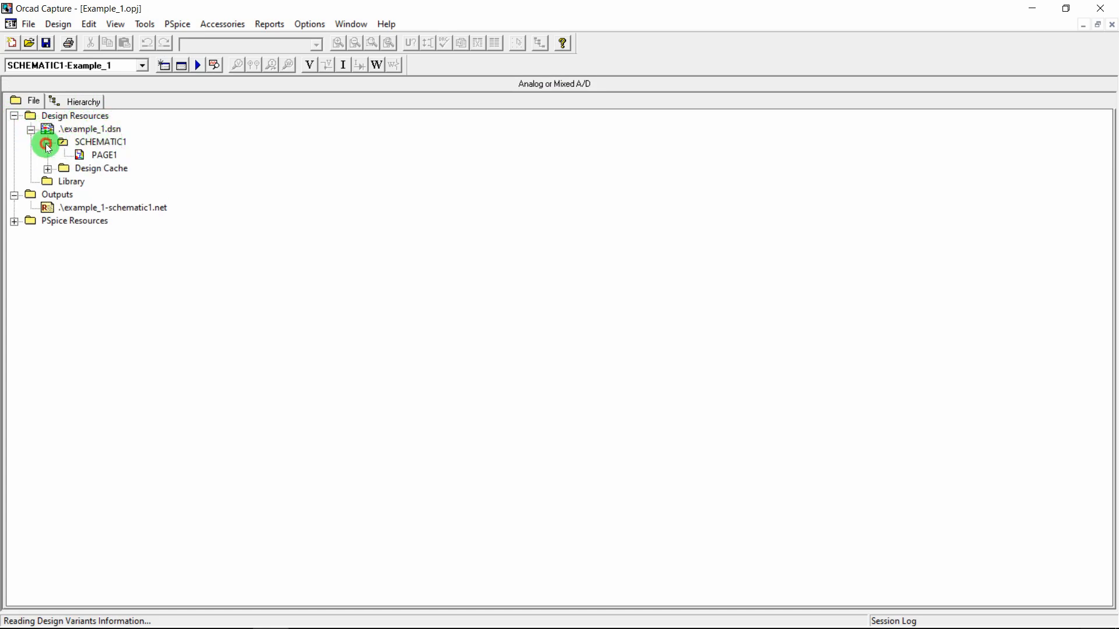
double_click(106, 155)
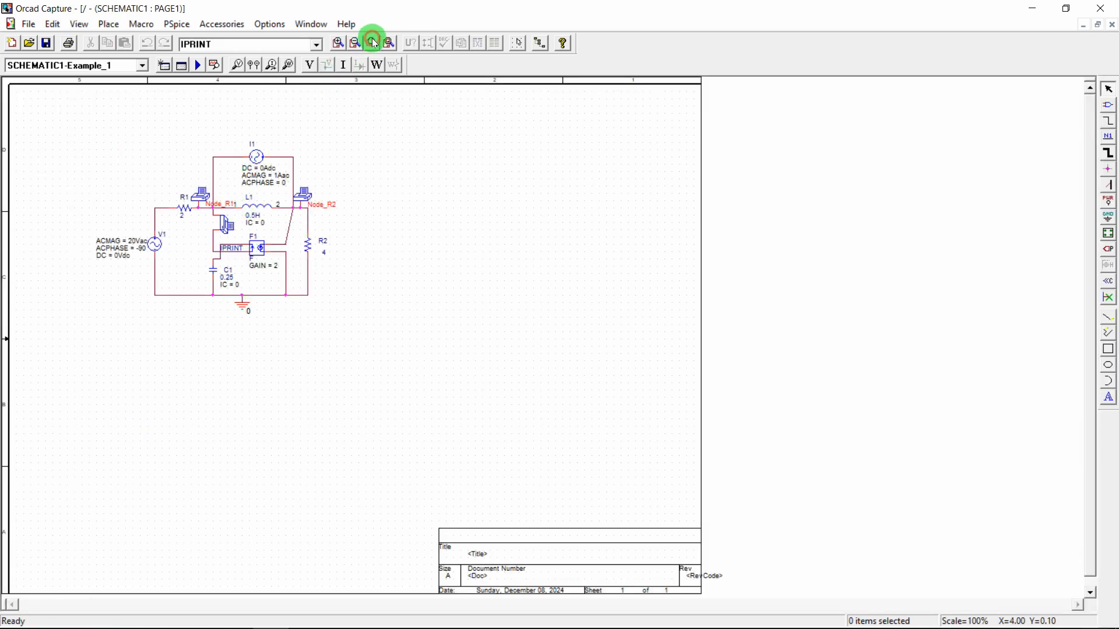
click(373, 42)
drag(348, 134, 71, 318)
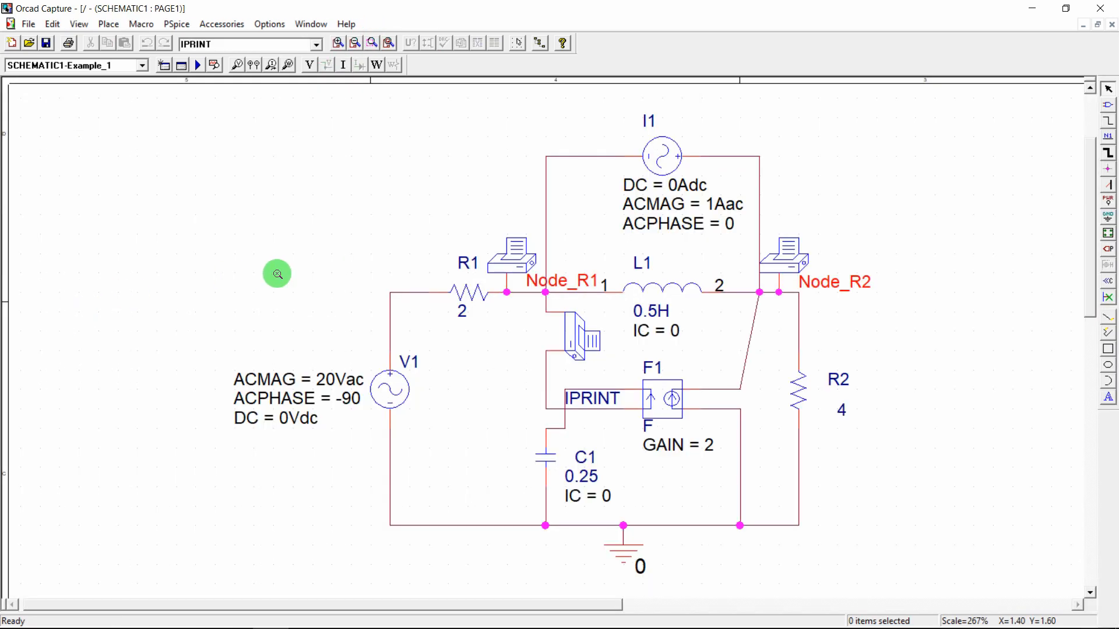
key(Escape)
key(ctrl+s)
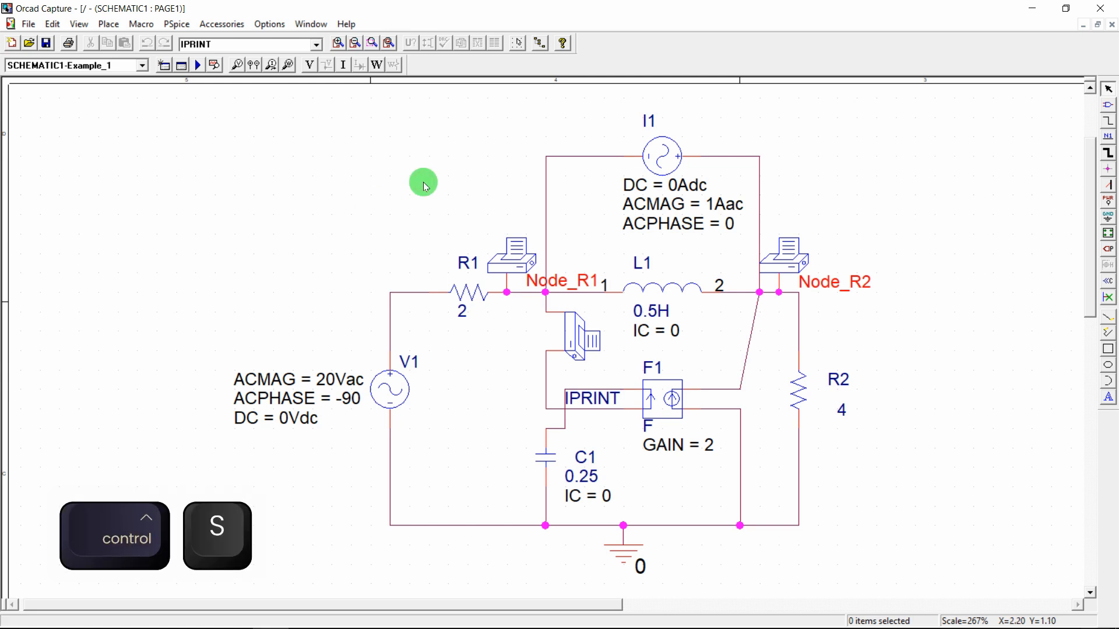
In the simulation profile, change the AC sweep End and Start Frequency from 0.31831 to 0.5
click(177, 25)
click(195, 55)
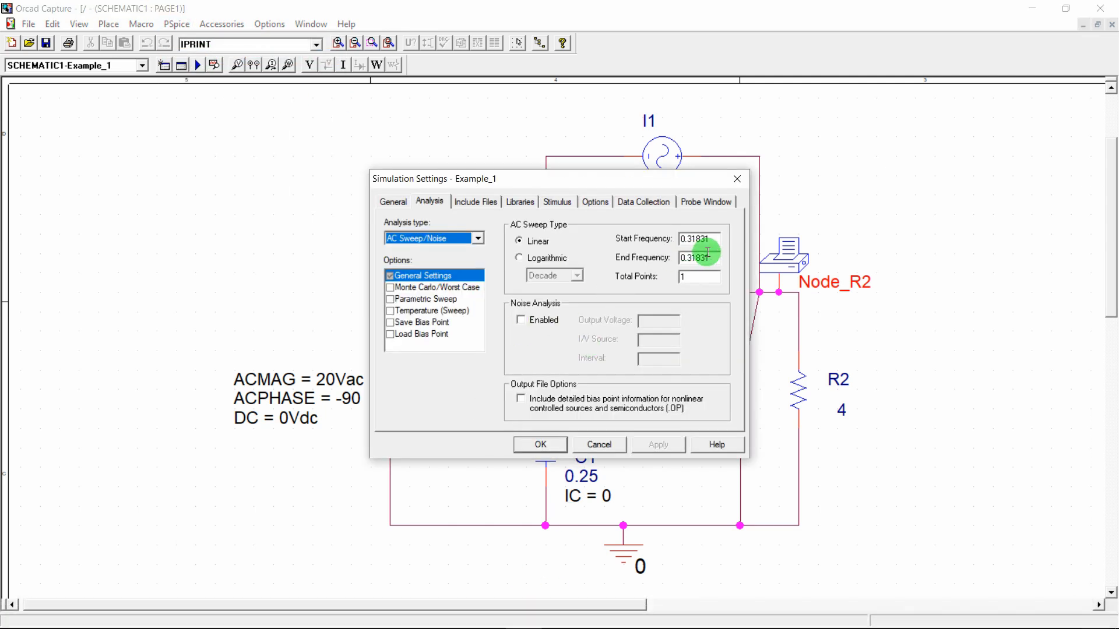
double_click(709, 255)
key(shift+Left)
key(shift+Left)
key(shift+Left)
key(shift+Left)
key(shift+Left)
key(shift+Left)
key(shift+Right)
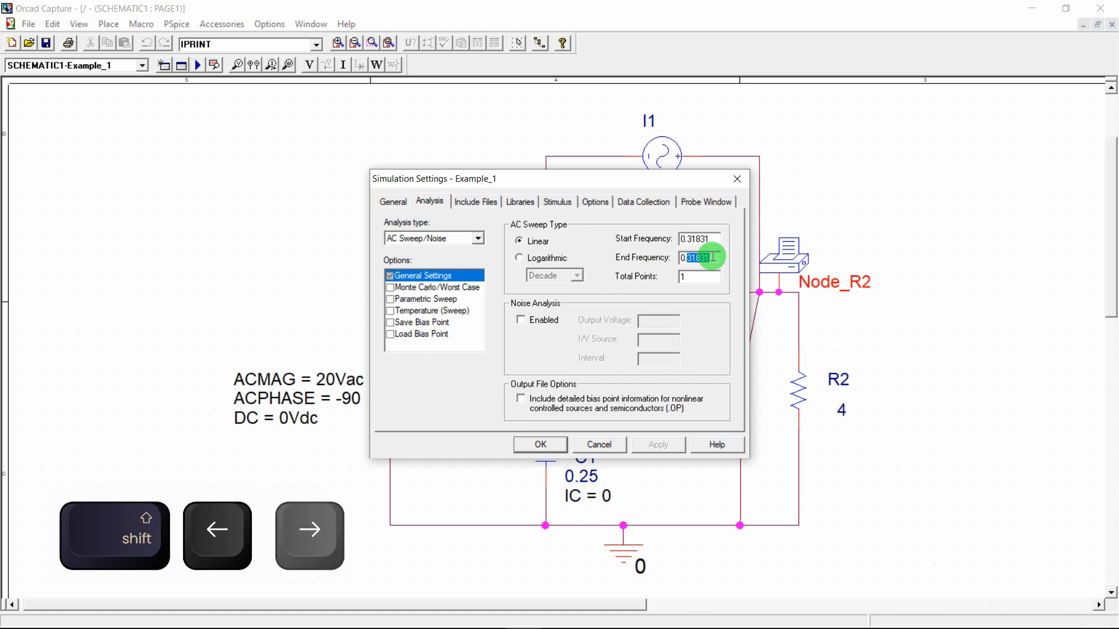
text(0.)
key(BackSpace)
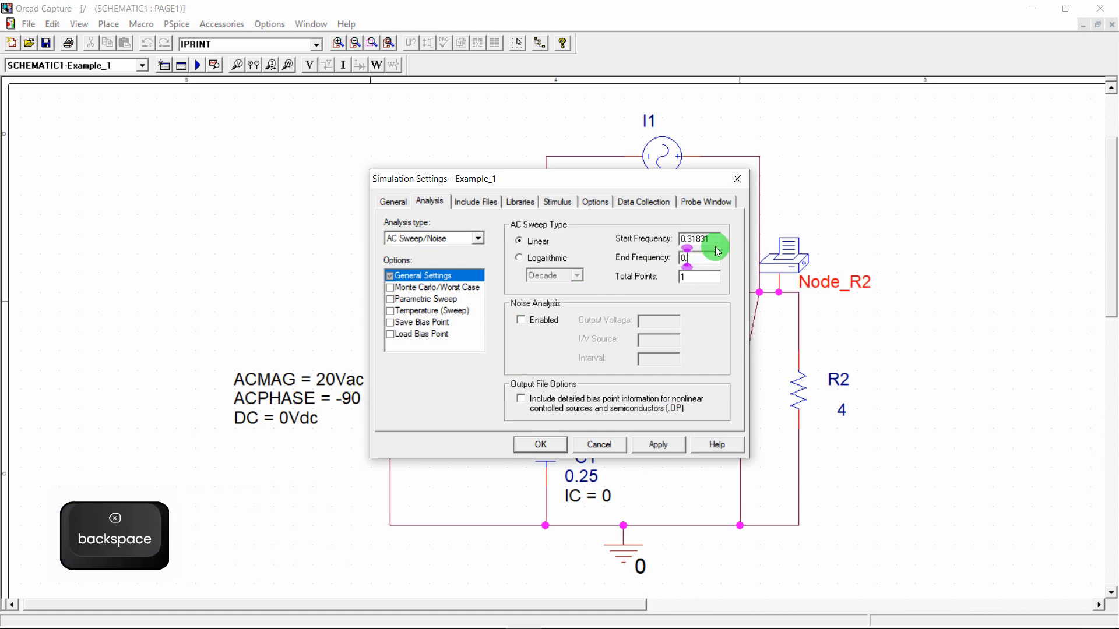
text(5)
key(shift+Left)
key(shift+Left)
key(shift+Left)
key(shift+Left)
key(shift+Left)
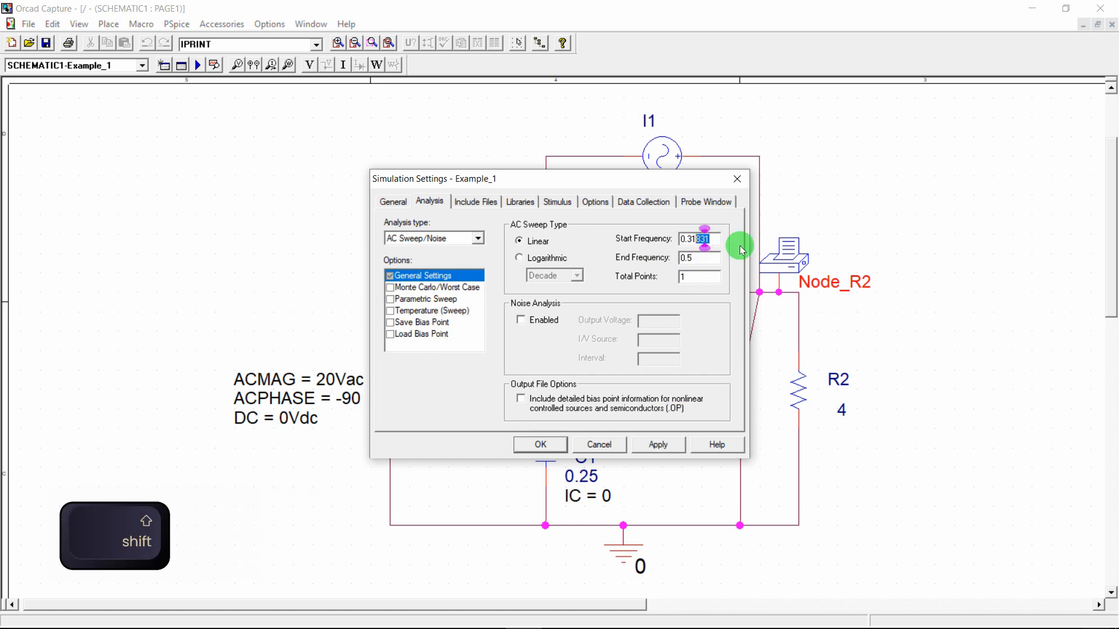
text(5)
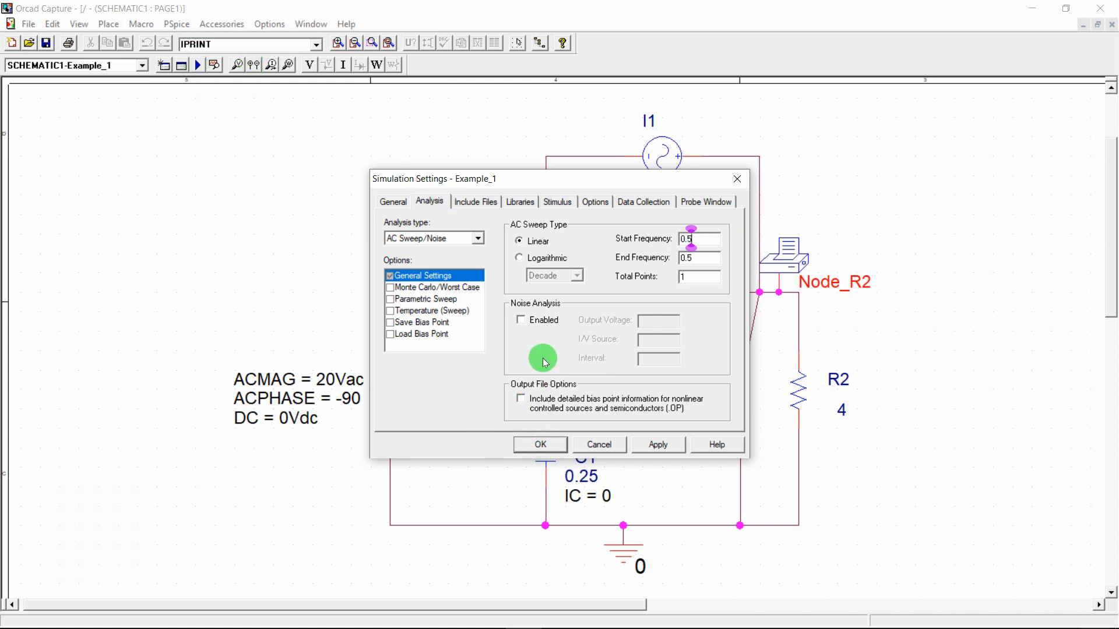
click(590, 453)
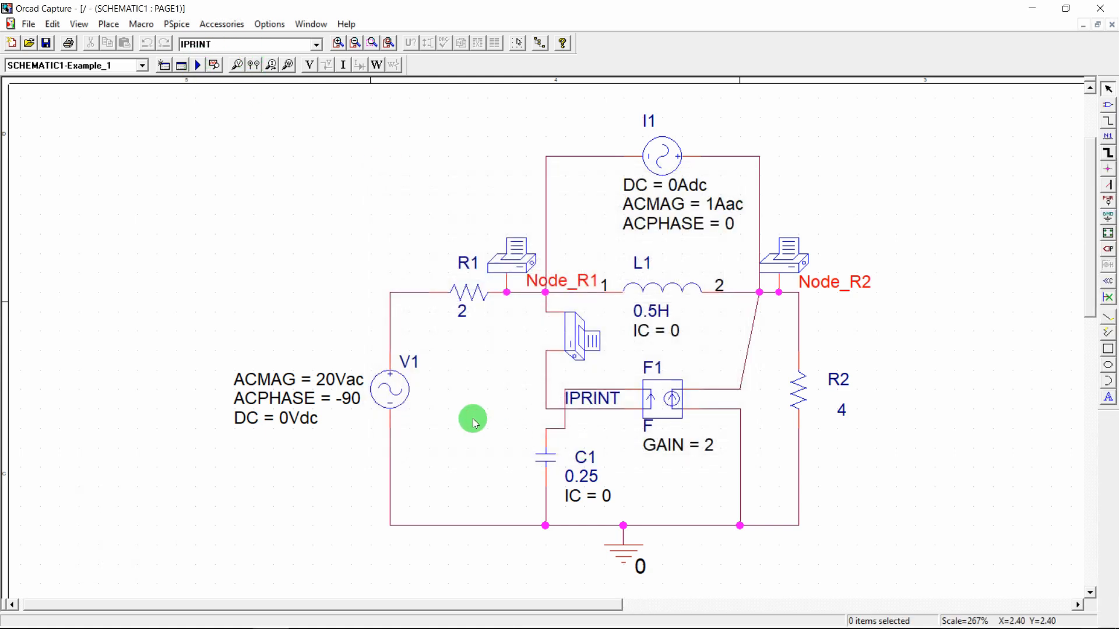
Save the schematic and bring EEE 1202.pdf to the front in Acrobat
key(ctrl+s)
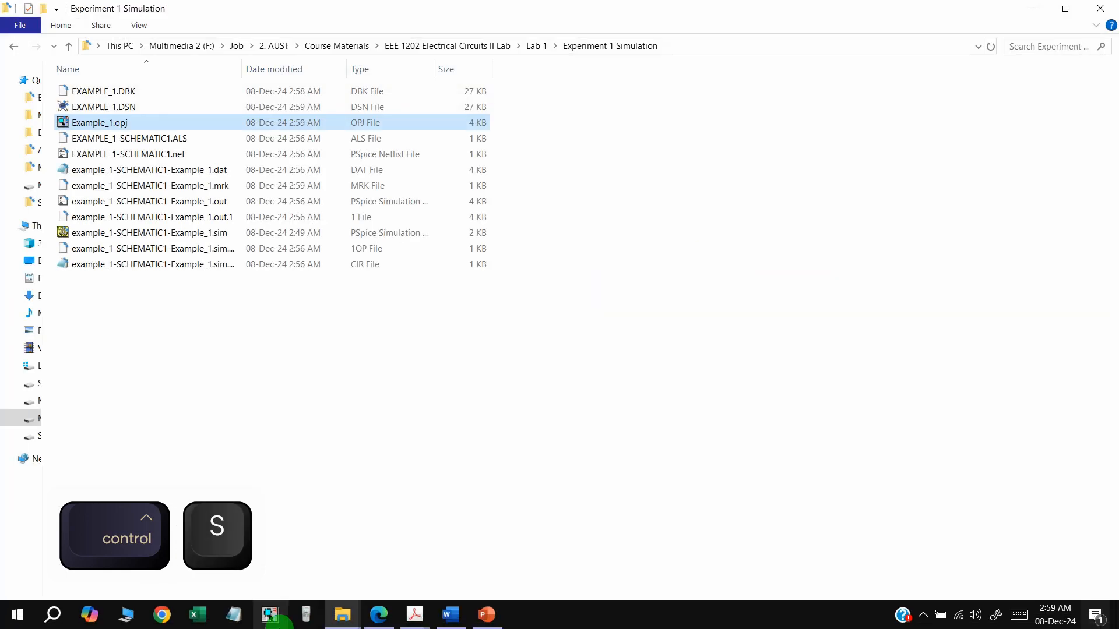
mouse_move(414, 615)
click(350, 545)
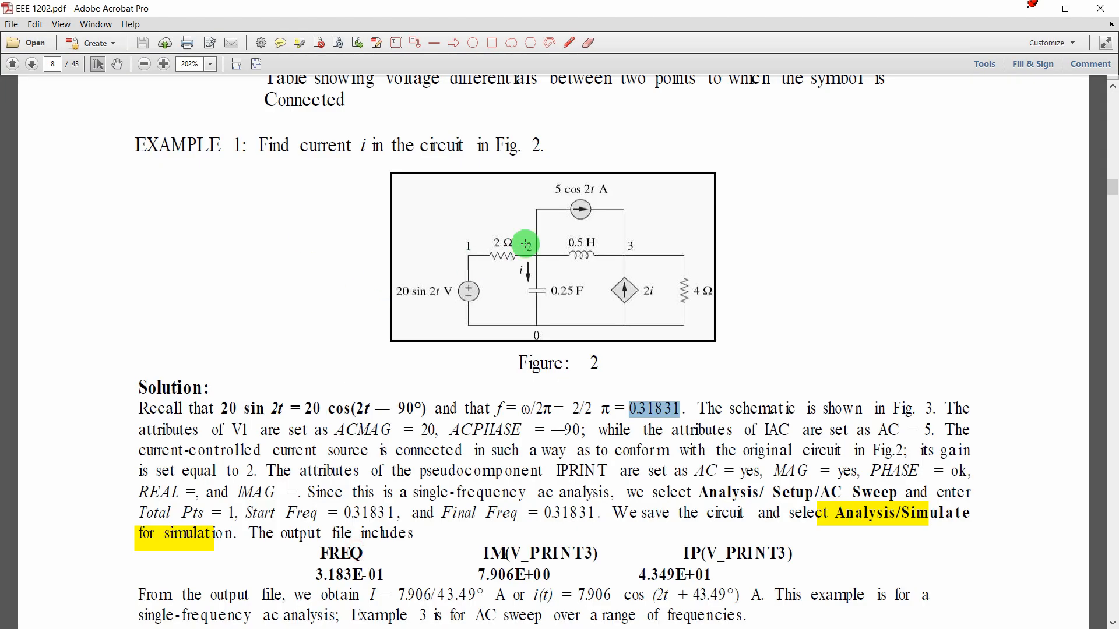
Find Example 1's Solution output table and highlight the FREQ value 3.183E-01
scroll(525, 245, down, 10)
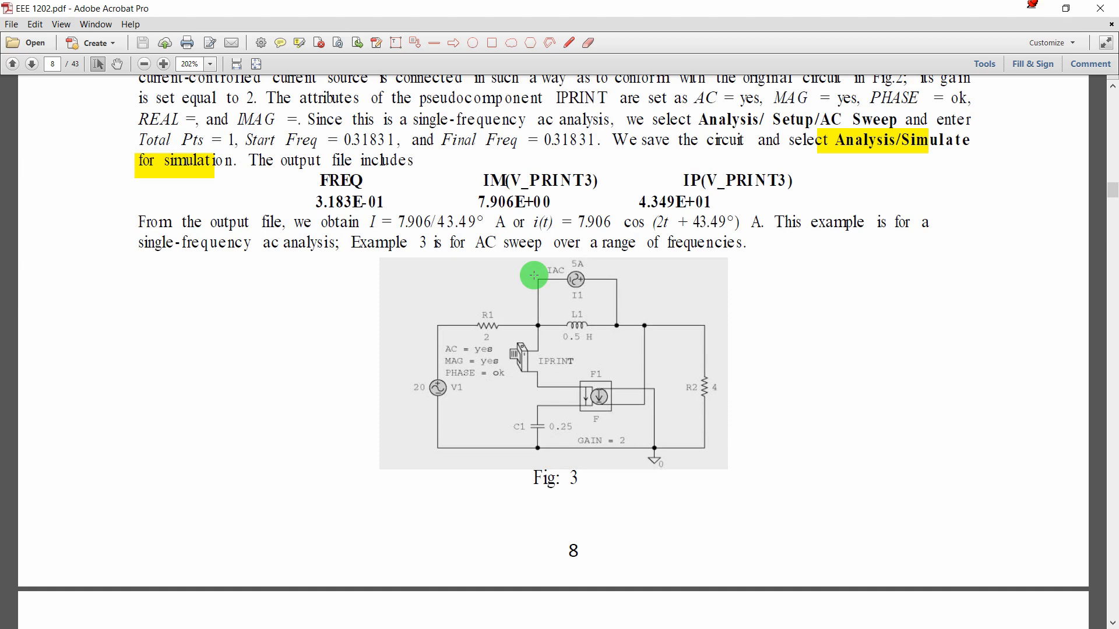
scroll(534, 275, up, 7)
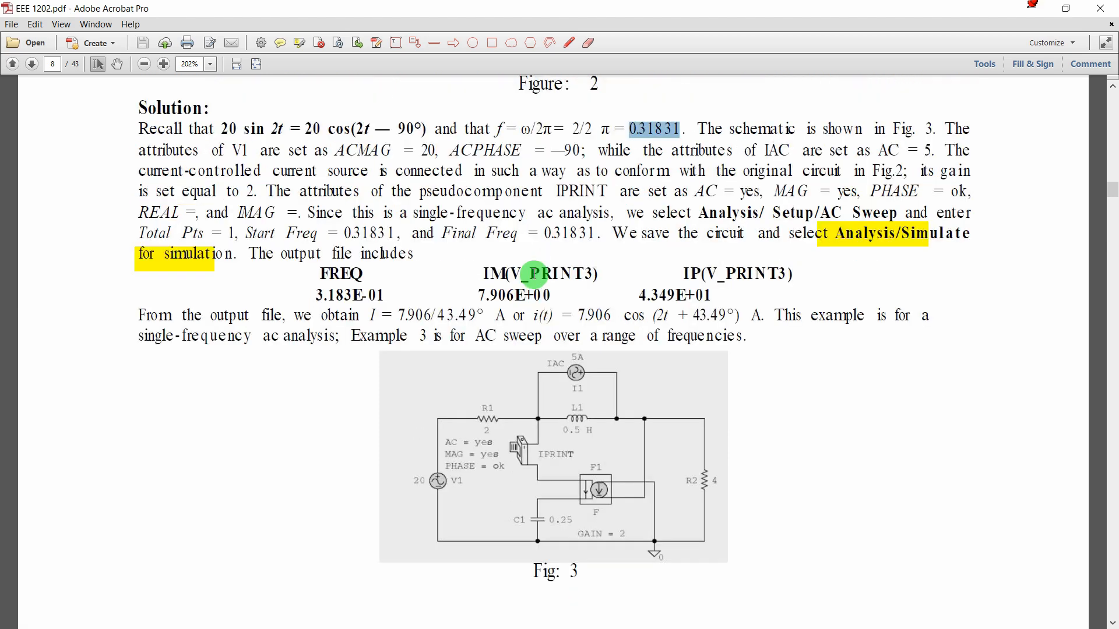
scroll(325, 289, down, 5)
drag(325, 290, 434, 287)
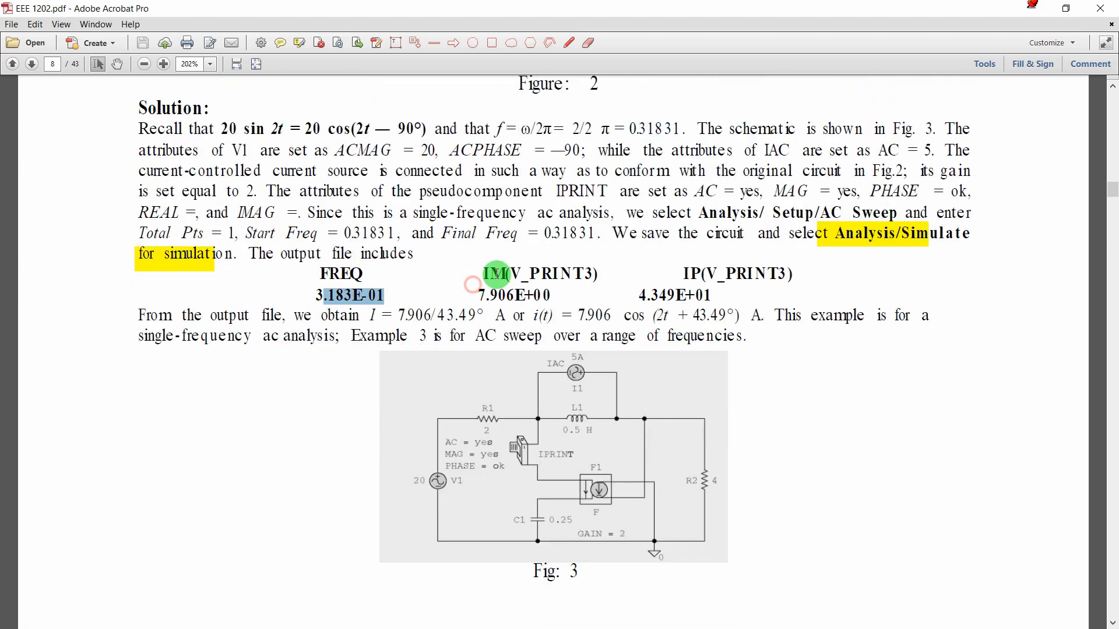
click(441, 286)
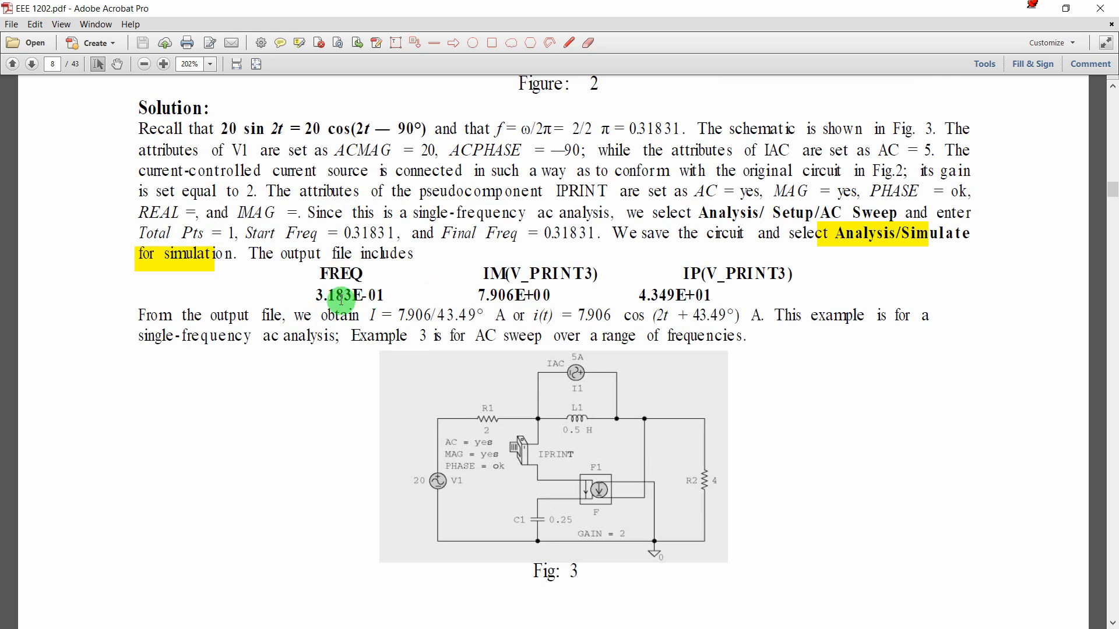
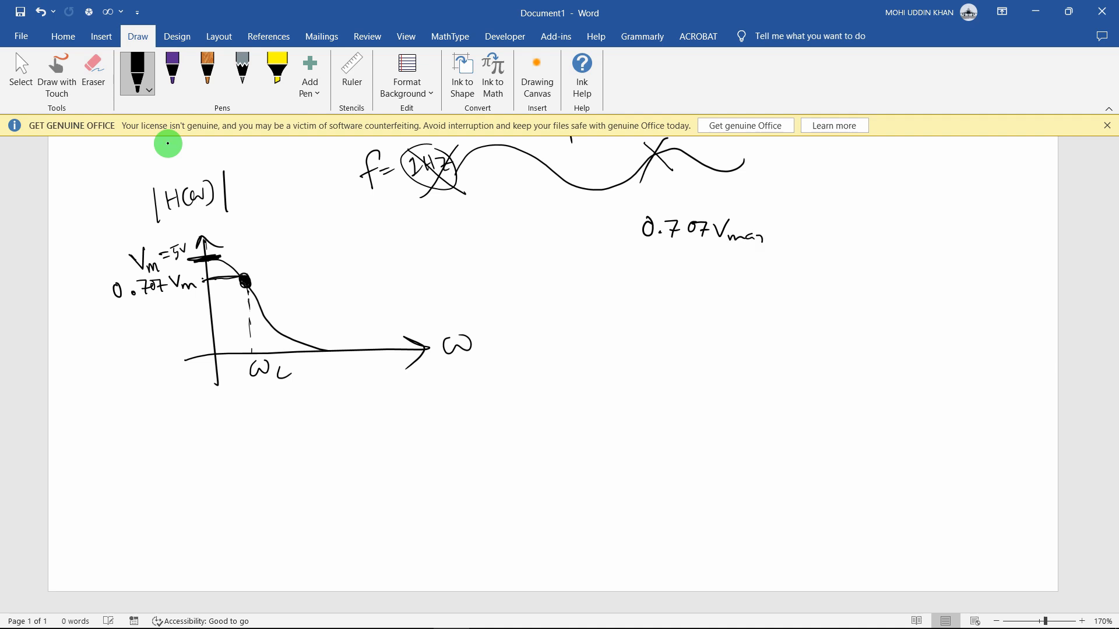
Annotate 0.707 as 0.707Vmax, write Vmax/√2 beneath it, and circle 0.707
drag(658, 262, 674, 262)
drag(676, 275, 710, 280)
drag(713, 274, 728, 275)
mouse_move(660, 293)
mouse_down()
mouse_move(743, 286)
mouse_move(728, 294)
mouse_move(728, 315)
mouse_up()
drag(685, 202, 703, 231)
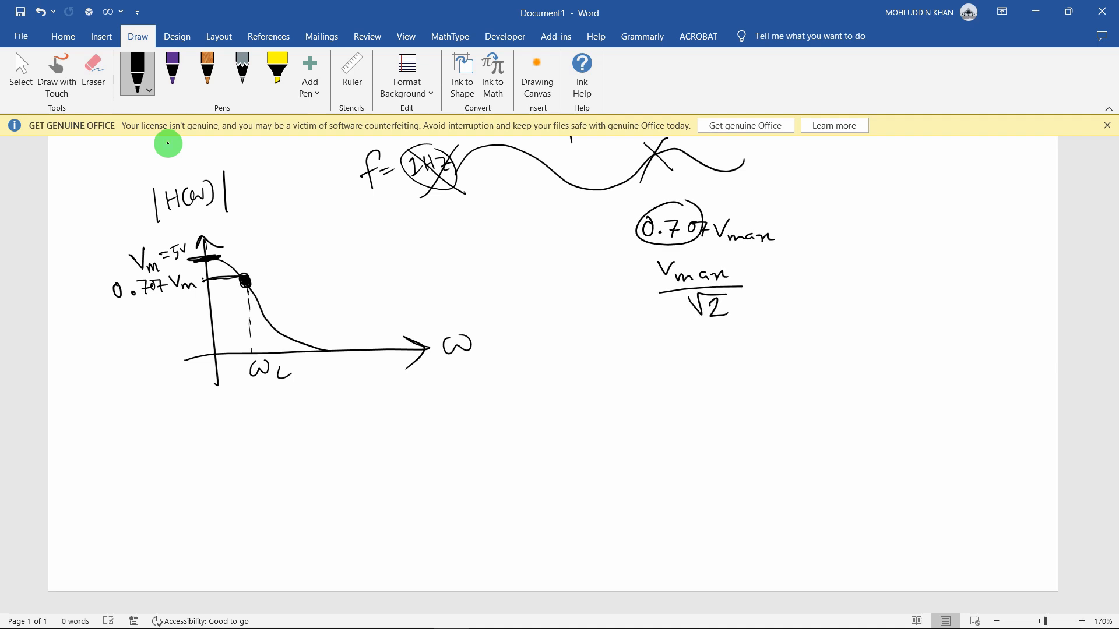
Mark the 0.707Vm level across to the curve and drop a line down to ωc
drag(203, 258, 187, 259)
mouse_move(202, 278)
mouse_down()
mouse_move(269, 273)
mouse_move(249, 306)
mouse_move(252, 350)
mouse_up()
drag(246, 285, 254, 358)
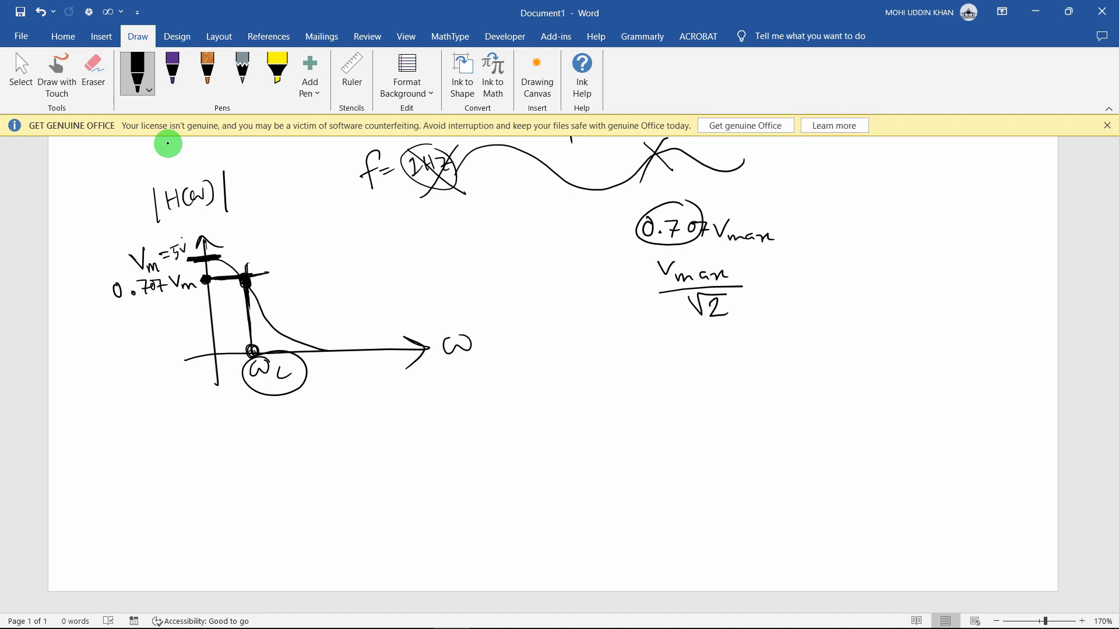
Write ωc = 1/RC beside the plot and draw a new pair of axes at right
drag(298, 231, 318, 243)
drag(325, 240, 344, 239)
drag(352, 220, 384, 235)
drag(361, 269, 372, 265)
drag(382, 250, 397, 262)
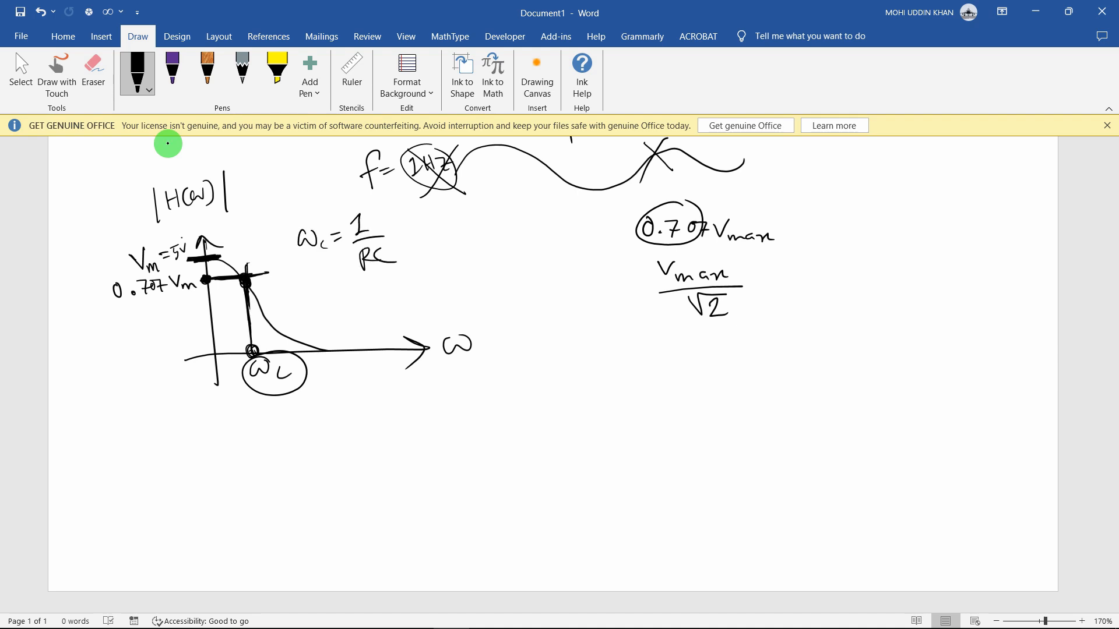
key(ctrl)
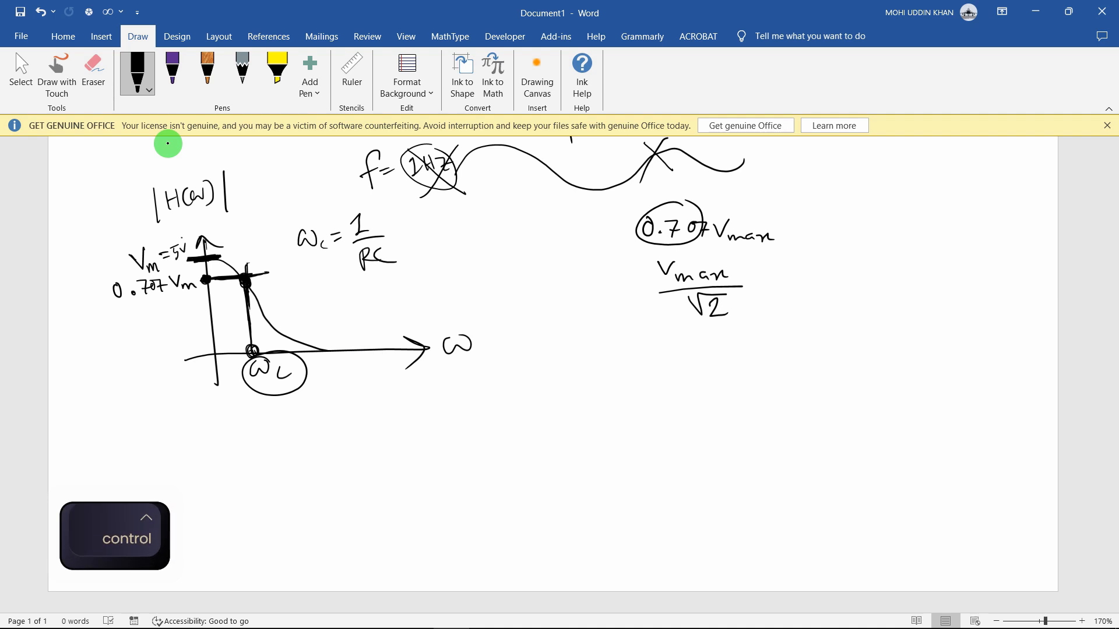
mouse_move(574, 357)
mouse_down()
mouse_move(562, 491)
mouse_move(793, 468)
mouse_move(612, 395)
mouse_move(695, 462)
mouse_up()
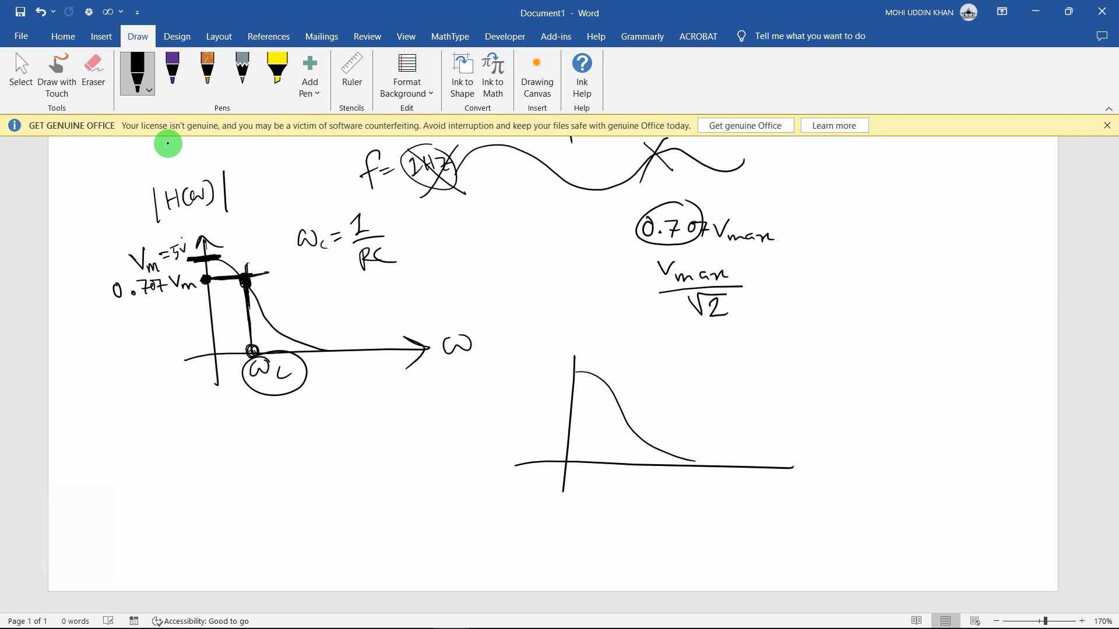
Sketch the decaying curve on the new axes, with an arrowhead and ω at the axis end
drag(772, 453, 770, 477)
drag(801, 464, 827, 464)
drag(573, 368, 576, 329)
drag(569, 348, 593, 340)
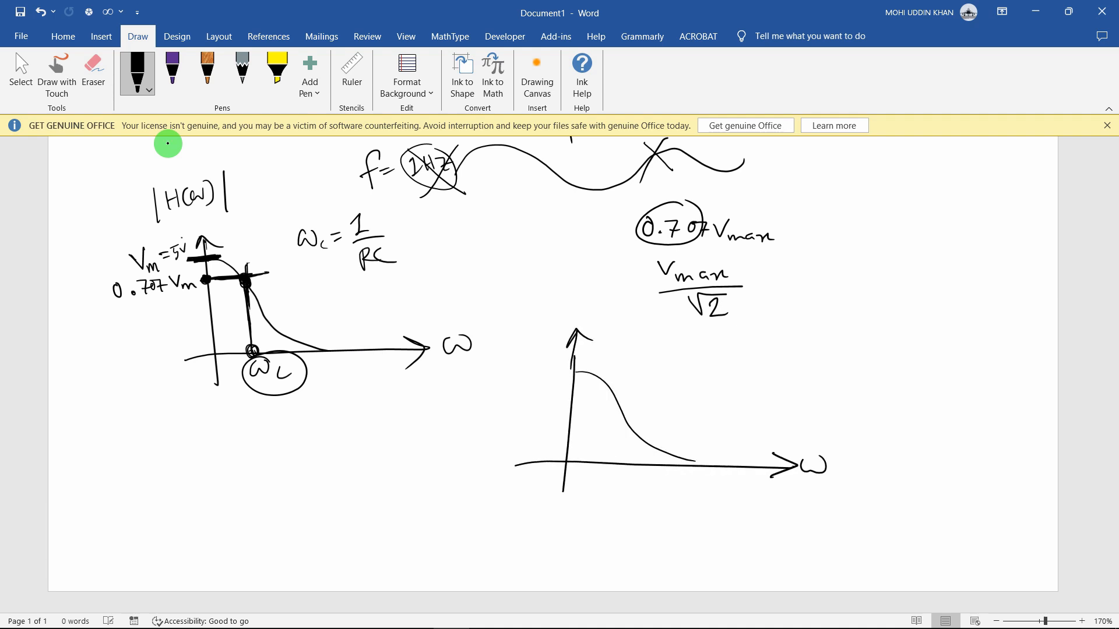
drag(804, 457, 828, 459)
Label the second plot's vertical axis |H_dB(ω)| and retrace its axes
drag(524, 284, 525, 324)
drag(586, 283, 587, 314)
drag(533, 291, 532, 310)
mouse_move(542, 291)
mouse_down()
mouse_move(542, 309)
mouse_move(543, 300)
mouse_up()
mouse_move(550, 297)
mouse_down()
mouse_move(547, 311)
mouse_move(563, 299)
mouse_up()
drag(567, 290, 579, 300)
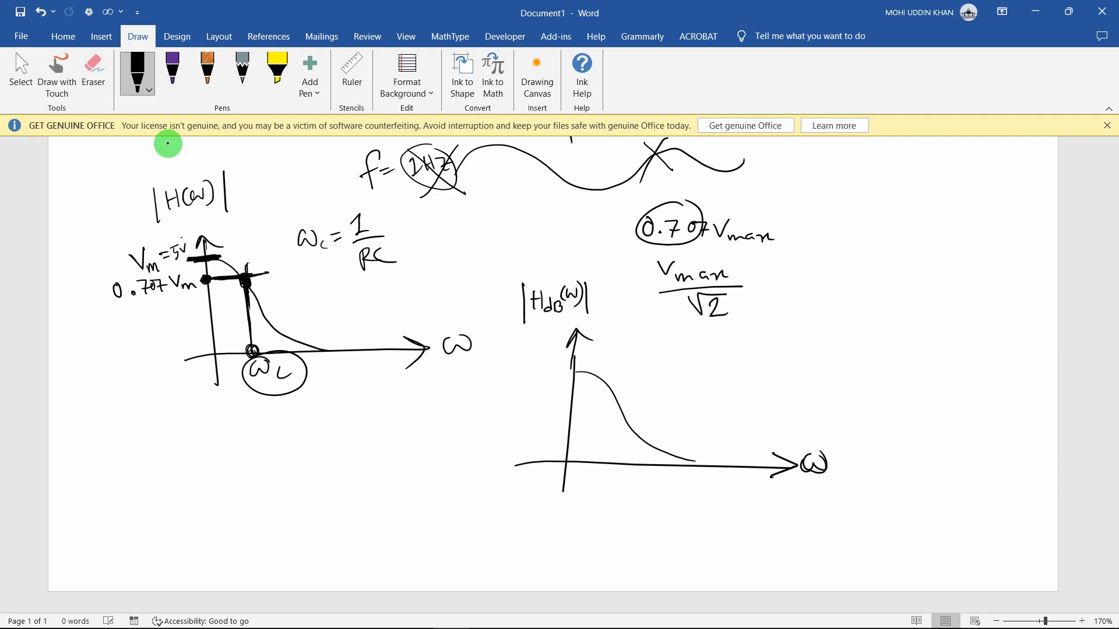
drag(571, 379, 580, 338)
mouse_move(576, 357)
mouse_down()
mouse_move(580, 334)
mouse_move(640, 372)
mouse_move(755, 370)
mouse_up()
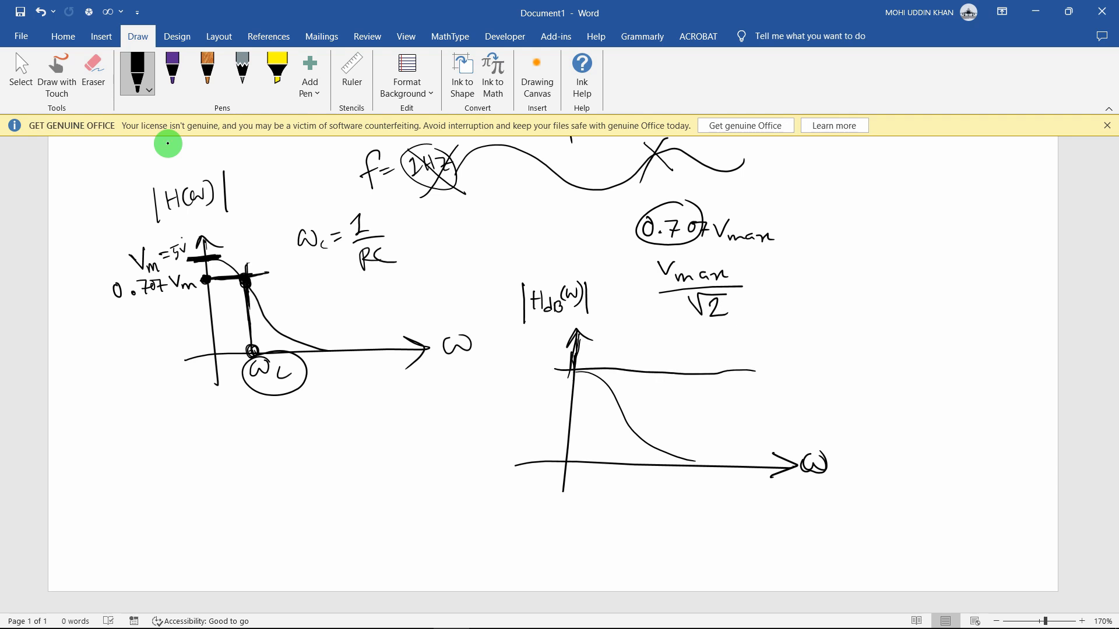
Mark the −3dB drop at ωc, circle the |H_dB(ω)| label, and draw new axes at lower left
mouse_move(561, 372)
mouse_down()
mouse_move(563, 388)
mouse_move(568, 380)
mouse_move(514, 387)
mouse_up()
drag(495, 383, 529, 384)
mouse_move(541, 386)
mouse_down()
mouse_move(598, 369)
mouse_move(586, 374)
mouse_move(610, 388)
mouse_move(616, 470)
mouse_move(641, 491)
mouse_up()
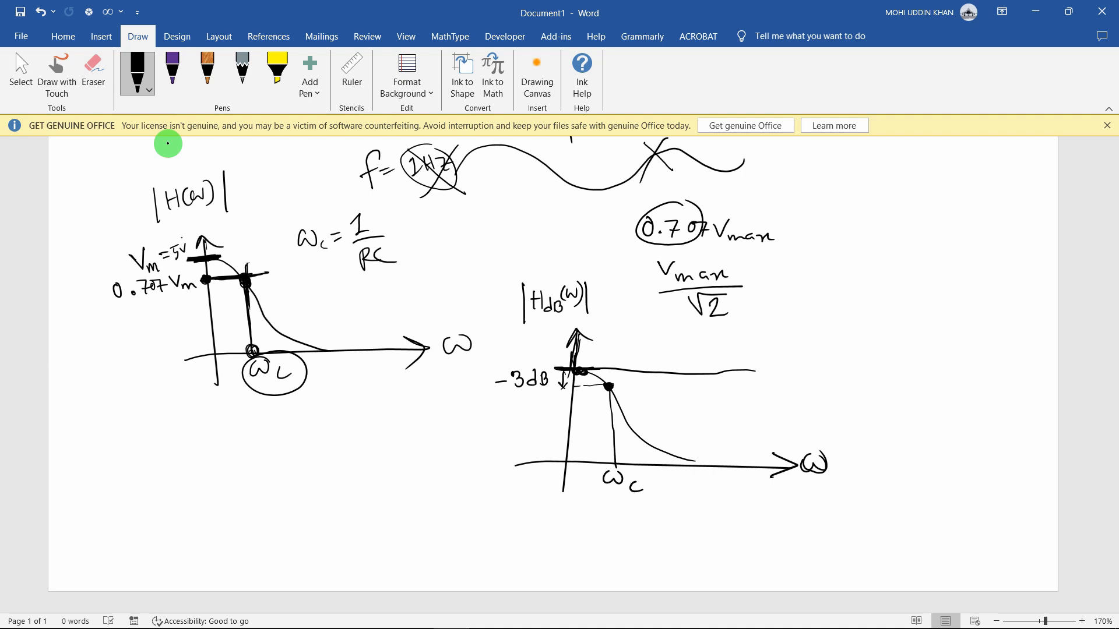
mouse_move(556, 279)
mouse_down()
mouse_move(580, 325)
mouse_move(551, 274)
mouse_up()
drag(606, 387, 617, 467)
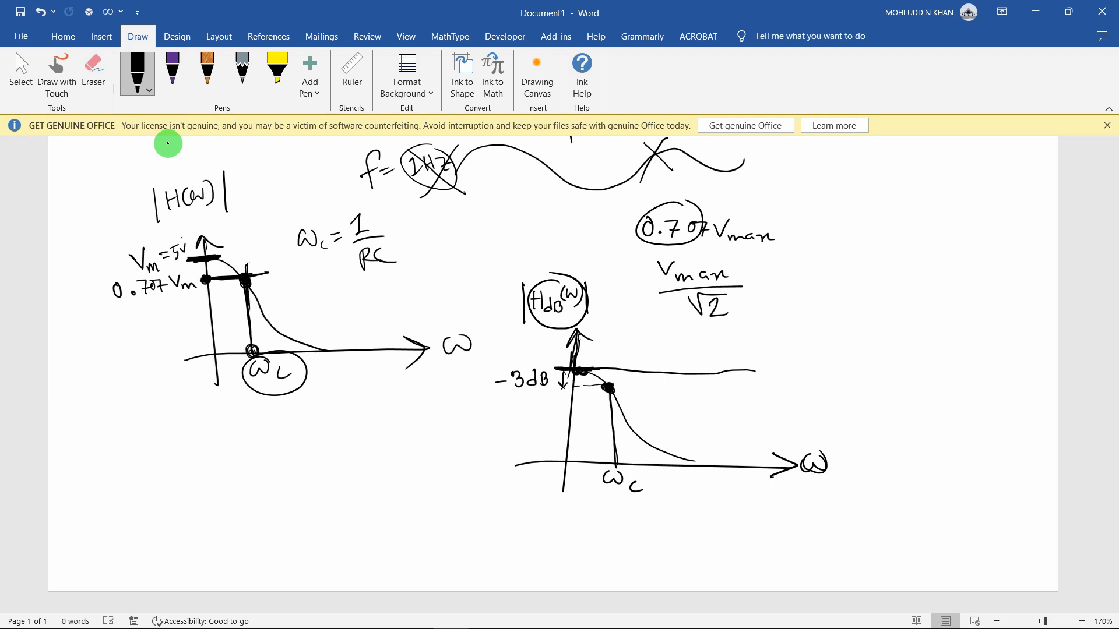
drag(268, 426, 269, 533)
drag(244, 509, 449, 507)
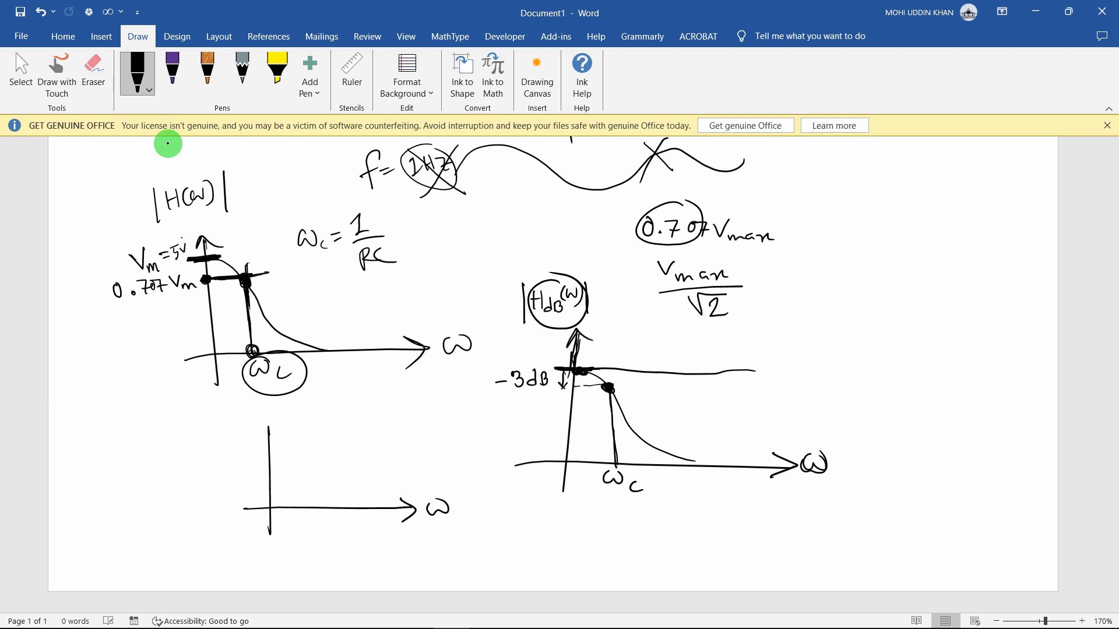
Label the lower-left axes 'Output Power' and sketch the power curve
mouse_move(259, 438)
mouse_down()
mouse_move(268, 419)
mouse_move(284, 432)
mouse_move(236, 427)
mouse_up()
mouse_move(231, 417)
mouse_down()
mouse_move(241, 407)
mouse_move(236, 418)
mouse_up()
drag(249, 412, 267, 410)
drag(268, 415, 298, 413)
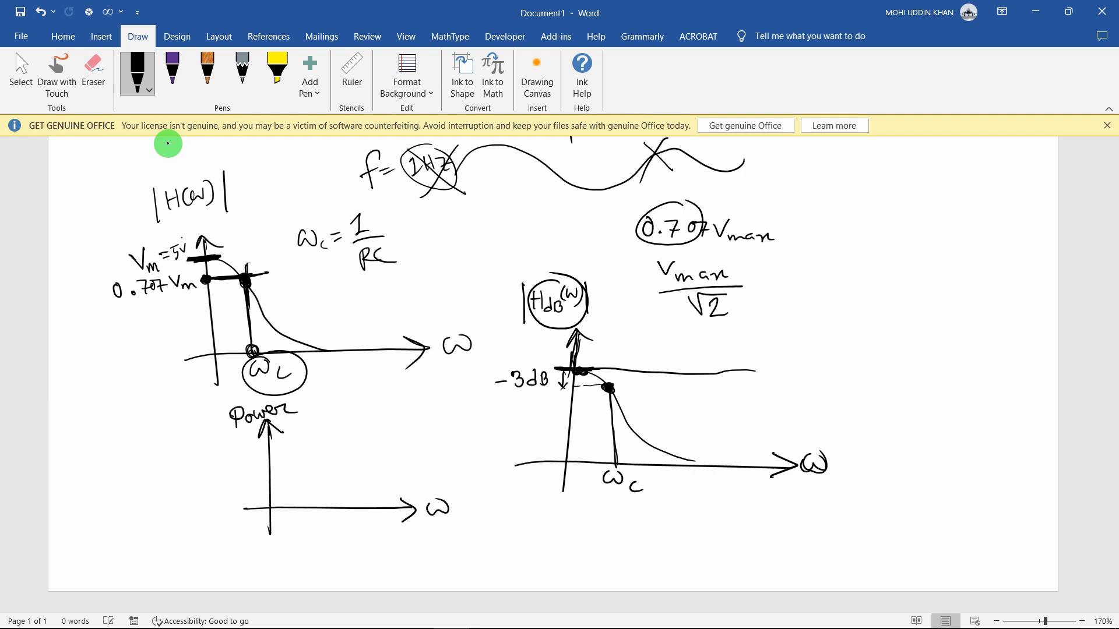
drag(179, 411, 178, 413)
drag(188, 416, 203, 425)
mouse_move(207, 415)
mouse_down()
mouse_move(209, 430)
mouse_move(224, 420)
mouse_up()
mouse_move(226, 409)
mouse_down()
mouse_move(320, 494)
mouse_move(352, 505)
mouse_up()
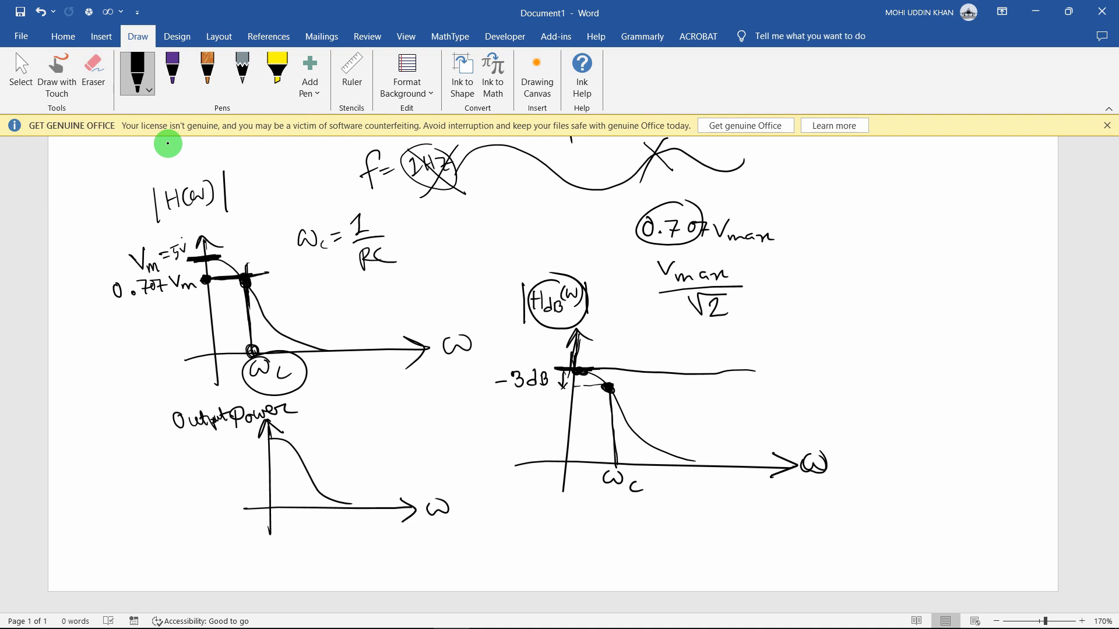
Mark Pmax on the power axis and the Pmax/2 point, with a dashed line to ωc
mouse_move(294, 452)
mouse_down()
mouse_move(317, 457)
mouse_move(301, 429)
mouse_move(309, 407)
mouse_up()
drag(309, 406, 348, 418)
drag(349, 417, 369, 410)
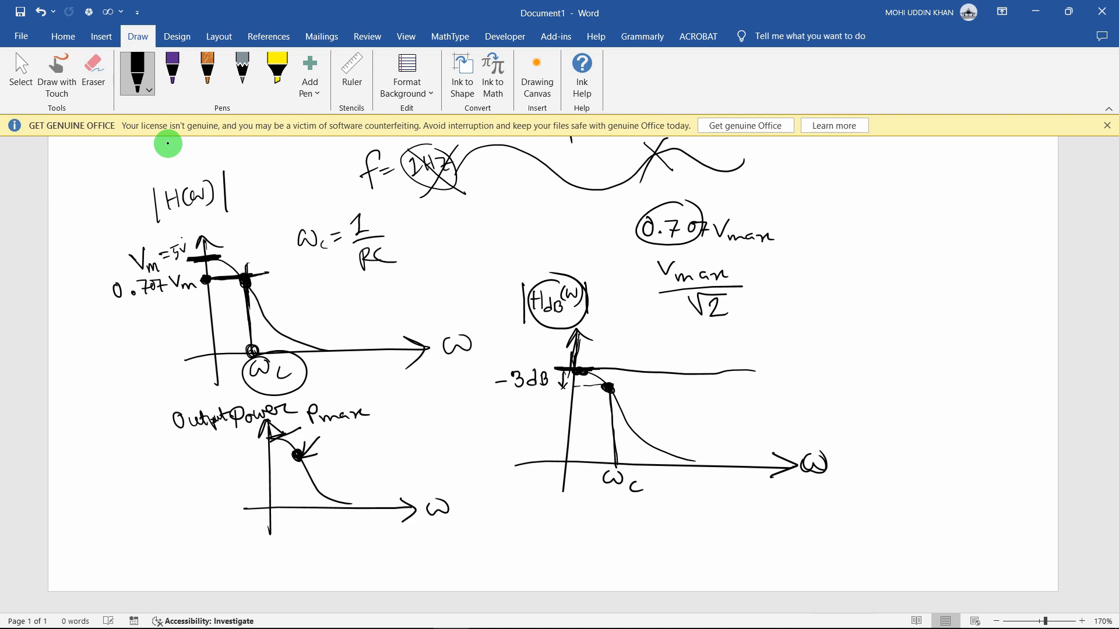
mouse_move(330, 449)
mouse_down()
mouse_move(331, 433)
mouse_move(390, 436)
mouse_up()
mouse_move(333, 457)
mouse_down()
mouse_move(396, 445)
mouse_move(389, 464)
mouse_up()
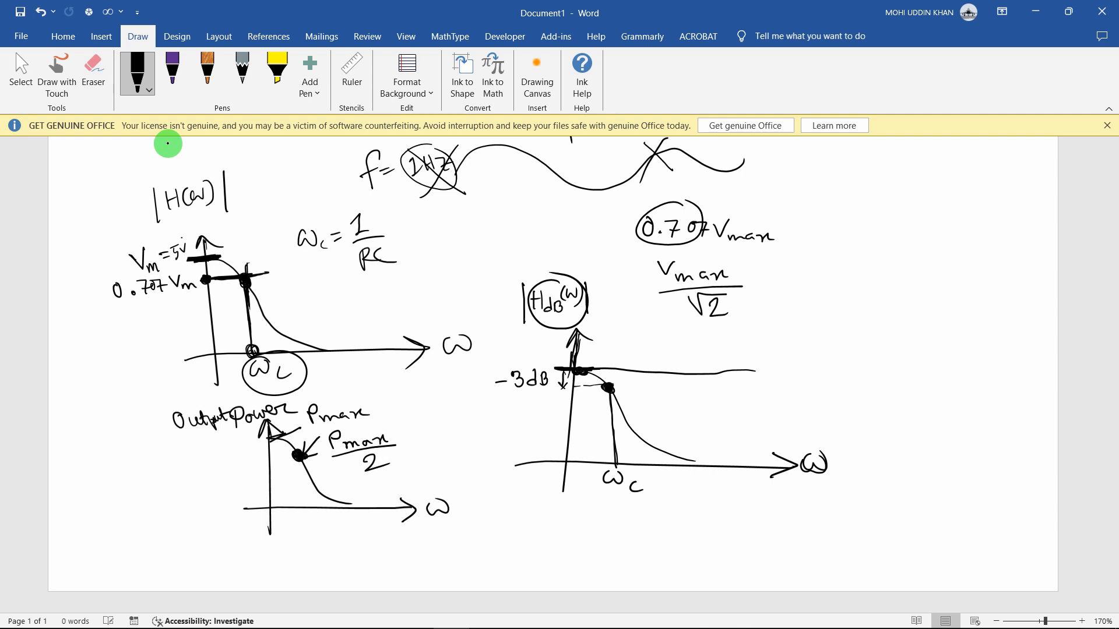
drag(299, 461, 309, 520)
drag(327, 526, 328, 533)
drag(269, 440, 297, 427)
Annotate the power curve's tail with an arrow at ωc, dotted points and extra strokes
drag(310, 517, 337, 517)
drag(328, 512, 327, 526)
click(313, 479)
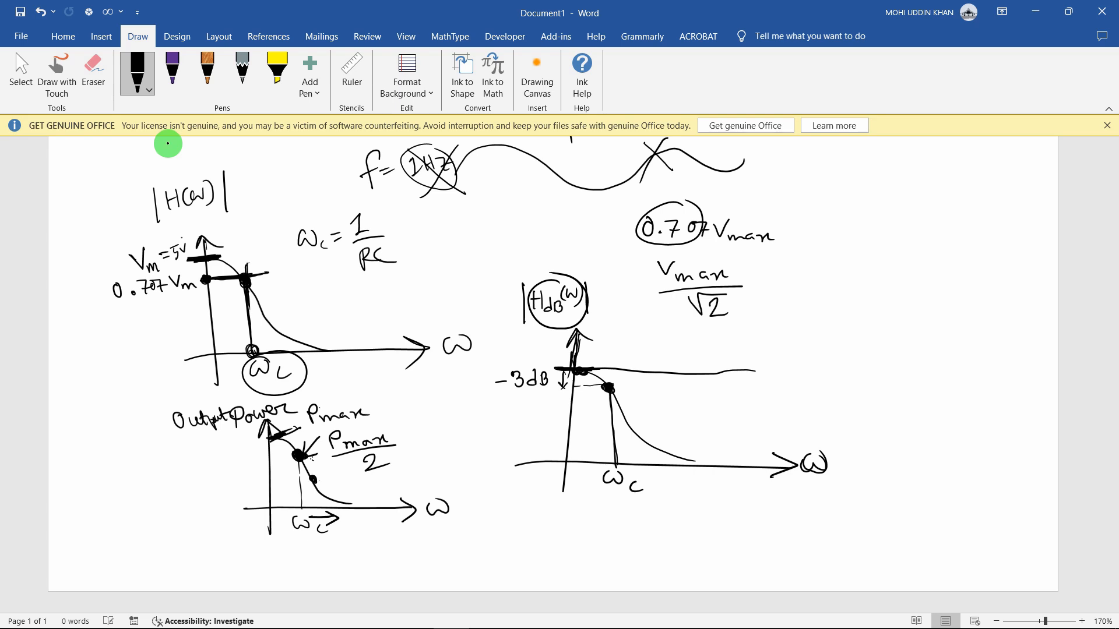
click(324, 494)
drag(325, 495, 383, 504)
drag(309, 515, 343, 516)
mouse_move(329, 511)
mouse_down()
mouse_move(345, 517)
mouse_move(328, 523)
mouse_up()
drag(313, 481, 319, 485)
drag(326, 494, 351, 497)
drag(364, 501, 385, 504)
mouse_move(321, 471)
mouse_down()
mouse_move(315, 486)
mouse_move(330, 490)
mouse_up()
drag(330, 488, 349, 494)
drag(388, 490, 378, 498)
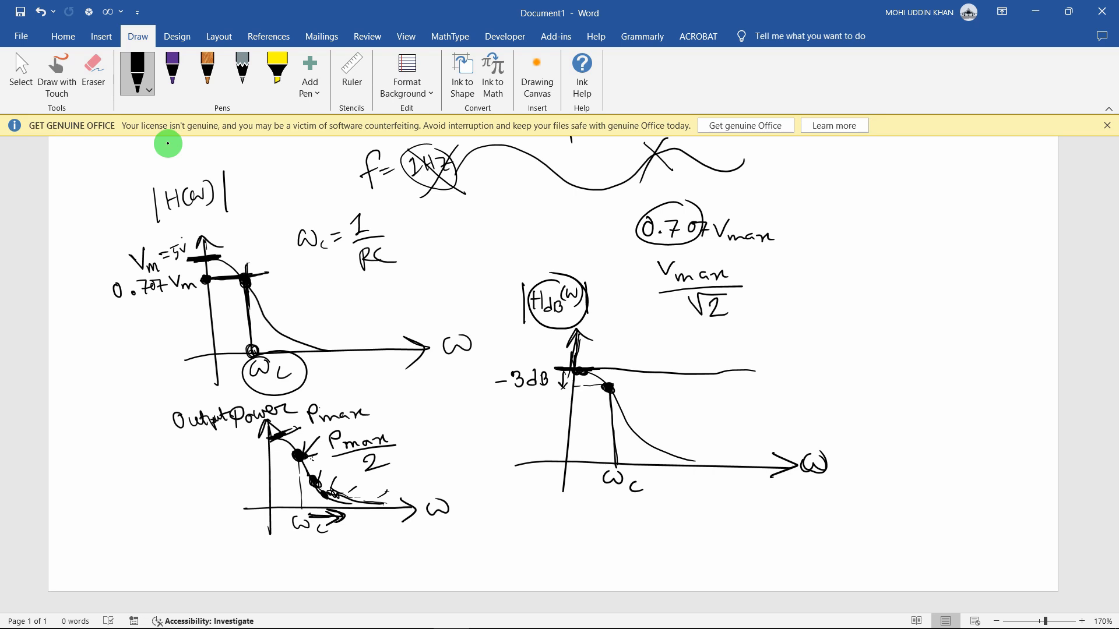
Circle and emphasize the Pmax/2 point, and write 'Half-Power Point' beside the left graph
drag(282, 472, 291, 458)
mouse_move(350, 430)
mouse_down()
mouse_move(321, 446)
mouse_move(373, 431)
mouse_up()
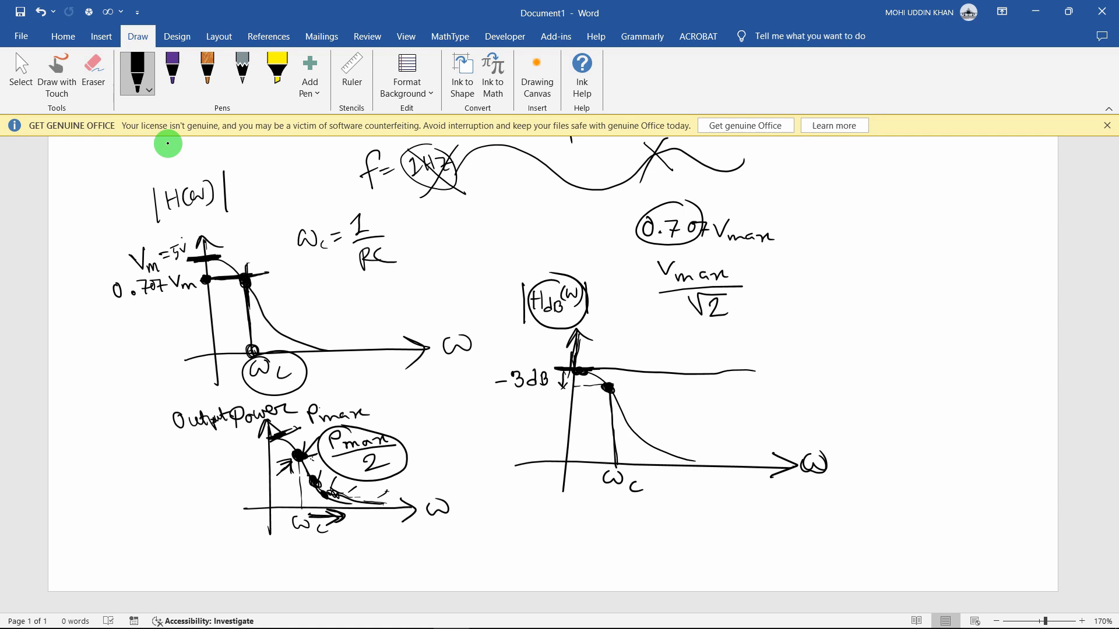
drag(302, 429, 301, 451)
mouse_move(330, 298)
mouse_down()
mouse_move(335, 321)
mouse_move(445, 298)
mouse_up()
mouse_move(455, 307)
mouse_down()
mouse_move(463, 290)
mouse_move(489, 294)
mouse_up()
drag(480, 288, 502, 285)
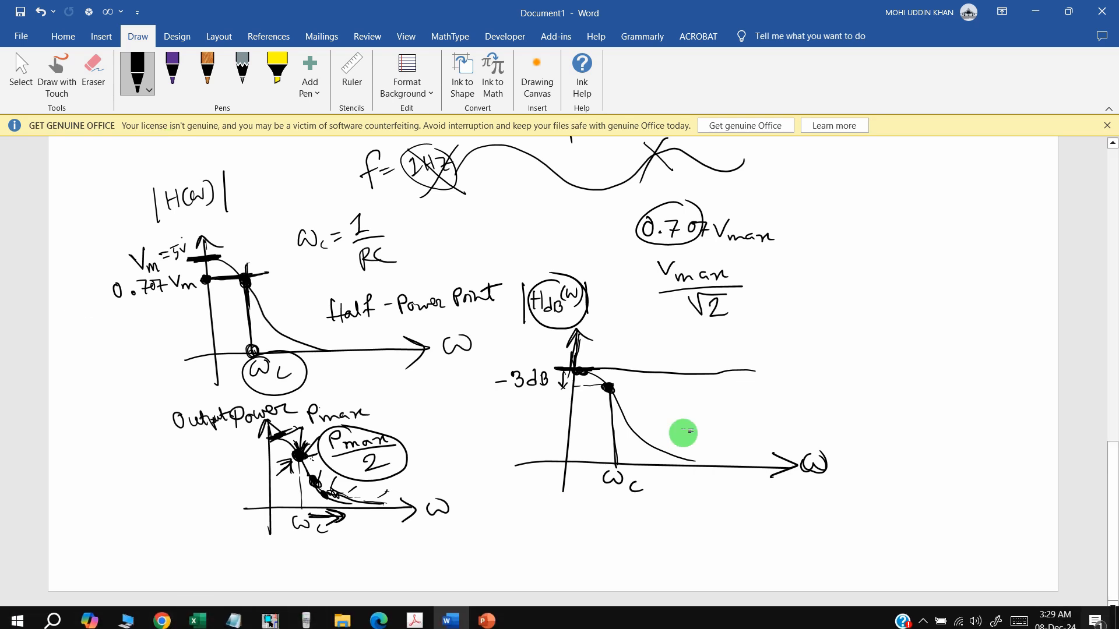
scroll(827, 414, up, 10)
Erase all the ink, then sketch fresh axes with a rising curve marking ωc
key(ctrl+a)
key(Delete)
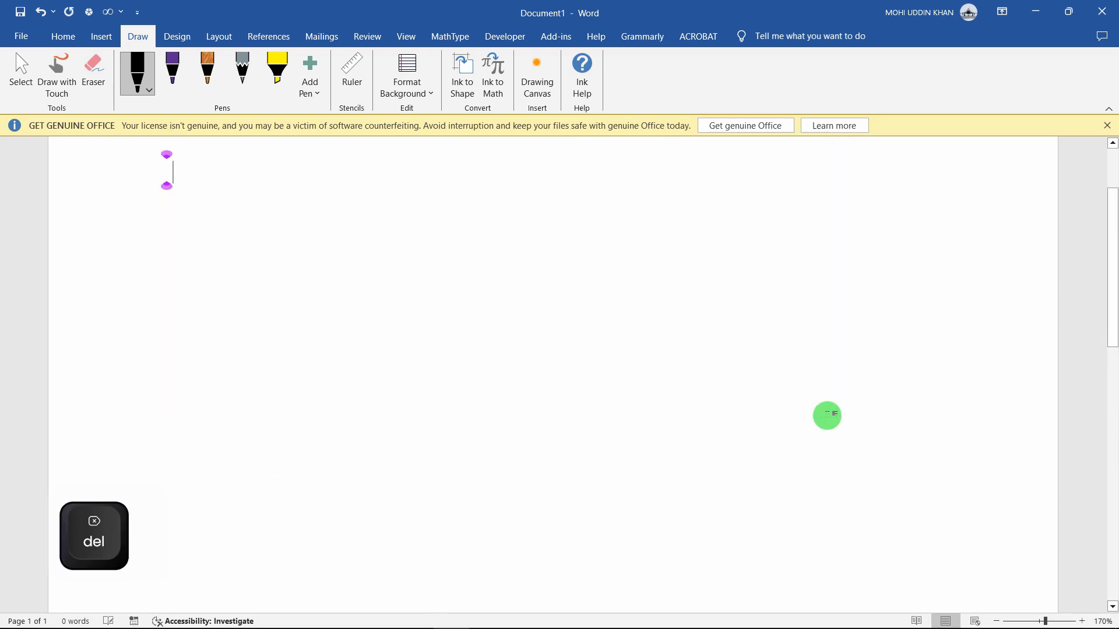
drag(215, 167, 219, 330)
drag(173, 303, 402, 293)
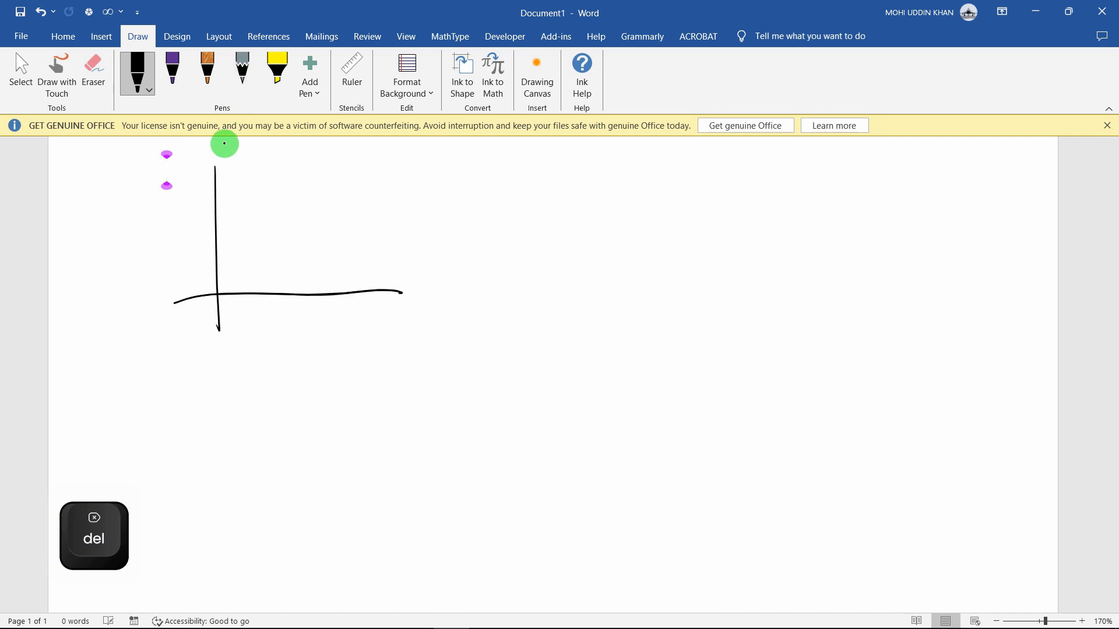
drag(219, 292, 371, 172)
mouse_move(270, 205)
mouse_down()
mouse_move(272, 293)
mouse_move(284, 307)
mouse_up()
drag(302, 312, 302, 320)
Add arrowheads, ω and the |H(ω)| label, and emphasize the ωc point
mouse_move(391, 285)
mouse_down()
mouse_move(408, 291)
mouse_move(385, 302)
mouse_up()
drag(415, 289, 435, 285)
drag(207, 175, 234, 171)
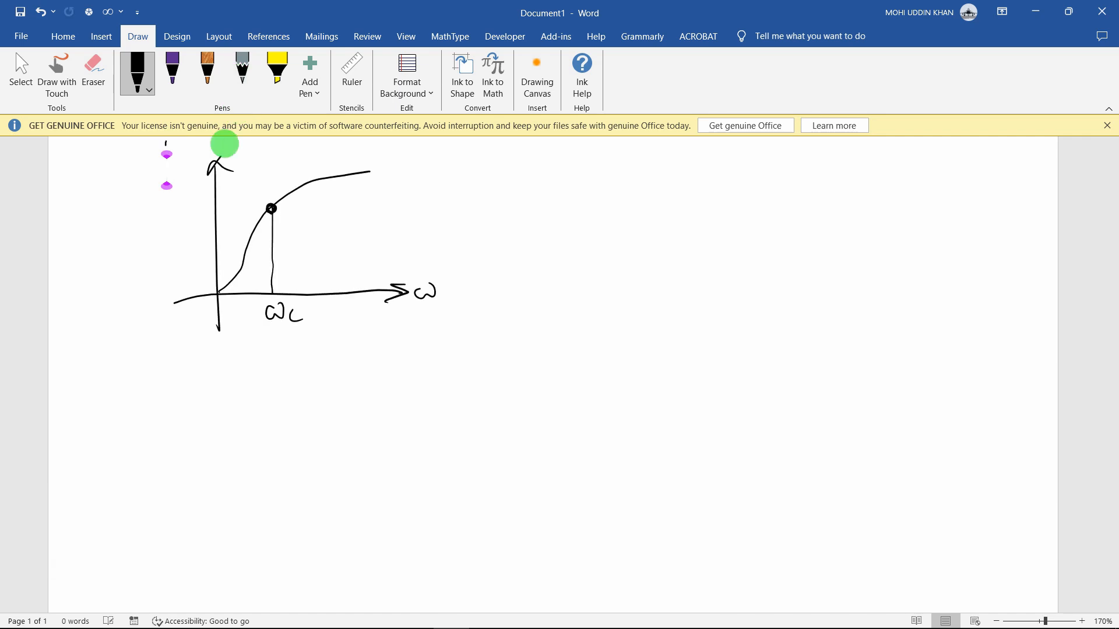
drag(168, 140, 166, 166)
drag(179, 140, 196, 160)
mouse_move(202, 147)
mouse_down()
mouse_move(222, 145)
mouse_move(232, 169)
mouse_up()
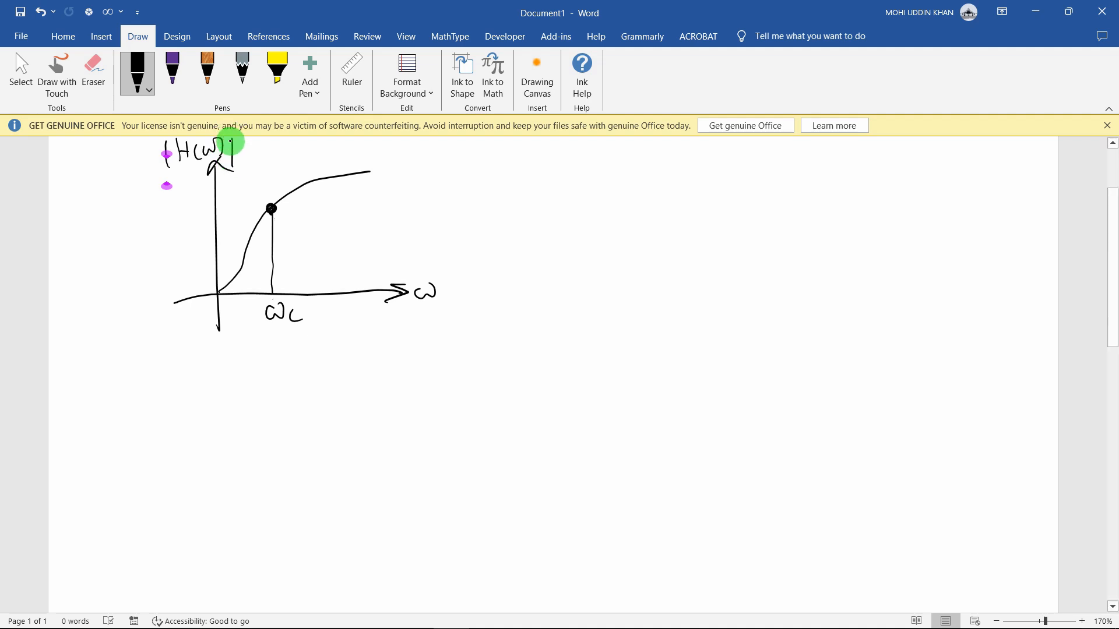
mouse_move(265, 286)
mouse_down()
mouse_move(265, 296)
mouse_move(383, 263)
mouse_up()
drag(380, 253, 386, 270)
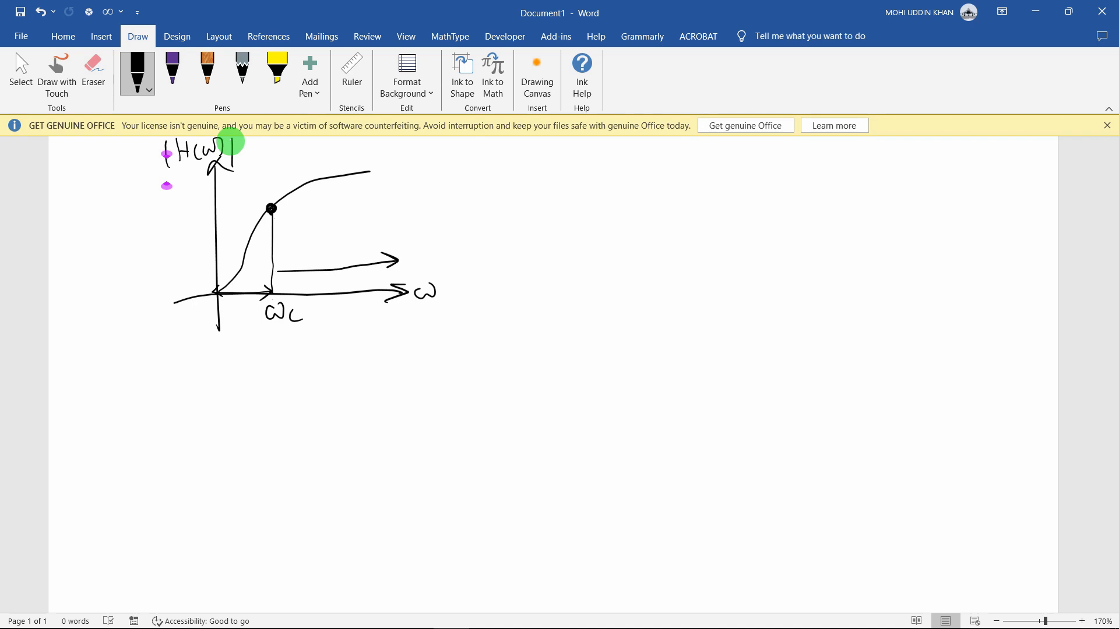
drag(291, 259, 291, 280)
drag(273, 197, 271, 210)
Write ωc = 1/RC with 0.707 Vmax below it beside the graph
mouse_move(500, 166)
mouse_down()
mouse_move(530, 181)
mouse_move(590, 147)
mouse_move(606, 192)
mouse_move(619, 194)
mouse_move(581, 200)
mouse_up()
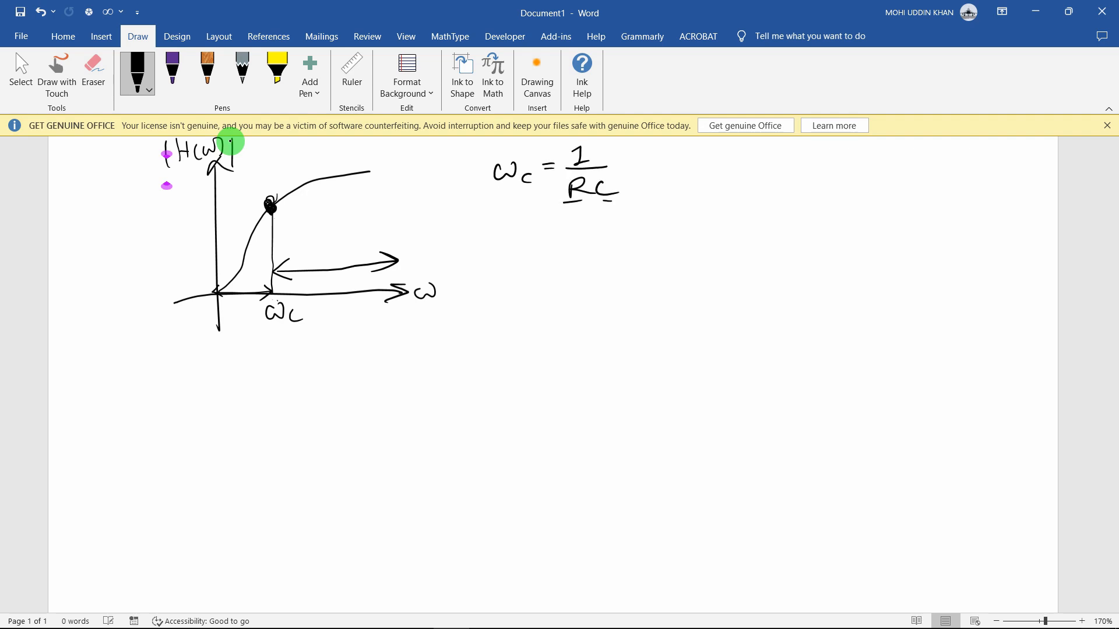
drag(508, 233, 541, 249)
drag(557, 233, 576, 249)
drag(595, 225, 624, 244)
drag(635, 237, 642, 245)
drag(644, 237, 657, 245)
drag(664, 236, 668, 246)
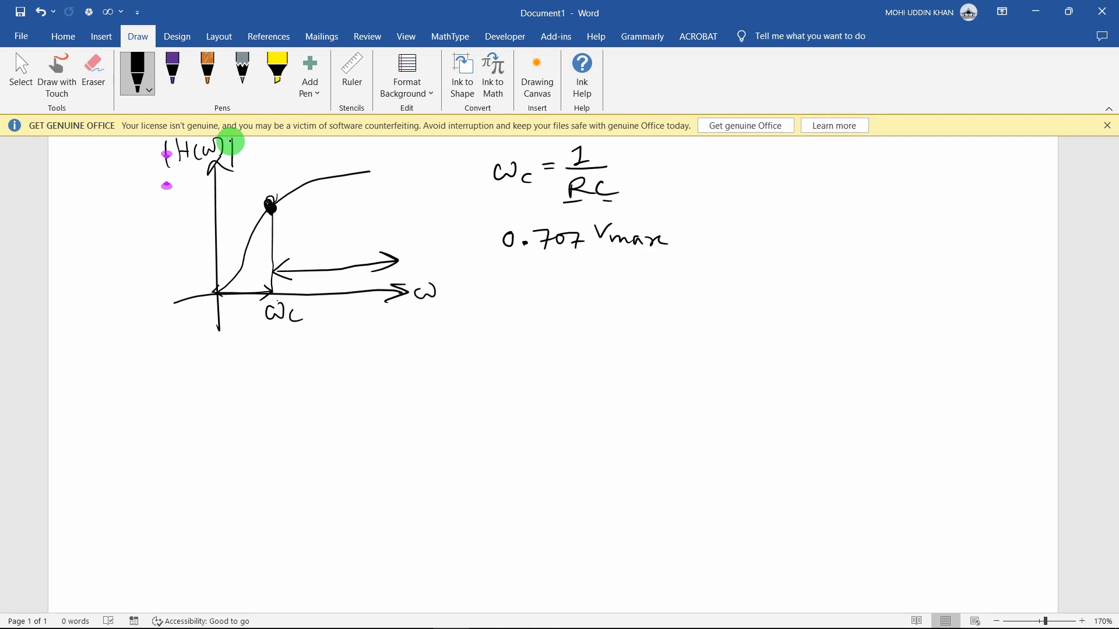
Add dB under the |H(ω)| label, and list −3dB and Pmax/2 below 0.707 Vmax
mouse_move(191, 165)
mouse_down()
mouse_move(194, 155)
mouse_move(196, 170)
mouse_up()
drag(199, 160, 205, 170)
drag(511, 272, 522, 273)
drag(527, 266, 531, 280)
drag(557, 265, 548, 281)
drag(562, 269, 564, 283)
mouse_move(563, 268)
mouse_down()
mouse_move(568, 283)
mouse_move(513, 315)
mouse_move(524, 304)
mouse_up()
drag(520, 315, 543, 309)
mouse_move(558, 304)
mouse_down()
mouse_move(549, 311)
mouse_move(583, 307)
mouse_up()
mouse_move(512, 321)
mouse_down()
mouse_move(586, 317)
mouse_move(546, 346)
mouse_move(579, 341)
mouse_up()
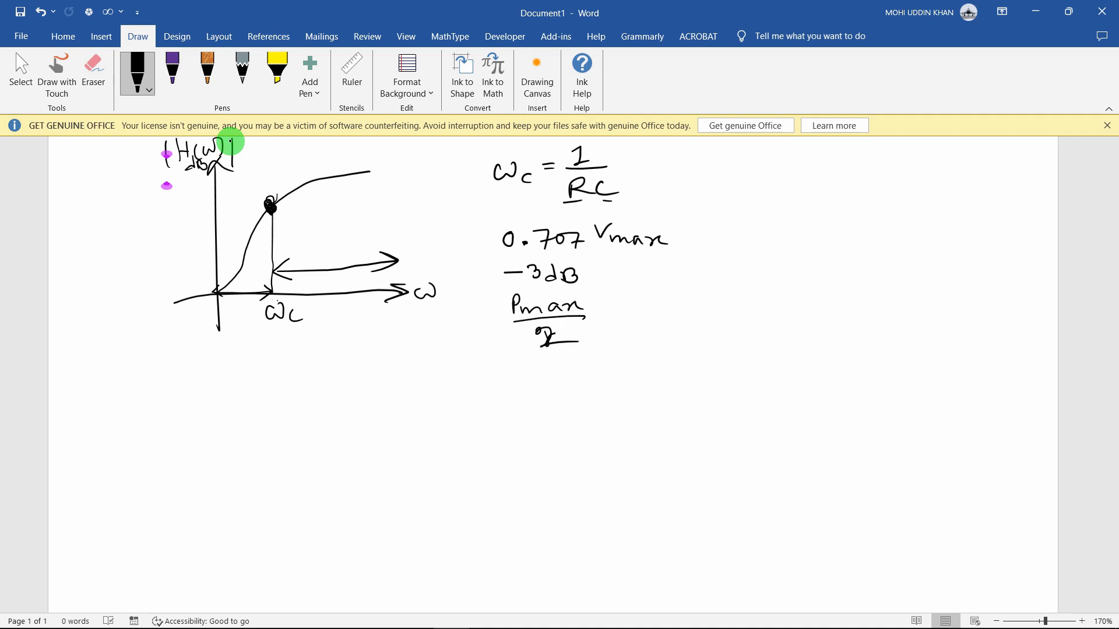
Circle the ωc label and group the cutoff conditions with a brace
drag(291, 291, 274, 293)
drag(489, 152, 514, 318)
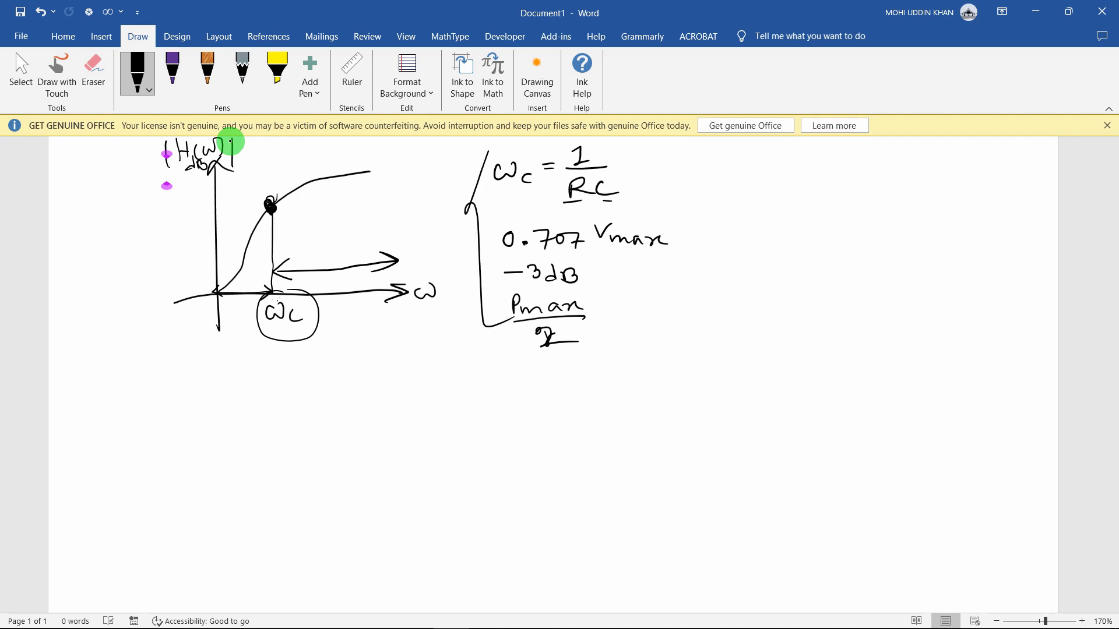
drag(476, 161, 505, 139)
Glance at EEE 1202.pdf, then return to the Word notes
mouse_move(409, 613)
click(350, 564)
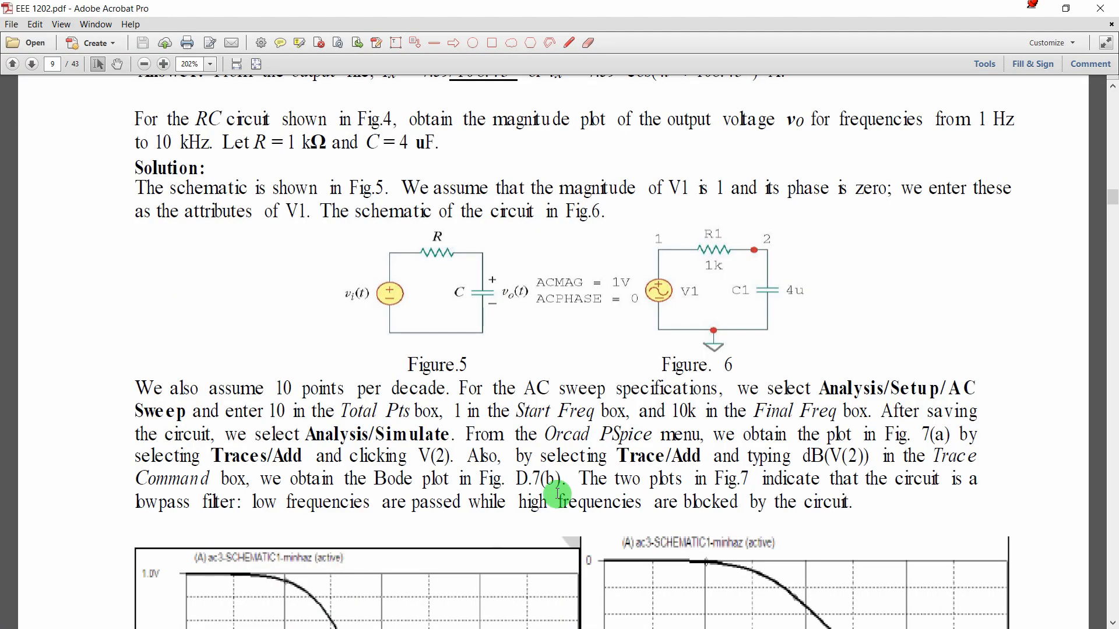
click(1032, 9)
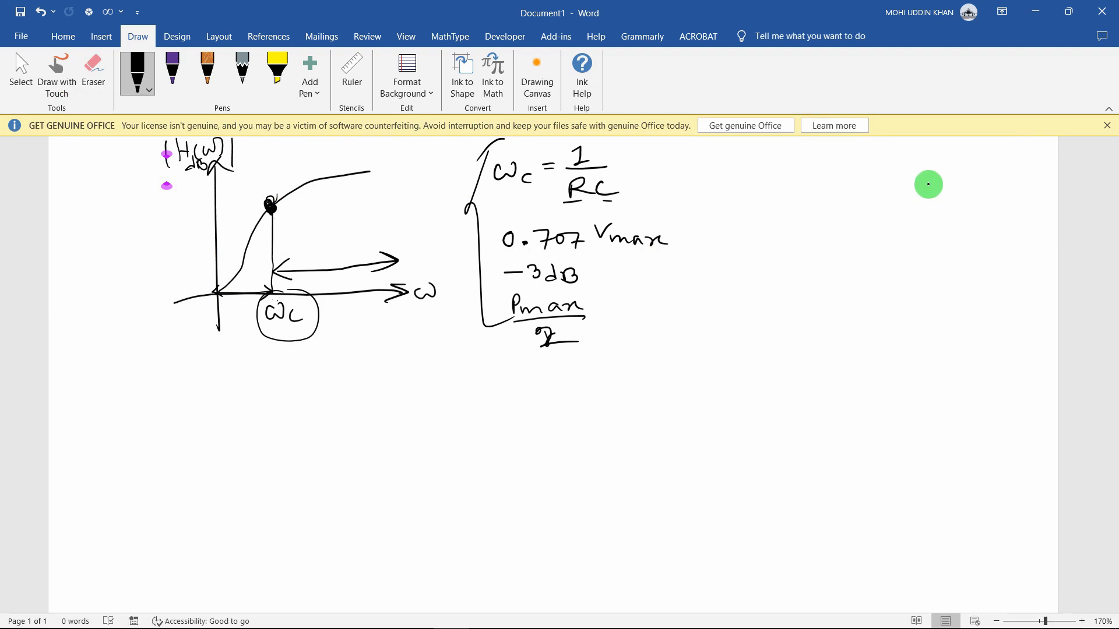
Sketch an RC circuit (source, resistor, capacitor) with an arrow from 1/RC
drag(662, 160, 622, 172)
mouse_move(632, 157)
mouse_down()
mouse_move(643, 176)
mouse_move(688, 177)
mouse_up()
mouse_move(686, 177)
mouse_down()
mouse_move(704, 198)
mouse_move(677, 173)
mouse_up()
mouse_move(698, 145)
mouse_down()
mouse_move(738, 160)
mouse_move(788, 157)
mouse_move(790, 182)
mouse_up()
drag(767, 181, 802, 180)
mouse_move(775, 197)
mouse_down()
mouse_move(795, 192)
mouse_move(693, 201)
mouse_up()
mouse_move(688, 154)
mouse_down()
mouse_move(700, 140)
mouse_move(681, 162)
mouse_up()
Sketch an RL circuit below and write ωc = R/L beneath it
drag(741, 344, 739, 345)
mouse_move(734, 360)
mouse_down()
mouse_move(784, 330)
mouse_move(862, 359)
mouse_move(871, 382)
mouse_move(753, 368)
mouse_move(815, 362)
mouse_move(852, 374)
mouse_up()
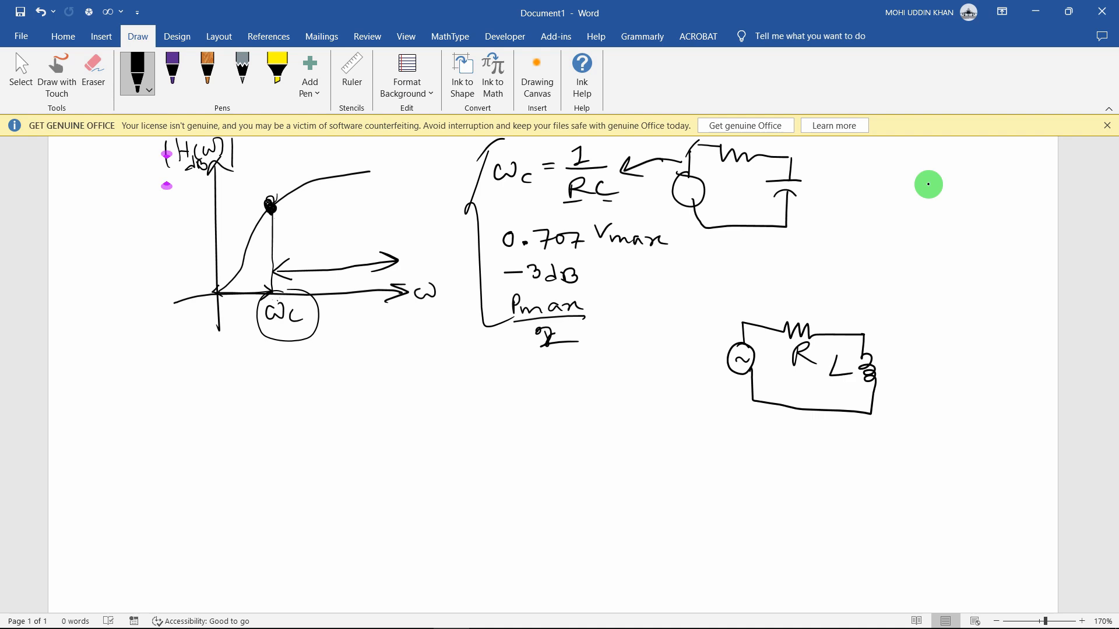
mouse_move(702, 419)
mouse_down()
mouse_move(708, 439)
mouse_move(724, 421)
mouse_up()
drag(739, 438, 775, 428)
drag(760, 434, 845, 435)
drag(818, 438, 838, 455)
Write a second ωc = R/L below and draw an arrow from R to inductor L
drag(688, 490, 710, 489)
drag(728, 504, 725, 515)
drag(738, 501, 754, 505)
drag(768, 500, 797, 503)
drag(776, 511, 793, 528)
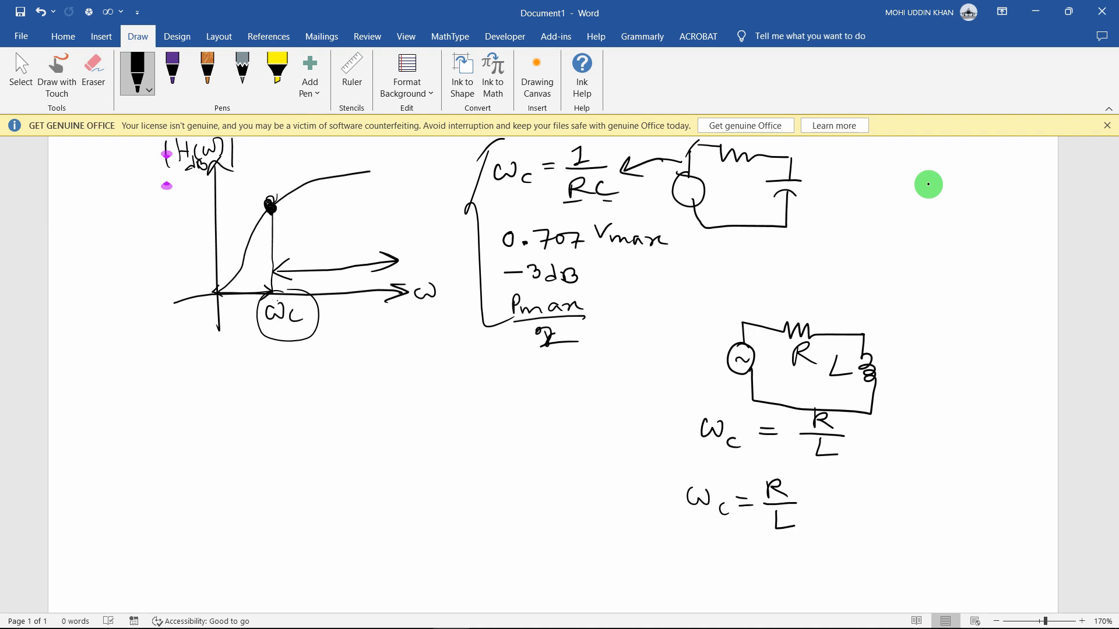
mouse_move(789, 307)
mouse_down()
mouse_move(843, 312)
mouse_move(864, 341)
mouse_up()
Label R in the RC circuit and handwrite ω = 2πf in the notes
drag(723, 165, 735, 182)
drag(761, 179, 762, 194)
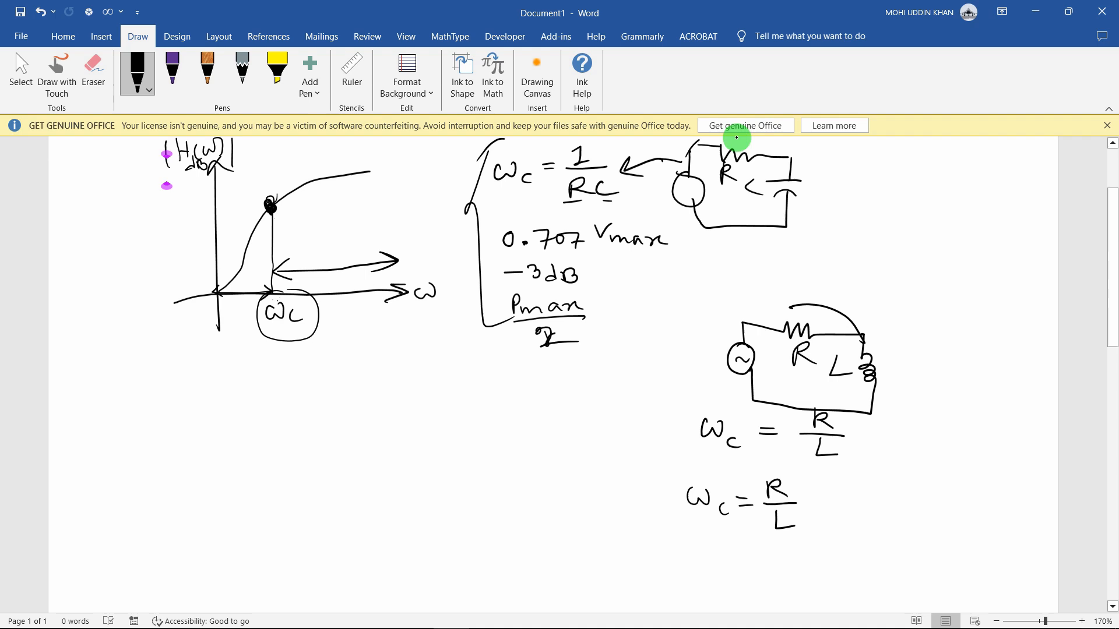
mouse_move(319, 386)
mouse_down()
mouse_move(334, 400)
mouse_move(347, 386)
mouse_up()
drag(359, 385, 371, 384)
drag(361, 393, 373, 392)
mouse_move(385, 380)
mouse_down()
mouse_move(404, 394)
mouse_move(433, 378)
mouse_up()
mouse_move(444, 361)
mouse_down()
mouse_move(441, 398)
mouse_move(452, 377)
mouse_up()
Add c subscripts and append = 1/RC to get ωc = 2πfc = 1/RC, then switch to the browser
drag(367, 401, 367, 413)
mouse_move(470, 387)
mouse_down()
mouse_move(470, 397)
mouse_move(503, 376)
mouse_up()
mouse_move(483, 384)
mouse_down()
mouse_move(505, 383)
mouse_move(533, 353)
mouse_move(534, 373)
mouse_up()
drag(524, 380, 561, 378)
drag(533, 386, 535, 410)
drag(535, 389, 560, 407)
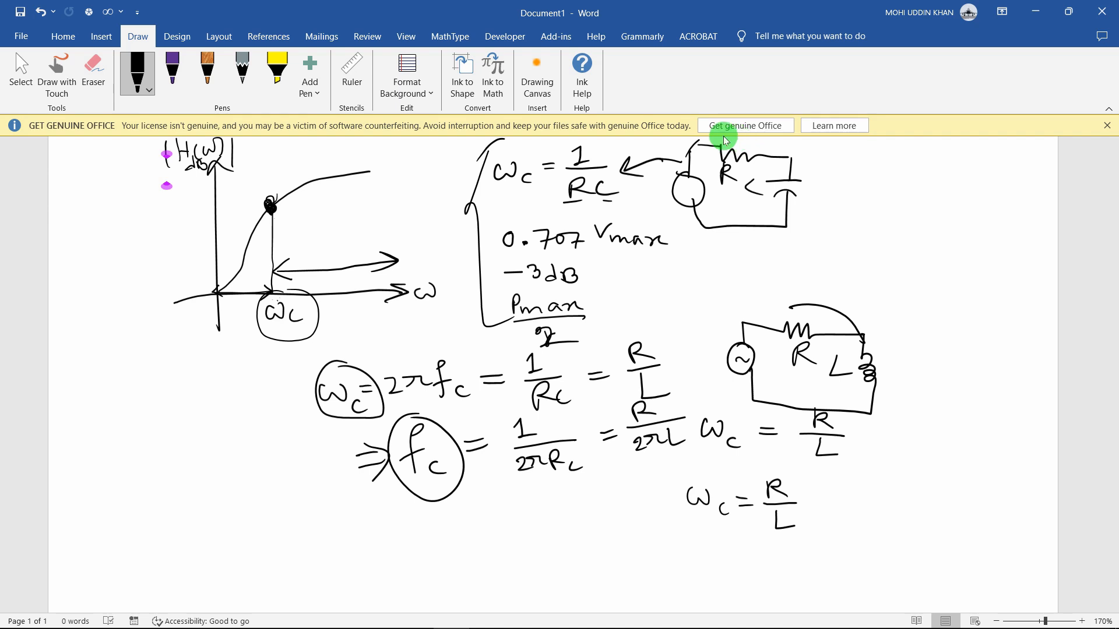
click(381, 613)
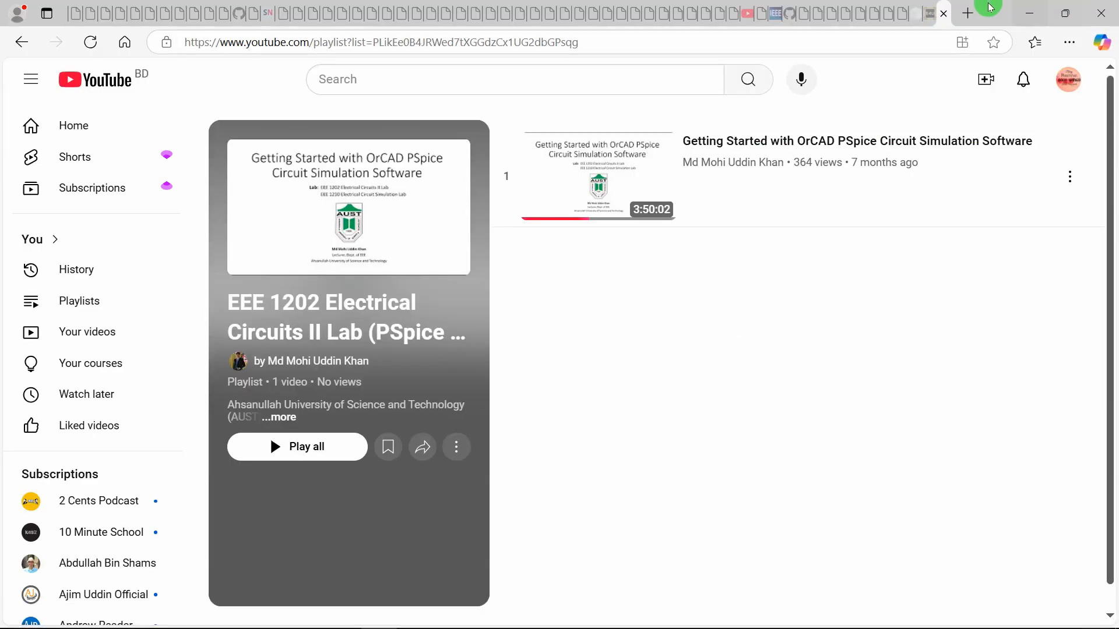
Read the Electrical4U Cutoff Frequency article down to its RC section
click(928, 13)
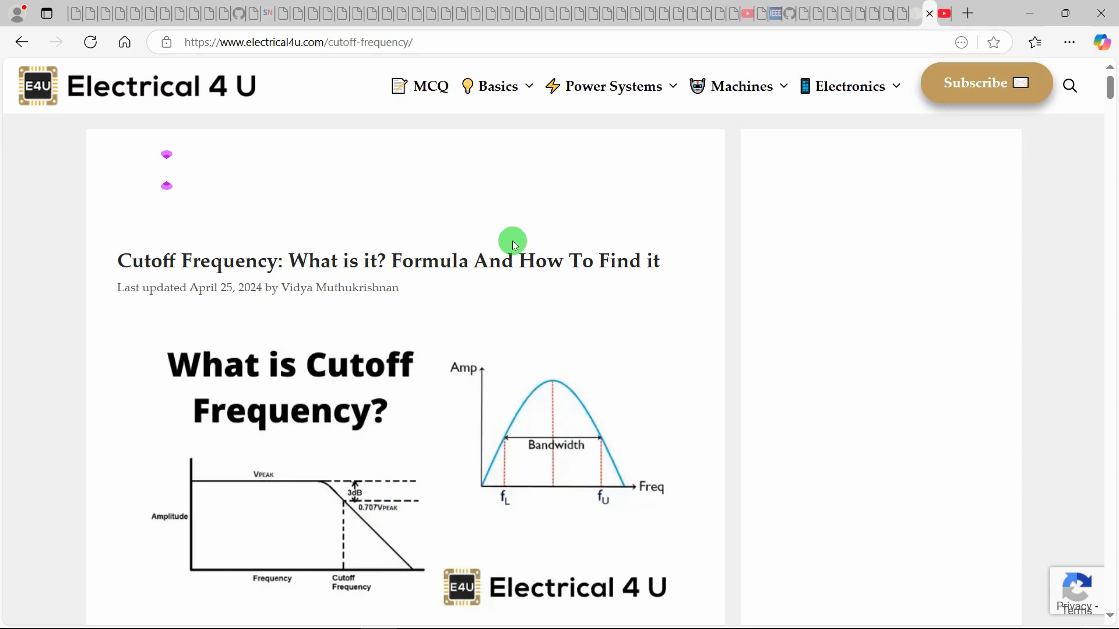
scroll(467, 229, down, 1)
scroll(467, 228, up, 1)
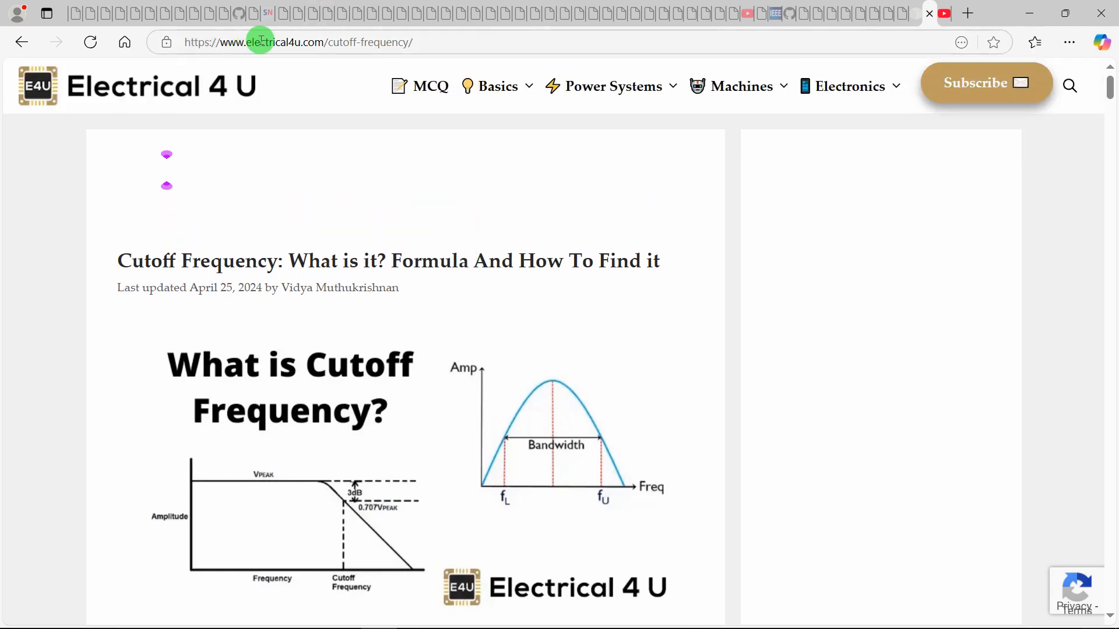
scroll(368, 283, down, 20)
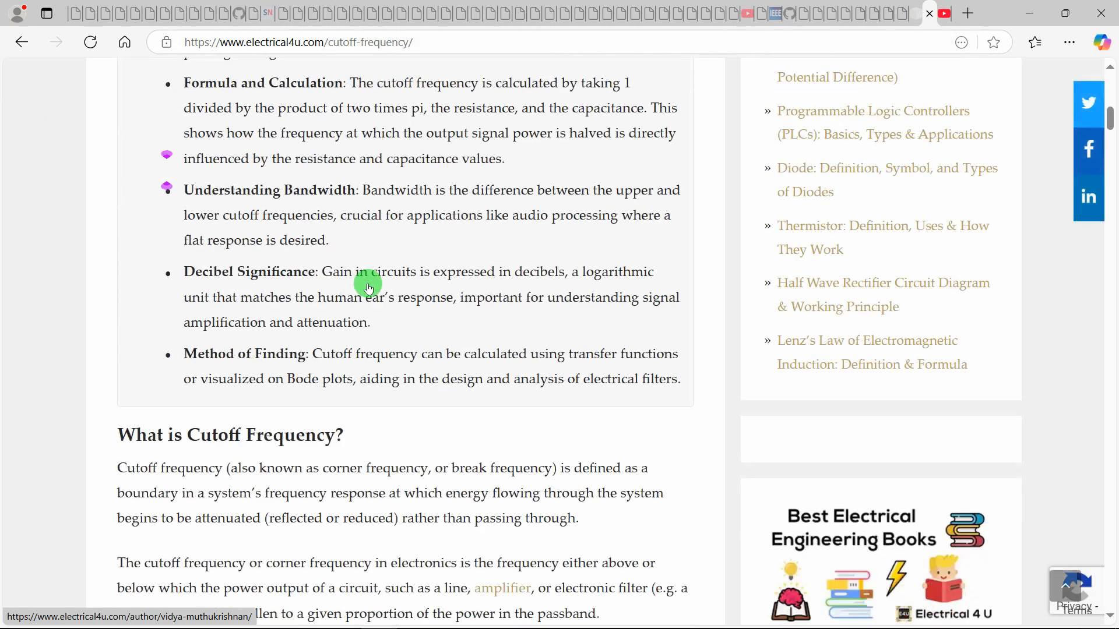
scroll(368, 287, down, 10)
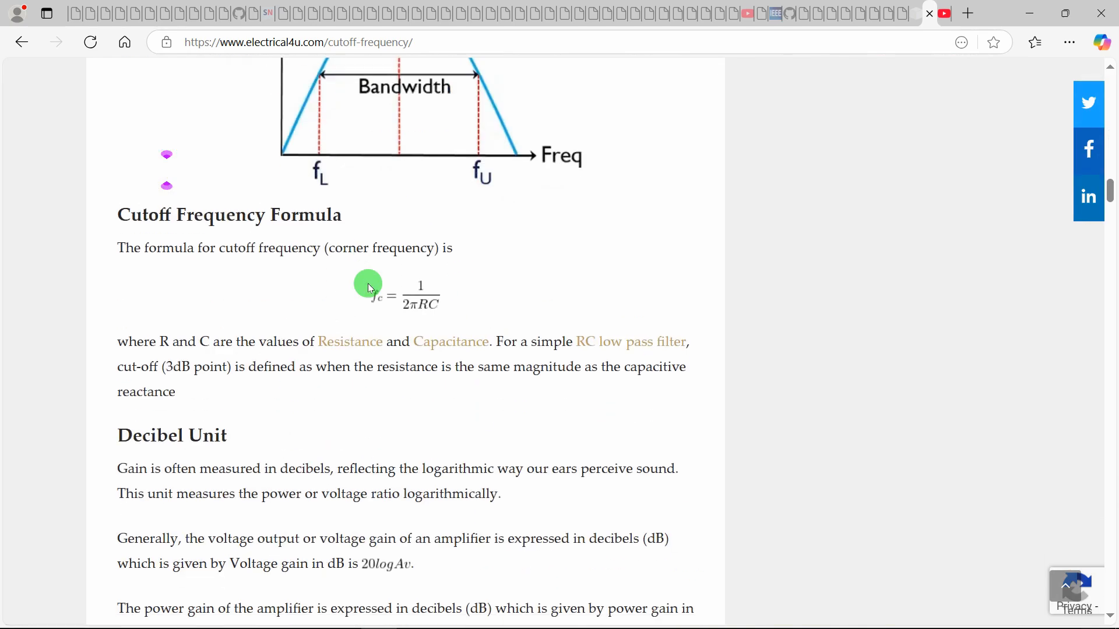
scroll(368, 287, down, 15)
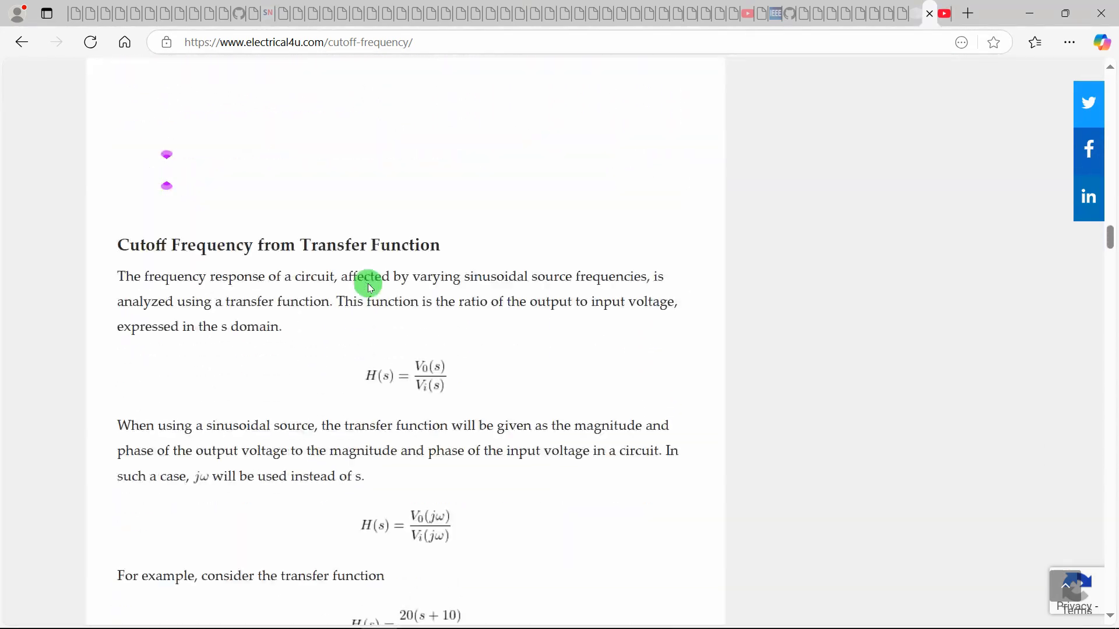
scroll(371, 287, down, 15)
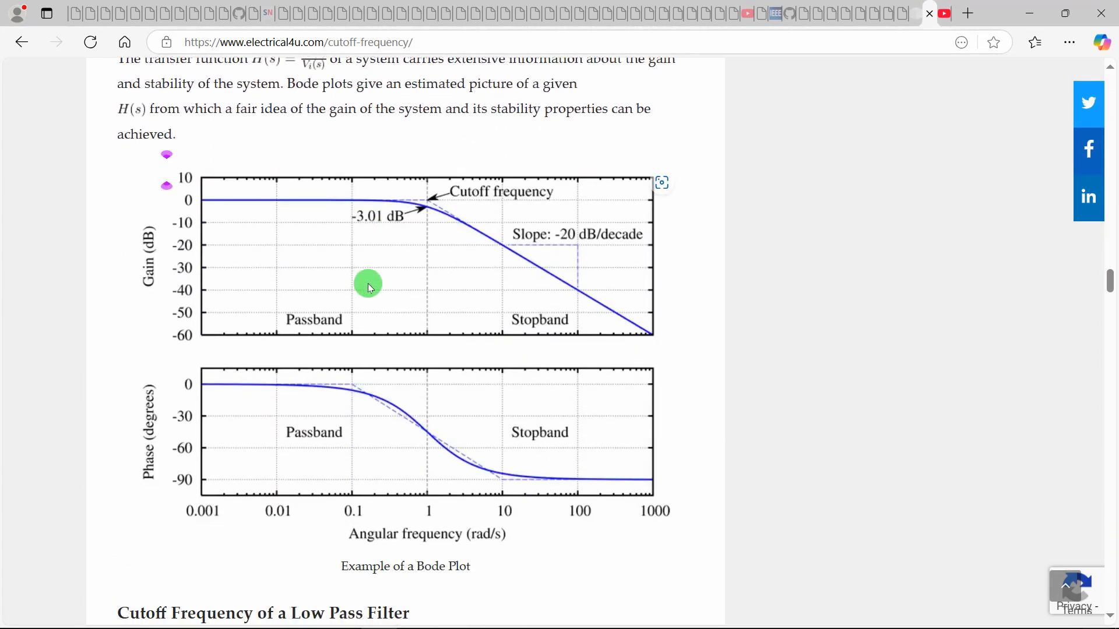
scroll(370, 288, down, 15)
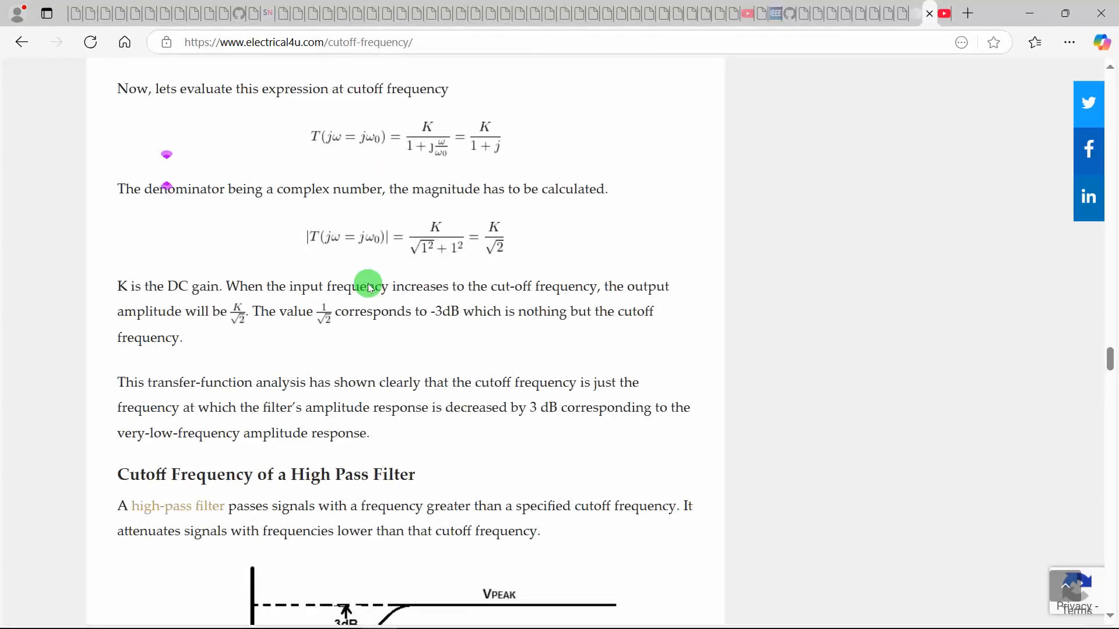
scroll(369, 283, up, 5)
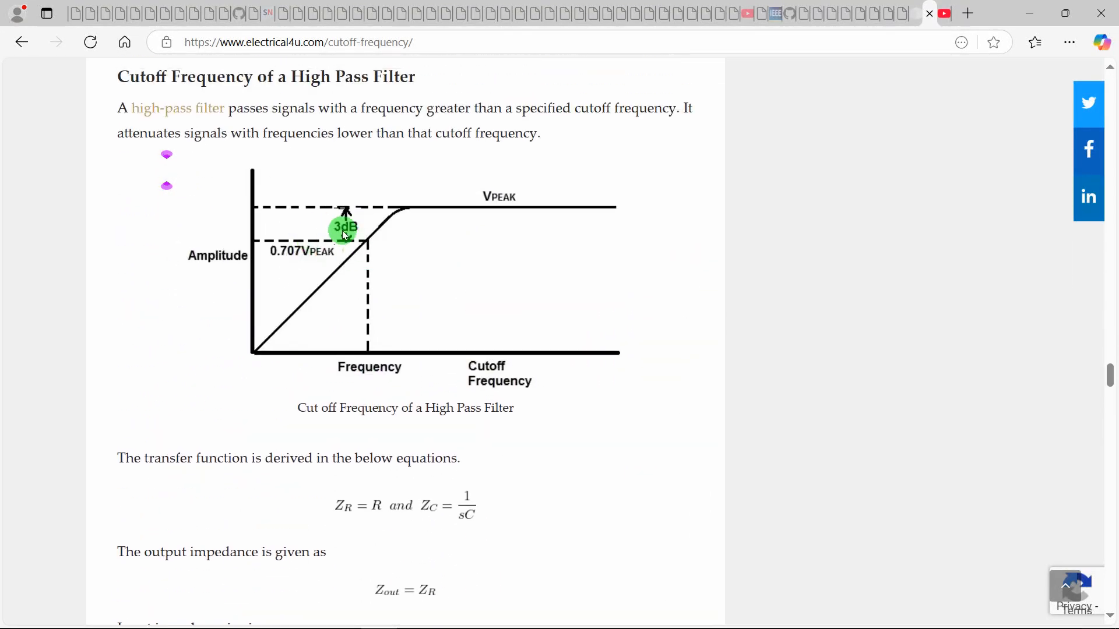
scroll(455, 271, down, 15)
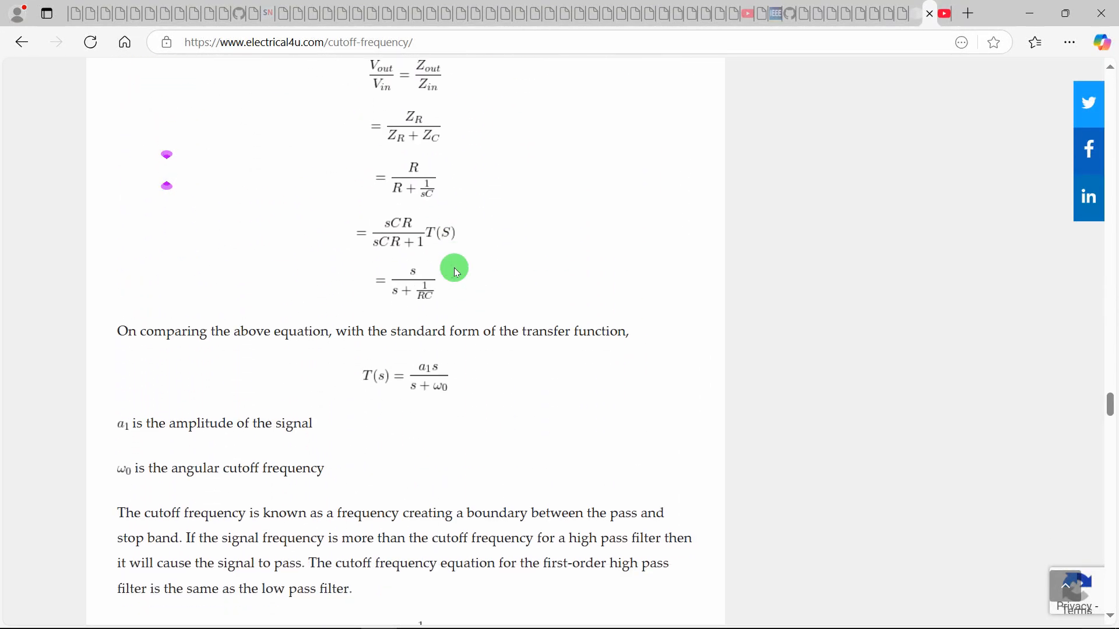
scroll(457, 273, down, 8)
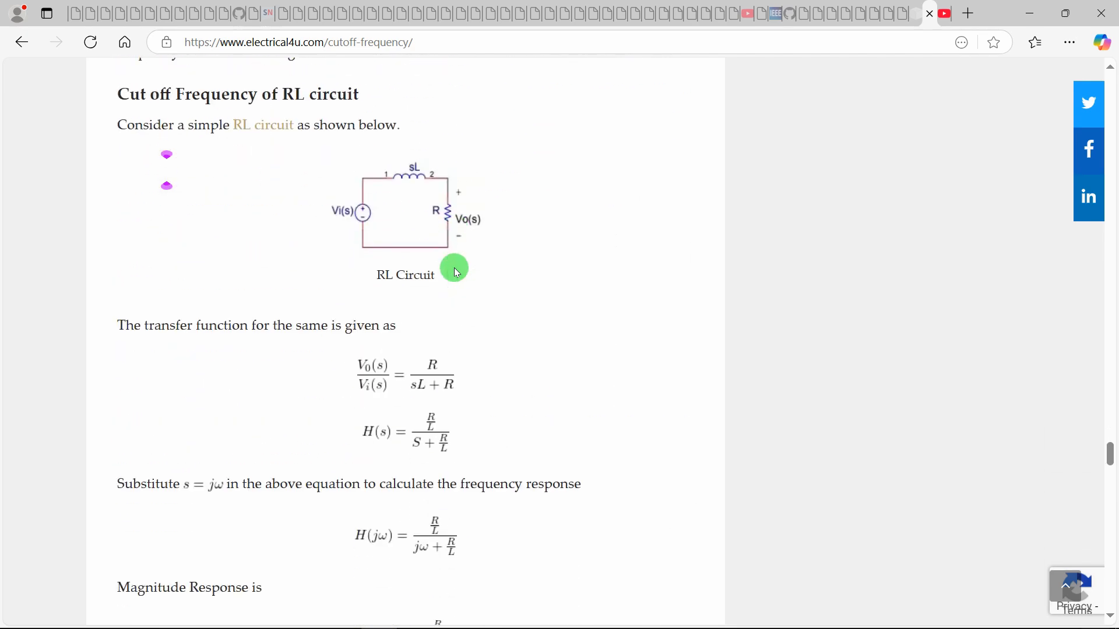
scroll(368, 222, down, 12)
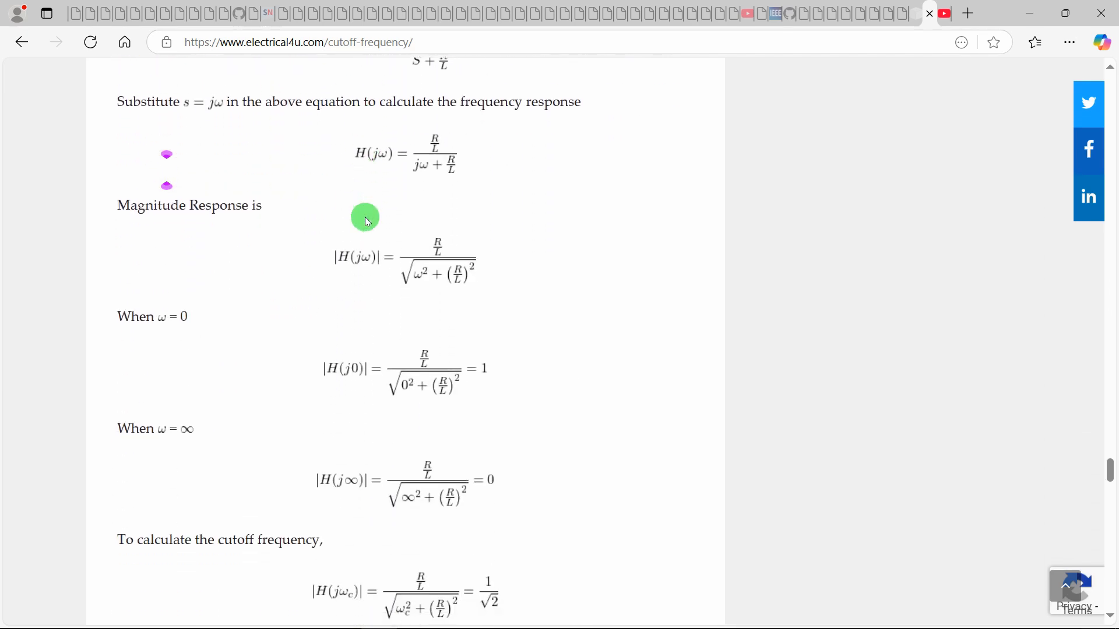
scroll(424, 344, down, 7)
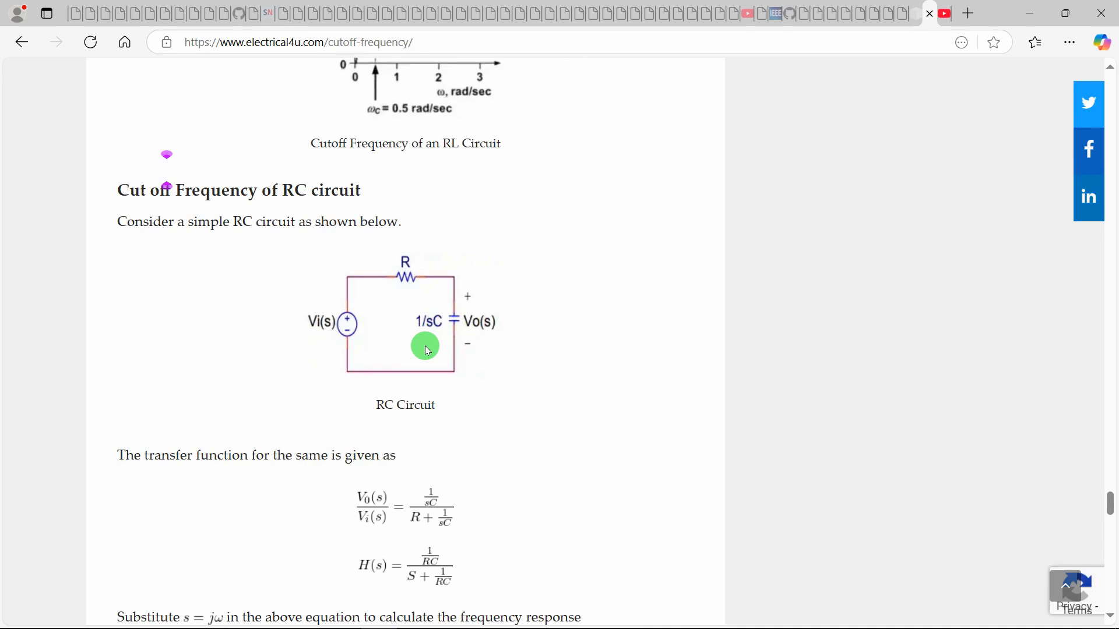
scroll(402, 309, down, 15)
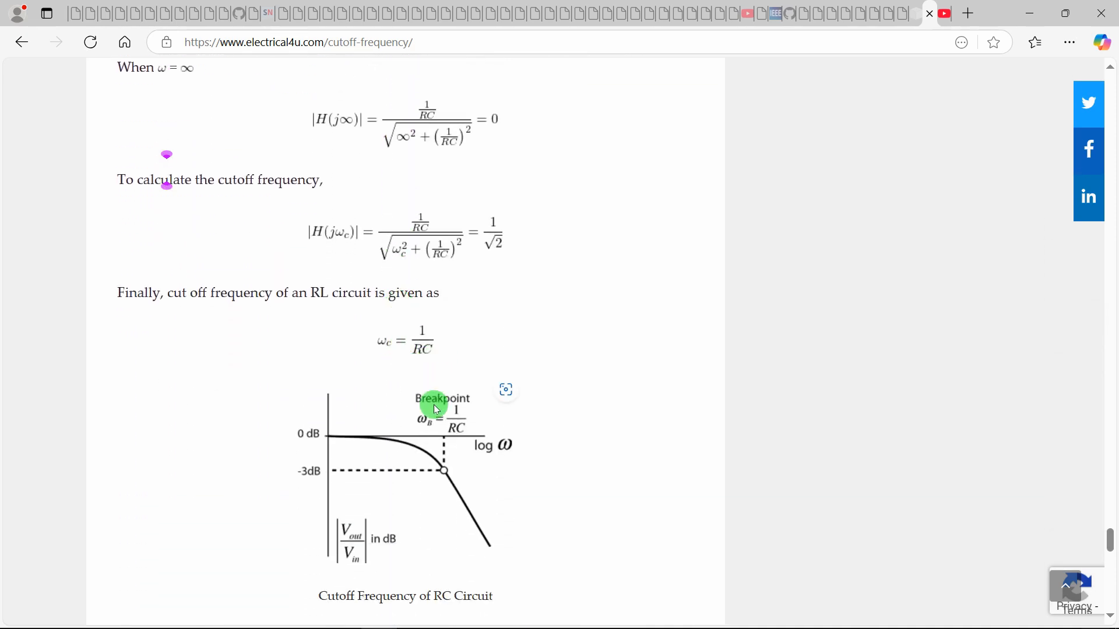
scroll(433, 404, down, 4)
Return to the top of the article and minimize the browser to show the Word notes
key(Home)
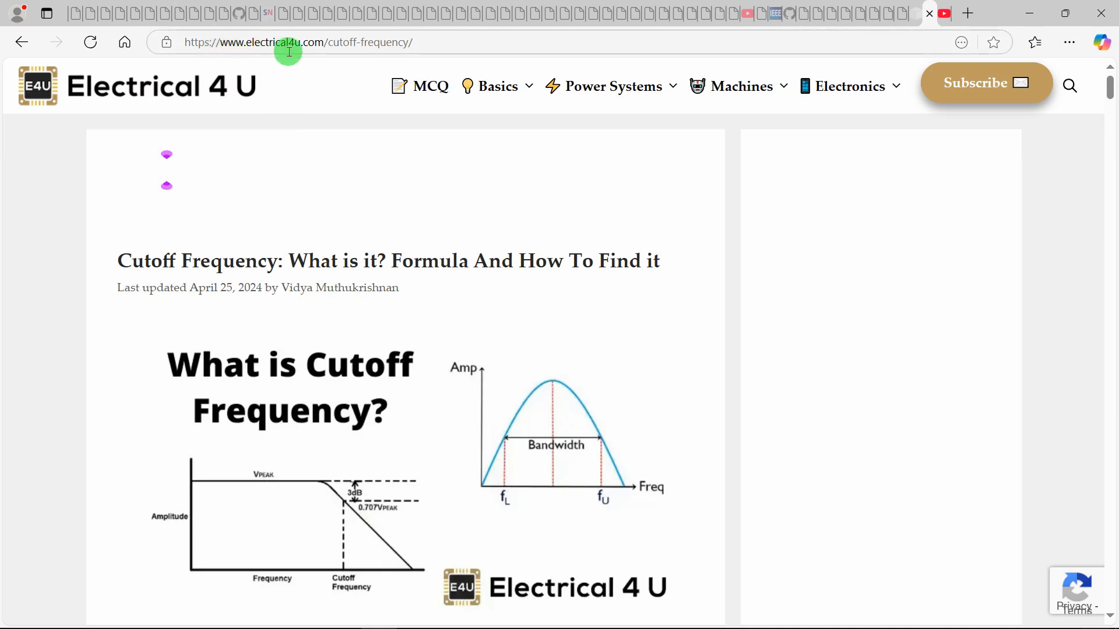
click(251, 42)
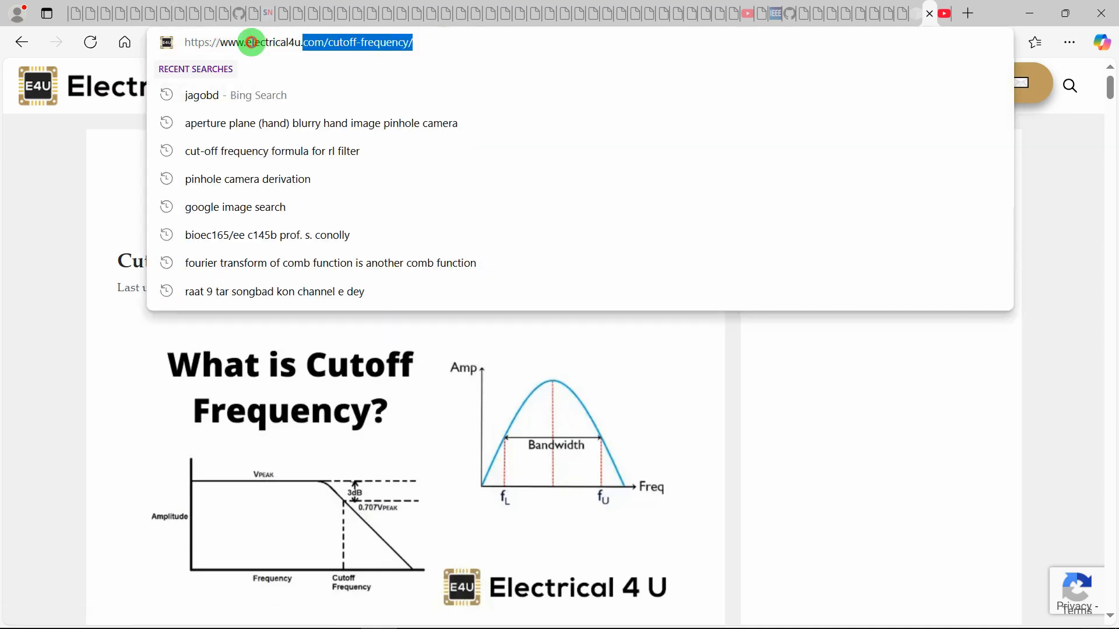
click(455, 49)
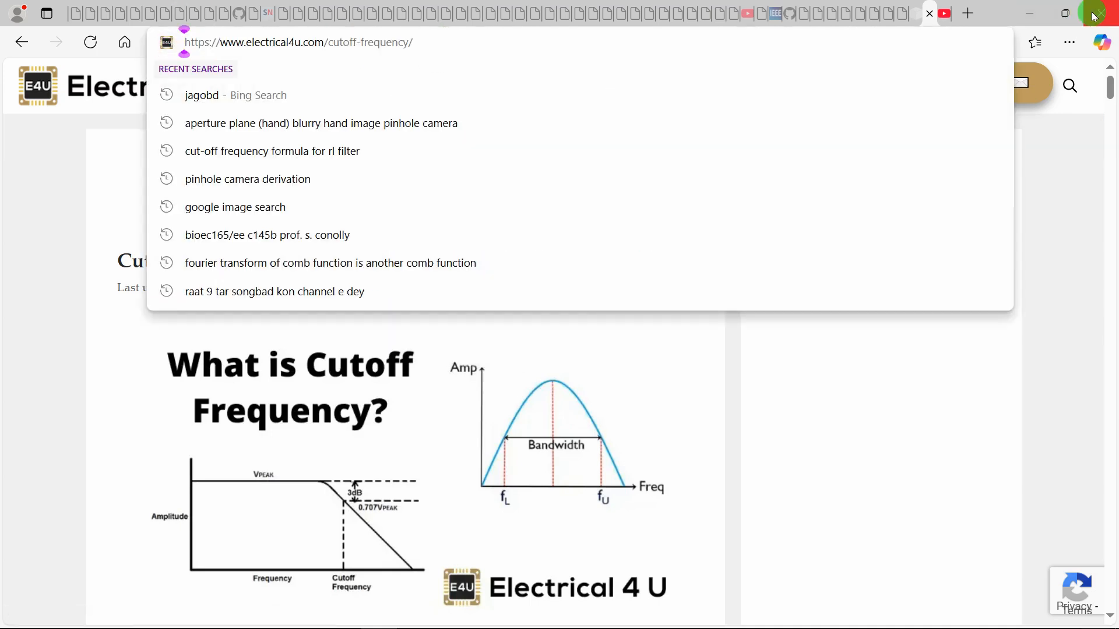
click(1042, 17)
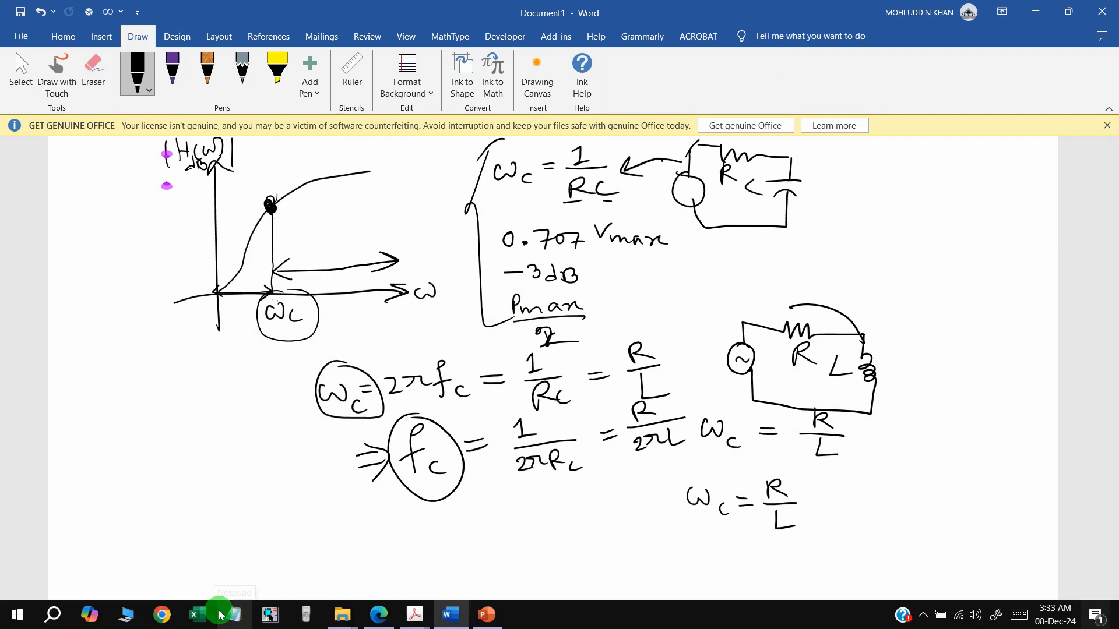
View the highpass filter section 14.7.2 in the Fundamentals PDF, then minimize Acrobat and Word
click(415, 615)
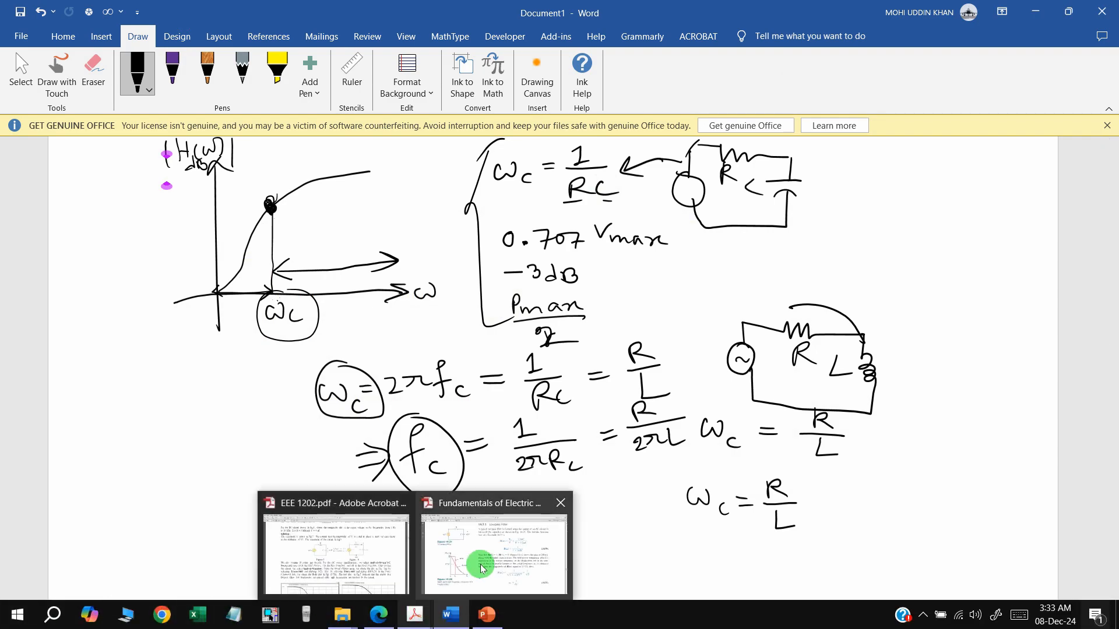
click(475, 562)
scroll(265, 313, down, 15)
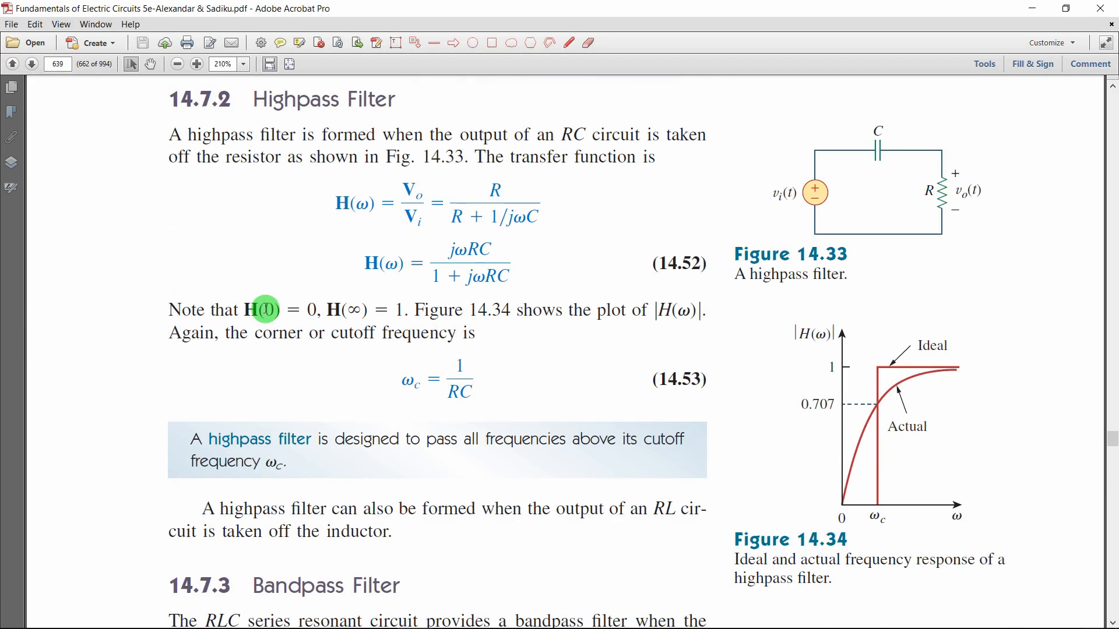
scroll(265, 313, down, 4)
scroll(262, 307, up, 9)
scroll(262, 307, down, 8)
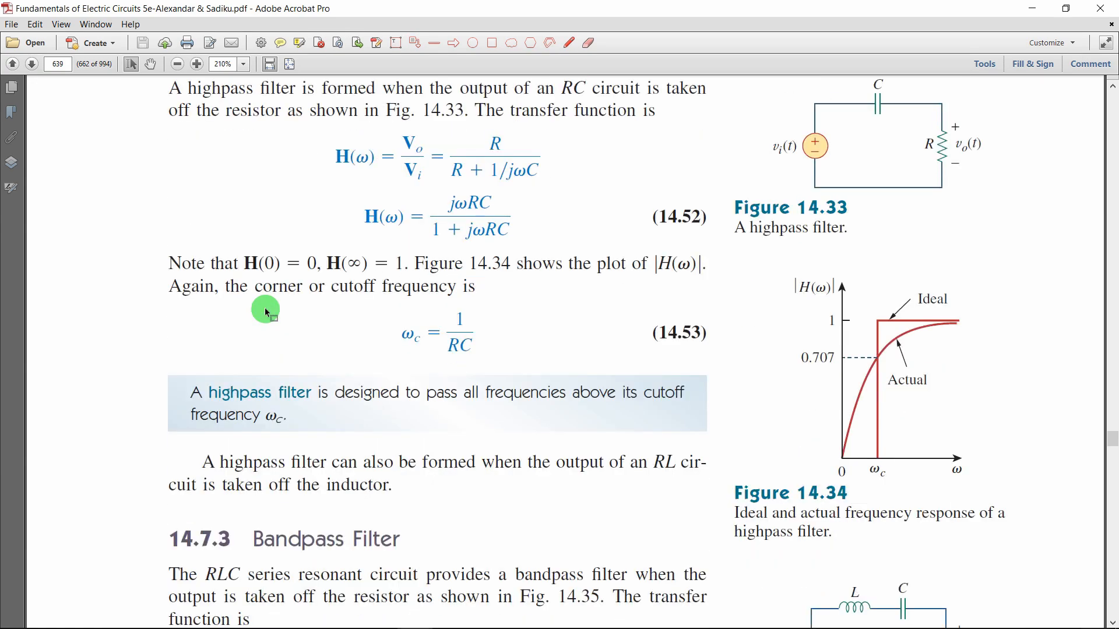
scroll(266, 308, up, 2)
click(1033, 9)
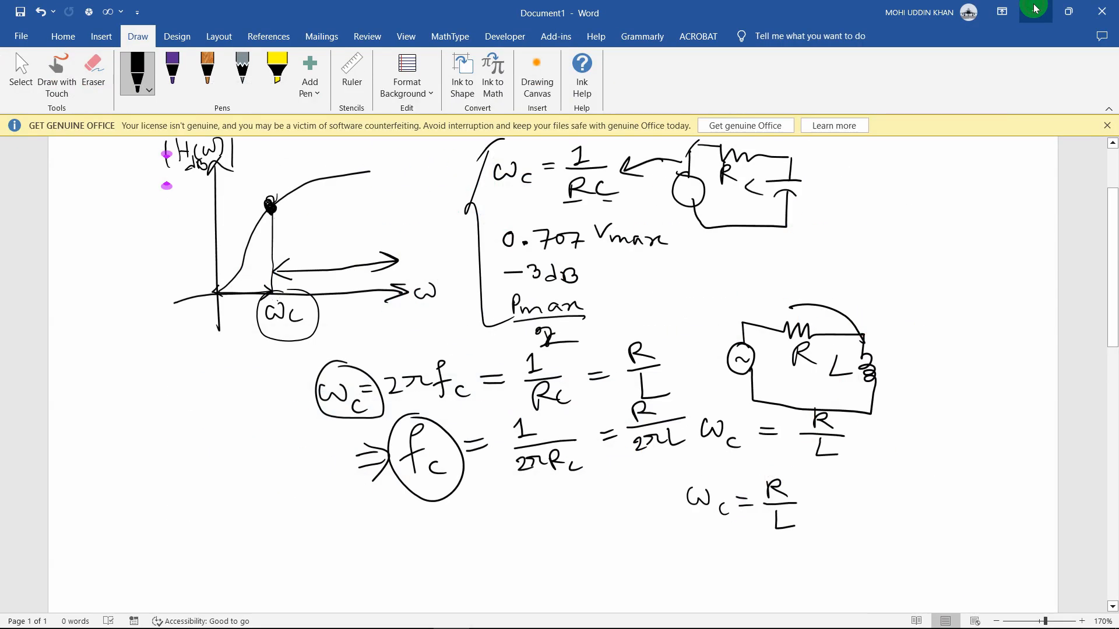
click(1035, 8)
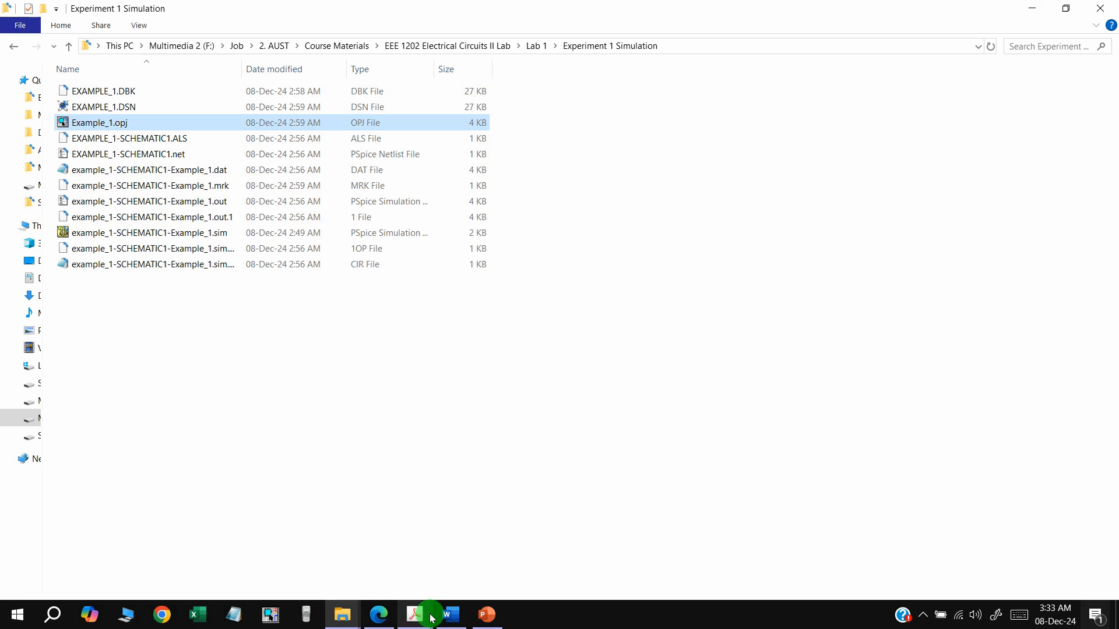
Reopen EEE 1202.pdf and scroll through its RC lowpass example (R = 1 kΩ, C = 4 uF)
mouse_move(414, 615)
click(325, 530)
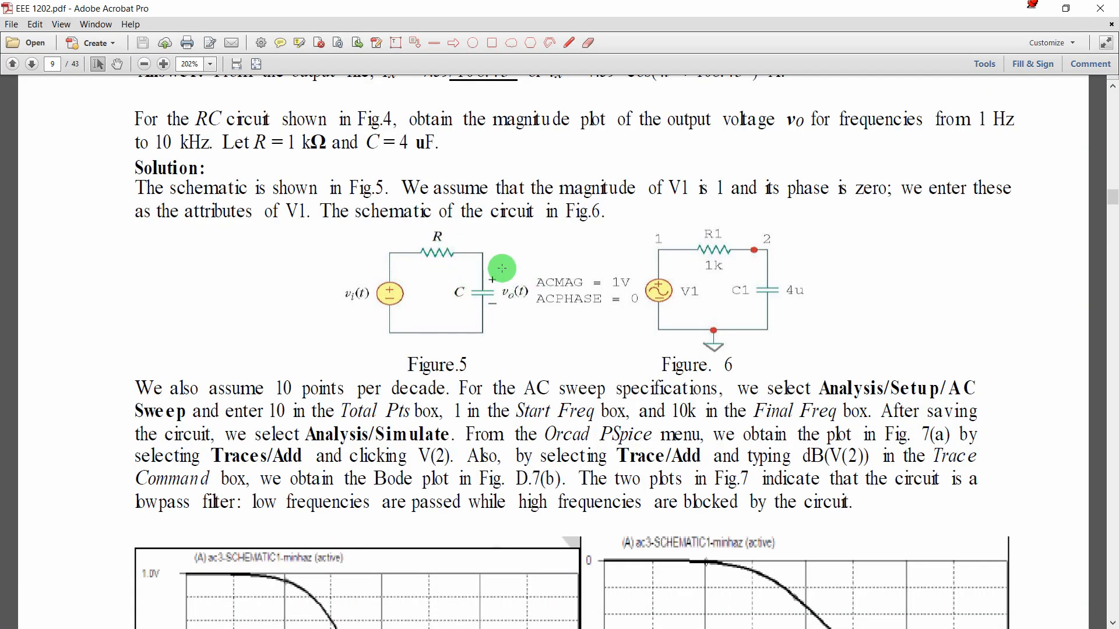
scroll(514, 291, down, 10)
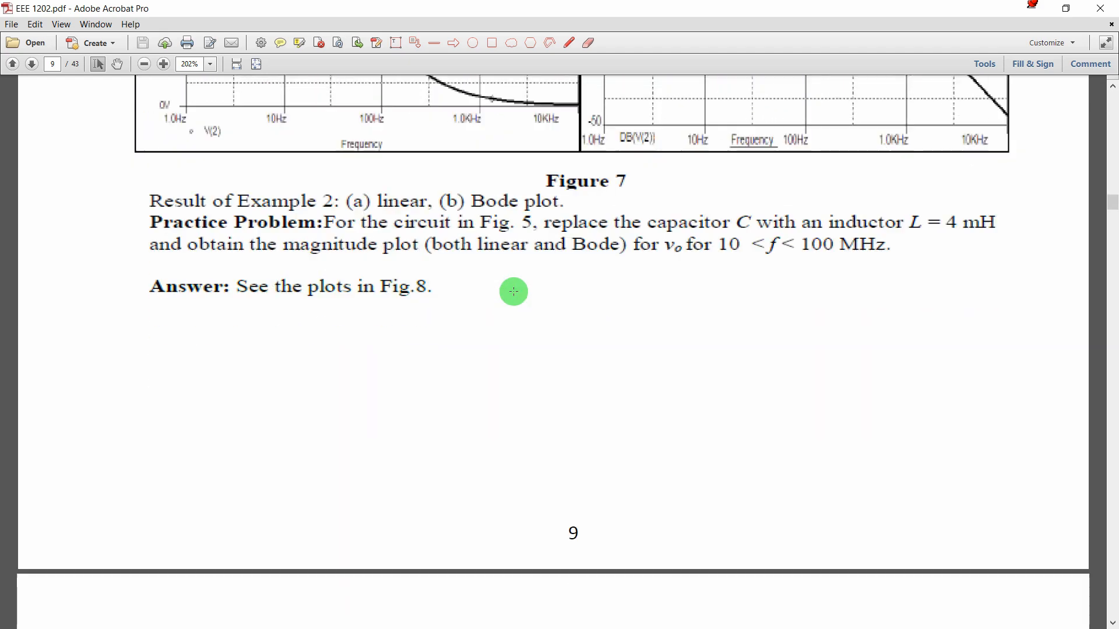
scroll(513, 292, up, 4)
scroll(513, 292, down, 12)
scroll(514, 291, up, 10)
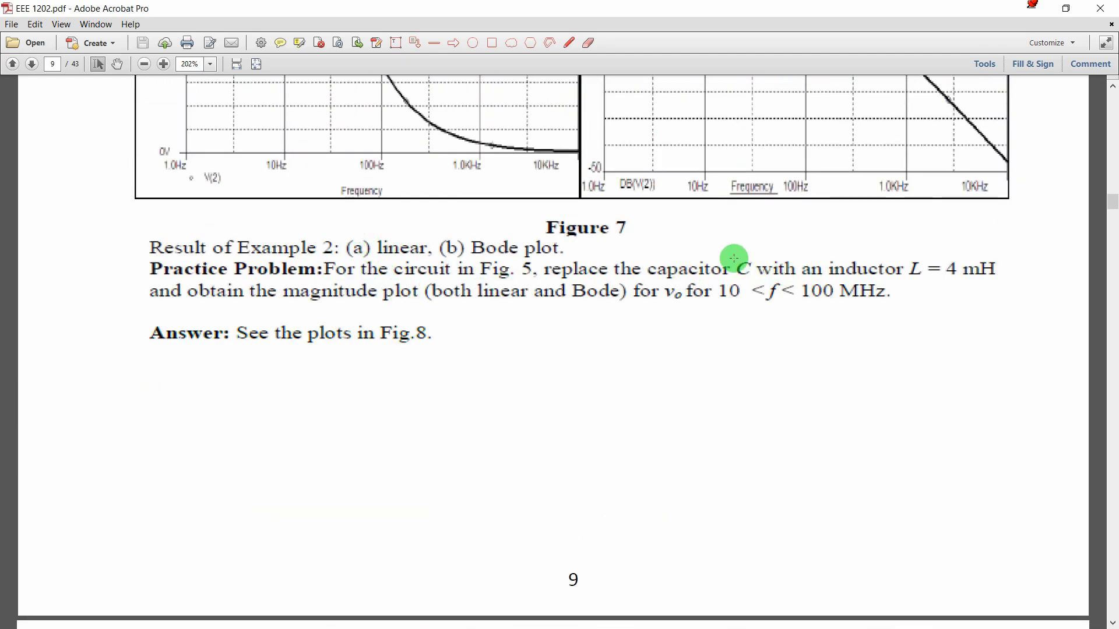
scroll(694, 255, up, 10)
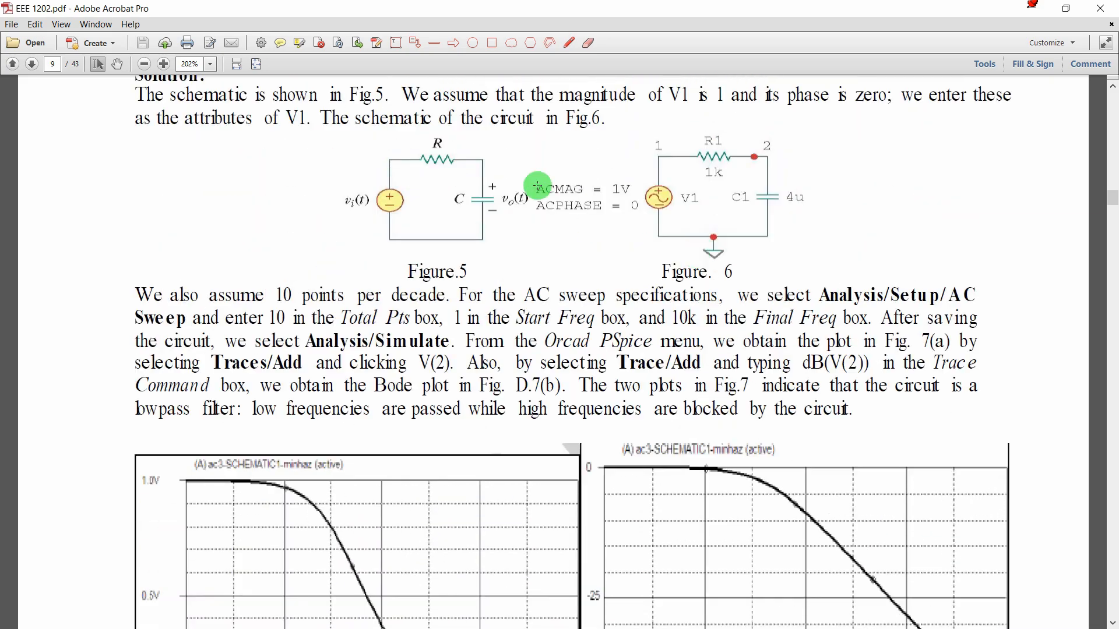
scroll(565, 219, down, 10)
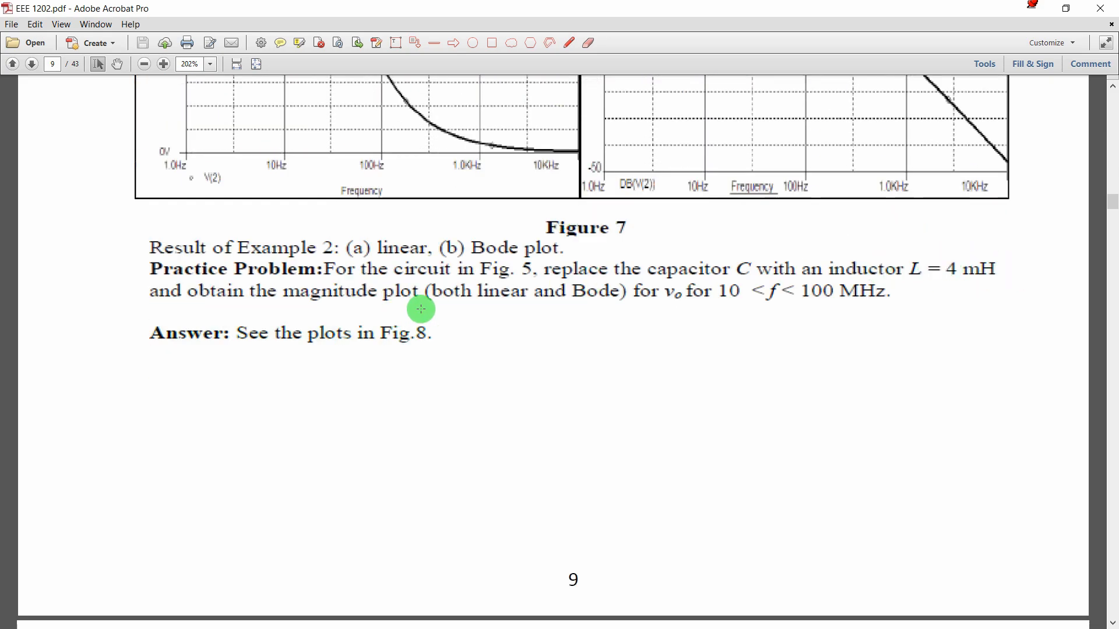
scroll(420, 309, down, 8)
scroll(490, 317, up, 10)
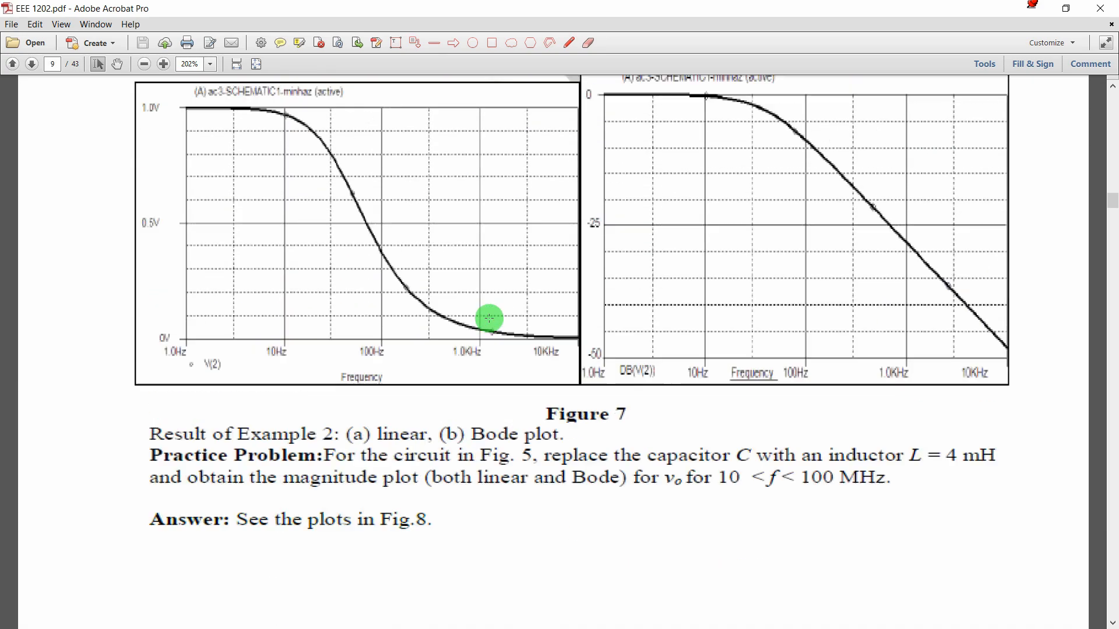
scroll(490, 318, up, 8)
scroll(403, 239, up, 3)
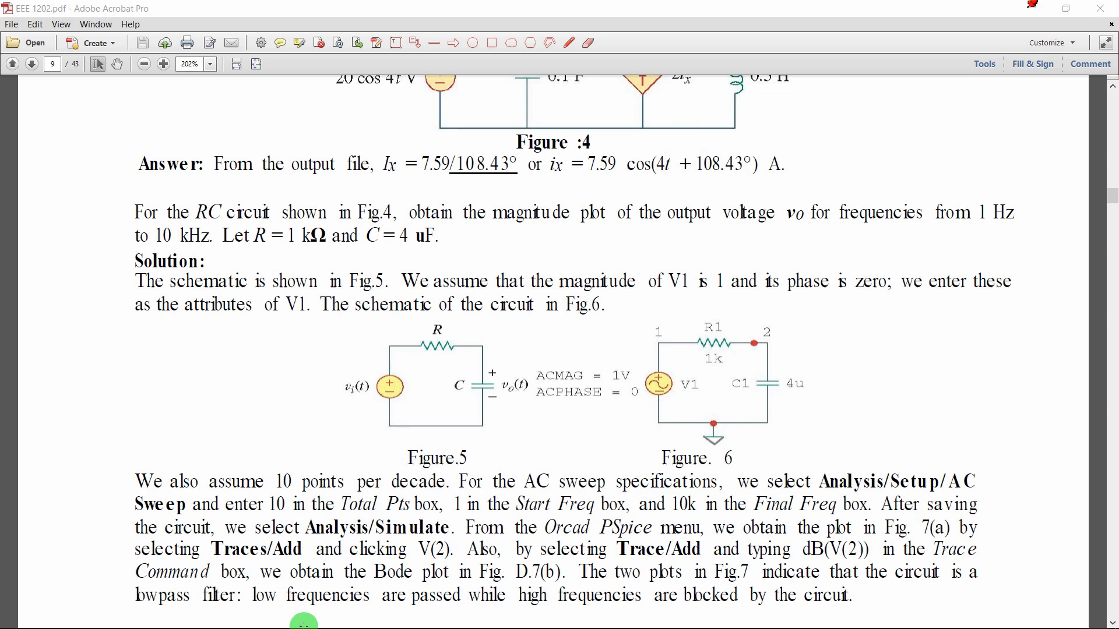
Close the Multimedia (E:) folder window and restore down Acrobat beside the Experiment 1 Simulation folder
click(18, 614)
click(356, 622)
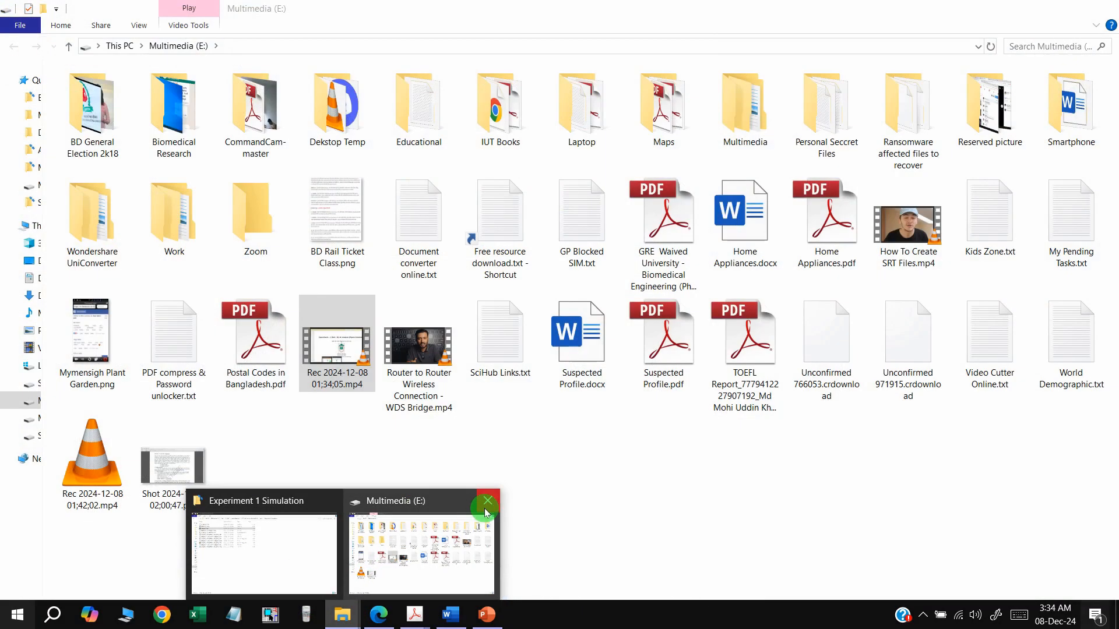
click(488, 505)
click(325, 527)
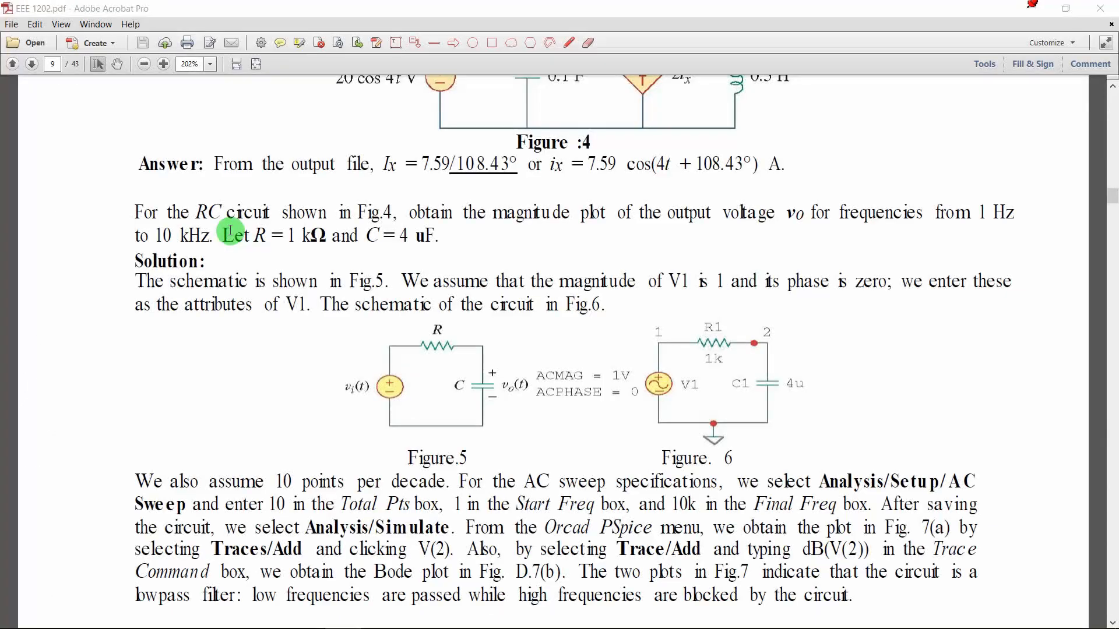
click(1066, 8)
click(242, 334)
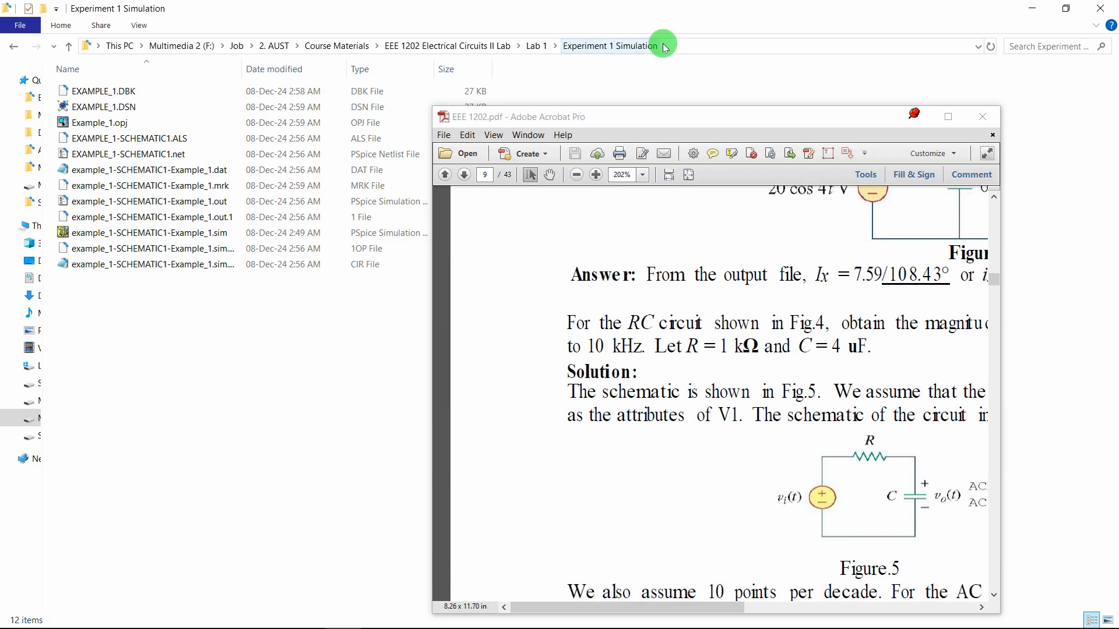
mouse_move(19, 626)
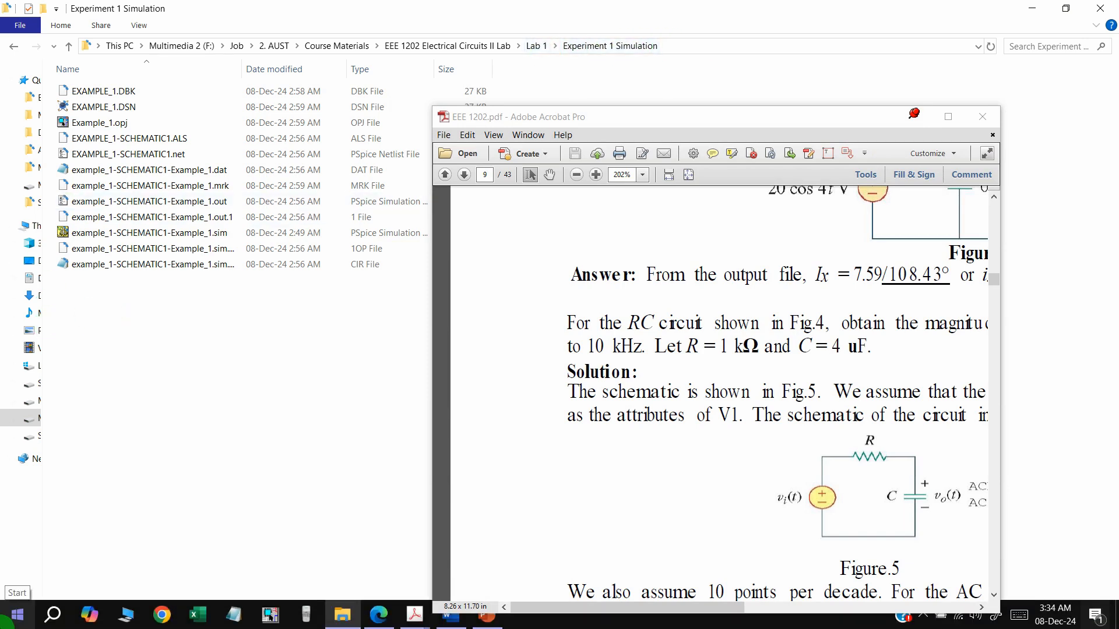
Start a new OrCAD project in the Experiment 1 Simulation folder, named Experiment_3
click(273, 616)
click(28, 24)
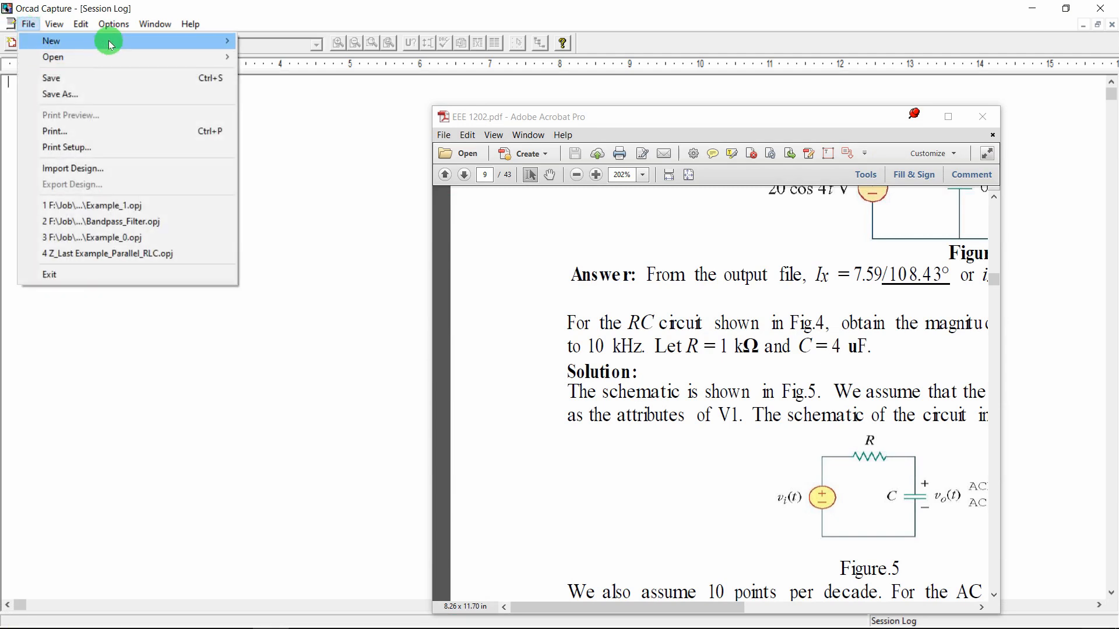
mouse_move(105, 40)
click(277, 41)
click(916, 117)
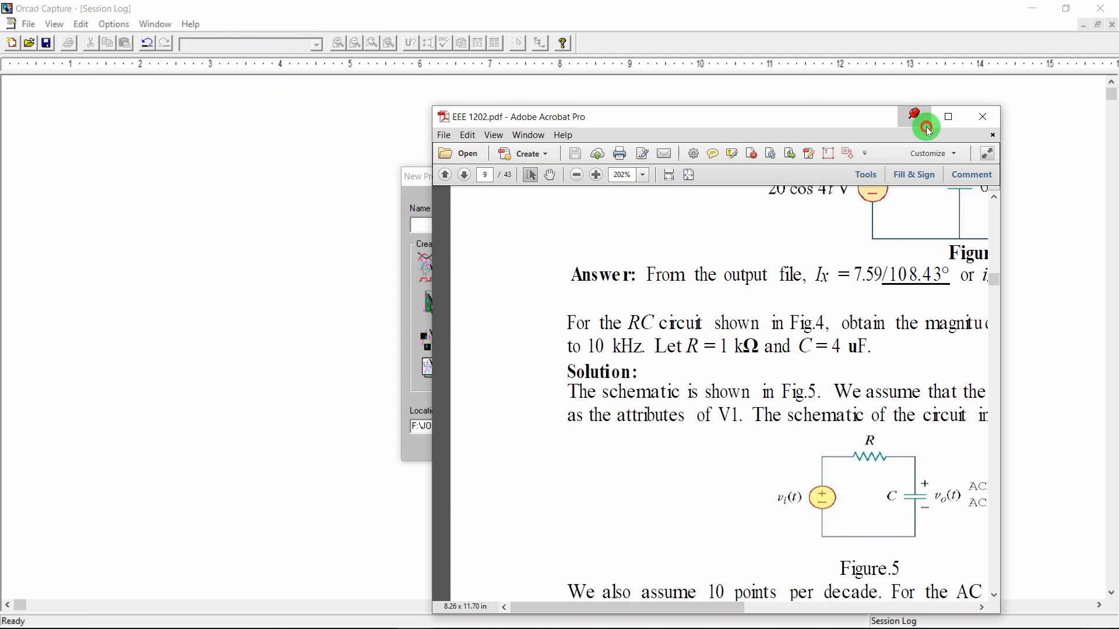
click(659, 426)
click(515, 349)
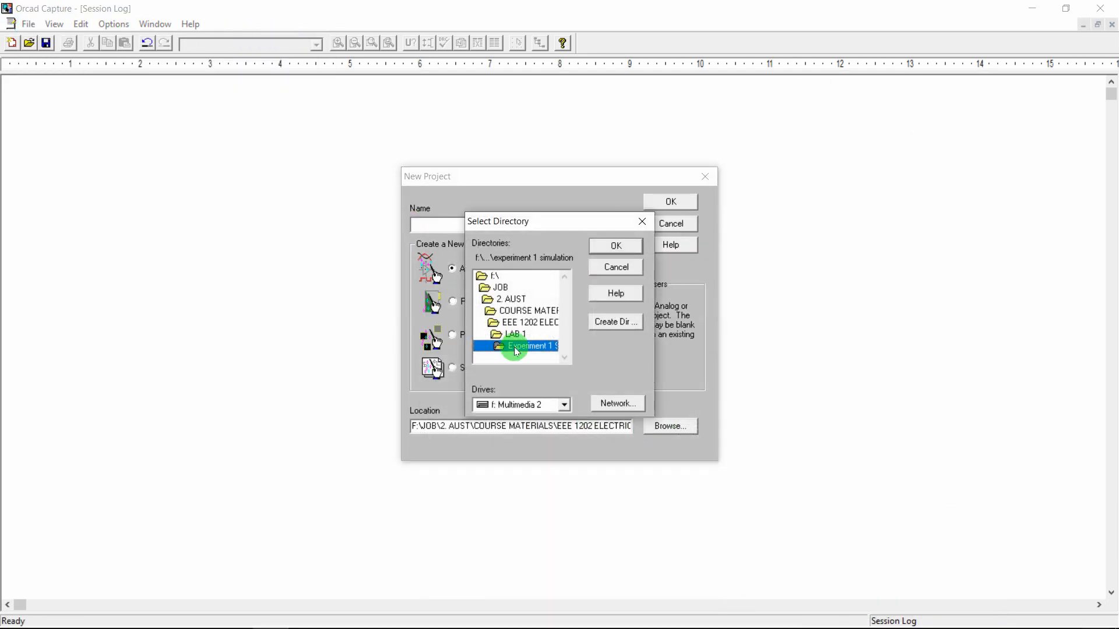
click(621, 247)
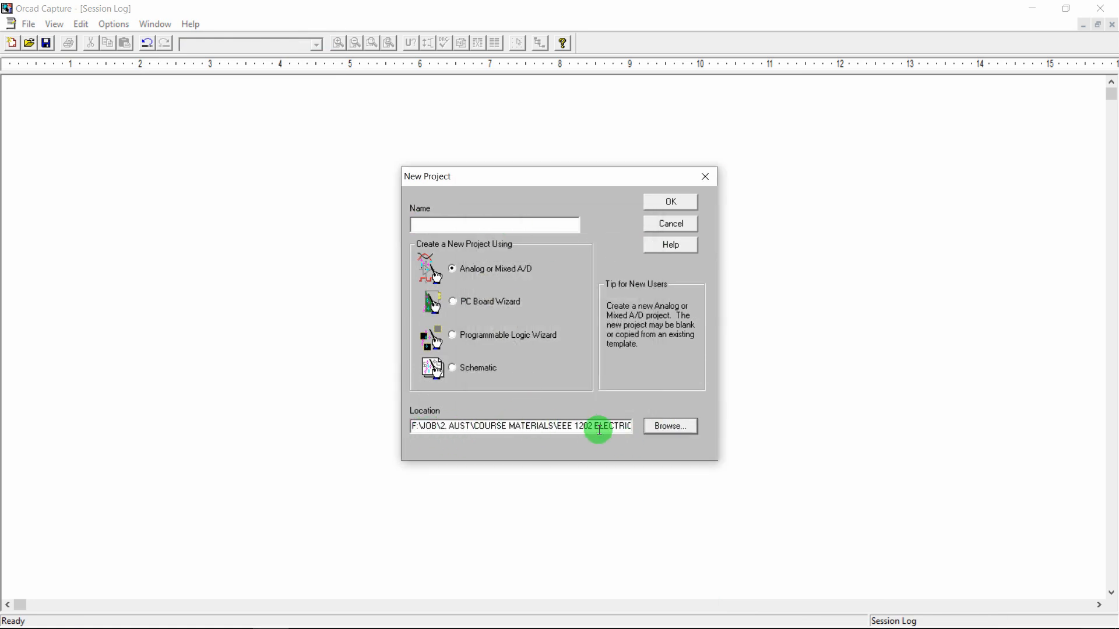
text(Expe)
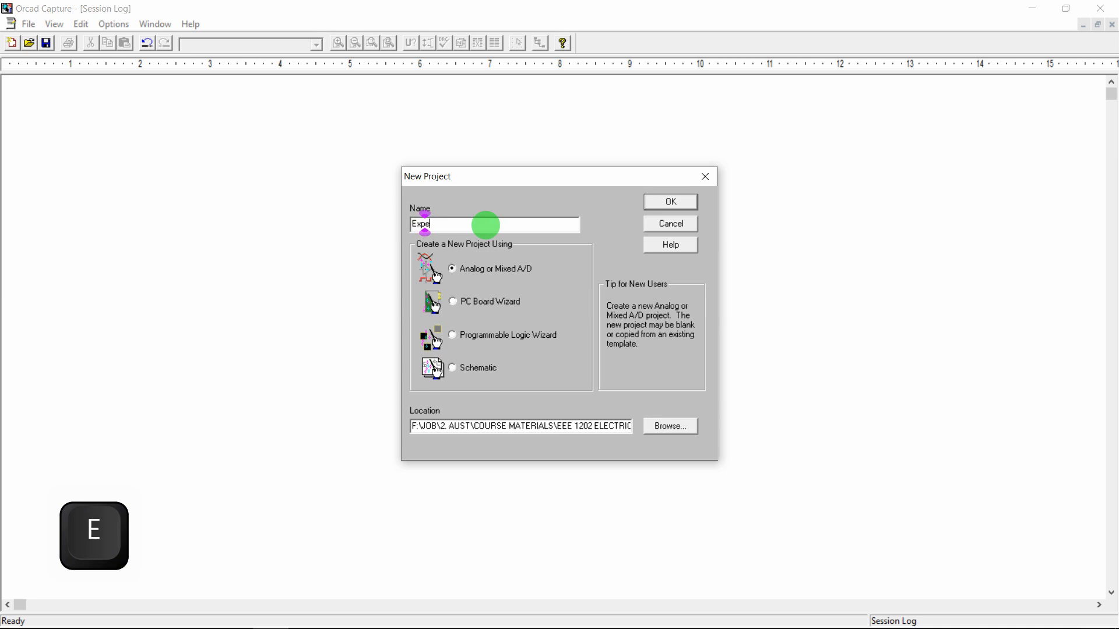
text(riment_2)
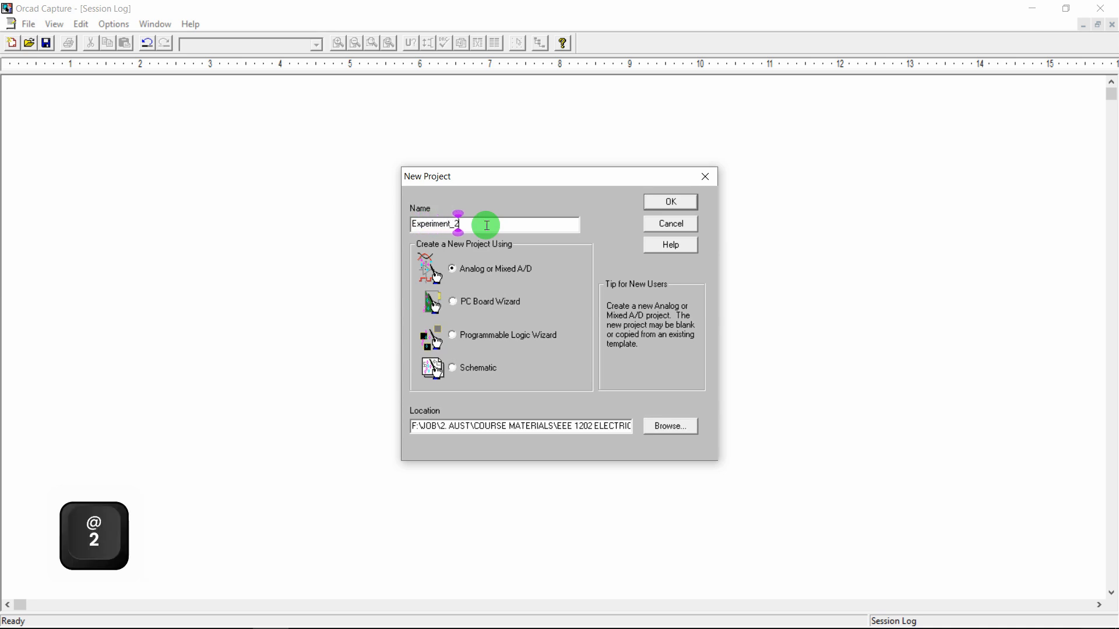
key(BackSpace)
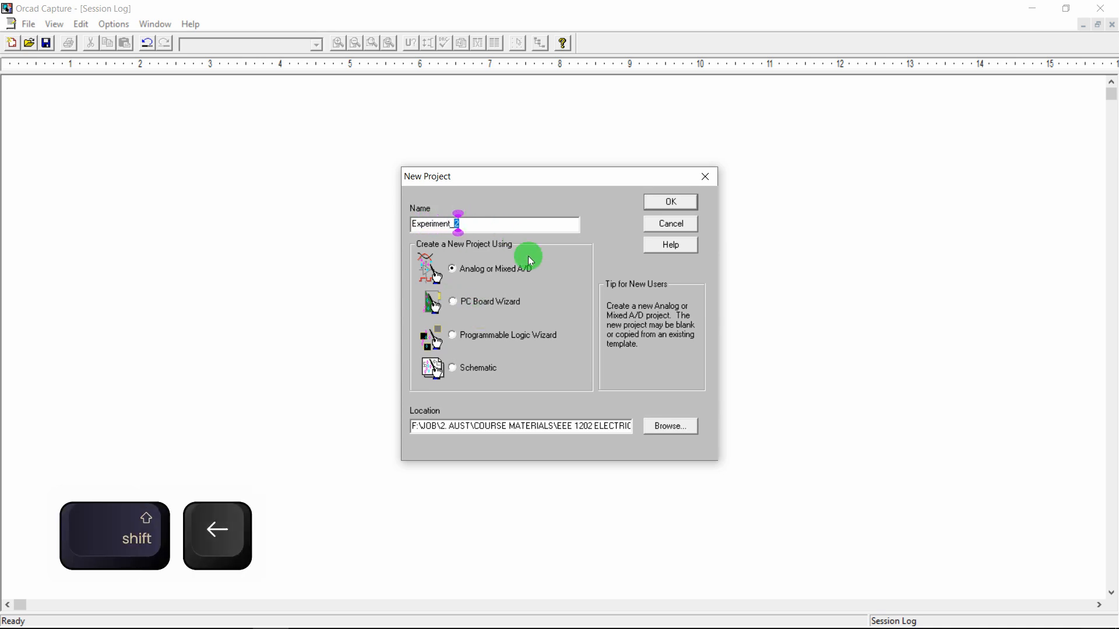
text(3)
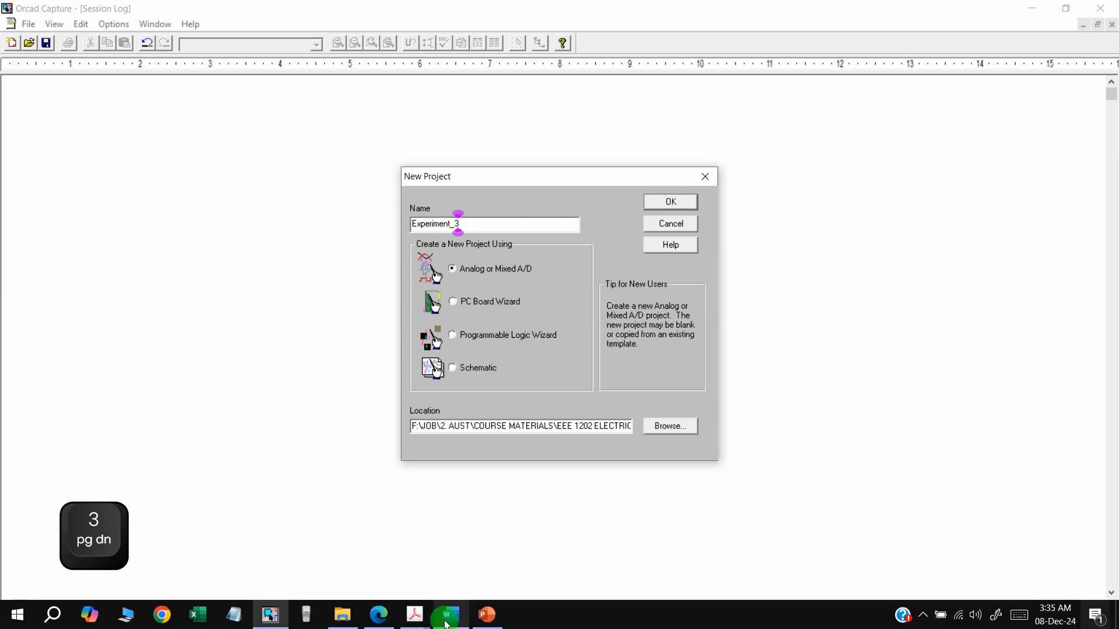
Check the EEE 1202 PDF for the project details, then return to the new-project form
mouse_move(414, 614)
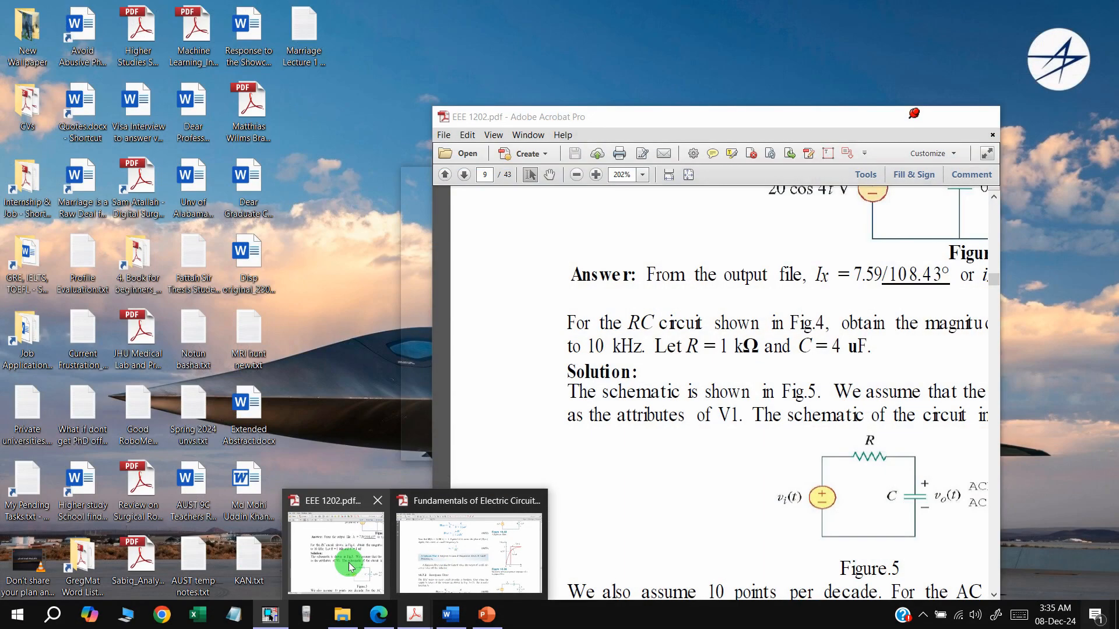
click(351, 567)
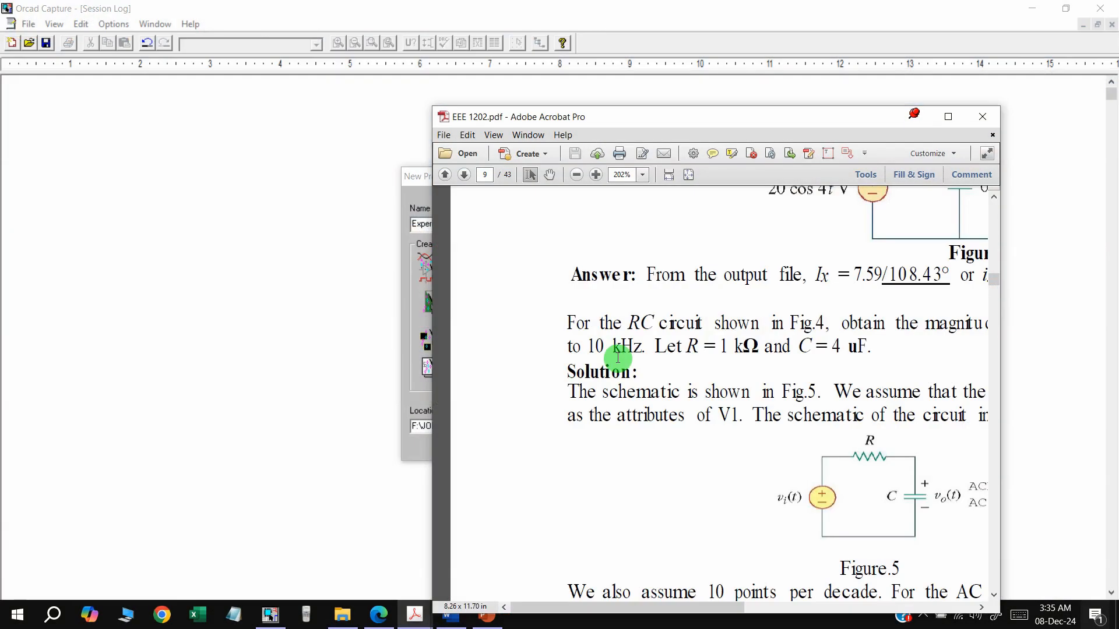
scroll(616, 357, up, 4)
scroll(687, 322, right, 2)
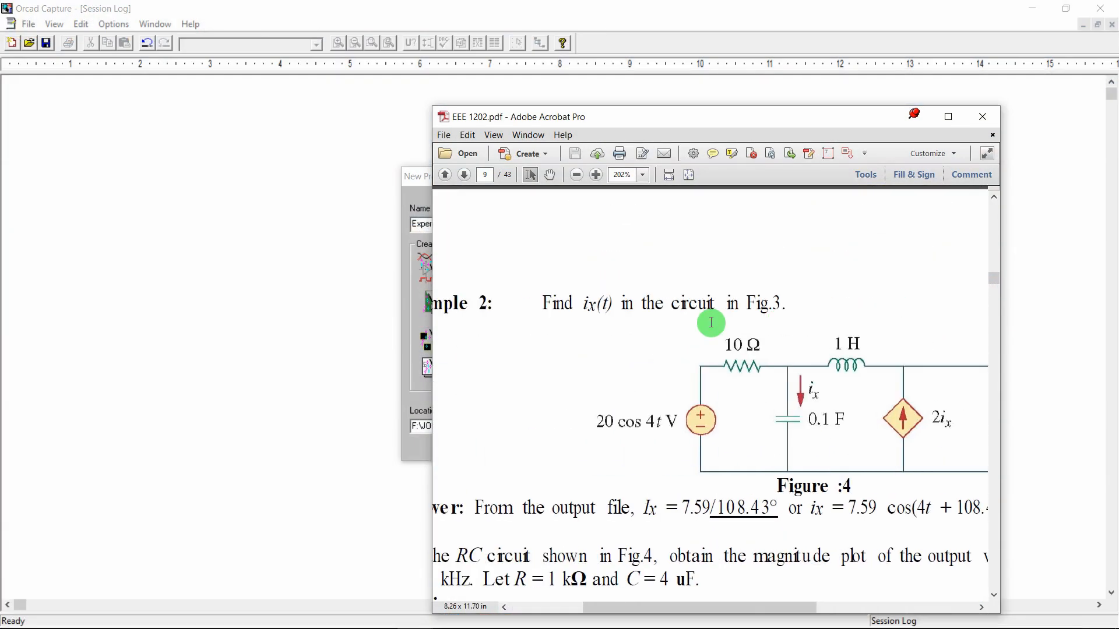
scroll(711, 322, down, 5)
scroll(711, 322, left, 2)
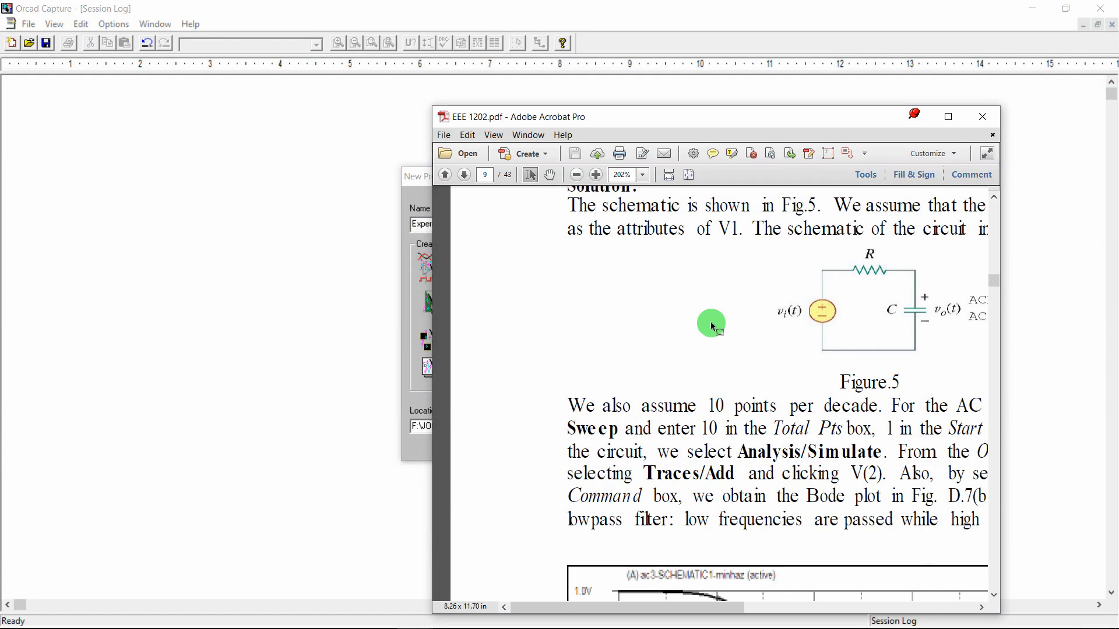
click(916, 116)
Rename the project to Example_3, confirm it, and choose Create a blank project
key(shift+Left)
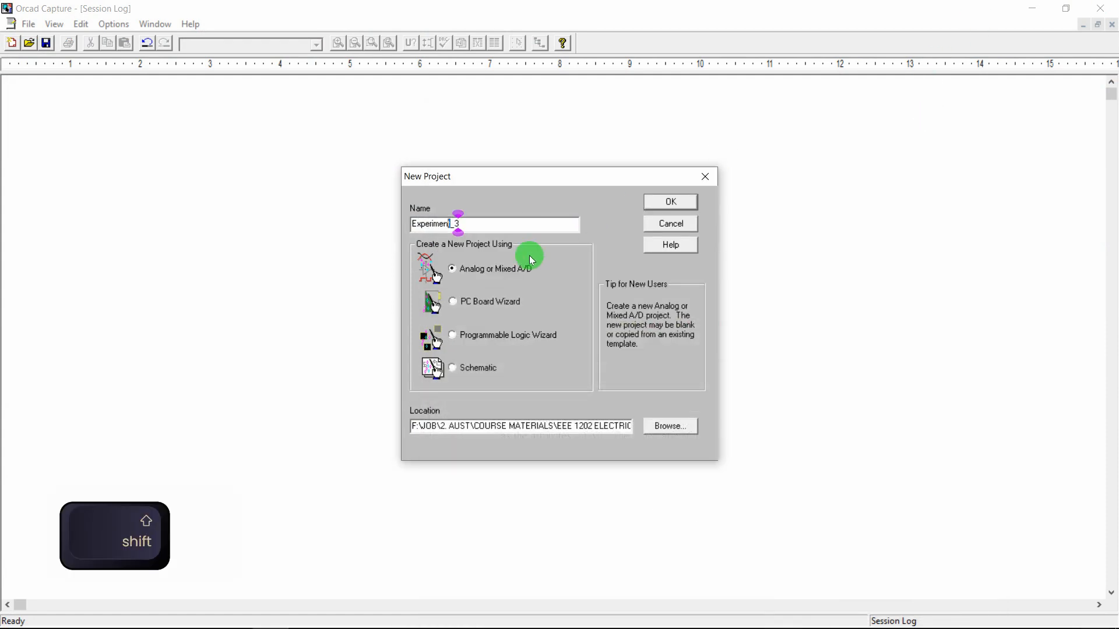
key(shift+Left)
key(shift+Left)
key(shift+Left)
key(shift+Left)
key(shift+Left)
key(shift+Left)
key(shift+Left)
key(shift+Left)
key(shift+Left)
text(Example)
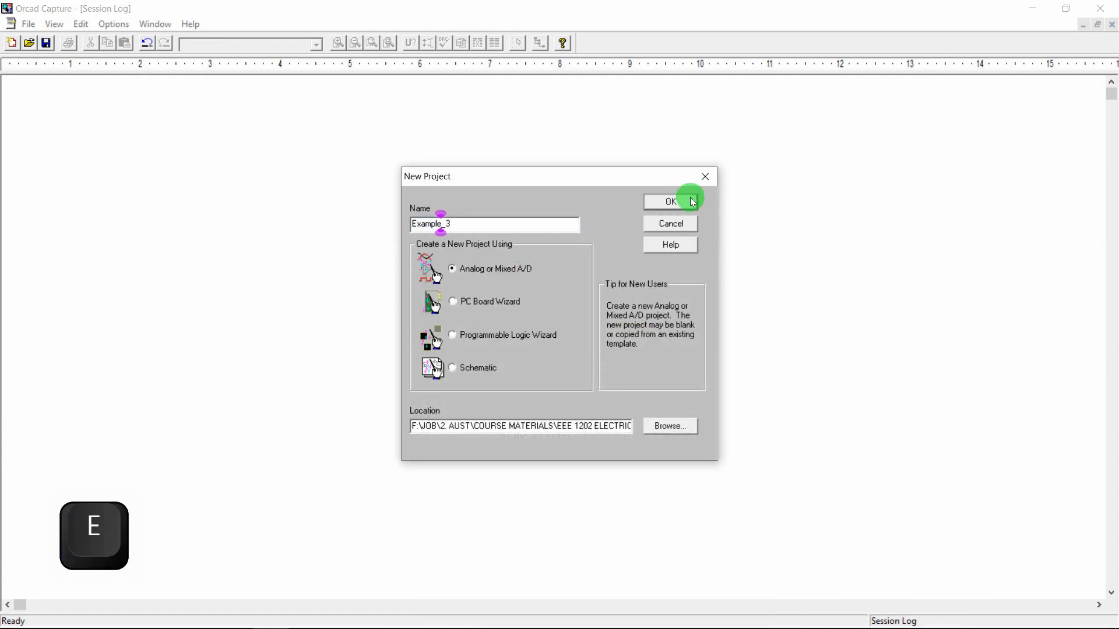
click(691, 201)
click(428, 347)
Confirm the blank project and zoom into the upper-left area of SCHEMATIC1
click(700, 291)
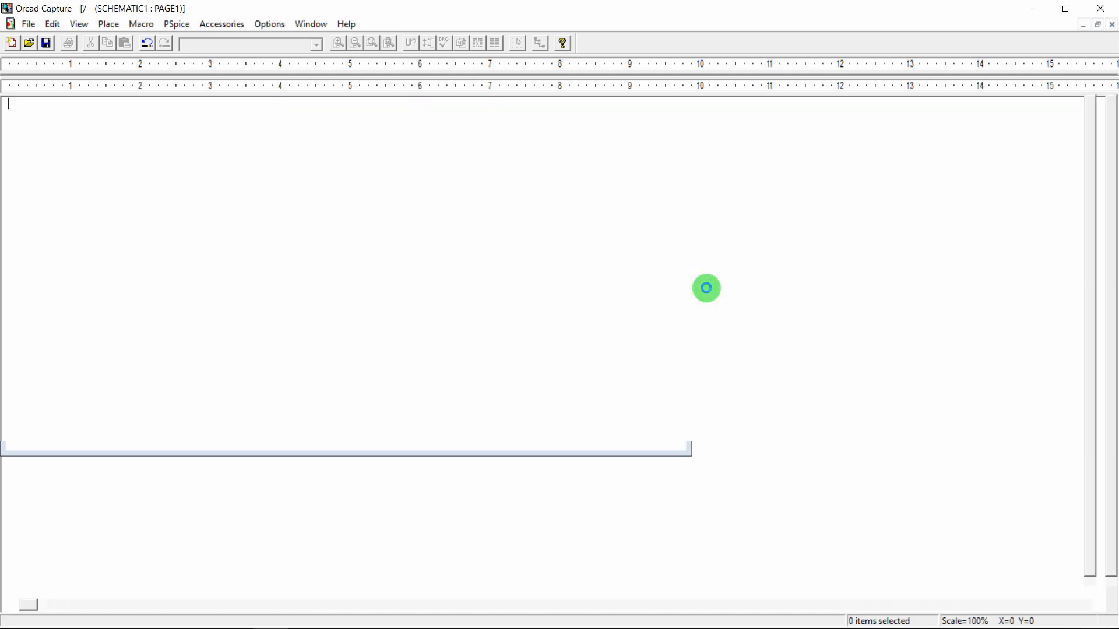
click(372, 43)
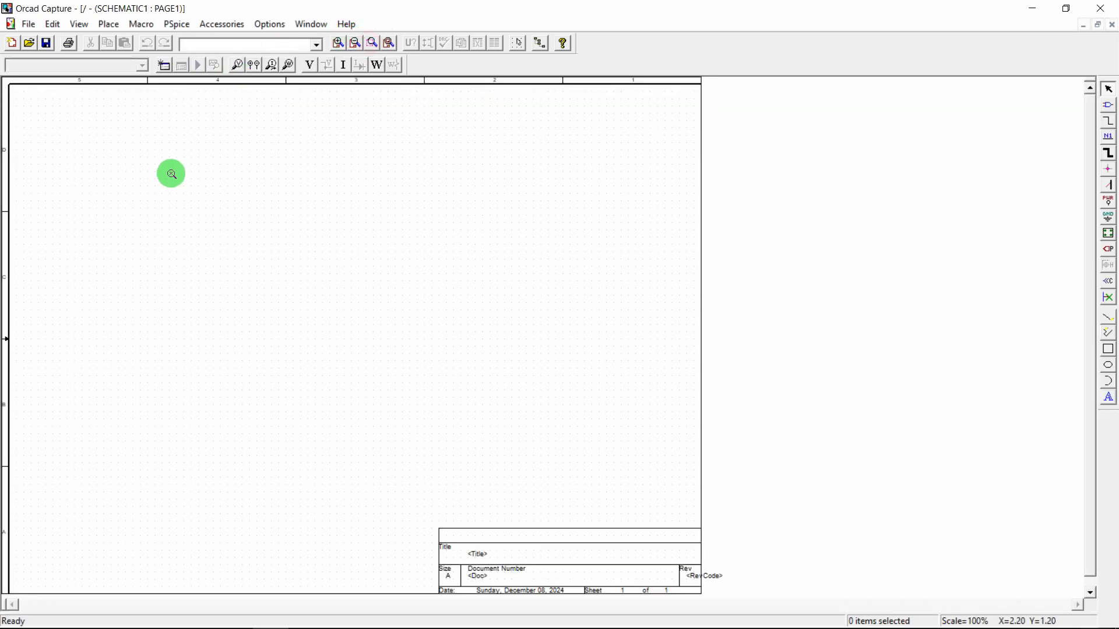
drag(171, 173, 475, 335)
key(Escape)
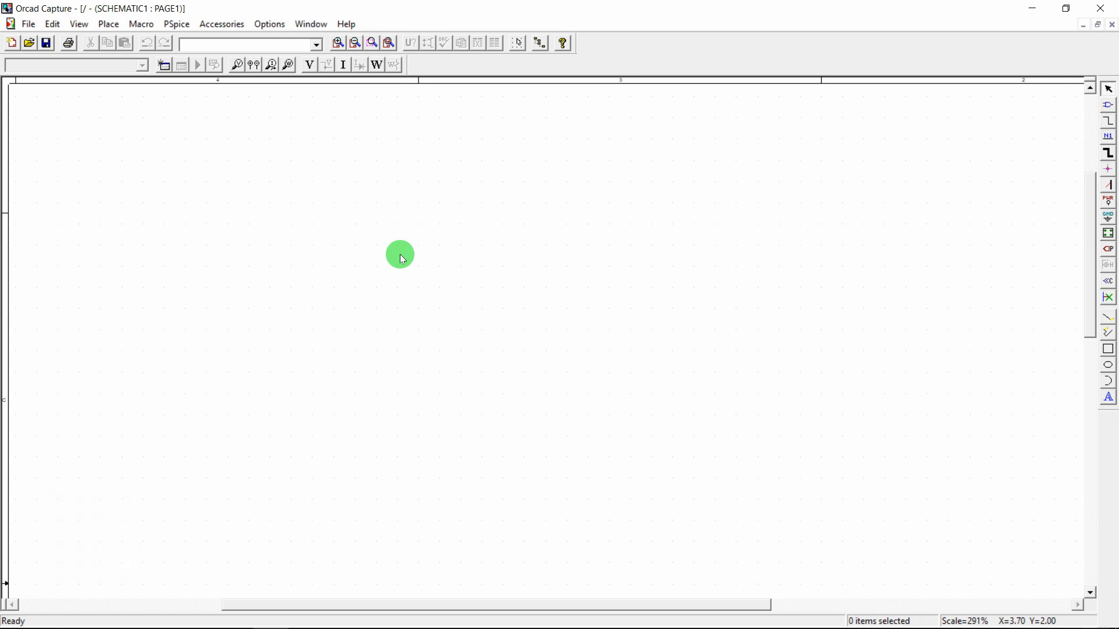
Place the VAC source V1 and resistor R1 to its right
text(pvac)
key(Return)
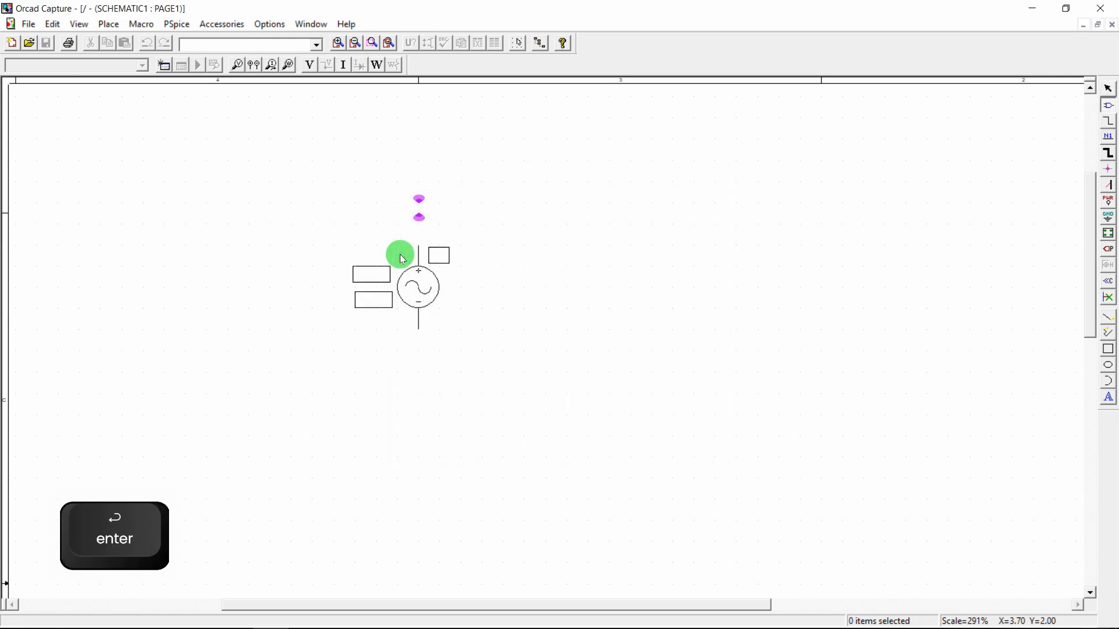
click(289, 261)
key(Escape)
text(pr)
key(Return)
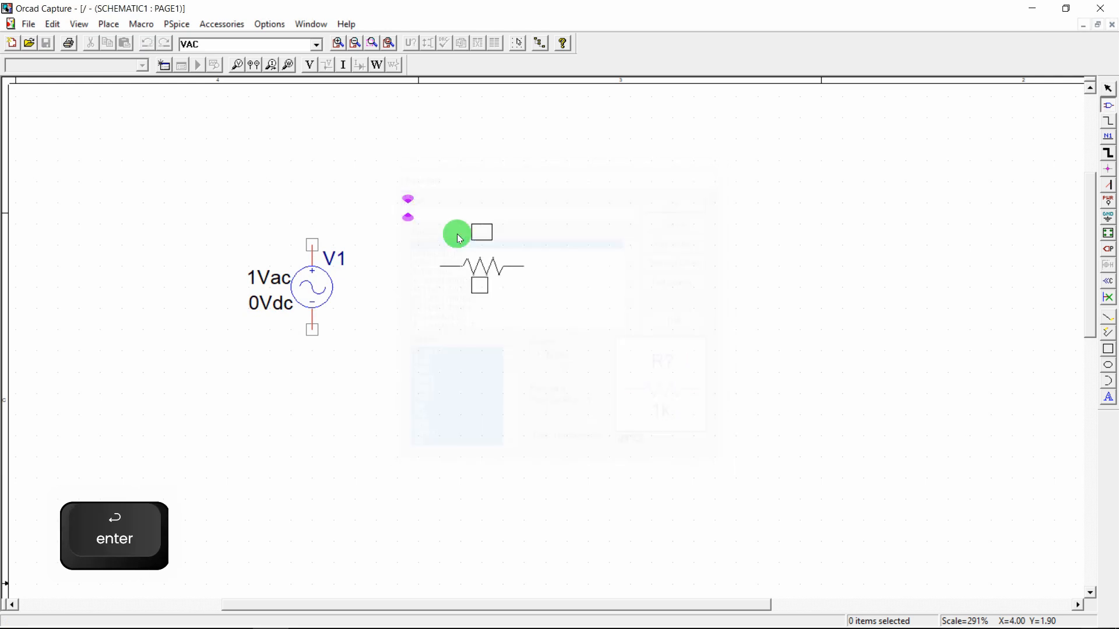
click(421, 214)
key(Escape)
Place capacitor C1 rotated 90° to the right of R1, nudging it slightly right
text(p)
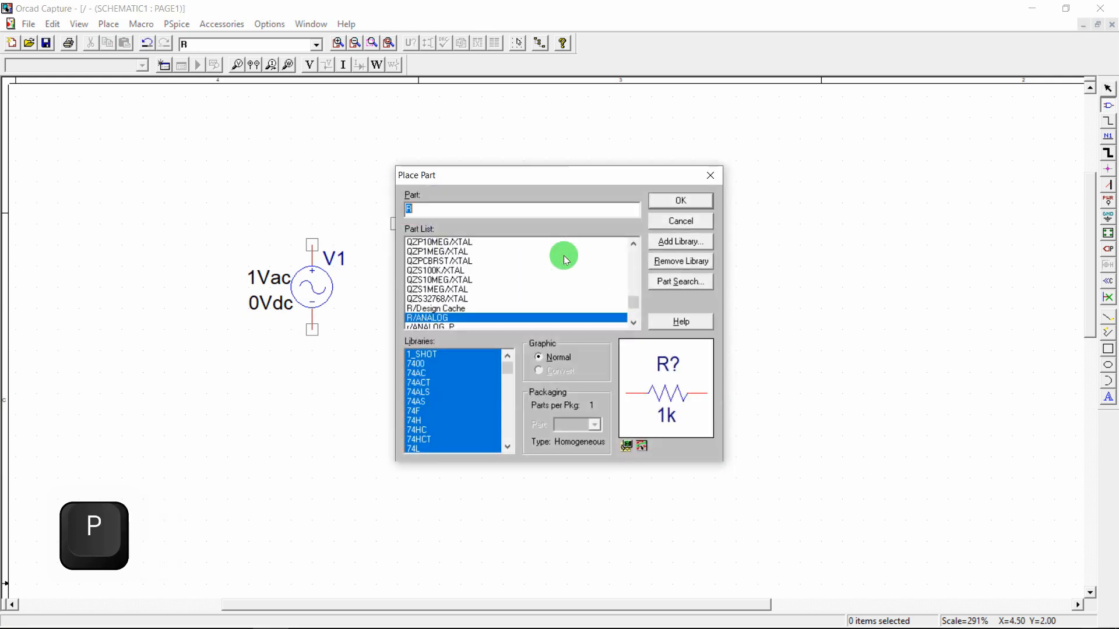
text(c)
key(Return)
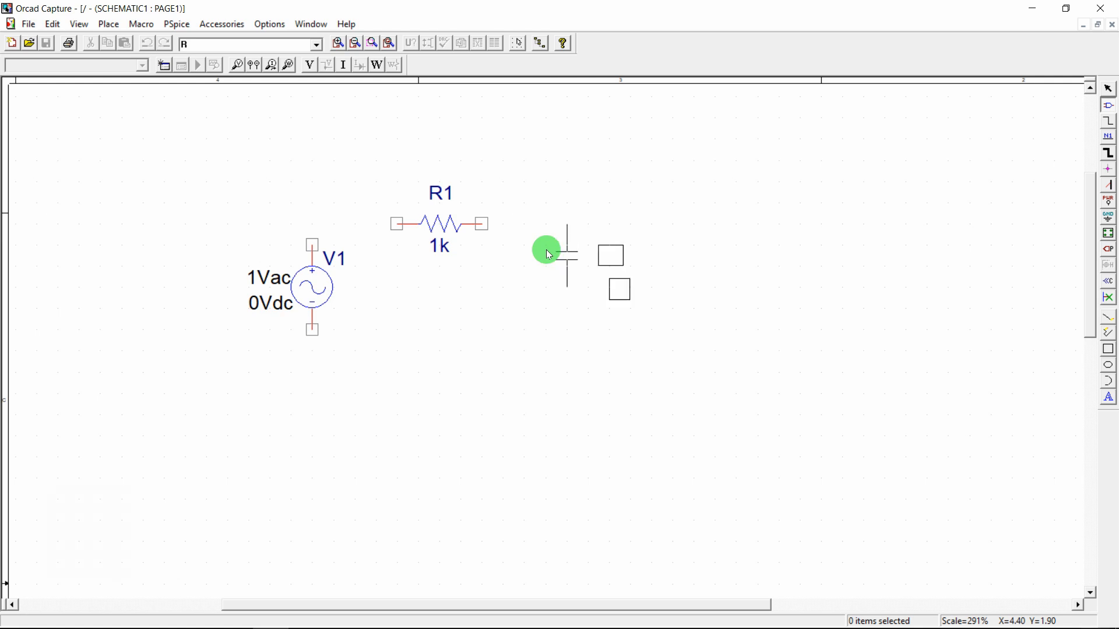
key(r)
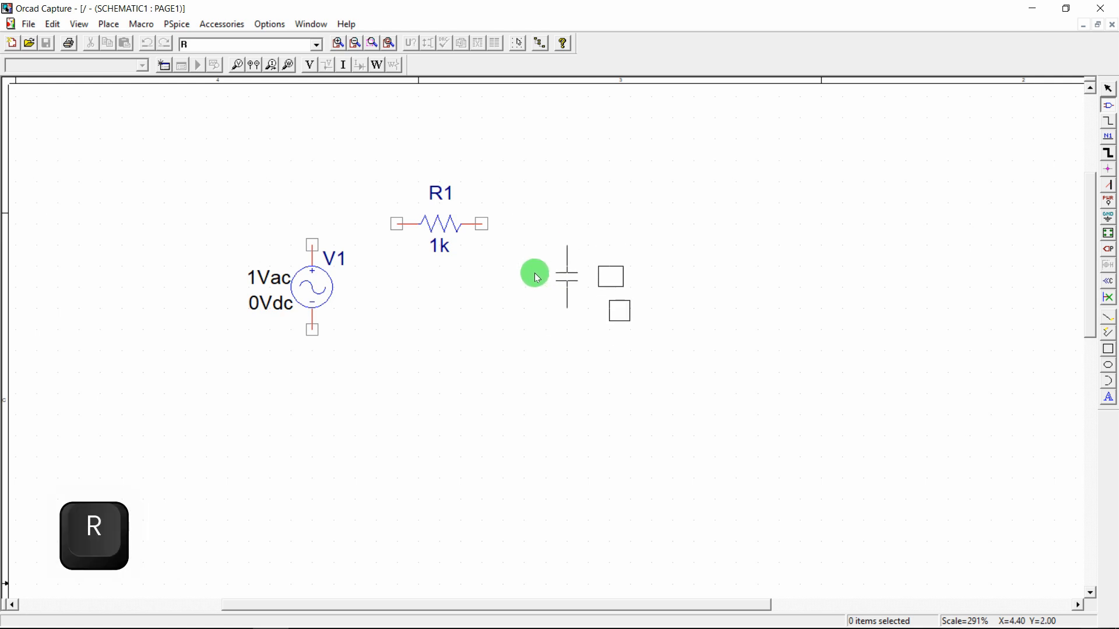
click(513, 276)
key(Escape)
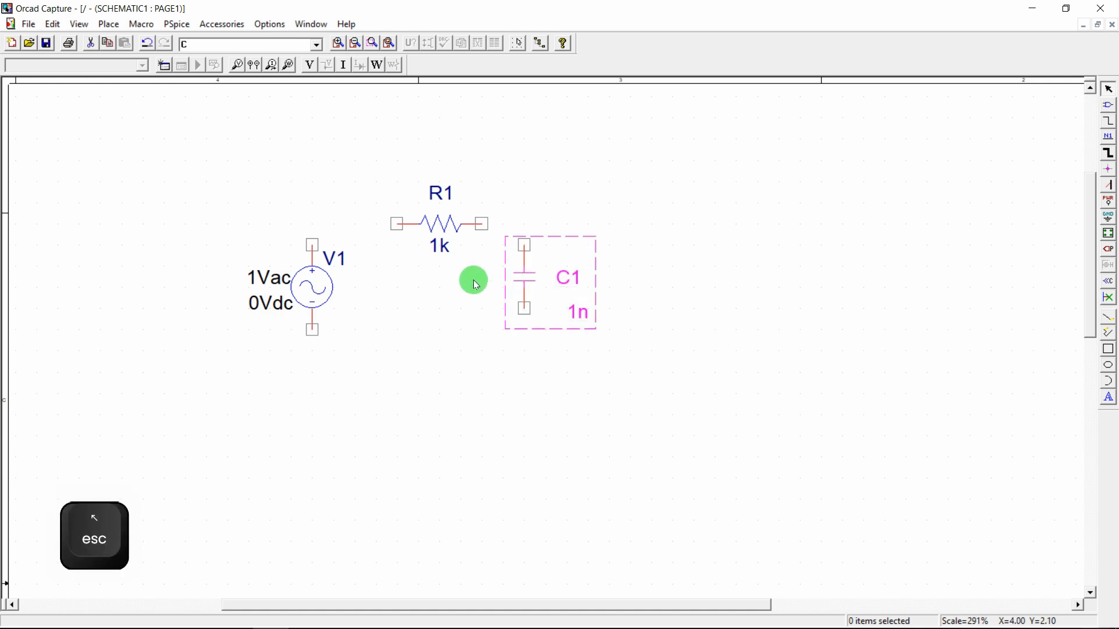
drag(523, 282, 537, 298)
click(469, 294)
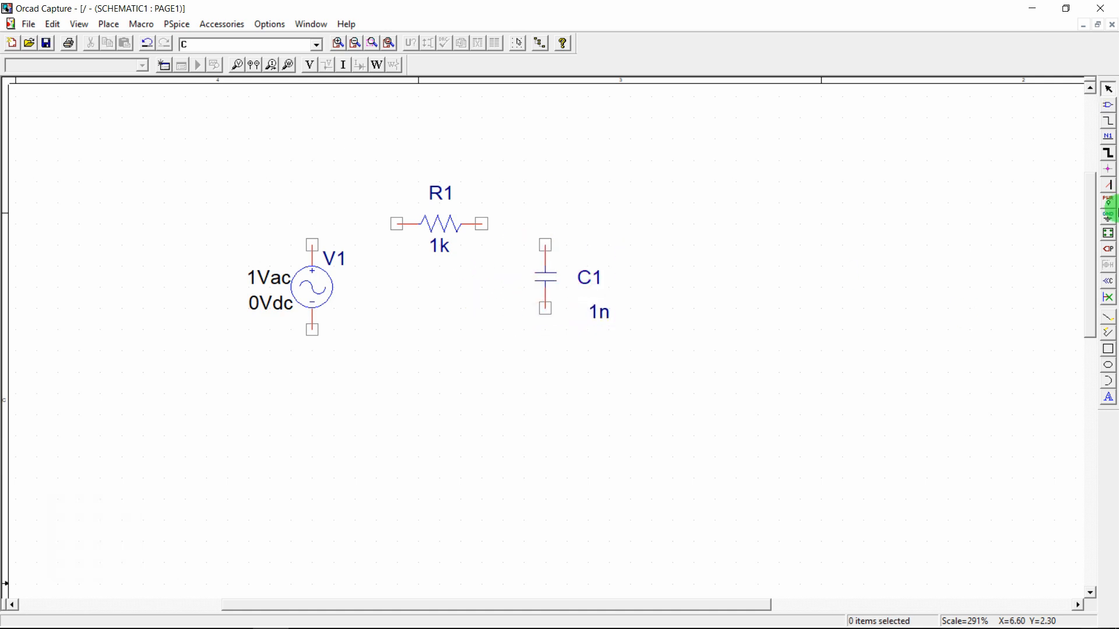
Place the 0 ground symbol below the components
click(1108, 215)
click(449, 302)
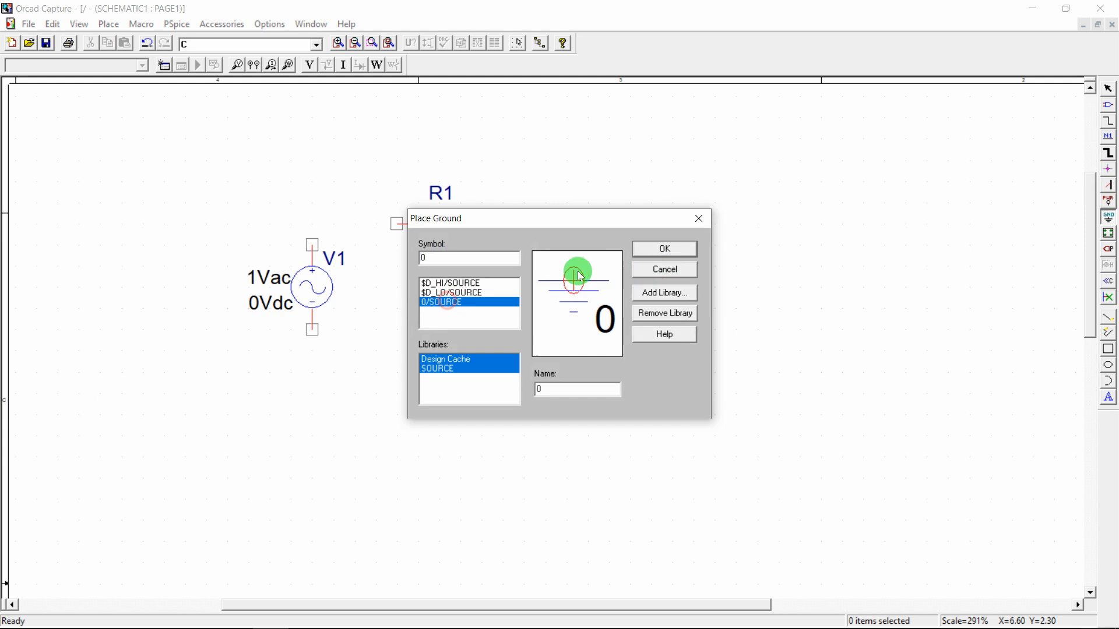
click(680, 254)
click(424, 386)
key(Escape)
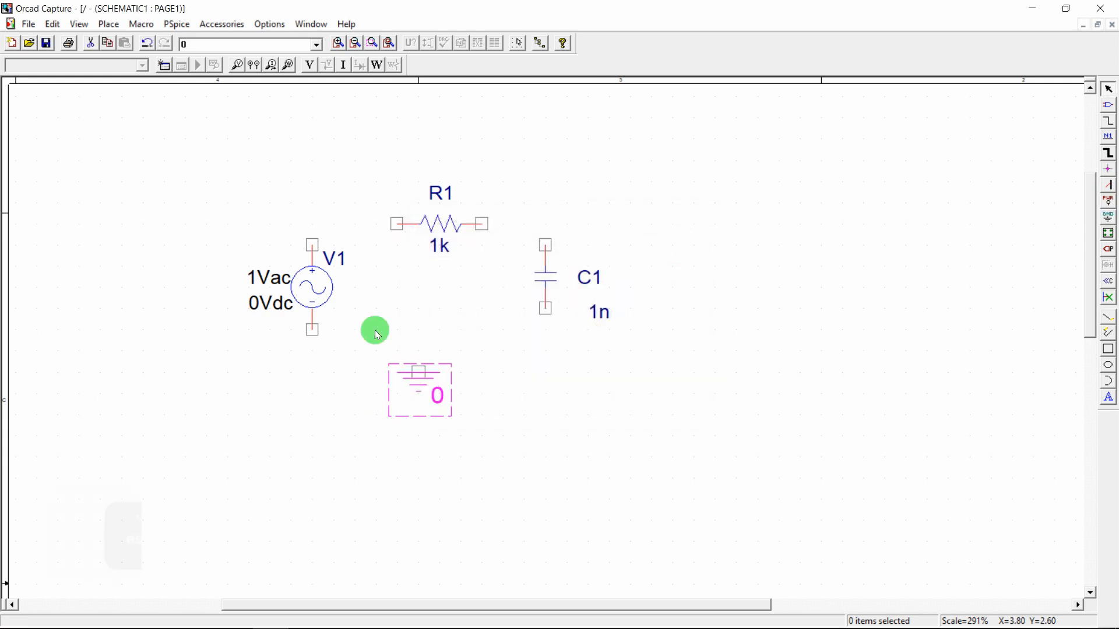
Wire V1's top pin to R1, and R1's right end to C1's top pin
click(312, 244)
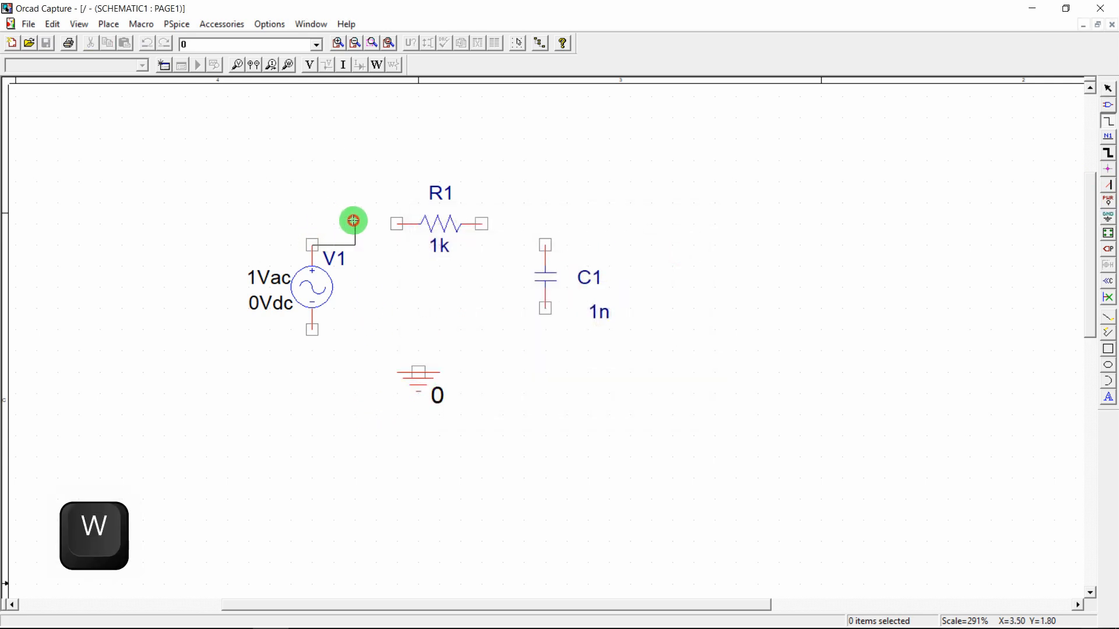
click(397, 224)
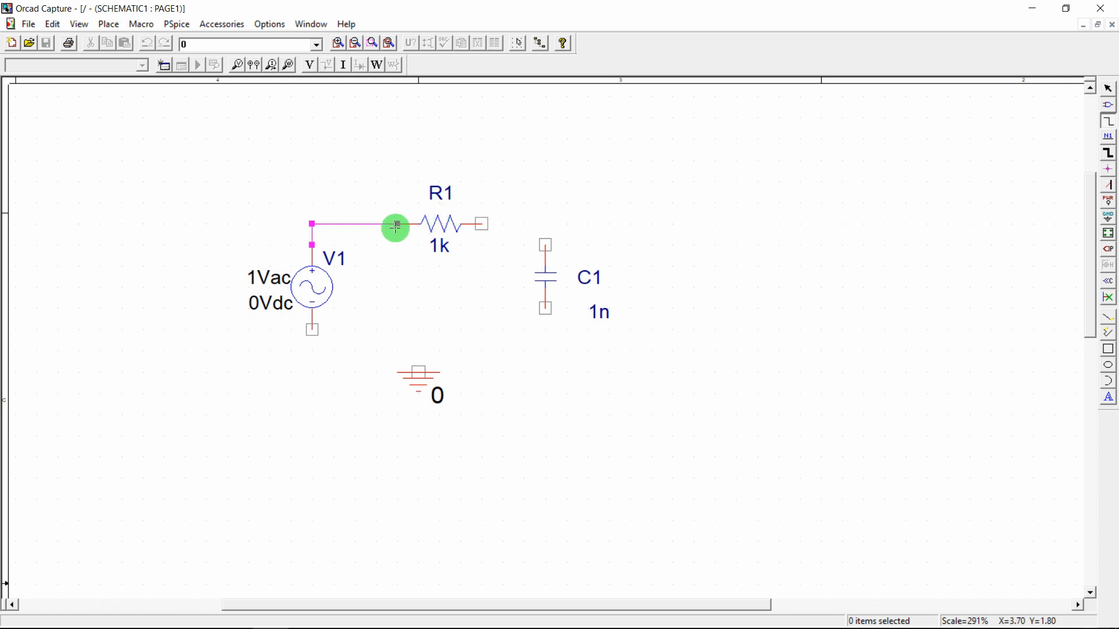
key(Escape)
key(w)
click(488, 224)
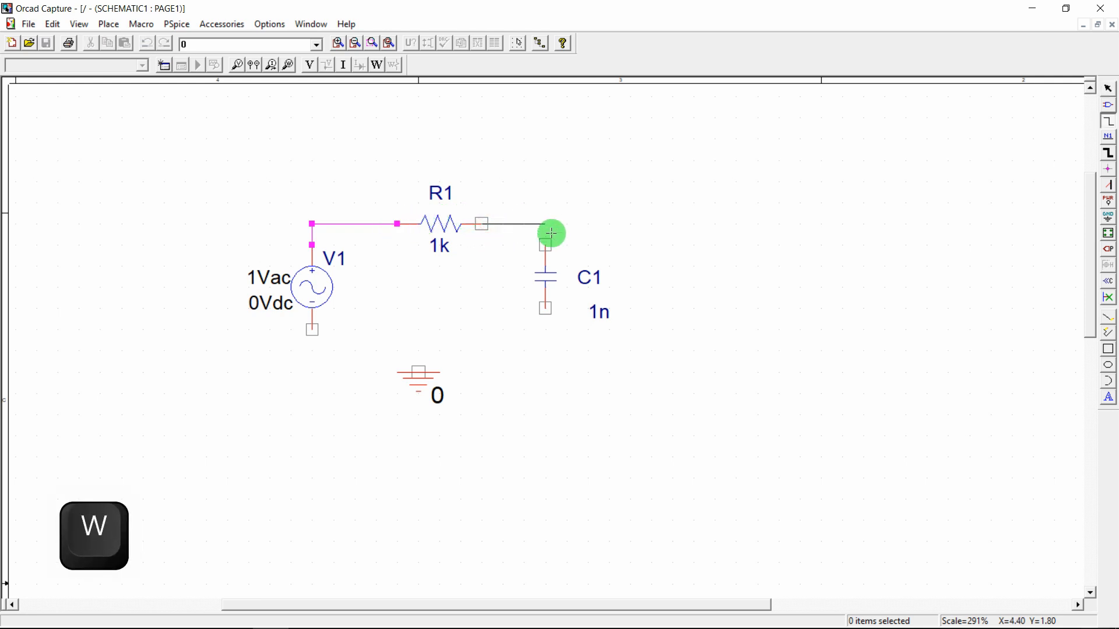
click(545, 244)
Wire V1's bottom pin to C1's bottom pin and join ground to that wire
click(312, 350)
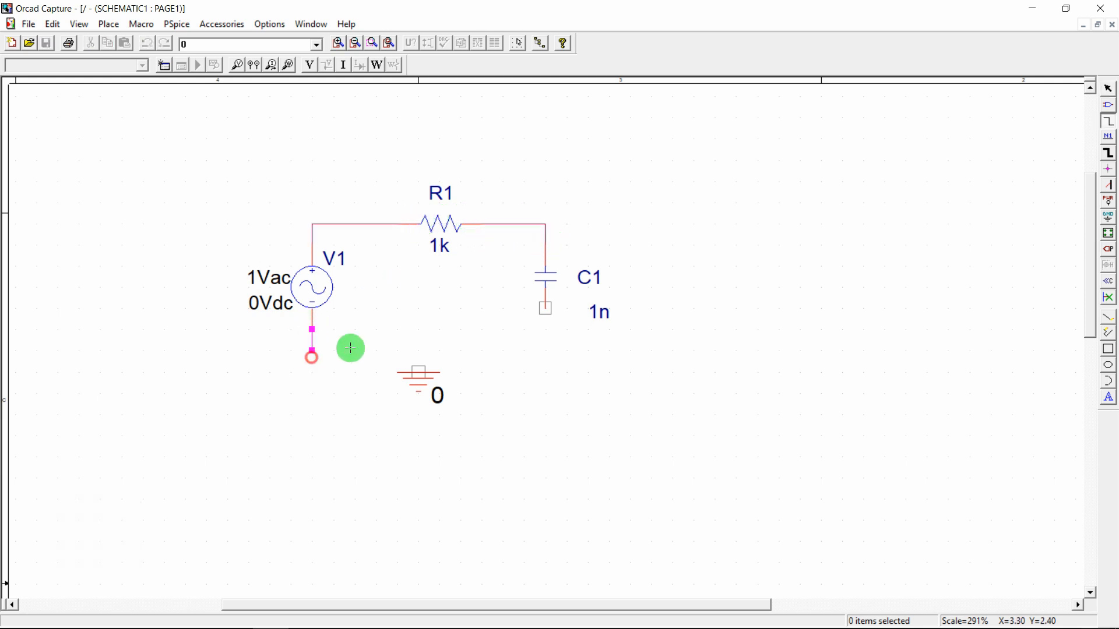
click(545, 309)
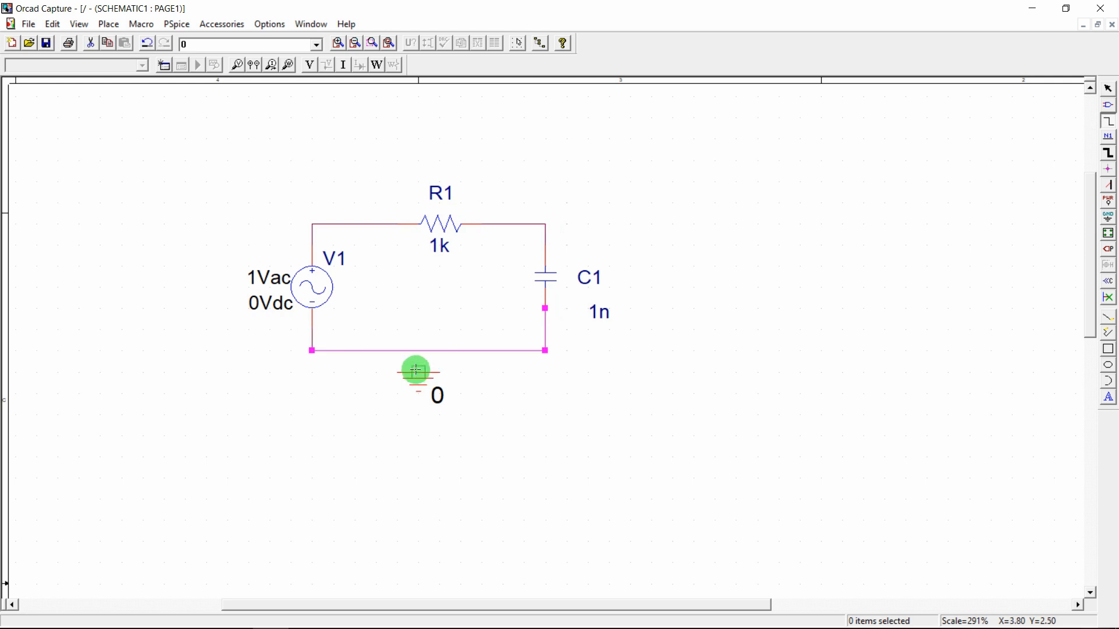
click(418, 371)
click(418, 350)
key(Escape)
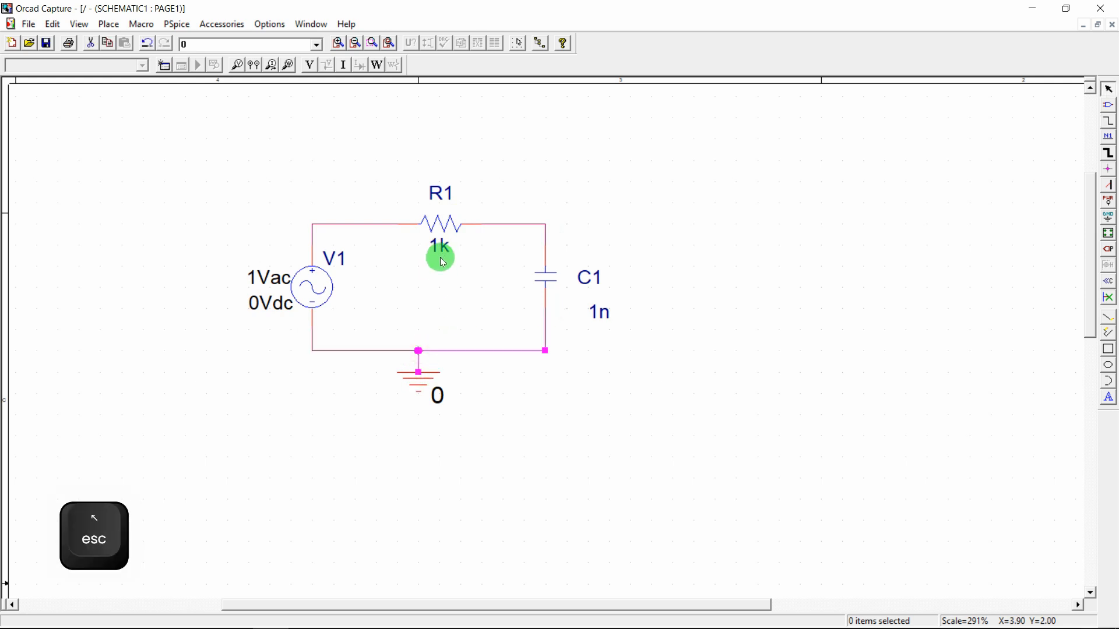
click(442, 262)
mouse_move(414, 614)
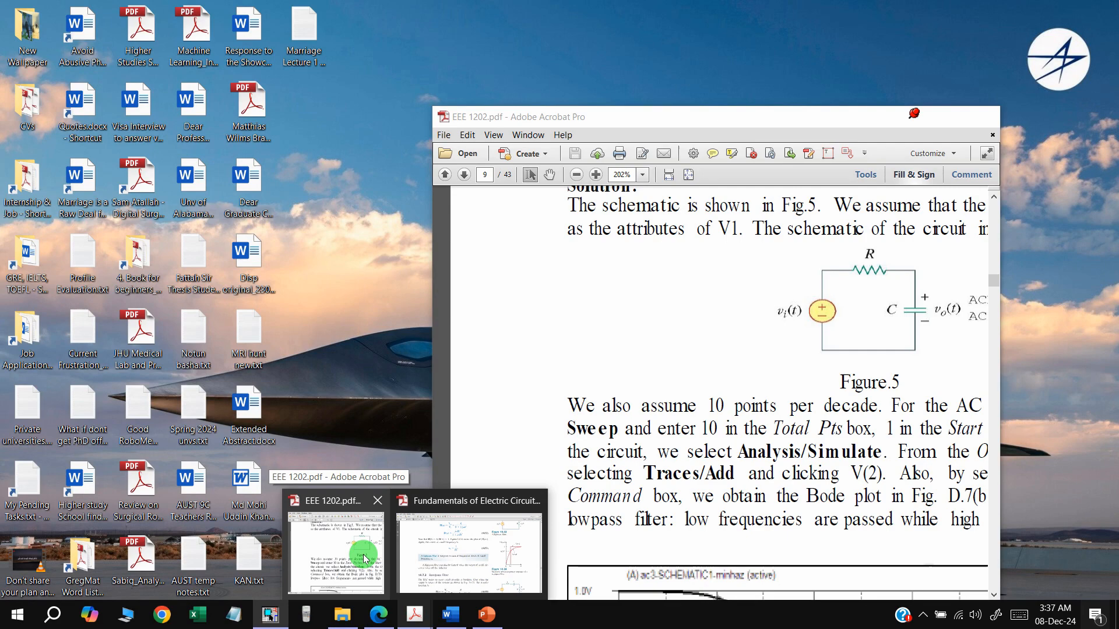
click(362, 555)
scroll(806, 289, right, 5)
scroll(806, 288, left, 1)
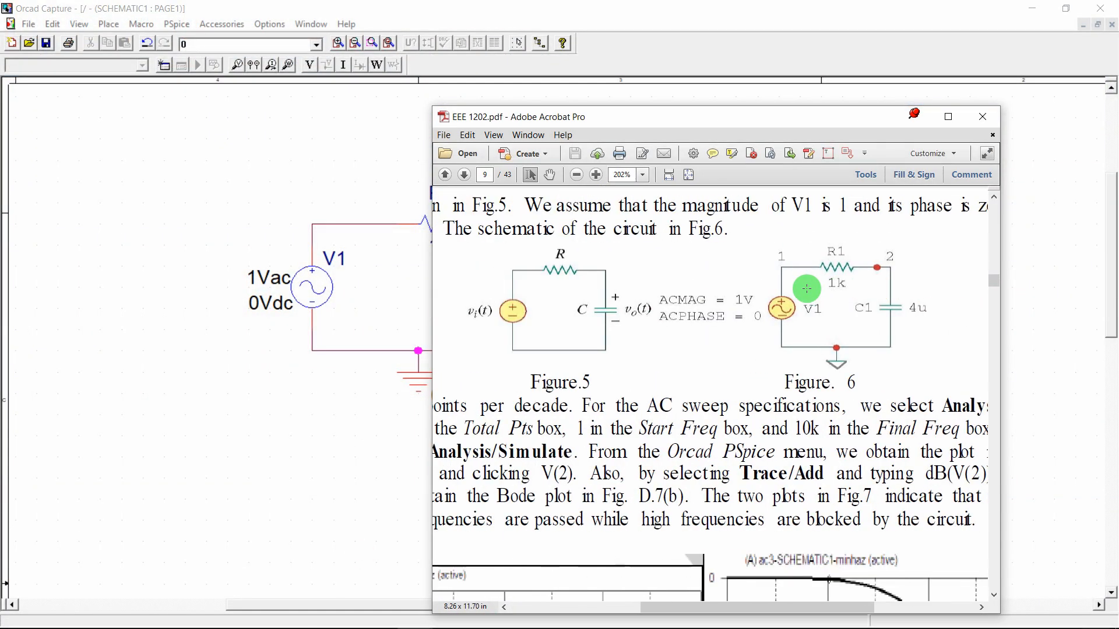
drag(696, 122, 872, 103)
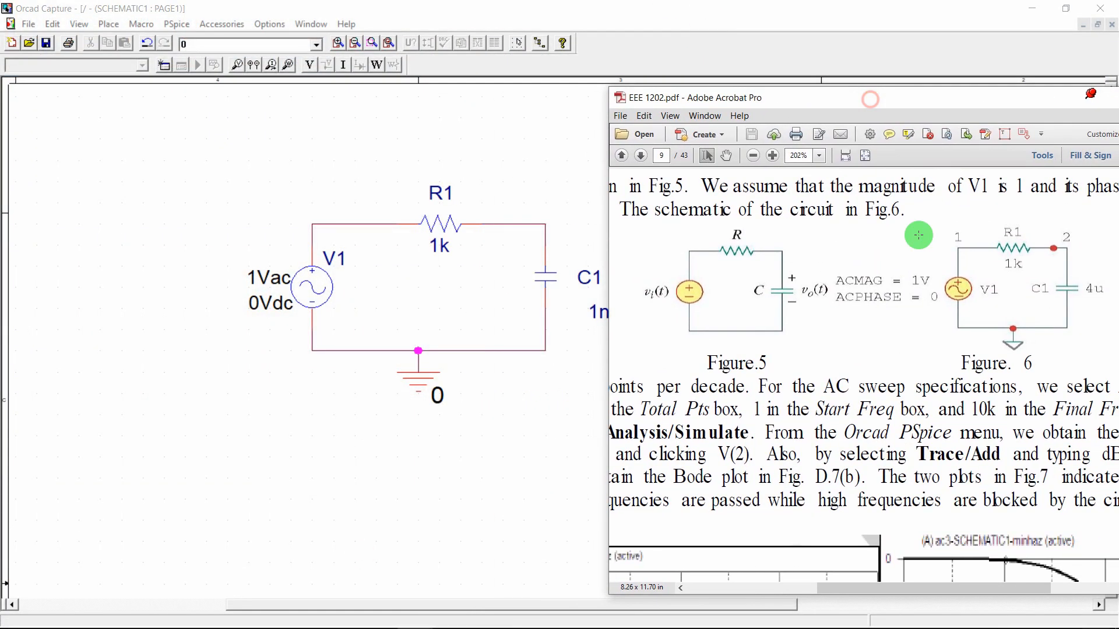
double_click(992, 106)
scroll(491, 221, up, 3)
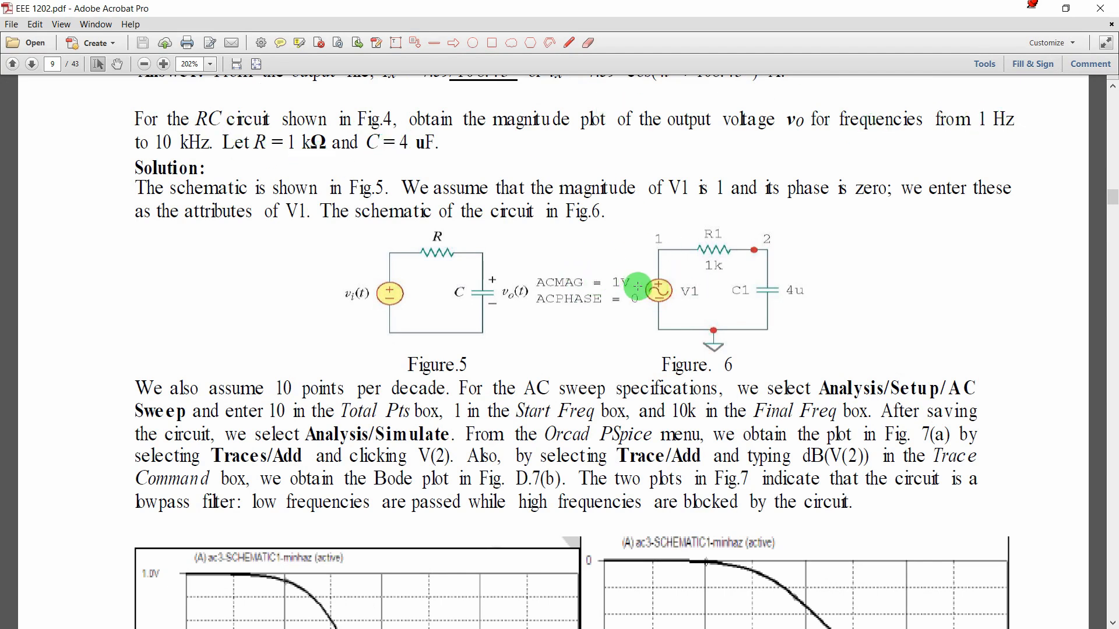
click(1041, 15)
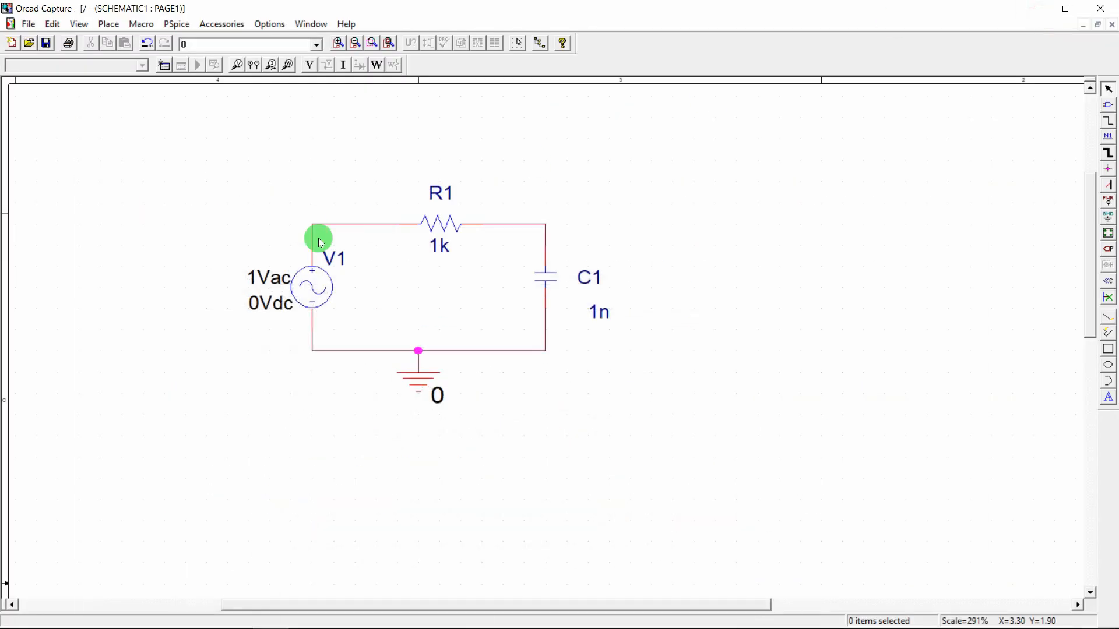
Change V1's AC amplitude from 1Vac to 10Vac
double_click(260, 278)
key(Left)
key(Return)
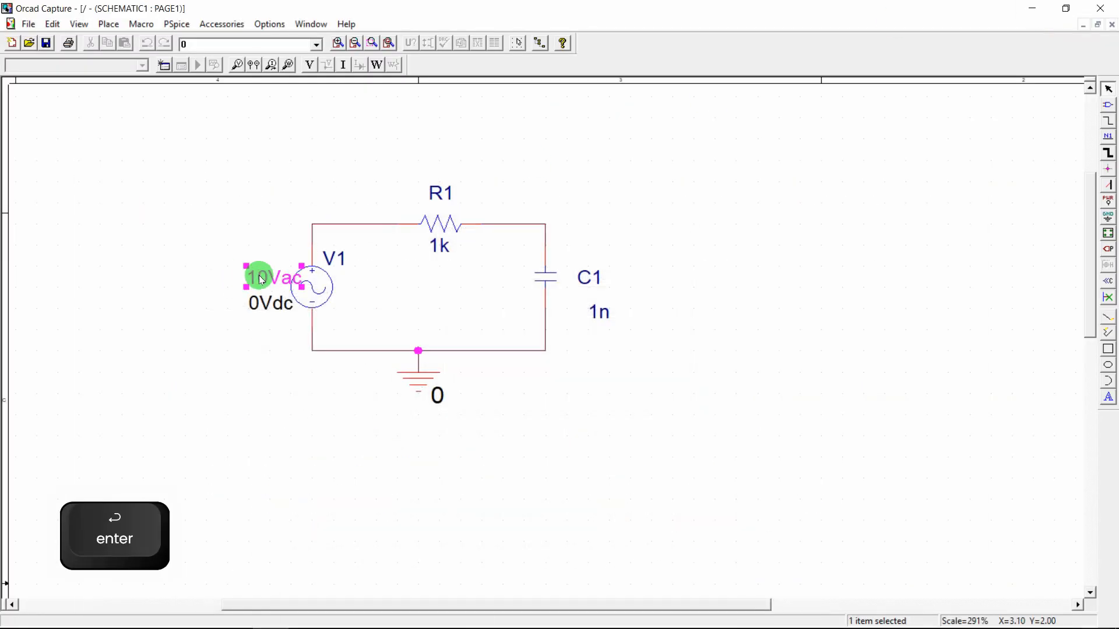
Display V1's ACPHASE property left of the source and set it to 0
double_click(315, 290)
click(202, 122)
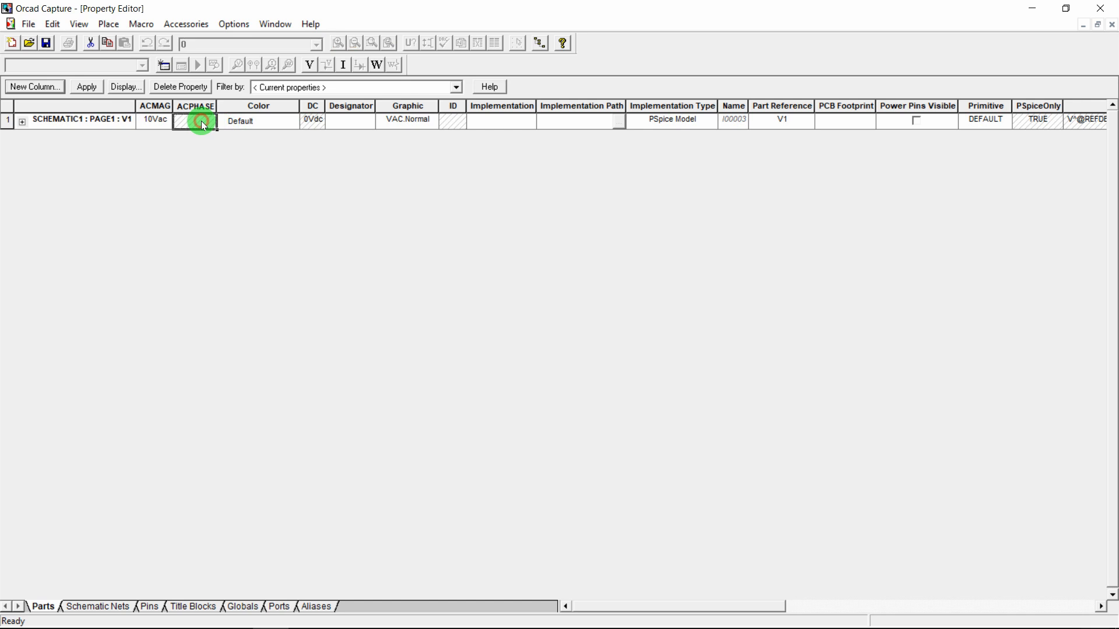
click(121, 89)
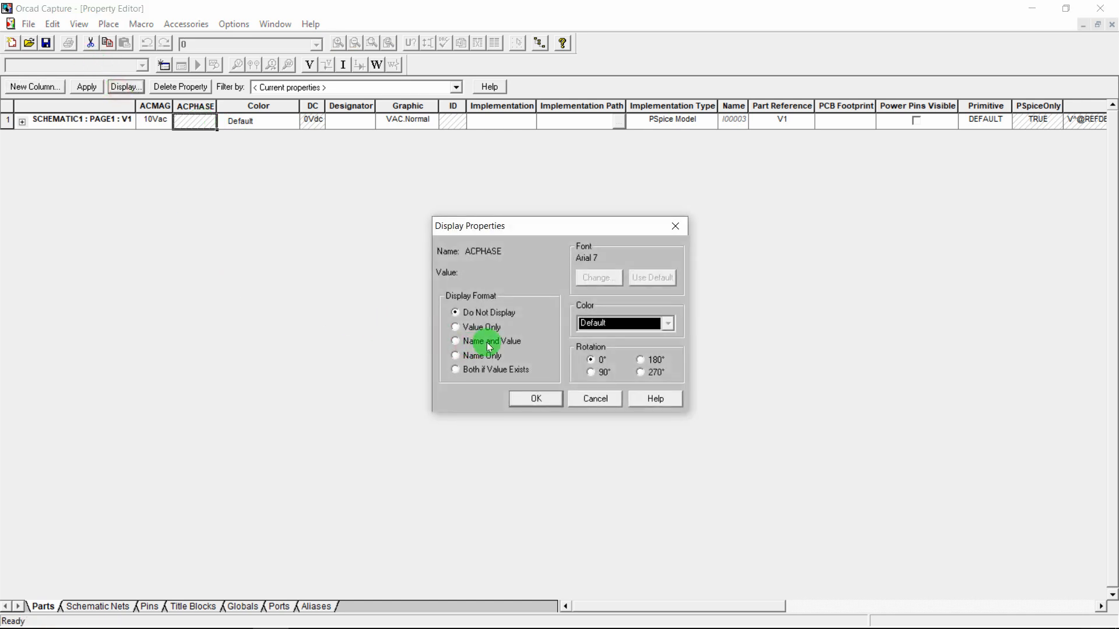
click(537, 400)
click(86, 86)
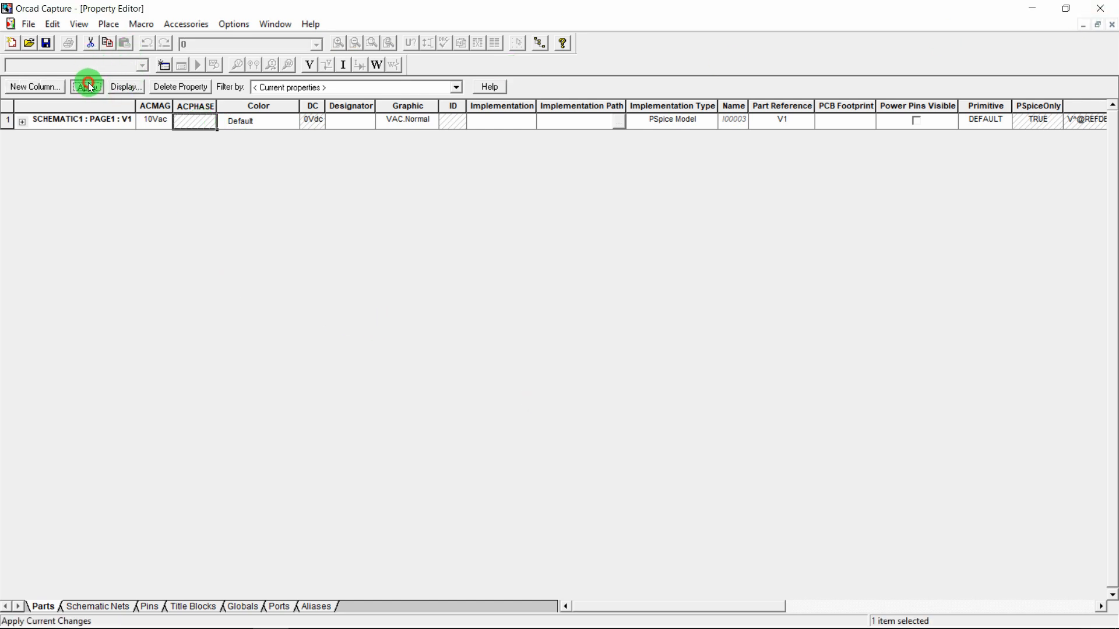
click(1112, 24)
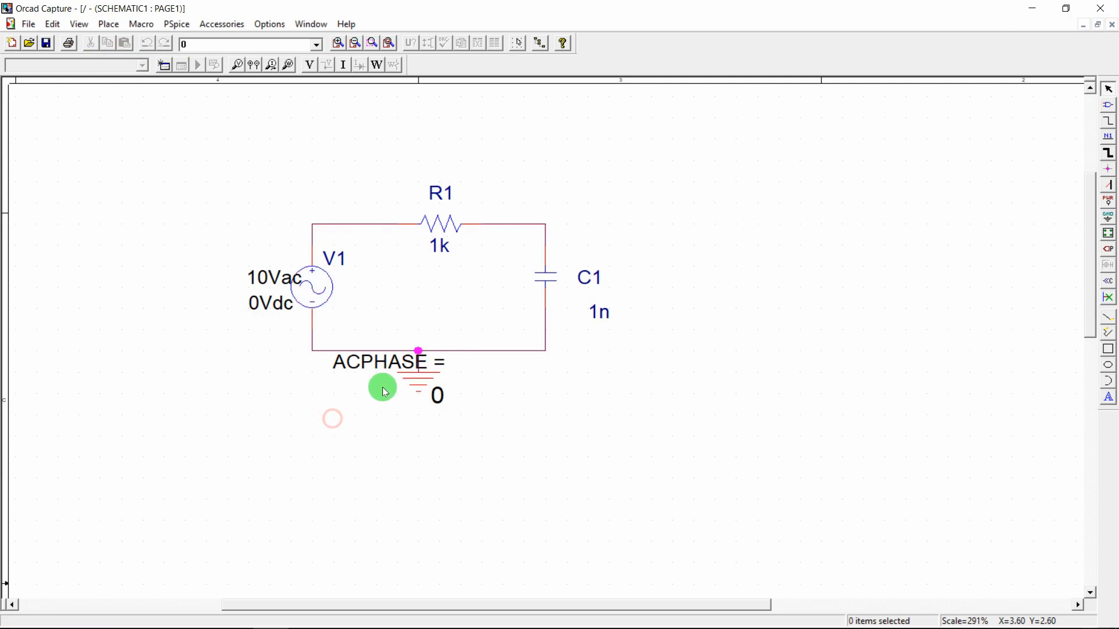
drag(379, 364, 208, 344)
double_click(208, 344)
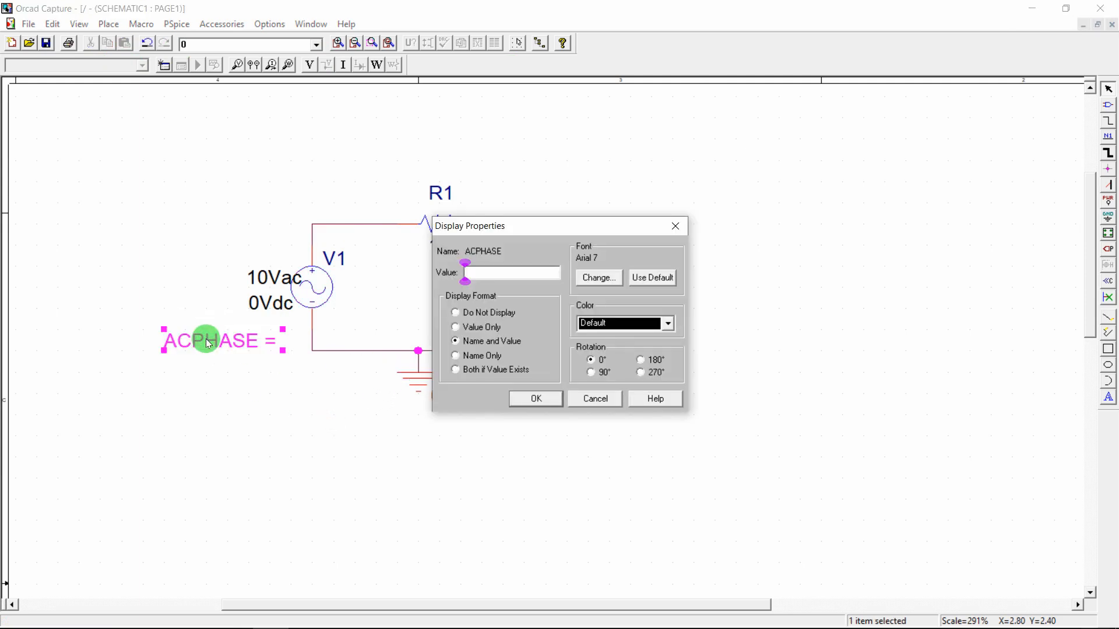
text(0)
key(Return)
Show the ACMAG and DC labels with their names, reading ACMAG = 10Vac and DC = 0Vdc
double_click(273, 285)
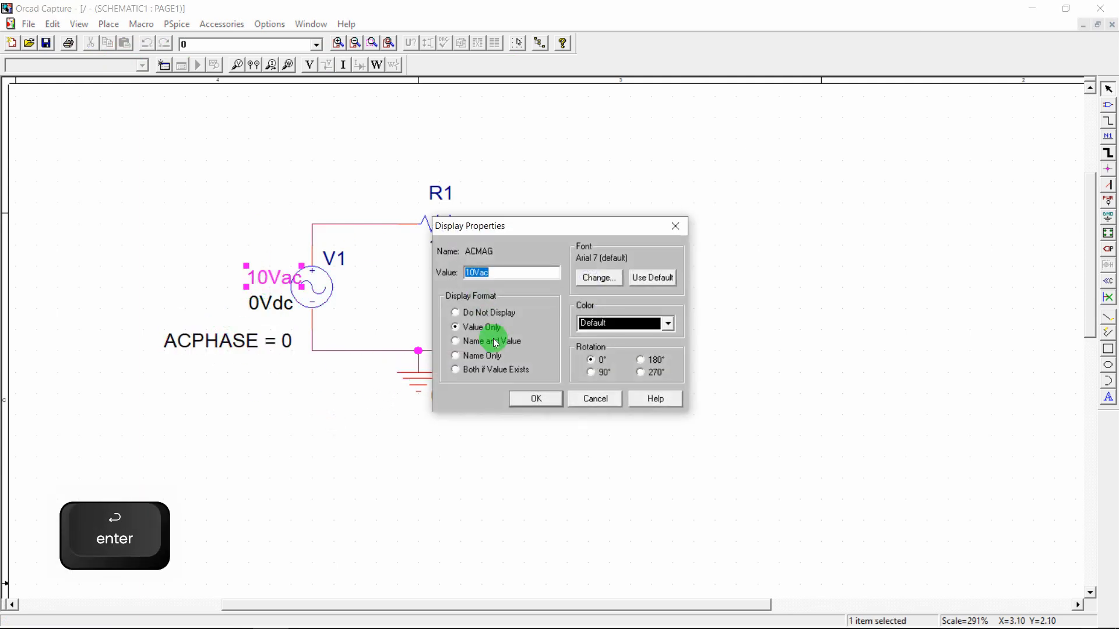
click(492, 342)
click(540, 394)
click(273, 304)
double_click(273, 304)
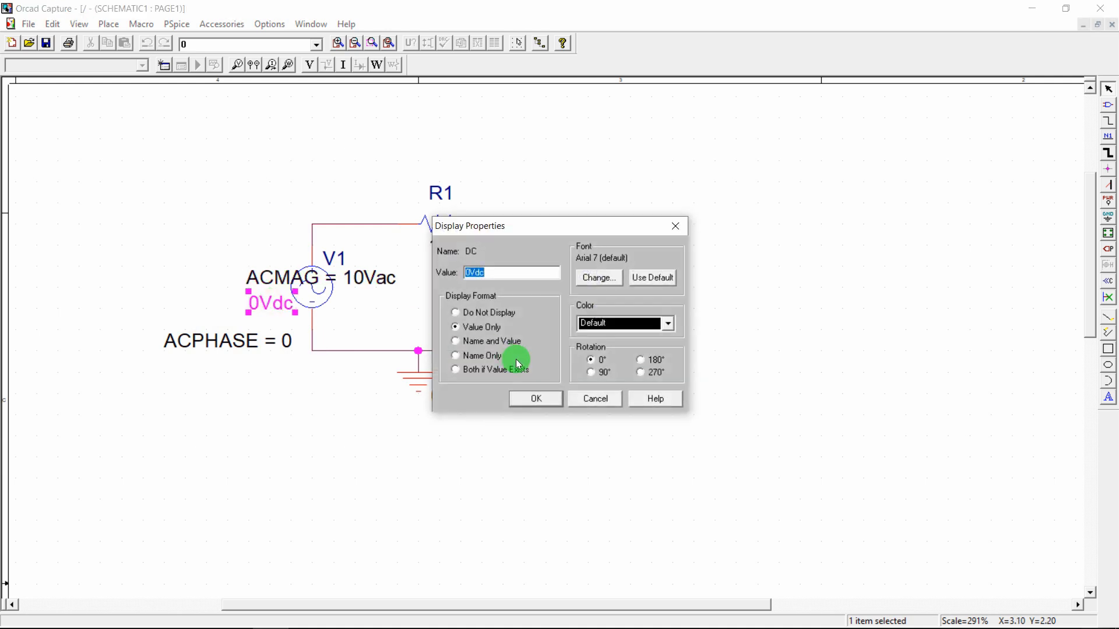
click(493, 339)
click(536, 396)
Stack the ACMAG, DC and ACPHASE labels neatly to the left of V1
drag(269, 313, 194, 309)
drag(262, 274, 203, 284)
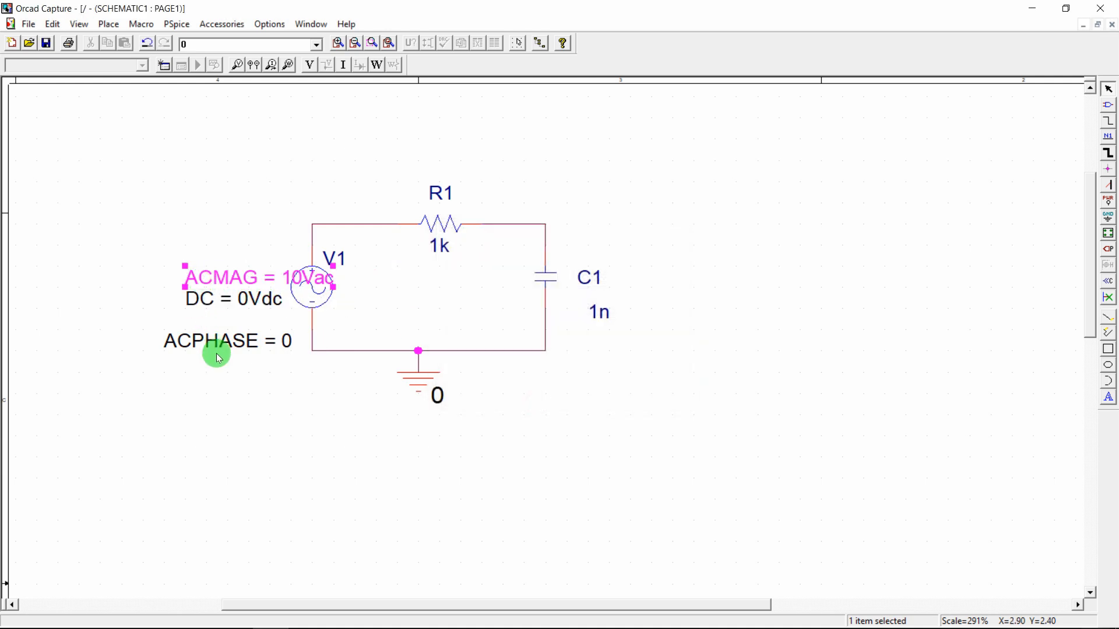
drag(217, 349, 251, 331)
click(268, 374)
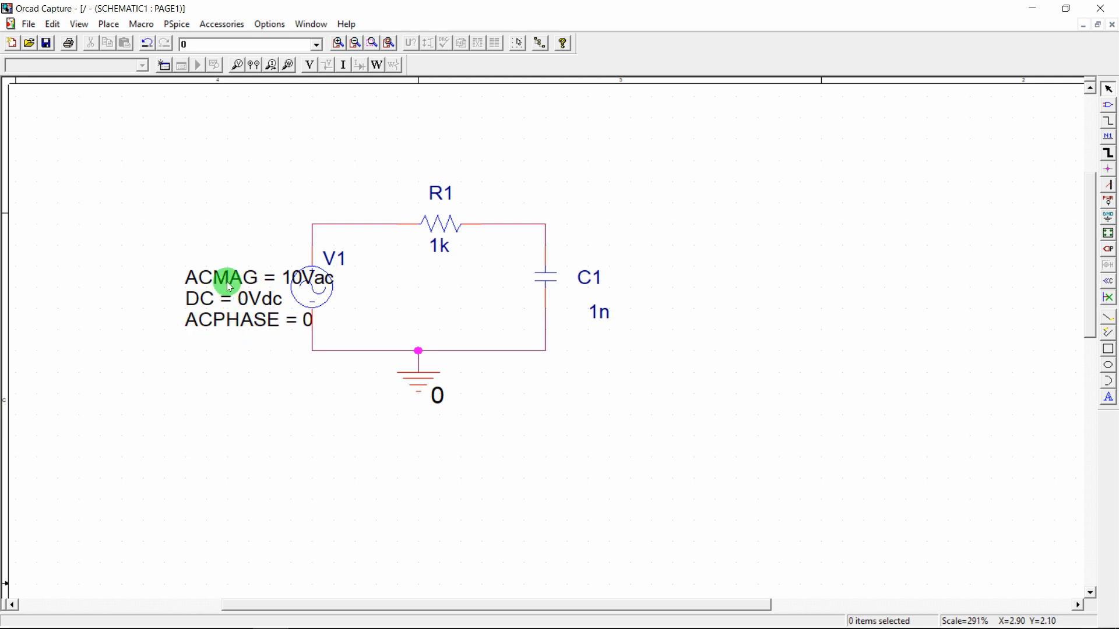
drag(224, 278, 187, 318)
Change capacitor C1's value from 1n to 1u
click(282, 392)
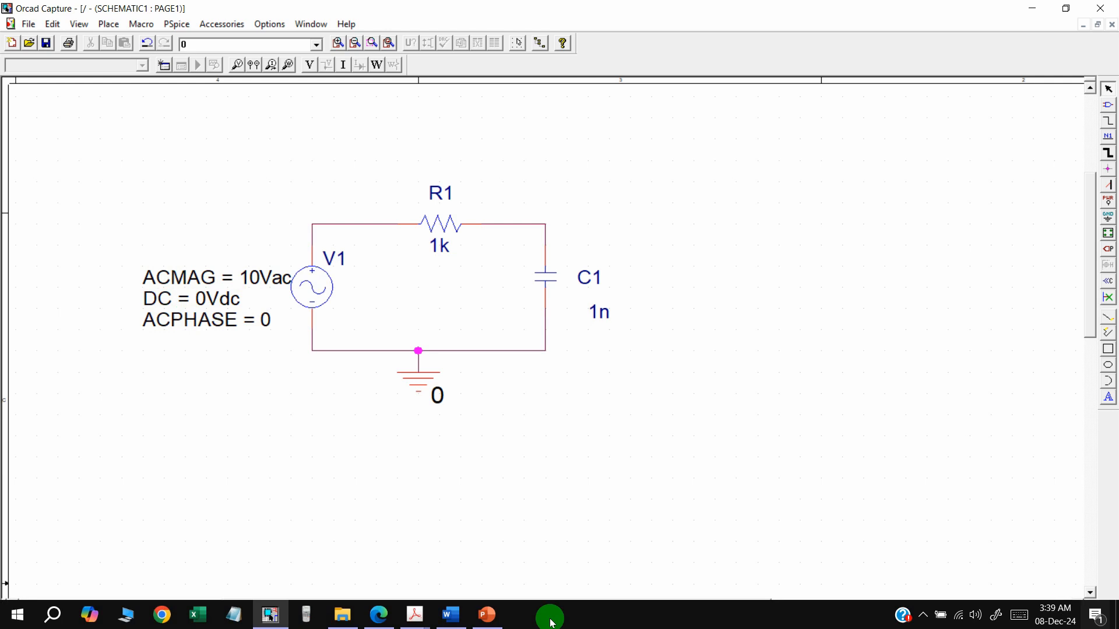
mouse_move(414, 615)
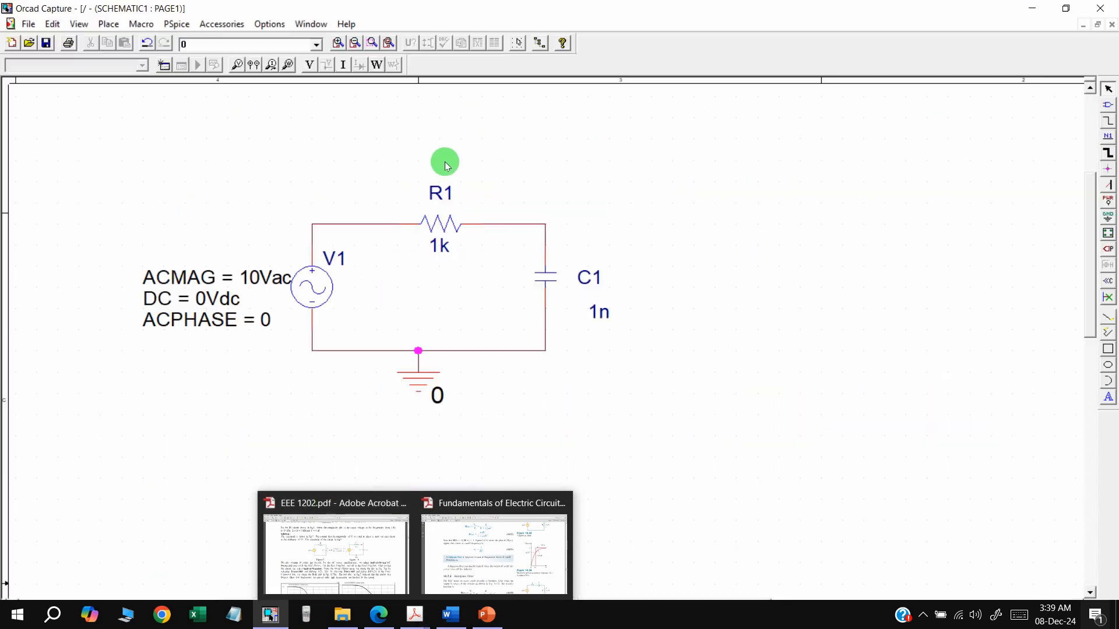
double_click(600, 311)
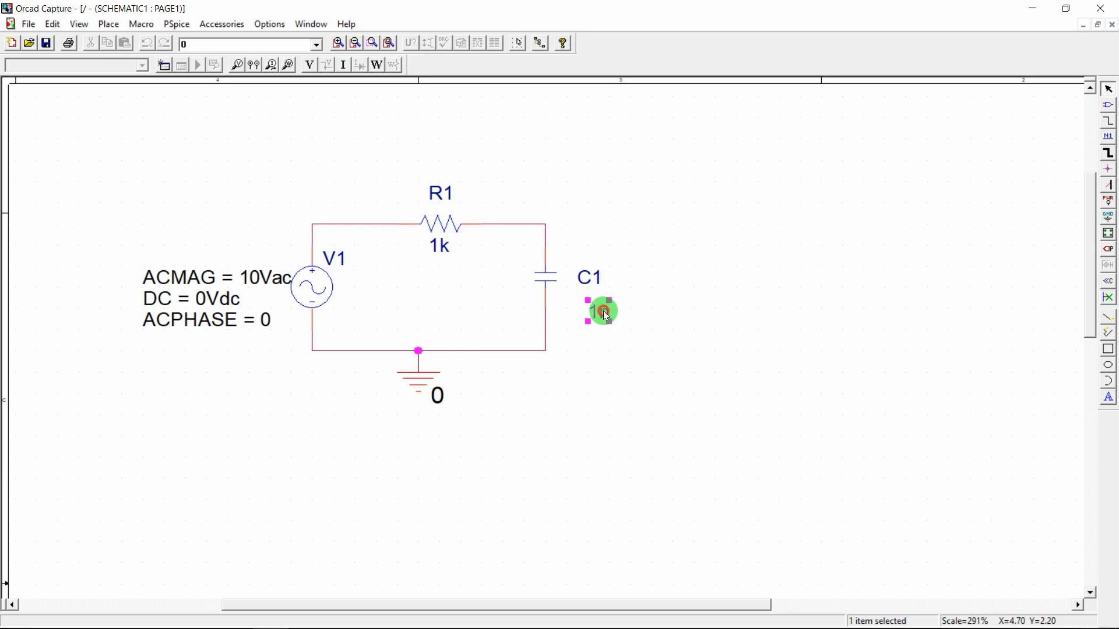
text(1)
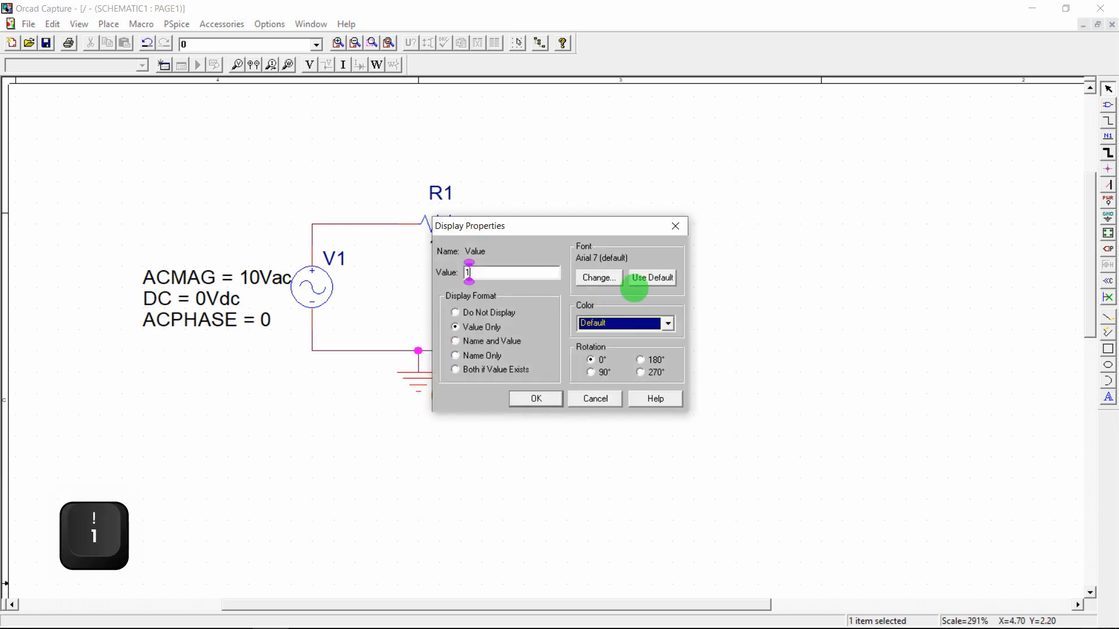
text(u)
key(Left)
key(Right)
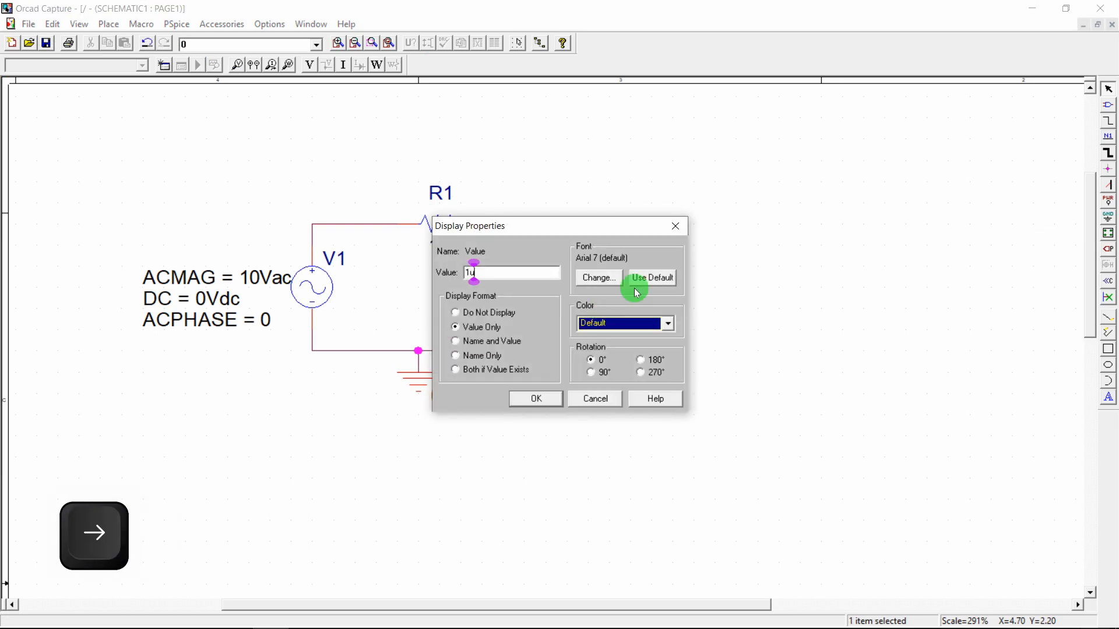
click(543, 406)
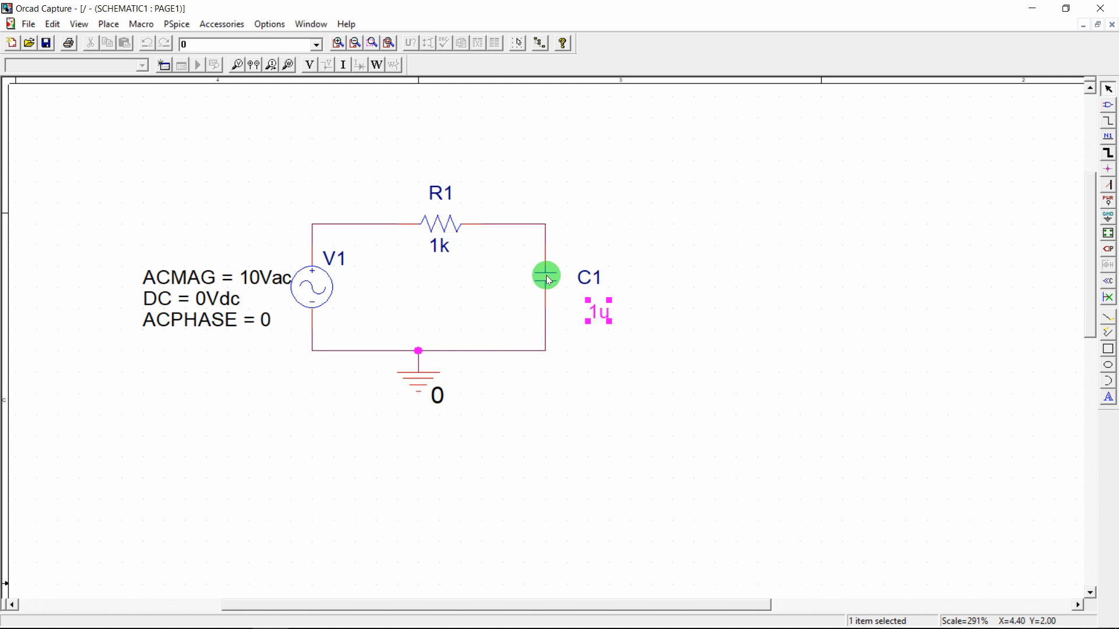
Display C1's IC property with name and value beneath it and set IC to 0
double_click(547, 277)
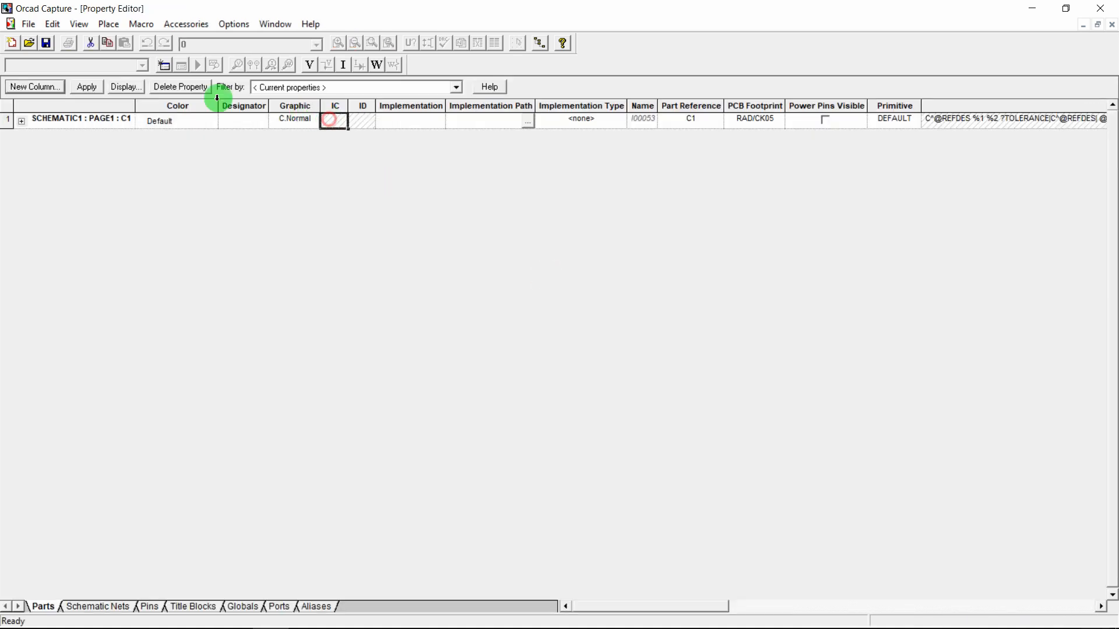
click(119, 92)
click(497, 341)
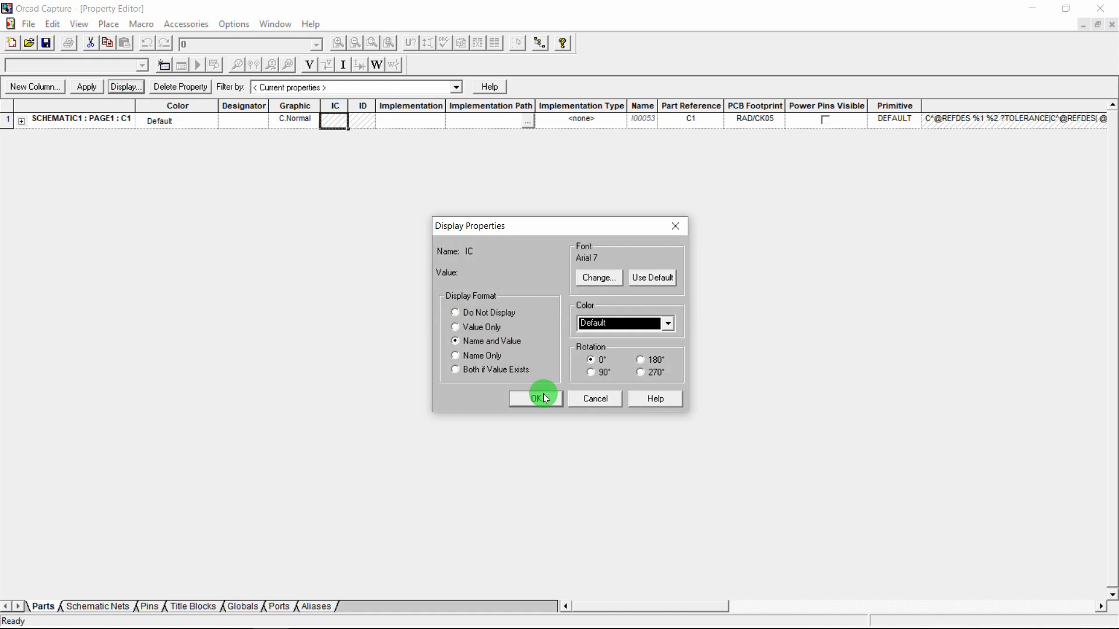
click(537, 397)
click(86, 87)
click(1111, 25)
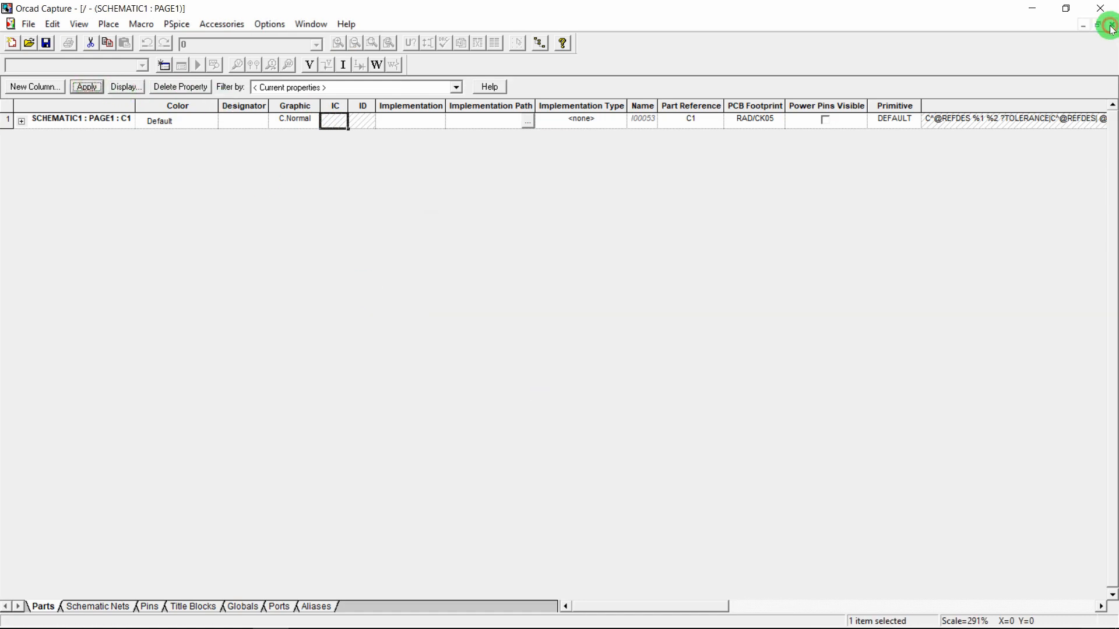
click(599, 328)
double_click(599, 327)
text(0)
key(Return)
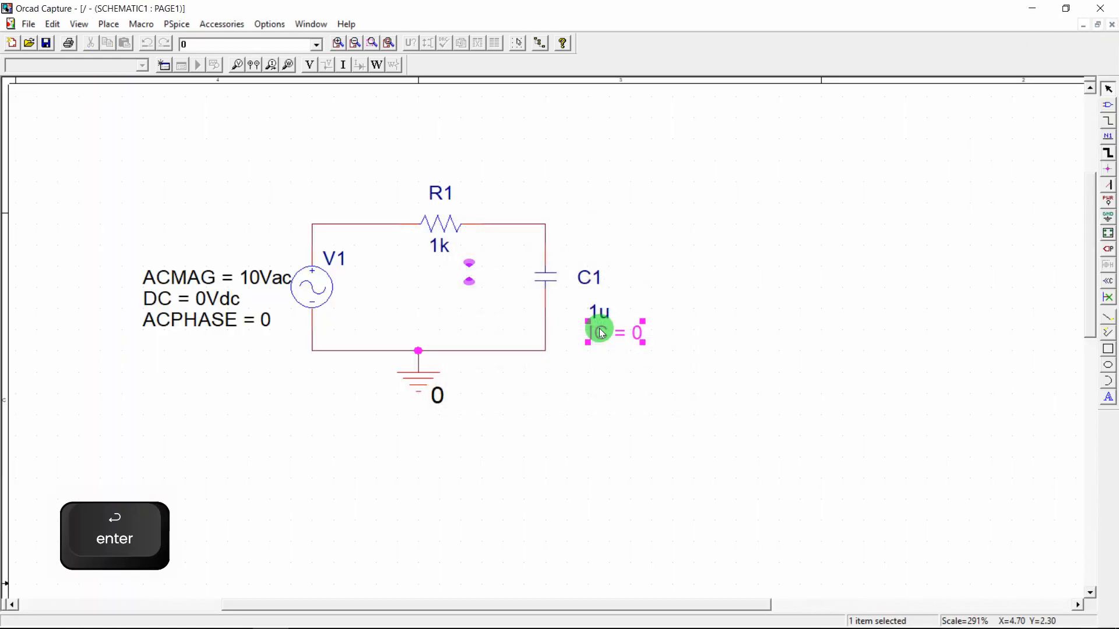
click(673, 280)
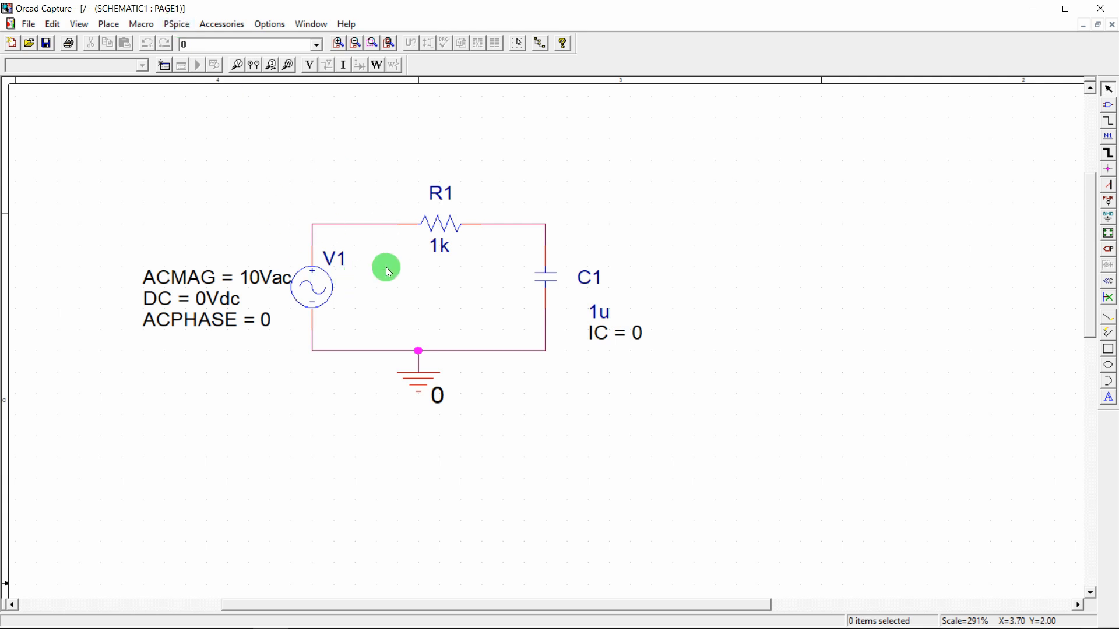
Generate the PSpice netlist and review its V1, R1 1k and C1 1u IC=0 entries
click(169, 29)
click(197, 122)
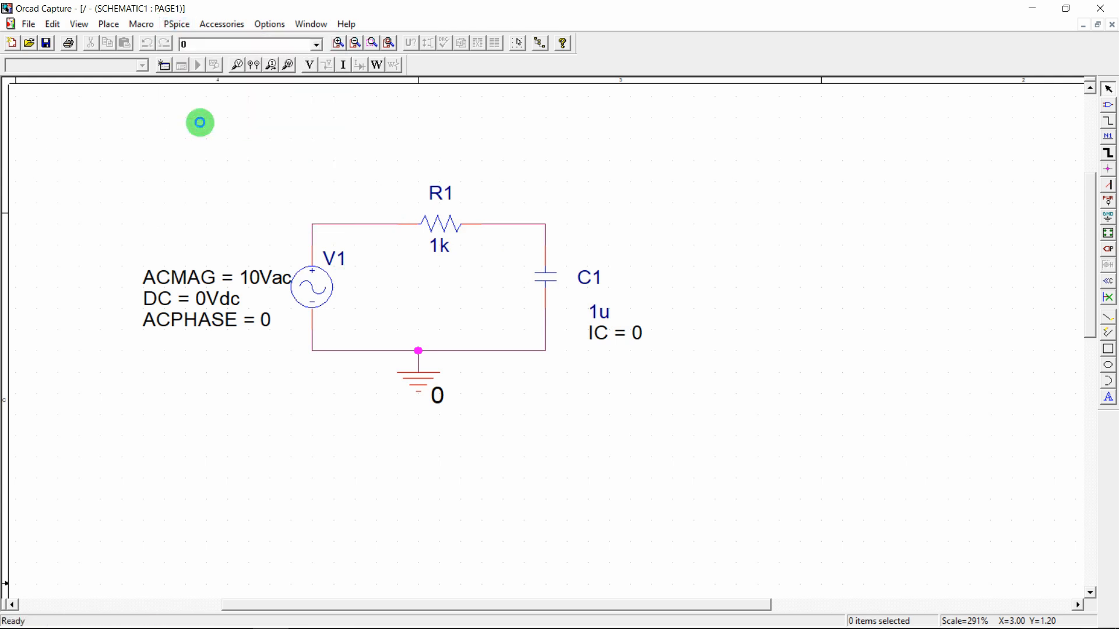
click(185, 30)
click(201, 142)
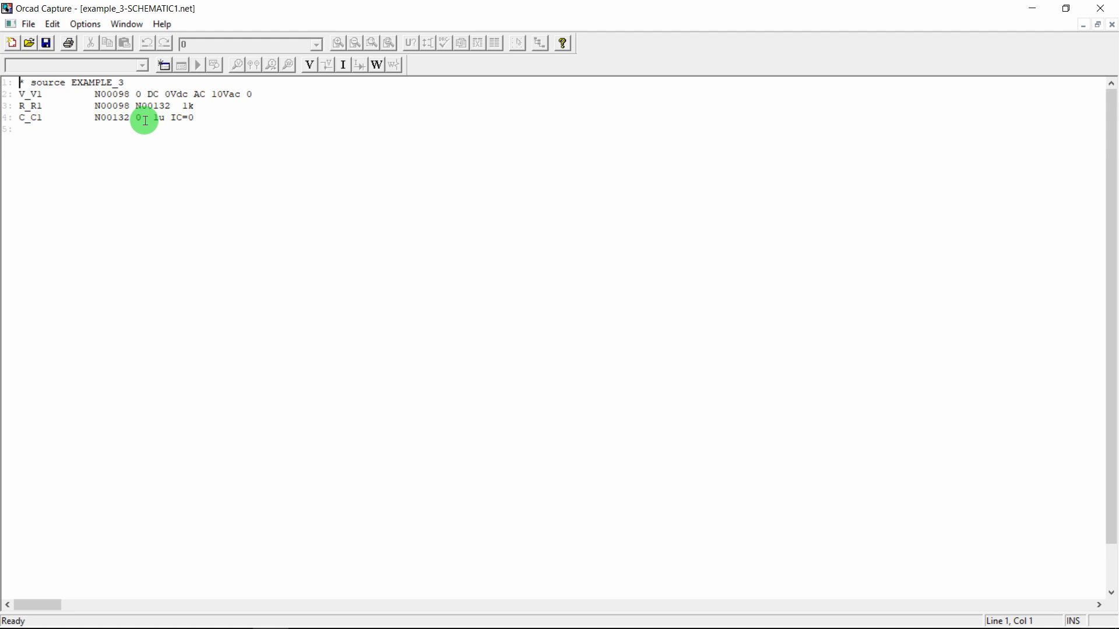
click(1112, 25)
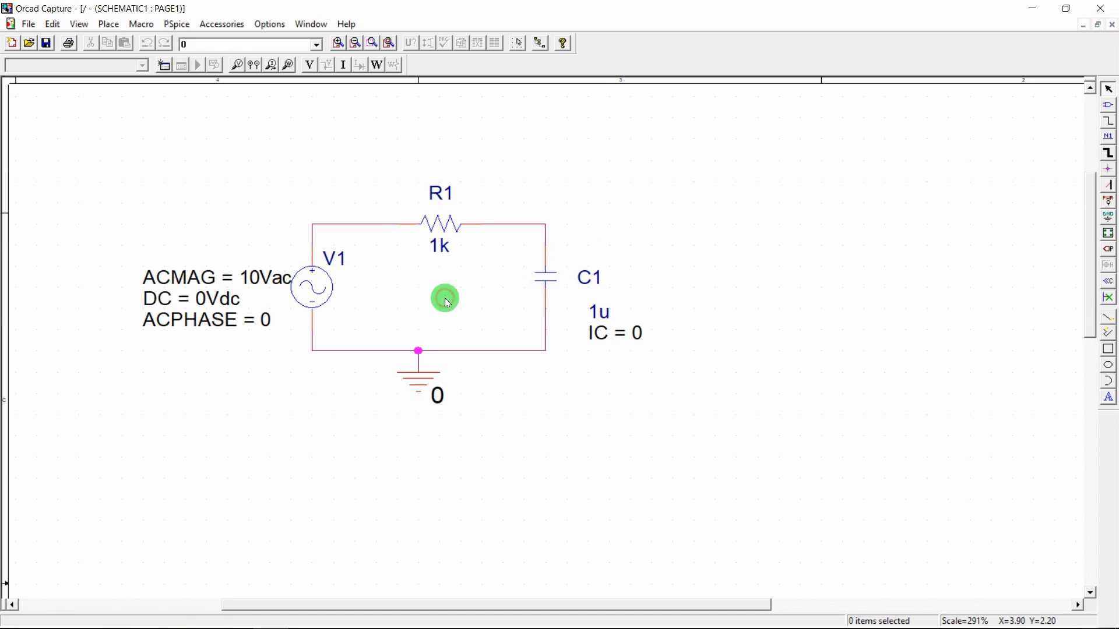
Create a simulation profile named Example_3 and bring its Simulation Settings forward
click(177, 24)
click(200, 40)
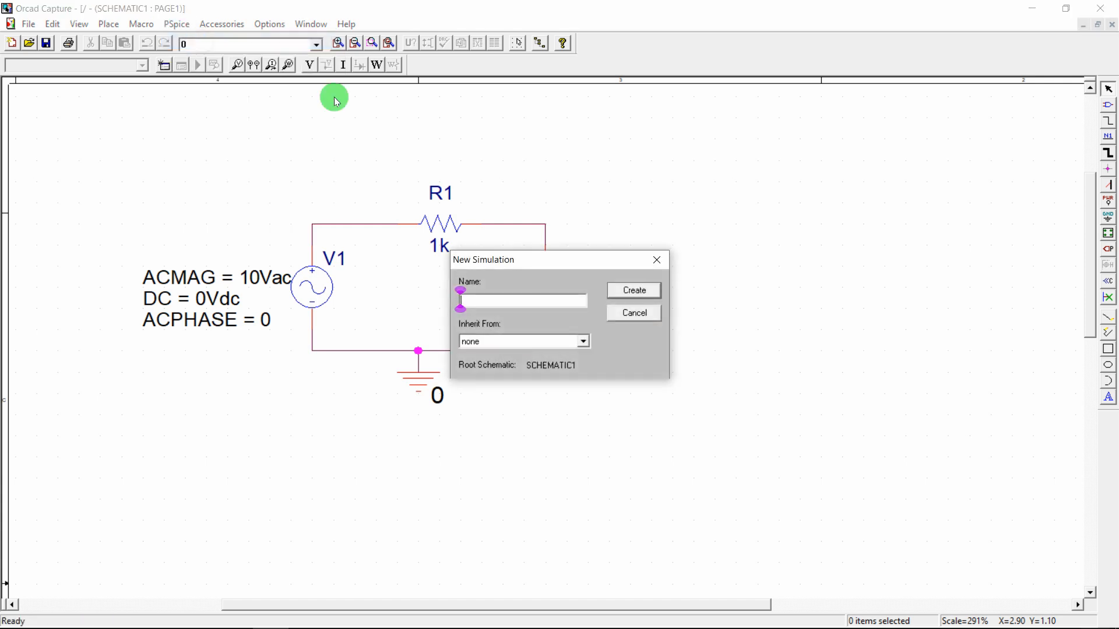
text(Examp)
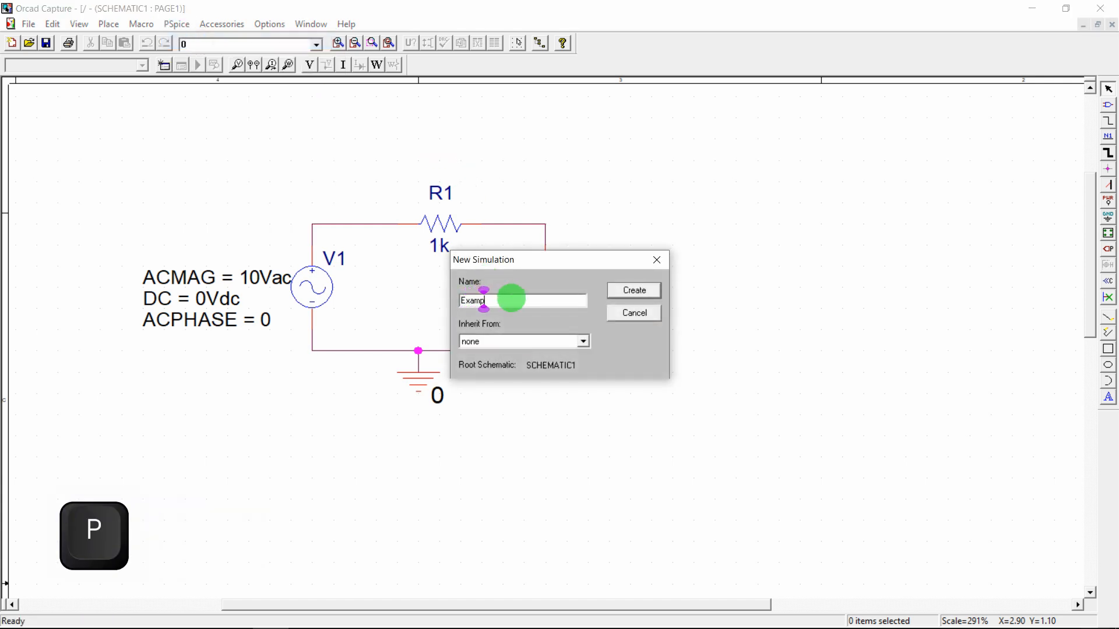
text(le_3)
click(636, 290)
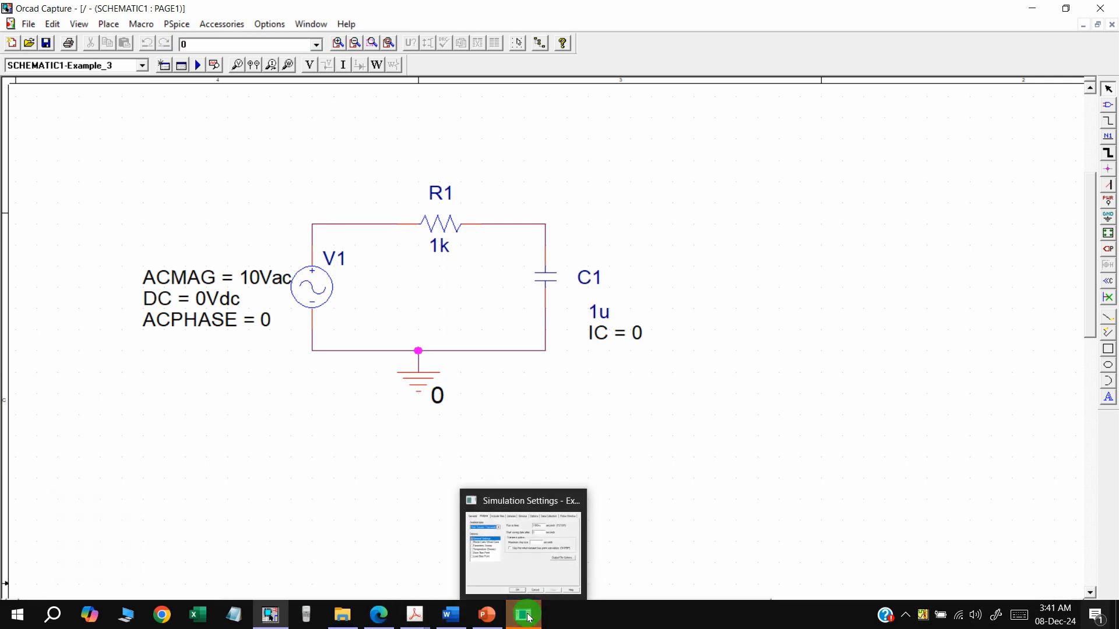
click(527, 616)
Choose AC Sweep/Noise as the analysis type
click(478, 239)
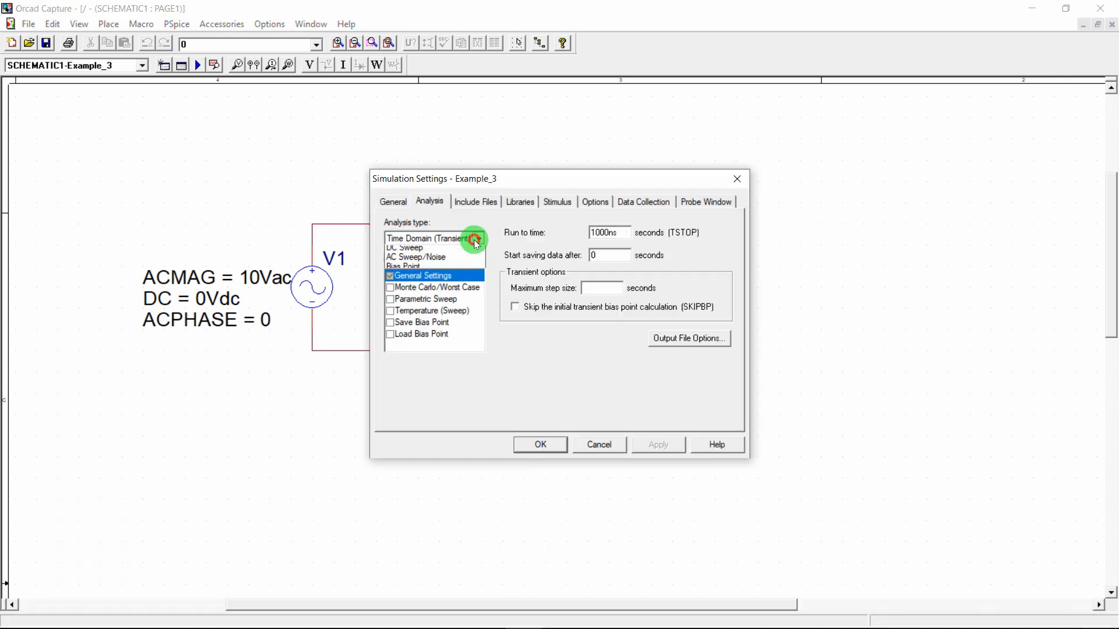
click(441, 270)
drag(530, 178, 284, 185)
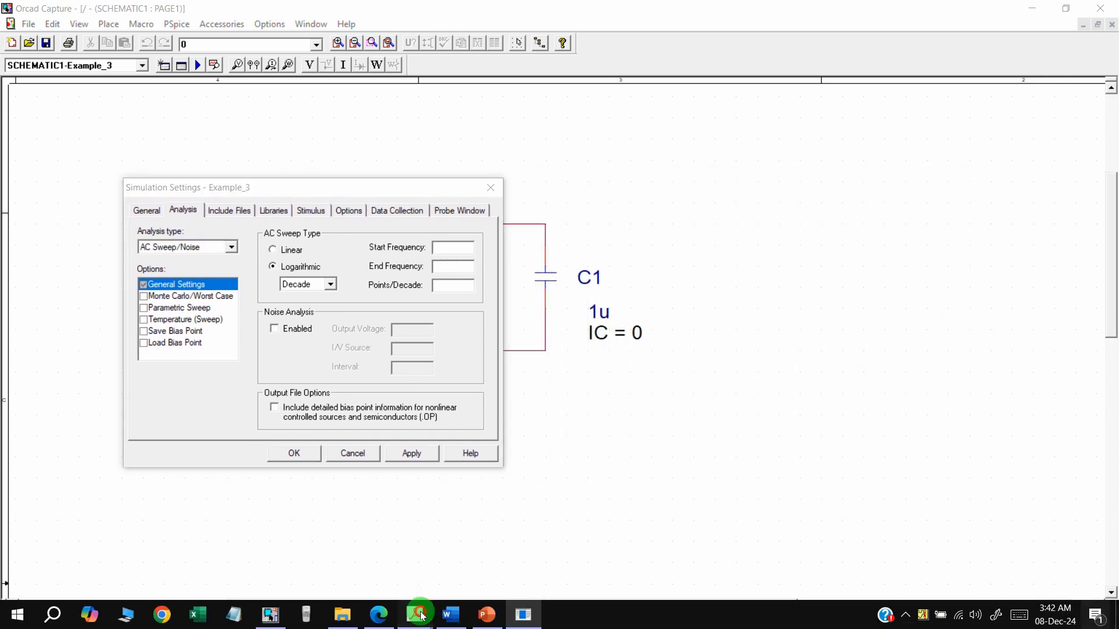
Place EEE 1202.pdf beside the settings and highlight the 1 Hz to 10 kHz range
mouse_move(414, 615)
click(378, 555)
click(1079, 7)
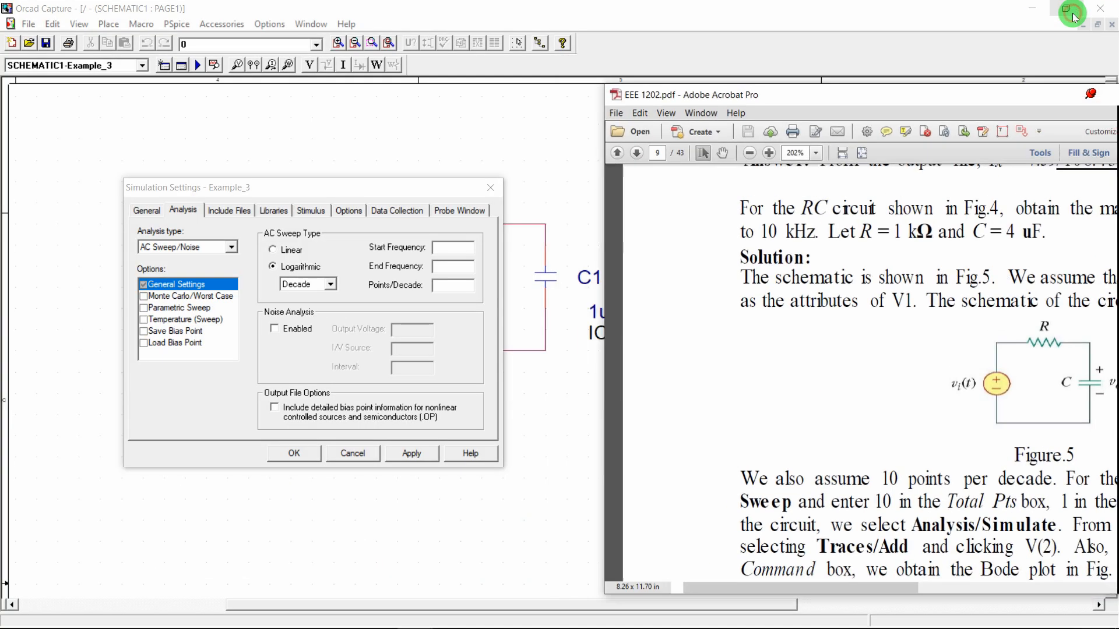
ctrl+scroll(875, 243, down, 3)
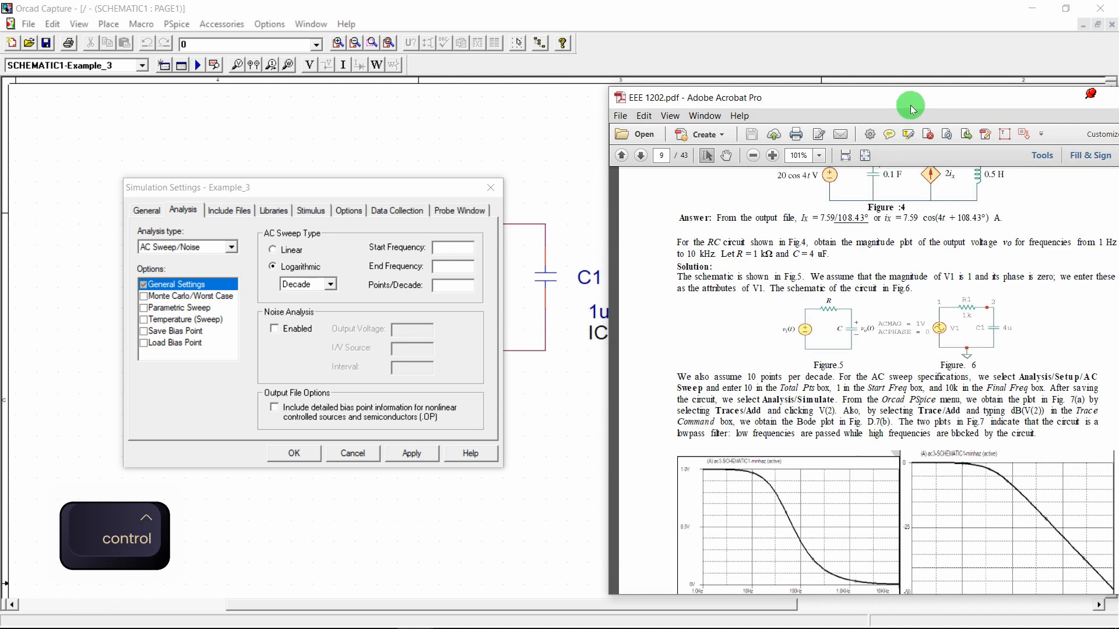
drag(909, 107, 796, 105)
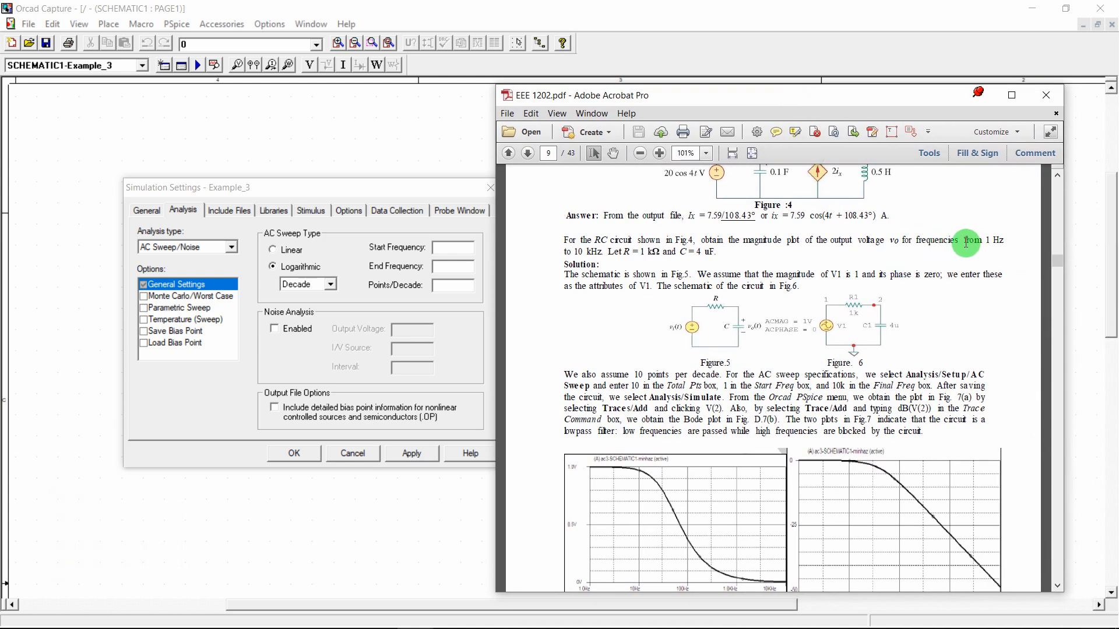
drag(564, 240, 826, 241)
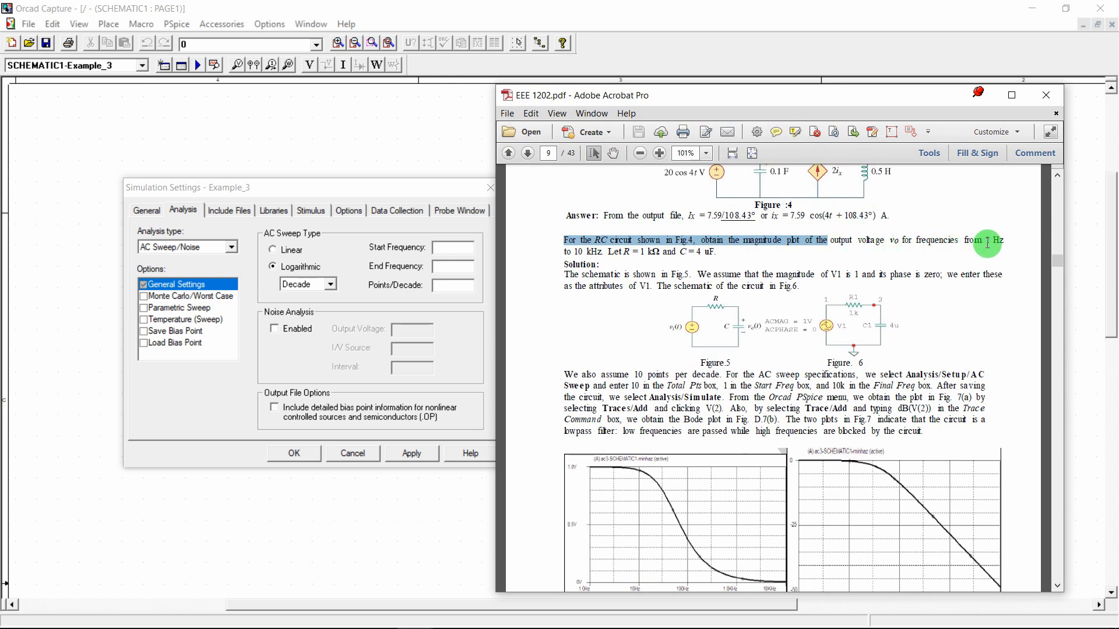
drag(985, 240, 620, 255)
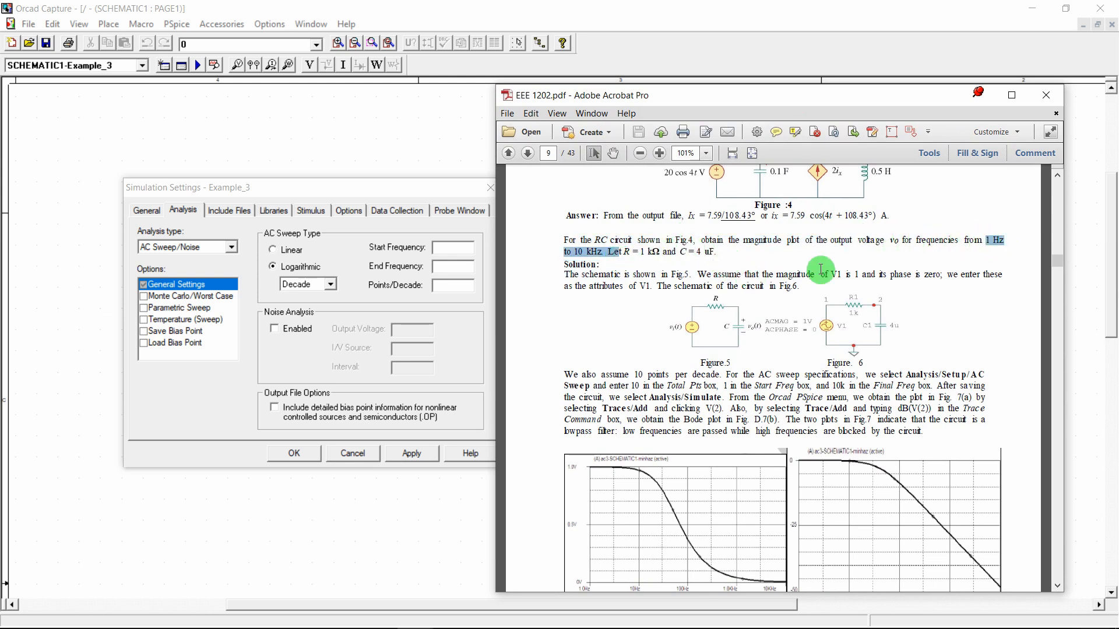
Enter start frequency 1 and end frequency 10k for the sweep
click(446, 248)
text(1)
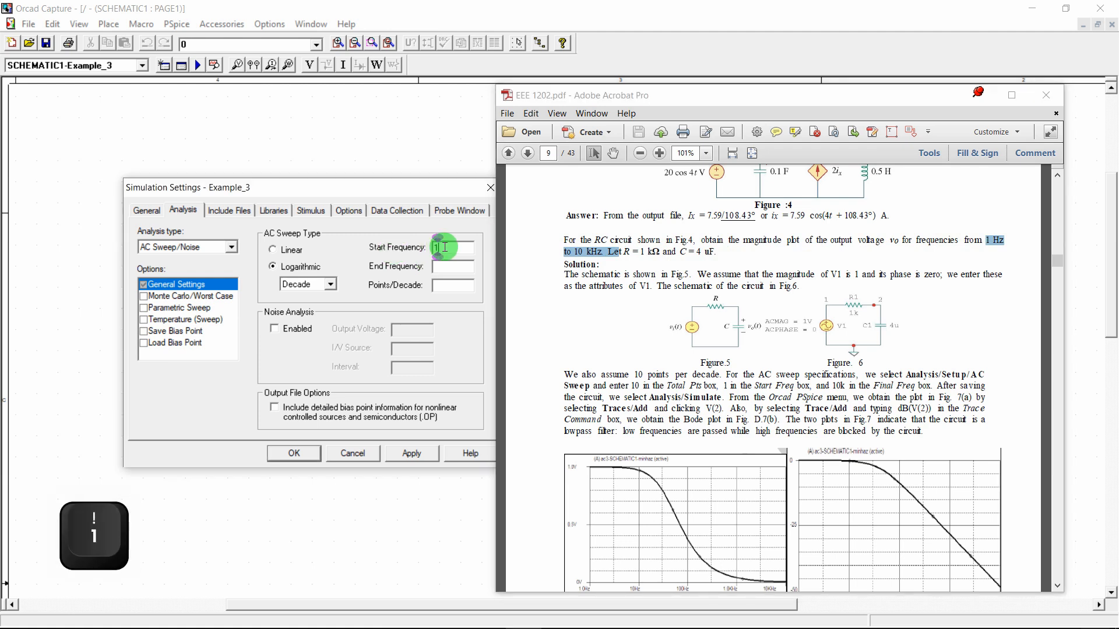
click(446, 265)
text(10k)
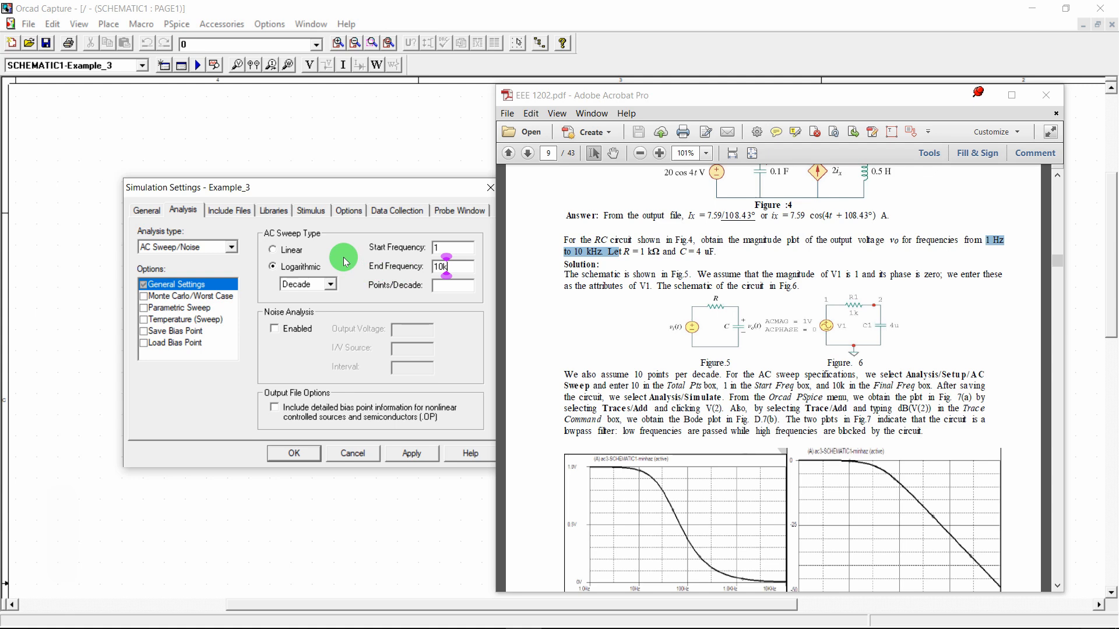
click(989, 103)
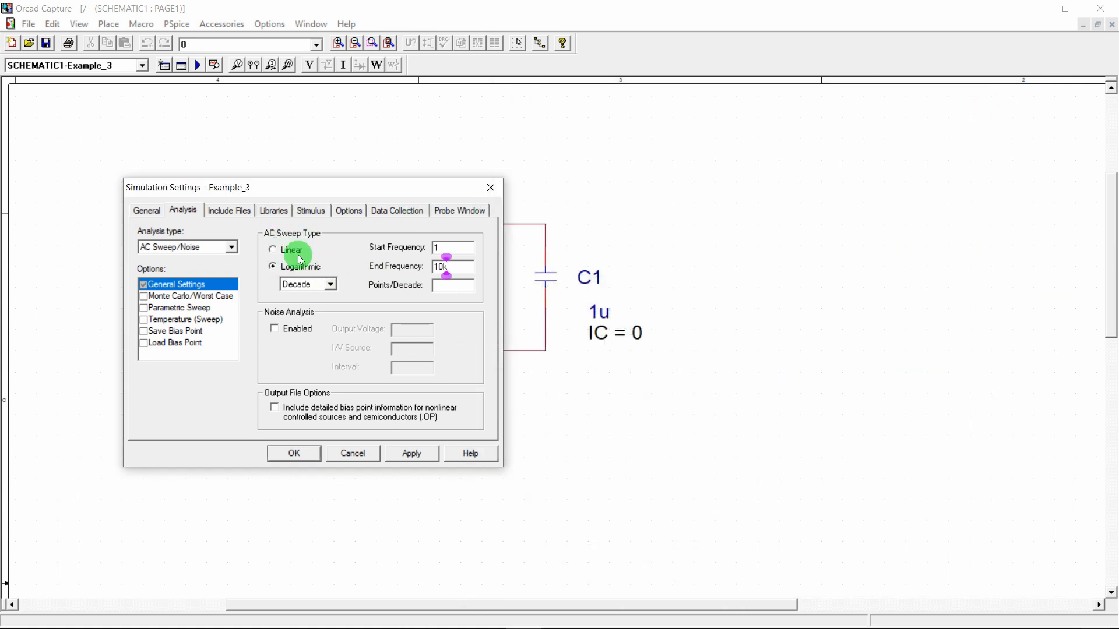
Keep the sweep logarithmic by decade and set 5 points per decade
click(290, 250)
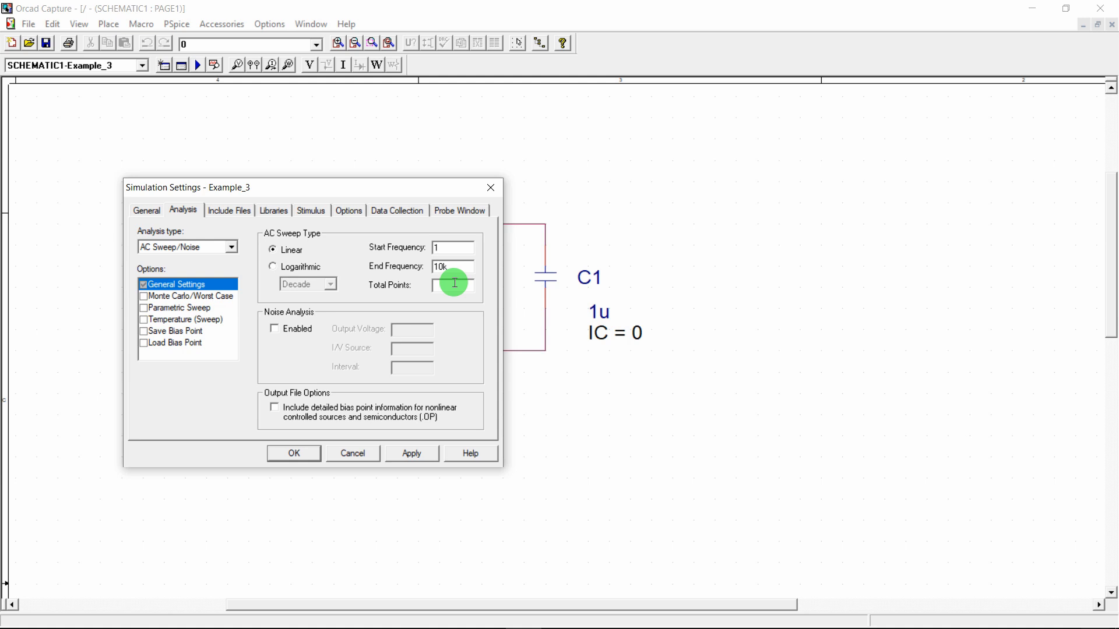
click(320, 272)
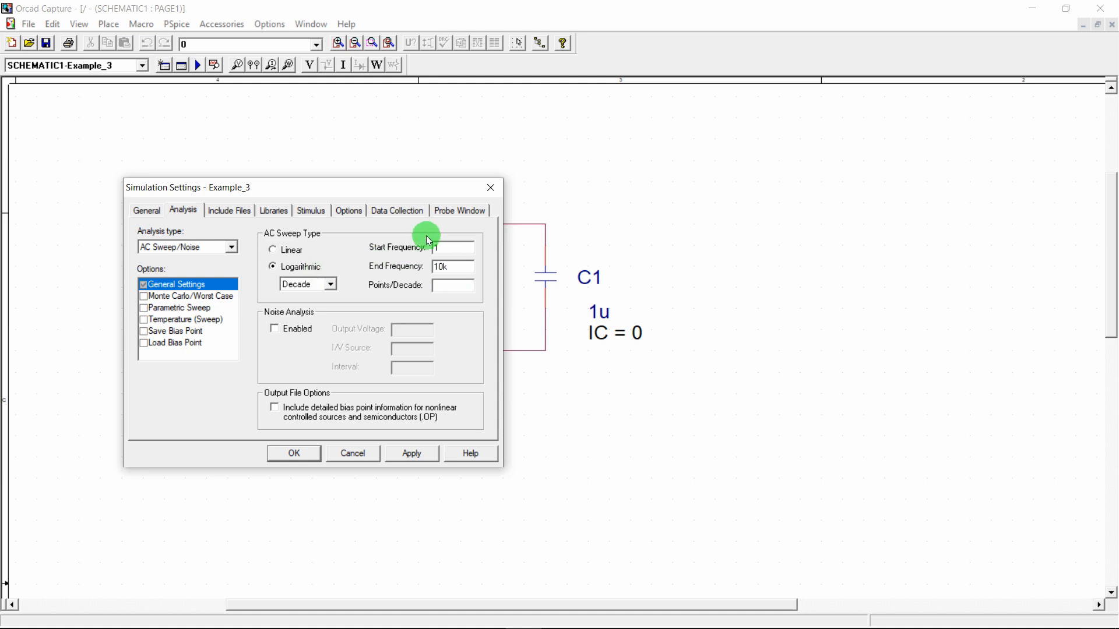
click(332, 284)
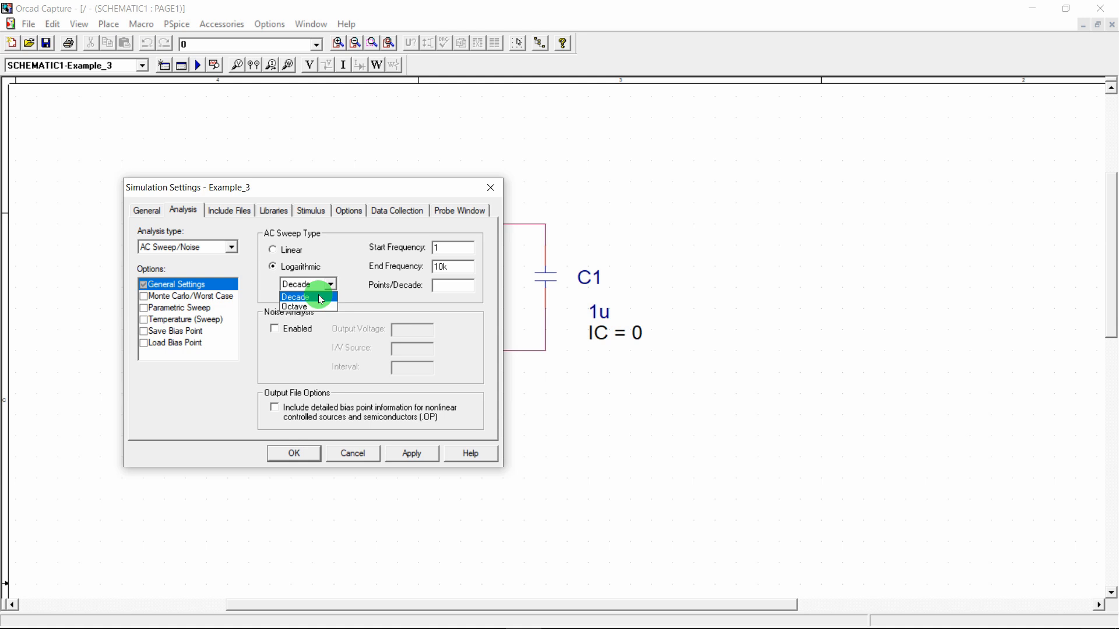
click(296, 307)
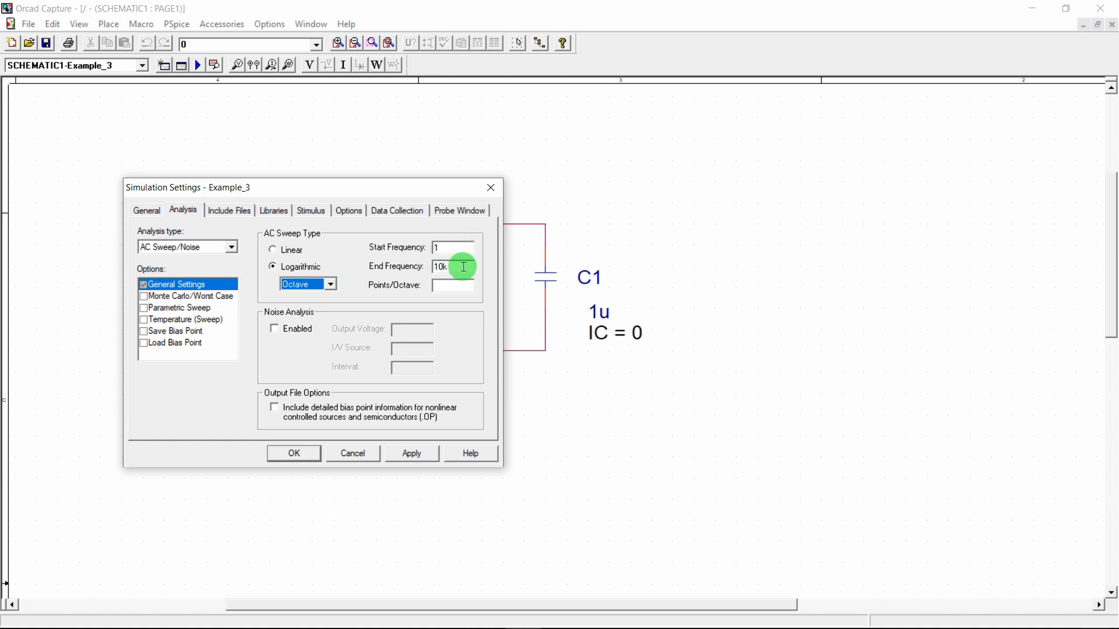
click(330, 284)
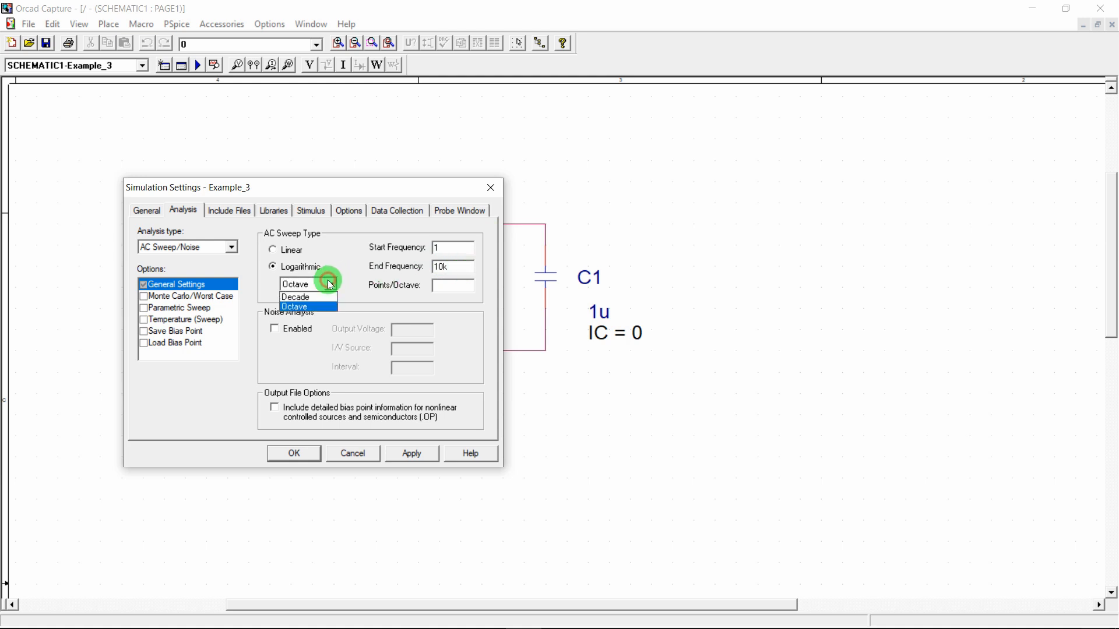
click(316, 298)
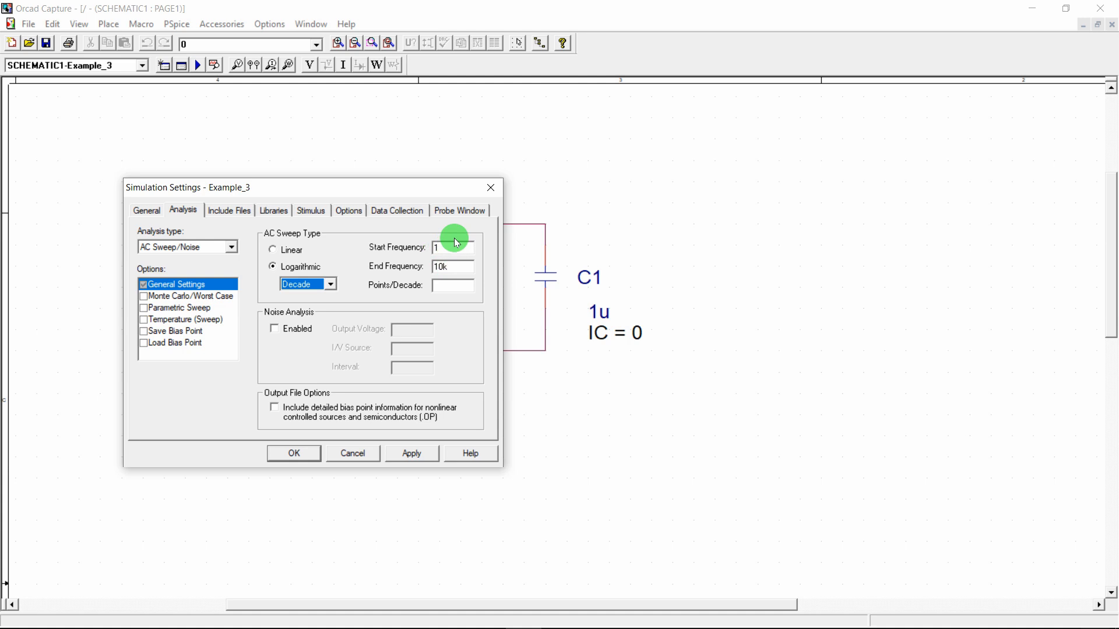
click(454, 287)
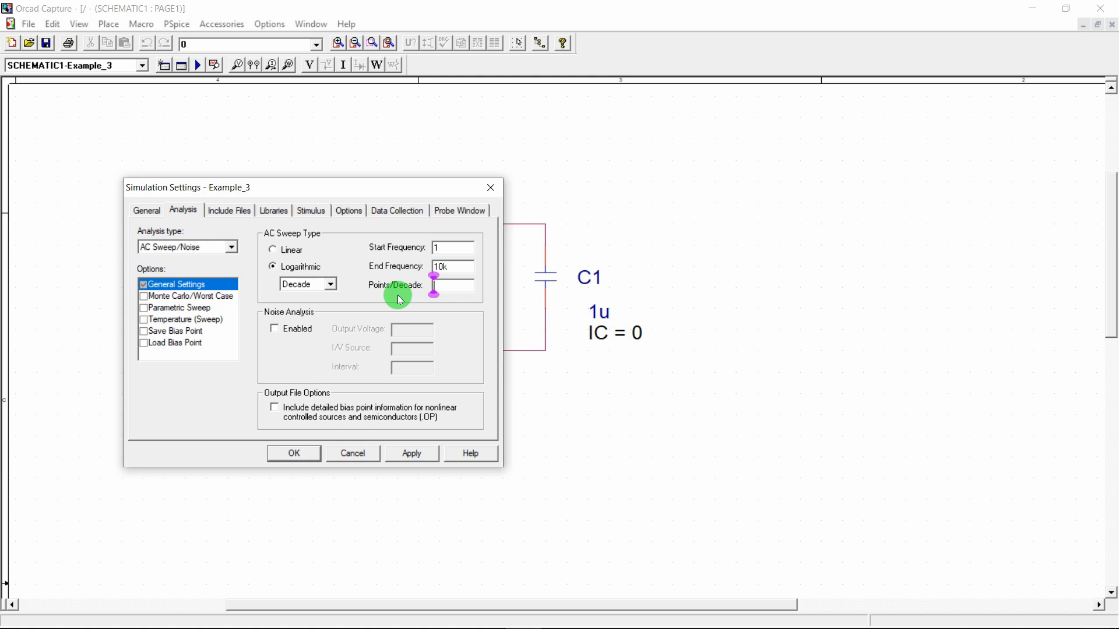
text(5)
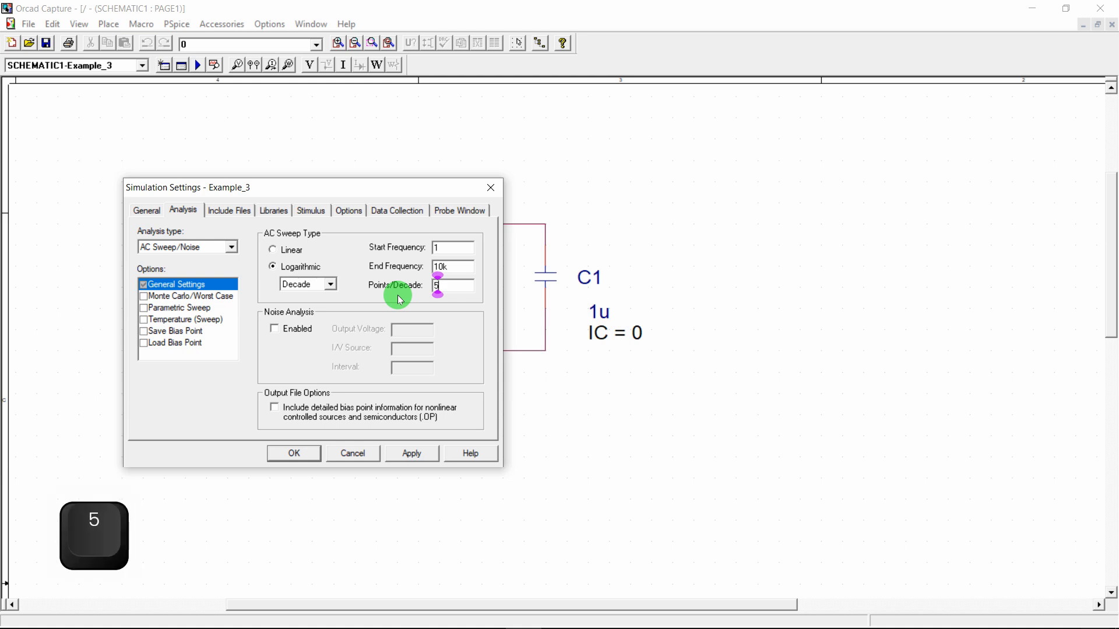
Save the AC sweep settings, check the output-plot wording in the PDF, then minimize it
click(294, 454)
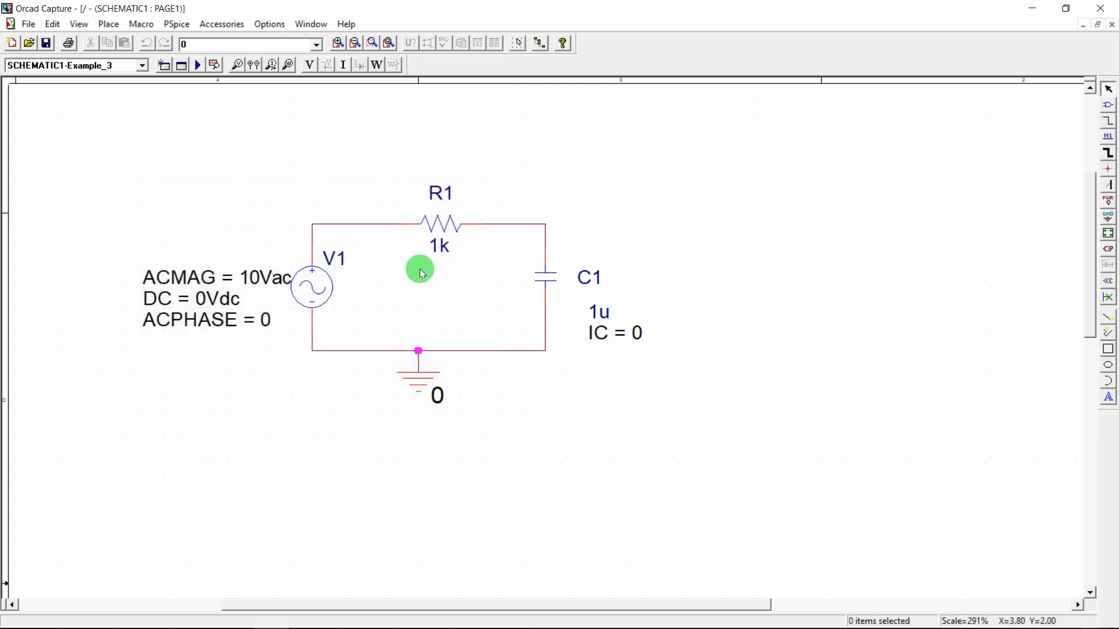
mouse_move(413, 618)
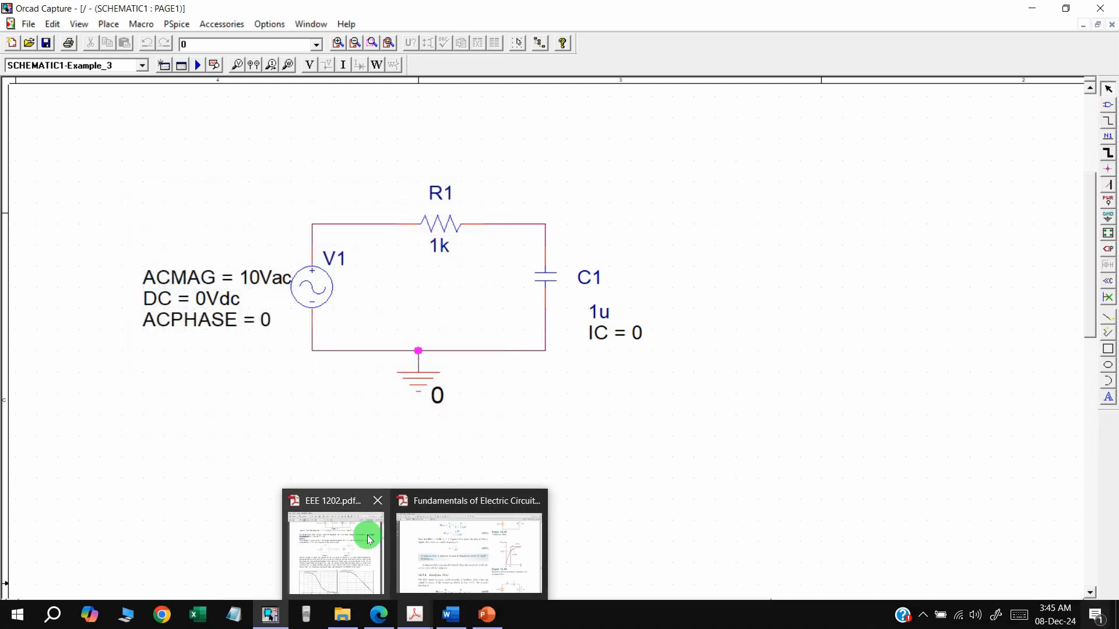
click(368, 539)
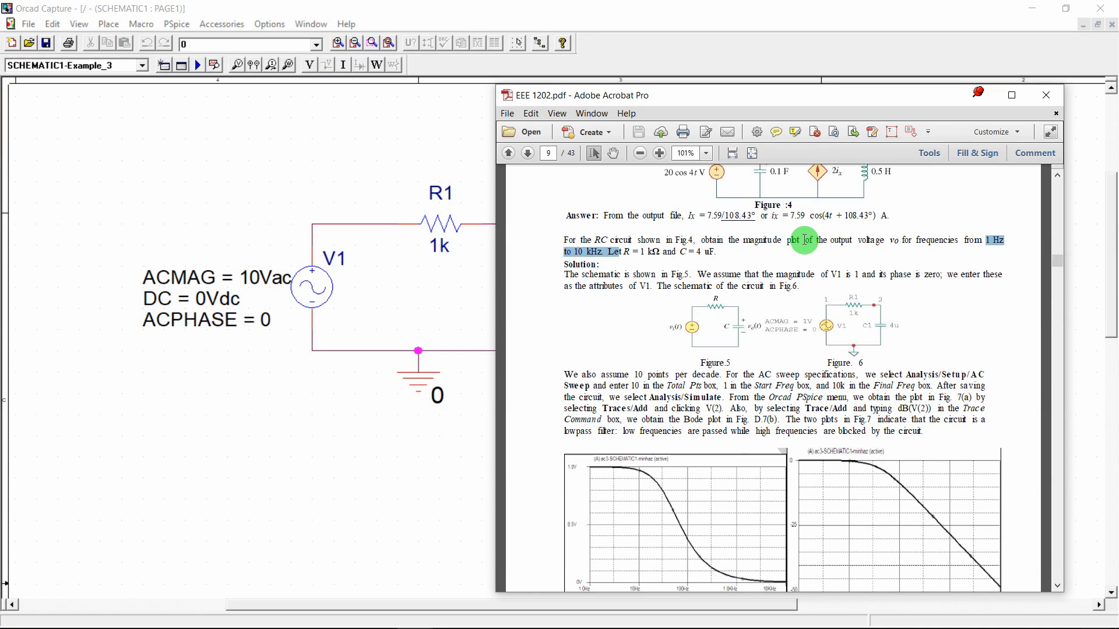
drag(787, 241, 897, 235)
click(401, 268)
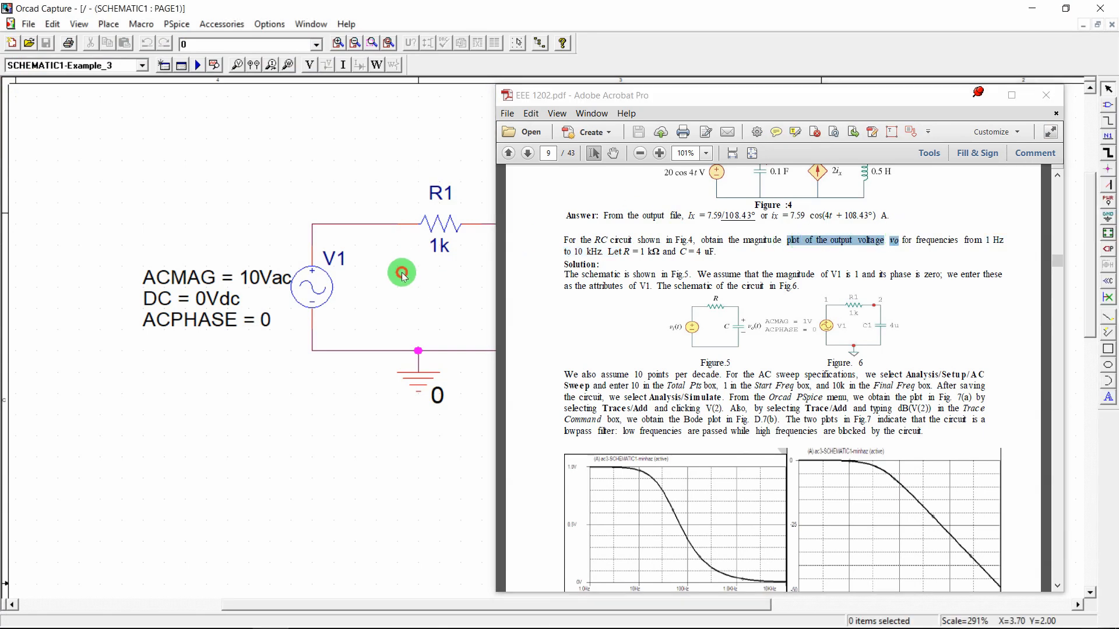
click(979, 95)
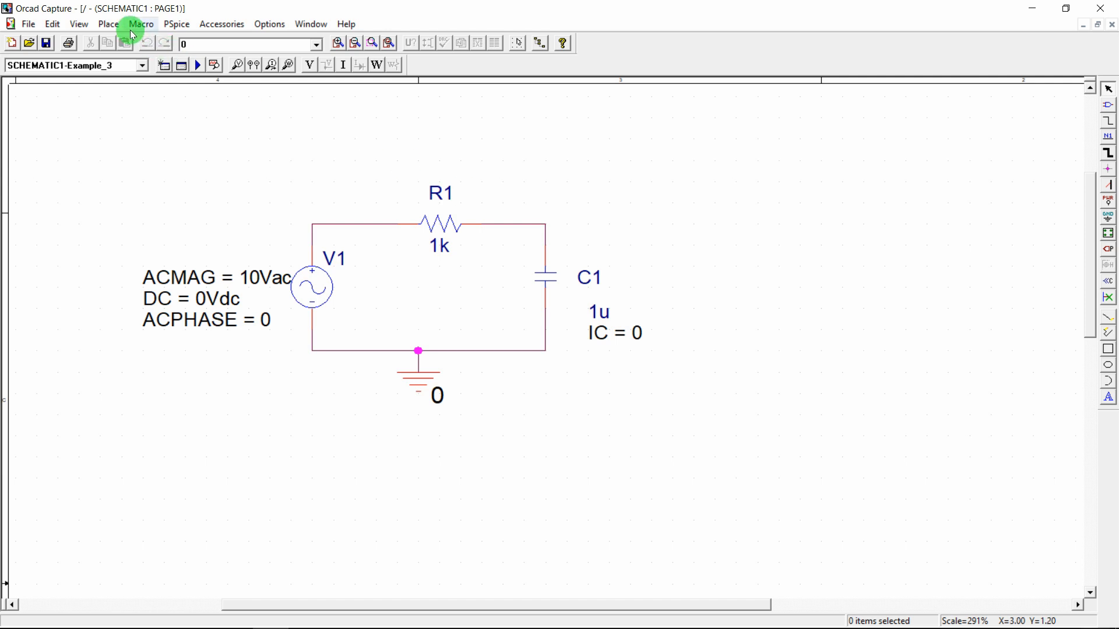
Place a voltage marker on the R1–C1 node and run the PSpice AC sweep
click(239, 65)
click(544, 224)
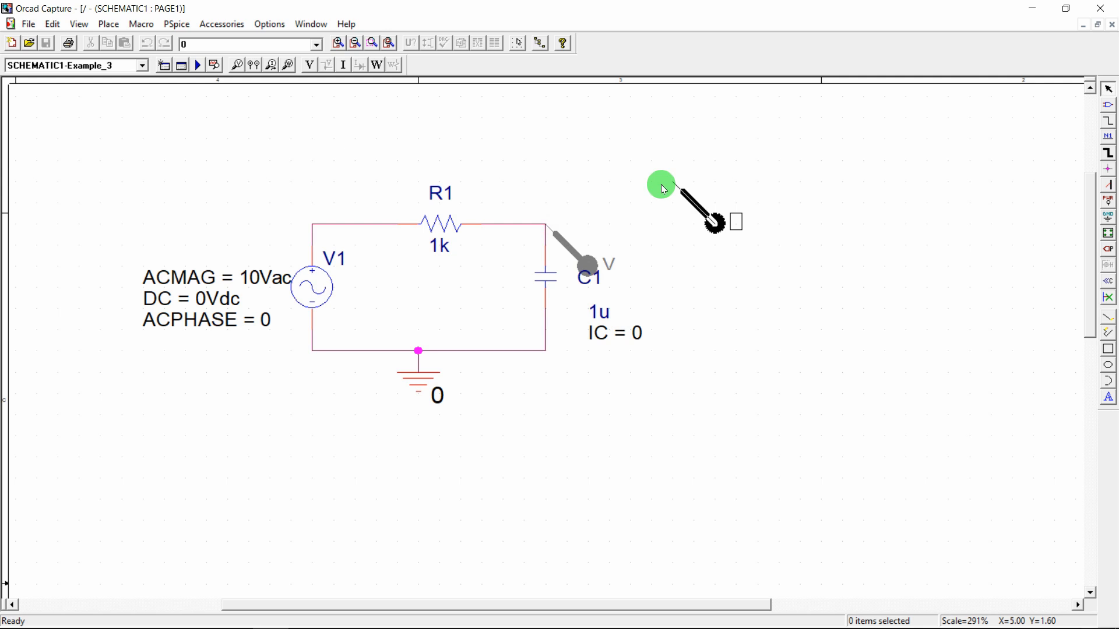
key(Escape)
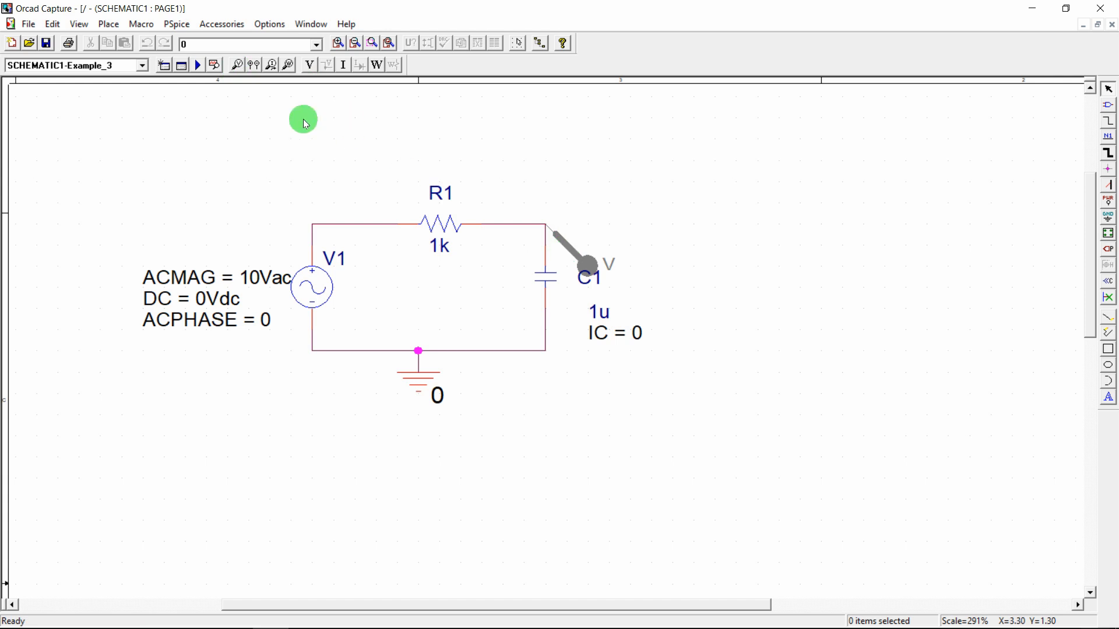
click(197, 65)
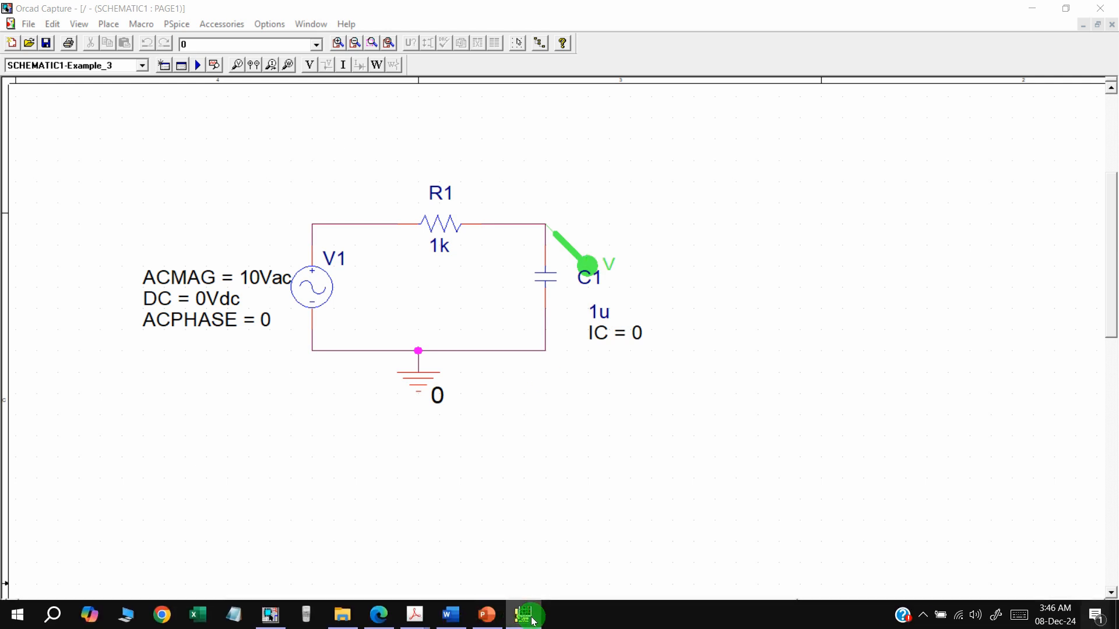
Give the V(R1:2) trace a thicker line width
mouse_move(522, 614)
click(538, 552)
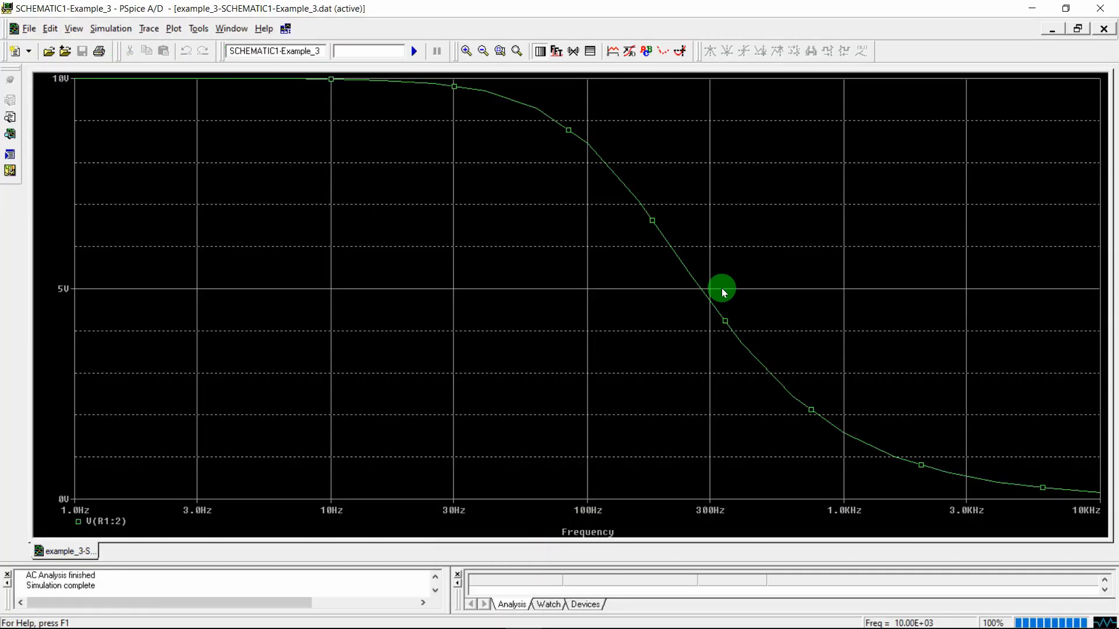
right_click(675, 257)
click(641, 257)
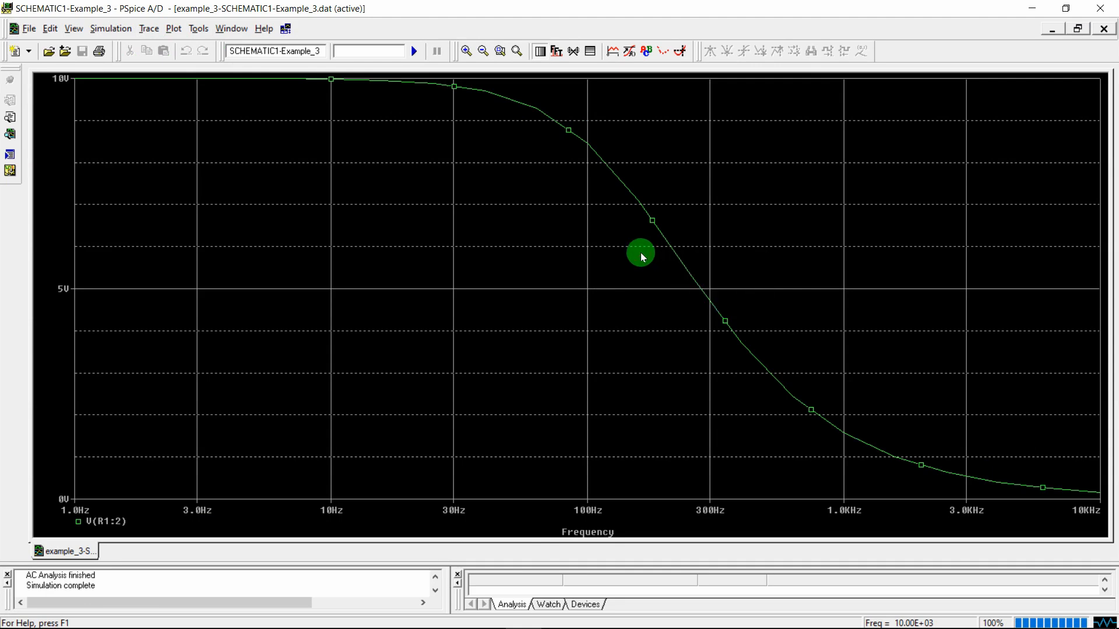
right_click(625, 185)
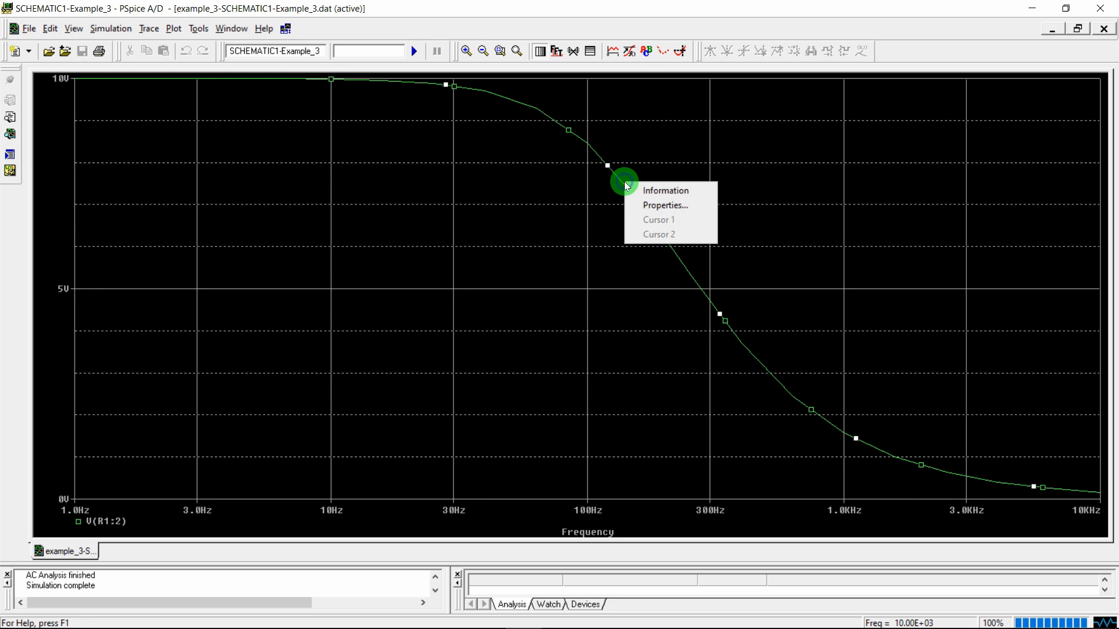
click(642, 205)
click(115, 127)
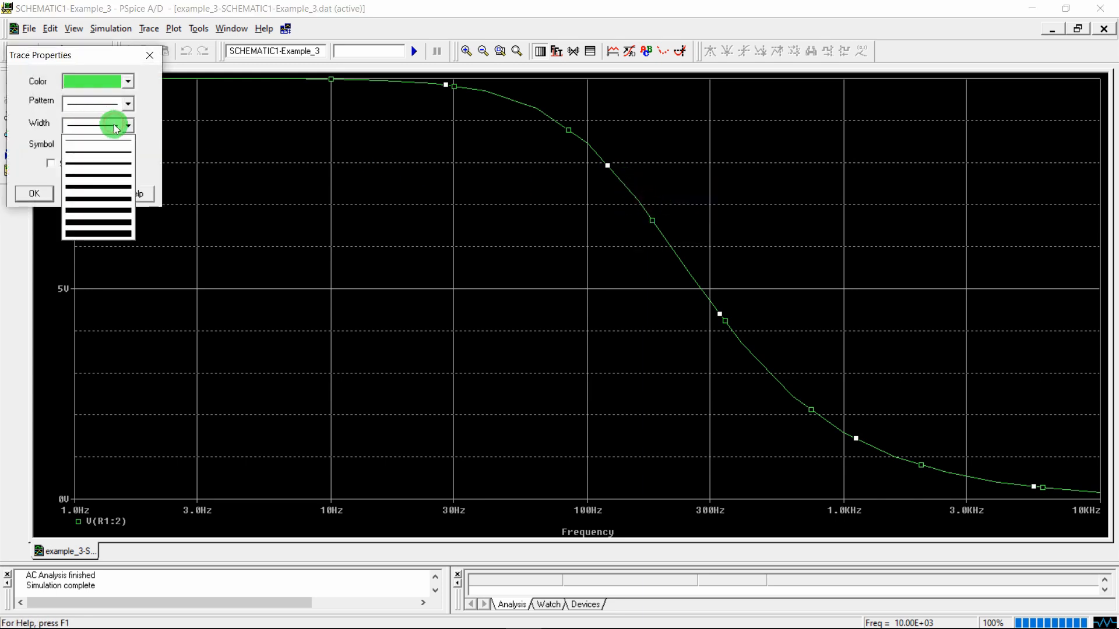
click(108, 176)
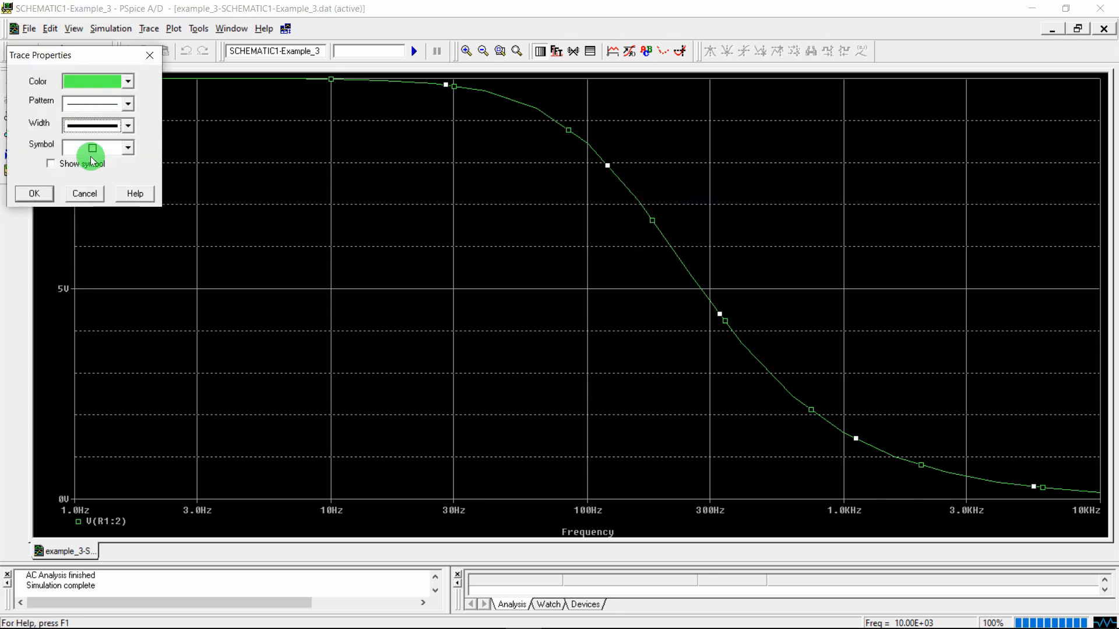
click(35, 194)
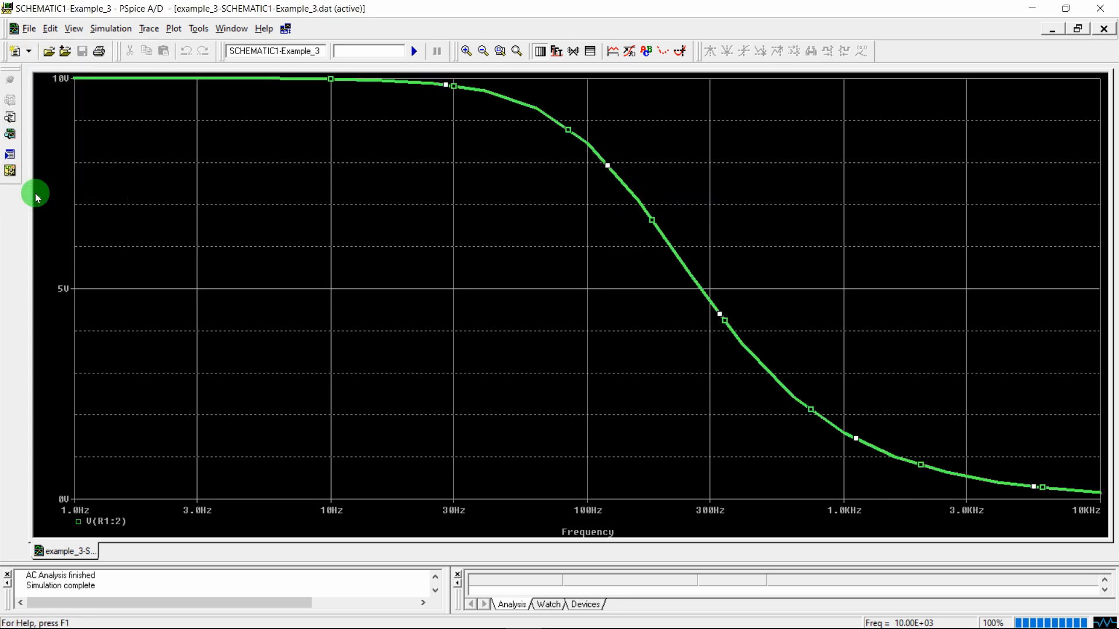
Set the X and Y major and minor grids to None
double_click(52, 157)
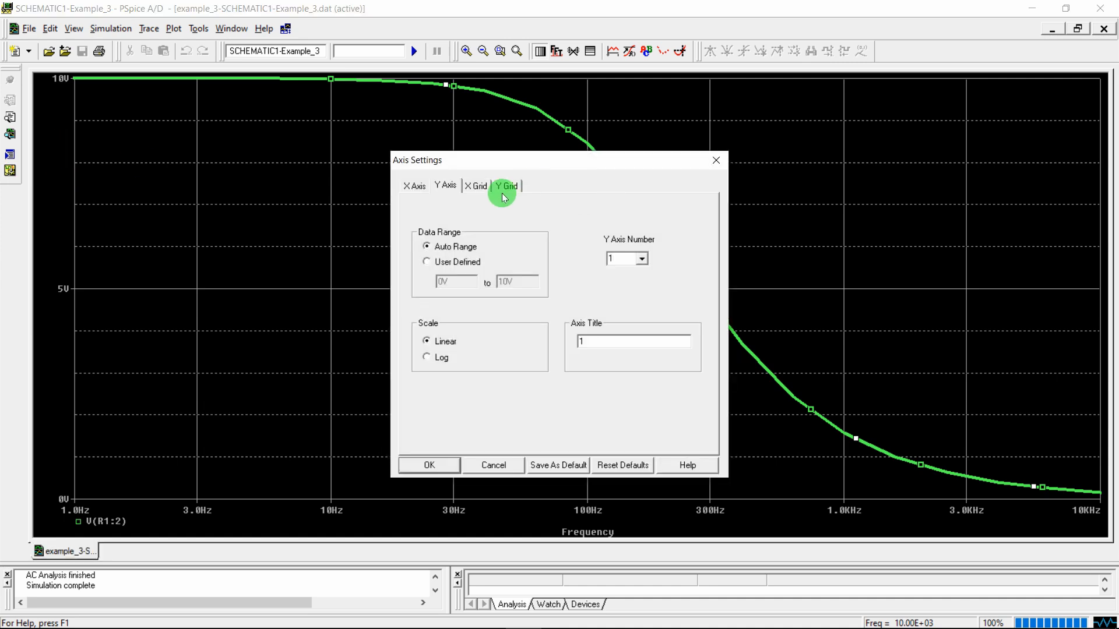
click(480, 188)
click(441, 359)
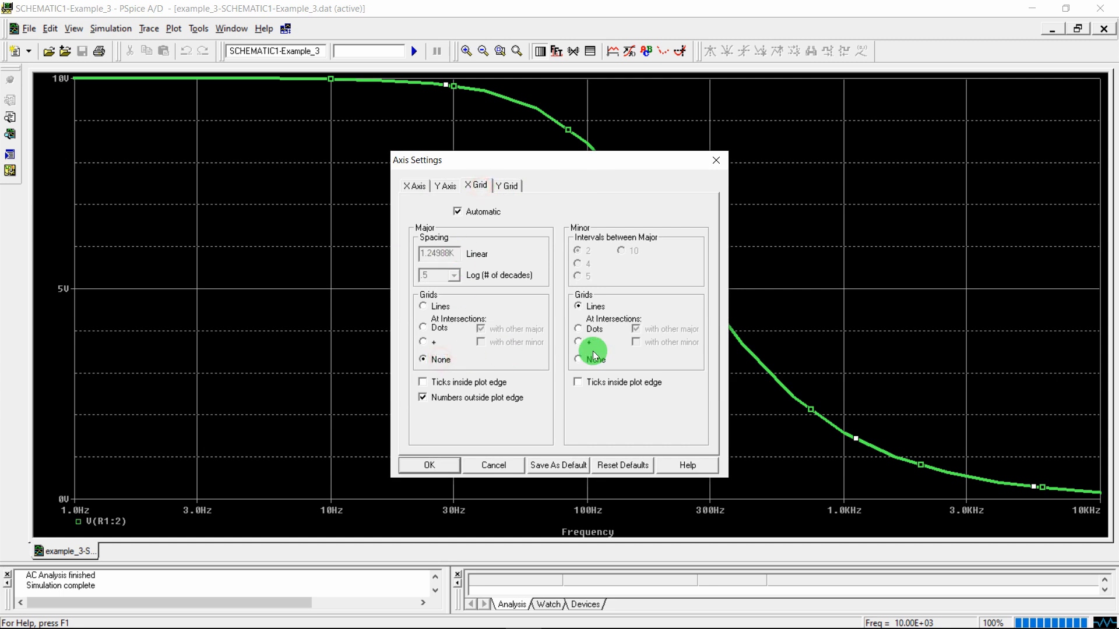
click(596, 359)
click(507, 186)
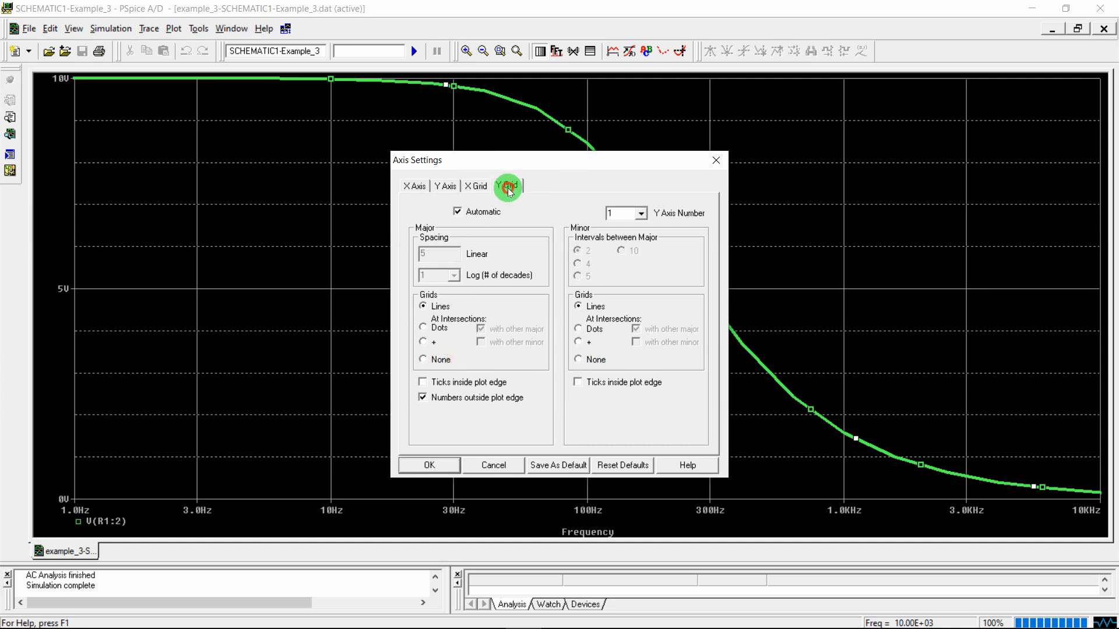
click(441, 359)
click(595, 360)
click(429, 465)
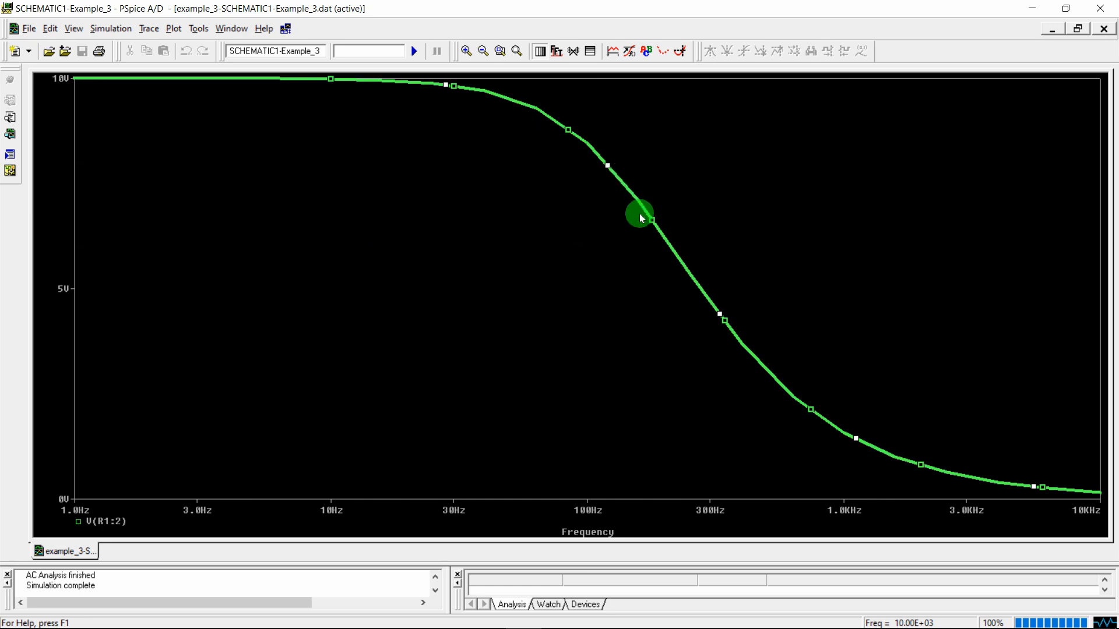
Compare against Figure 7 in EEE 1202.pdf, then hide Acrobat and close PSpice
mouse_move(414, 614)
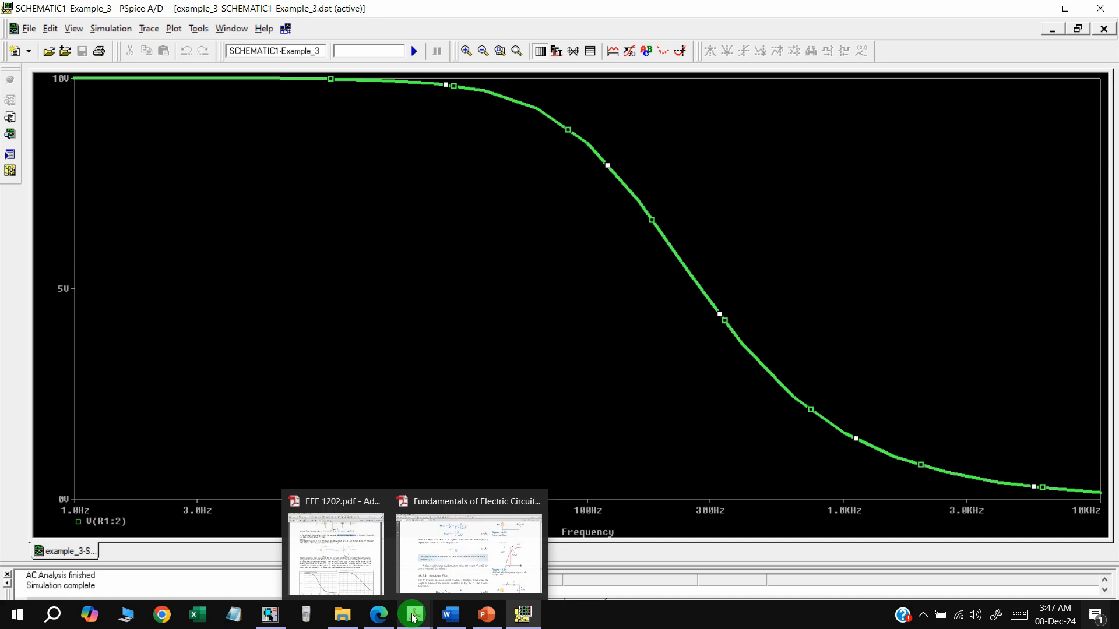
click(349, 530)
click(1021, 93)
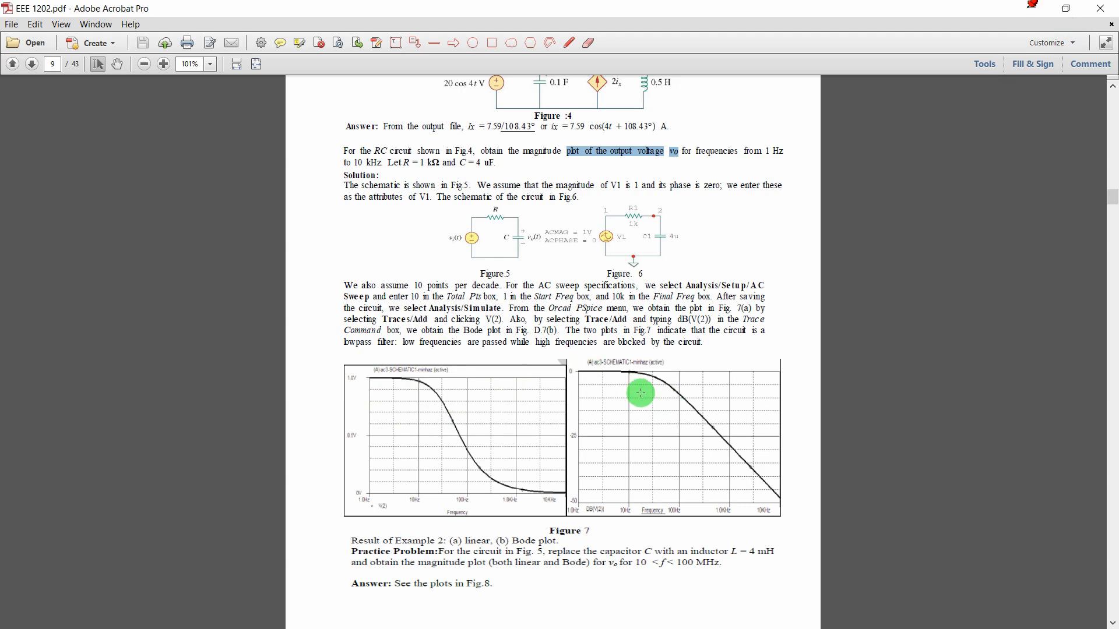
ctrl+scroll(653, 397, up, 2)
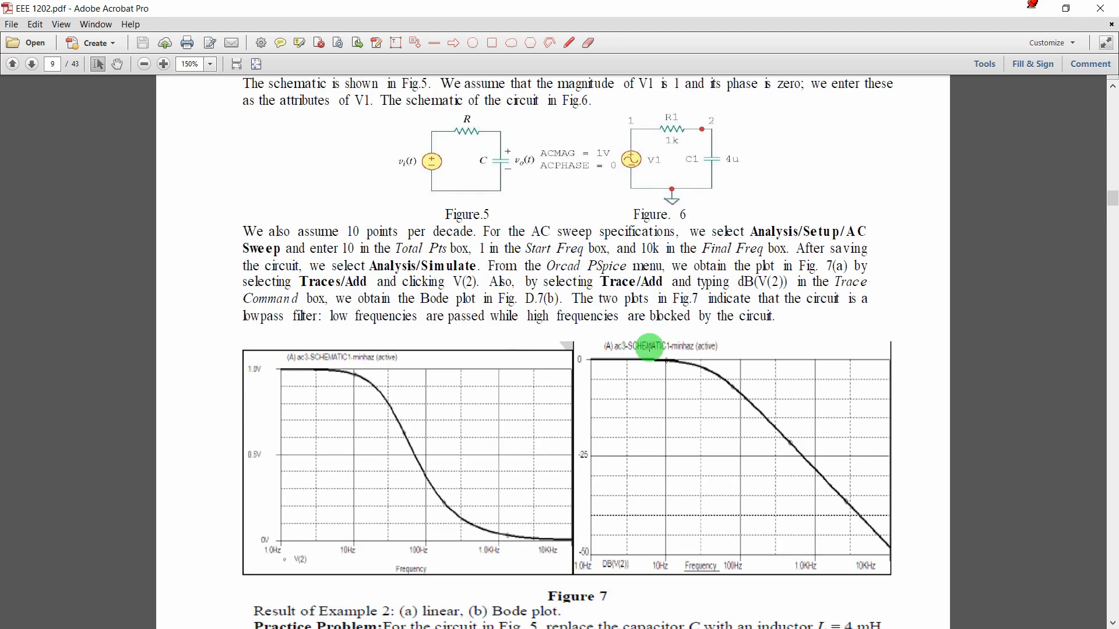
click(1033, 8)
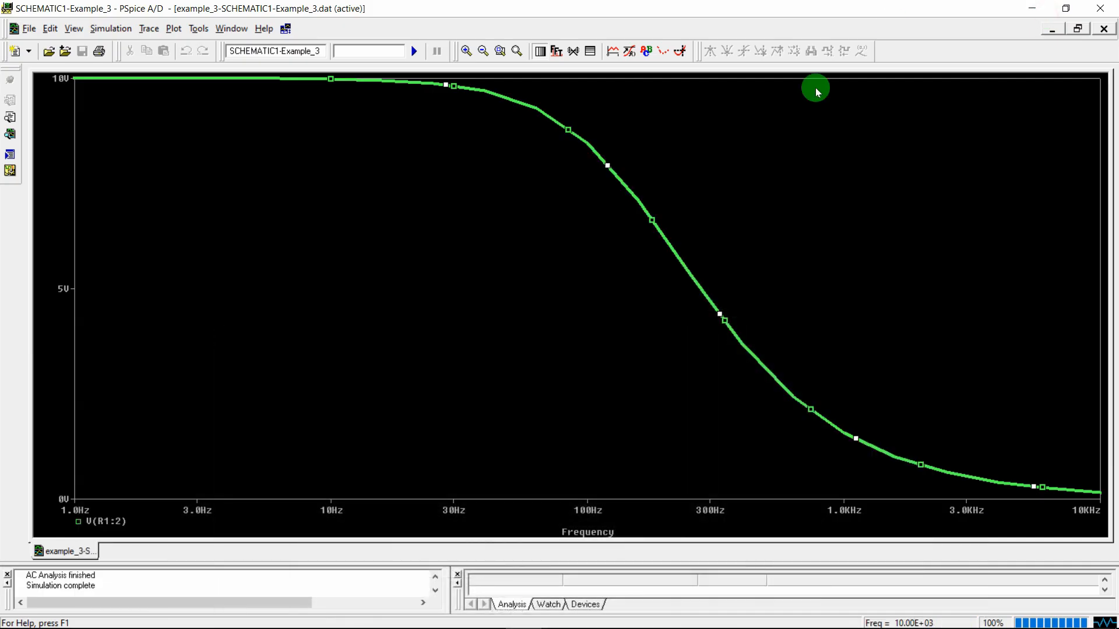
click(1100, 8)
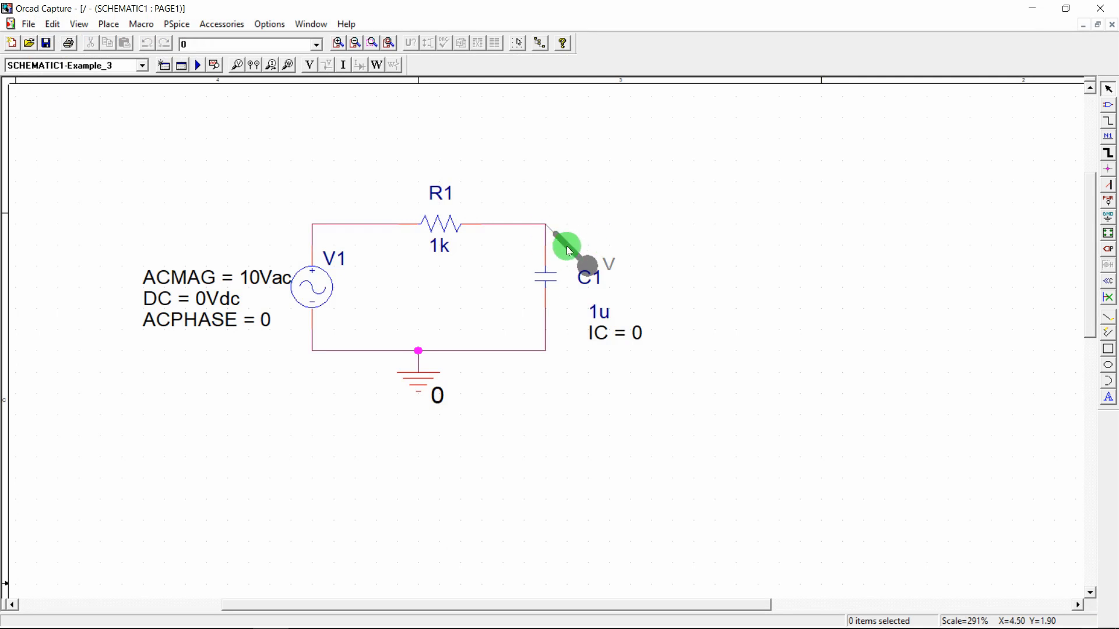
Delete the voltage marker on C1, rerun PSpice, and bring up the empty PSpice A/D plot
key(Delete)
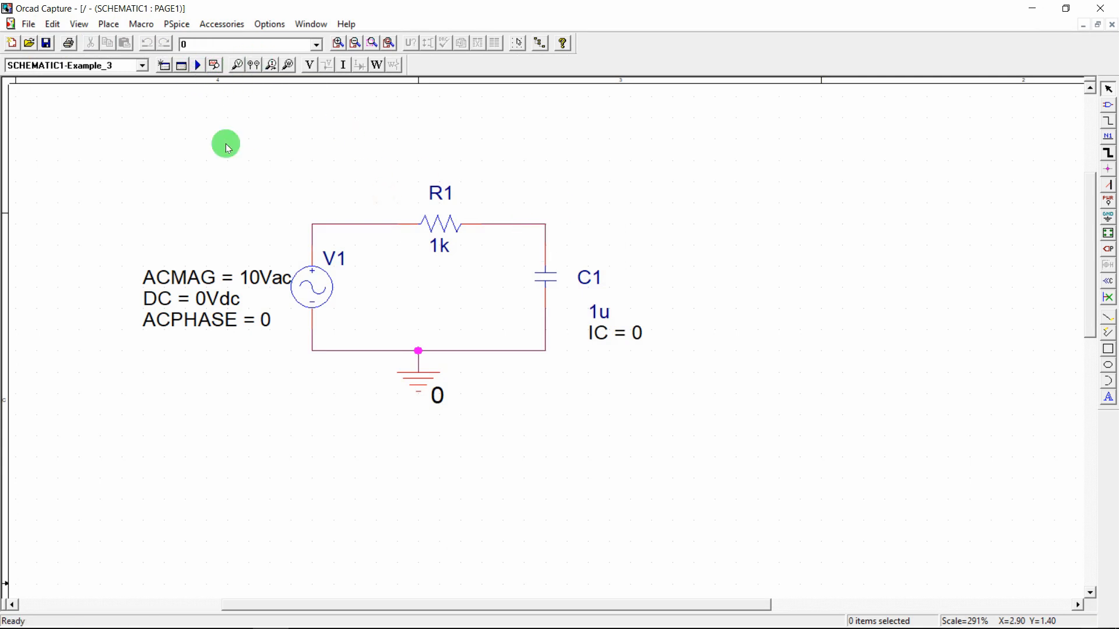
click(198, 67)
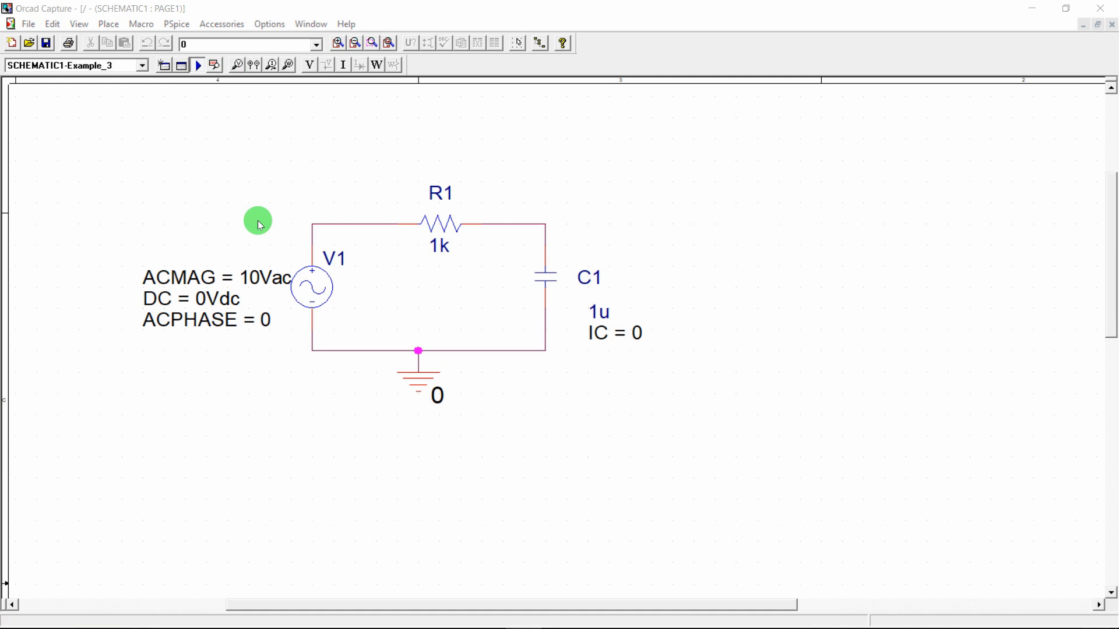
mouse_move(523, 614)
click(530, 522)
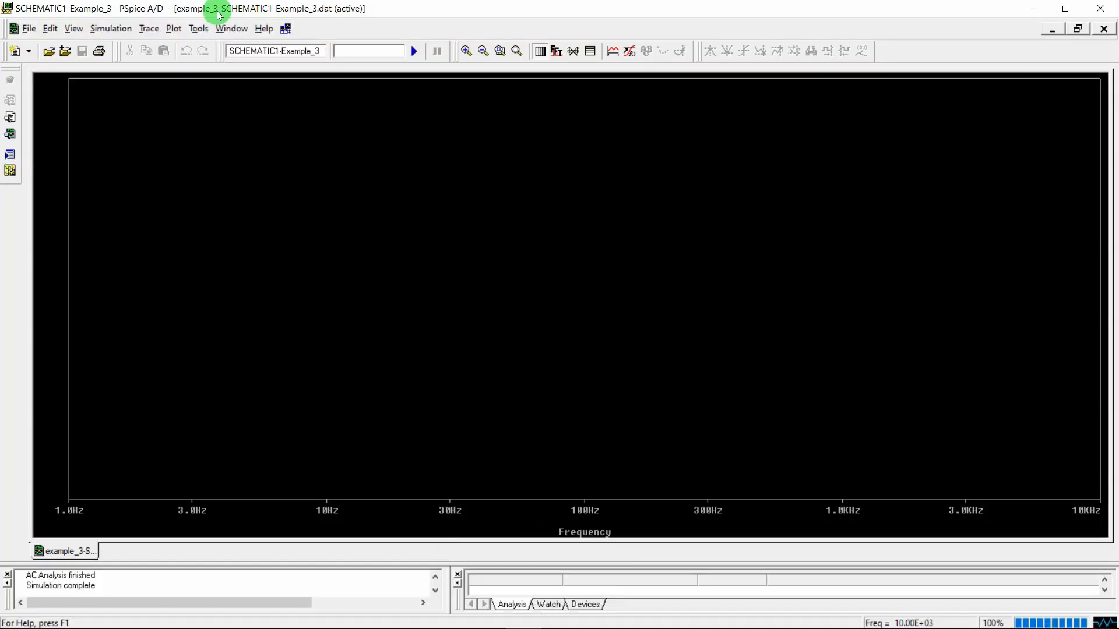
Add the V(C1:1) trace, showing the 10V-to-0V roll-off across 1Hz–10kHz
click(149, 28)
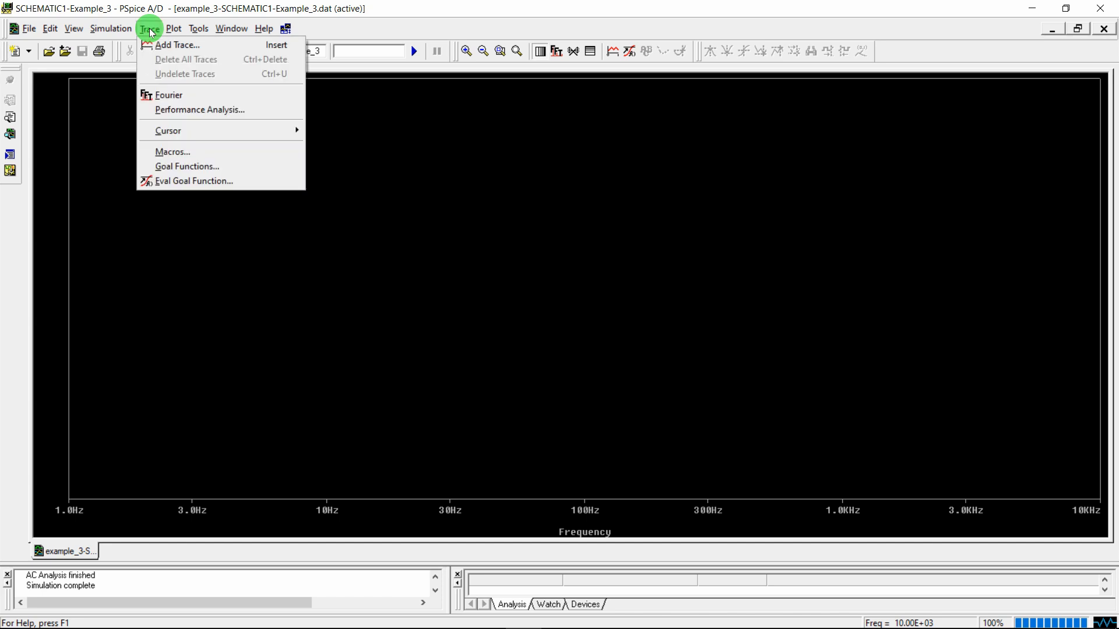
click(160, 46)
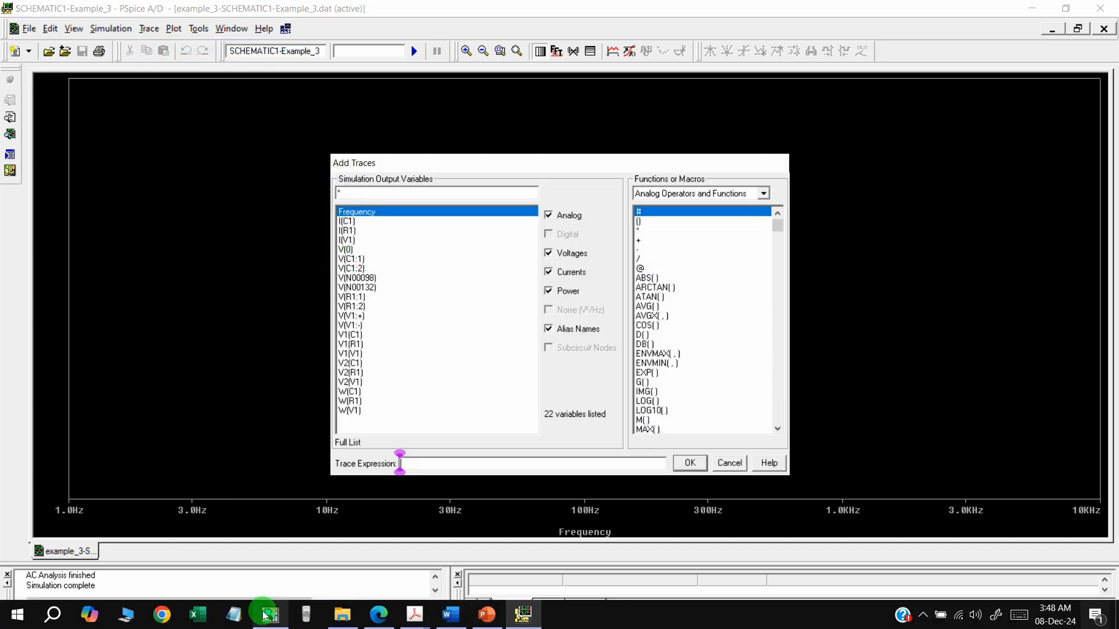
mouse_move(270, 615)
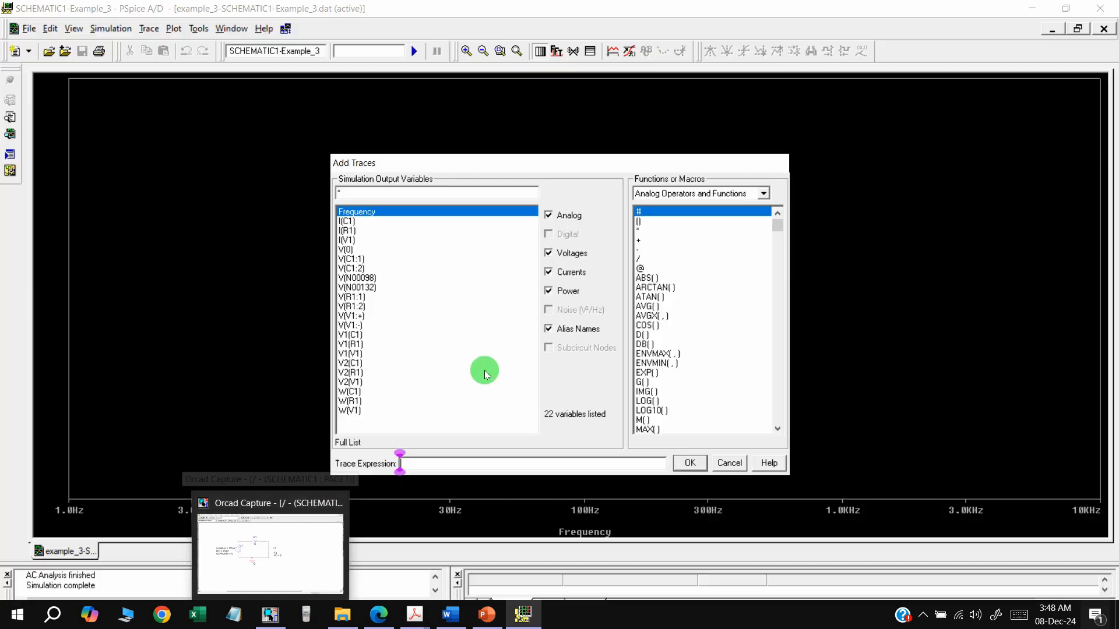
click(276, 557)
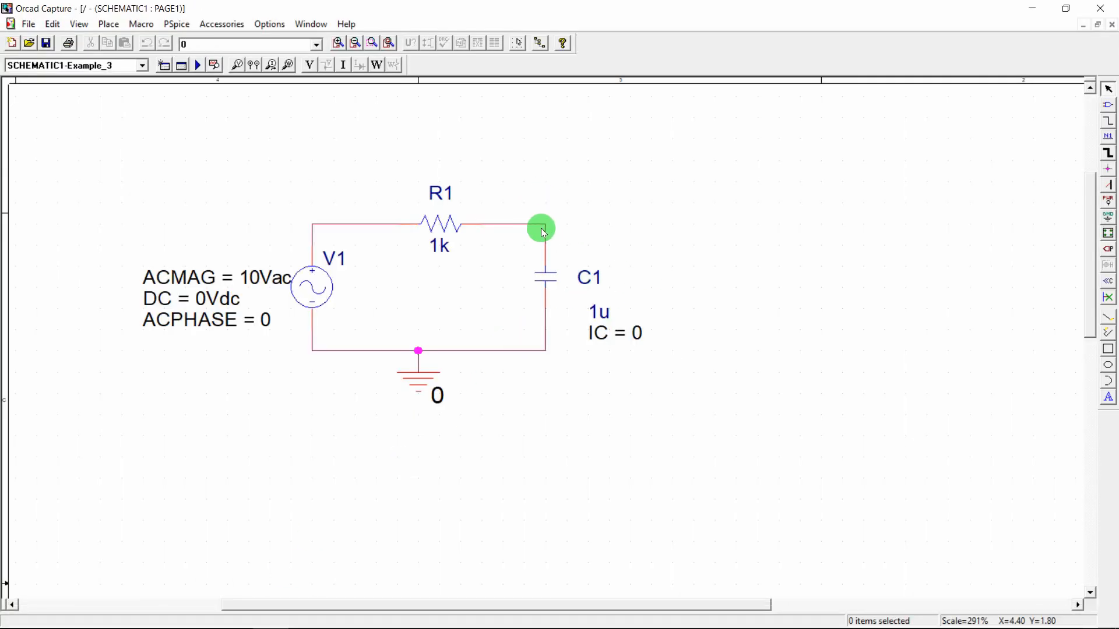
click(522, 614)
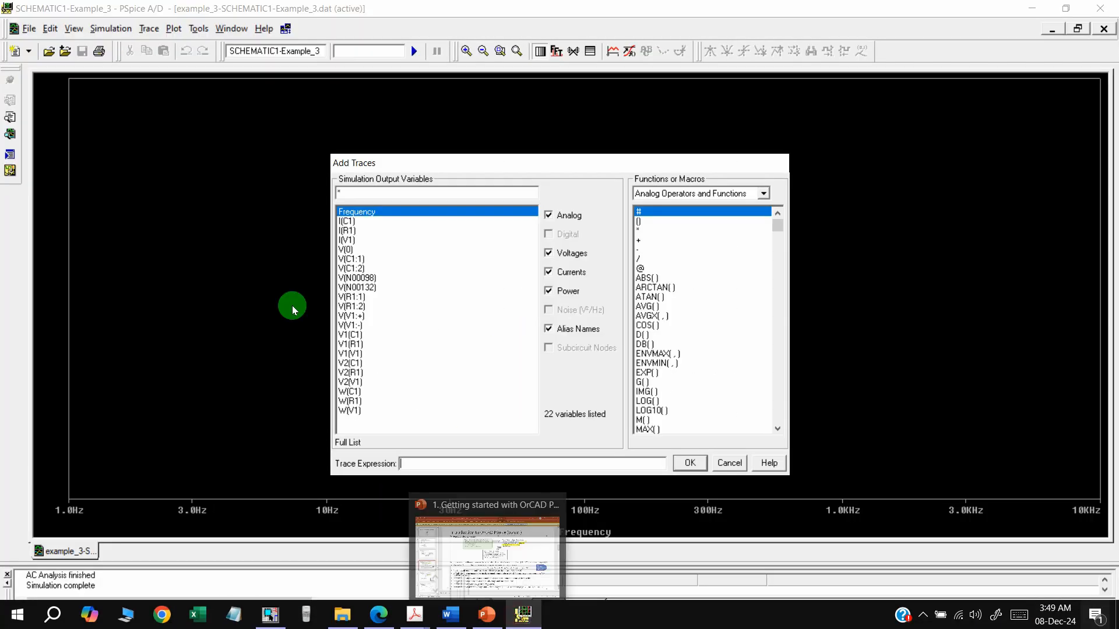
click(356, 259)
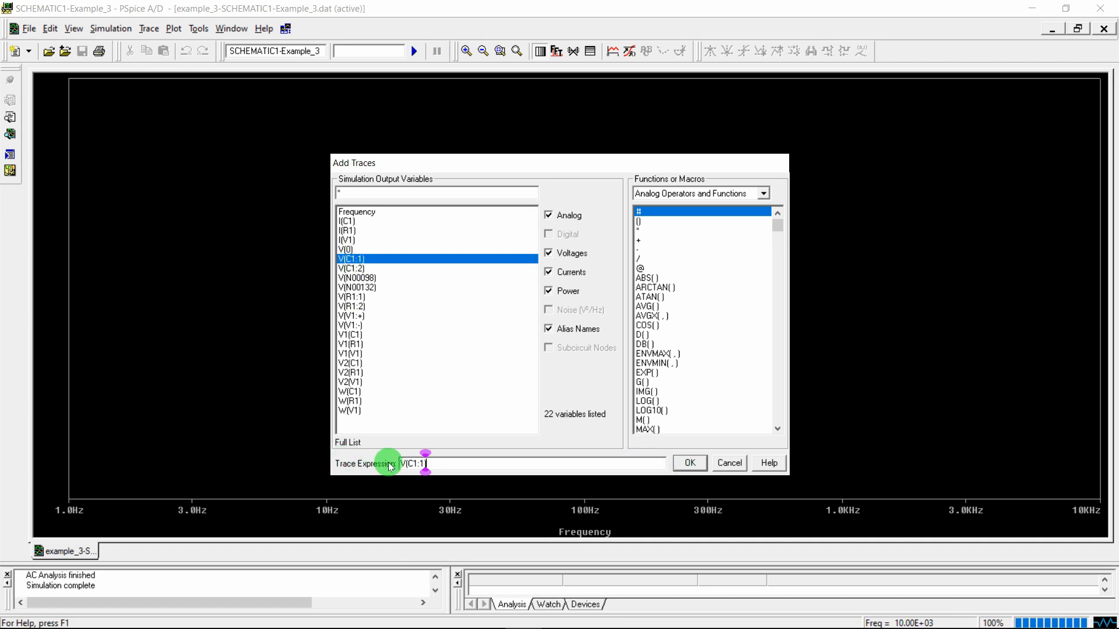
drag(438, 463, 371, 467)
click(460, 461)
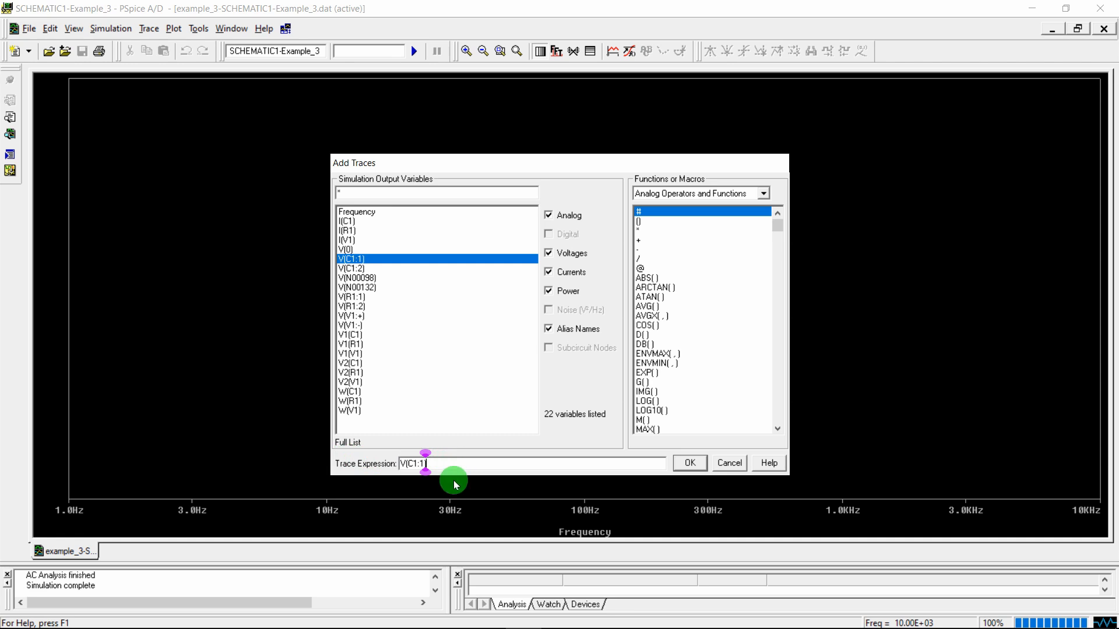
drag(454, 466, 367, 466)
click(457, 465)
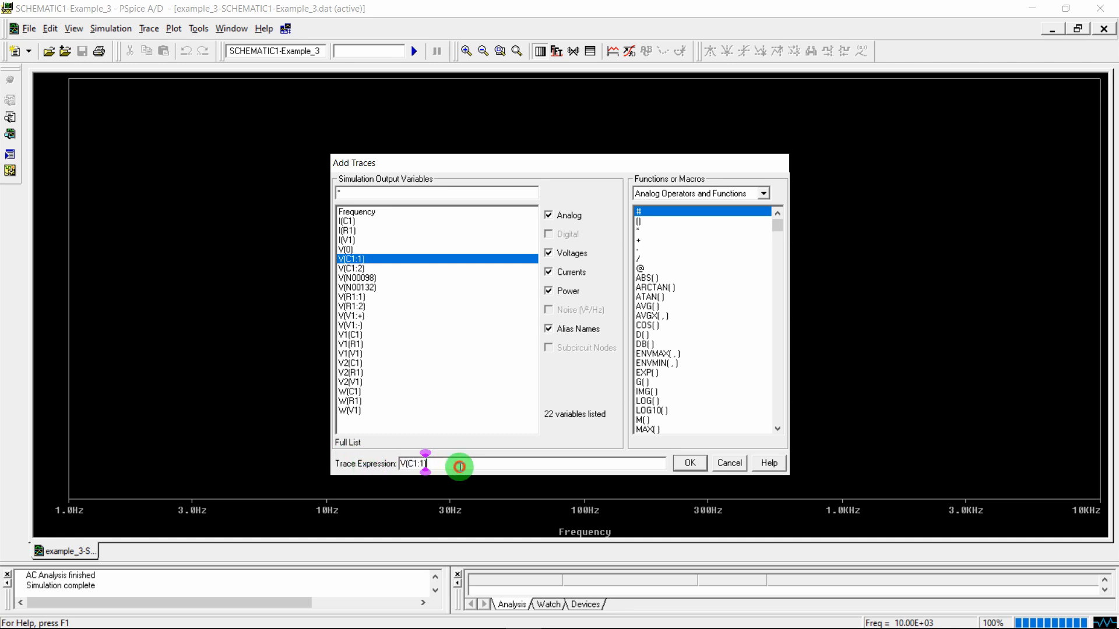
click(691, 463)
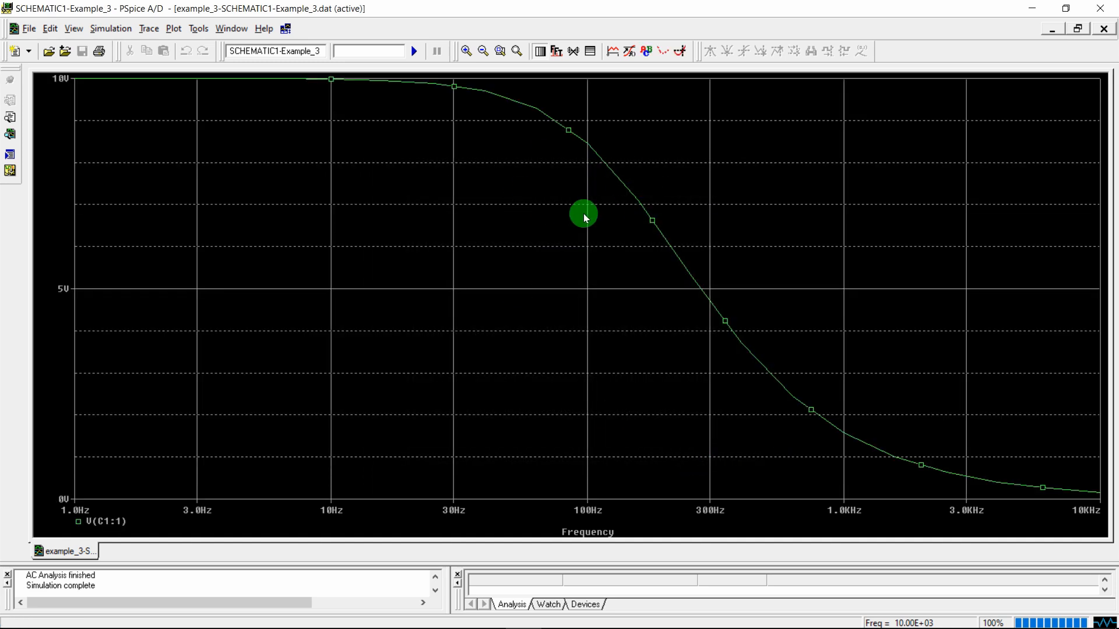
Give the V(C1:1) curve a thicker line width in its trace properties
right_click(618, 178)
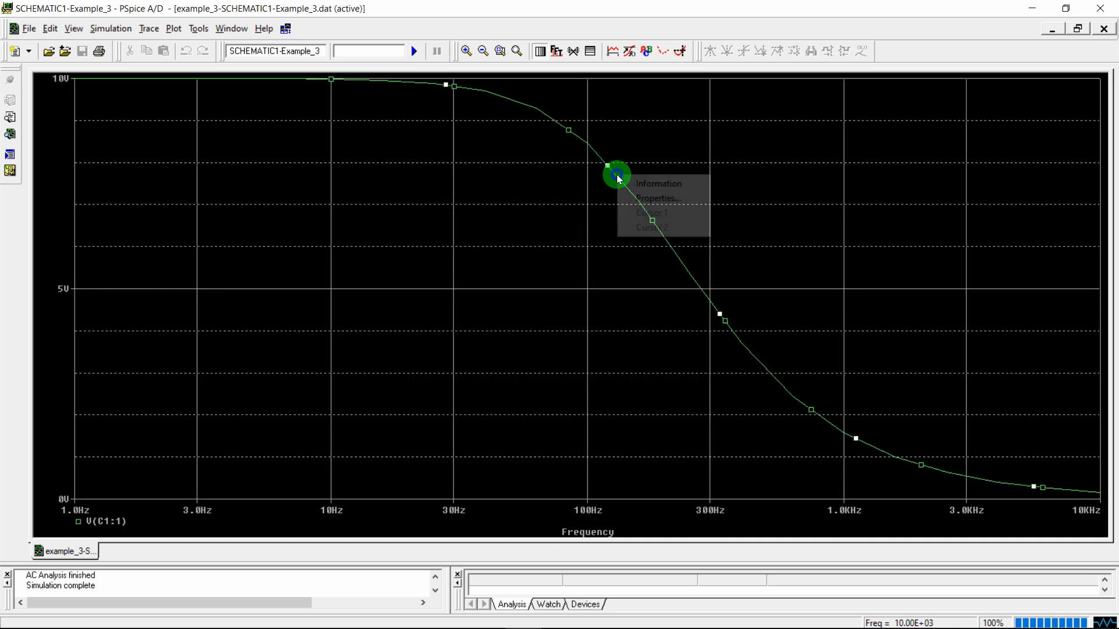
click(647, 196)
click(129, 128)
click(108, 174)
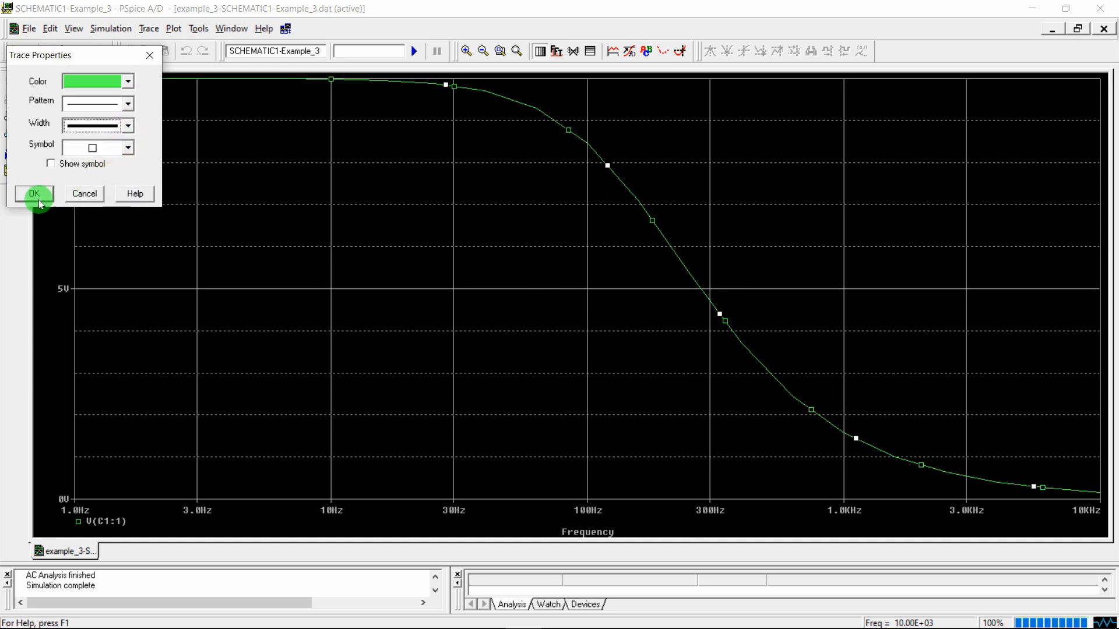
click(35, 194)
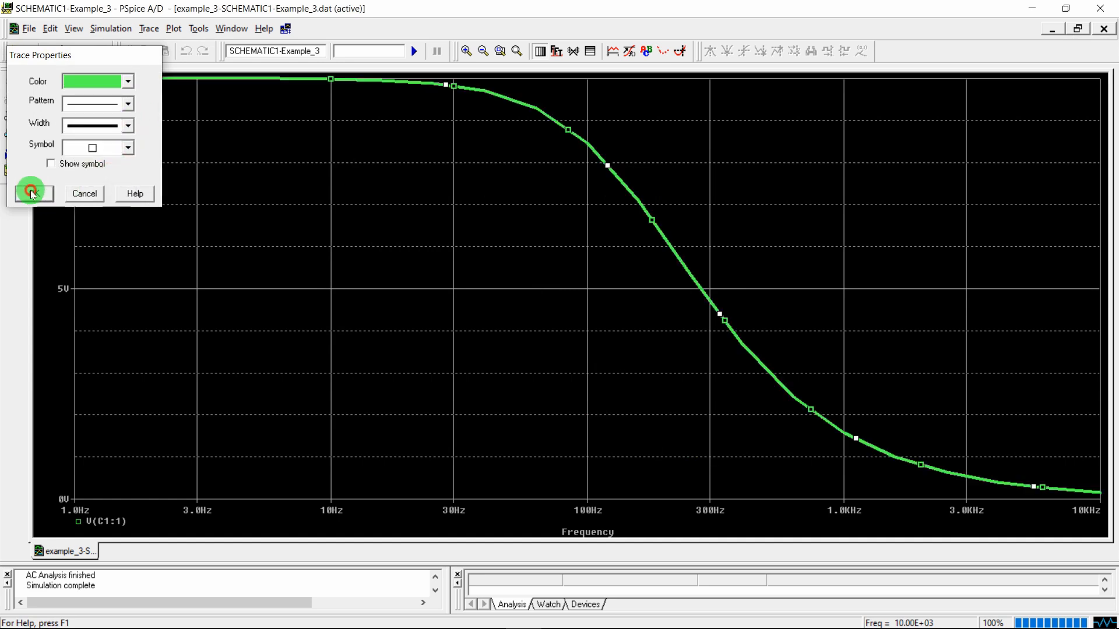
Set the X and Y major and minor grids to None, removing all grid lines
double_click(48, 218)
click(474, 190)
click(423, 360)
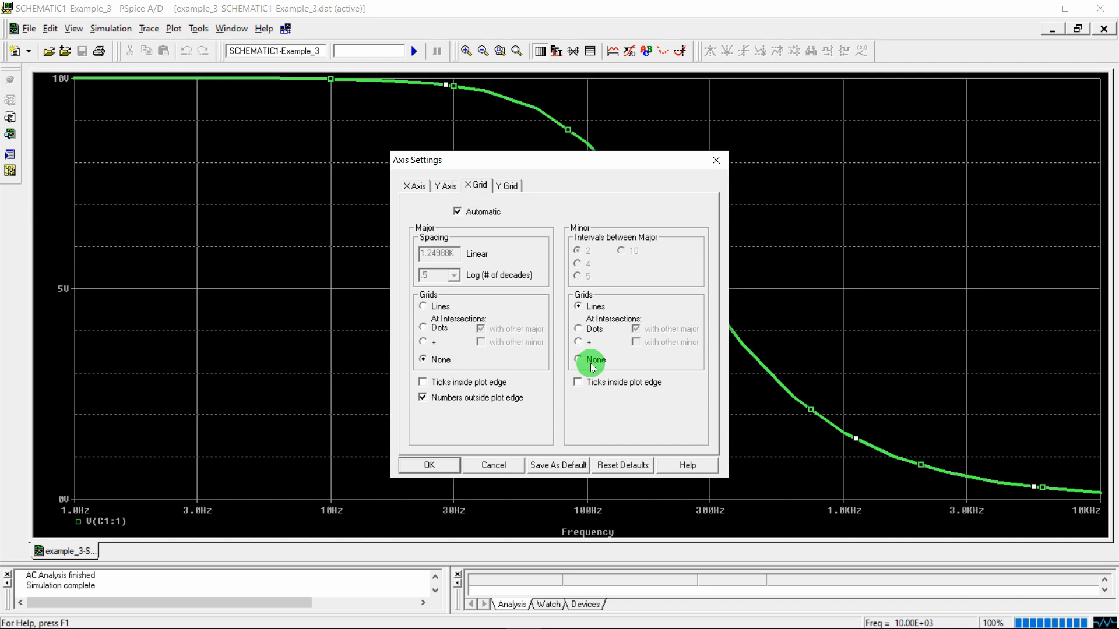
click(579, 360)
click(508, 187)
click(441, 360)
click(595, 359)
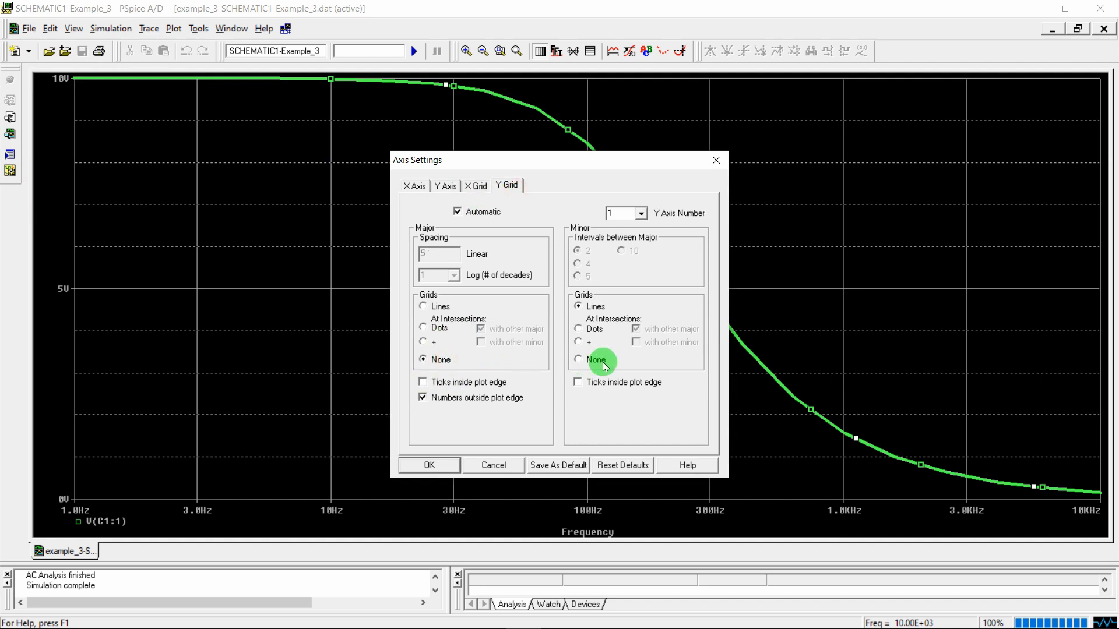
click(429, 465)
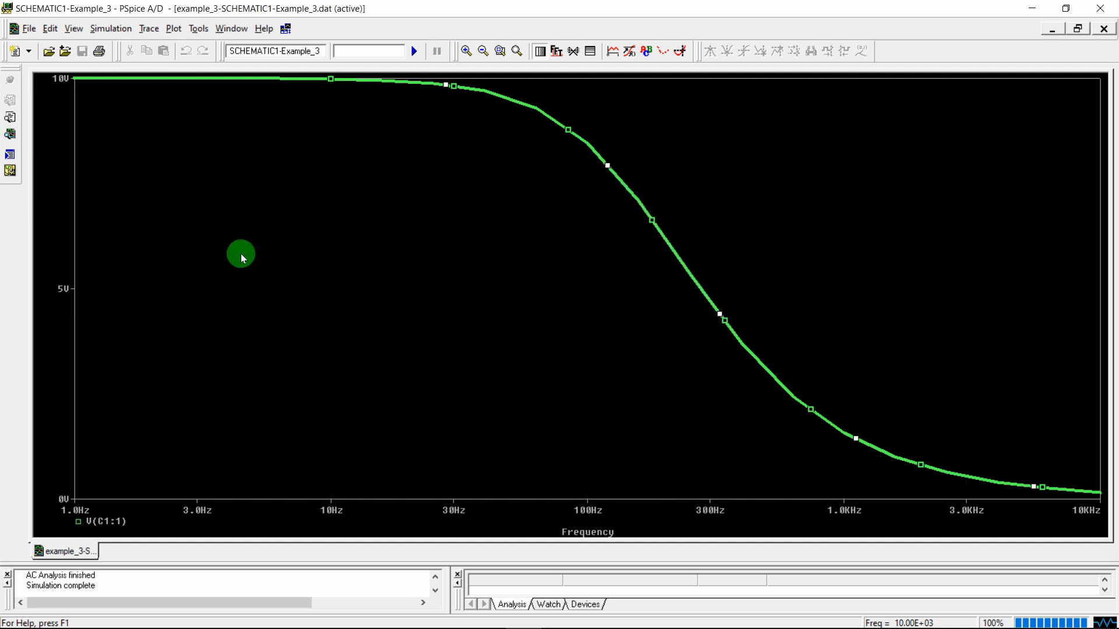
mouse_move(353, 626)
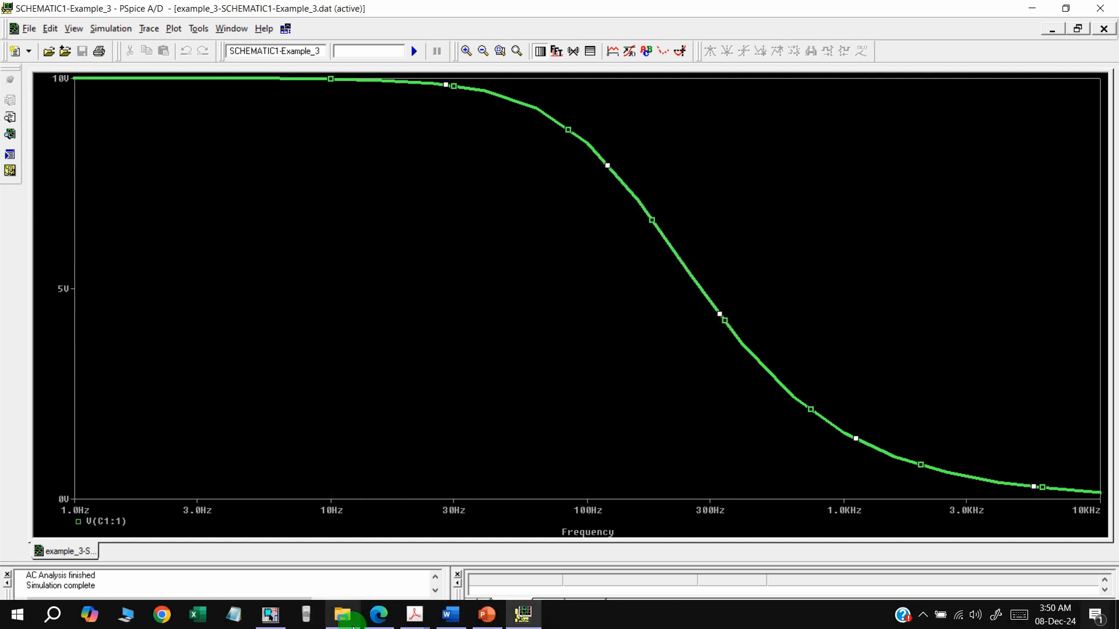
Close PSpice A/D and minimize EEE 1202.pdf to return to the schematic
click(1102, 8)
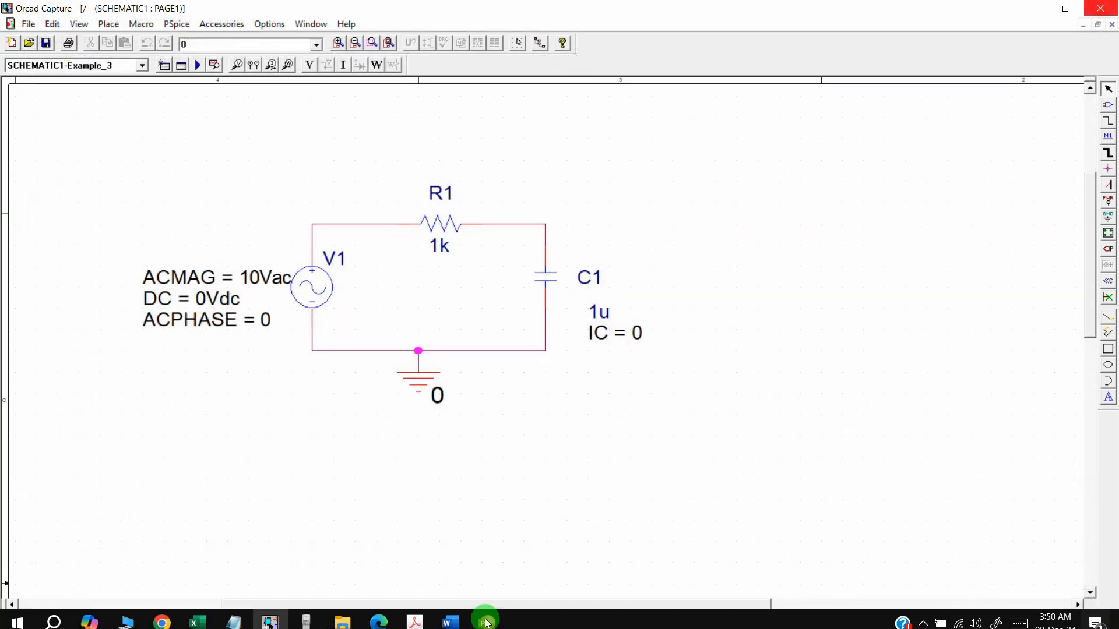
mouse_move(402, 619)
click(339, 551)
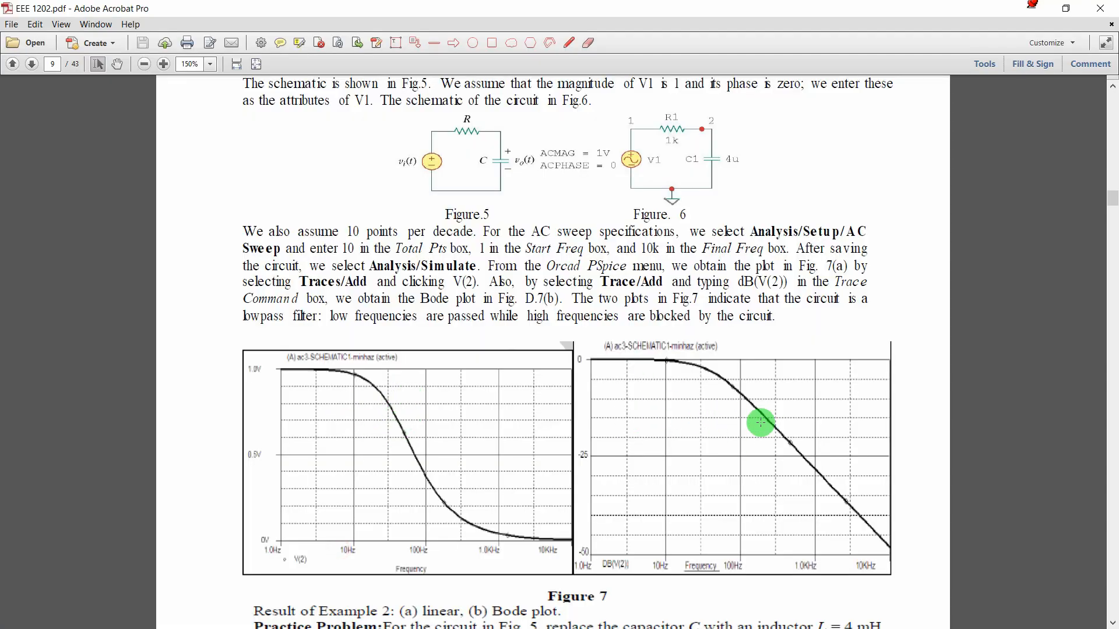
click(1043, 14)
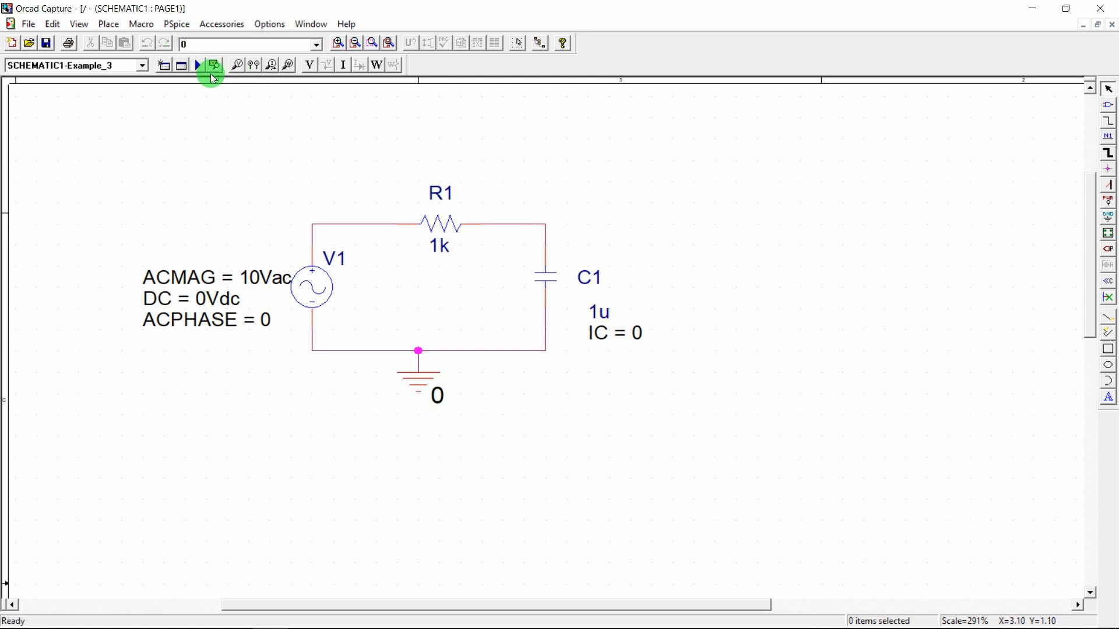
Place a dB Magnitude of Voltage marker on the R1–C1 node
click(176, 24)
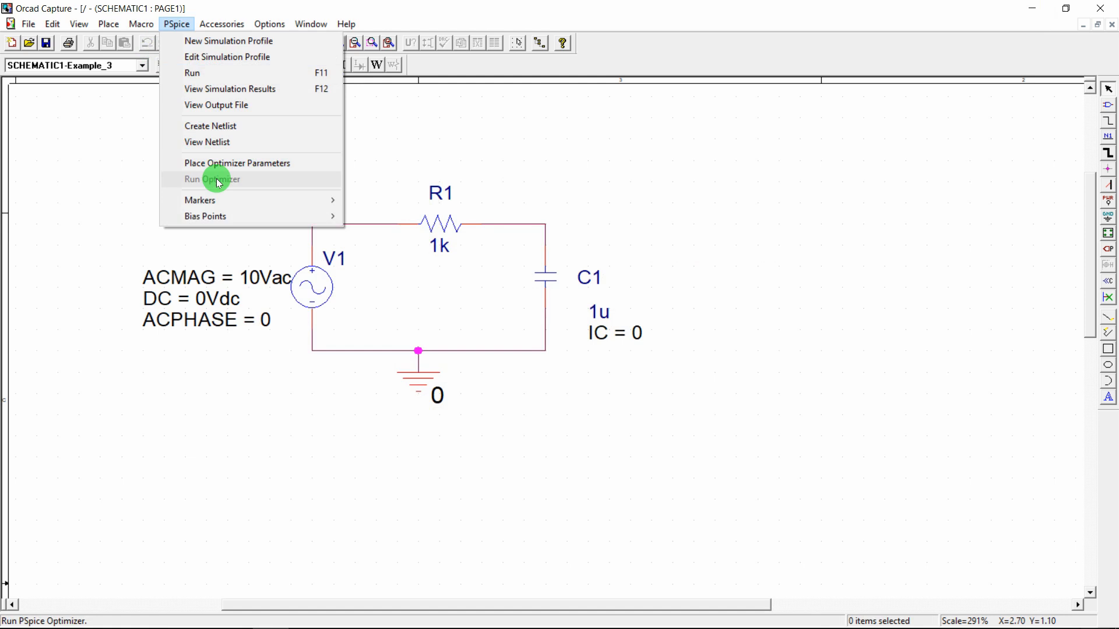
mouse_move(228, 200)
mouse_move(412, 264)
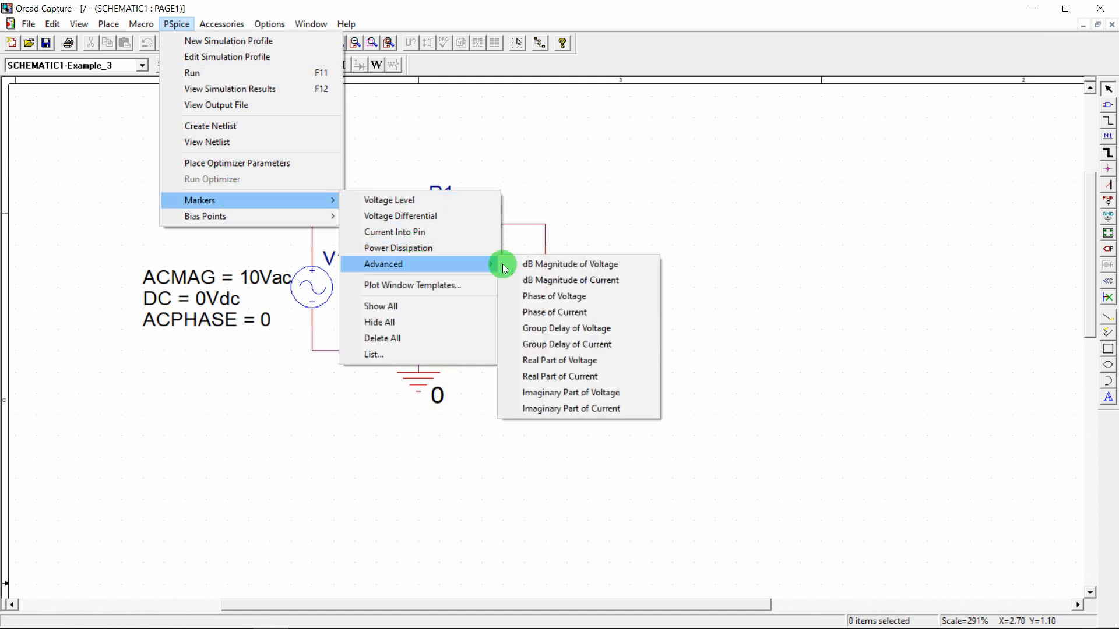
click(547, 265)
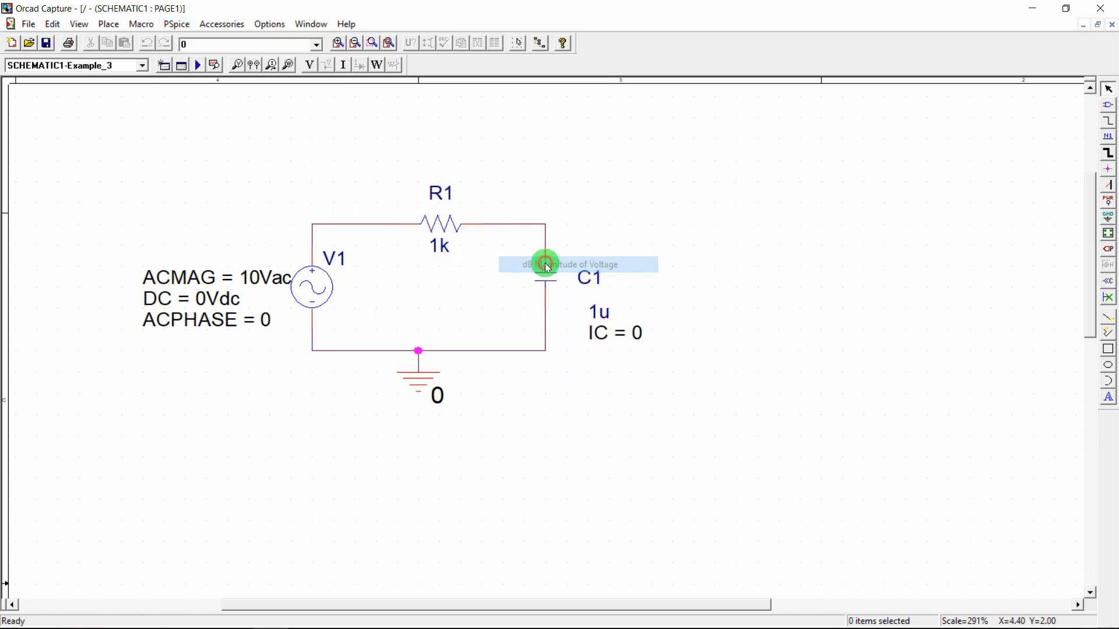
click(544, 226)
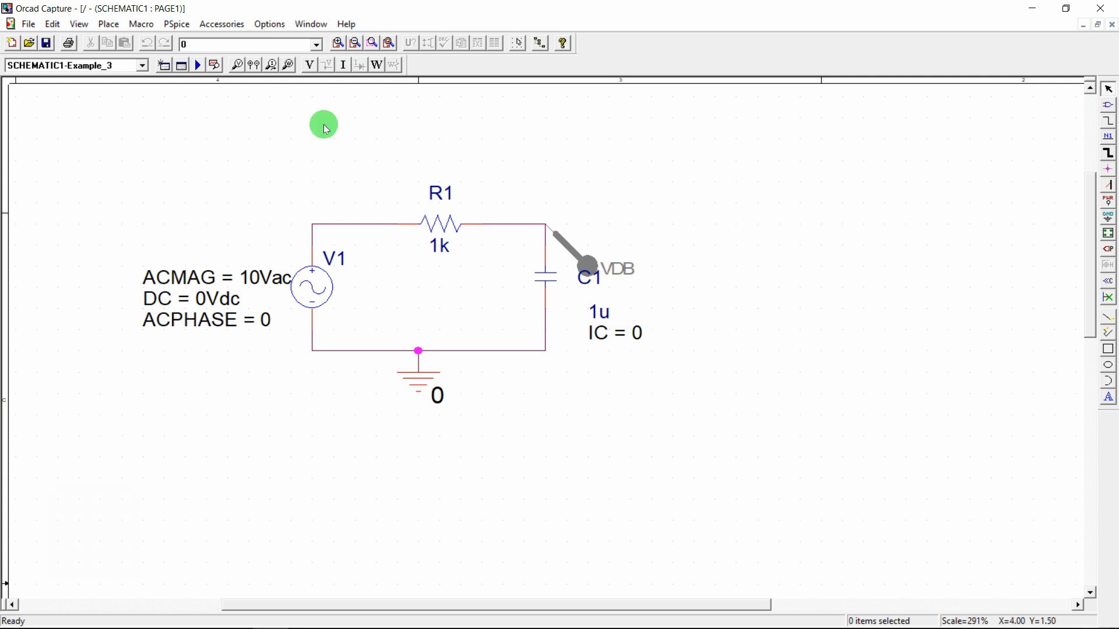
key(Escape)
Run PSpice and view the VDB(R1:2) curve falling from 20 dB
click(176, 24)
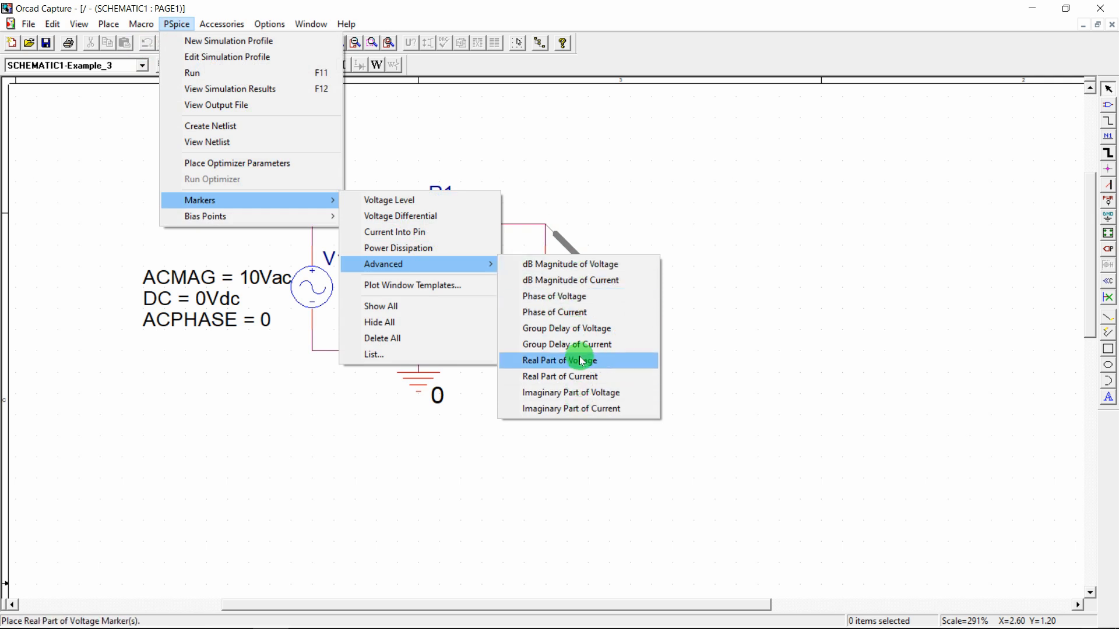
click(676, 238)
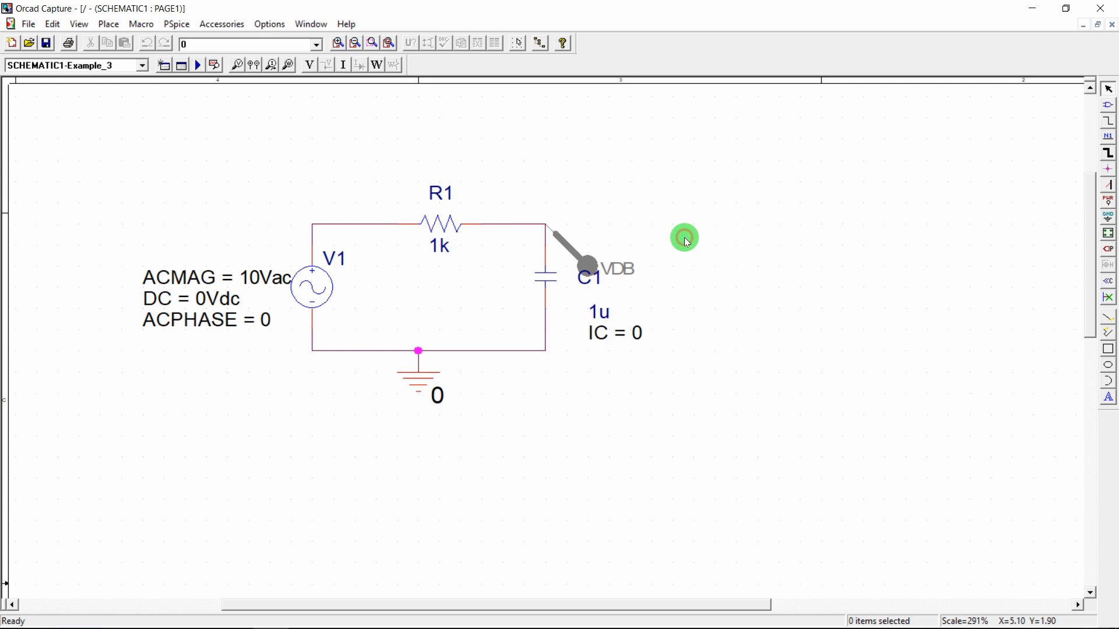
click(196, 65)
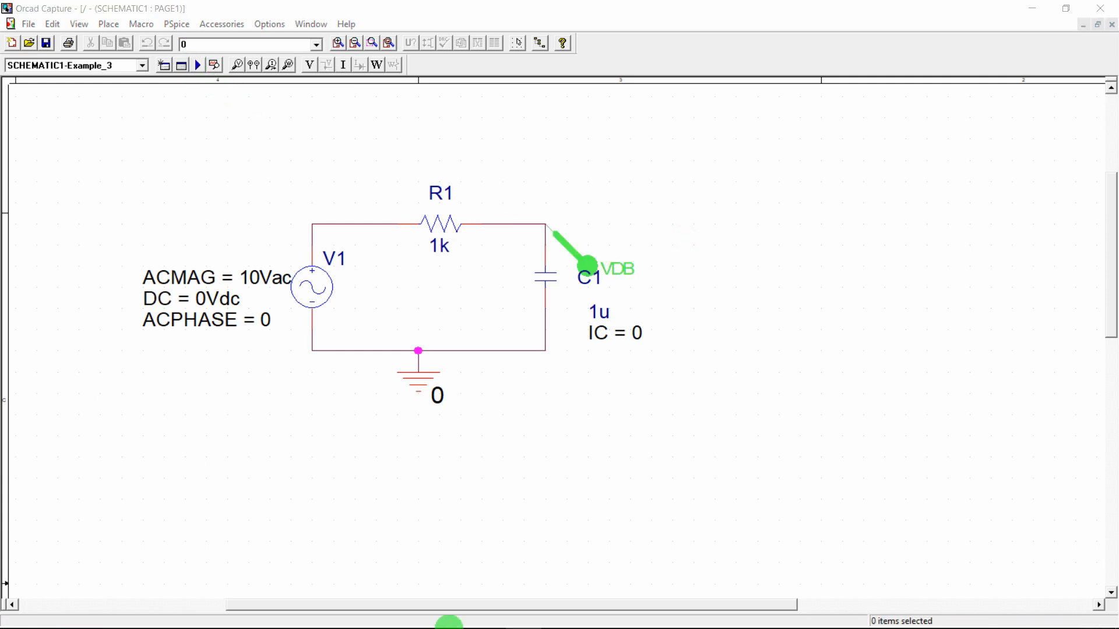
click(524, 539)
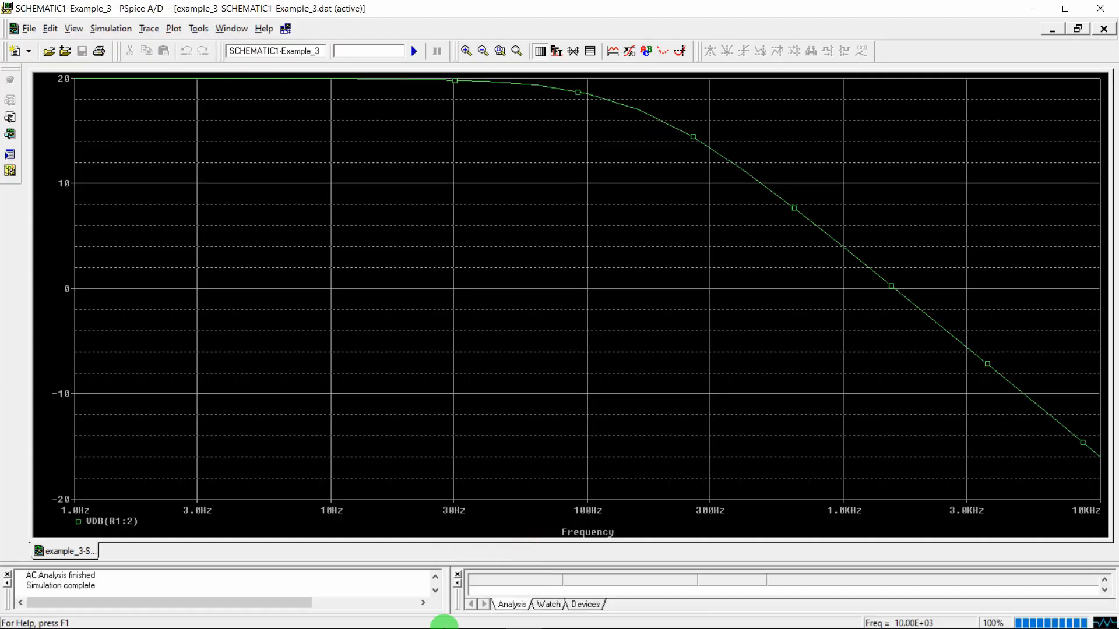
Glance at the open PDF, then close the PSpice A/D dB plot window
click(413, 619)
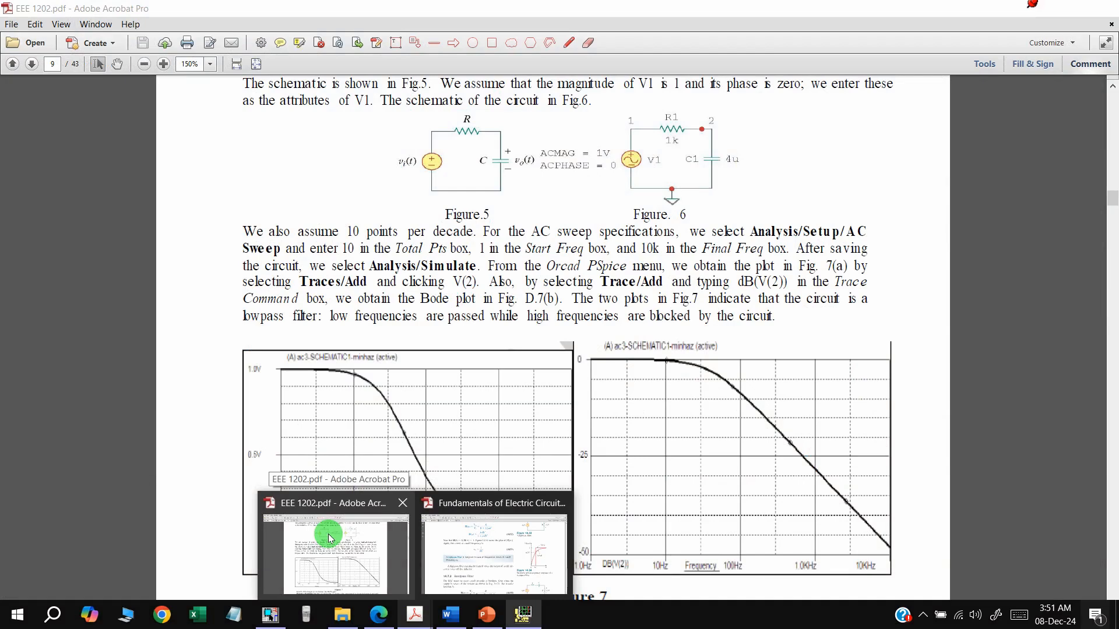
click(752, 169)
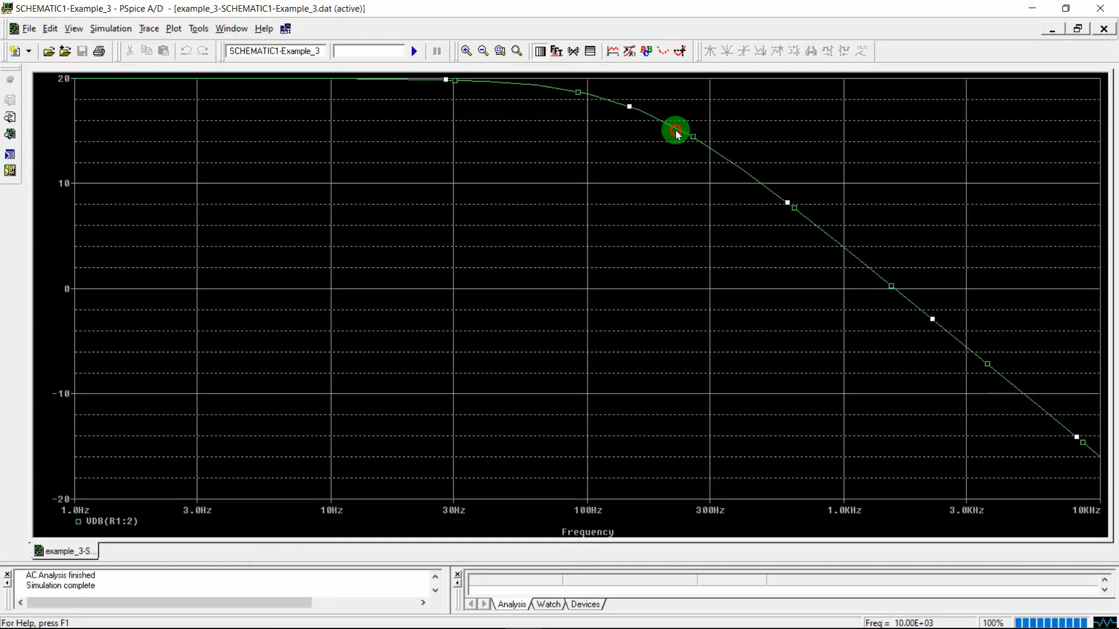
click(1102, 7)
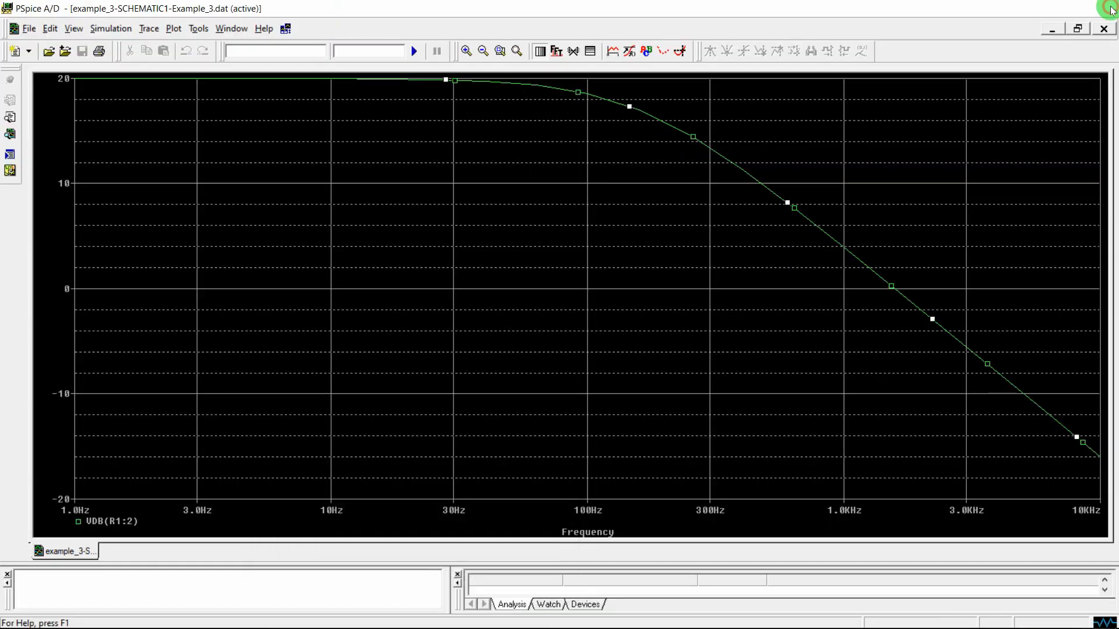
Delete the VDB marker, rerun the simulation, and bring up the empty PSpice plot
click(566, 242)
key(Delete)
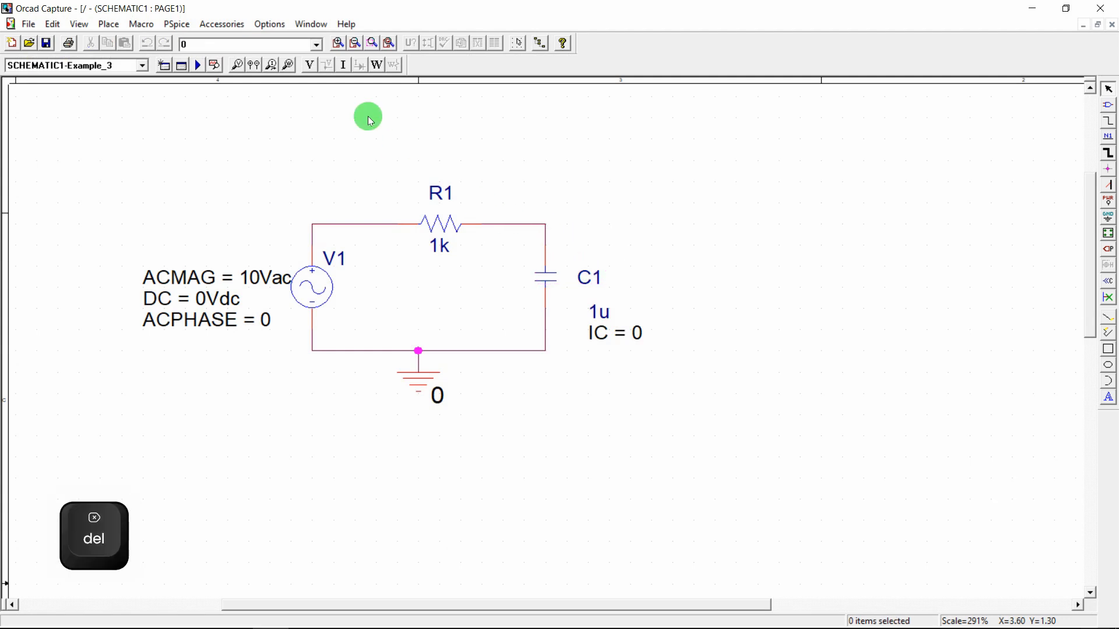
click(196, 66)
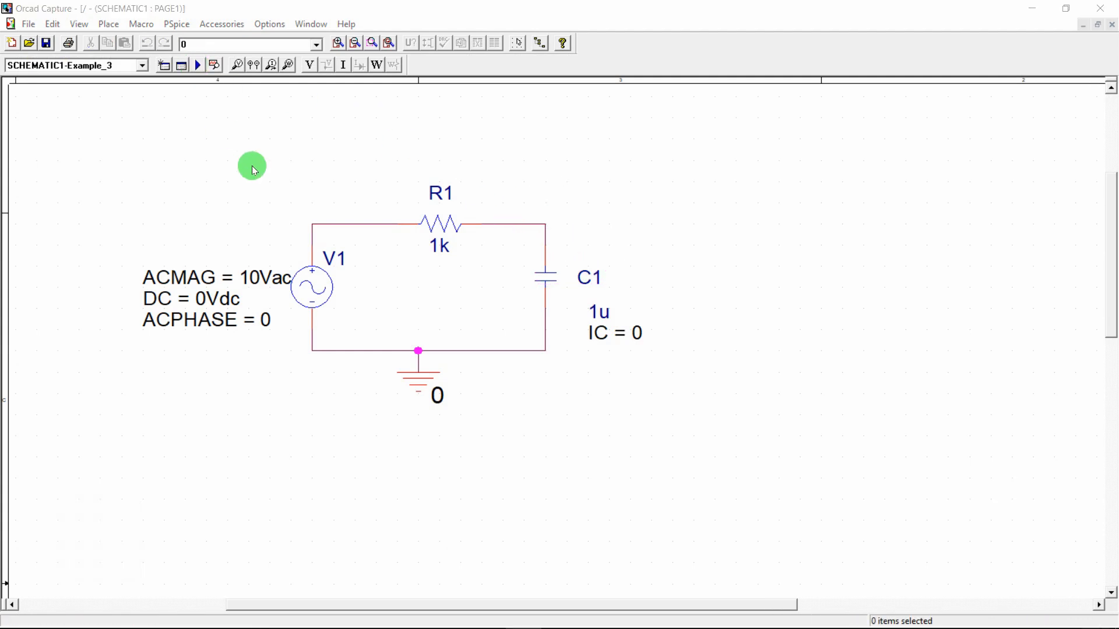
click(537, 619)
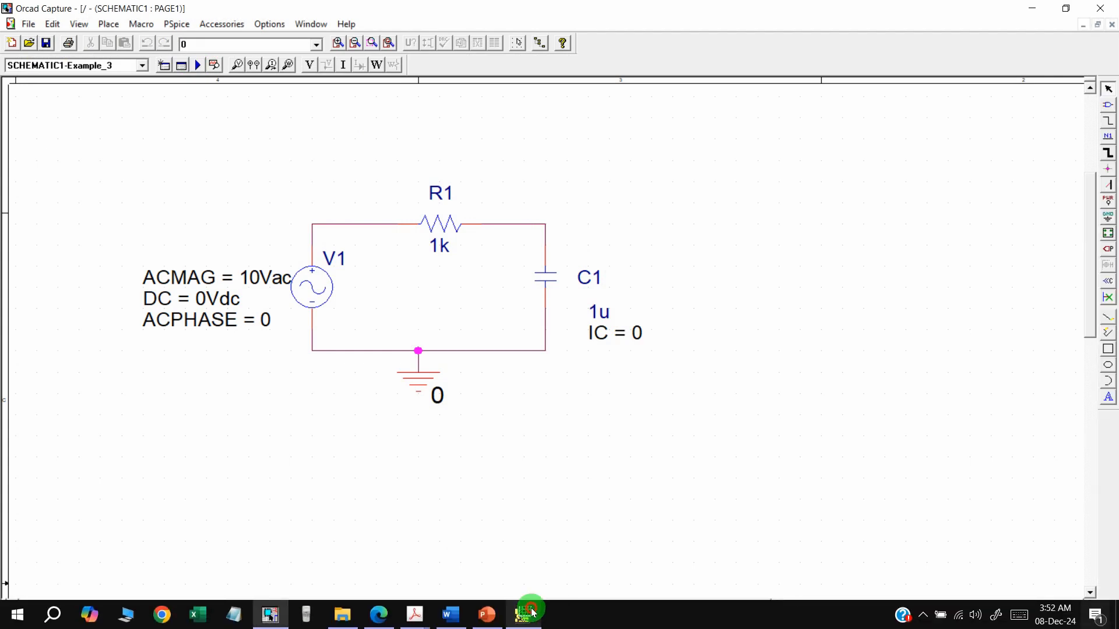
click(531, 611)
Plot the DB(V(C1:1)) Bode trace, then close PSpice A/D and switch to EEE 1202.pdf
click(150, 28)
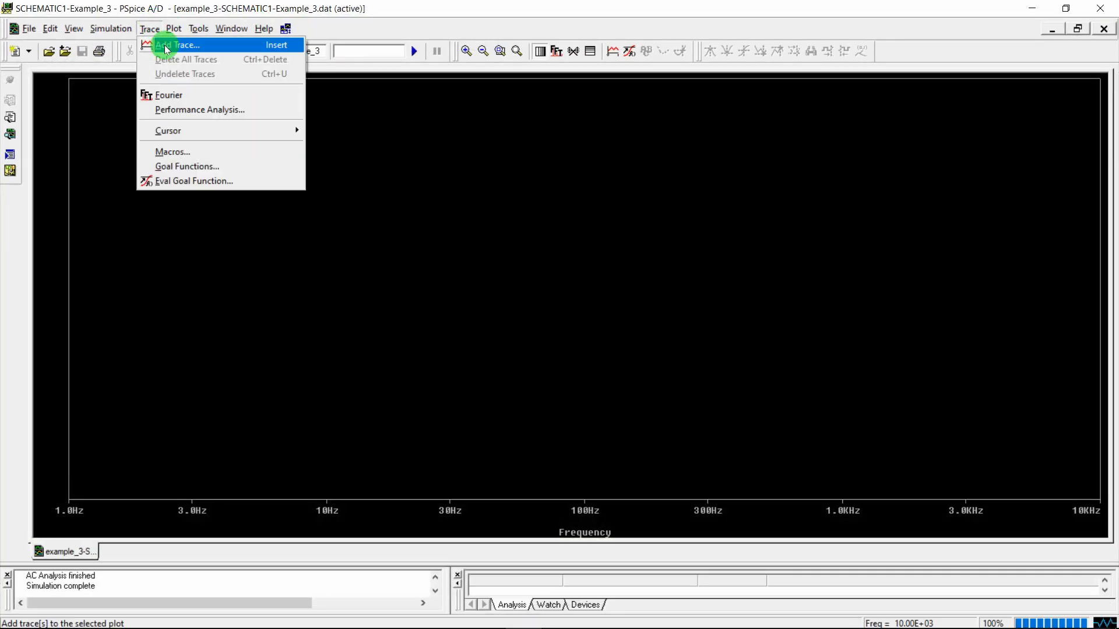
click(165, 45)
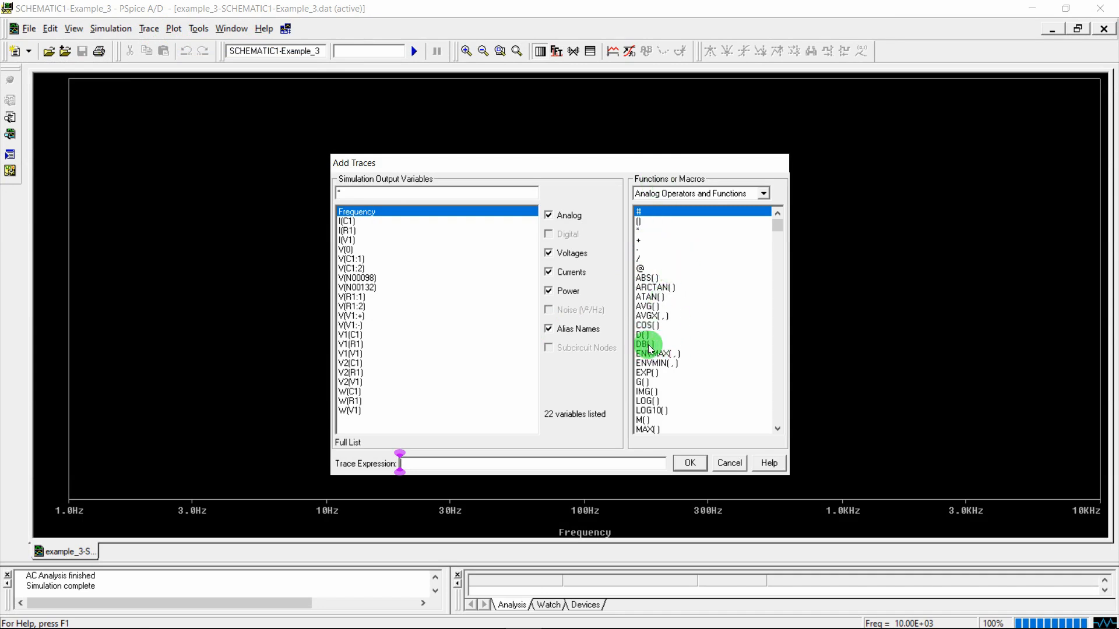
click(643, 345)
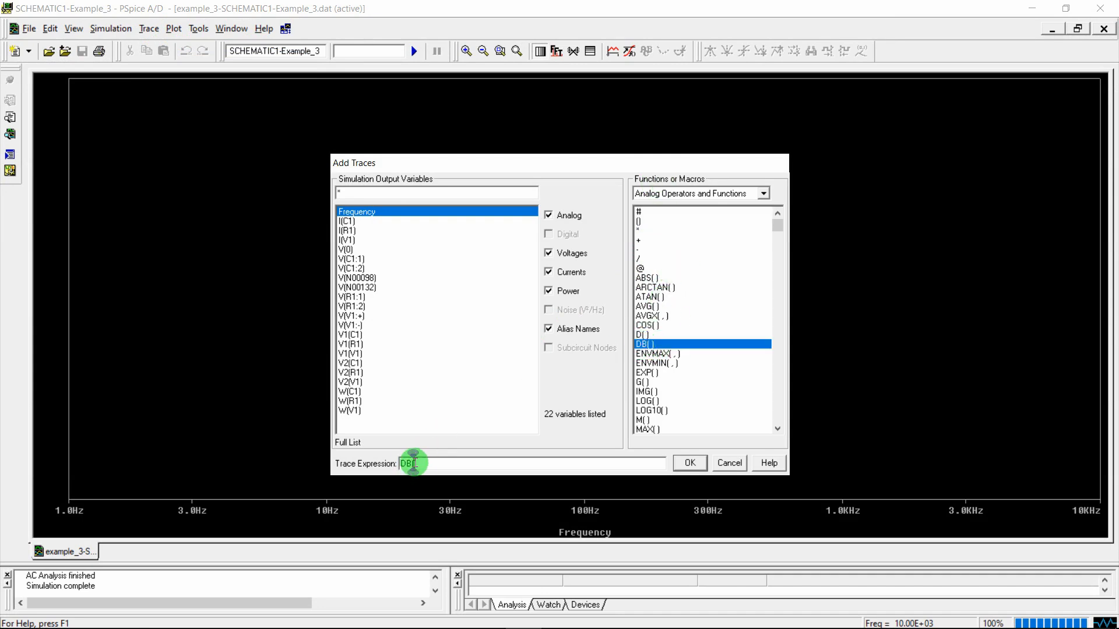
click(353, 259)
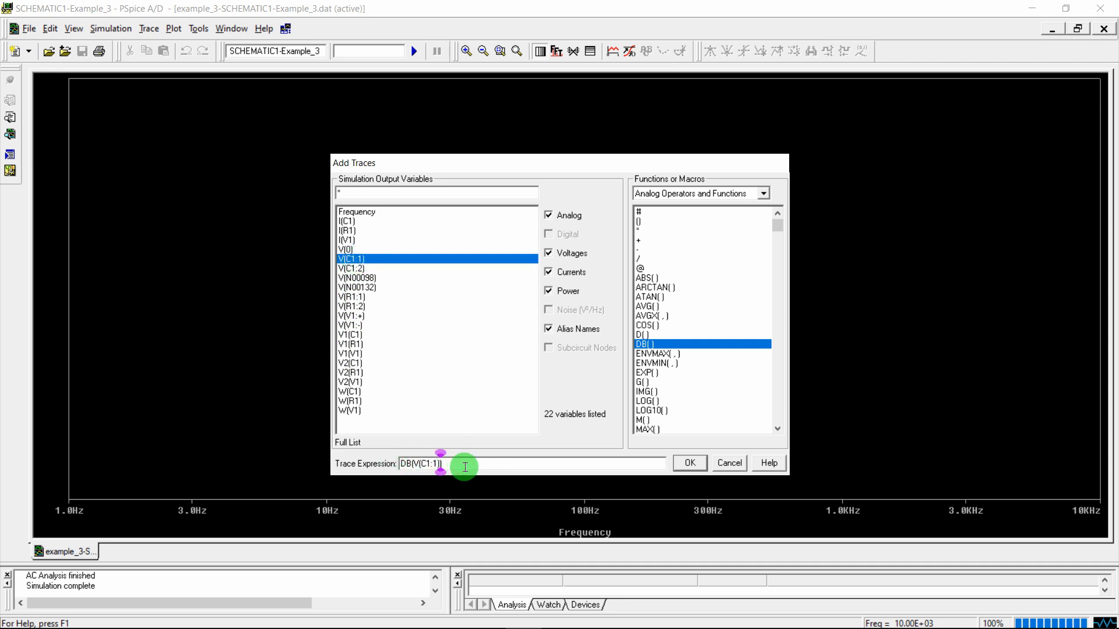
key(Left)
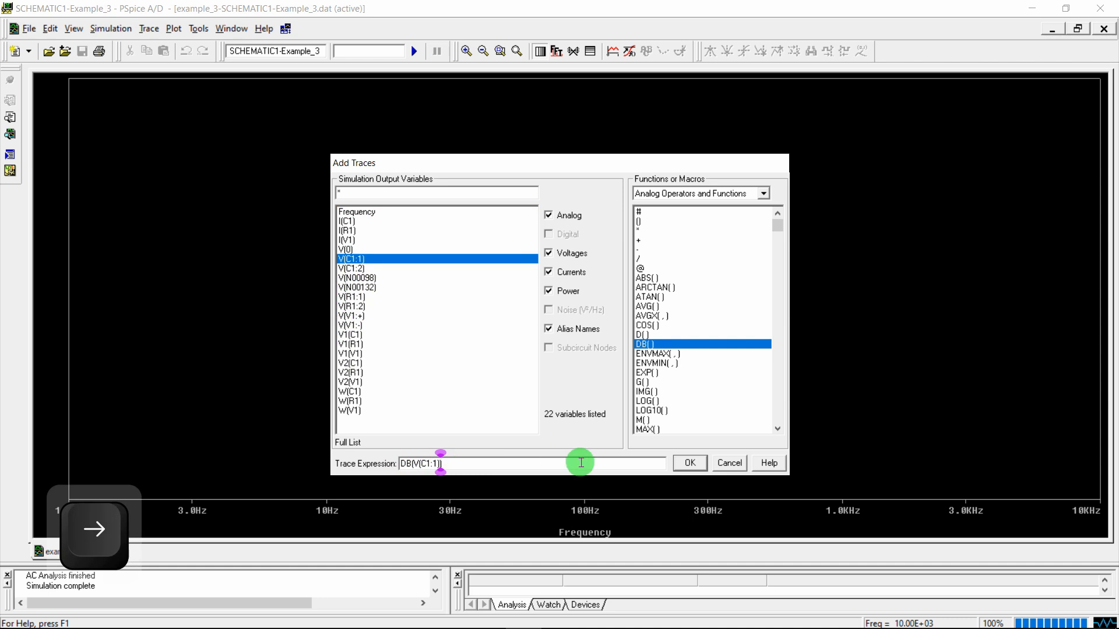
click(699, 463)
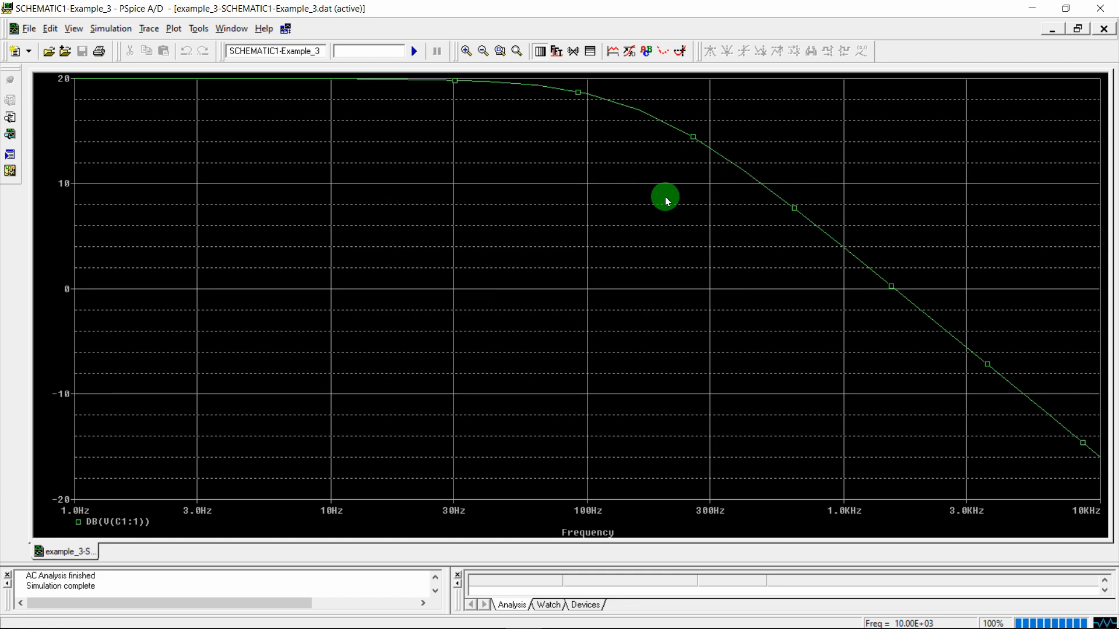
click(1116, 4)
click(417, 612)
Scroll EEE 1202.pdf to Figure 7's Practice Problem and box the 4 mH inductor value
click(374, 574)
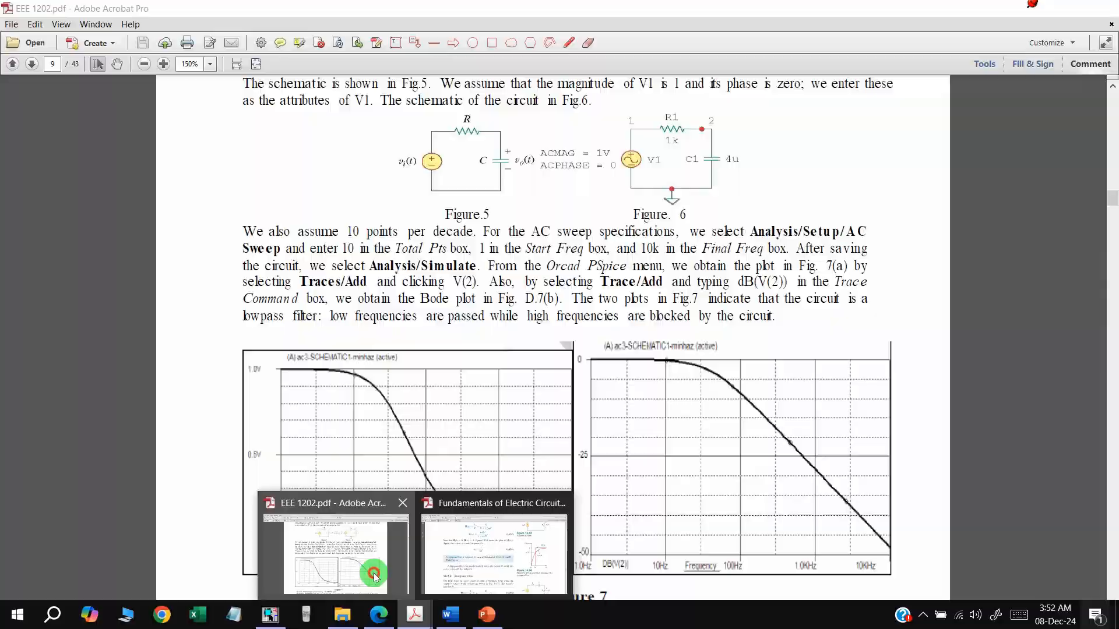
scroll(621, 393, down, 5)
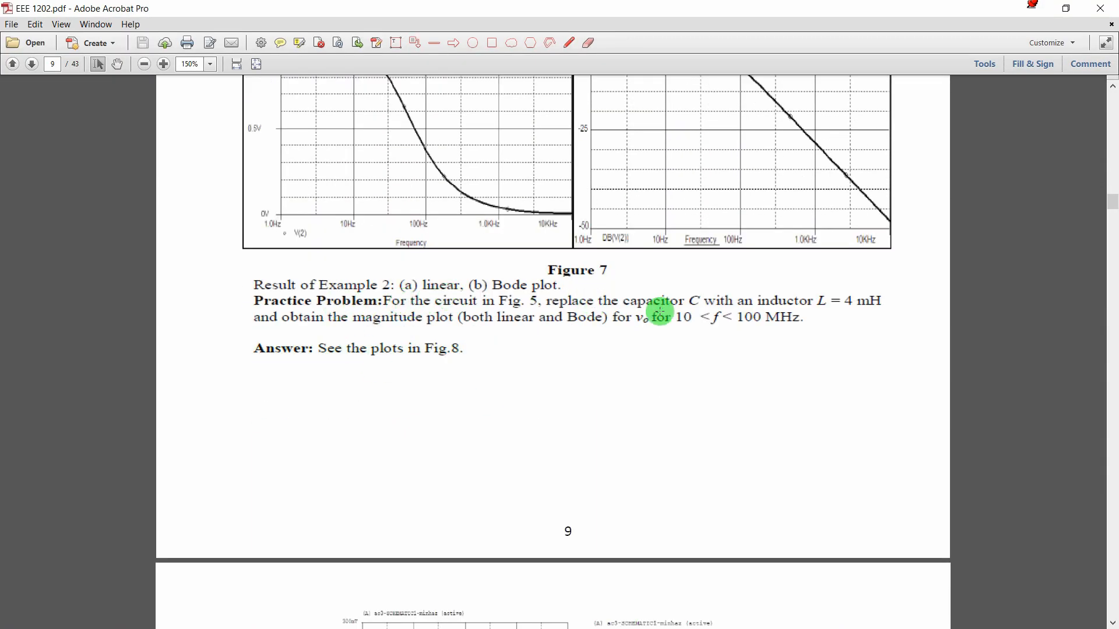
scroll(657, 319, up, 5)
scroll(510, 252, down, 5)
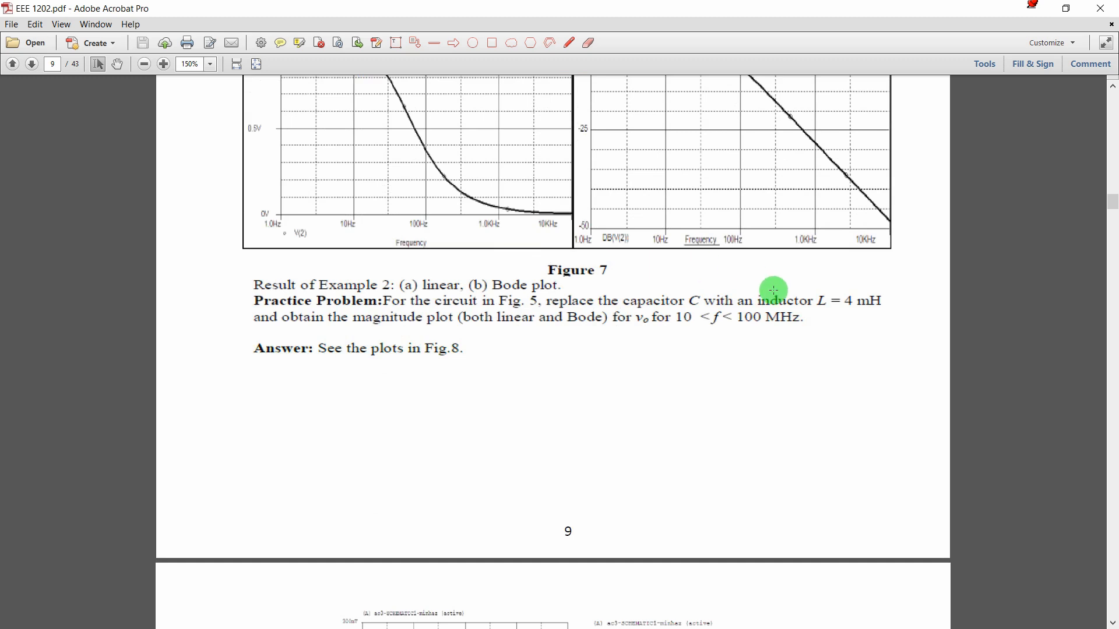
drag(839, 289, 894, 331)
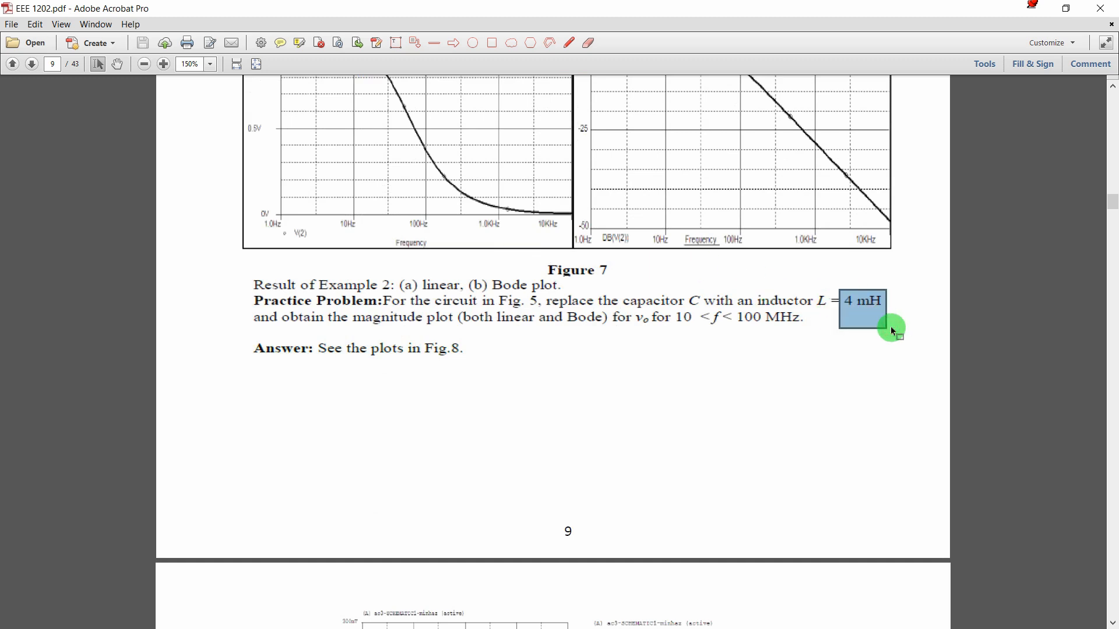
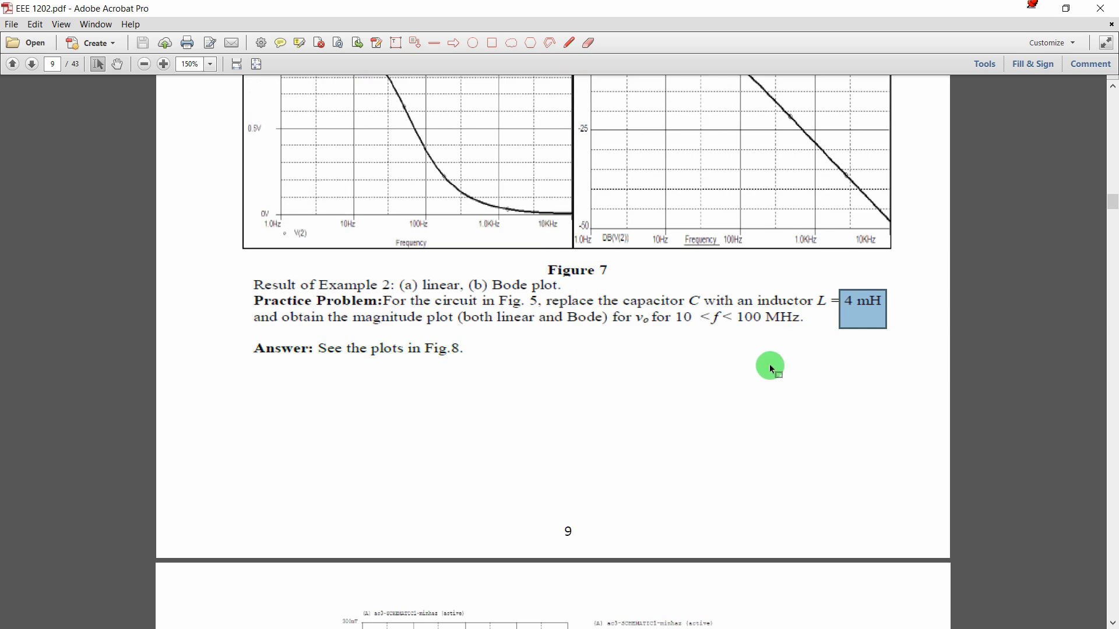
Copy the RC circuit in OrCAD Capture and paste a duplicate below the original
click(695, 322)
click(702, 326)
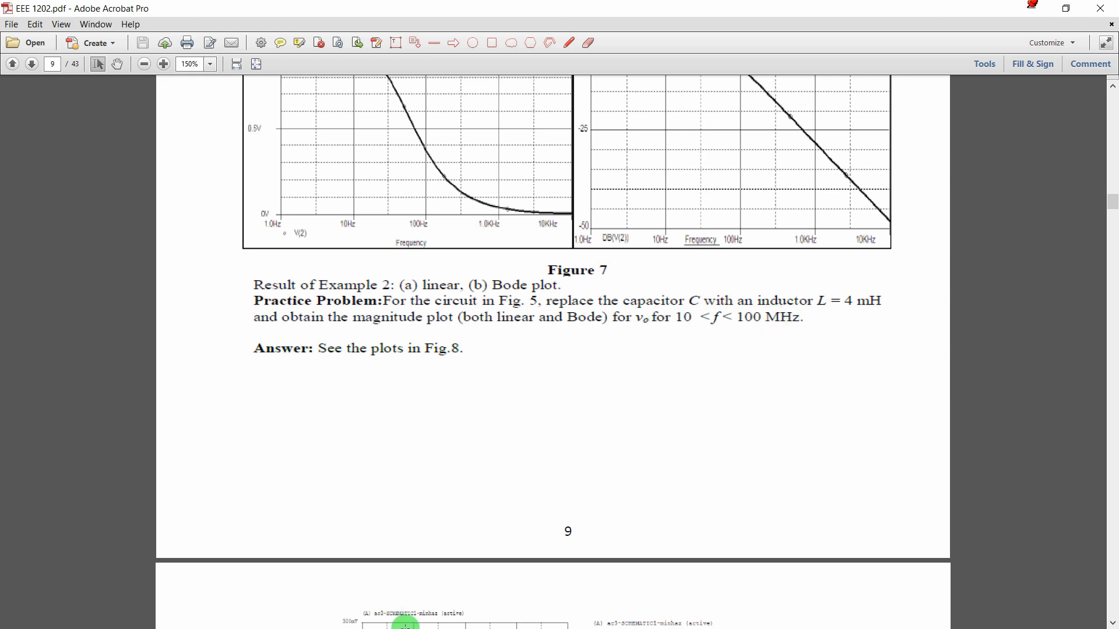
key(super)
click(270, 616)
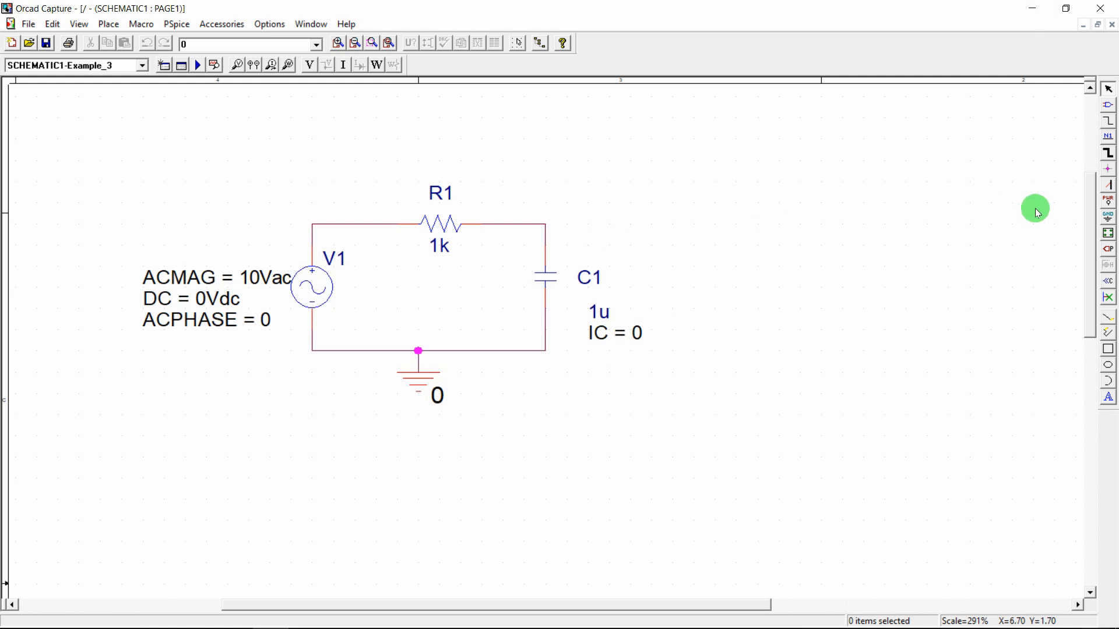
scroll(1089, 232, down, 3)
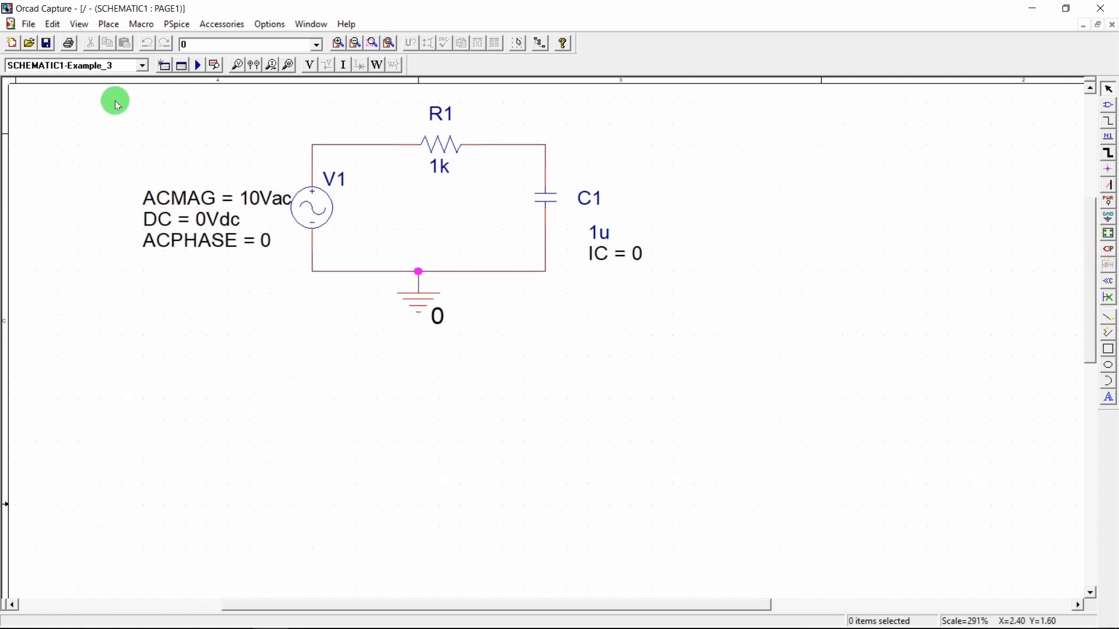
drag(124, 102, 851, 367)
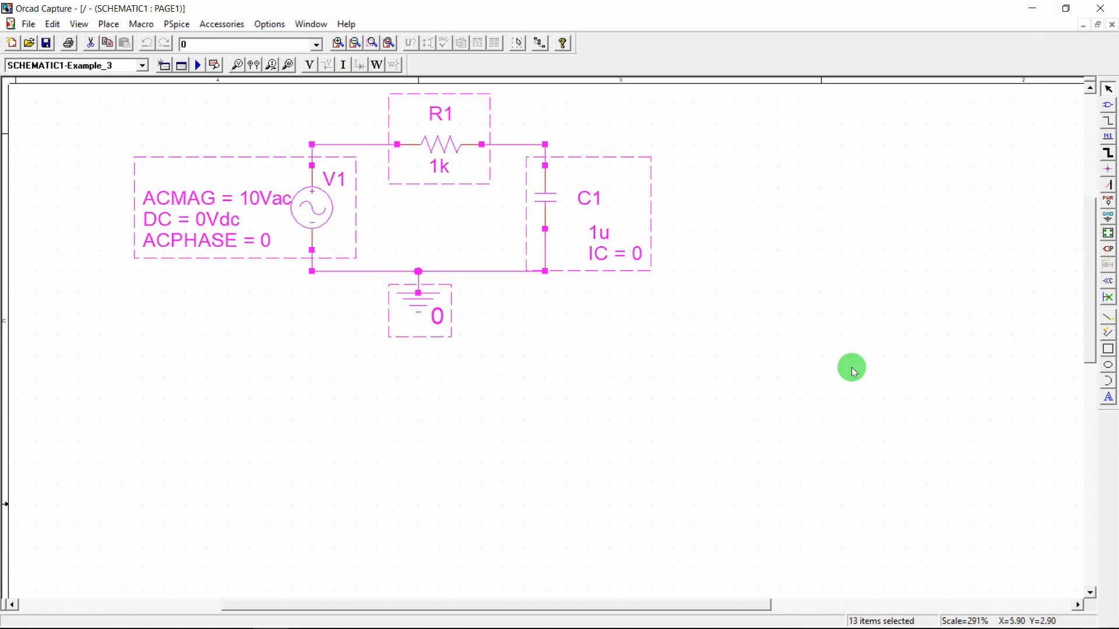
key(ctrl+c)
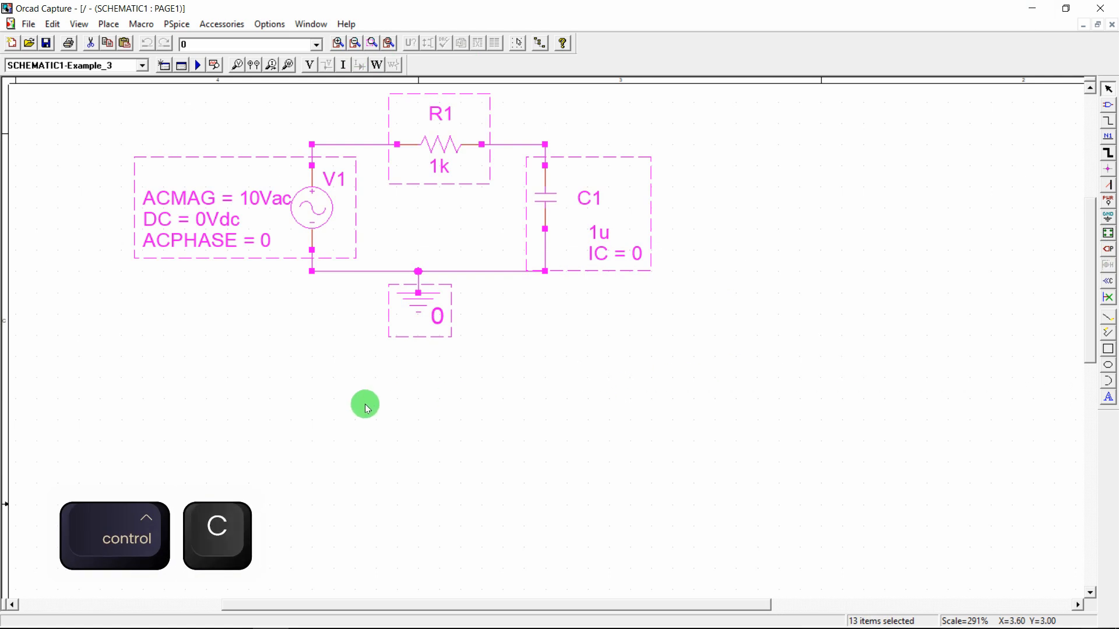
key(ctrl+v)
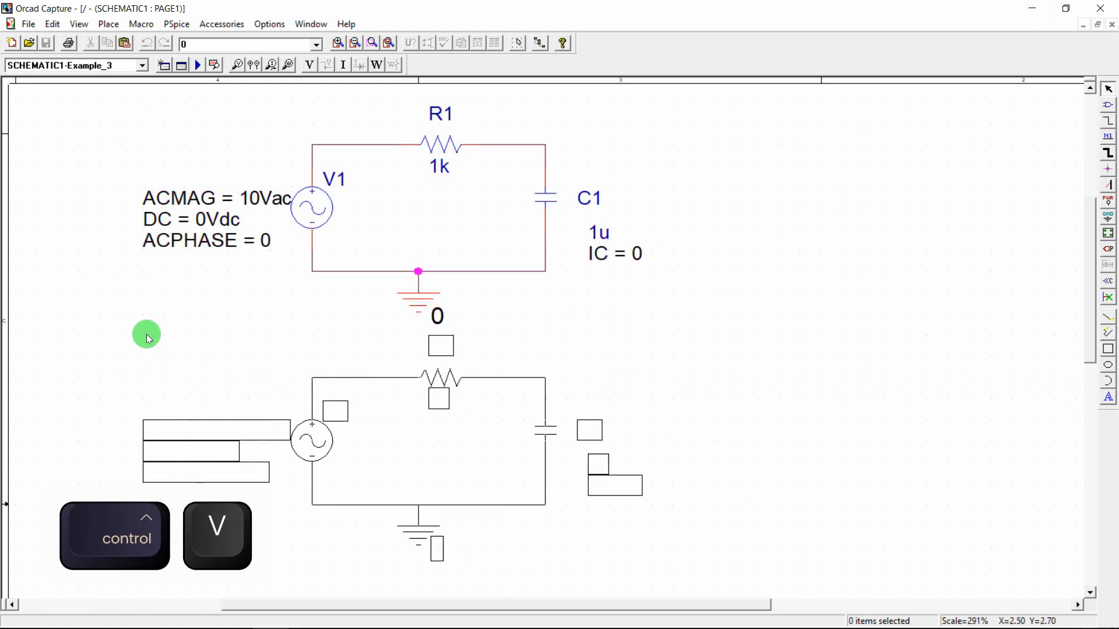
click(128, 337)
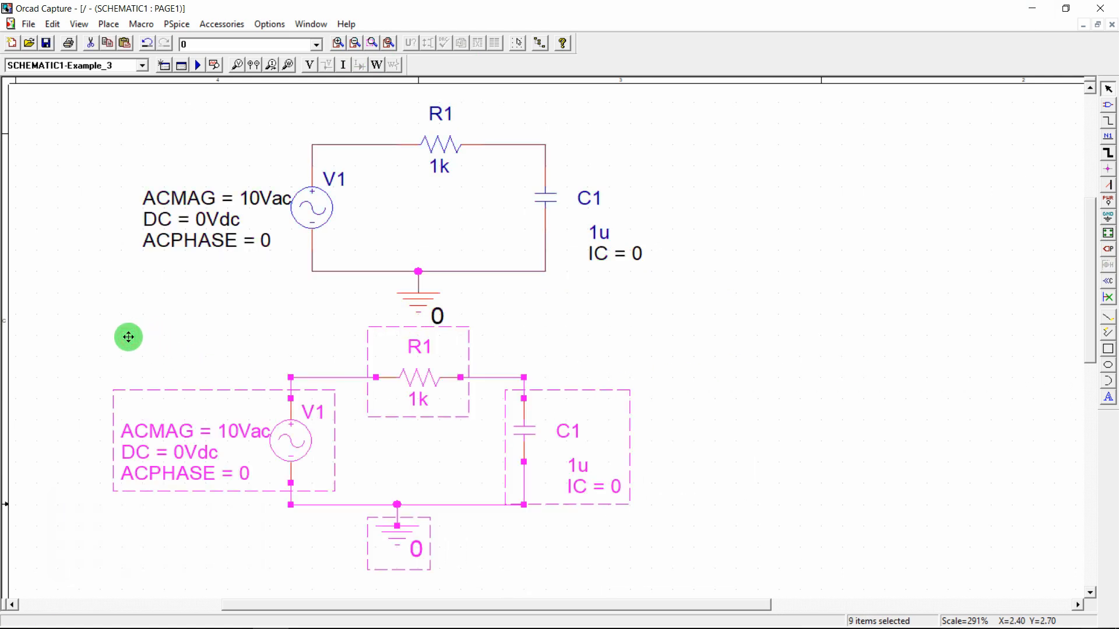
click(220, 332)
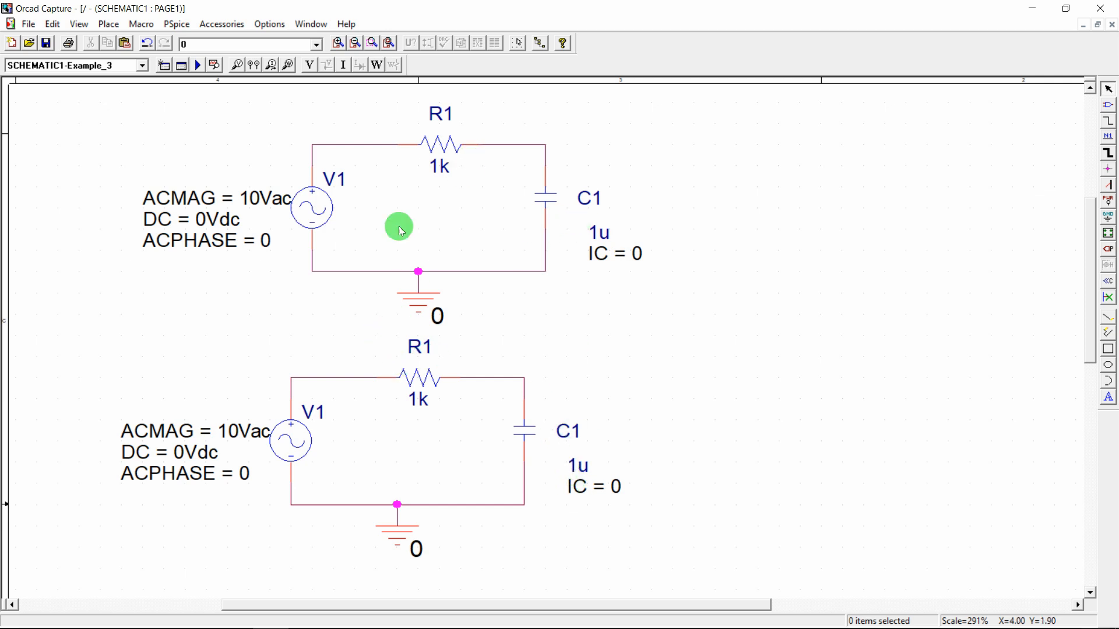
Rename the lower circuit's source to V2 and its resistor to R2
click(319, 412)
double_click(318, 413)
text(2)
key(Return)
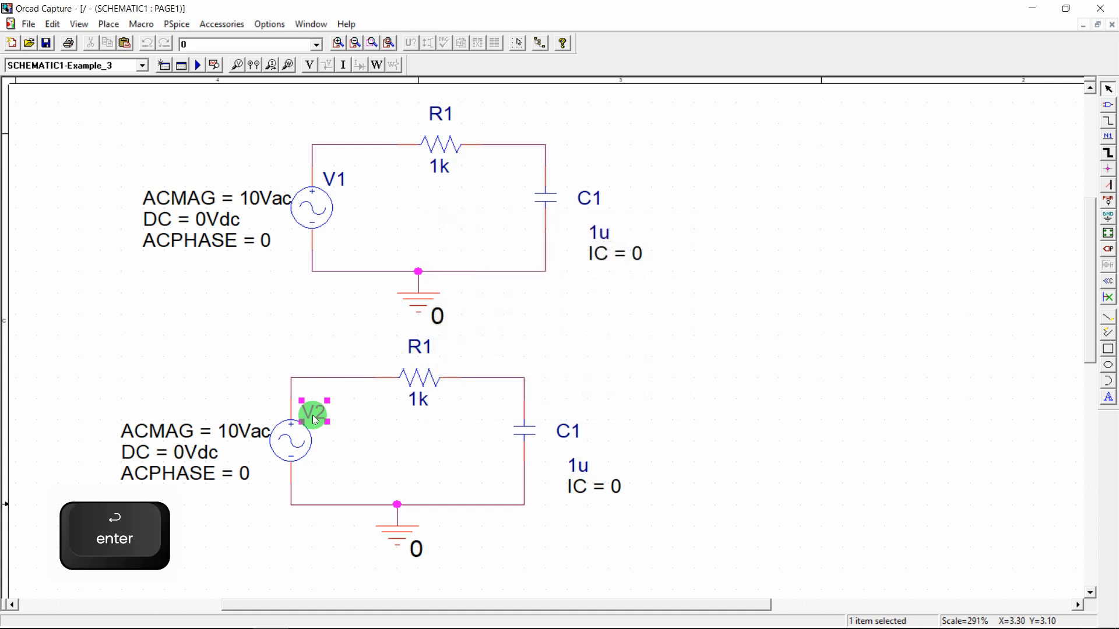
double_click(431, 357)
key(BackSpace)
text(2)
key(Return)
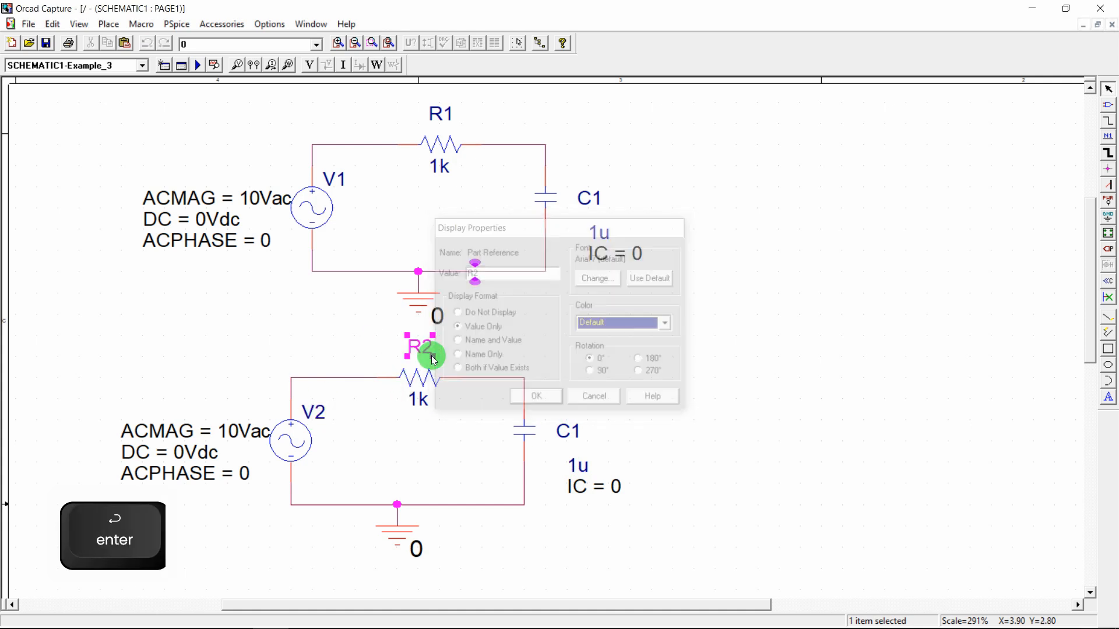
Replace the lower capacitor C1 with a vertical 10uH inductor L1
click(526, 432)
key(Delete)
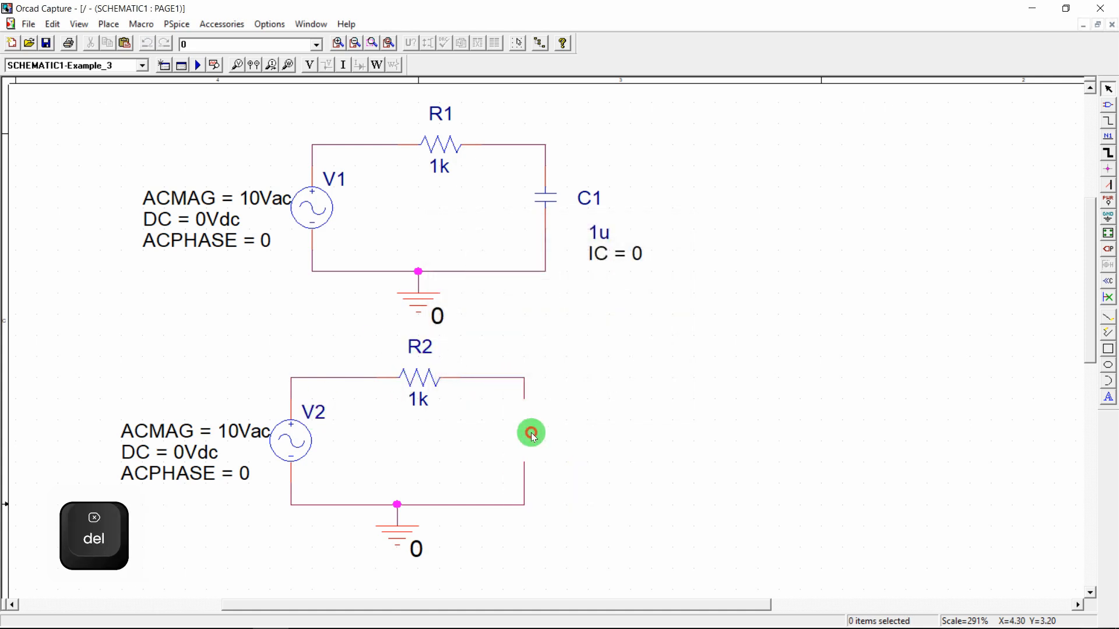
text(pL)
key(Return)
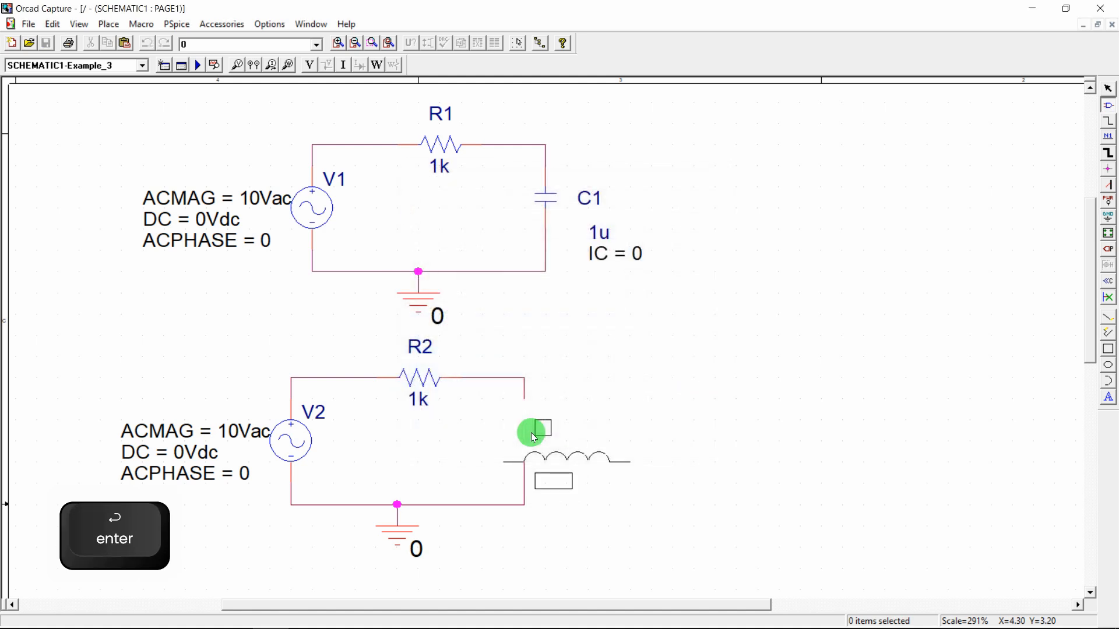
key(r)
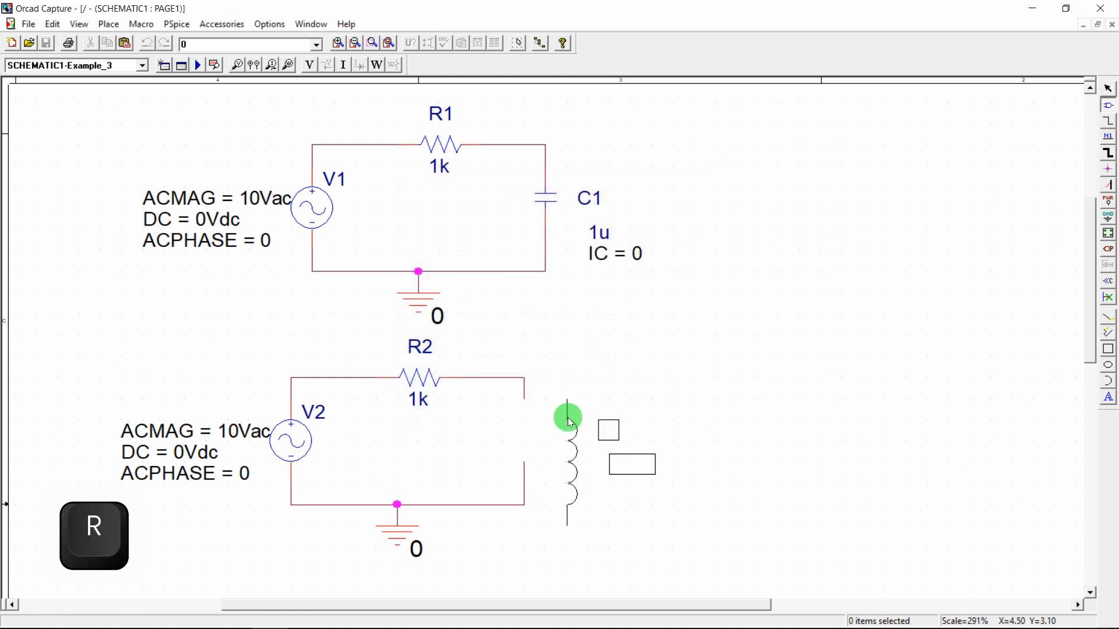
click(583, 402)
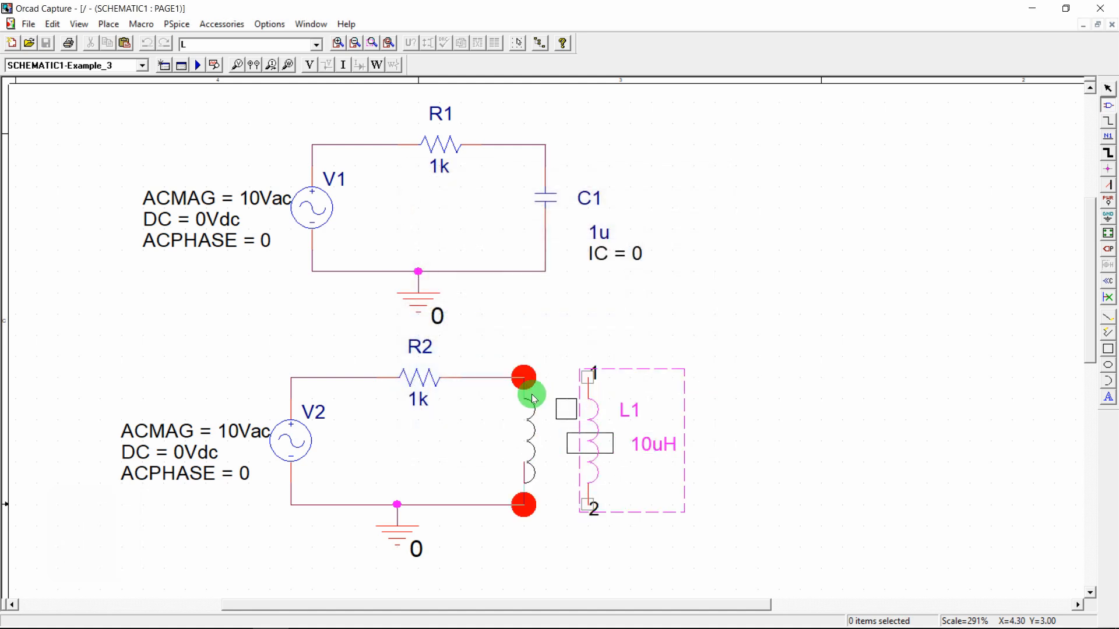
key(Escape)
key(Delete)
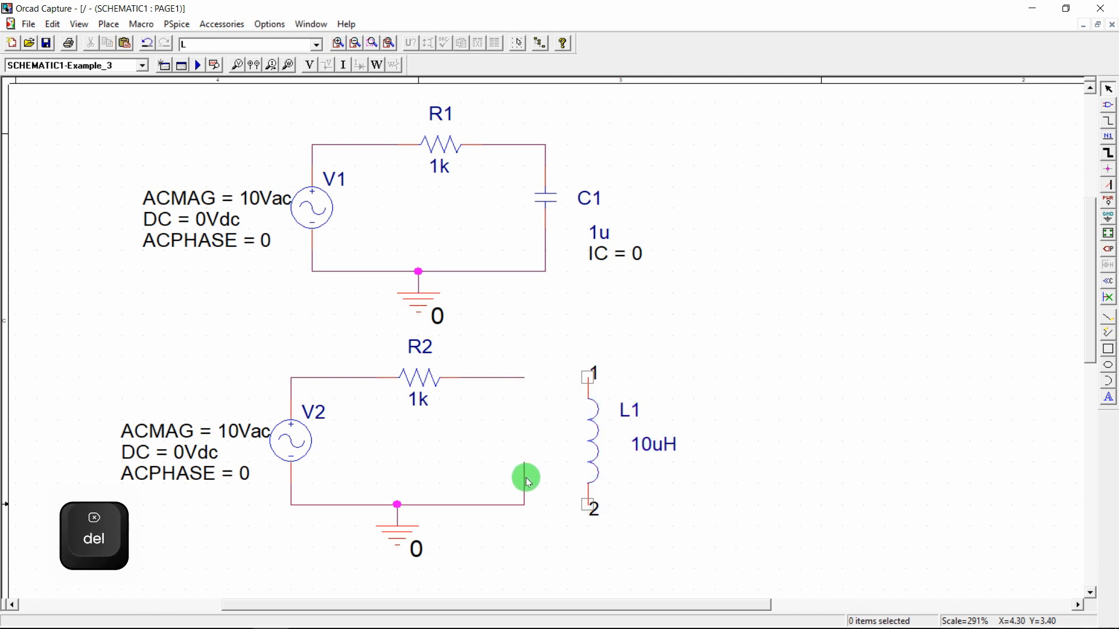
Wire L1 from R2's right end down to the bottom ground wire
key(w)
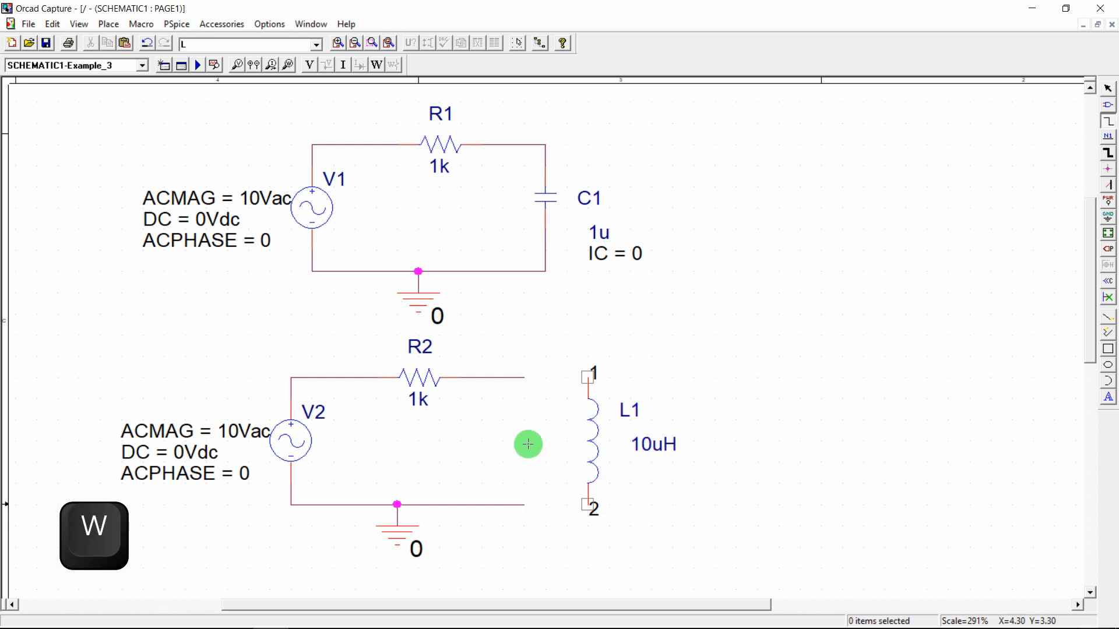
click(524, 377)
click(588, 378)
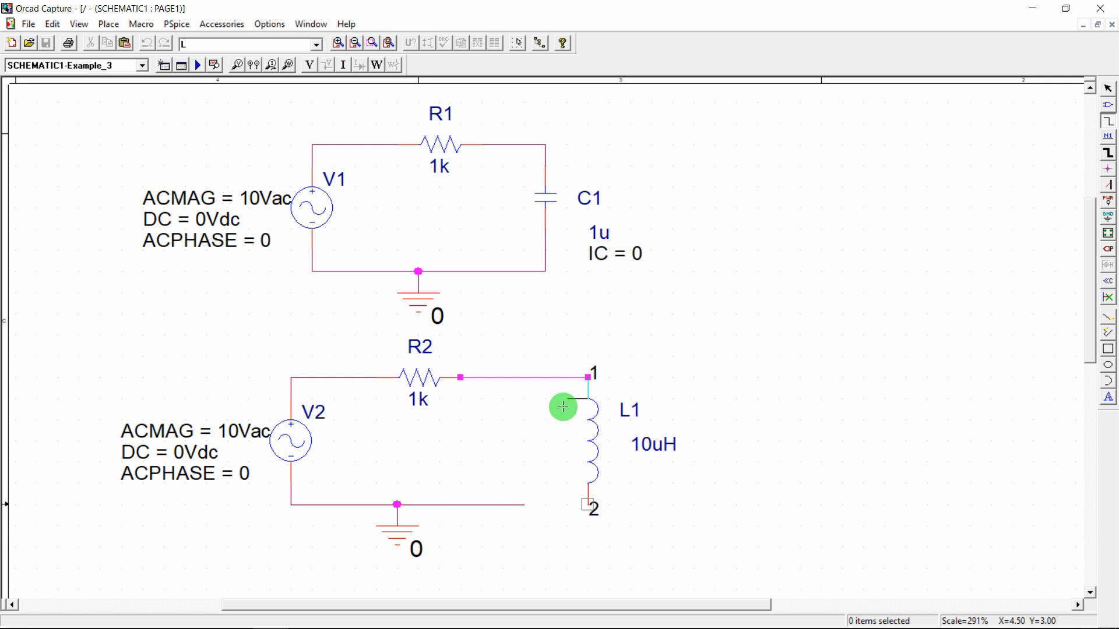
key(Escape)
key(w)
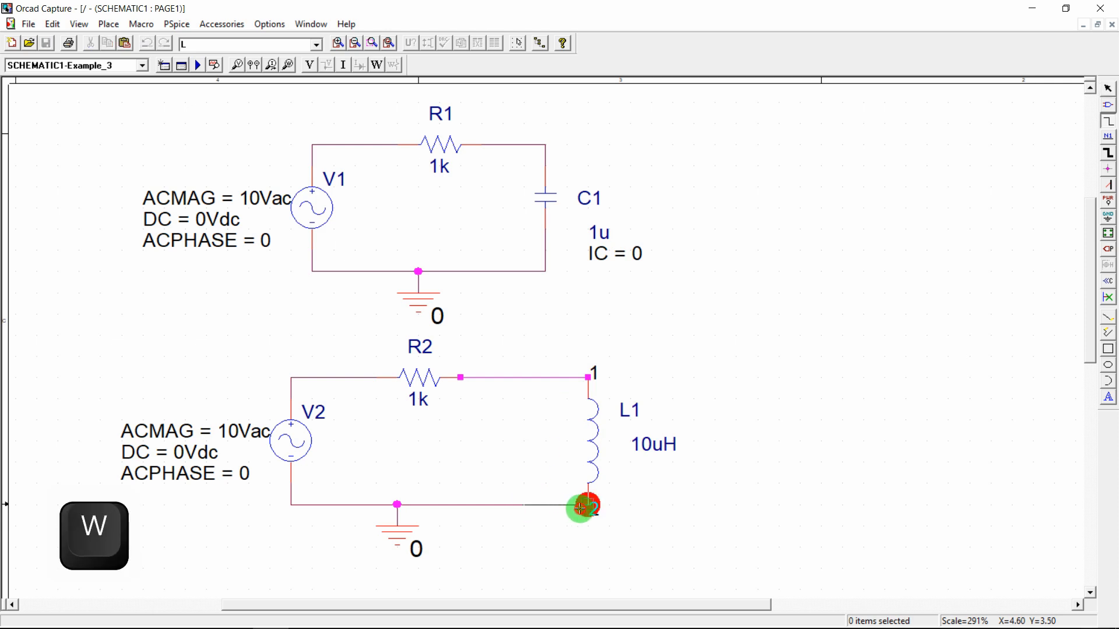
click(587, 505)
key(Escape)
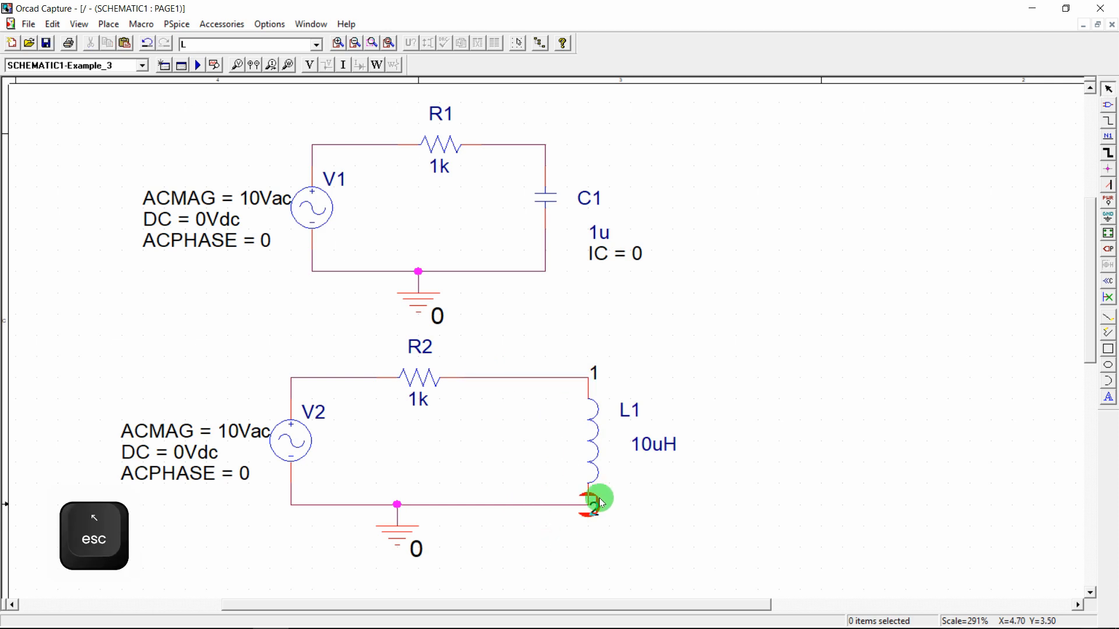
click(549, 505)
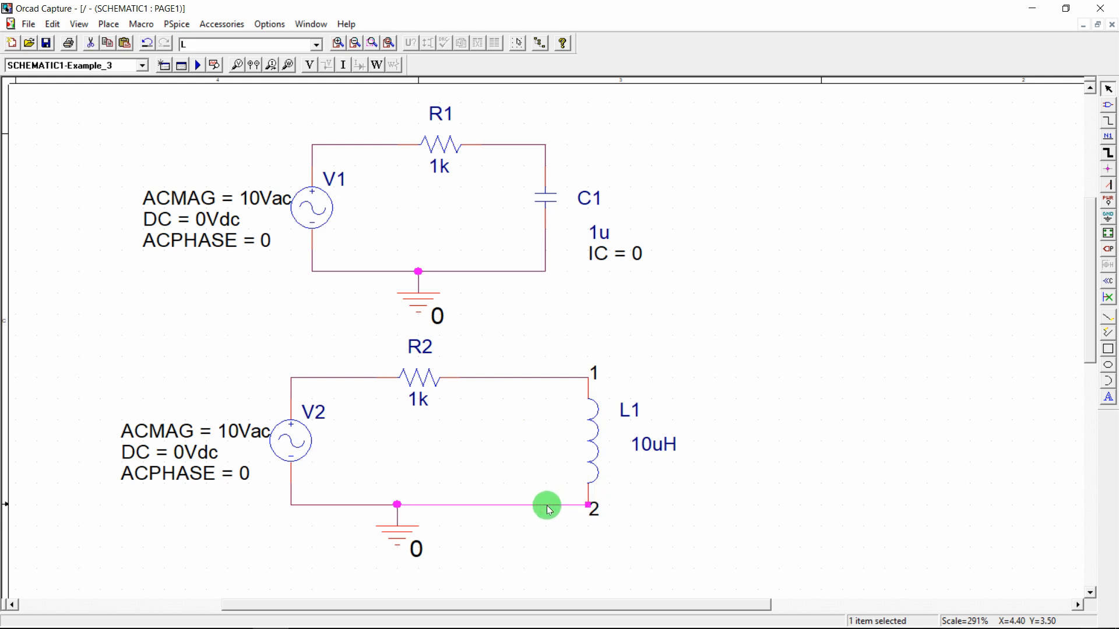
click(534, 455)
mouse_move(414, 615)
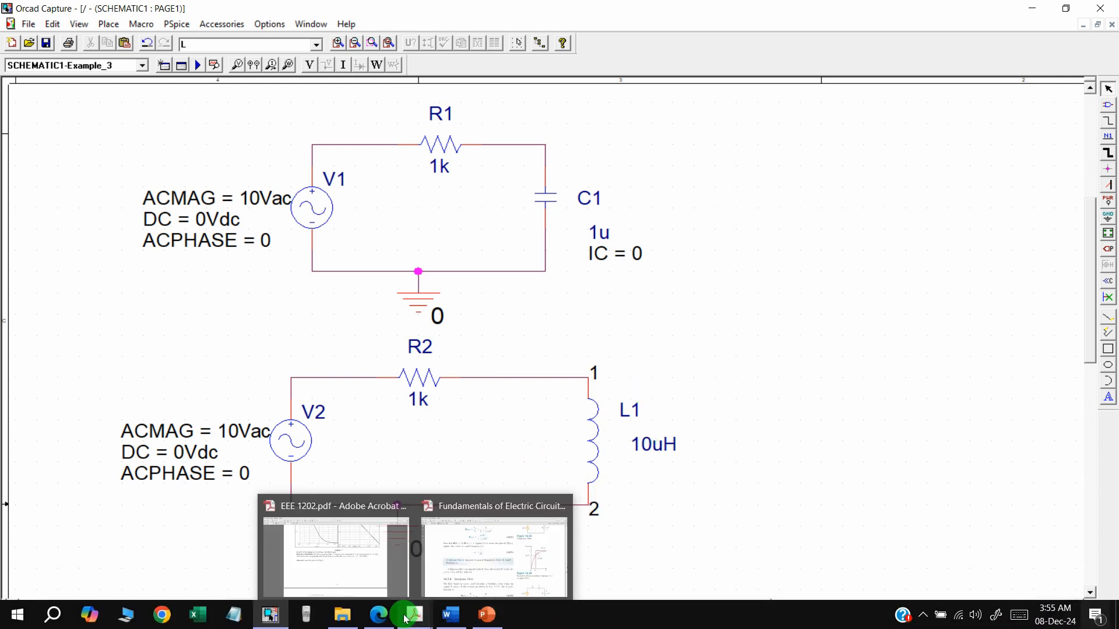
mouse_move(361, 555)
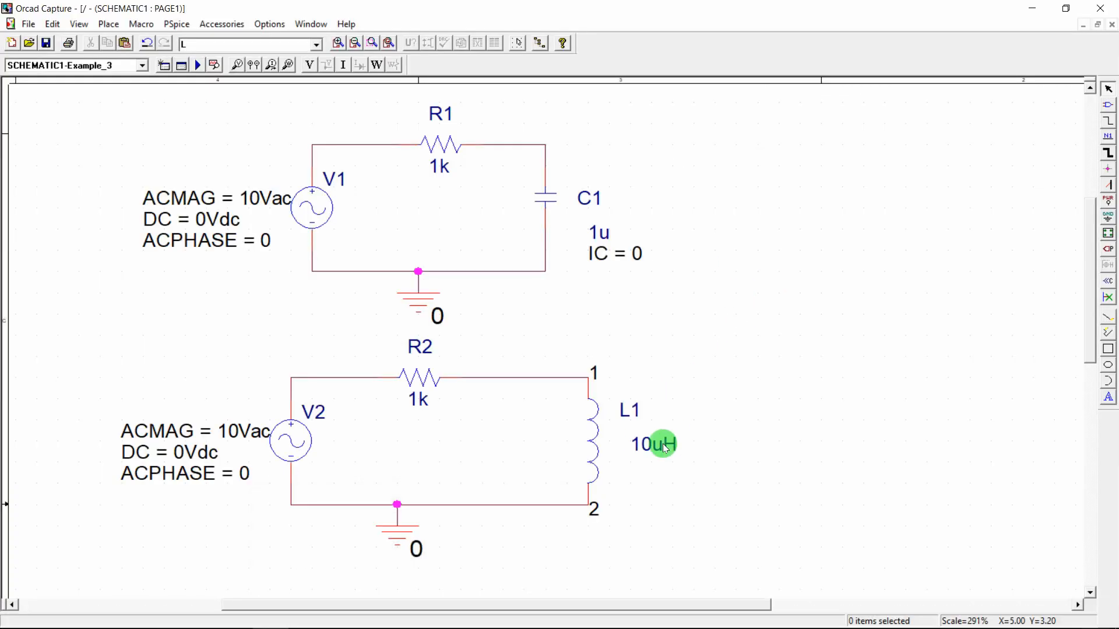
Change inductor L1's value from 10uH to 4mH
double_click(664, 446)
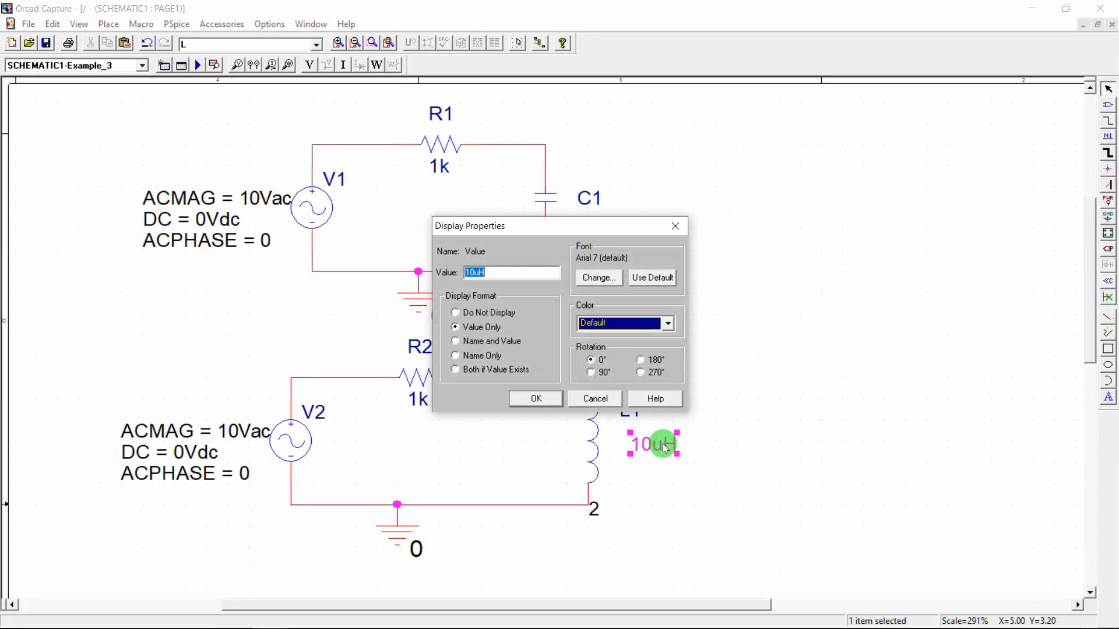
key(Left)
key(shift+Right)
key(shift+Right)
key(shift+Right)
text(4)
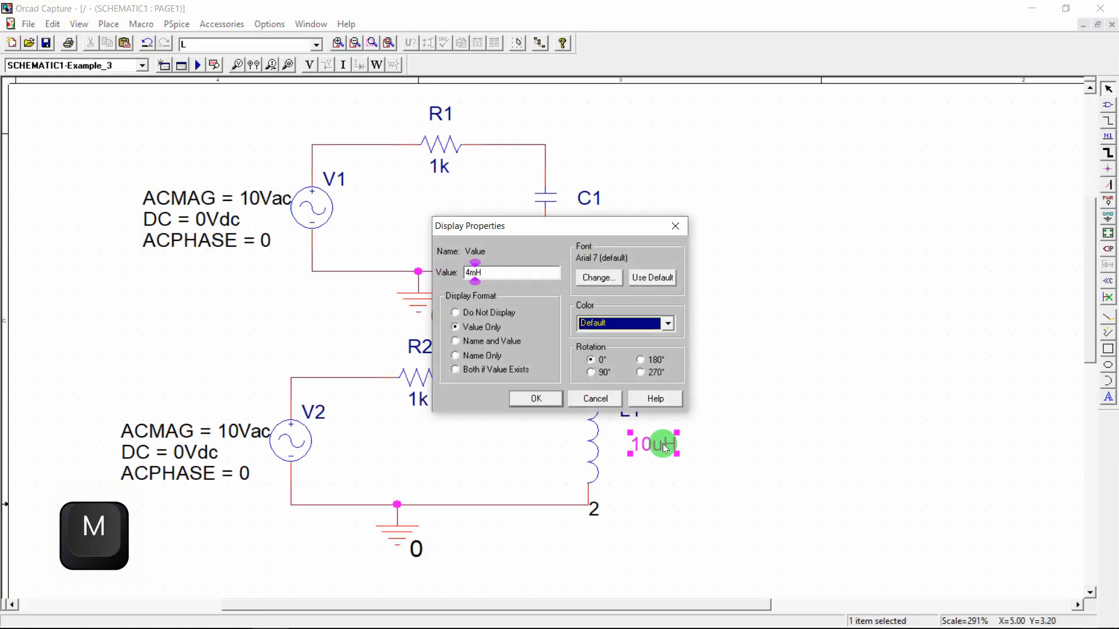
text(m)
key(Return)
Set L1's IC property to 0, displayed with both name and value
double_click(593, 444)
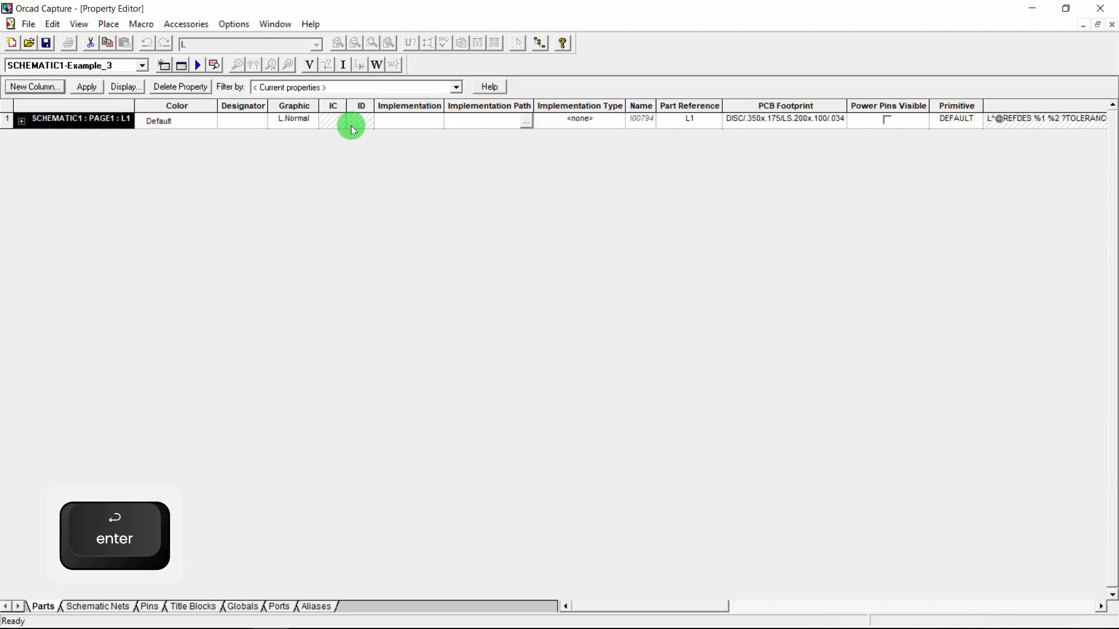
click(333, 120)
text(0)
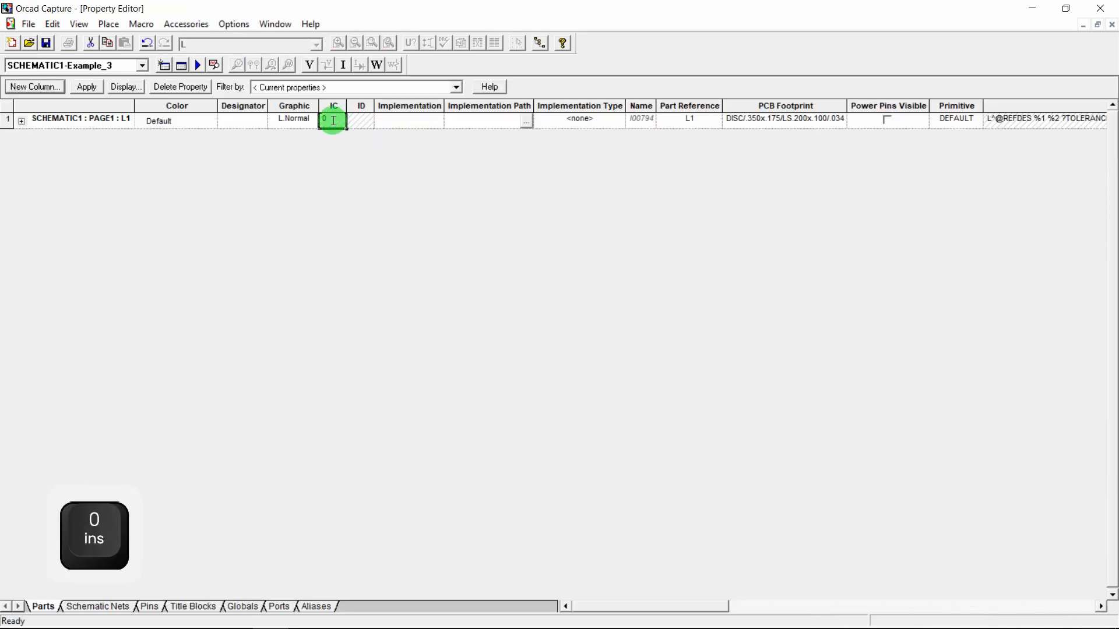
click(113, 92)
click(476, 342)
click(546, 398)
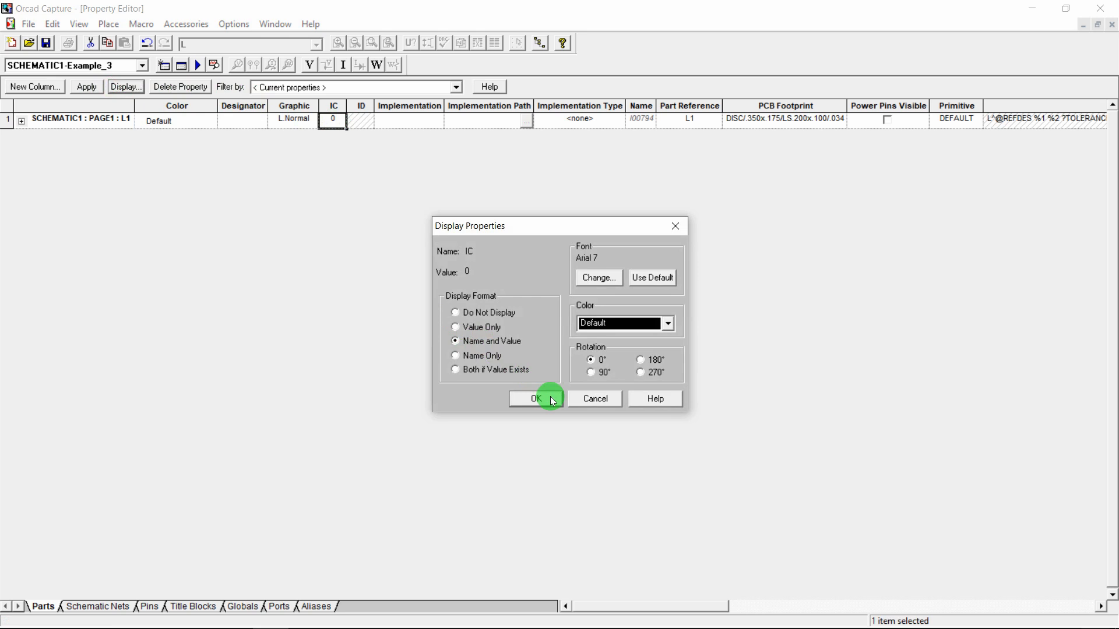
click(140, 147)
click(86, 86)
click(1112, 24)
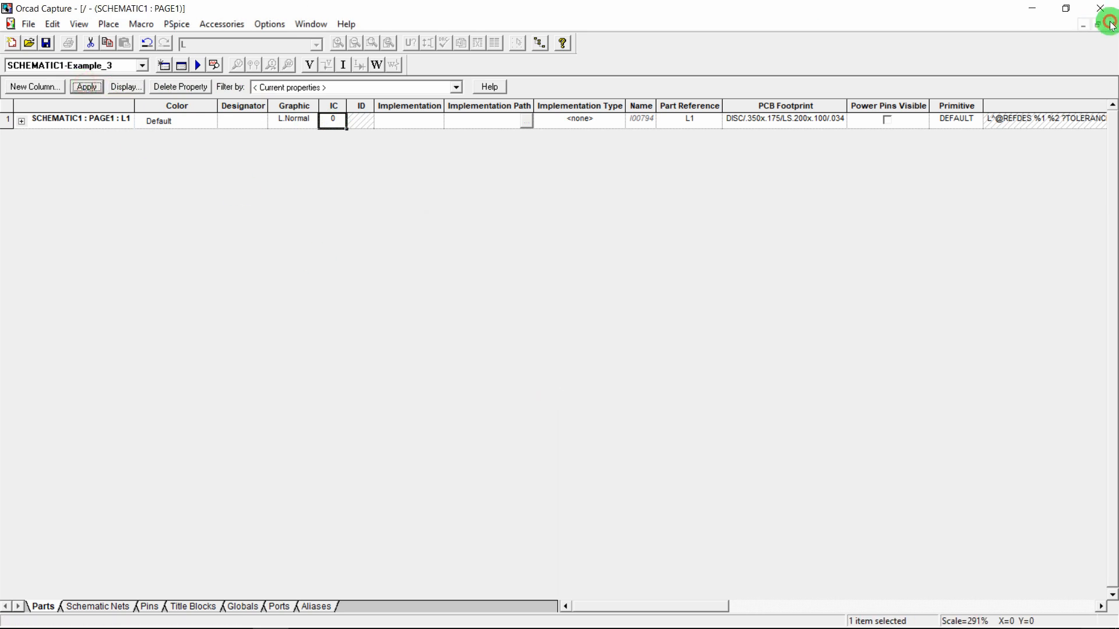
click(487, 412)
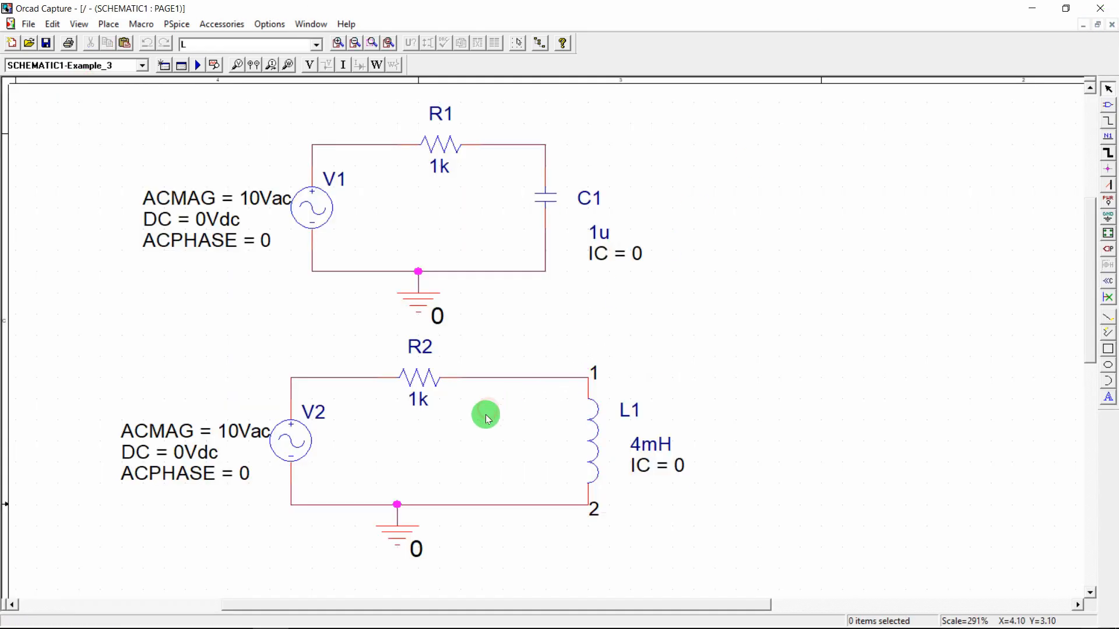
In the simulation profile, set the AC sweep start frequency to 10 and end frequency to 10MEG
click(180, 26)
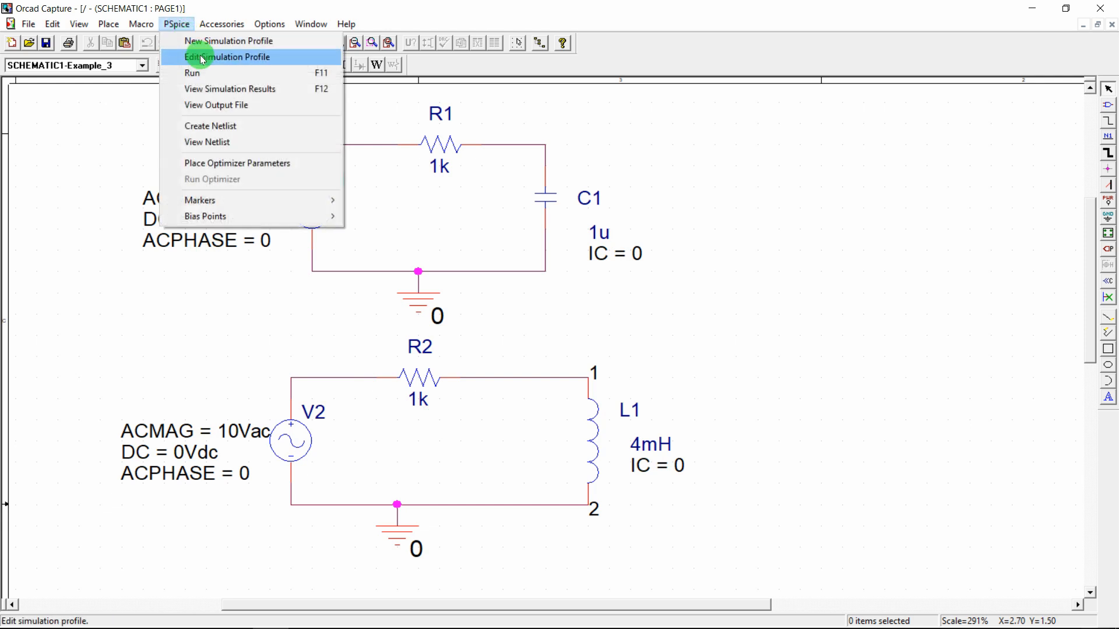
click(201, 58)
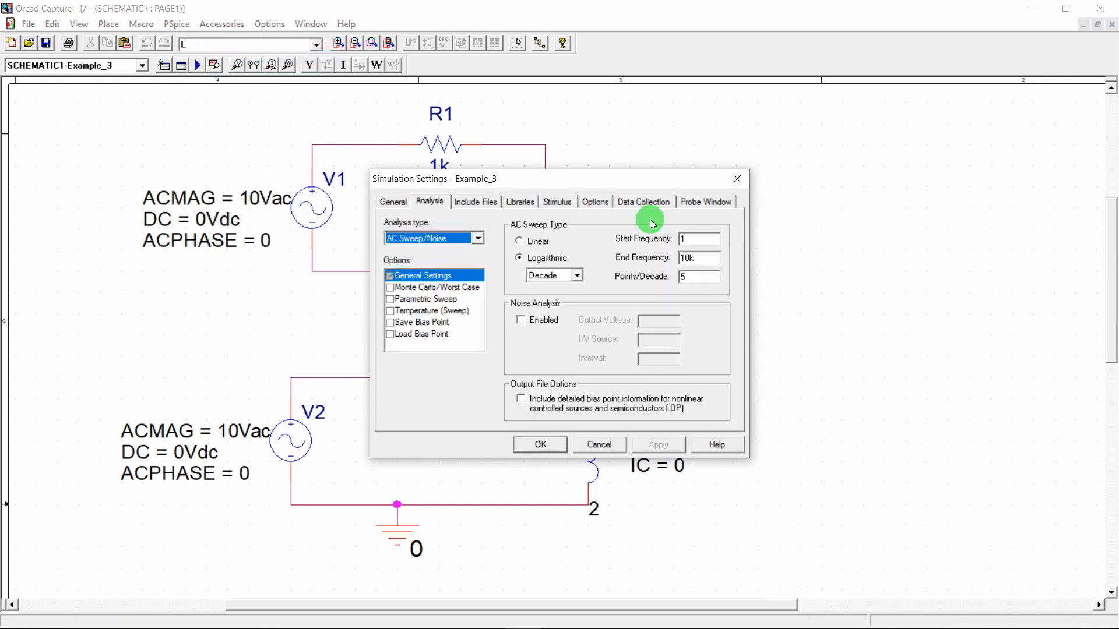
mouse_move(415, 615)
mouse_move(325, 542)
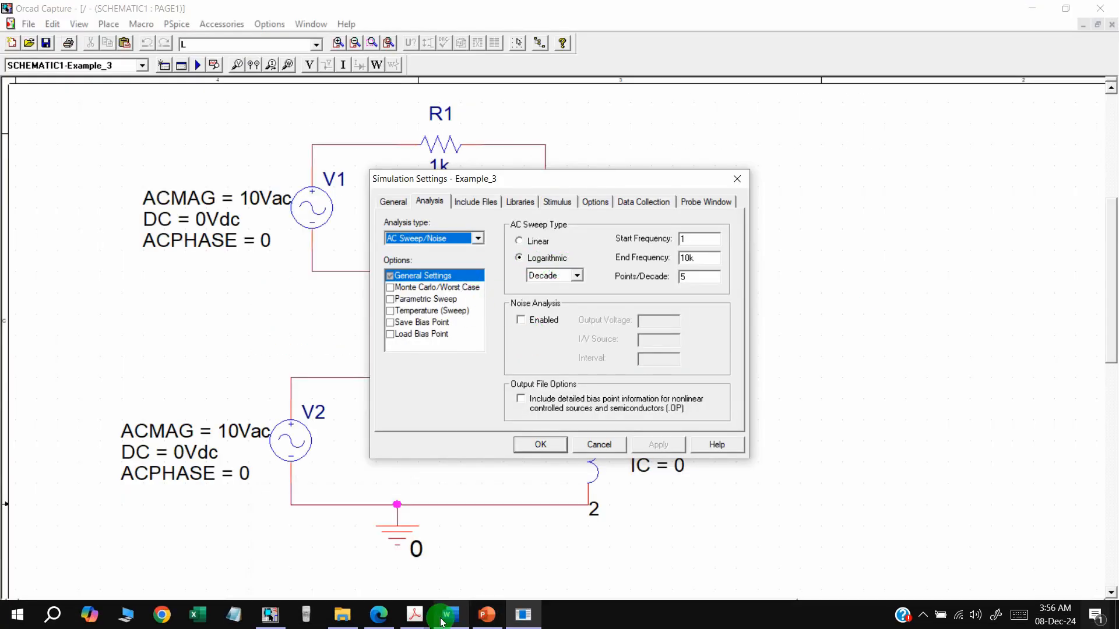
mouse_move(377, 568)
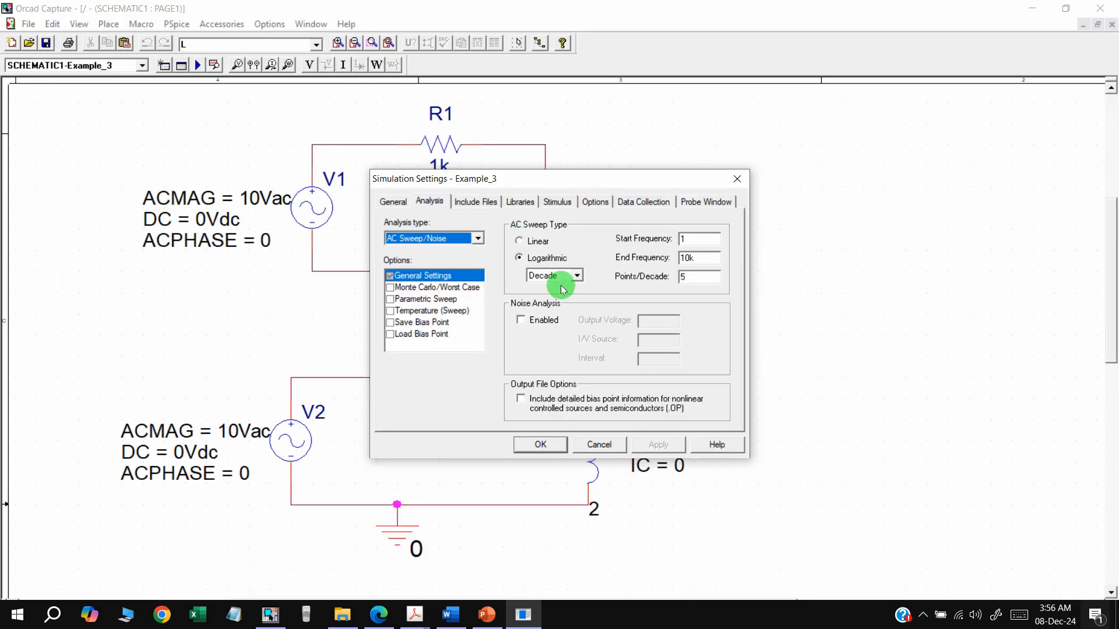
click(699, 239)
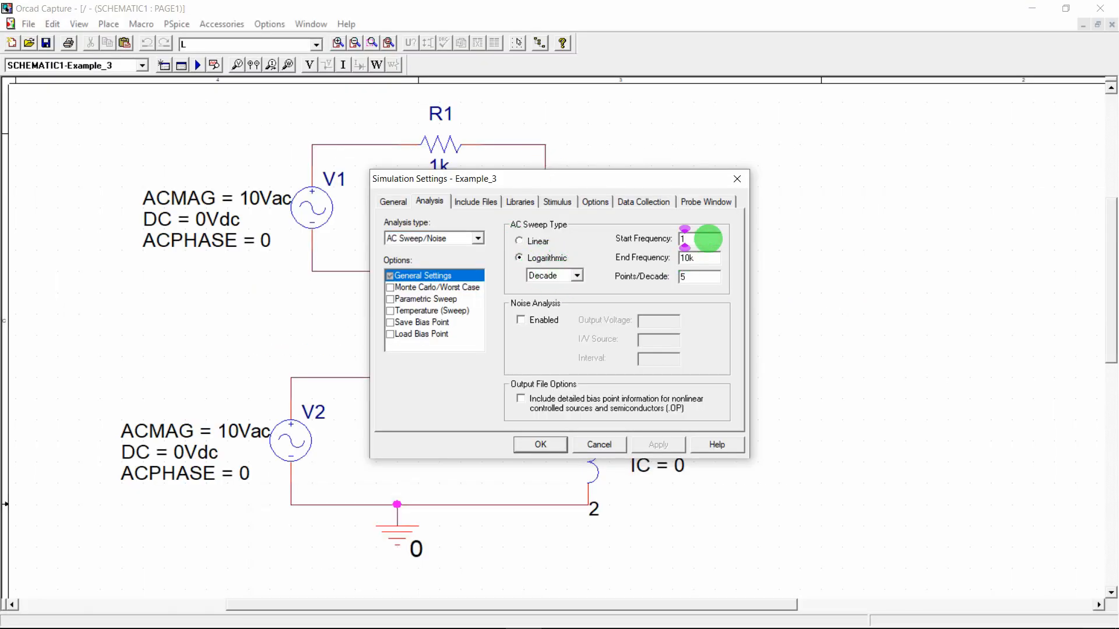
text(0)
key(BackSpace)
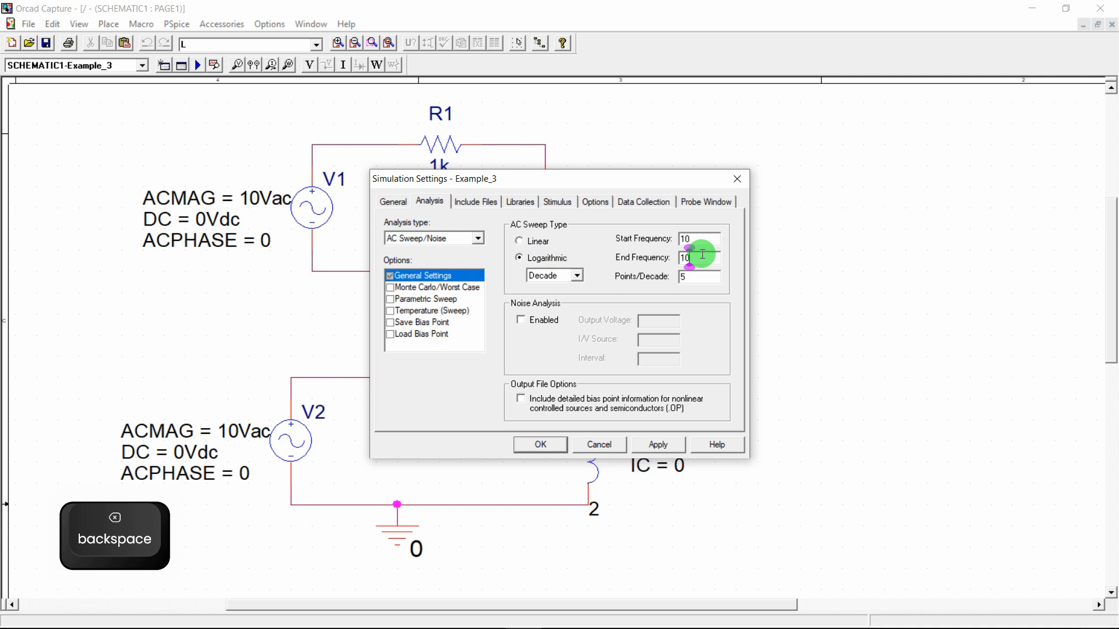
text(MEG)
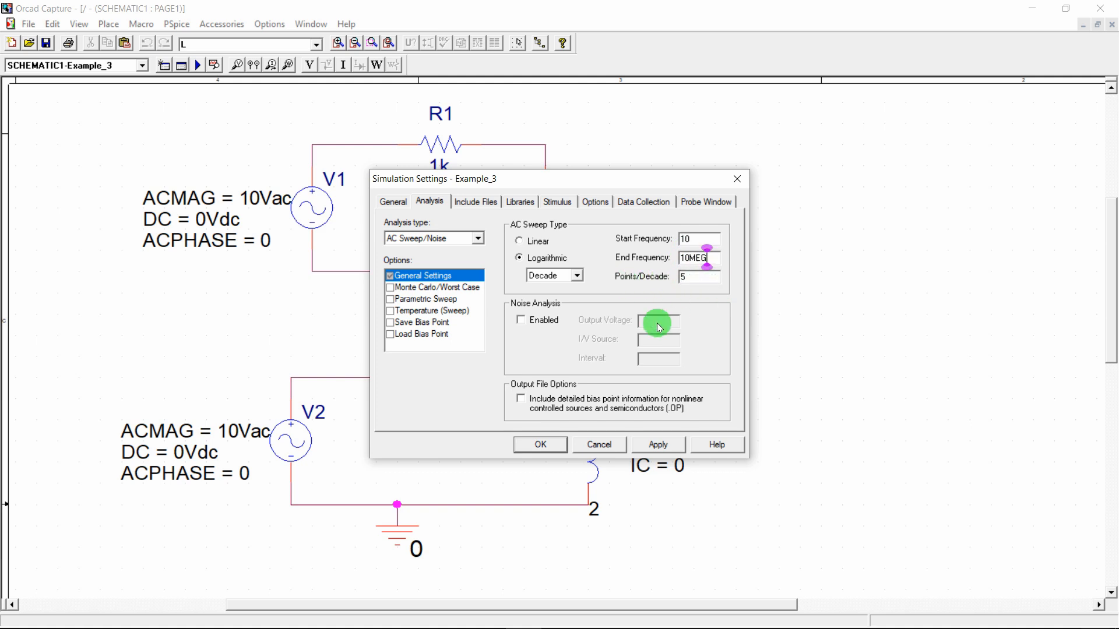
click(546, 443)
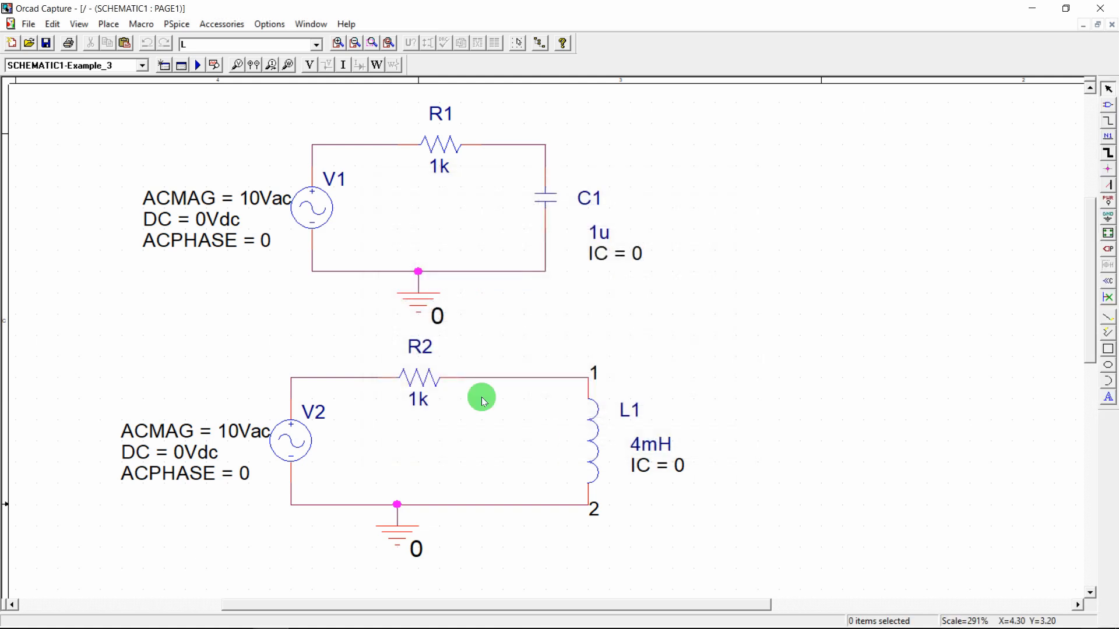
Place a voltage marker on L1 pin 1 and run the AC simulation
click(590, 379)
key(Escape)
click(222, 71)
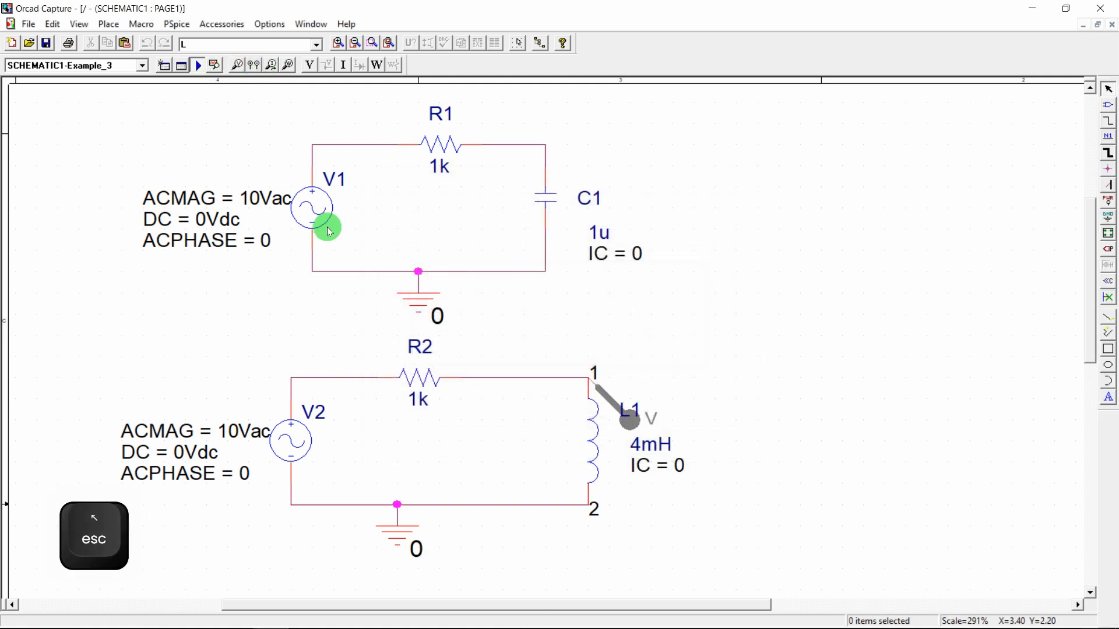
click(523, 616)
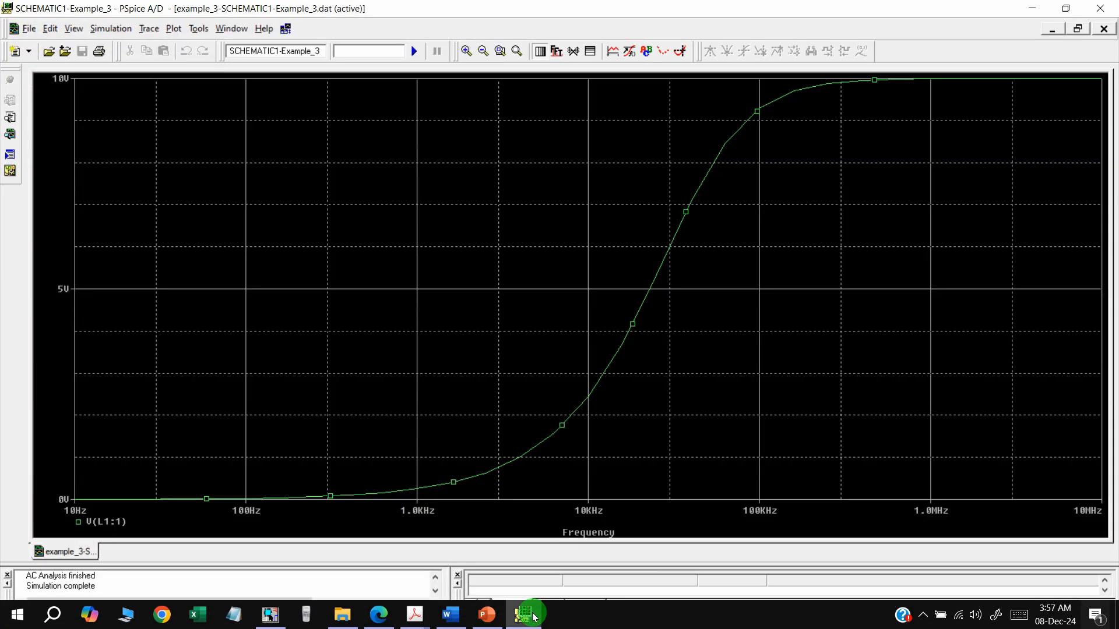
Give the V(L1:1) trace a thicker line width in its properties
right_click(643, 298)
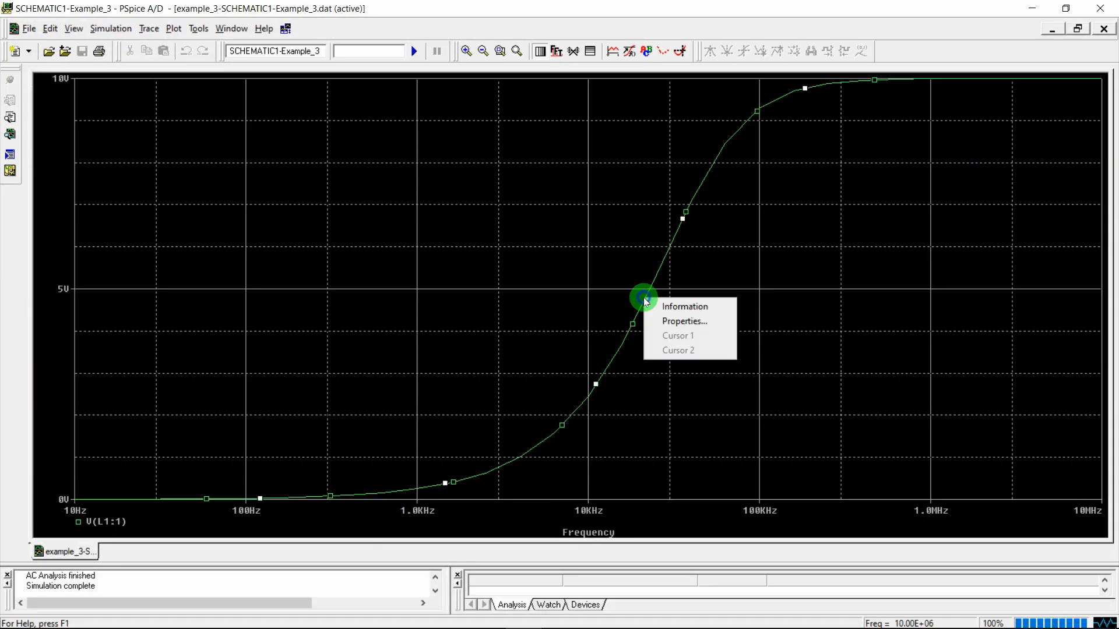
click(682, 320)
click(128, 125)
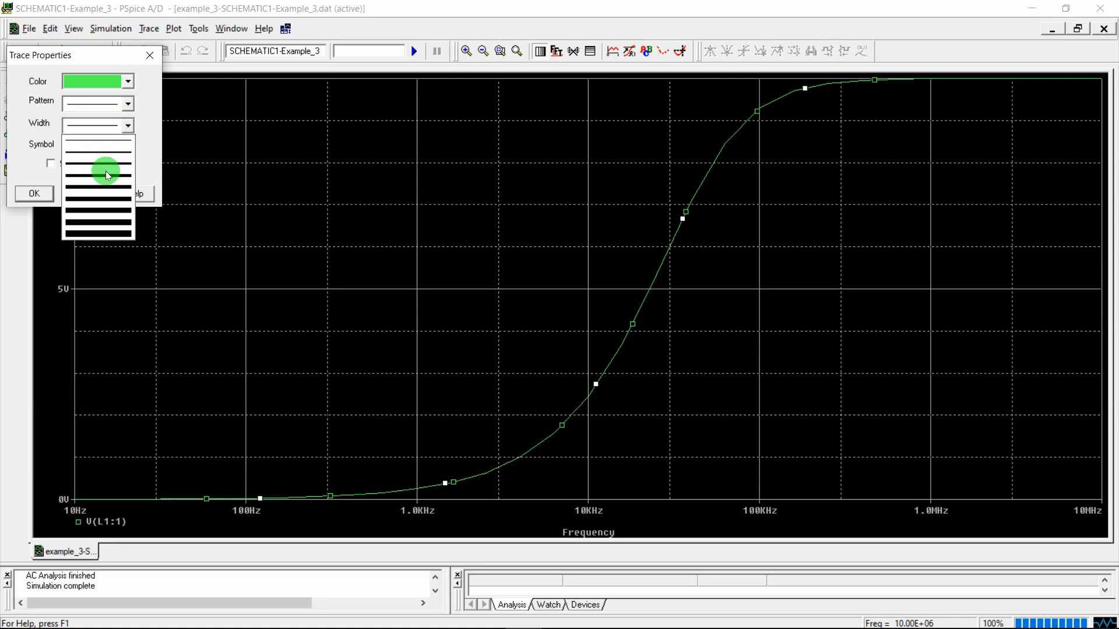
click(106, 170)
click(50, 189)
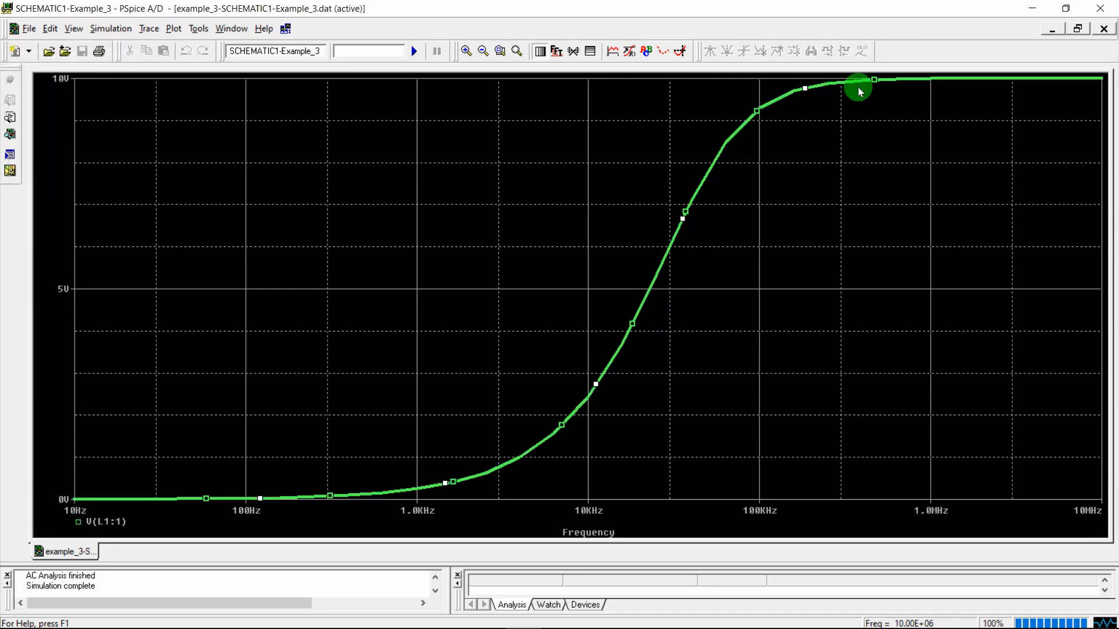
key(Delete)
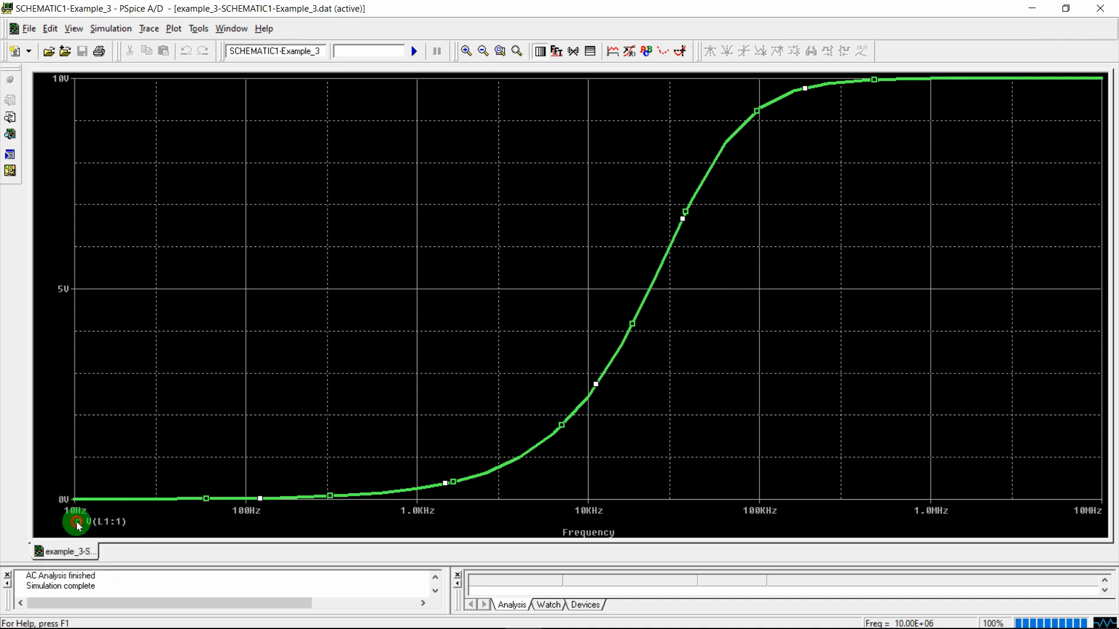
click(99, 522)
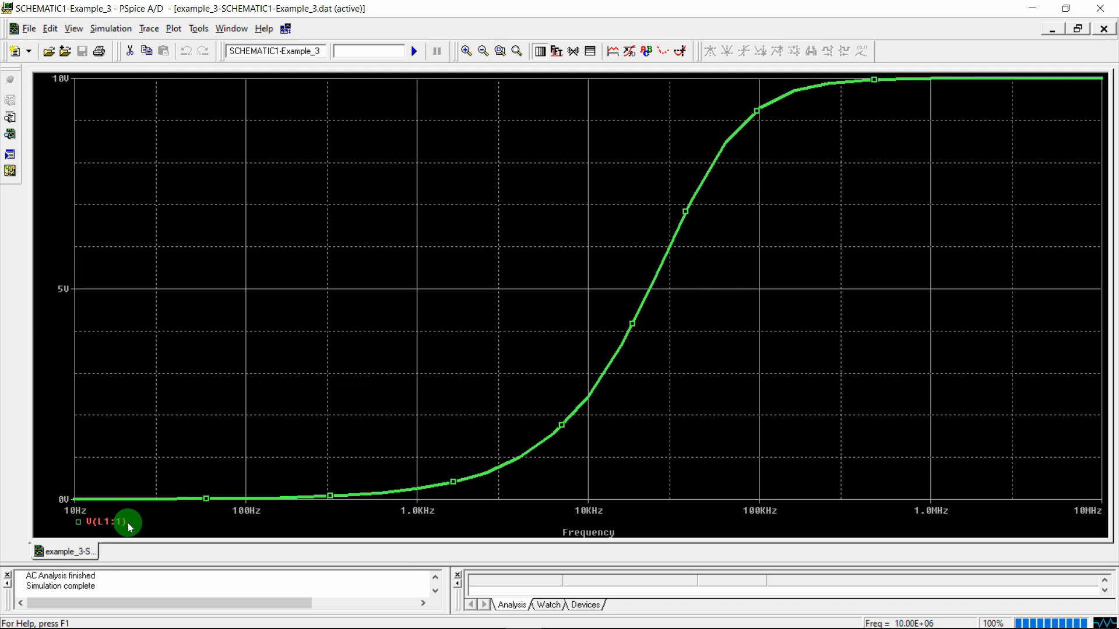
Replace the linear trace with a DB(V(L1:1)) trace
key(Delete)
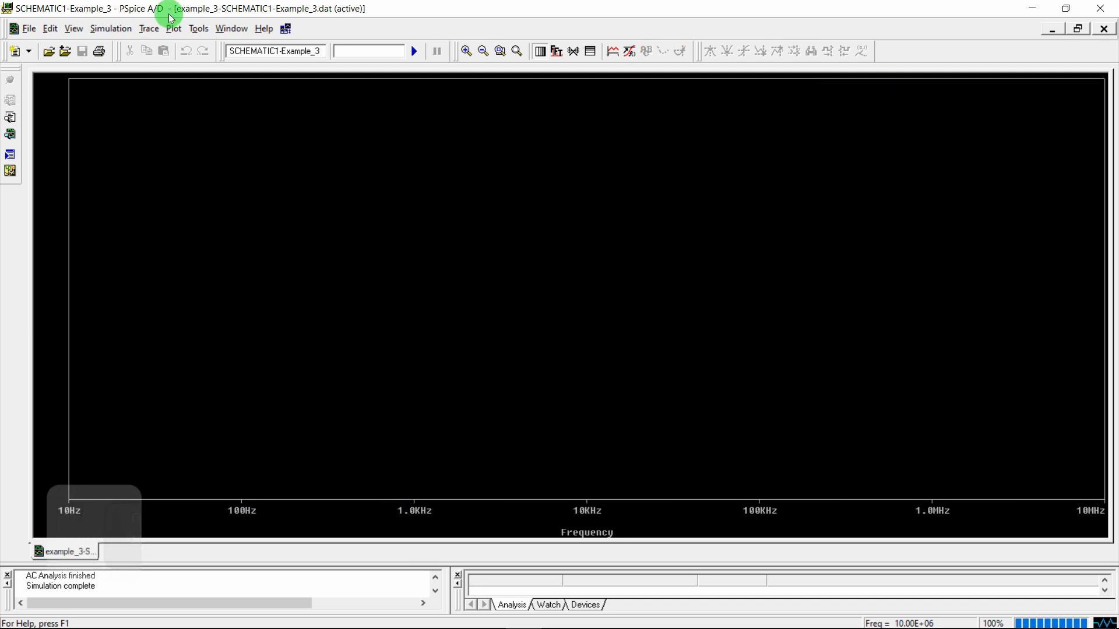
click(149, 28)
click(163, 47)
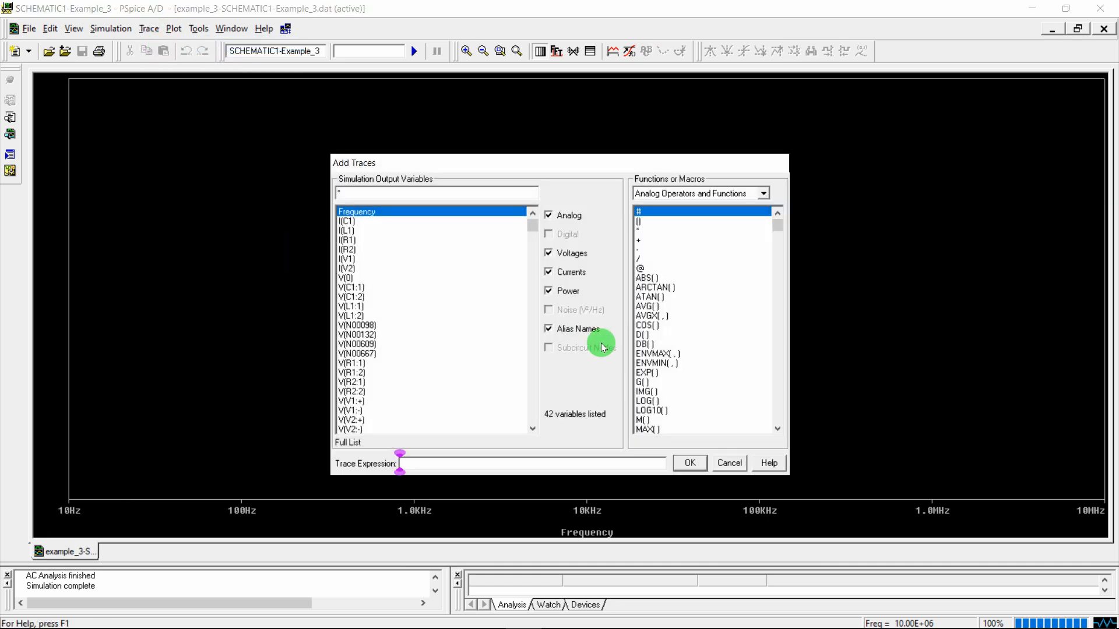
click(643, 345)
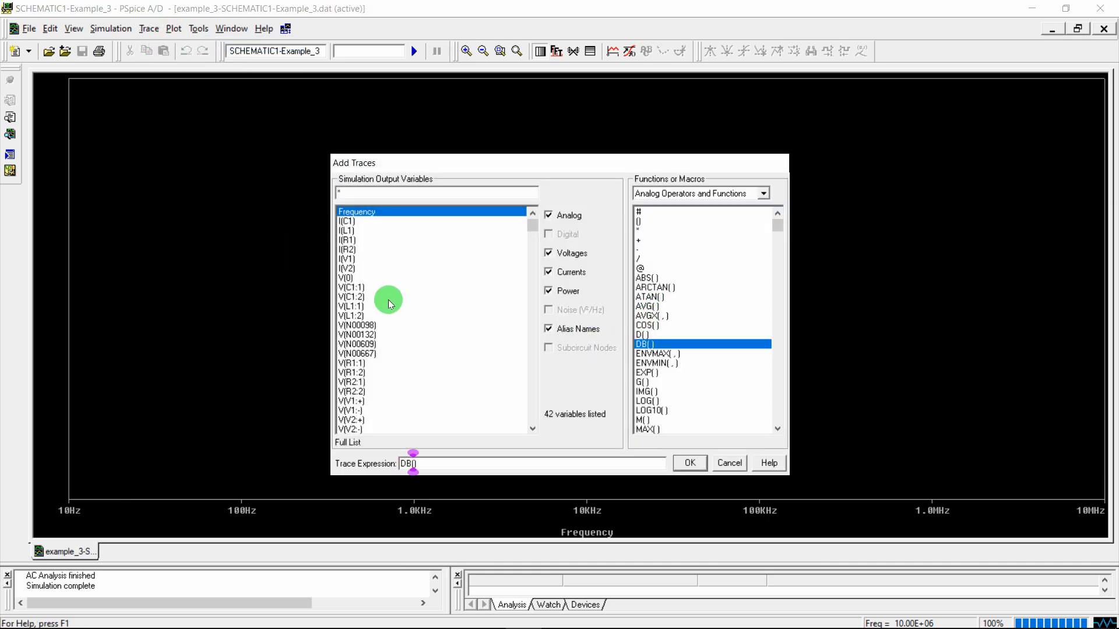
click(348, 307)
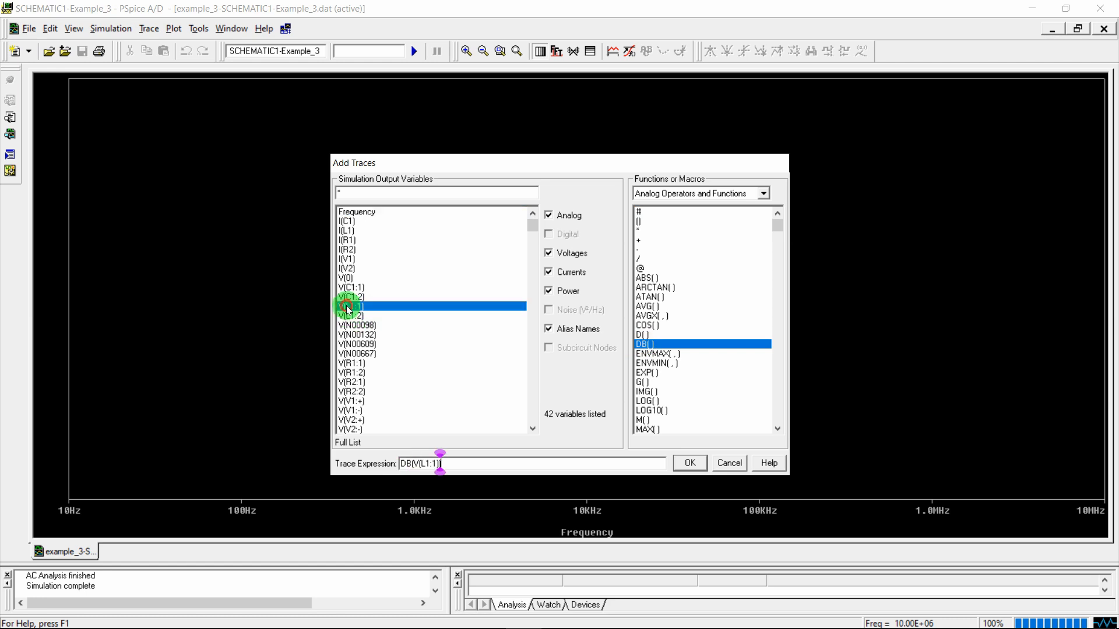
click(689, 463)
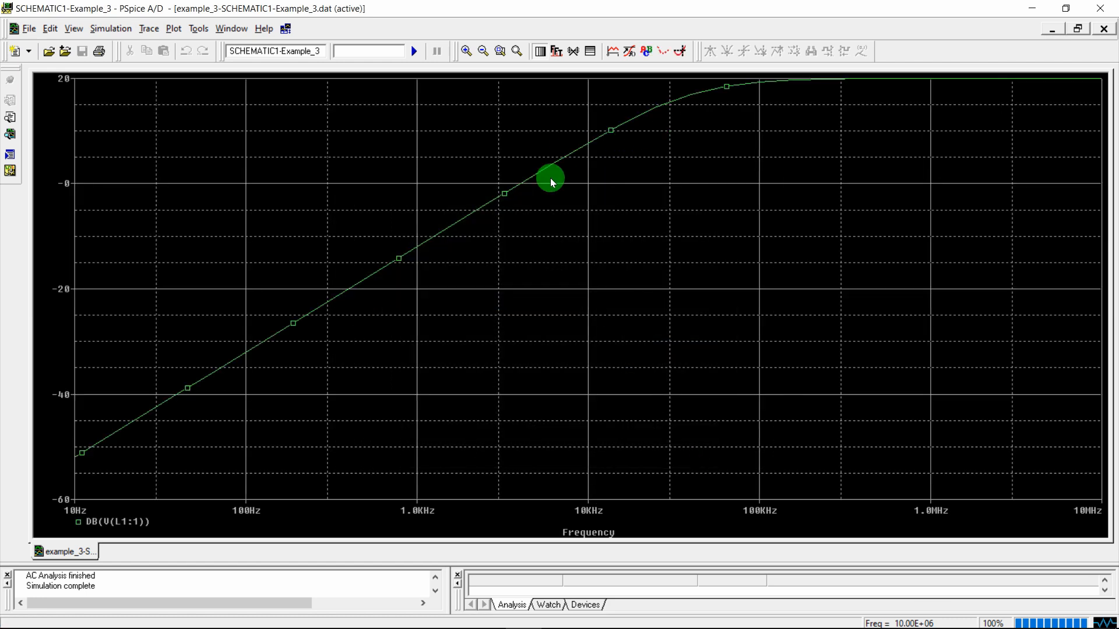
Make the DB(V(L1:1)) trace line thick
right_click(567, 159)
click(589, 176)
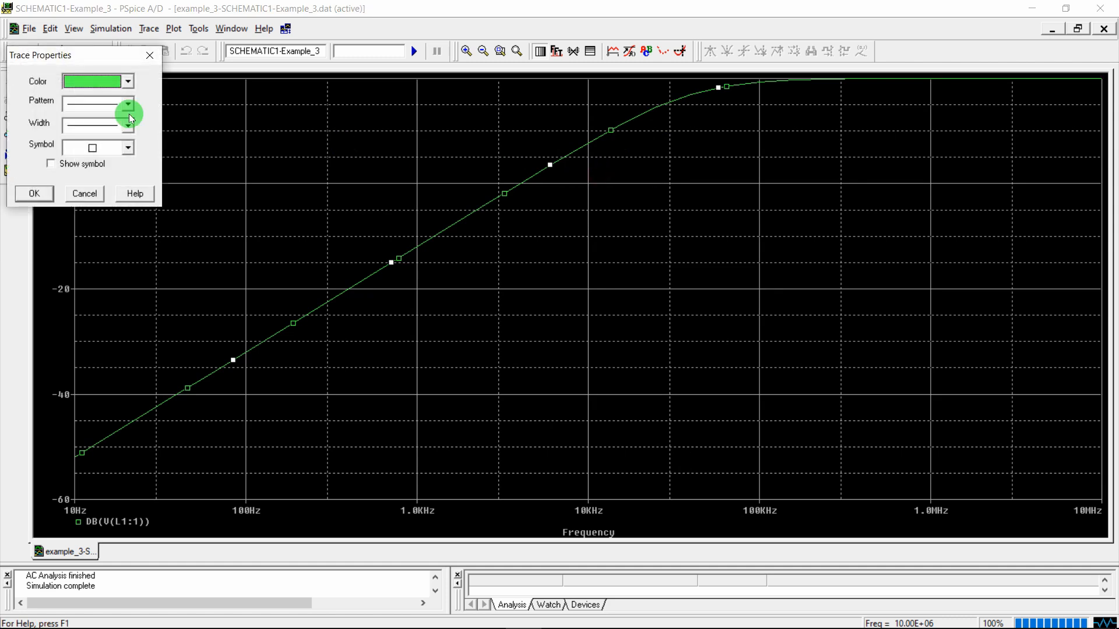
click(123, 126)
click(93, 193)
click(35, 193)
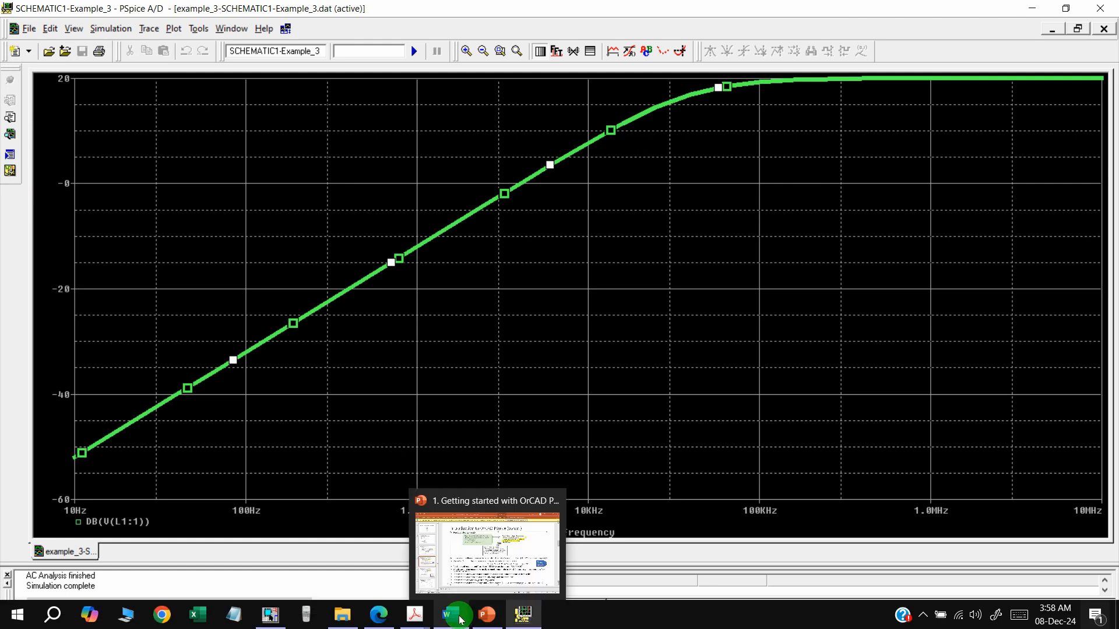
Scroll EEE 1202.pdf pages 8–10 to review the RC example plots and Figure 7
mouse_move(420, 615)
click(317, 539)
scroll(575, 232, down, 3)
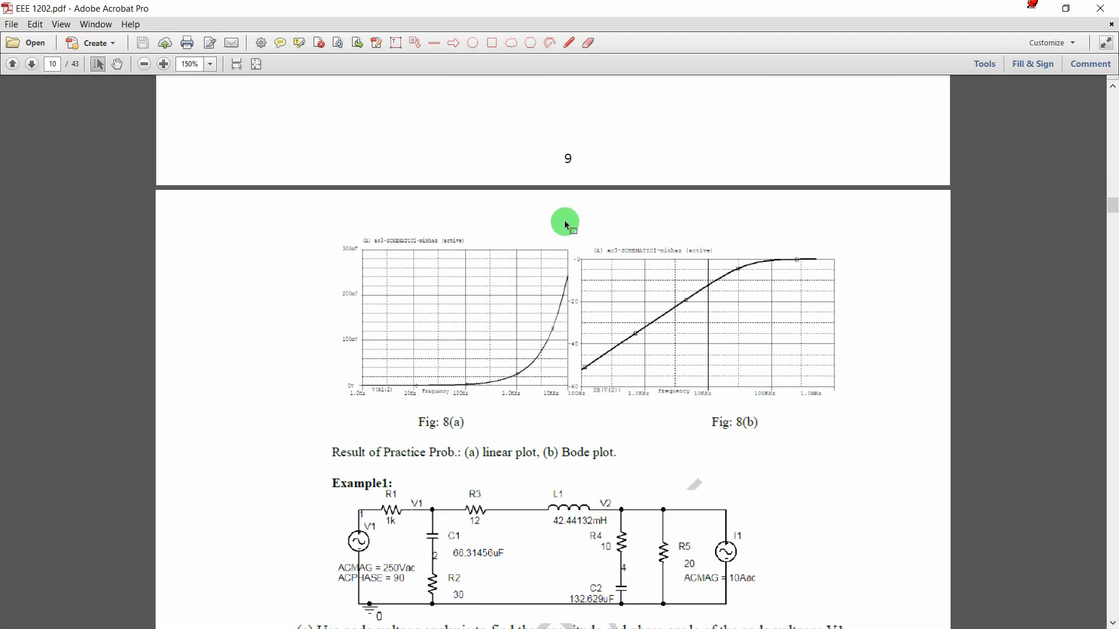
ctrl+scroll(581, 286, up, 2)
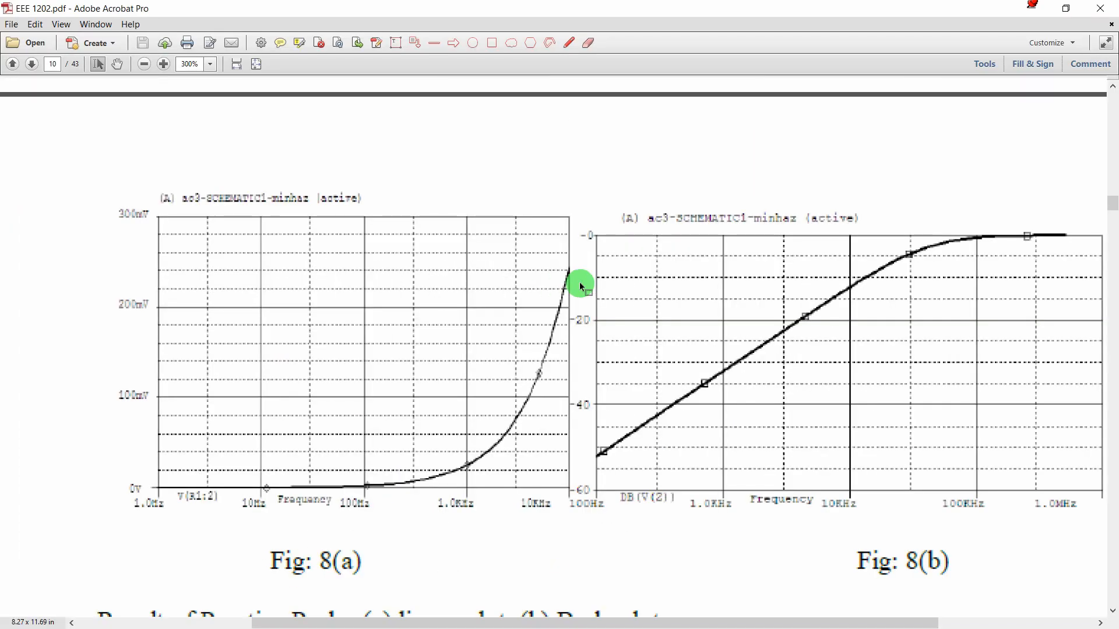
ctrl+scroll(581, 286, down, 2)
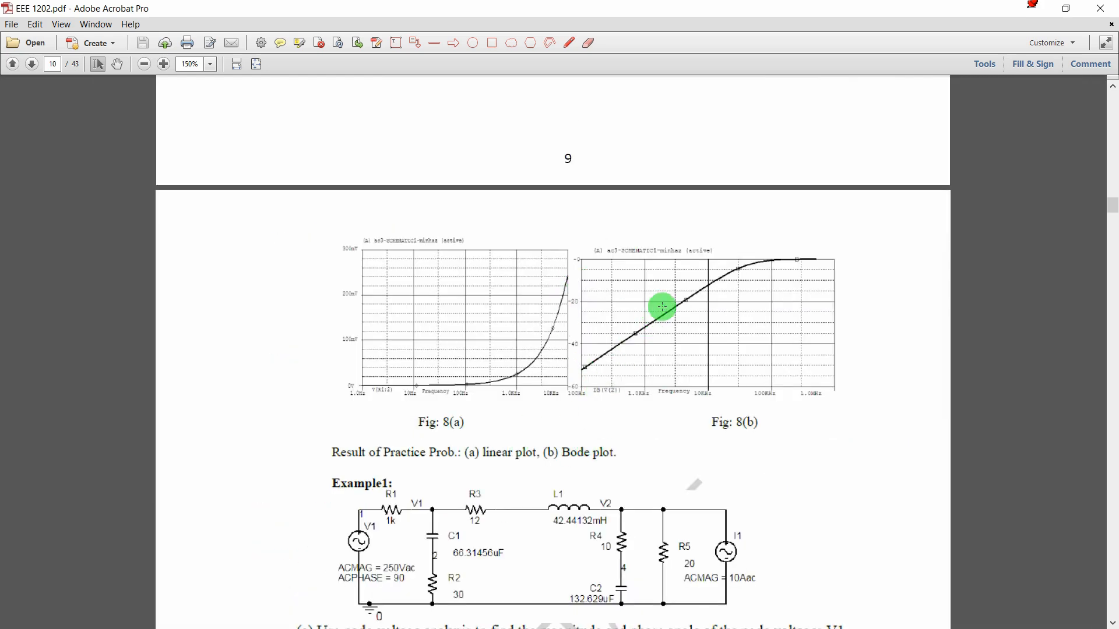
scroll(661, 305, up, 10)
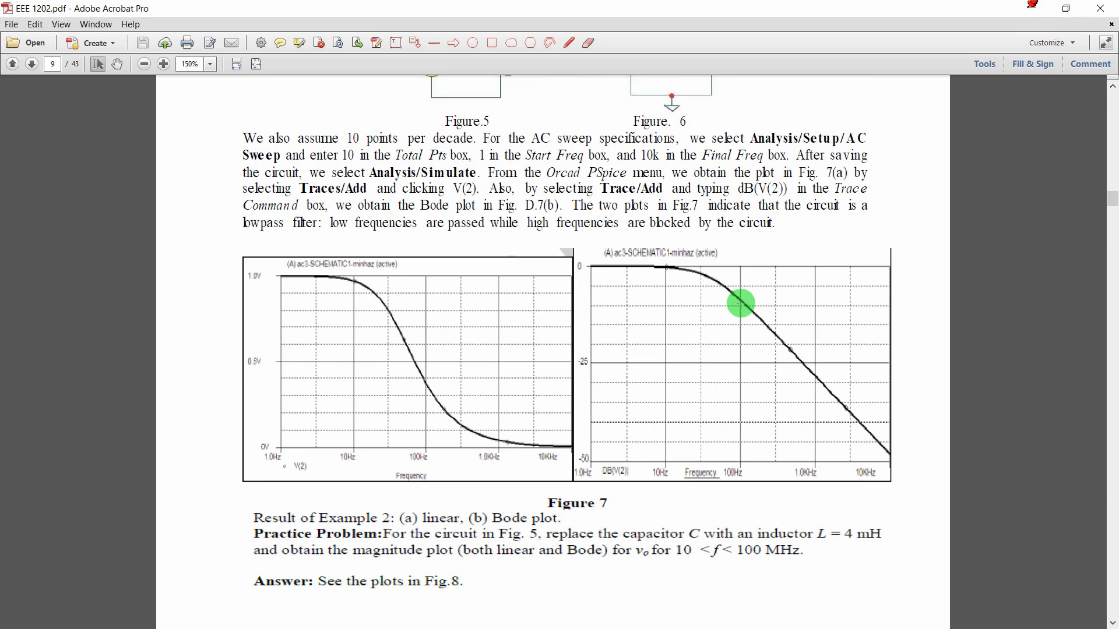
scroll(742, 304, up, 8)
scroll(741, 304, down, 18)
scroll(740, 303, down, 20)
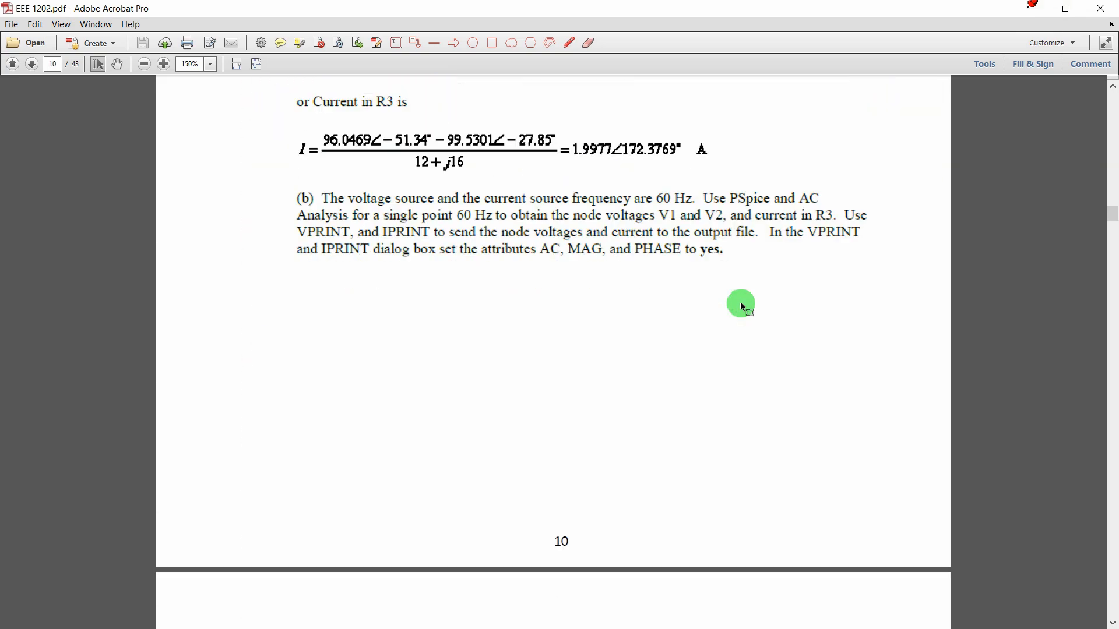
scroll(740, 303, up, 12)
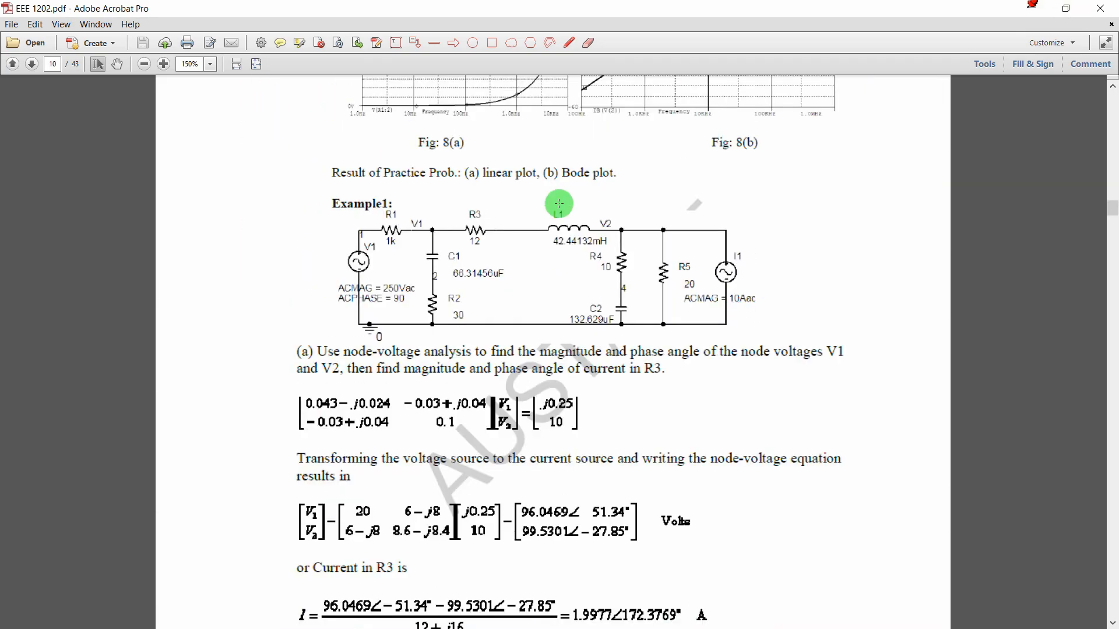
scroll(566, 274, up, 10)
scroll(567, 277, down, 5)
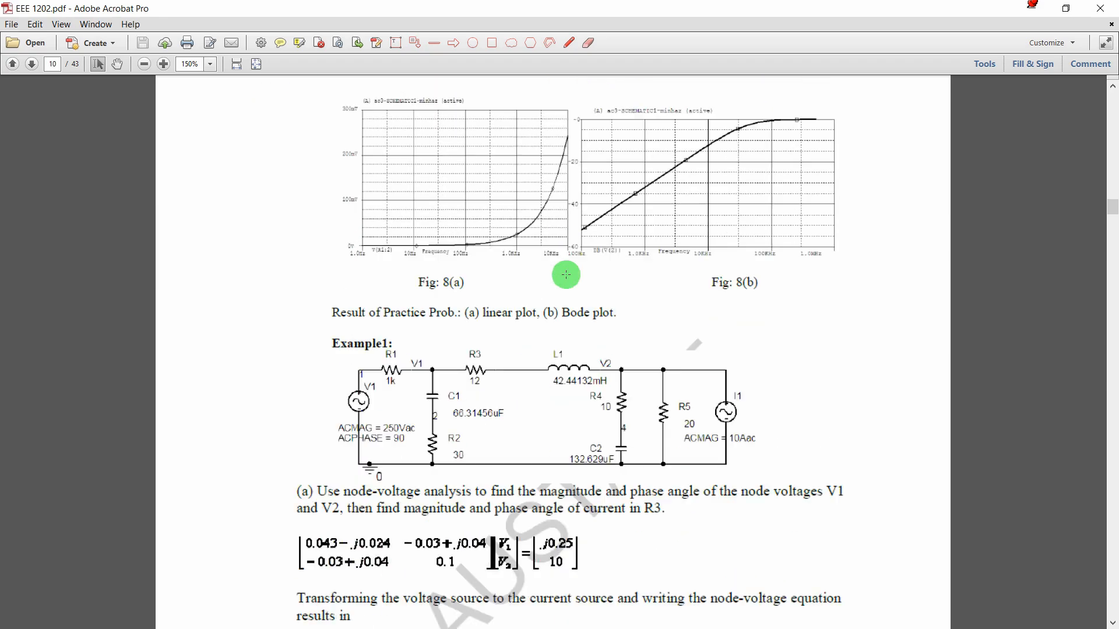
scroll(567, 275, up, 13)
scroll(566, 274, down, 10)
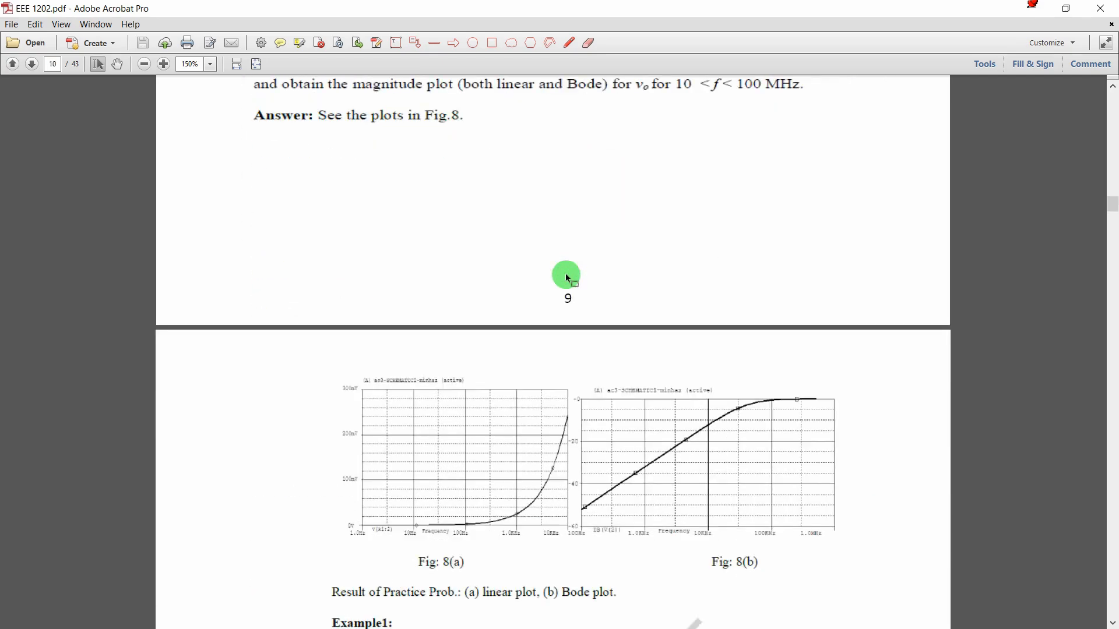
scroll(567, 275, up, 2)
scroll(567, 276, down, 7)
scroll(568, 279, up, 5)
scroll(567, 277, up, 15)
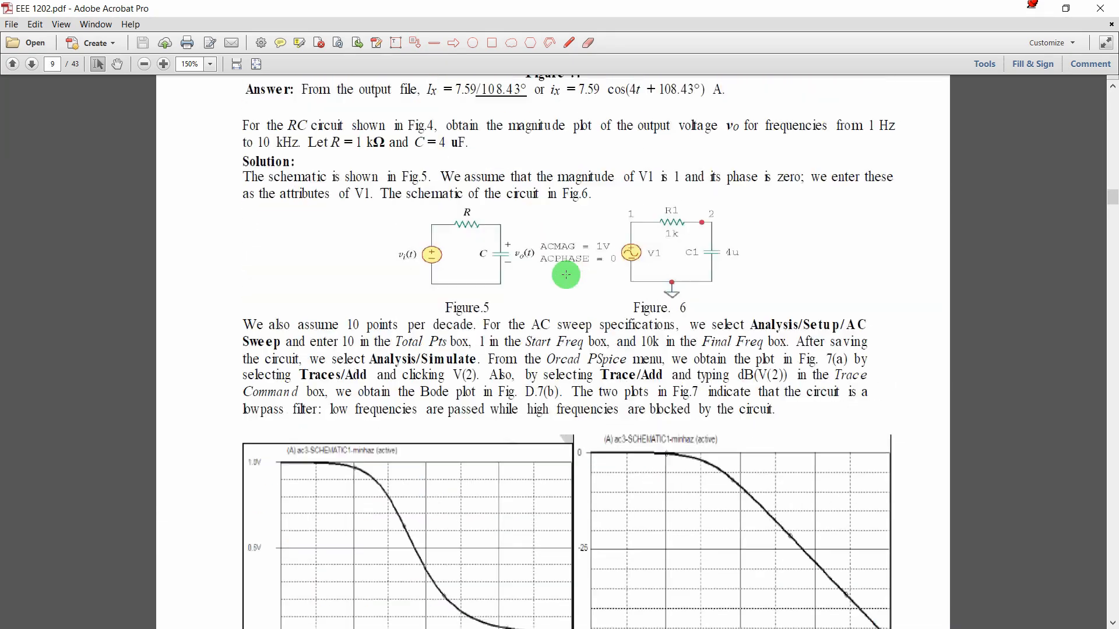
scroll(567, 277, up, 3)
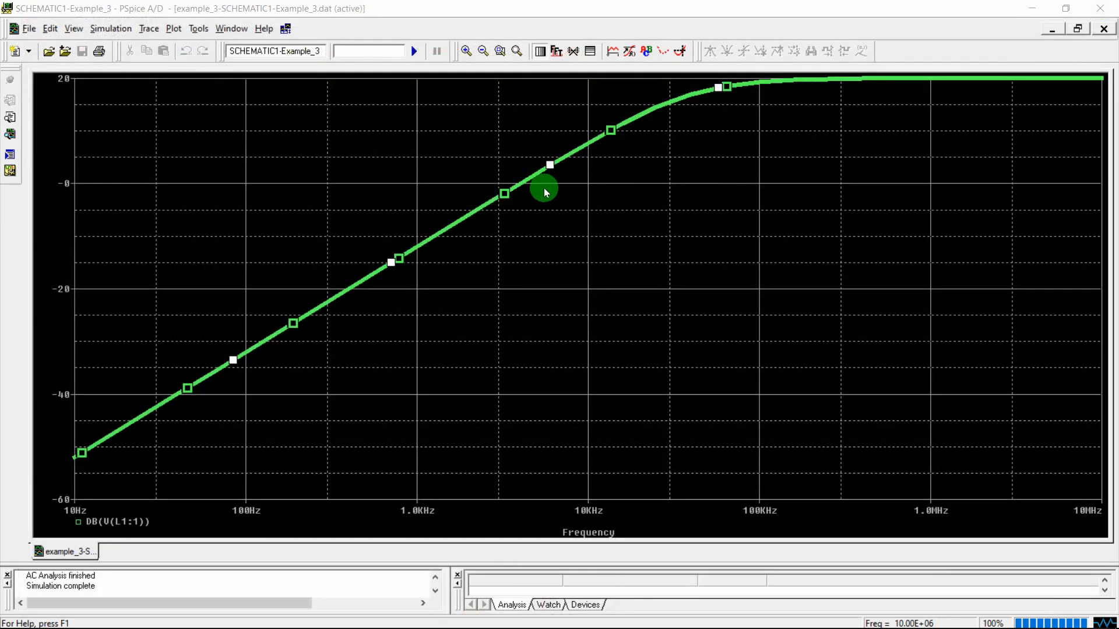
Close PSpice and delete the voltage marker from L1 pin 1
key(Delete)
click(1104, 8)
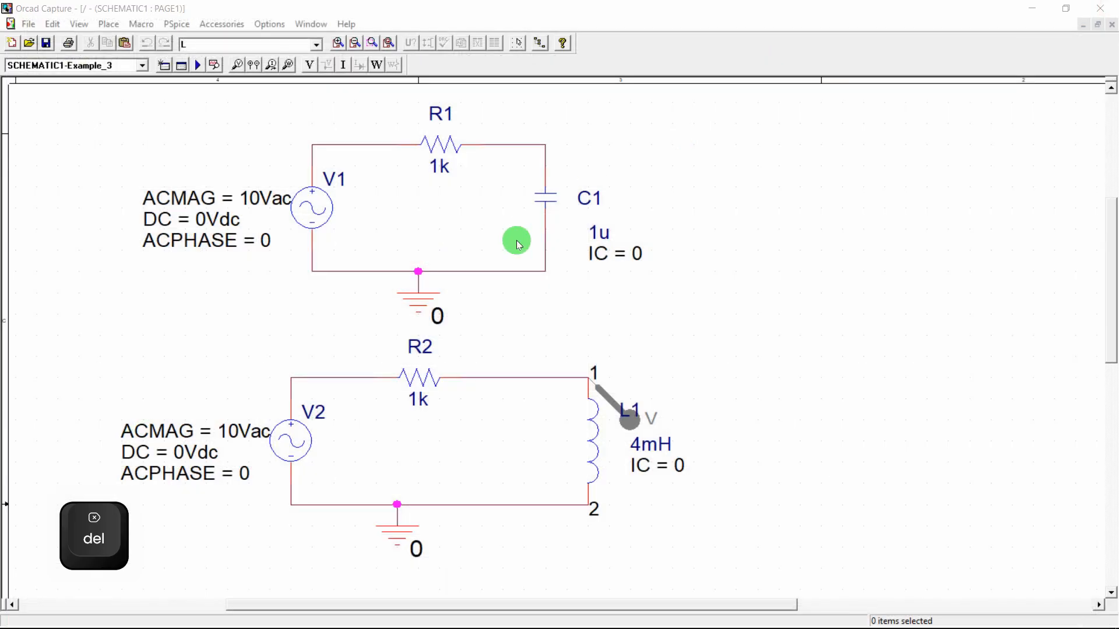
click(603, 400)
key(Delete)
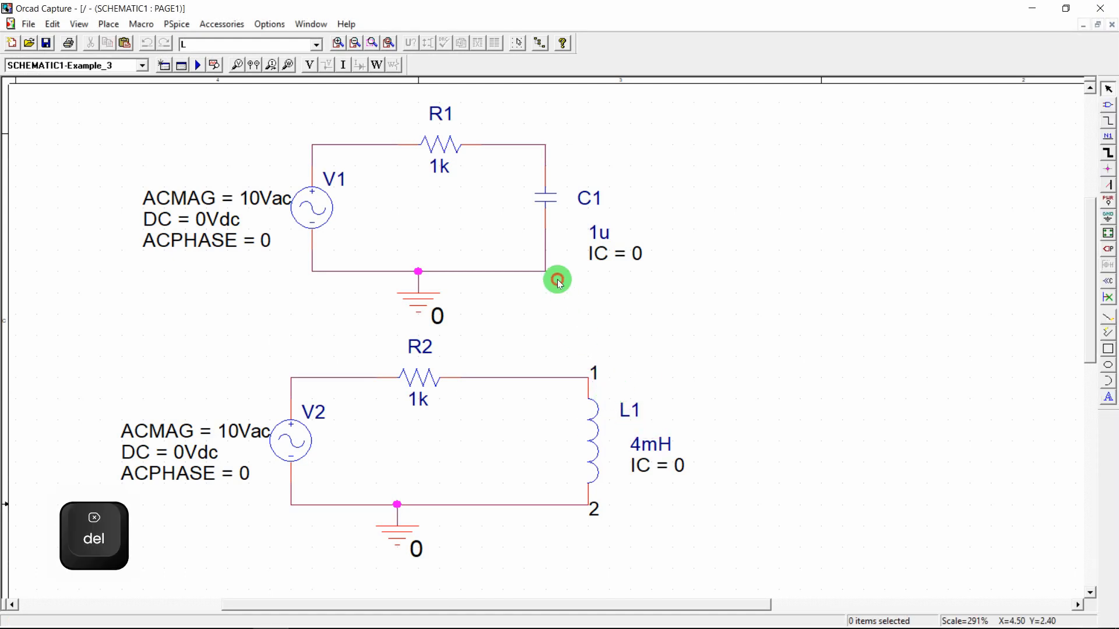
click(456, 616)
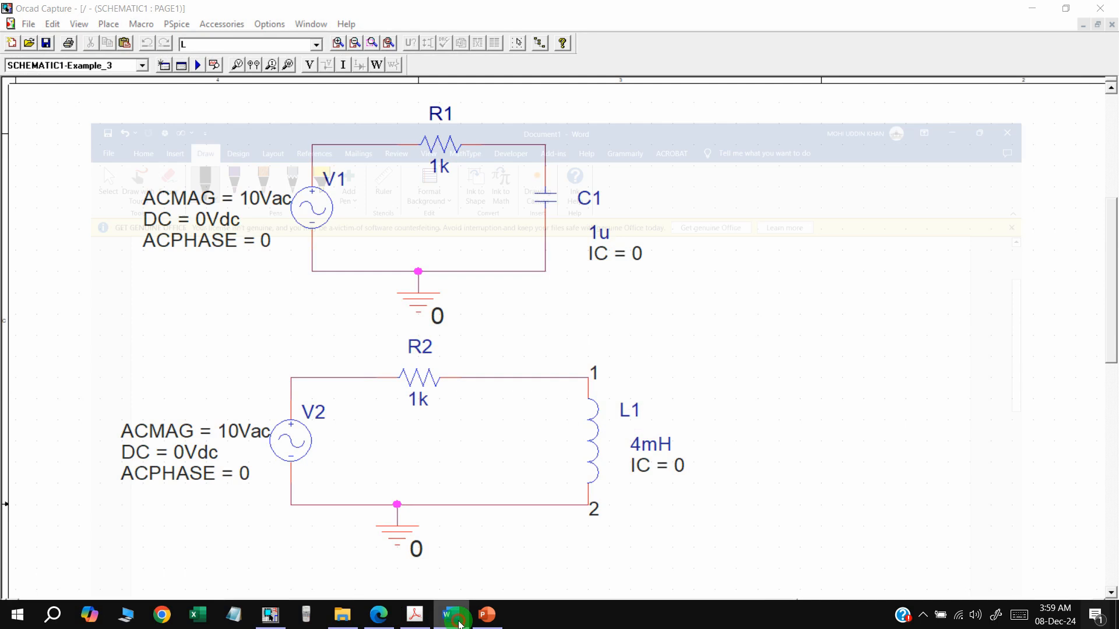
Clear the old ink and handwrite ωc = 2πfc = 1/RC
key(Delete)
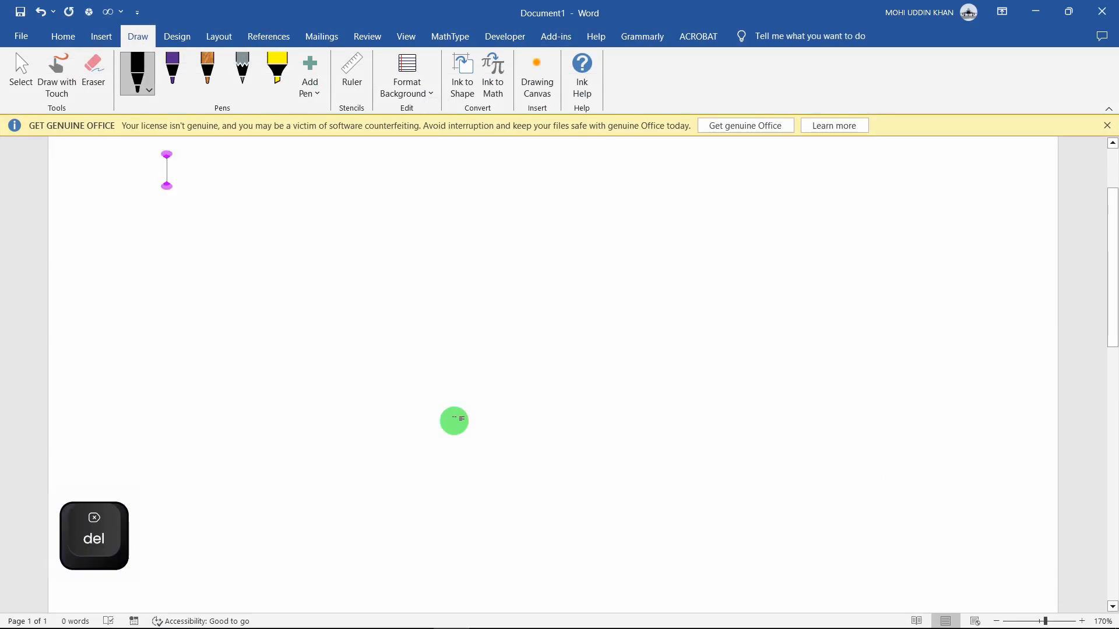
drag(169, 281, 176, 284)
mouse_move(133, 173)
mouse_down()
mouse_move(123, 187)
mouse_move(149, 173)
mouse_up()
mouse_move(166, 185)
mouse_down()
mouse_move(158, 193)
mouse_move(174, 194)
mouse_up()
drag(186, 180, 197, 178)
mouse_move(219, 175)
mouse_down()
mouse_move(232, 187)
mouse_move(283, 194)
mouse_up()
drag(304, 184, 362, 176)
drag(346, 183, 392, 180)
mouse_move(353, 193)
mouse_down()
mouse_move(351, 208)
mouse_move(373, 203)
mouse_up()
drag(390, 194, 383, 204)
mouse_move(198, 236)
mouse_down()
mouse_move(217, 252)
mouse_move(249, 251)
mouse_up()
mouse_move(278, 246)
mouse_down()
mouse_move(271, 254)
mouse_move(309, 232)
mouse_up()
Handwrite fc = 1/(2πRC) on the second line
drag(295, 244, 310, 242)
mouse_move(341, 222)
mouse_down()
mouse_move(351, 236)
mouse_move(389, 239)
mouse_up()
mouse_move(330, 260)
mouse_down()
mouse_move(344, 270)
mouse_move(370, 257)
mouse_up()
drag(374, 249, 408, 265)
drag(412, 240, 430, 244)
drag(458, 222, 467, 231)
mouse_move(451, 240)
mouse_down()
mouse_move(515, 237)
mouse_move(483, 256)
mouse_move(505, 269)
mouse_up()
drag(500, 250, 485, 270)
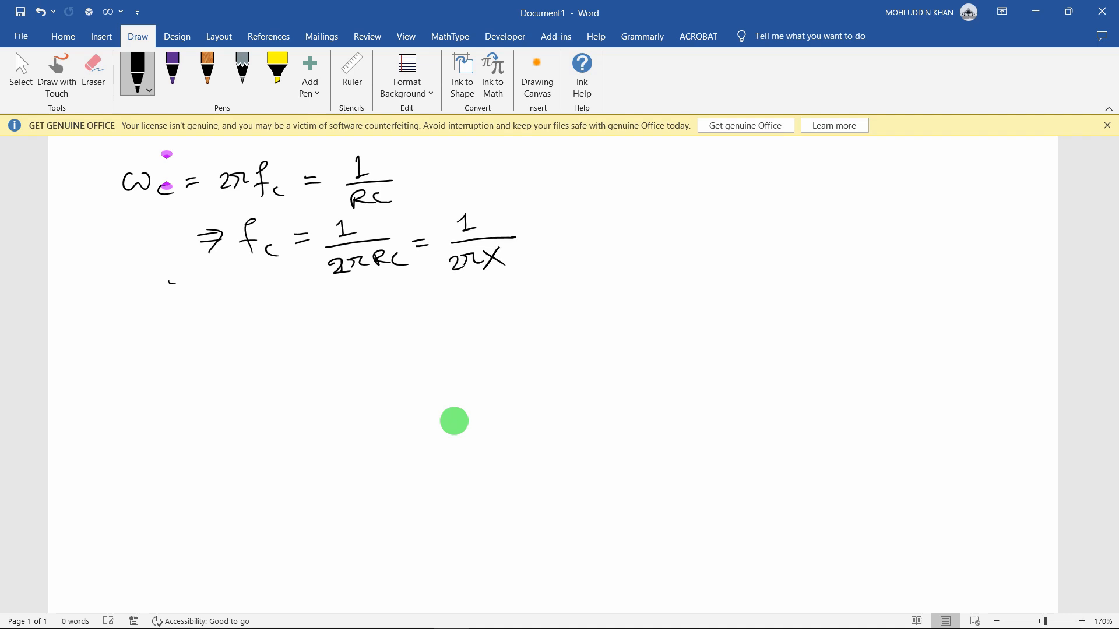
Substitute values to write fc = 1/(2π × 1000 × 1×10⁻⁶) =
mouse_move(268, 622)
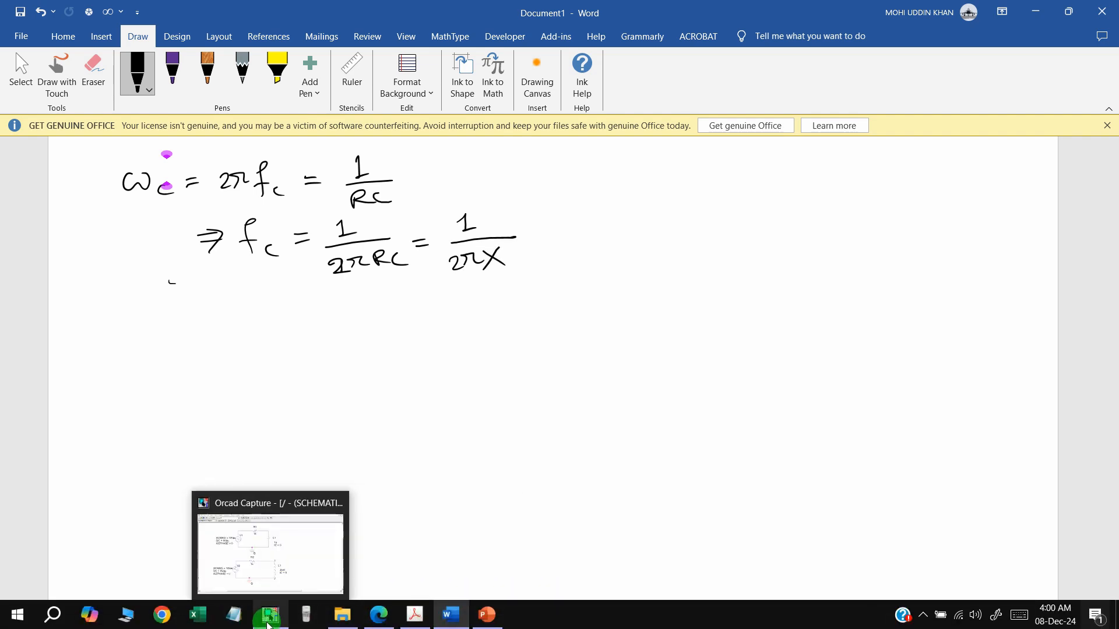
mouse_move(305, 544)
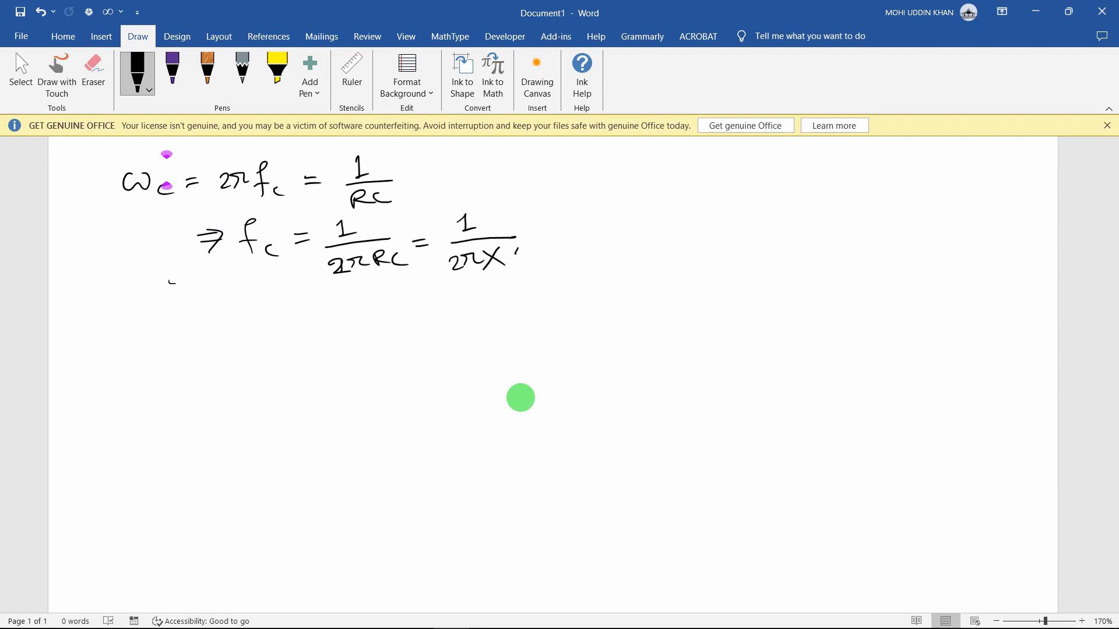
mouse_move(529, 256)
mouse_down()
mouse_move(558, 250)
mouse_move(582, 262)
mouse_up()
drag(580, 249, 565, 263)
mouse_move(511, 236)
mouse_down()
mouse_move(645, 228)
mouse_move(635, 257)
mouse_move(642, 249)
mouse_up()
drag(647, 239, 654, 238)
drag(668, 231, 664, 240)
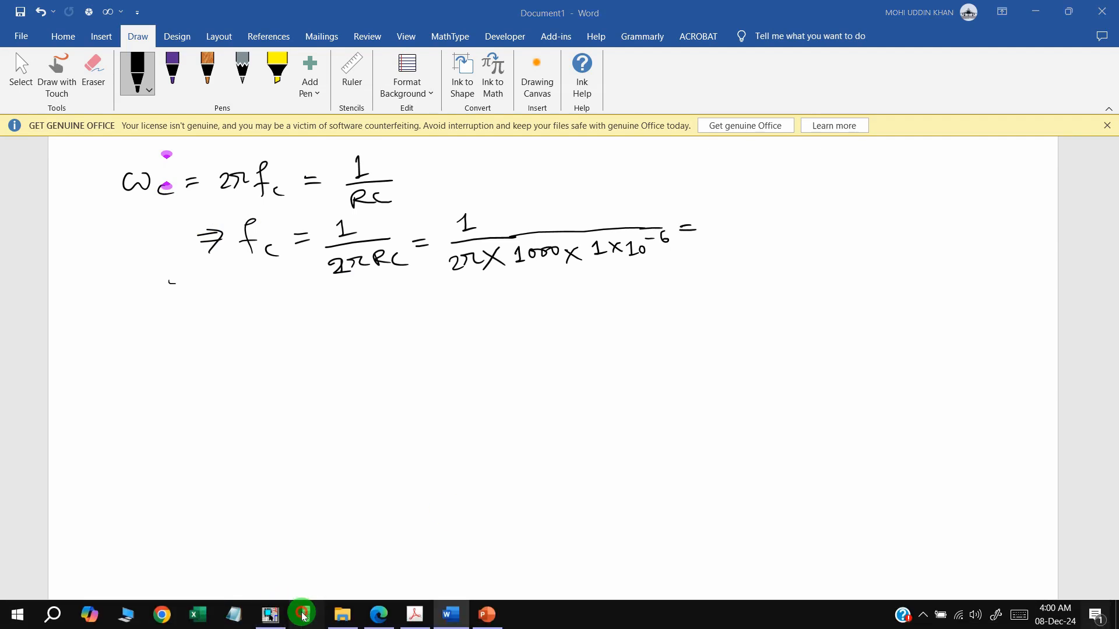
click(306, 618)
Move the calculator aside and start the fraction 1/(2π×1000 in the emulator
drag(731, 52, 853, 63)
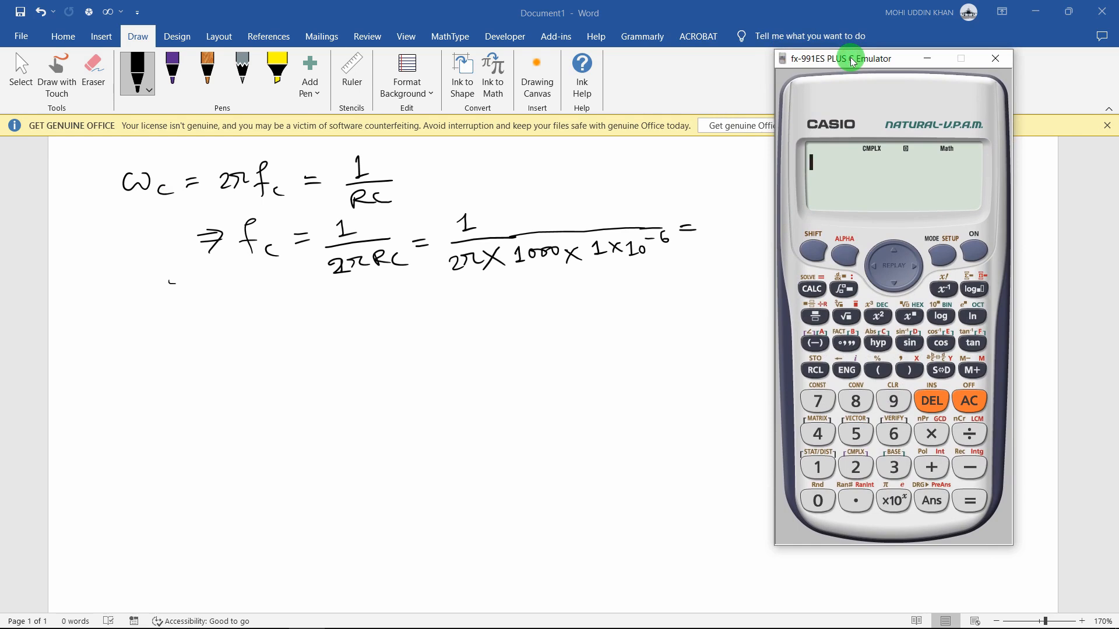
text(1)
click(815, 316)
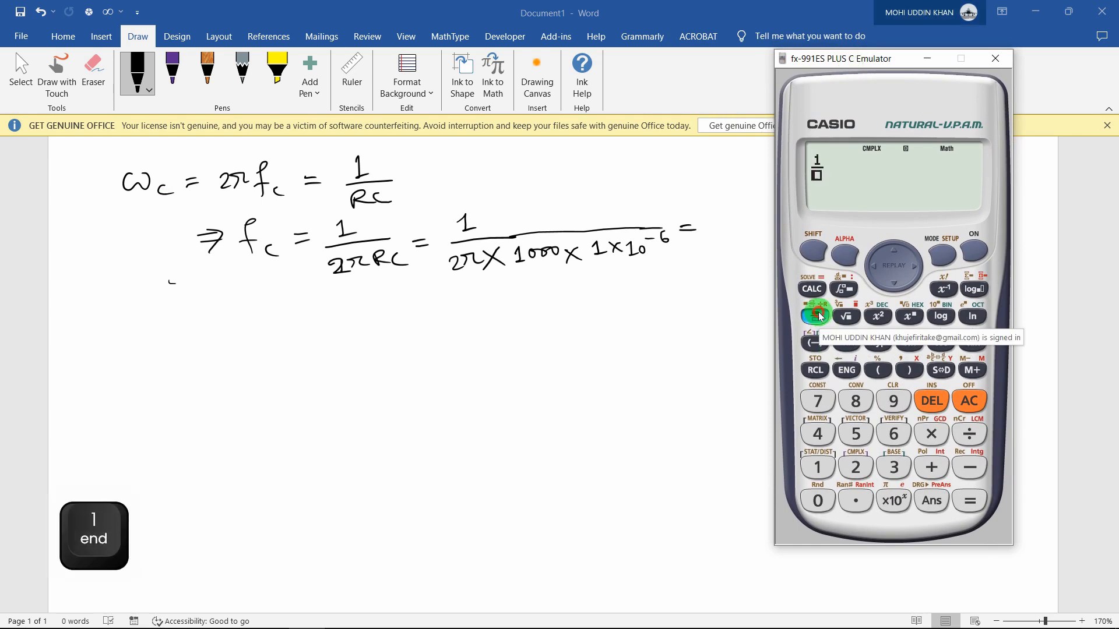
text(2)
click(814, 251)
click(894, 501)
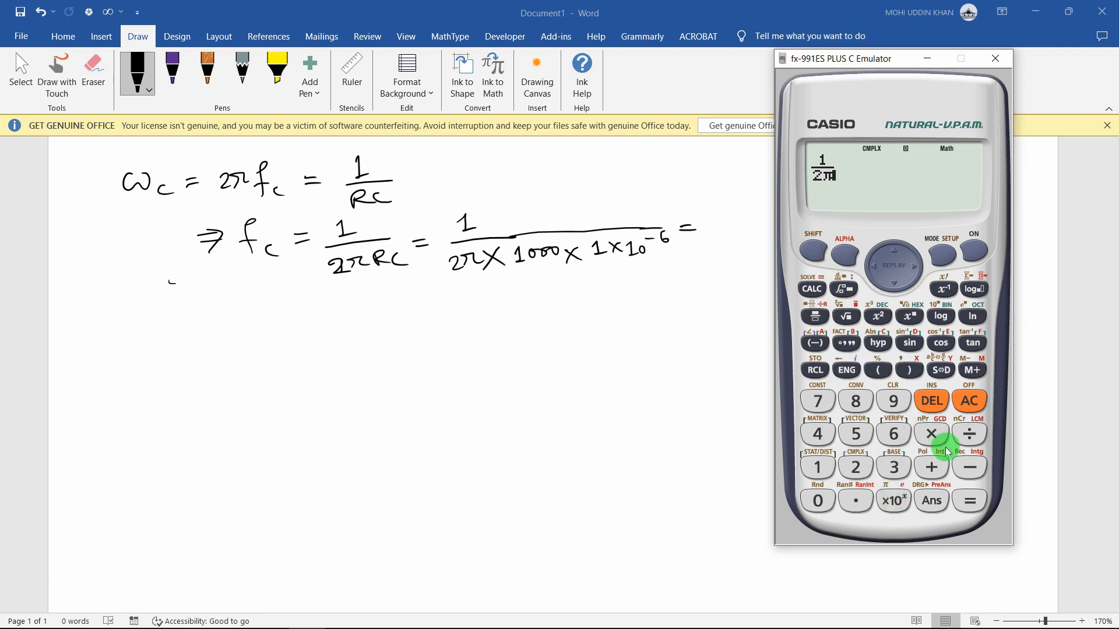
click(932, 433)
click(821, 473)
click(818, 500)
click(819, 500)
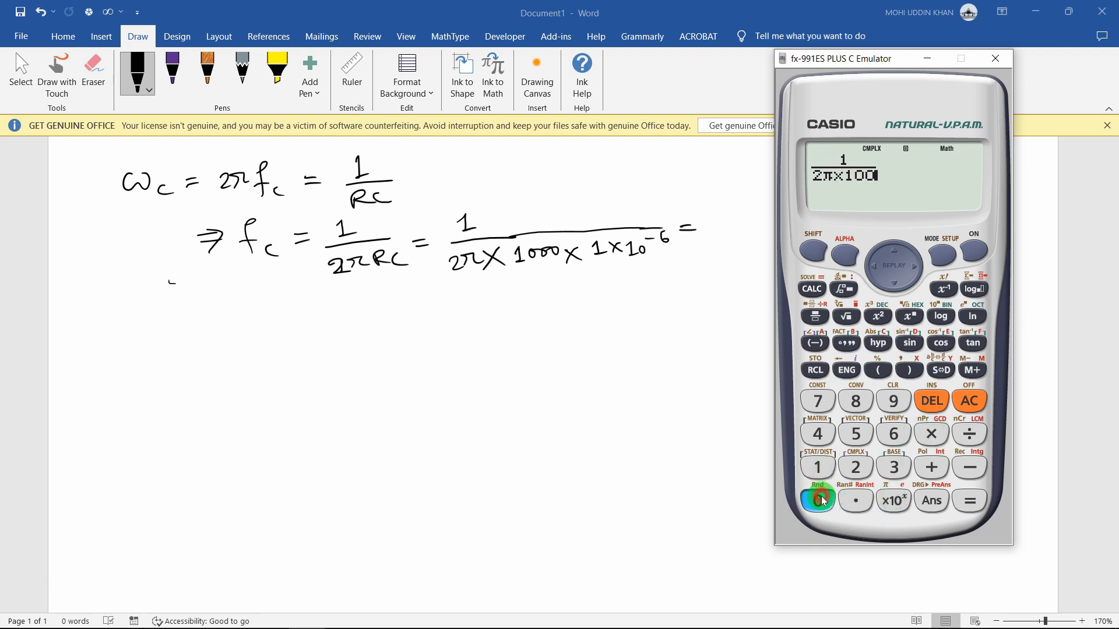
click(818, 500)
click(932, 433)
Multiply the denominator by 10⁻⁶ and evaluate, giving 159.1549431
click(819, 466)
click(819, 507)
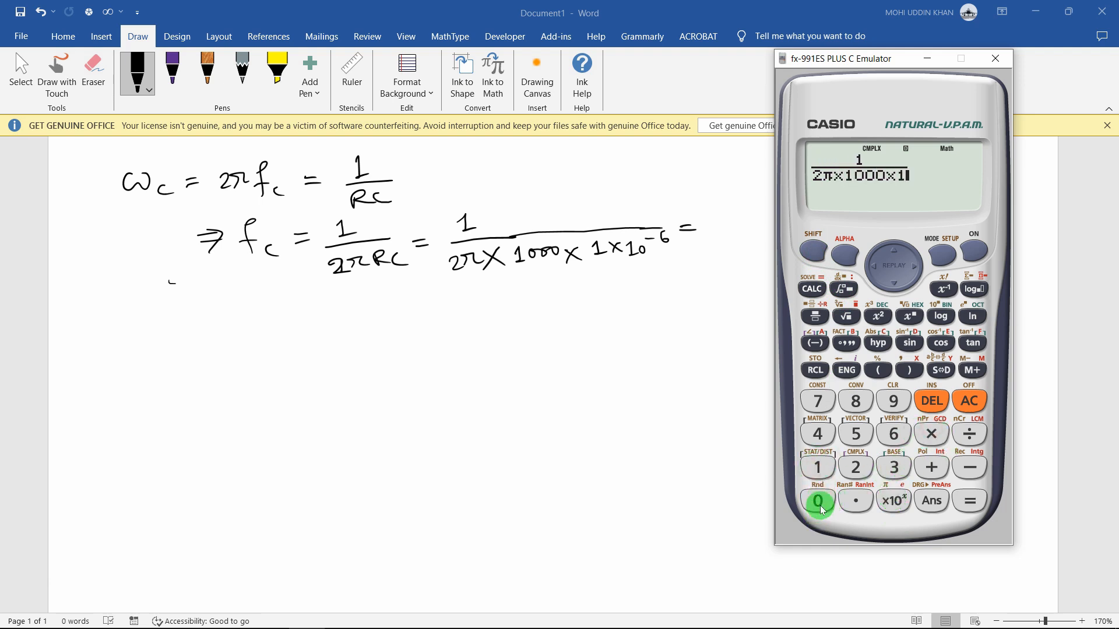
click(909, 316)
click(982, 460)
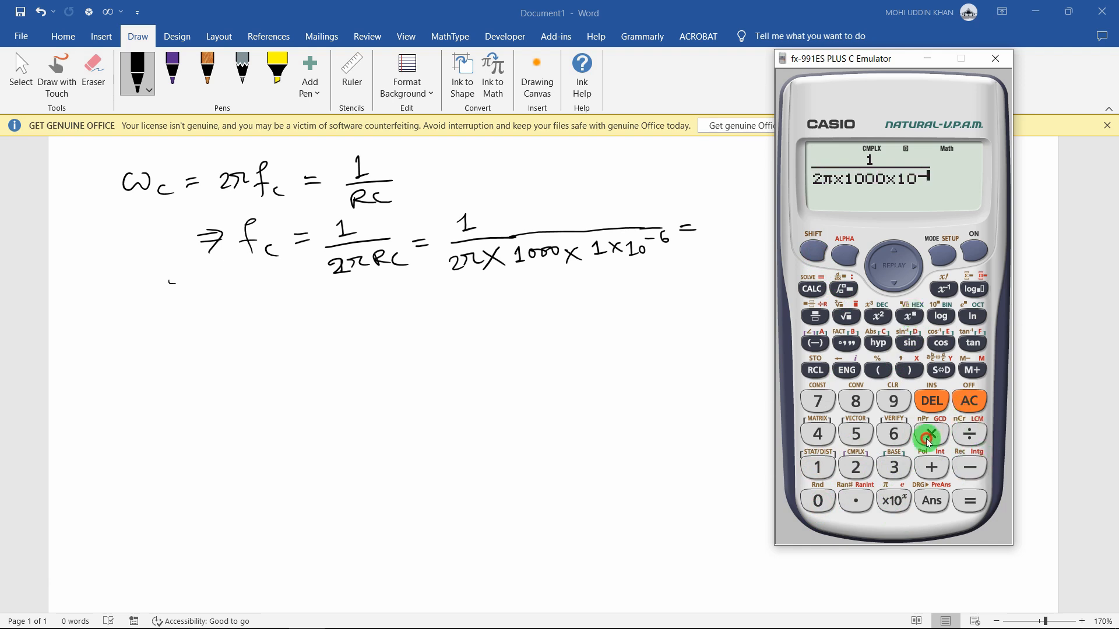
click(893, 432)
click(970, 503)
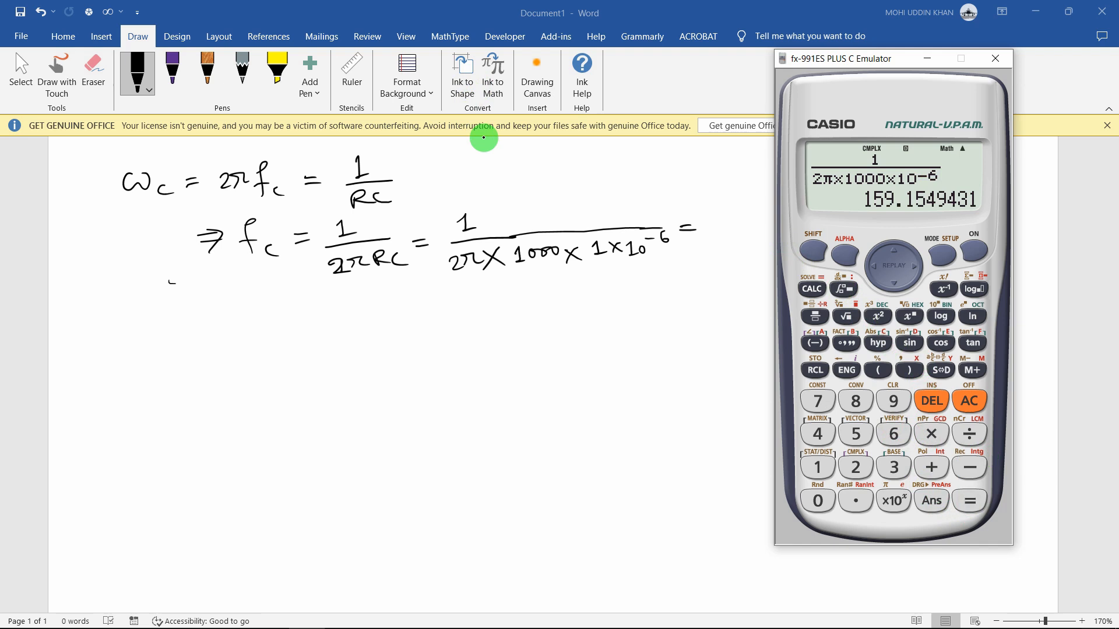
Handwrite 159.15 after the RC cutoff equation in Word
drag(714, 221, 733, 236)
drag(728, 219, 742, 218)
mouse_move(756, 221)
mouse_down()
mouse_move(752, 231)
mouse_move(784, 229)
mouse_up()
click(765, 228)
drag(772, 216, 787, 214)
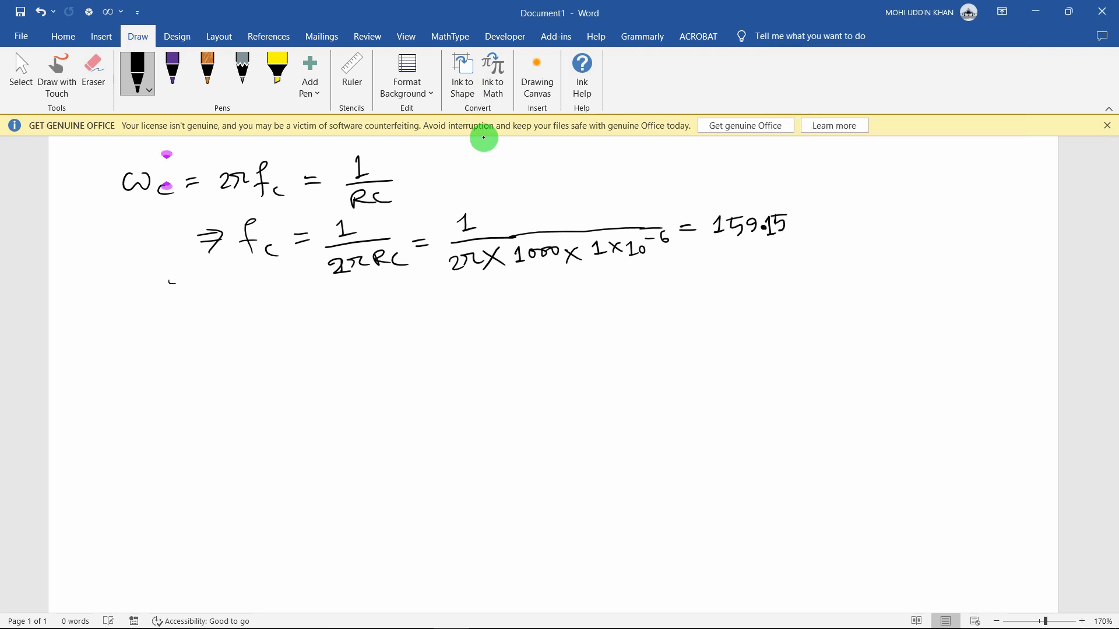
Add Hz to the RC result and handwrite ωc = 2πfc = R/L
drag(824, 214, 832, 229)
drag(129, 322, 172, 342)
drag(179, 324, 193, 323)
drag(183, 330, 251, 329)
drag(260, 311, 255, 341)
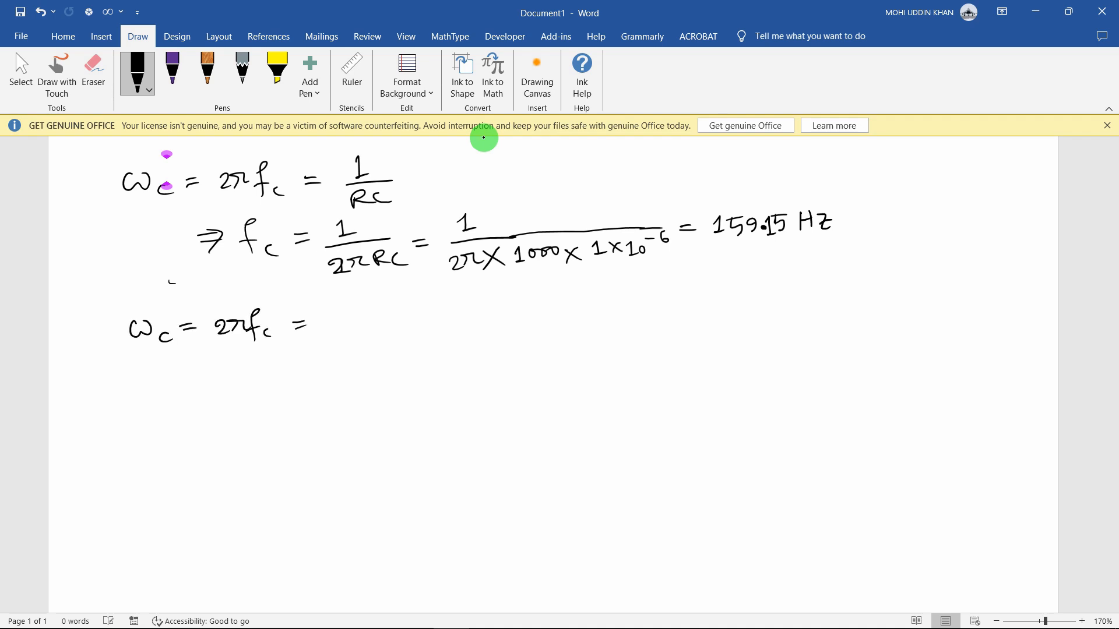
drag(329, 301, 344, 317)
mouse_move(322, 321)
mouse_down()
mouse_move(361, 319)
mouse_move(354, 344)
mouse_up()
Handwrite fc = R/2πL on the line below
drag(160, 382, 182, 385)
drag(165, 389, 186, 402)
drag(224, 369, 213, 399)
drag(243, 386, 236, 396)
drag(261, 375, 275, 381)
mouse_move(303, 357)
mouse_down()
mouse_move(324, 373)
mouse_move(362, 368)
mouse_up()
mouse_move(306, 387)
mouse_down()
mouse_move(325, 401)
mouse_move(341, 391)
mouse_up()
drag(344, 380, 361, 394)
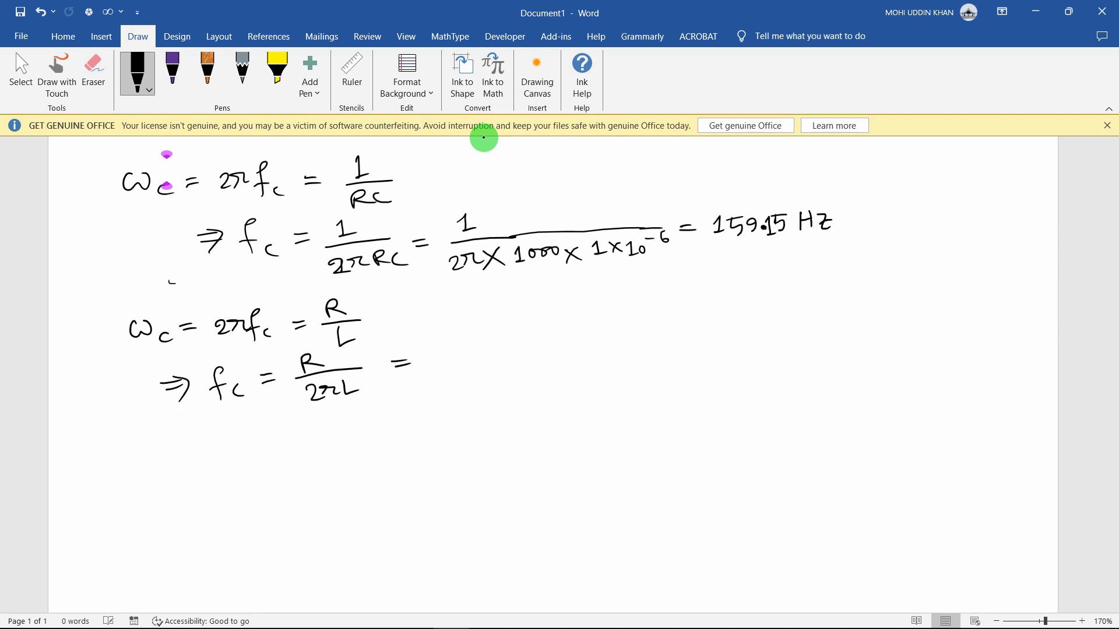
Begin the substitution by writing 1000 over 2π×
mouse_move(452, 324)
mouse_down()
mouse_move(459, 340)
mouse_move(502, 327)
mouse_up()
drag(445, 350, 548, 336)
mouse_move(461, 364)
mouse_down()
mouse_move(472, 376)
mouse_move(491, 368)
mouse_up()
drag(500, 356, 515, 373)
drag(515, 354, 501, 374)
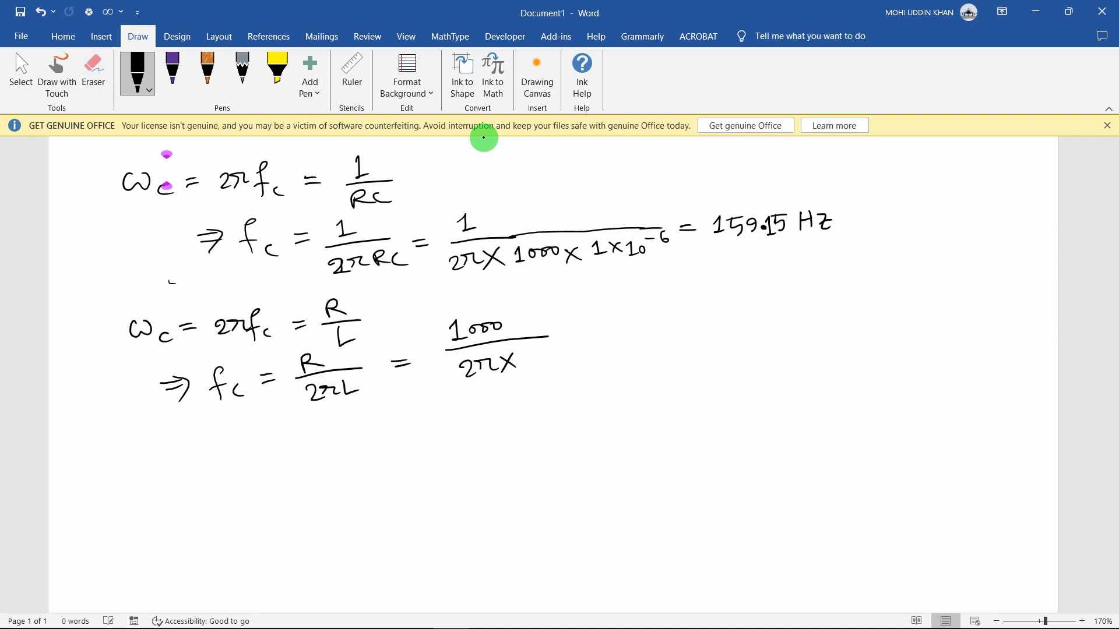
mouse_move(280, 615)
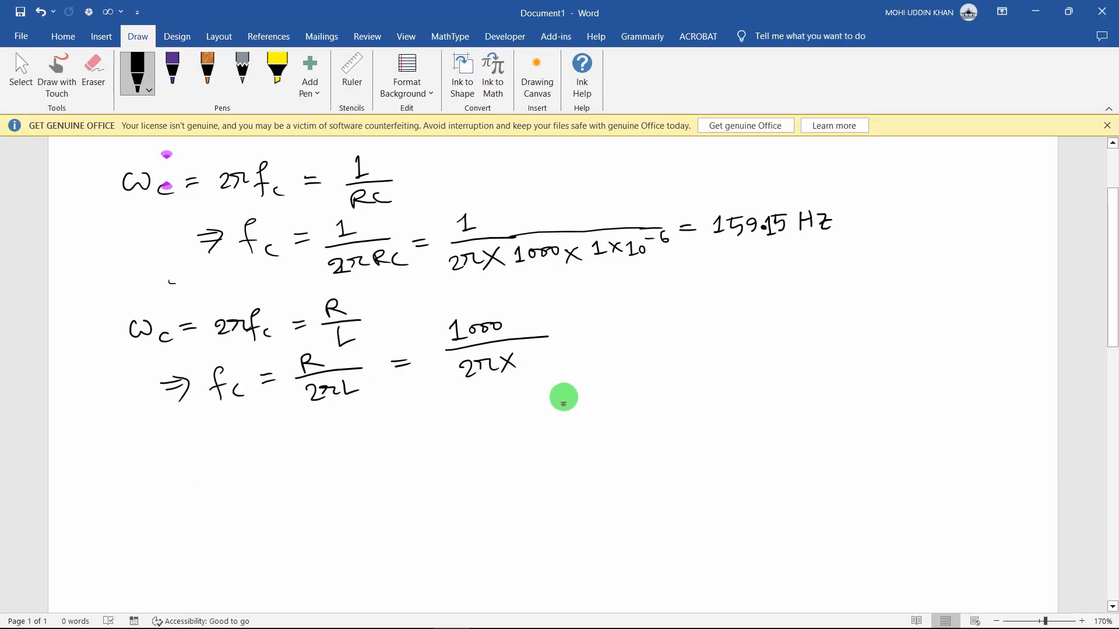
Complete the denominator with 4×10⁻³, lengthen the fraction bar and add an equals sign
drag(534, 347, 544, 356)
mouse_move(539, 350)
mouse_down()
mouse_move(537, 364)
mouse_move(560, 362)
mouse_up()
drag(561, 349, 549, 363)
drag(573, 348, 573, 362)
drag(588, 350, 587, 351)
drag(601, 346, 678, 325)
drag(661, 335, 682, 332)
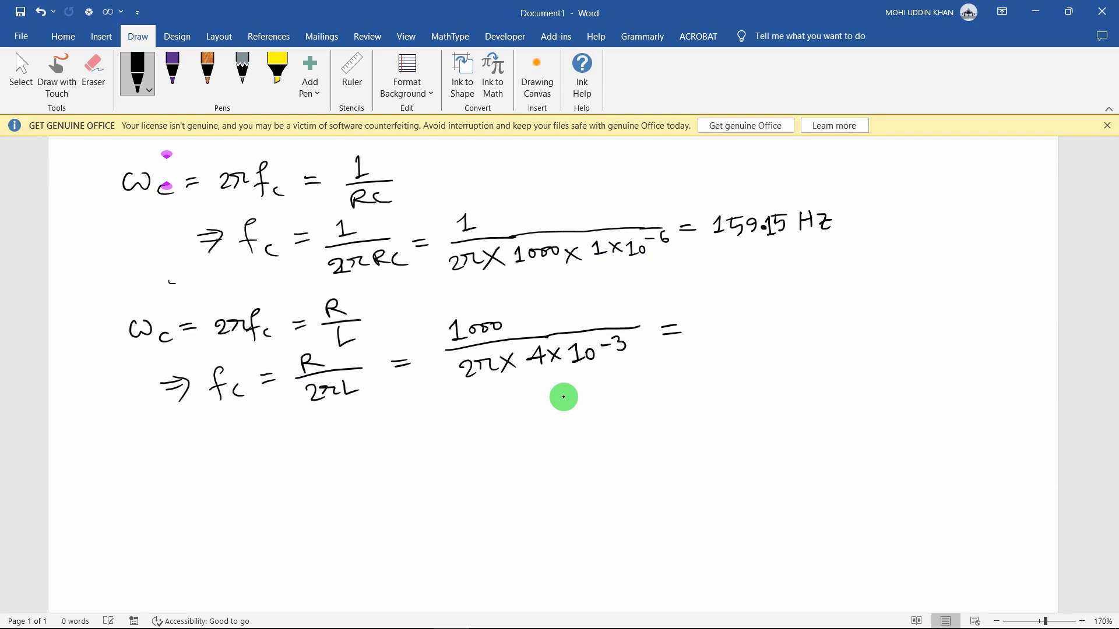
In the calculator emulator, start the fraction 1000 over 2π
click(304, 616)
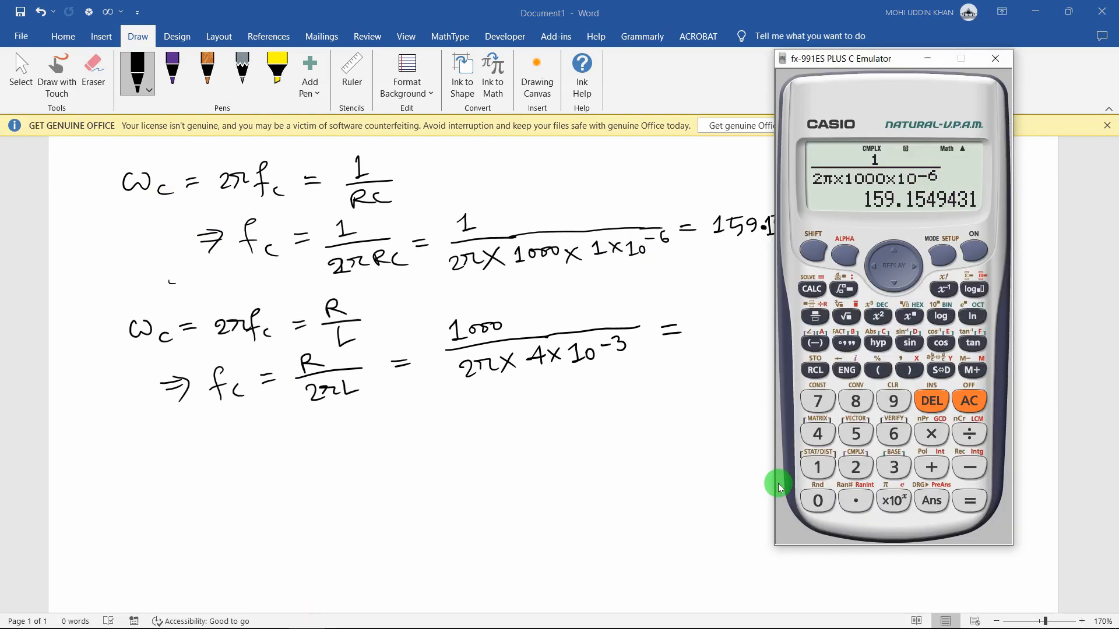
click(817, 316)
text(1000)
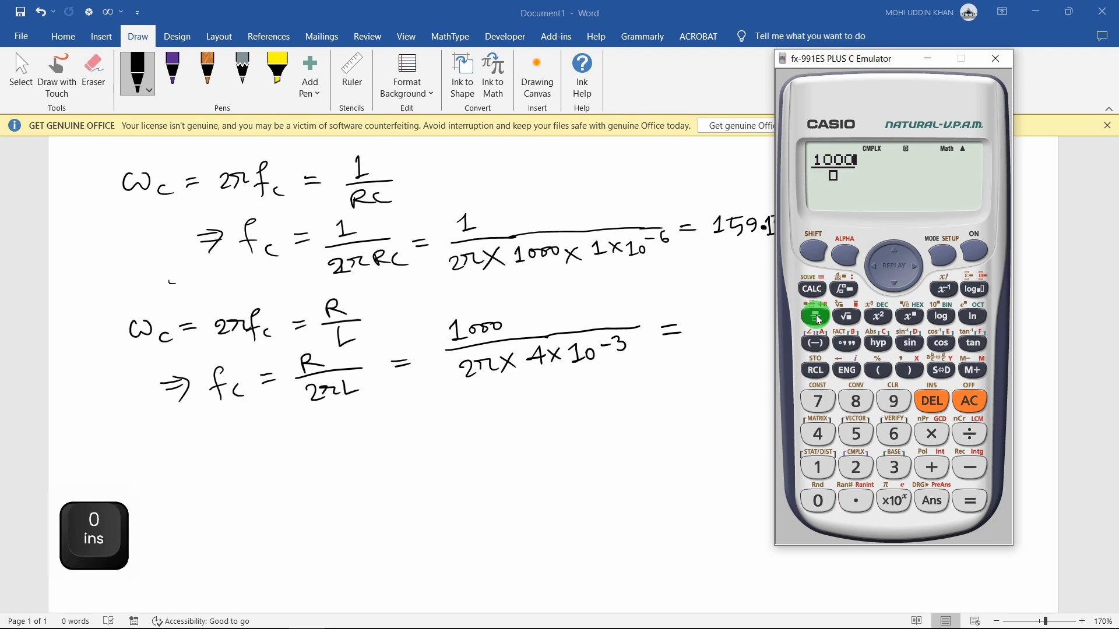
key(Down)
text(2)
click(813, 252)
click(891, 501)
Multiply the denominator by 4×10⁻³ and evaluate, giving 39788.73577
click(938, 430)
text(4)
click(938, 430)
text(10)
click(912, 317)
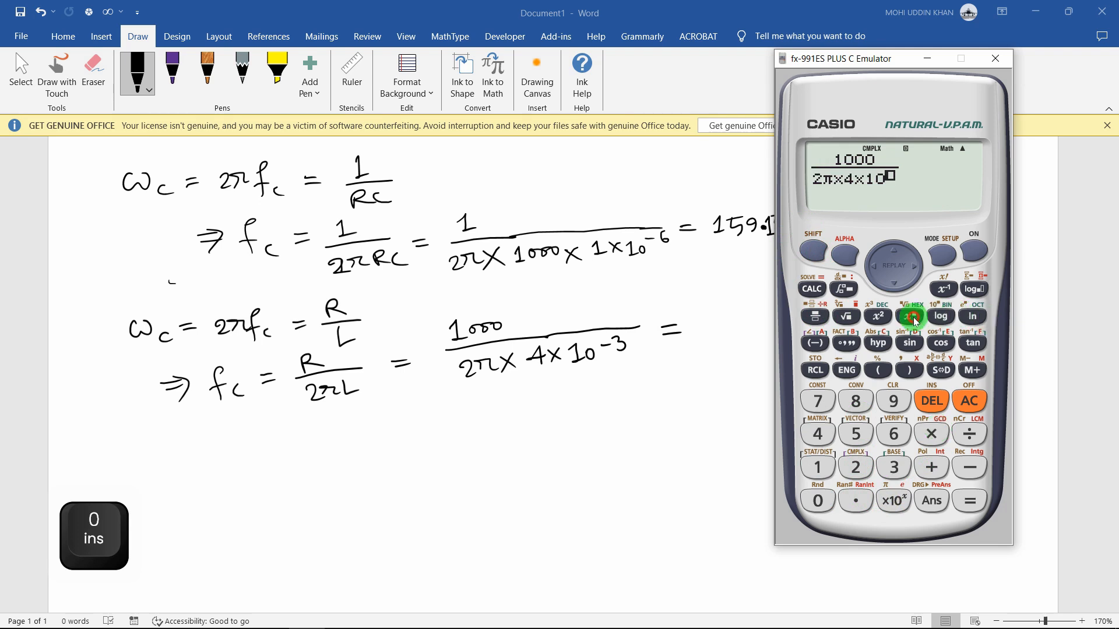
text(-3)
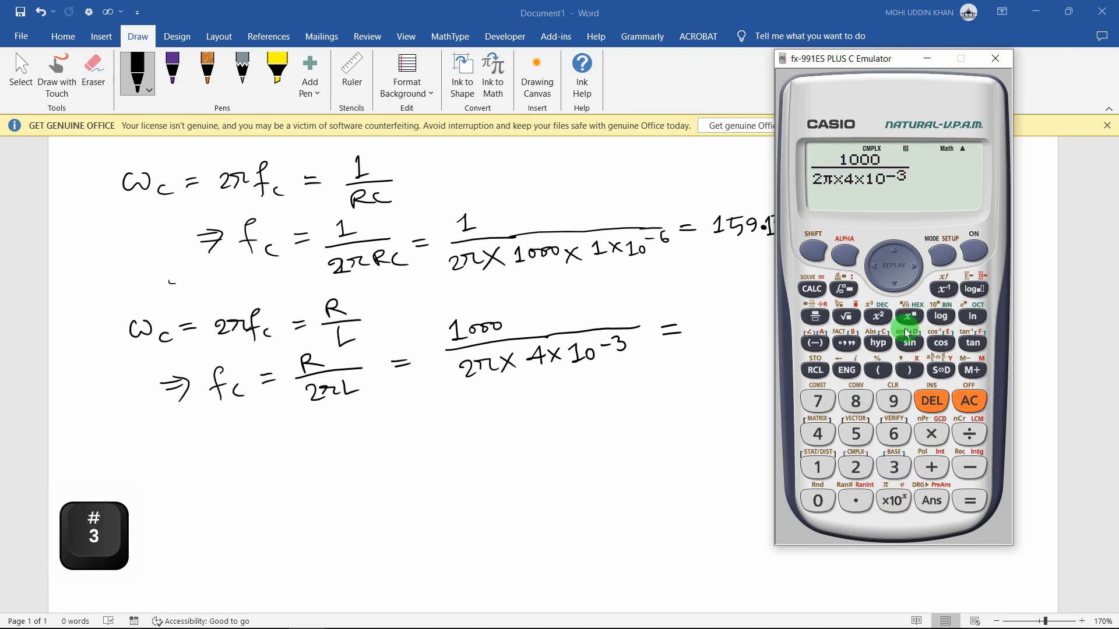
click(981, 498)
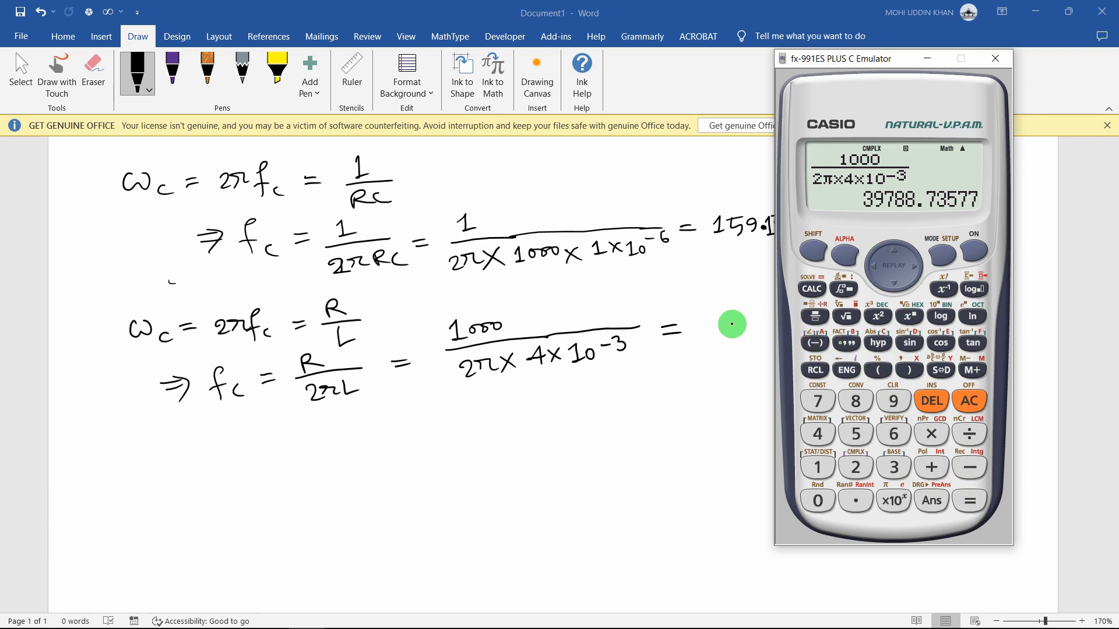
Divide the answer by 1000 to get 39.78873577 kHz
click(969, 434)
click(818, 467)
click(818, 501)
double_click(818, 501)
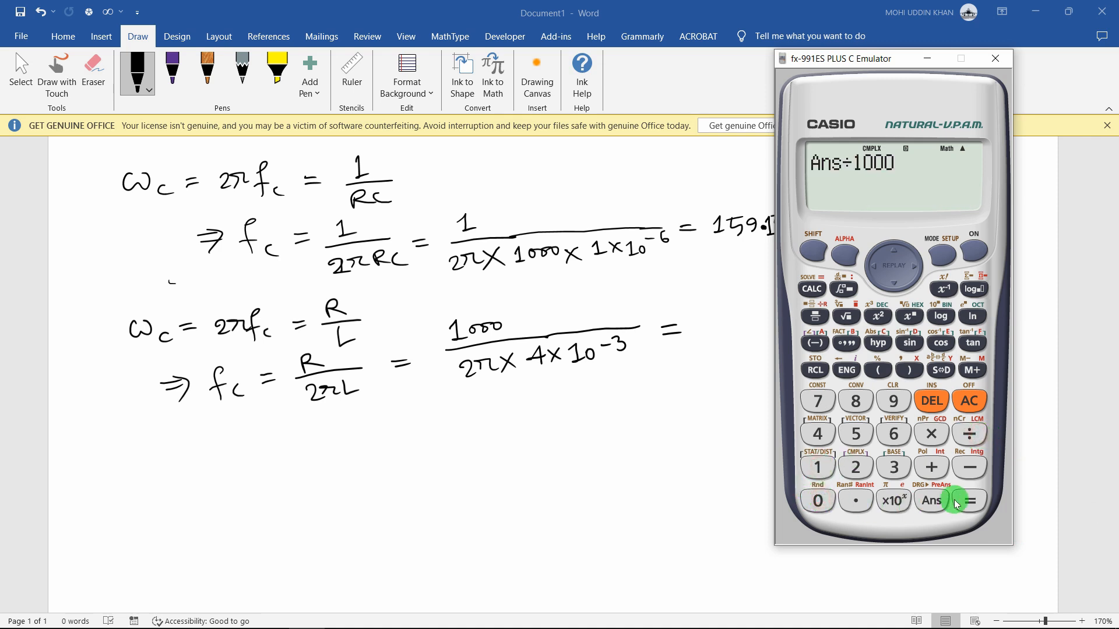
click(969, 500)
click(815, 371)
Handwrite 39.8 kHz at the end of the RL equation in Word
click(453, 214)
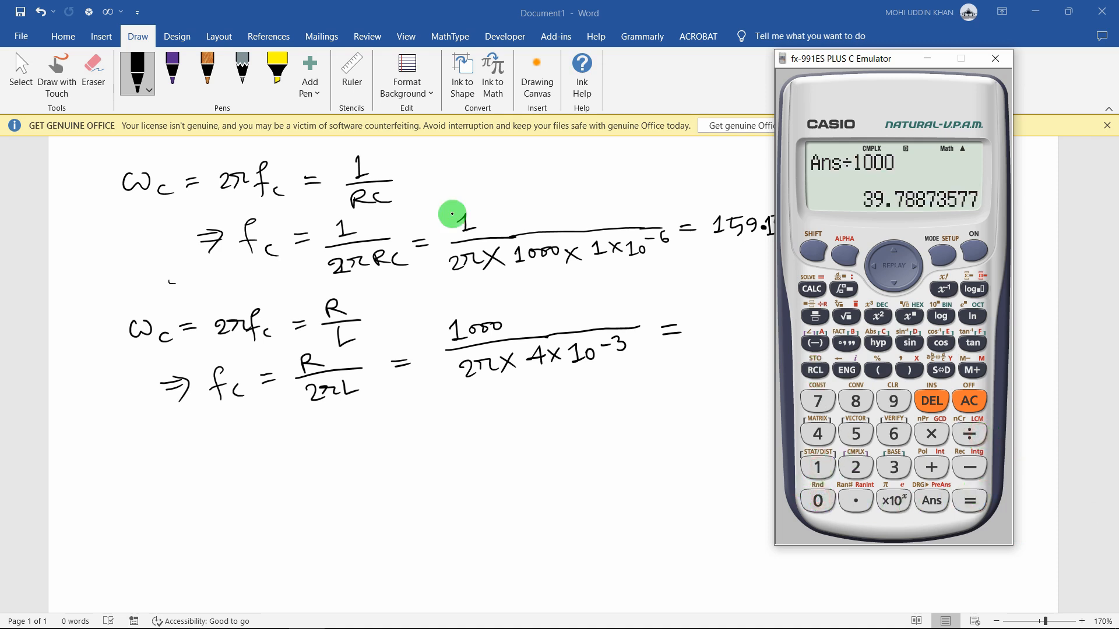
drag(696, 315, 697, 337)
mouse_move(727, 318)
mouse_down()
mouse_move(724, 335)
mouse_move(761, 318)
mouse_up()
mouse_move(773, 315)
mouse_down()
mouse_move(772, 334)
mouse_move(789, 333)
mouse_up()
drag(792, 315, 792, 333)
drag(805, 314, 804, 322)
drag(808, 317, 829, 330)
drag(810, 323, 831, 321)
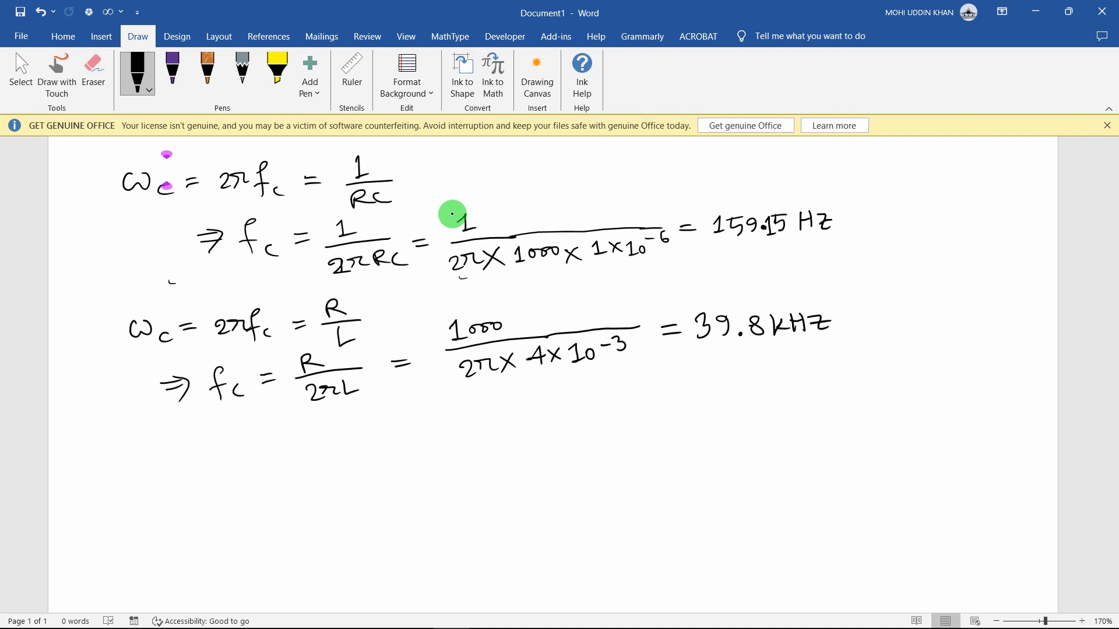
Handwrite H(ω) = V₀/Vᵢ below the RL cutoff result
drag(258, 438, 258, 465)
drag(274, 438, 283, 461)
drag(294, 444, 311, 446)
mouse_move(315, 437)
mouse_down()
mouse_move(318, 463)
mouse_move(355, 449)
mouse_up()
mouse_move(376, 420)
mouse_down()
mouse_move(434, 437)
mouse_move(410, 455)
mouse_up()
drag(416, 464, 427, 463)
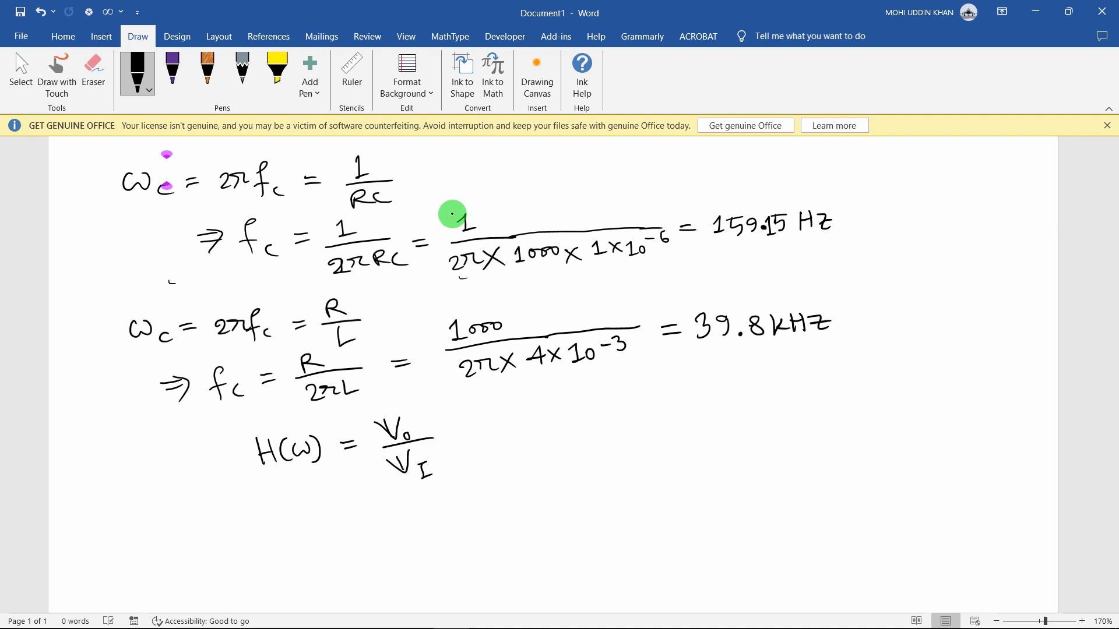
Write the heading 'Bode Plot' beneath the H(ω) line
drag(221, 507, 221, 530)
mouse_move(216, 508)
mouse_down()
mouse_move(222, 530)
mouse_move(259, 507)
mouse_up()
mouse_move(263, 521)
mouse_down()
mouse_move(318, 513)
mouse_move(331, 524)
mouse_up()
drag(341, 506, 343, 528)
drag(335, 517, 348, 513)
Label the H(ω) line 'Linear plot' and append = |H(ω)|∠θ
drag(99, 450, 124, 469)
mouse_move(120, 460)
mouse_down()
mouse_move(122, 470)
mouse_move(150, 456)
mouse_up()
drag(153, 459, 186, 459)
mouse_move(199, 447)
mouse_down()
mouse_move(204, 460)
mouse_move(217, 455)
mouse_up()
drag(220, 443, 226, 452)
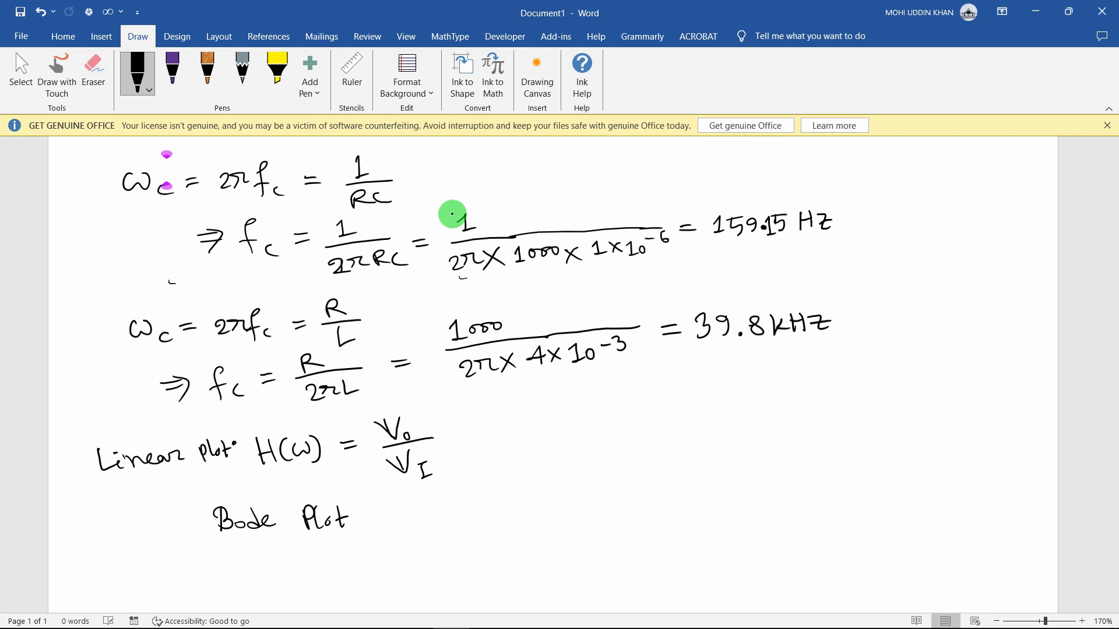
drag(501, 413, 501, 441)
mouse_move(511, 415)
mouse_down()
mouse_move(511, 434)
mouse_move(563, 445)
mouse_up()
mouse_move(606, 417)
mouse_down()
mouse_move(611, 437)
mouse_move(614, 413)
mouse_up()
drag(603, 422, 625, 419)
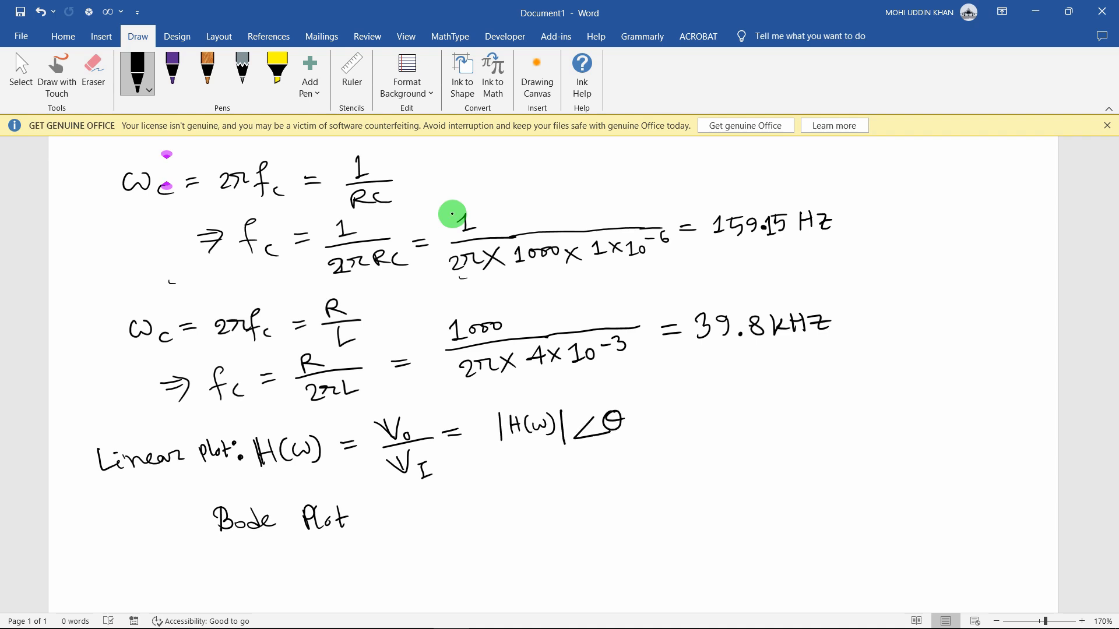
Write H_dB = after the Bode Plot heading
drag(421, 499, 421, 528)
mouse_move(436, 494)
mouse_down()
mouse_move(437, 525)
mouse_move(443, 511)
mouse_move(427, 528)
mouse_up()
drag(460, 512, 450, 531)
drag(465, 514, 467, 528)
mouse_move(465, 514)
mouse_down()
mouse_move(468, 528)
mouse_move(508, 500)
mouse_up()
drag(494, 509, 561, 496)
Write 20log₁₀(V₀/Vᵢ) as the dB formula
drag(575, 488, 577, 505)
drag(584, 497, 591, 521)
drag(603, 515, 623, 516)
drag(639, 490, 655, 495)
mouse_move(640, 506)
mouse_down()
mouse_move(674, 505)
mouse_move(657, 509)
mouse_up()
drag(663, 517, 670, 516)
drag(667, 517, 667, 524)
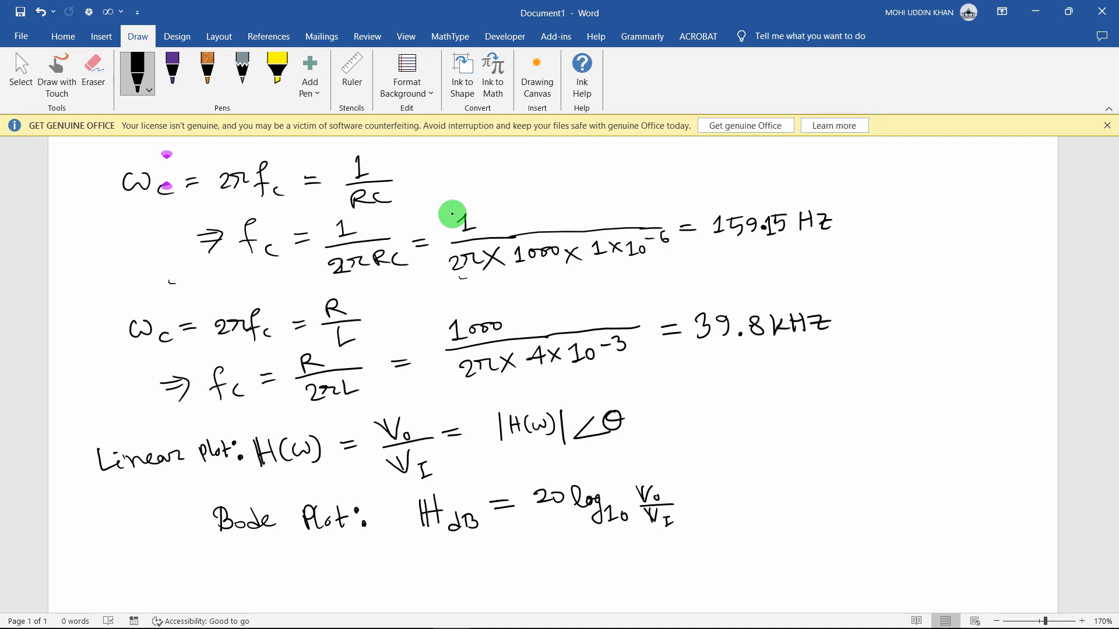
drag(638, 486, 635, 527)
drag(677, 484, 684, 535)
Finish the Bode line with = |H_dB(ω)|∠θ and tick both plot labels
mouse_move(767, 463)
mouse_down()
mouse_move(767, 515)
mouse_move(783, 495)
mouse_up()
drag(783, 486, 800, 494)
drag(813, 484, 815, 497)
drag(833, 477, 830, 495)
drag(835, 484, 858, 495)
drag(868, 463, 869, 512)
drag(908, 472, 908, 494)
drag(925, 470, 923, 471)
drag(915, 481, 931, 480)
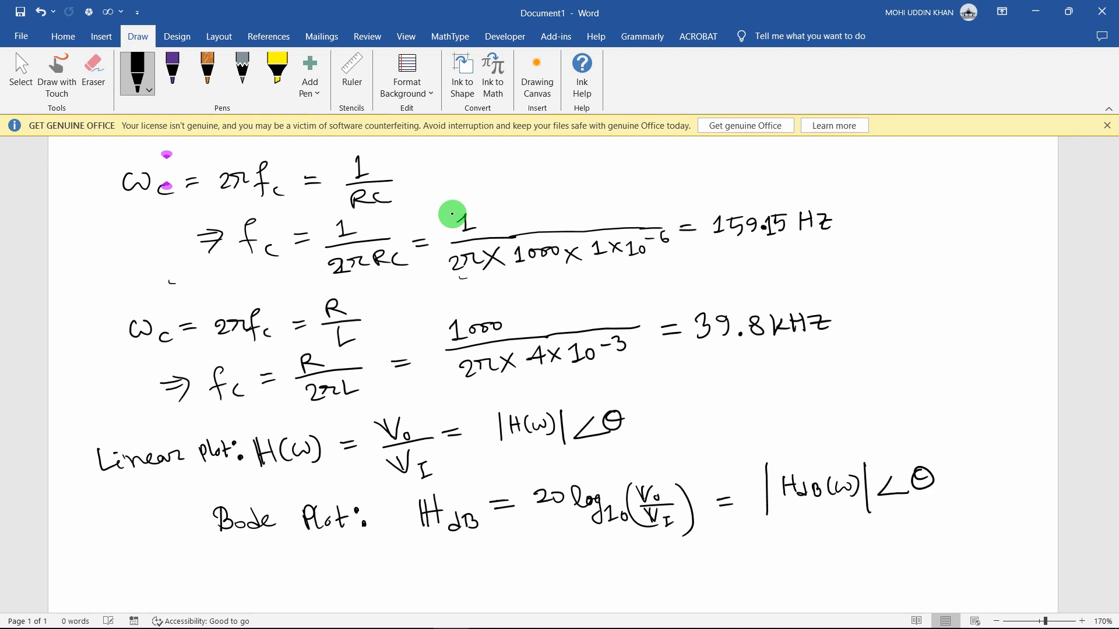
drag(76, 466, 104, 447)
Tick the Linear plot and Bode Plot labels and write DB(V₀/Vᵢ) under H dB
drag(179, 521, 229, 499)
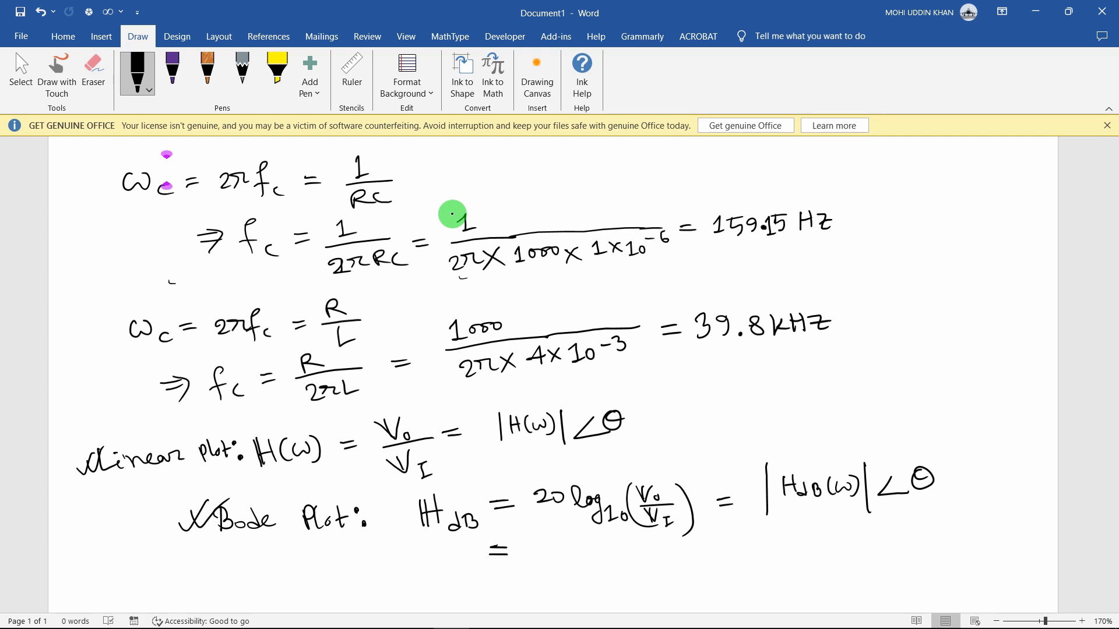
drag(526, 540, 527, 557)
mouse_move(547, 540)
mouse_down()
mouse_move(547, 559)
mouse_move(586, 571)
mouse_up()
drag(580, 530, 597, 540)
drag(579, 549, 610, 545)
mouse_move(587, 554)
mouse_down()
mouse_move(602, 551)
mouse_move(607, 571)
mouse_up()
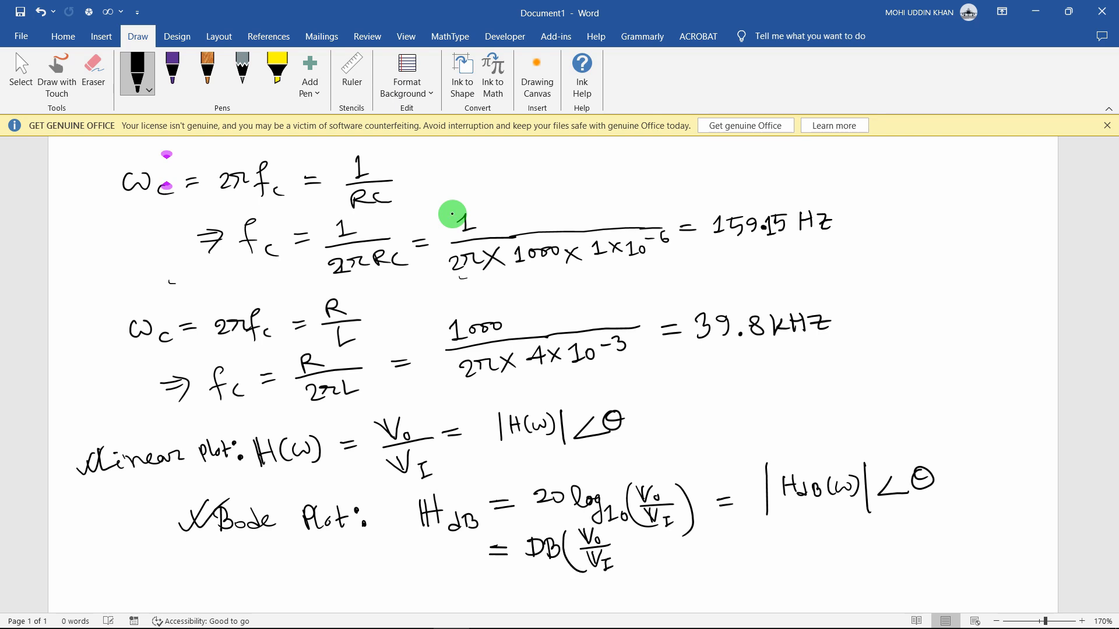
drag(615, 529, 610, 581)
Mark the phase θ with an arrow and write M(H(ω)) as the magnitude function
drag(607, 394, 622, 388)
drag(738, 384, 738, 405)
mouse_move(737, 384)
mouse_down()
mouse_move(752, 406)
mouse_move(777, 403)
mouse_up()
drag(777, 377, 787, 392)
mouse_move(802, 379)
mouse_down()
mouse_move(804, 399)
mouse_move(818, 383)
mouse_up()
drag(822, 378, 831, 402)
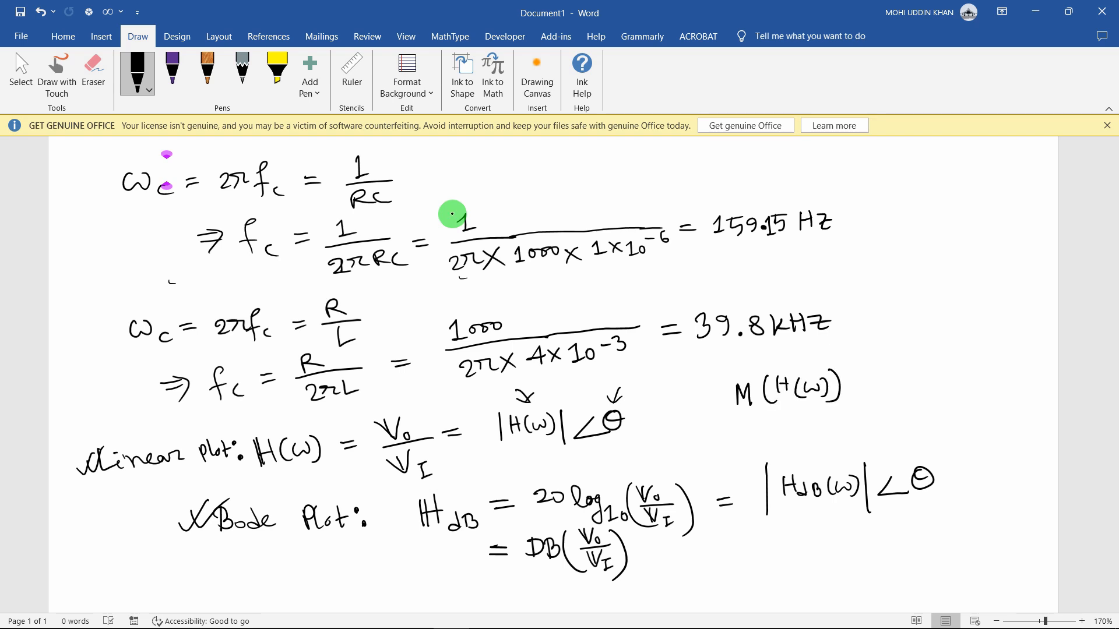
Tick |H(ω)|, write P(H(ω)) as the phase function, circle θ, and begin M() under |H_dB(ω)|
drag(489, 413, 526, 391)
mouse_move(741, 412)
mouse_down()
mouse_move(741, 436)
mouse_move(745, 424)
mouse_up()
drag(775, 408, 775, 432)
drag(777, 408, 770, 426)
drag(786, 408, 786, 427)
drag(771, 417, 787, 417)
mouse_move(797, 408)
mouse_down()
mouse_move(793, 429)
mouse_move(820, 415)
mouse_up()
drag(823, 409, 825, 428)
drag(833, 405, 837, 434)
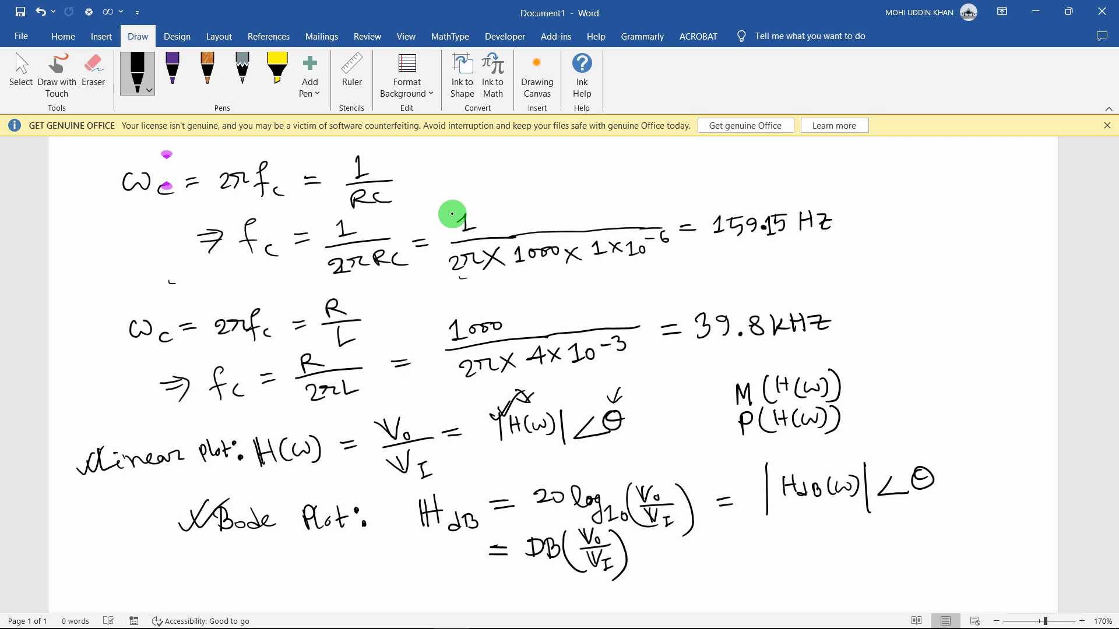
drag(619, 399, 609, 403)
drag(798, 515, 817, 508)
drag(723, 563, 736, 548)
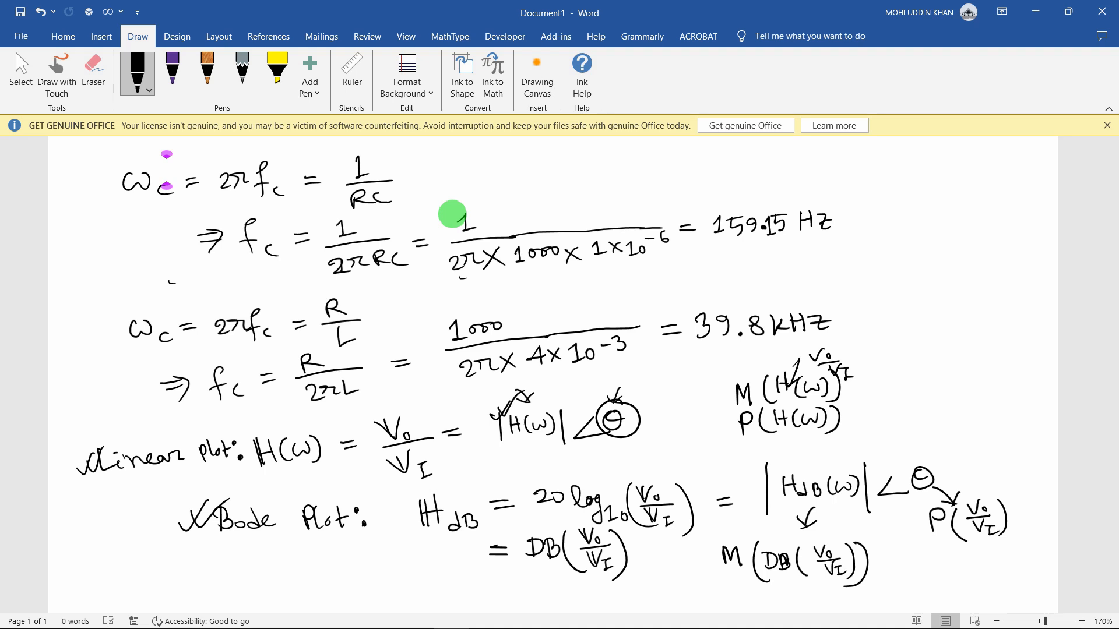
Re-run the PSpice AC sweep from OrCAD Capture with the simulation profile unchanged
mouse_move(270, 615)
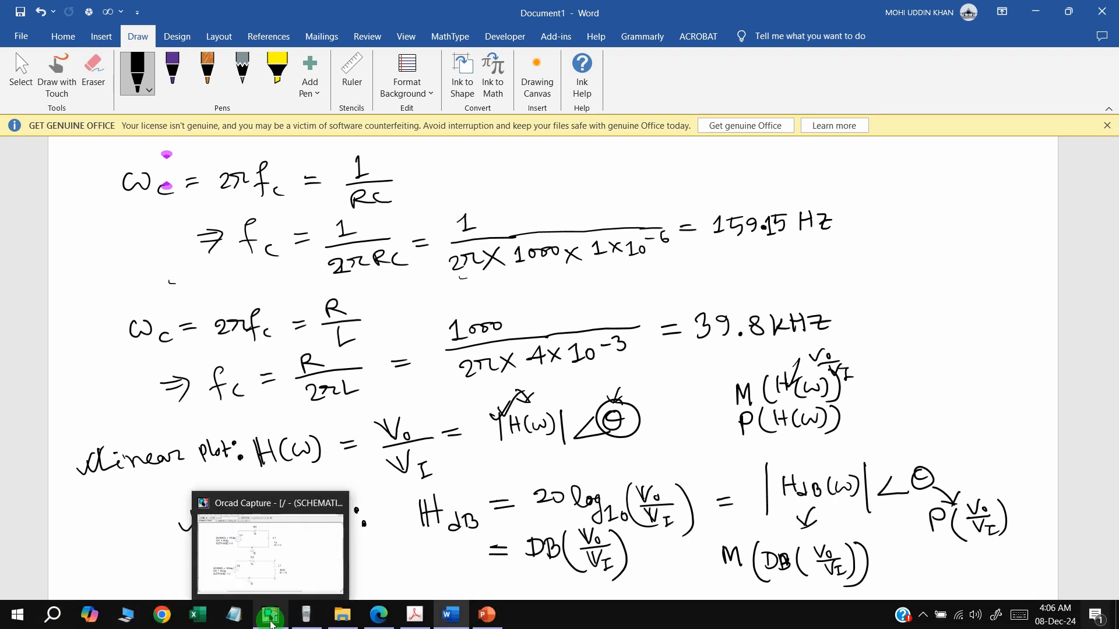
click(280, 568)
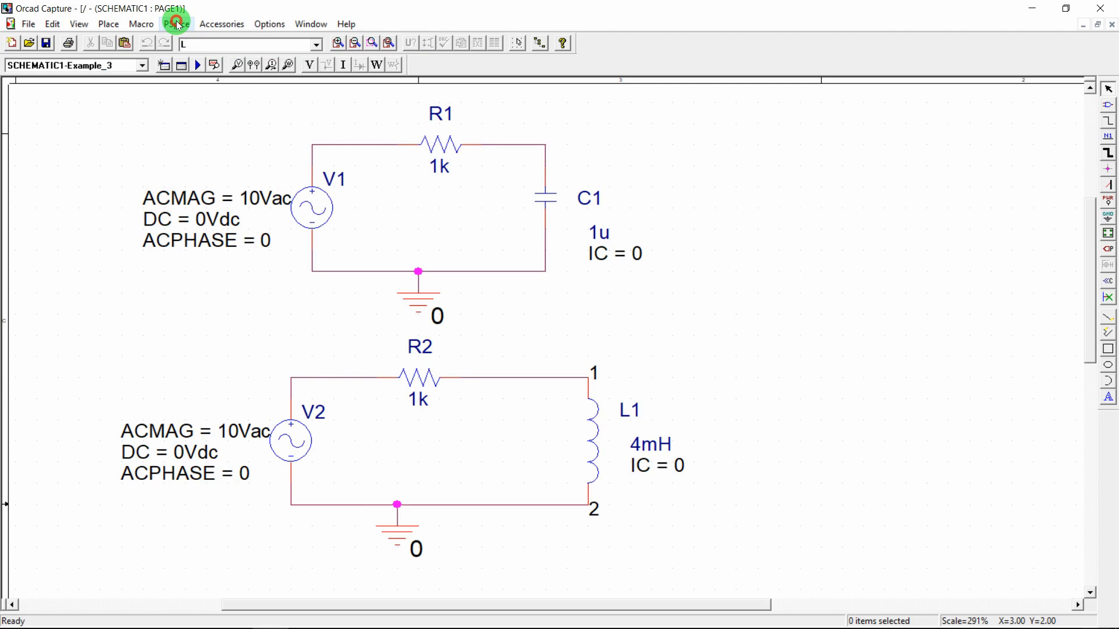
click(176, 24)
click(198, 59)
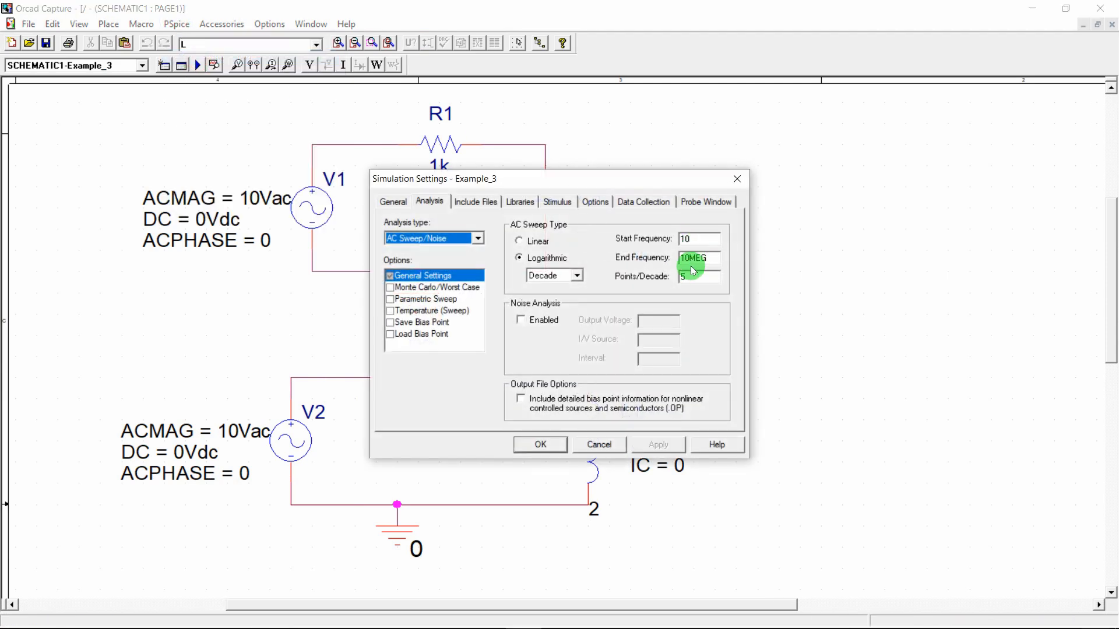
click(535, 444)
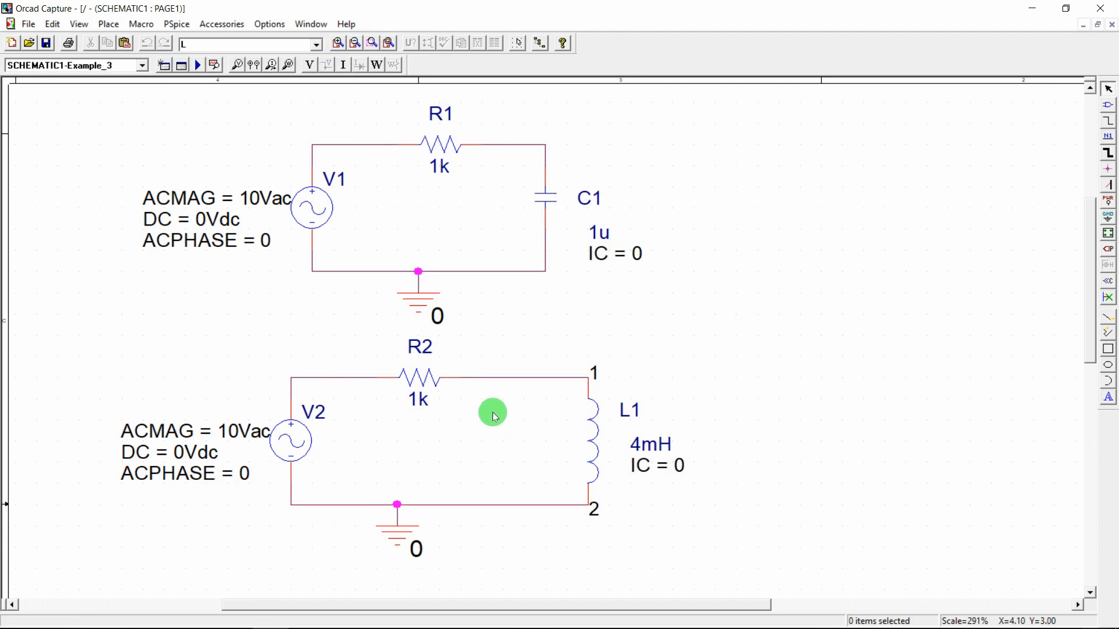
click(198, 66)
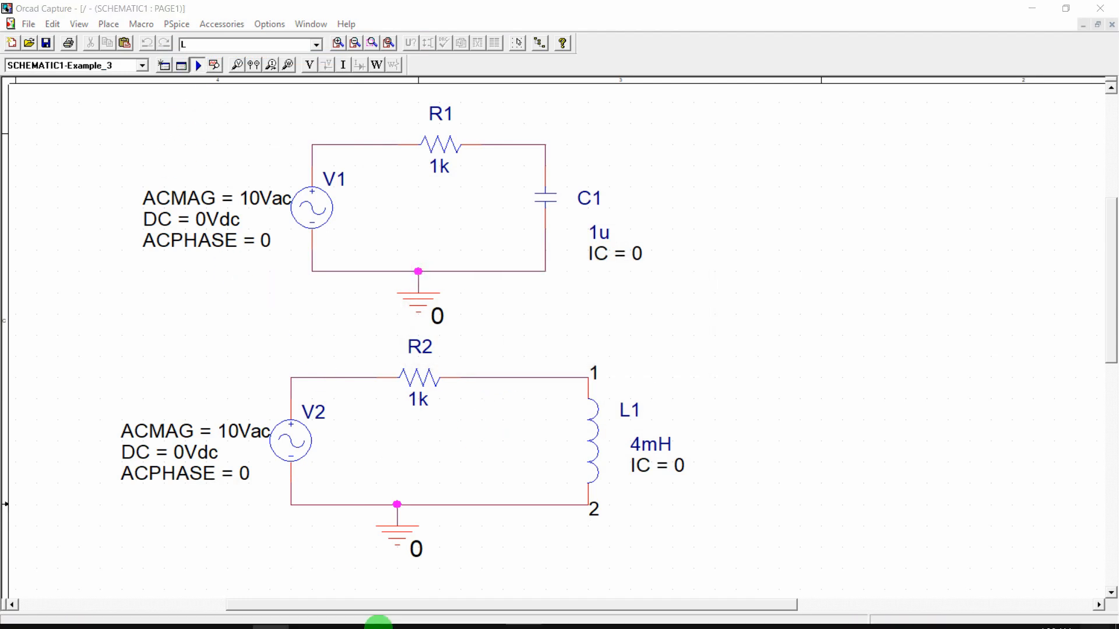
Start adding a new trace to the empty PSpice frequency plot
mouse_move(501, 615)
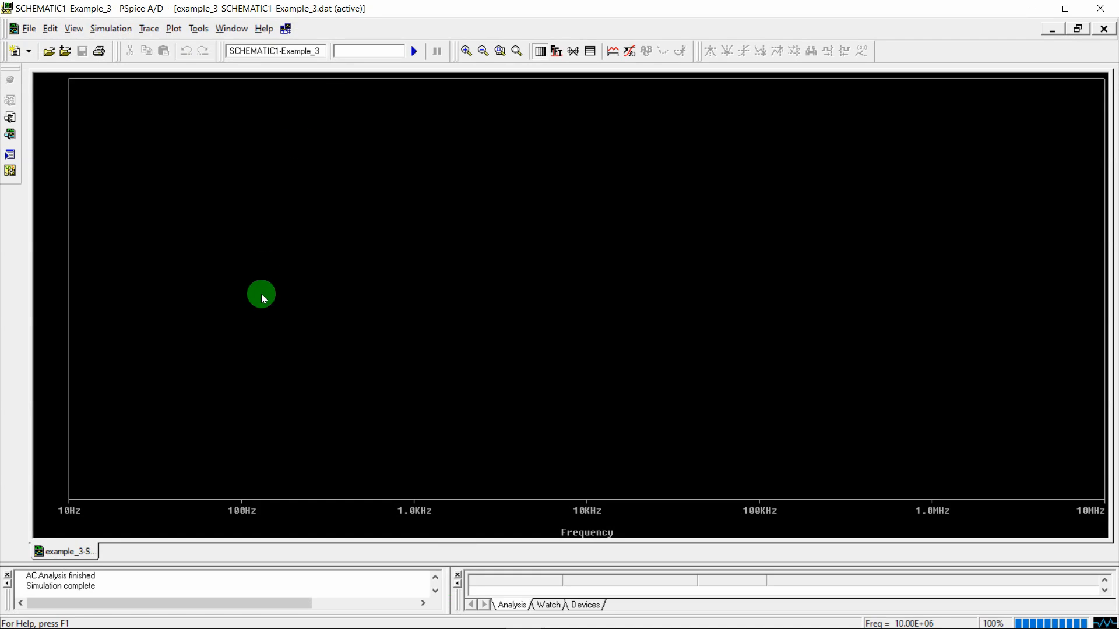
click(149, 29)
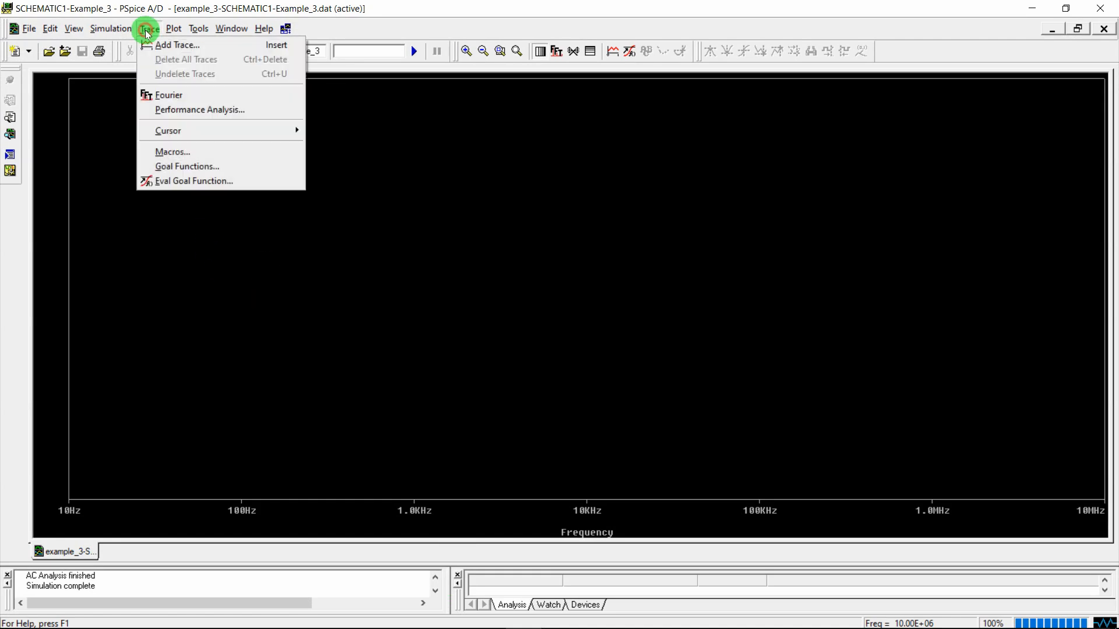
click(152, 43)
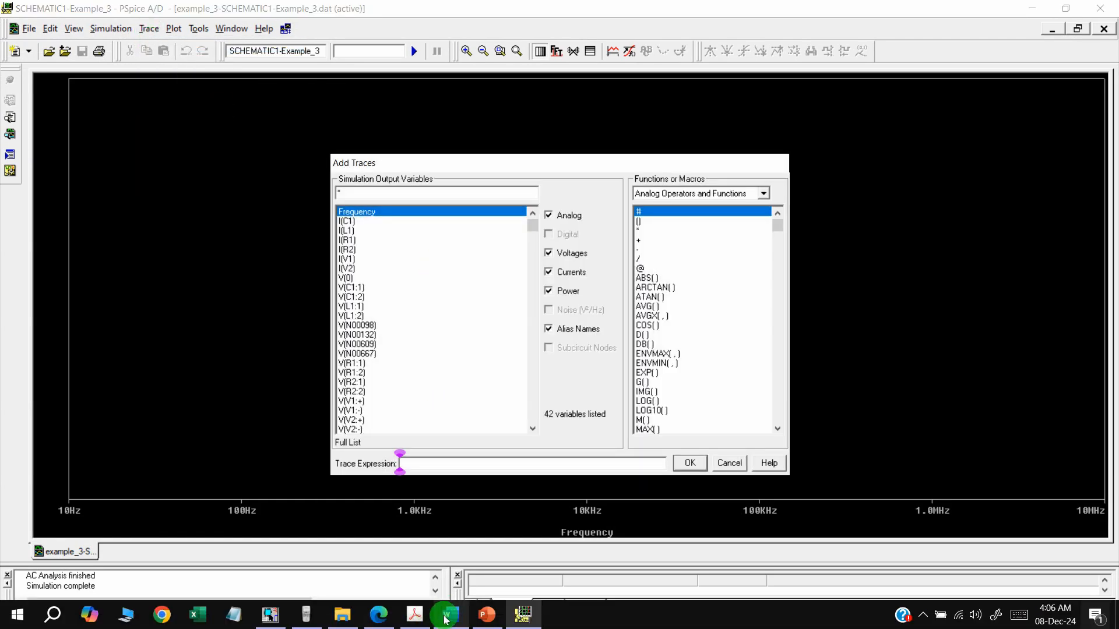
Circle |H(ω)|∠θ in the Word notes, then minimize Word to reveal PSpice
mouse_move(458, 616)
click(490, 505)
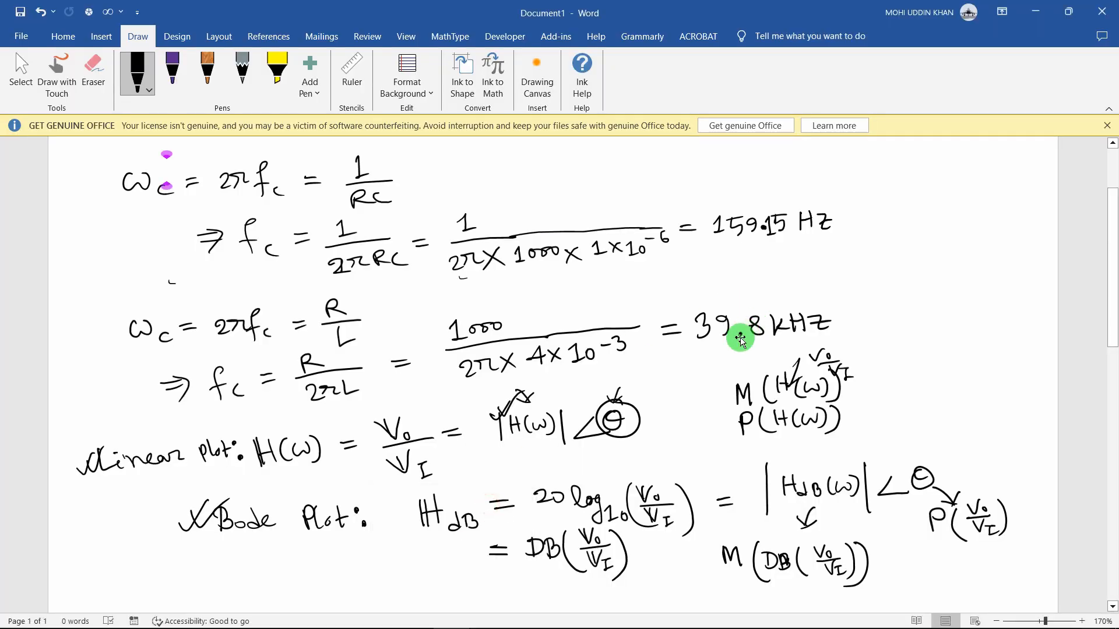
drag(502, 397, 634, 436)
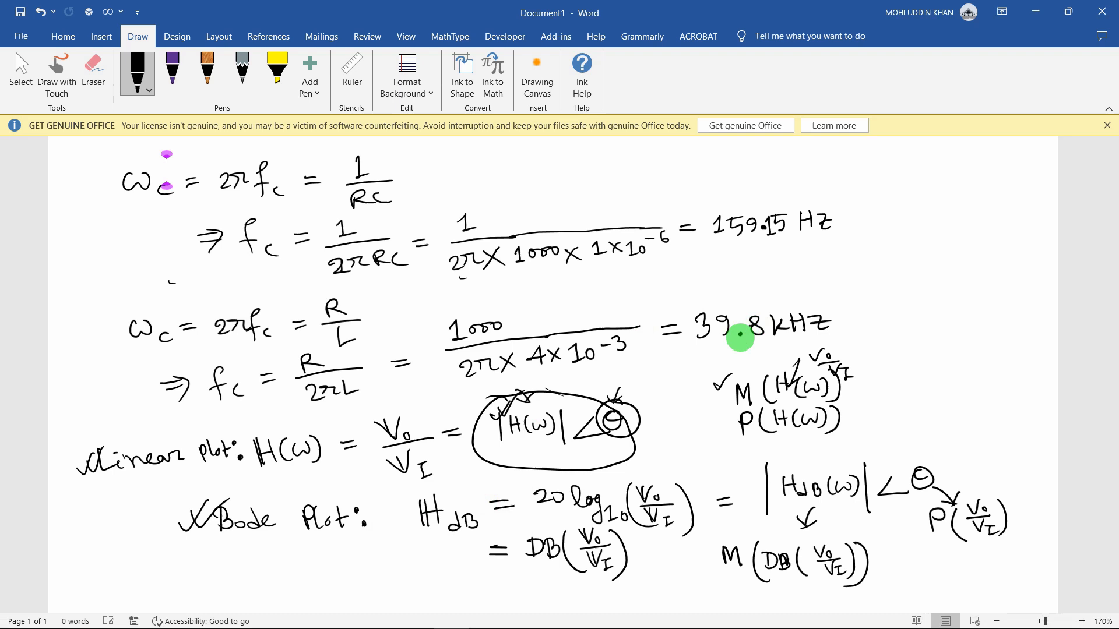
click(1035, 12)
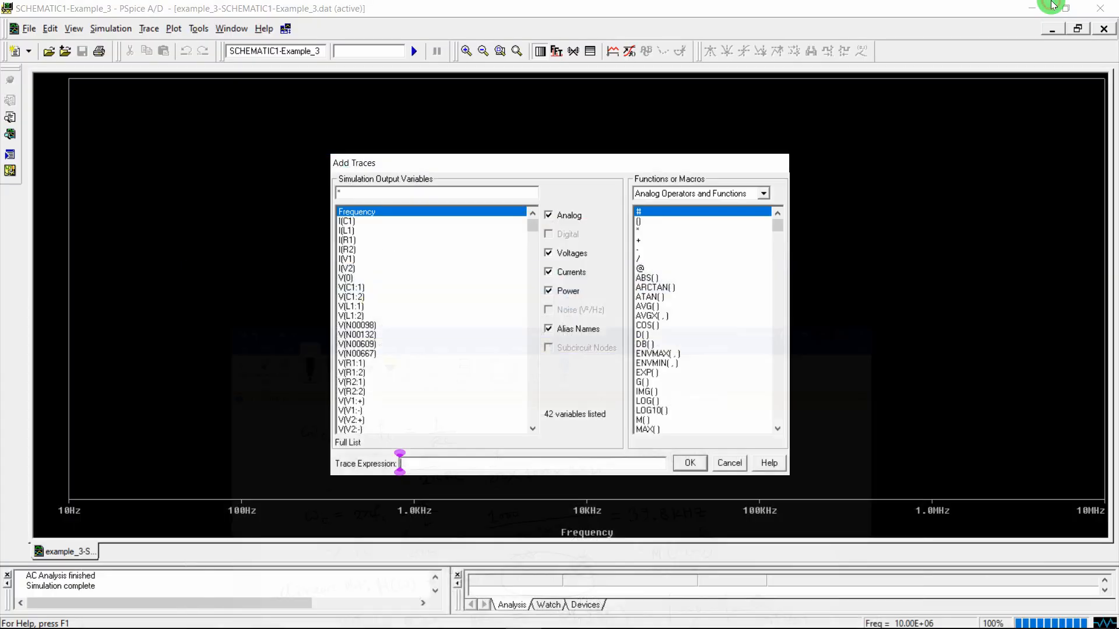
Start the trace expression with M() and remove the mistakenly inserted V1(L1)
click(642, 420)
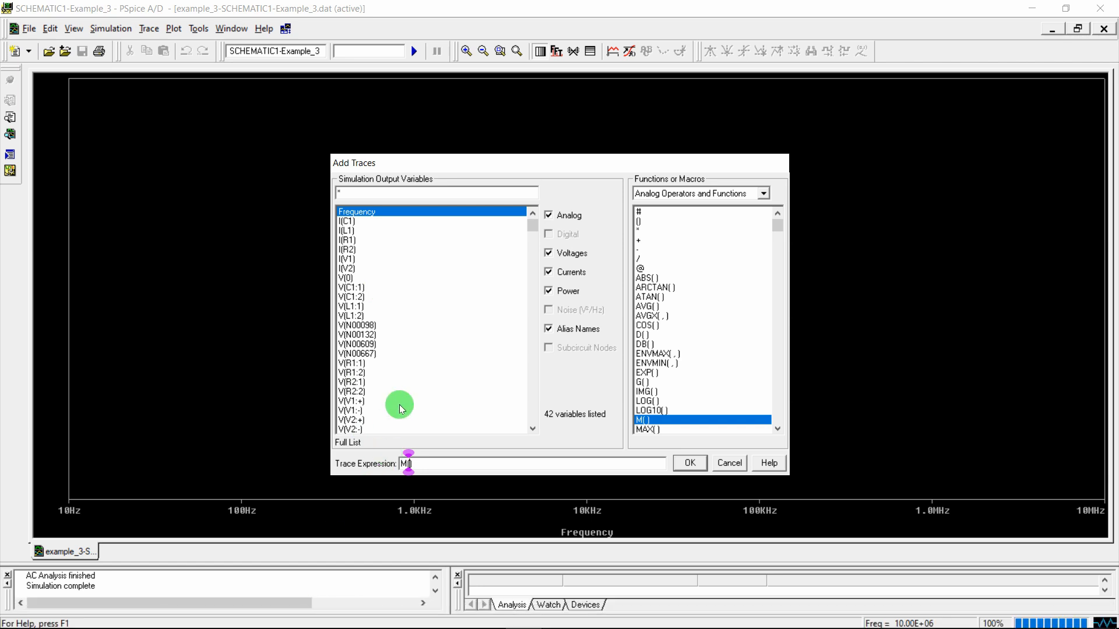
click(532, 429)
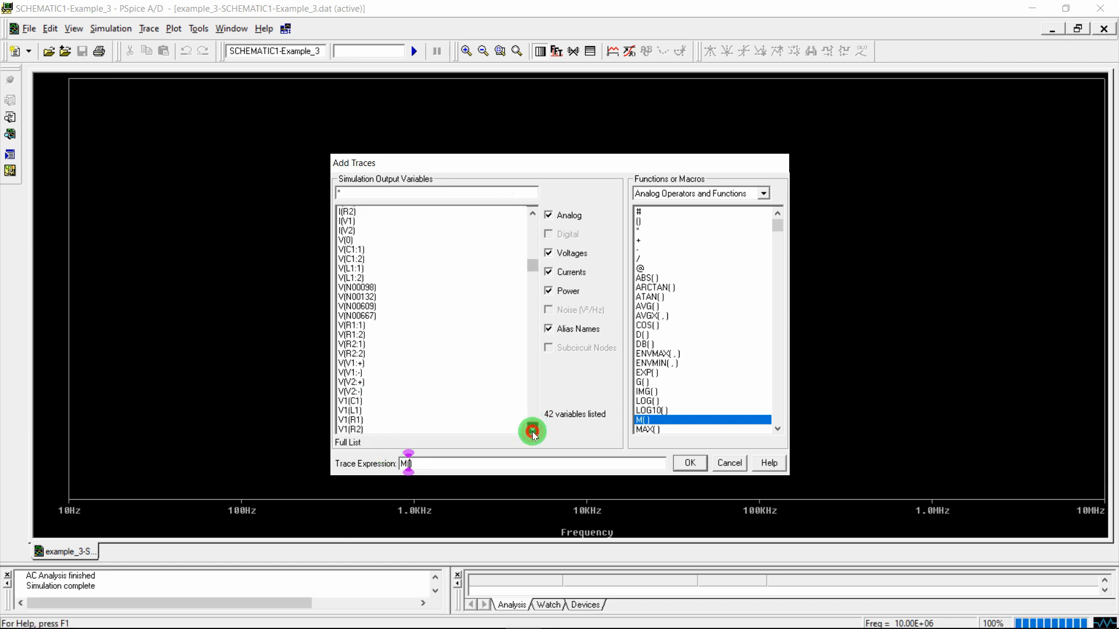
click(532, 429)
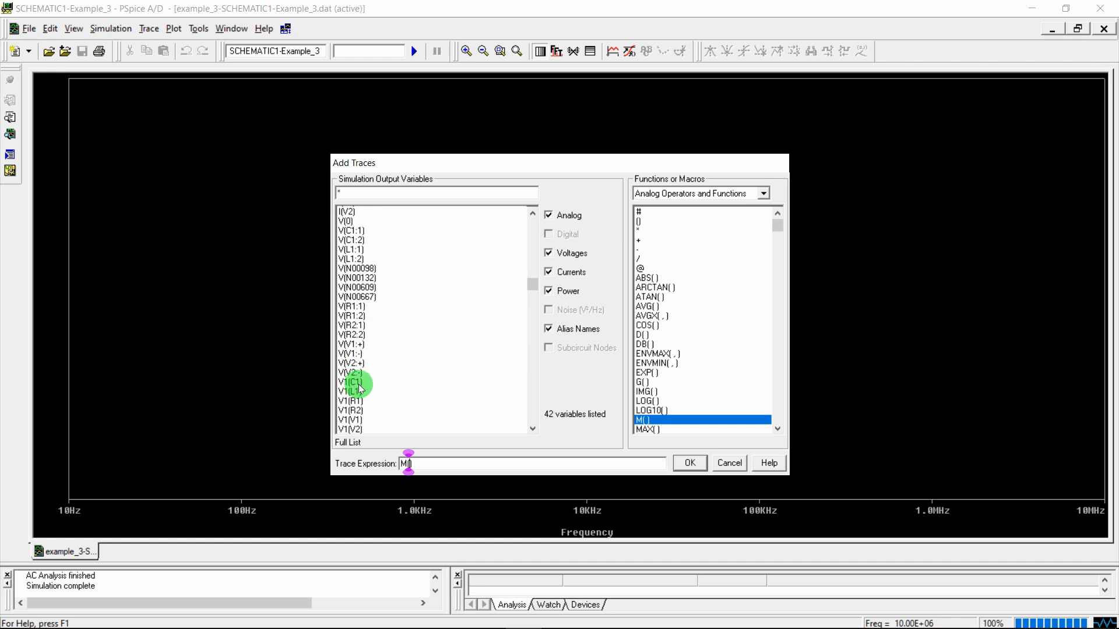
click(300, 529)
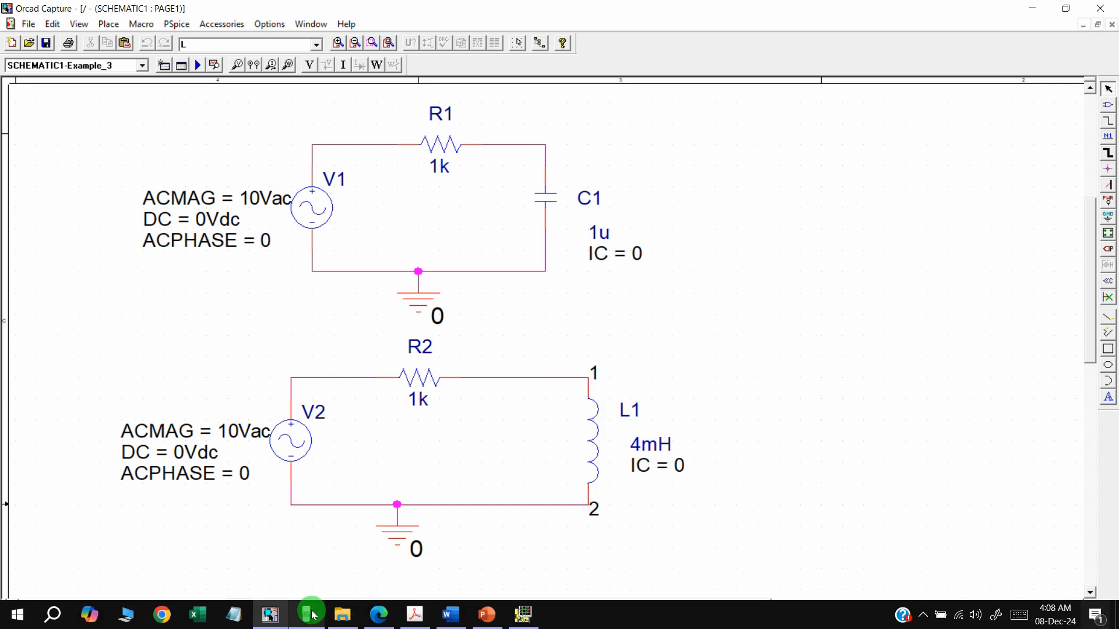
click(527, 619)
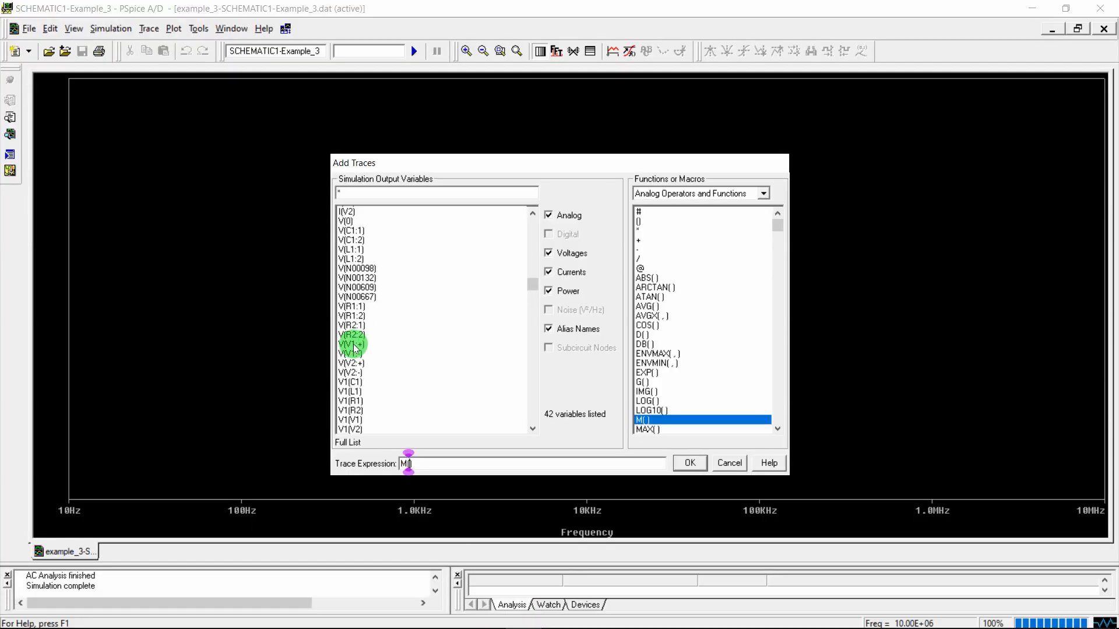
click(351, 393)
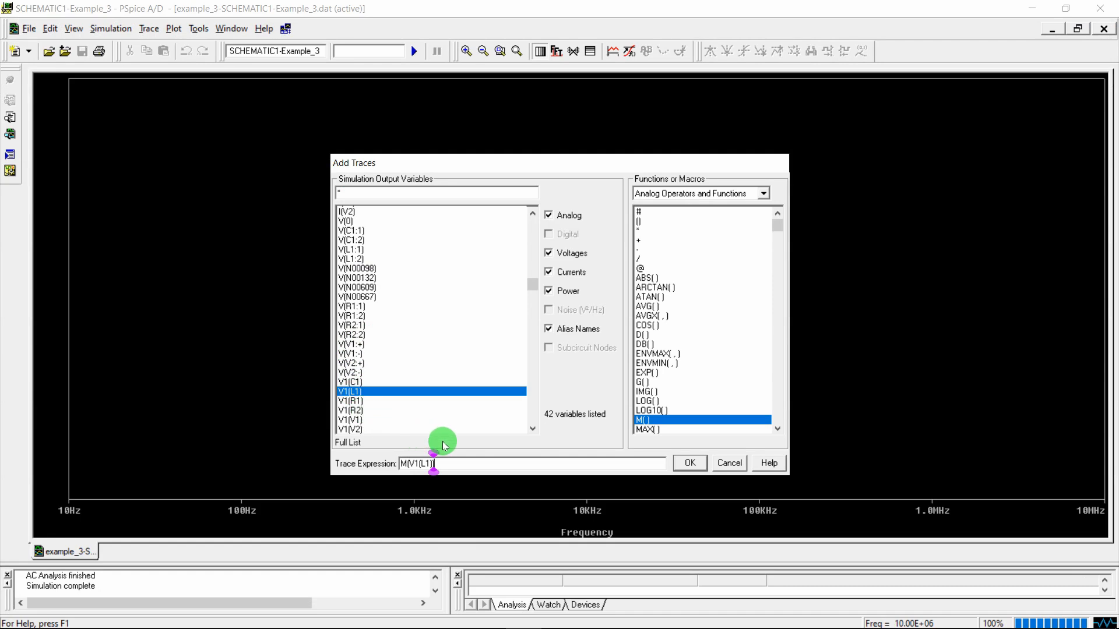
scroll(528, 401, down, 2)
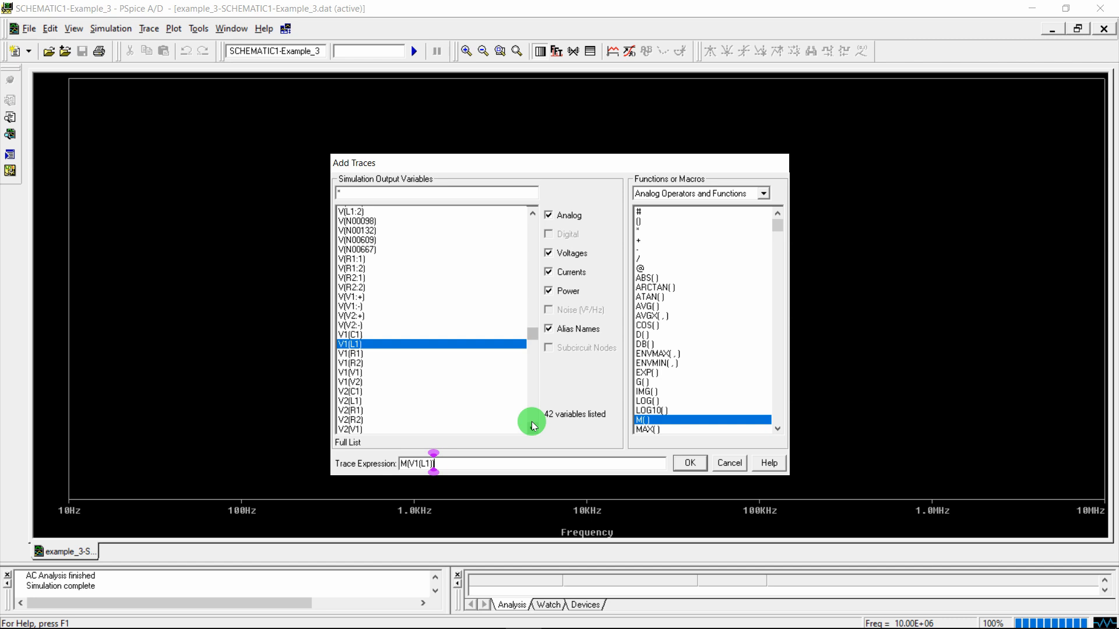
click(532, 214)
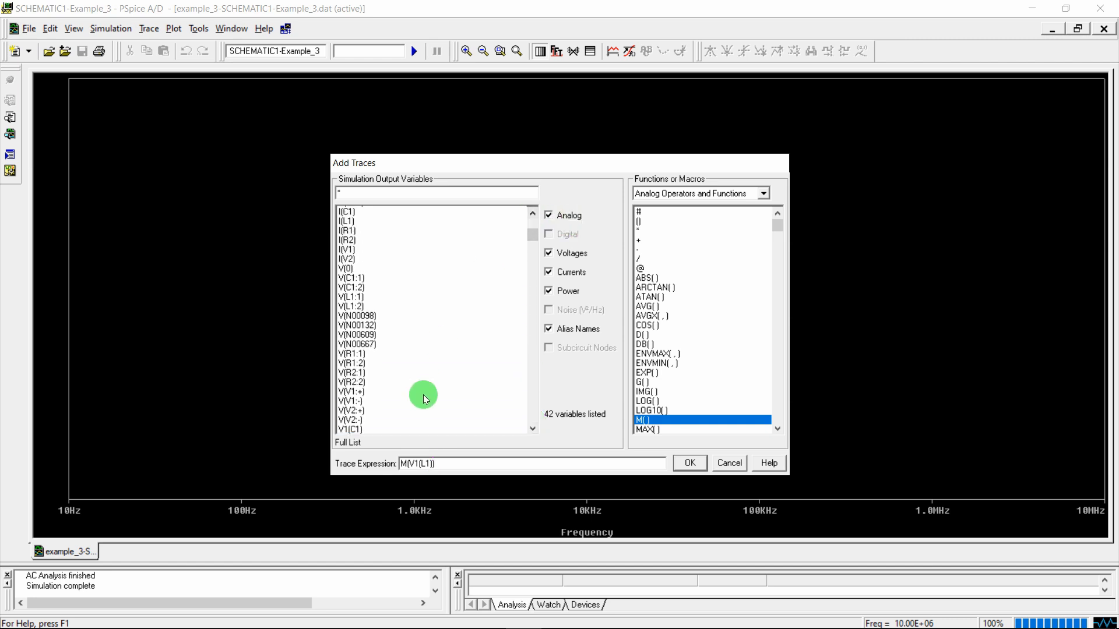
click(446, 465)
key(shift+Left)
key(shift+Left)
key(shift+Left)
key(shift+Left)
key(shift+Left)
key(shift+Left)
key(shift+Left)
key(BackSpace)
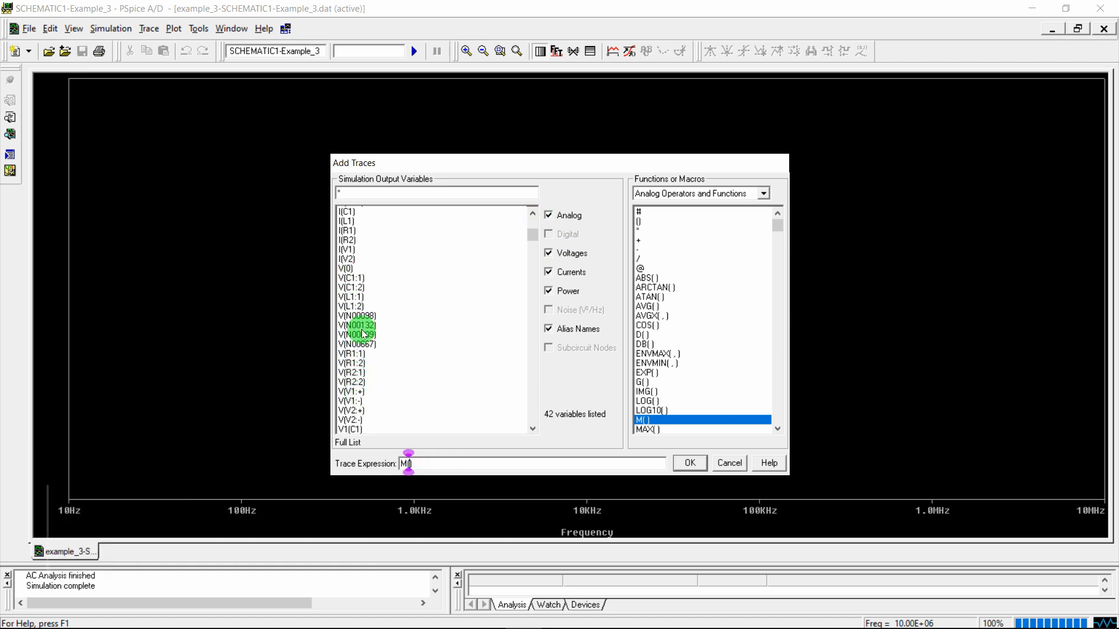
Insert V(L1:1) and V(L1:2) and fix the parentheses to read M(V(L1:1)- V(L1:2))
click(354, 298)
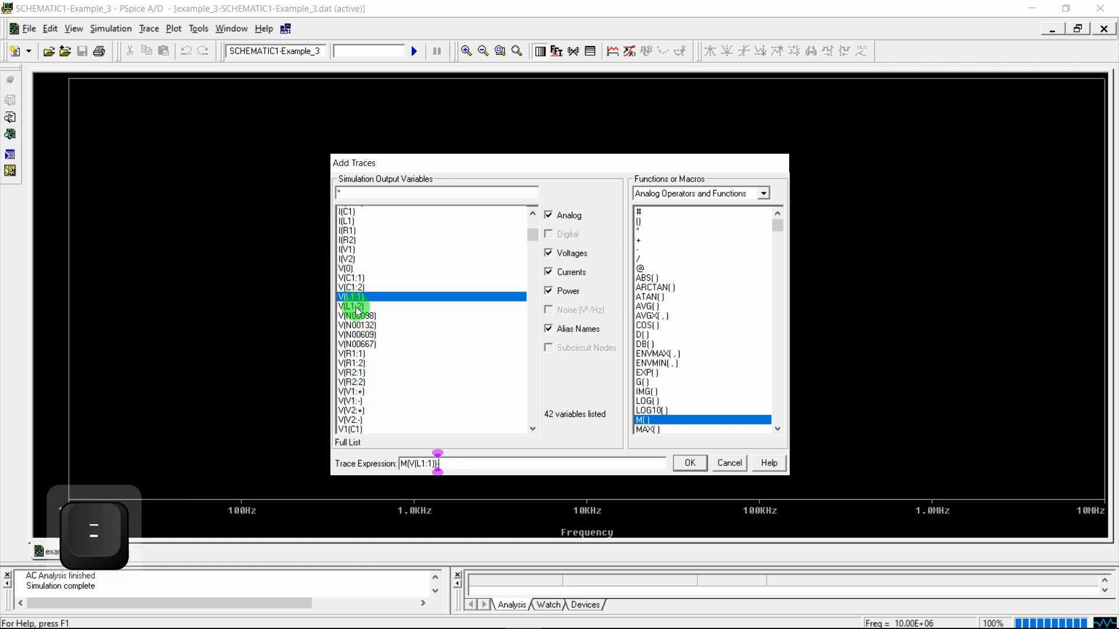
click(352, 306)
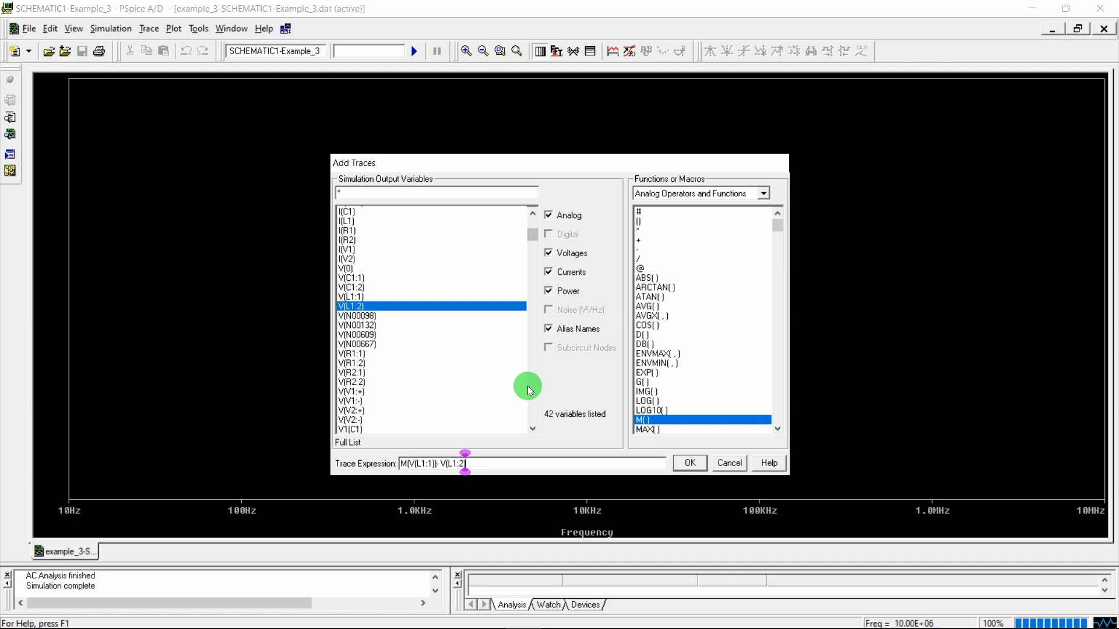
key(shift+Left)
key(shift+Left)
key(shift+Left)
key(shift+Left)
key(shift+Left)
key(shift+Left)
key(shift+Left)
key(shift+Left)
key(shift+Left)
key(Left)
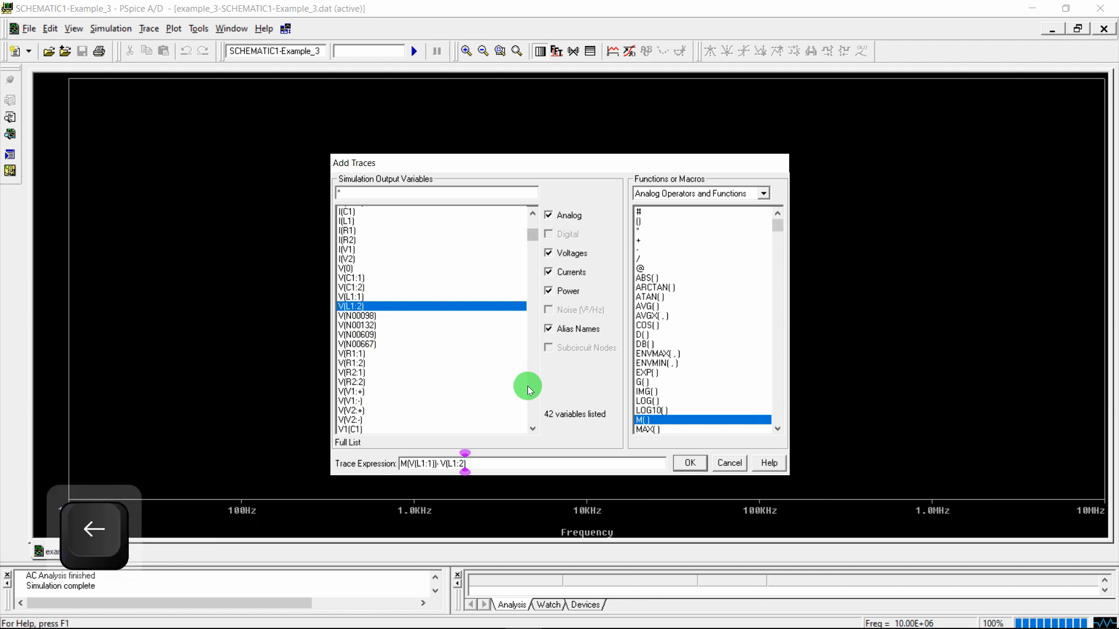
key(BackSpace)
key(Right)
key(Right)
key(Right)
key(Right)
key(Right)
key(Right)
key(Right)
key(Right)
key(Right)
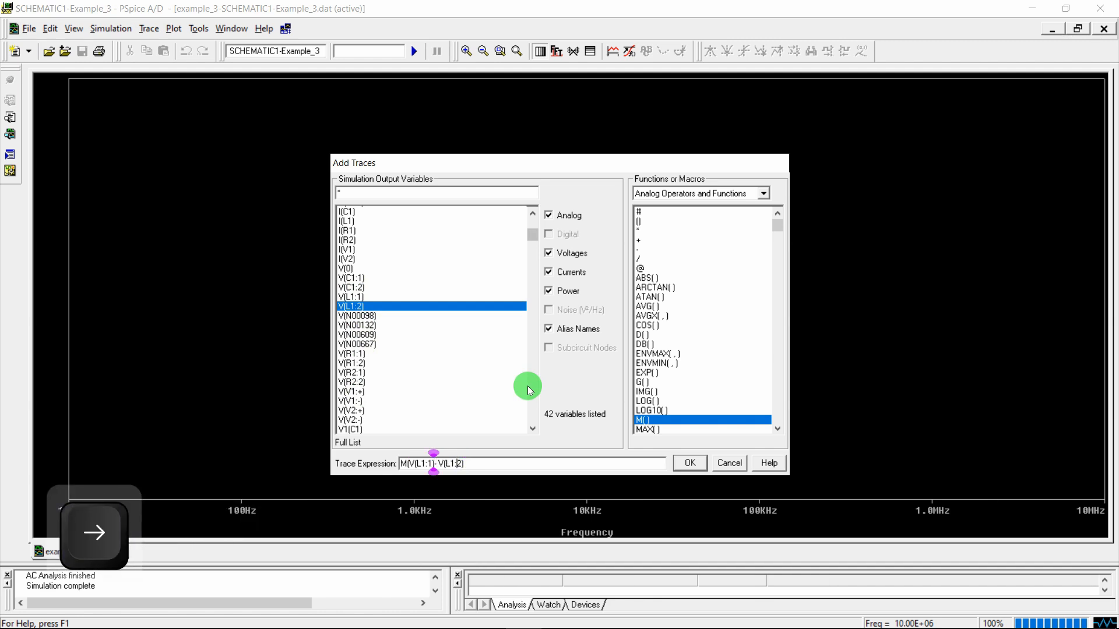
text())
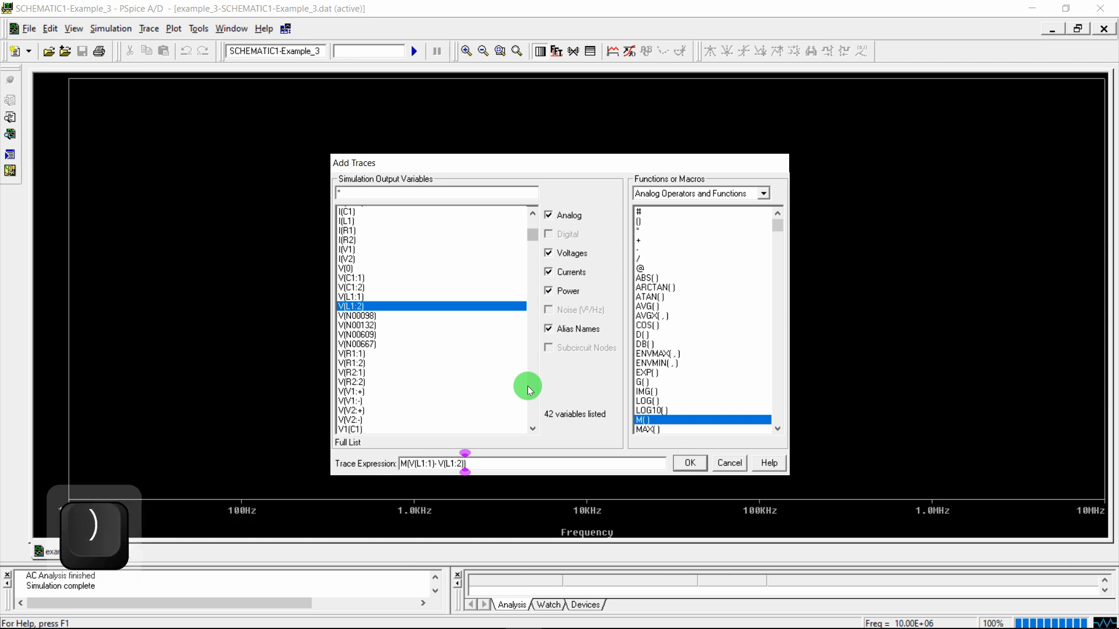
drag(409, 464, 463, 464)
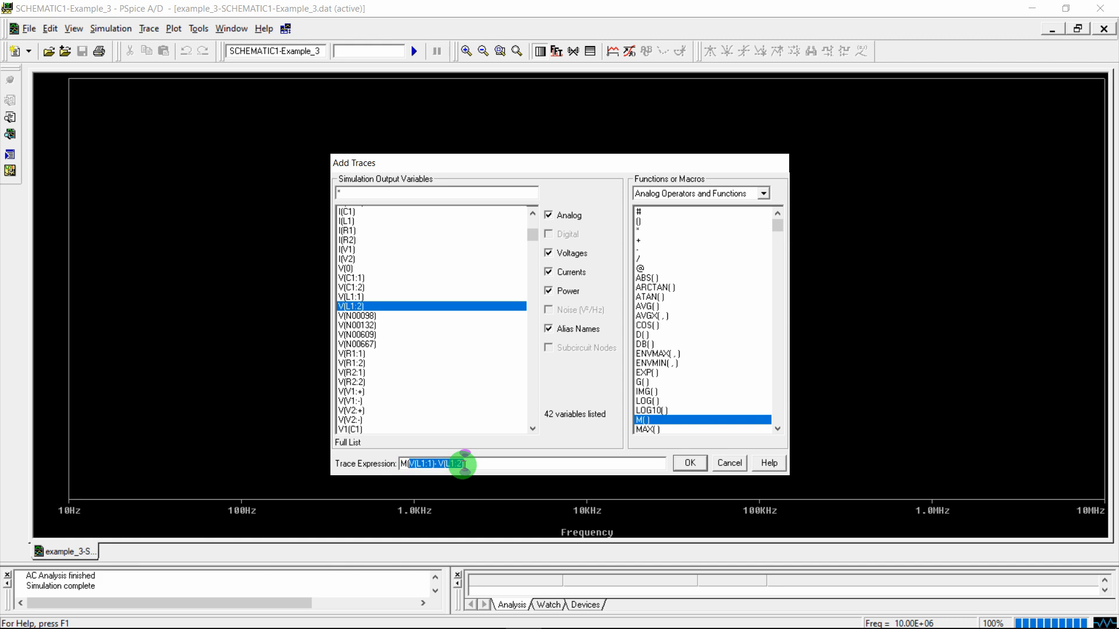
drag(463, 465, 412, 465)
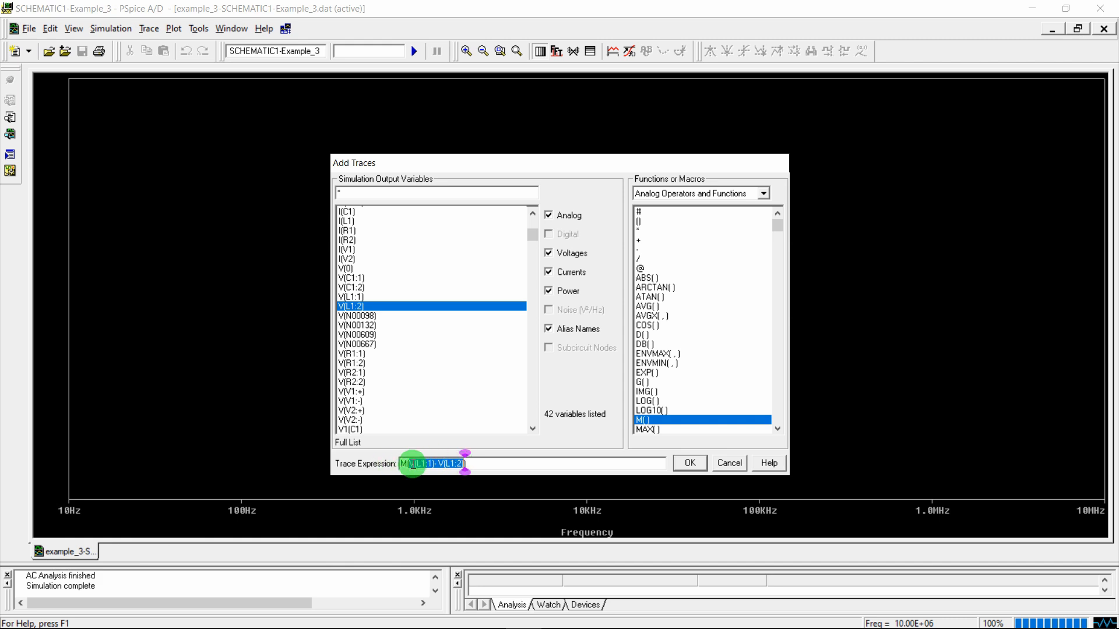
click(486, 463)
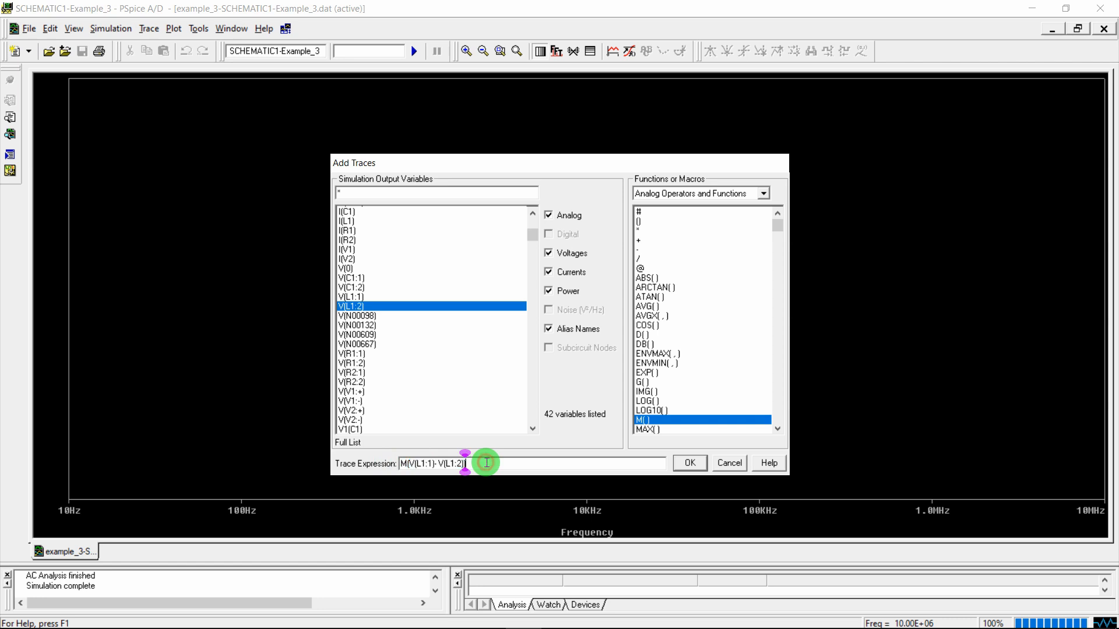
key(Left)
key(Left)
key(Left)
key(Left)
key(Left)
key(Left)
key(Left)
key(Left)
key(Left)
key(Left)
key(Left)
key(Left)
key(Left)
key(Left)
key(Left)
key(Left)
key(Left)
key(Left)
key(Right)
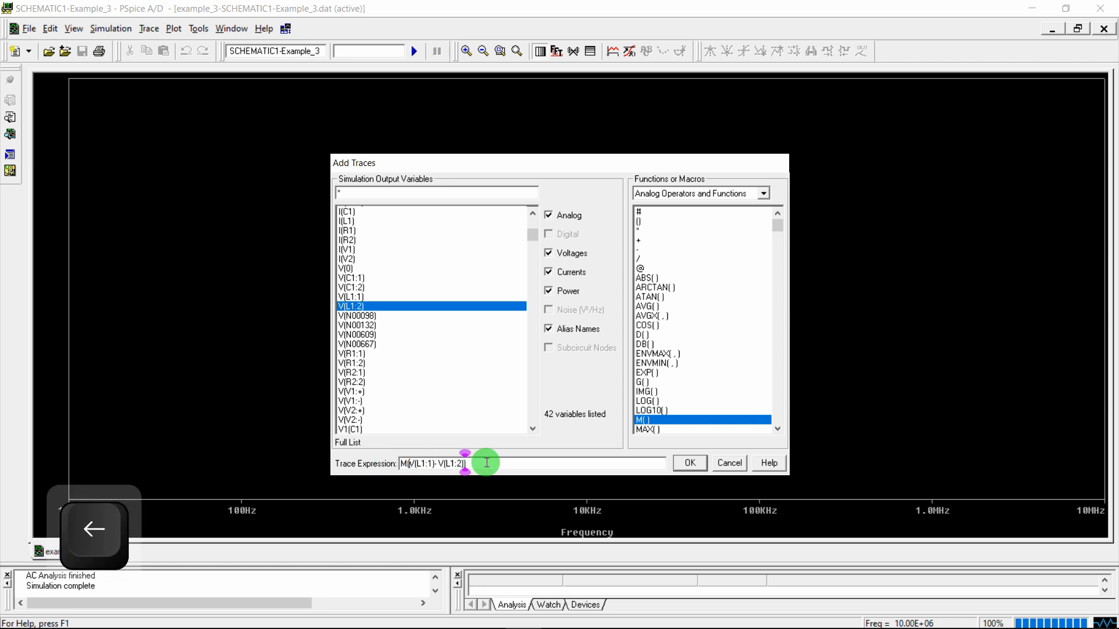
key(shift)
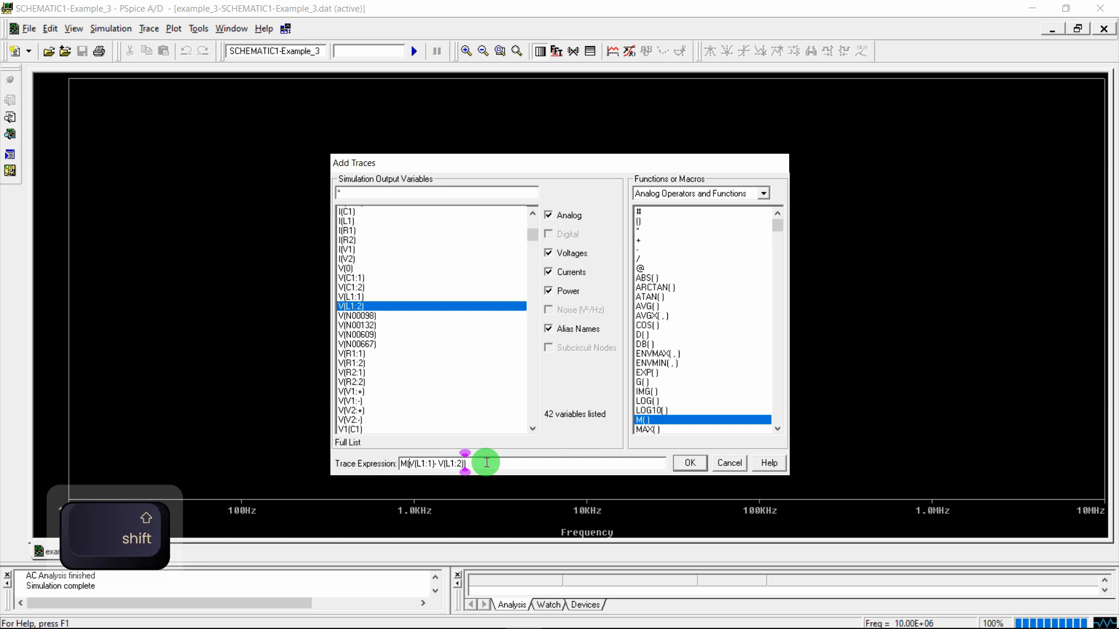
In the Word notes, underline V(L1:1)−V(L1:2) as numerator and close M() over the input voltage
click(447, 614)
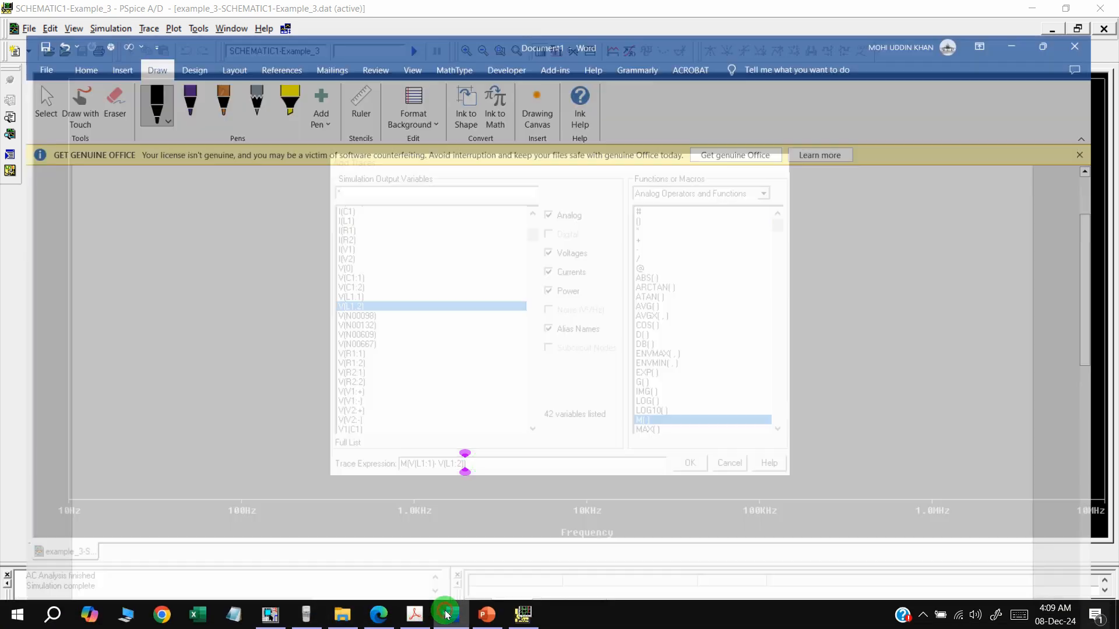
scroll(462, 316, up, 10)
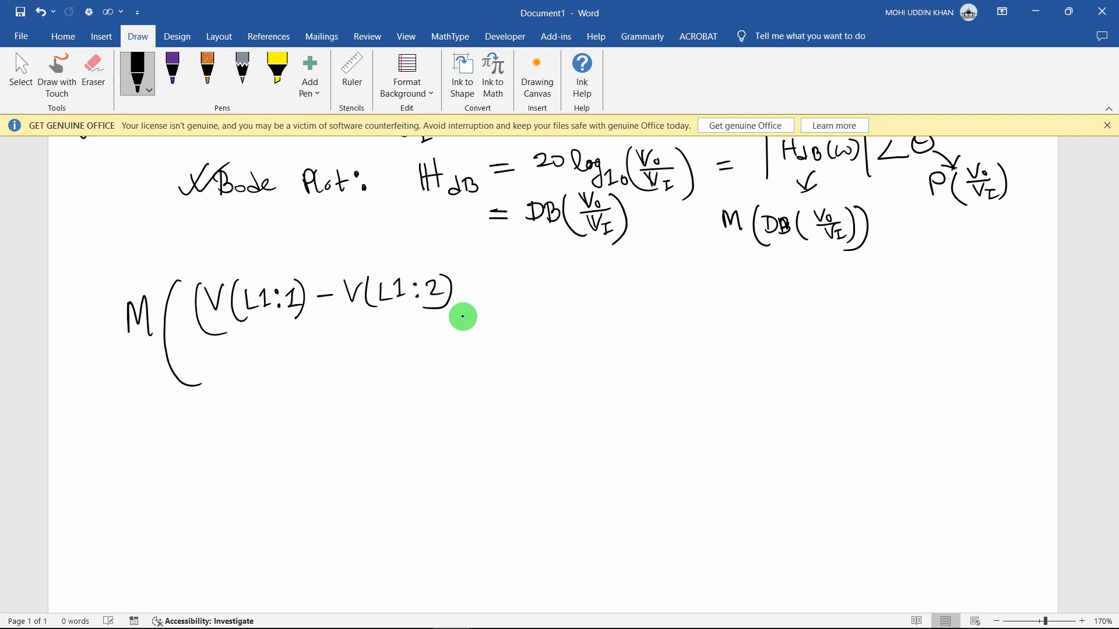
drag(186, 338, 477, 312)
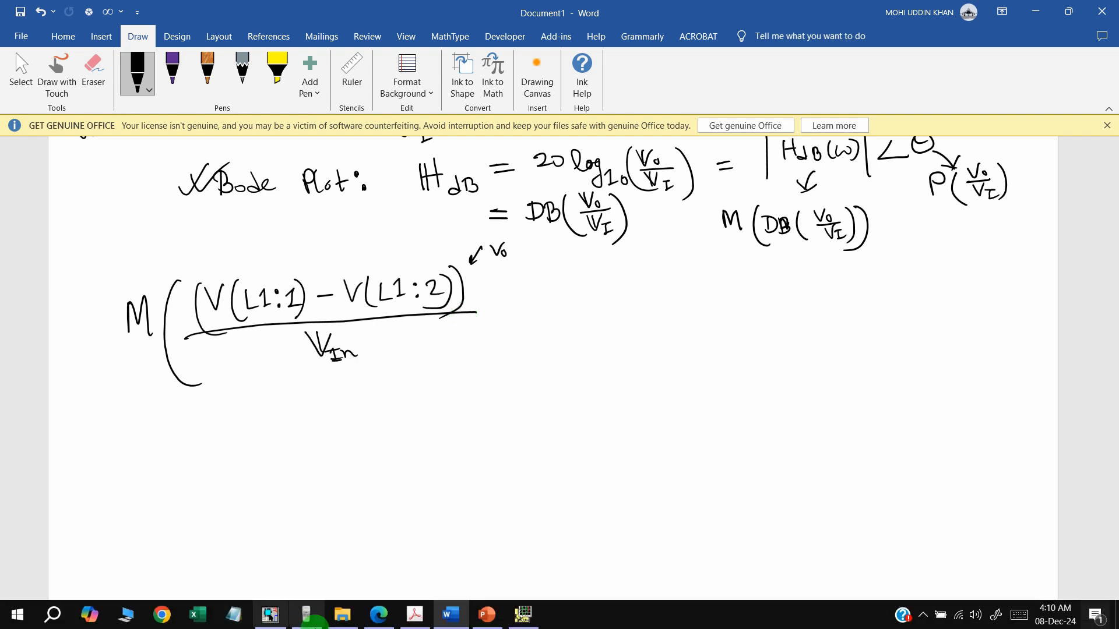
click(276, 615)
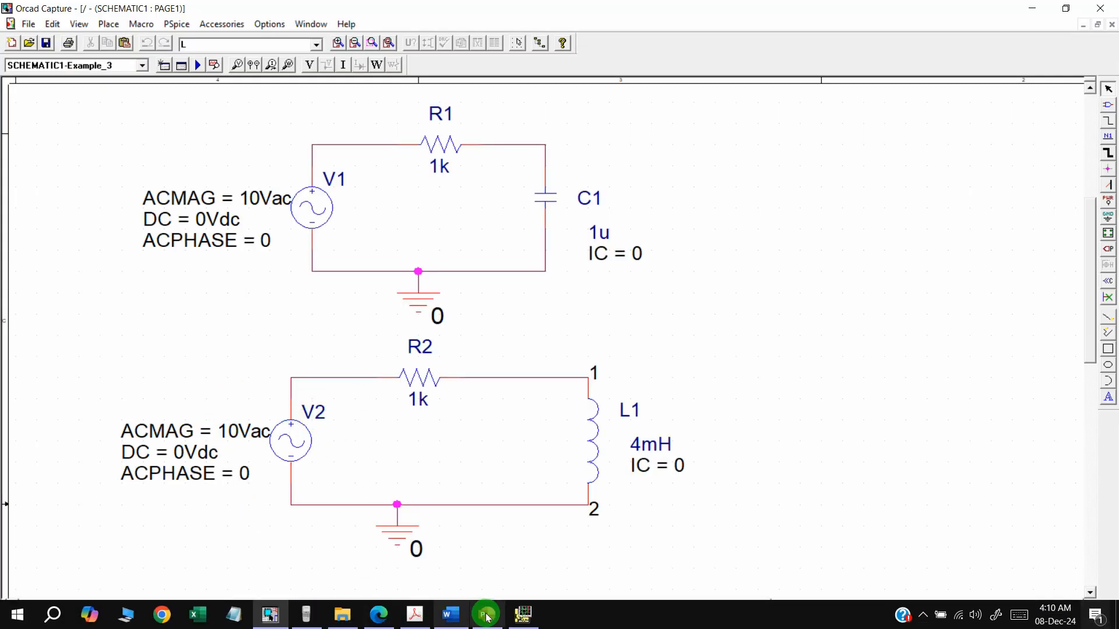
click(451, 614)
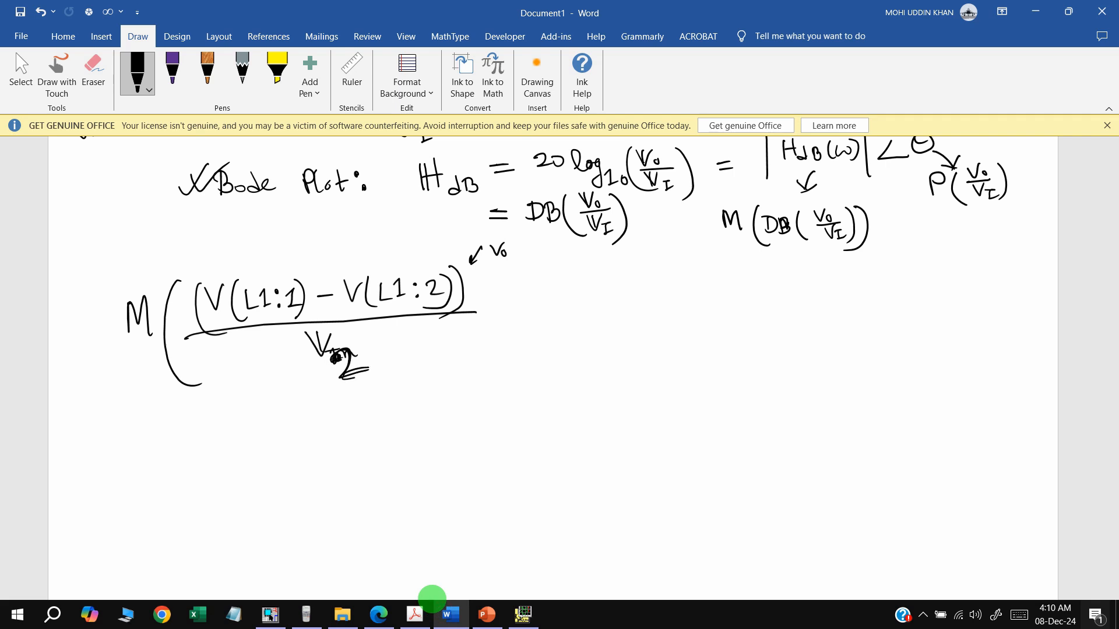
drag(506, 267, 469, 384)
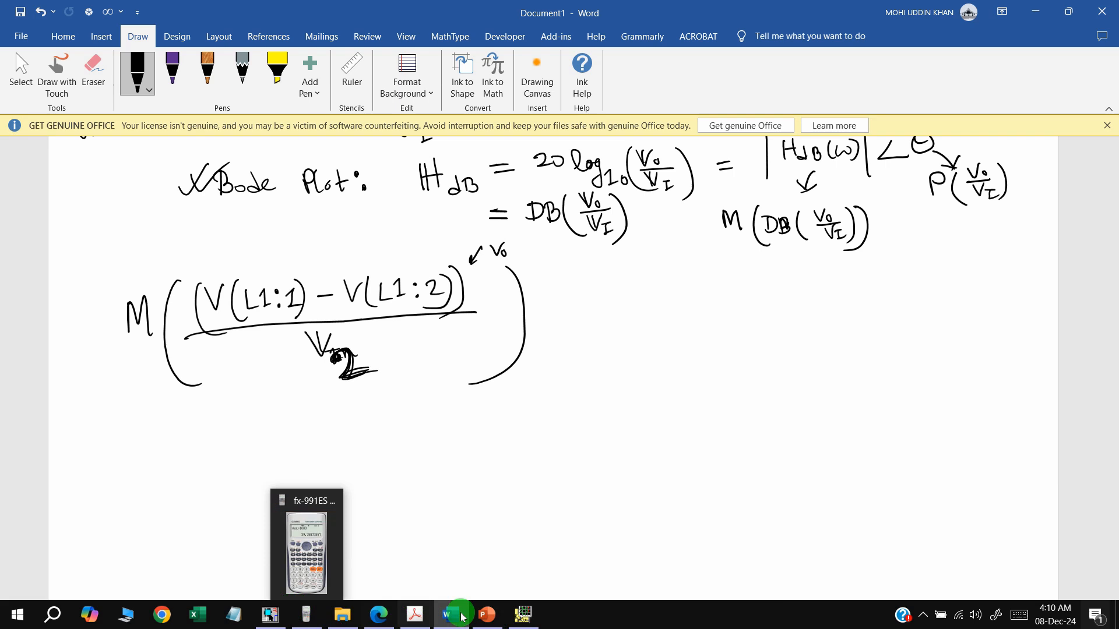
click(526, 614)
key(ctrl+a)
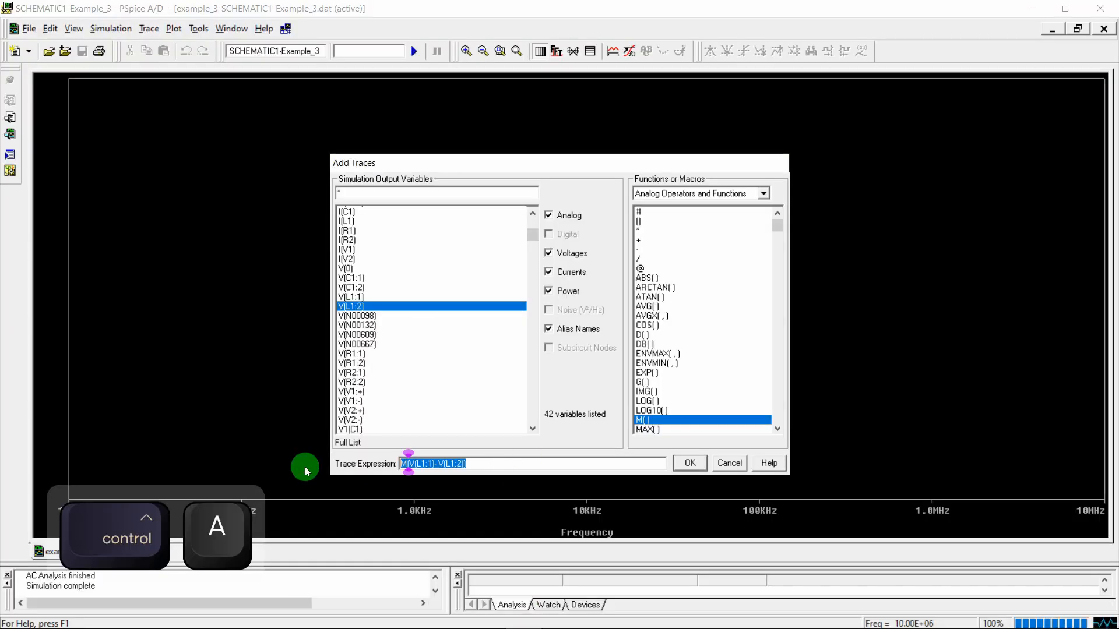
Replace the trace expression with M(()/V(V2:+)), using source voltage V(V2:+) as denominator
key(BackSpace)
click(647, 420)
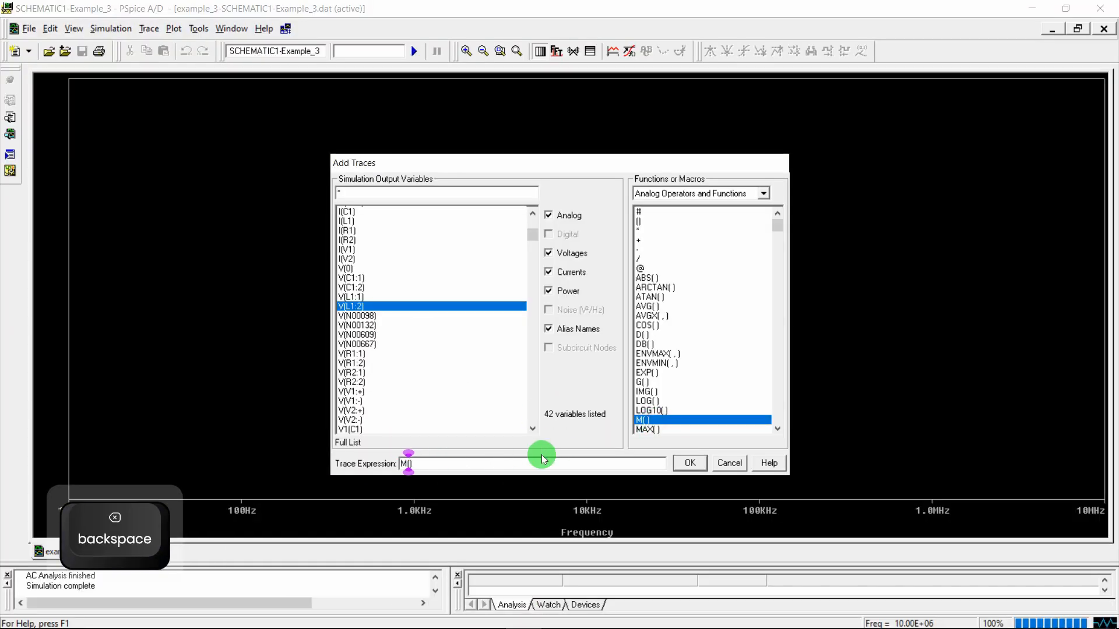
text(()/)
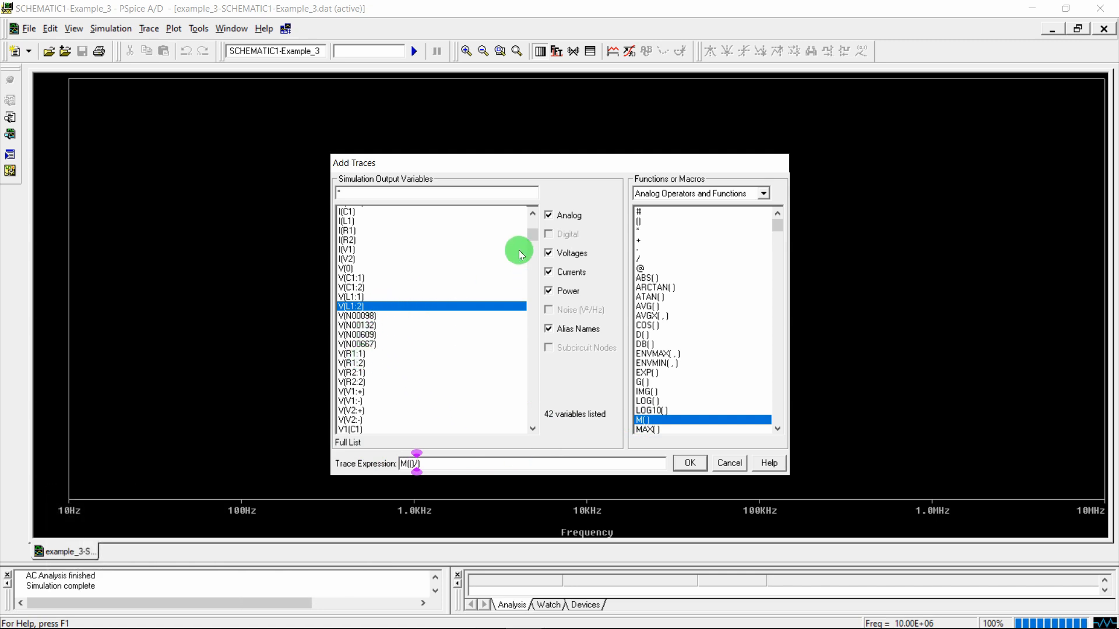
drag(532, 233, 532, 201)
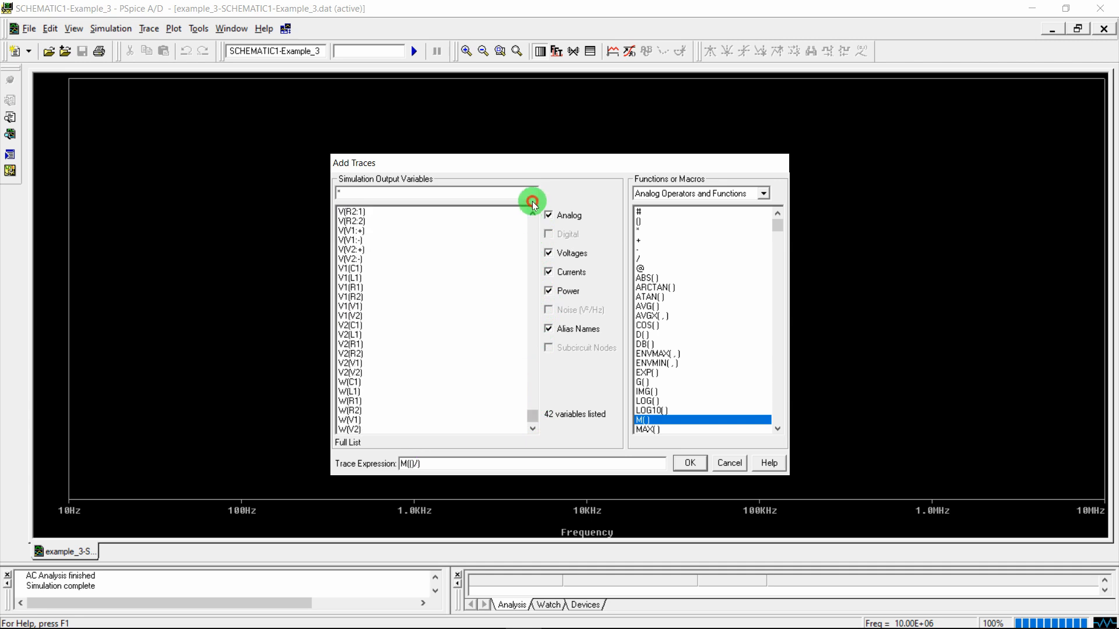
click(356, 249)
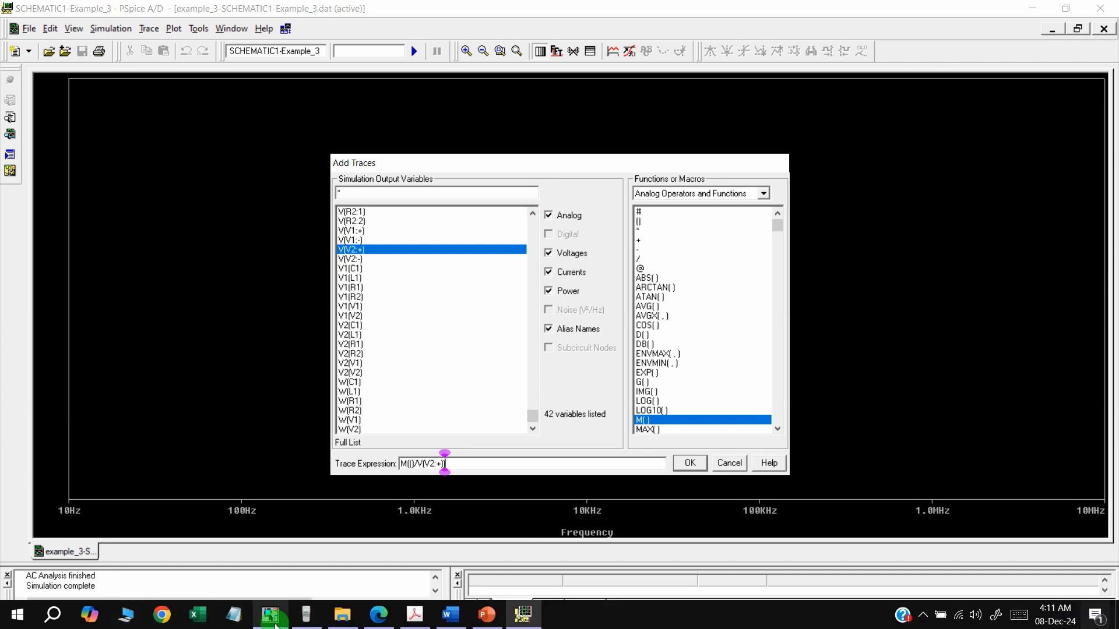
click(273, 619)
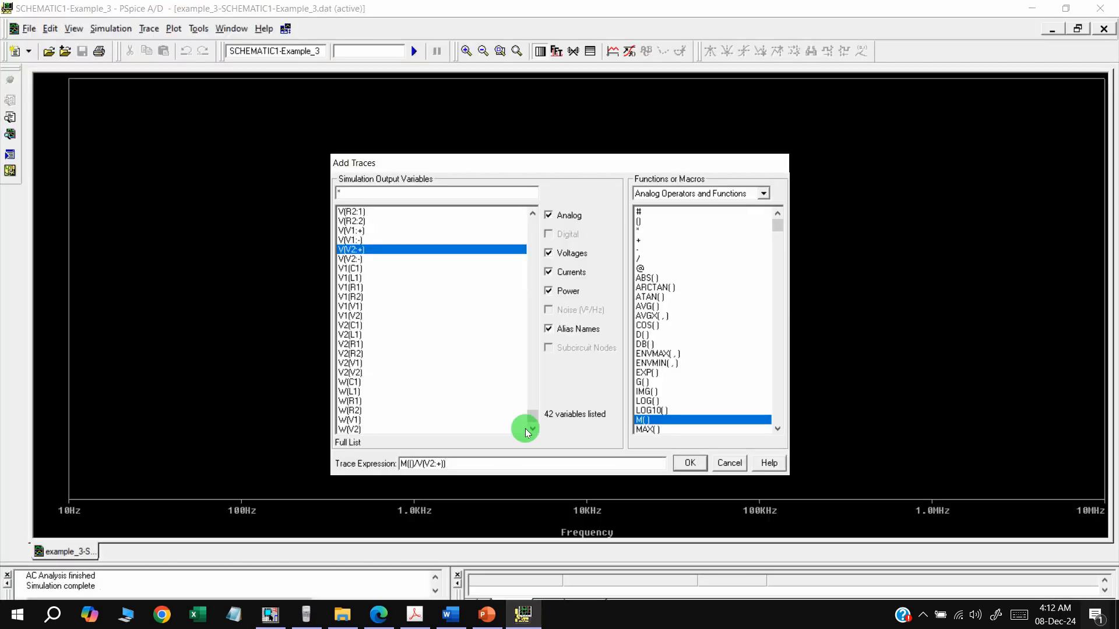
Fill the numerator with V(L1:1)-V(L1:2), copy the full expression, and plot the magnitude trace
key(Left)
key(Left)
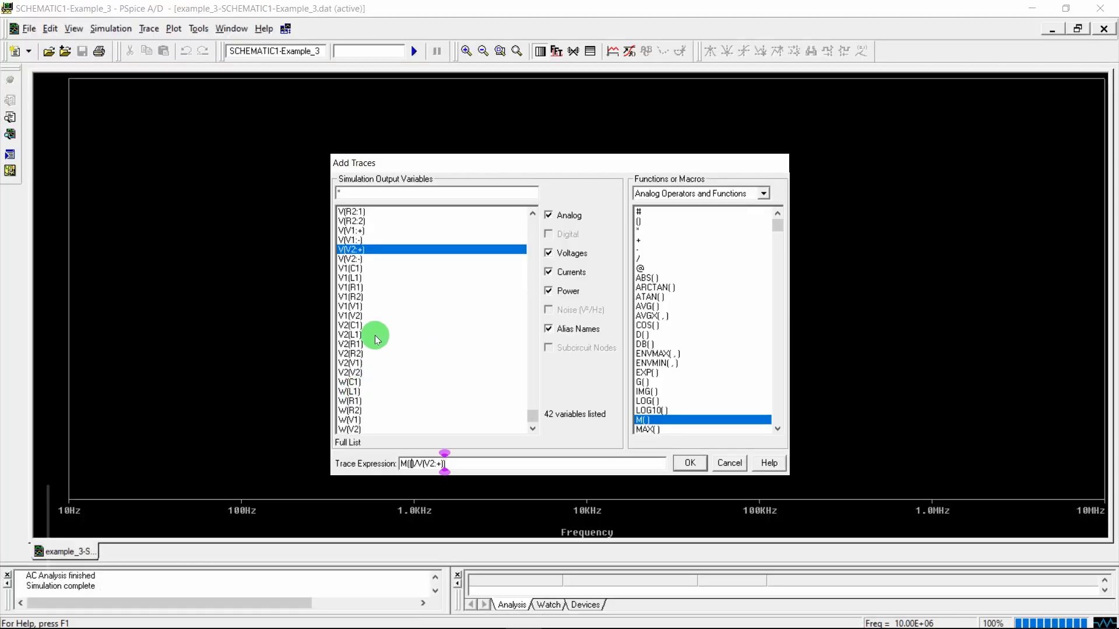
drag(532, 416, 543, 337)
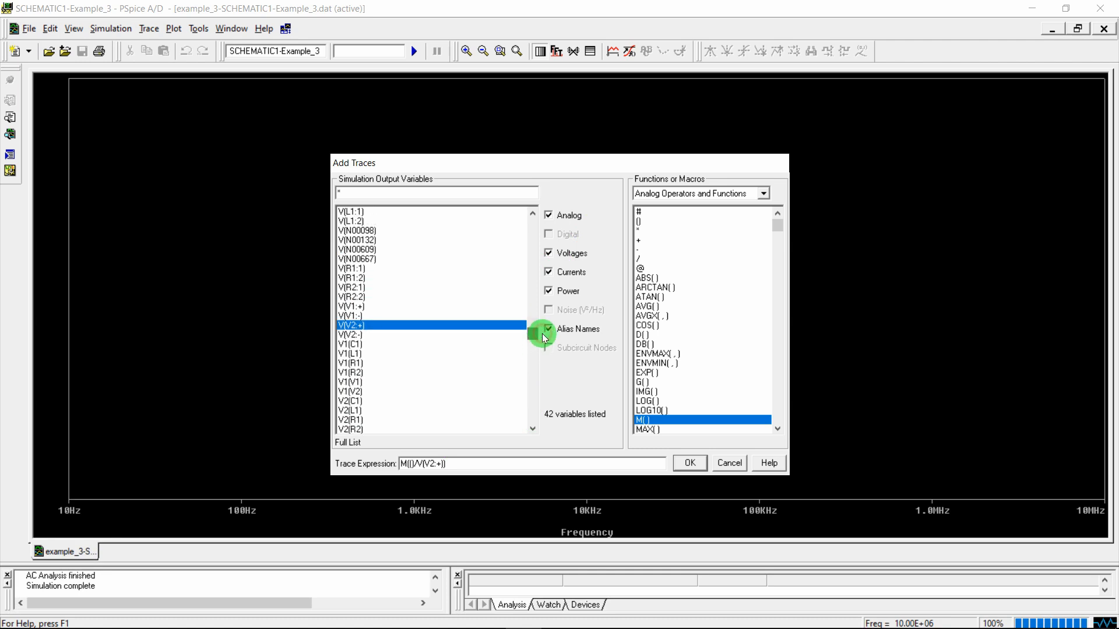
click(358, 212)
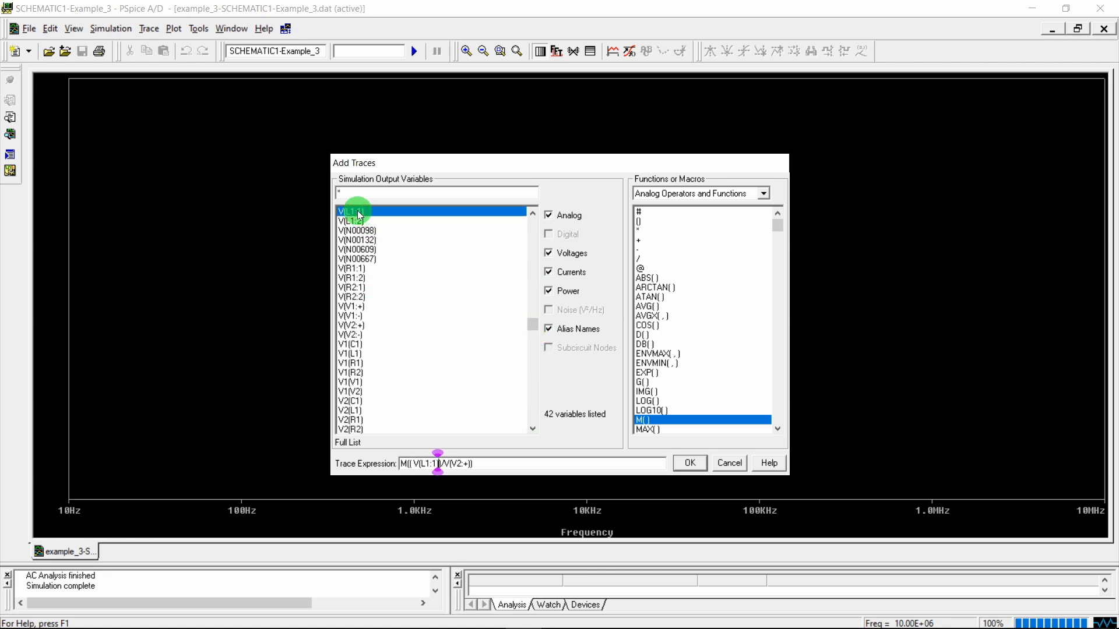
text(-)
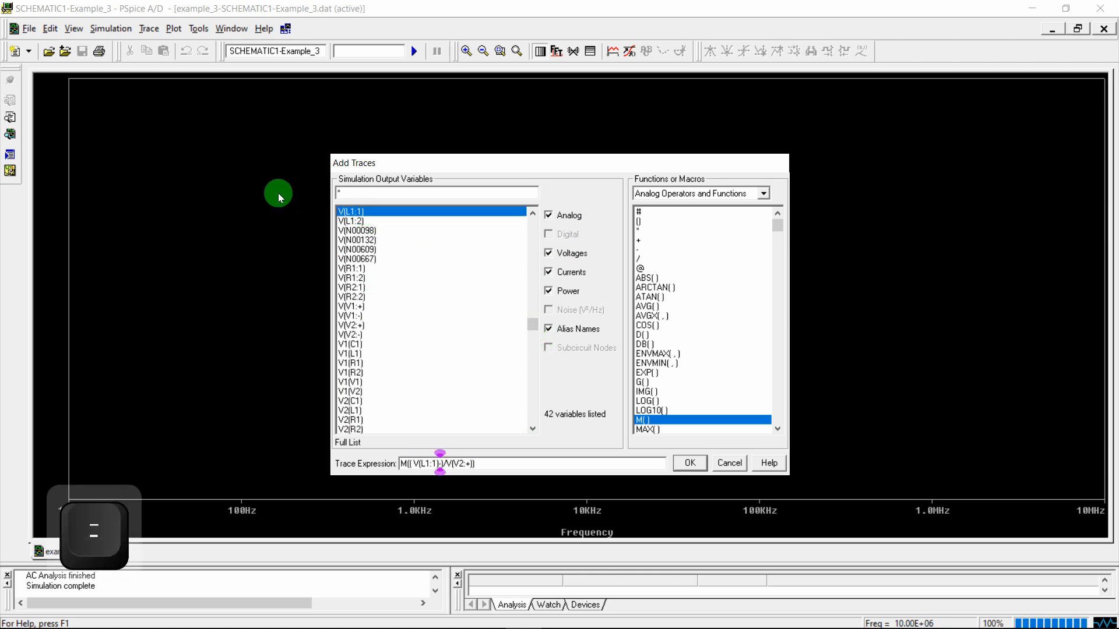
click(350, 221)
drag(441, 464, 463, 464)
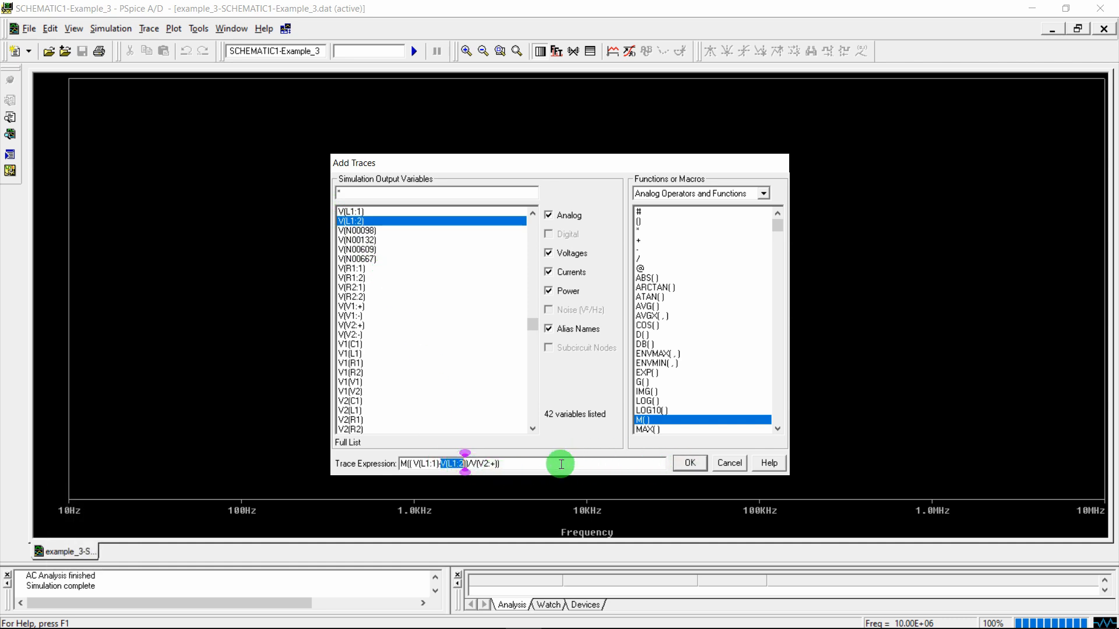
drag(560, 465, 389, 464)
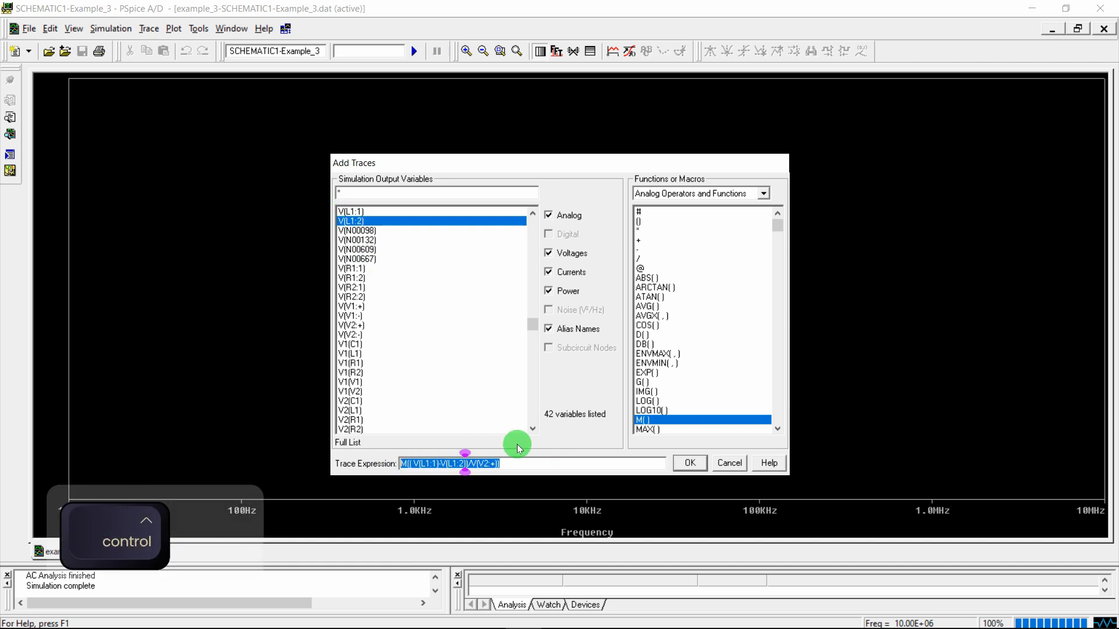
key(ctrl+c)
click(690, 463)
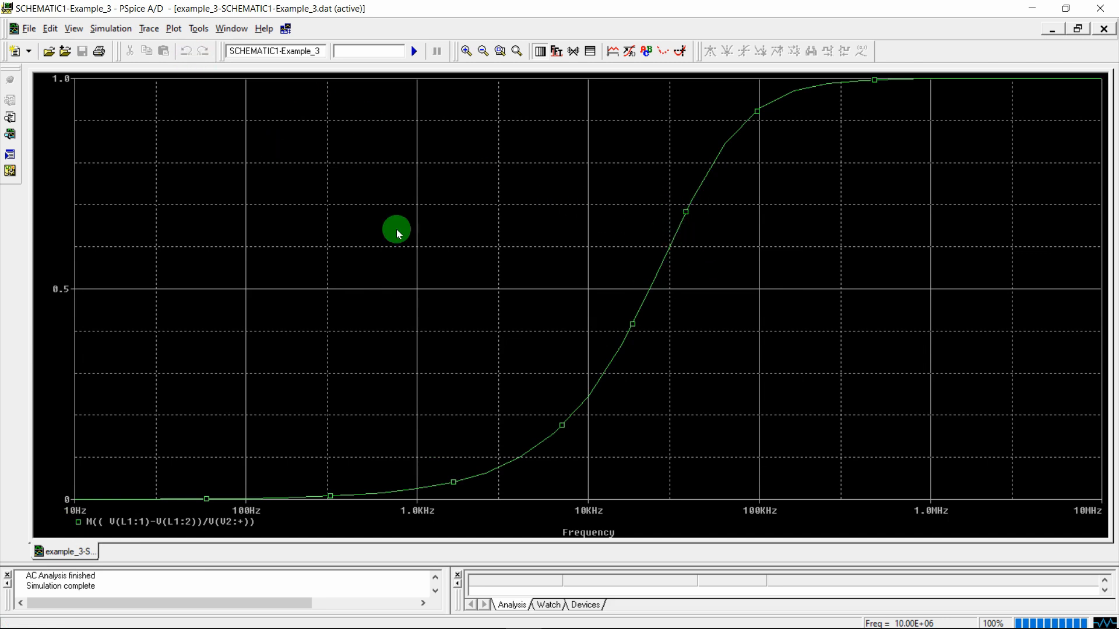
Add a second Y axis to the plot
double_click(59, 142)
key(Escape)
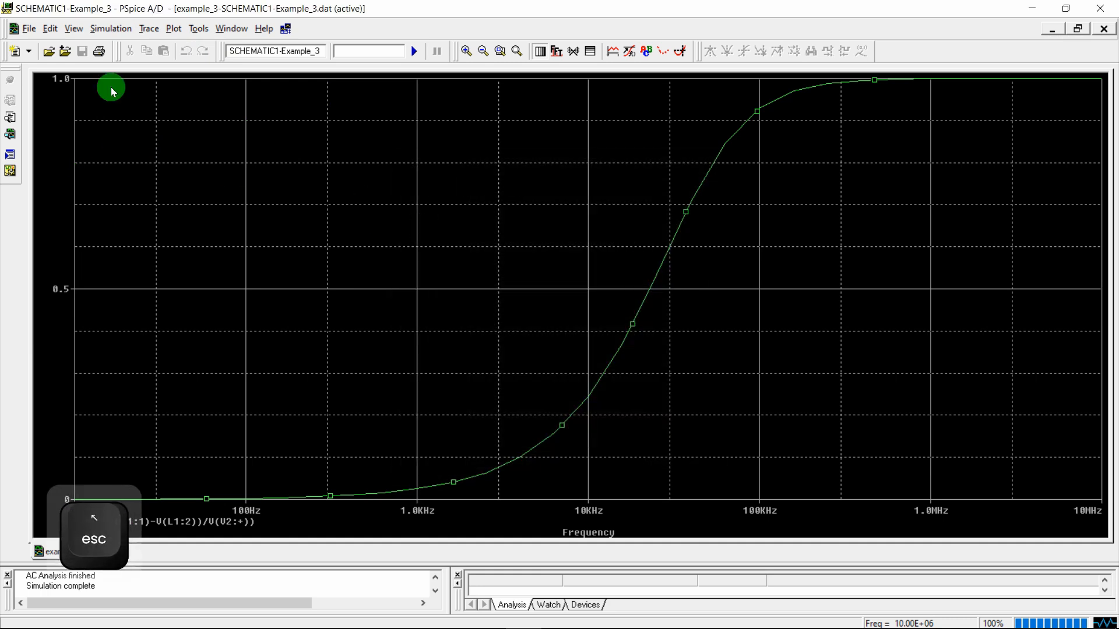
click(149, 29)
mouse_move(170, 29)
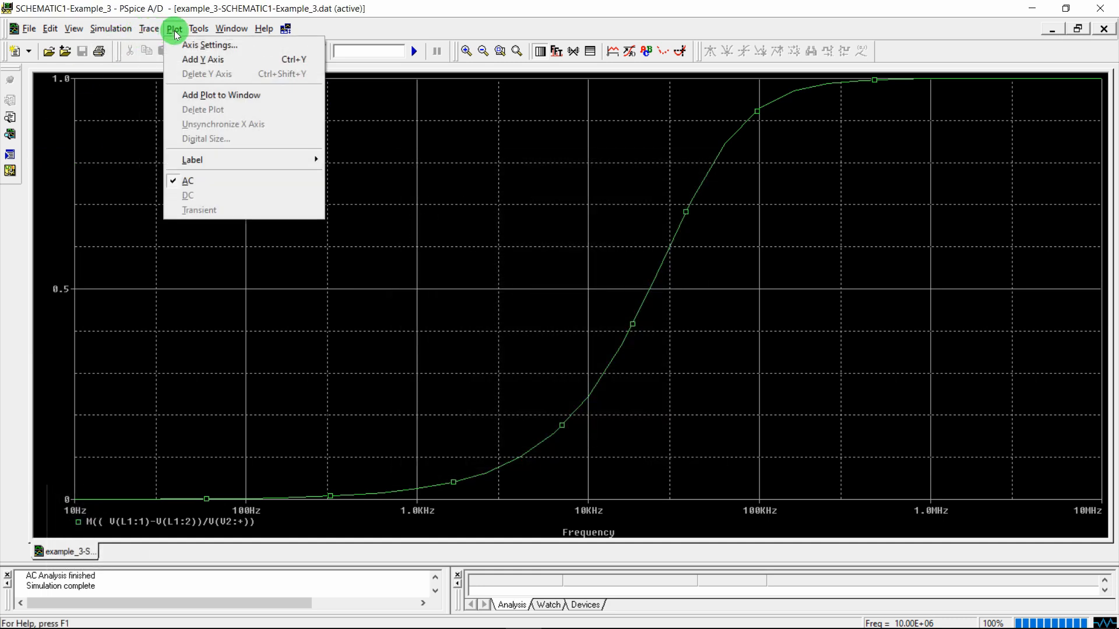
click(199, 60)
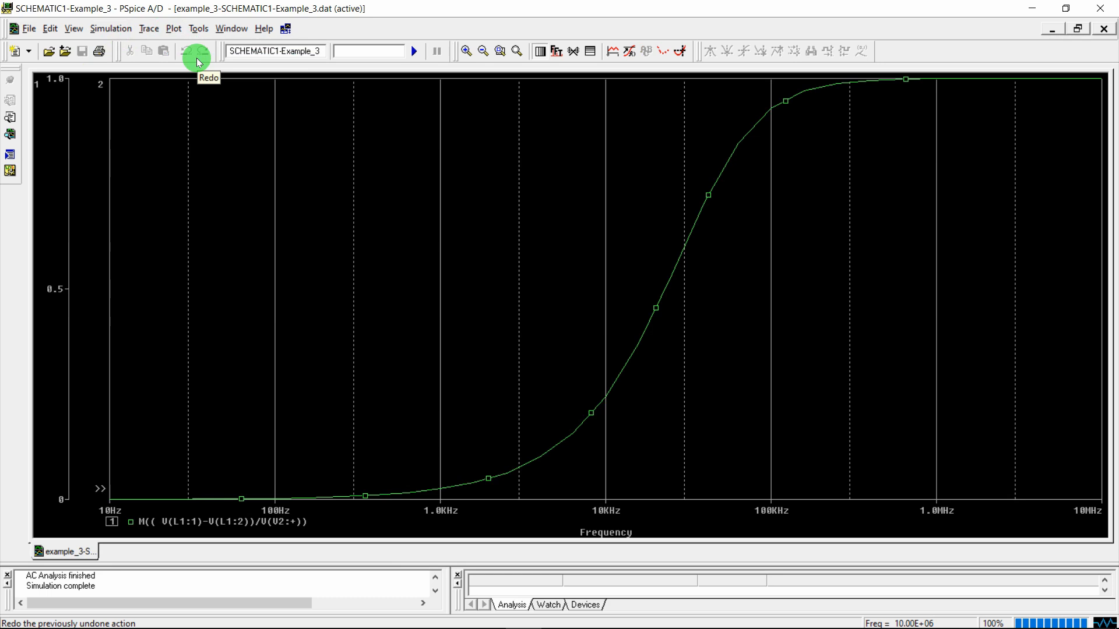
Title the two Y axes Magnitude and Phase, leaving the Phase axis active
double_click(40, 89)
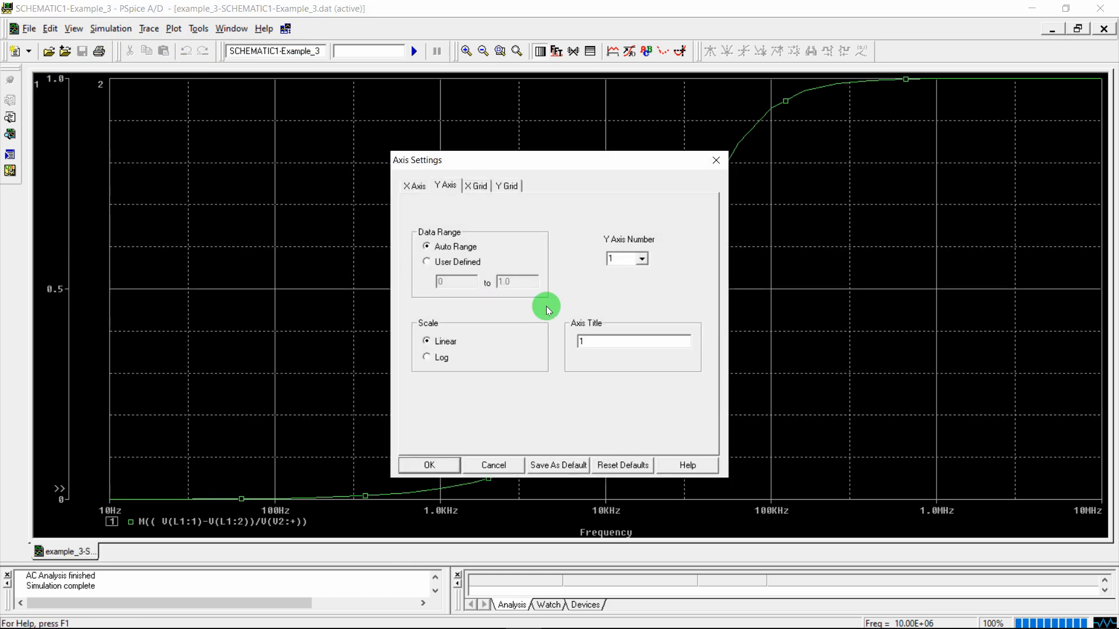
click(612, 342)
text(Magnitude)
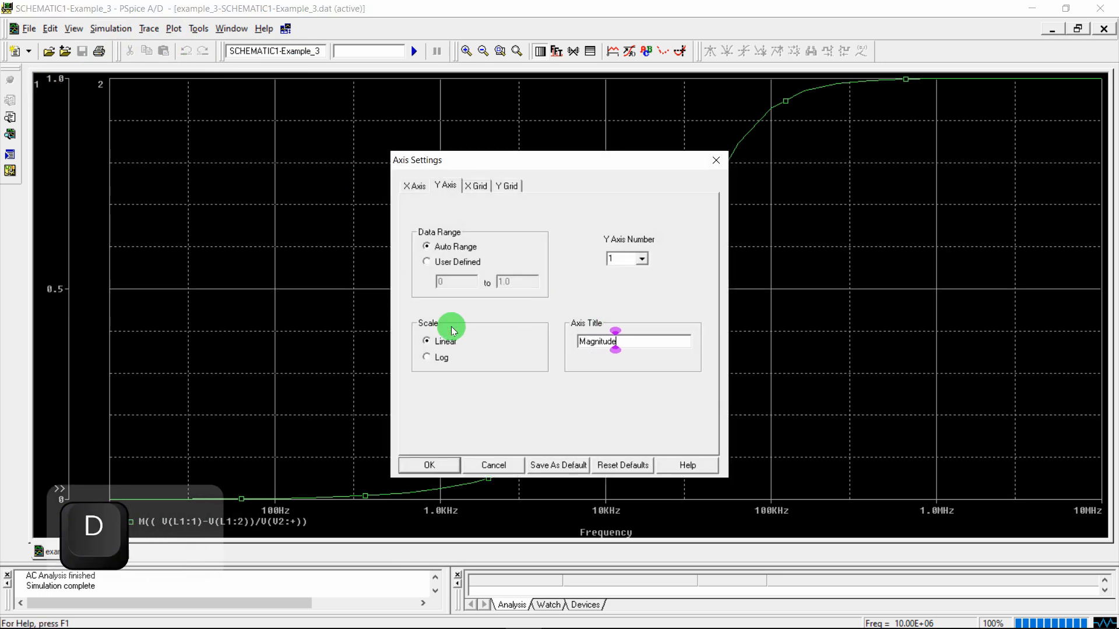
key(Return)
double_click(100, 84)
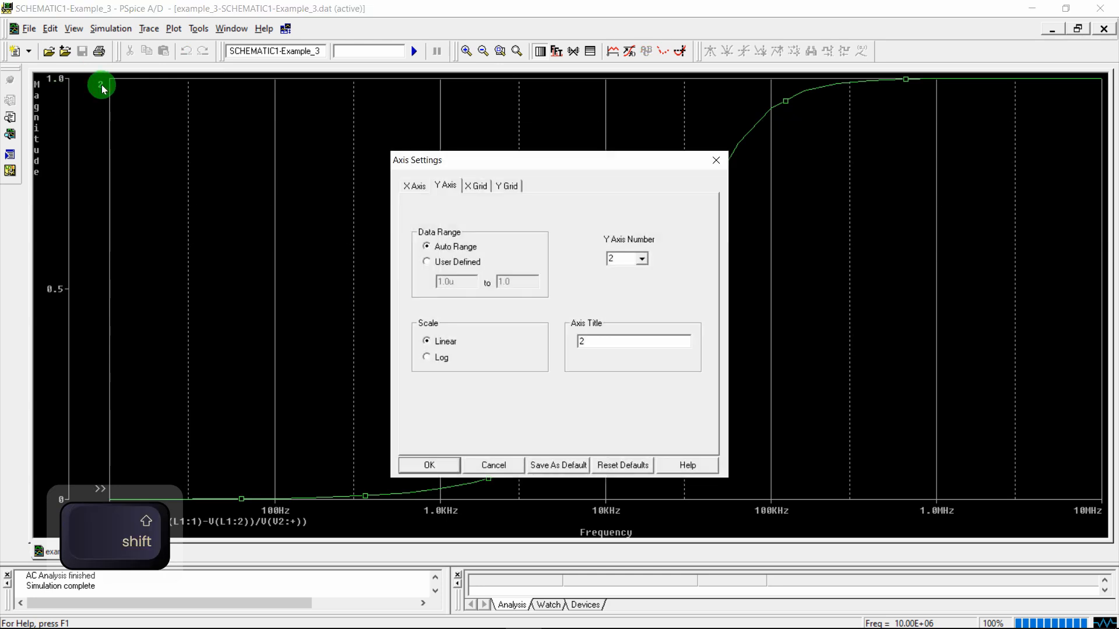
double_click(600, 342)
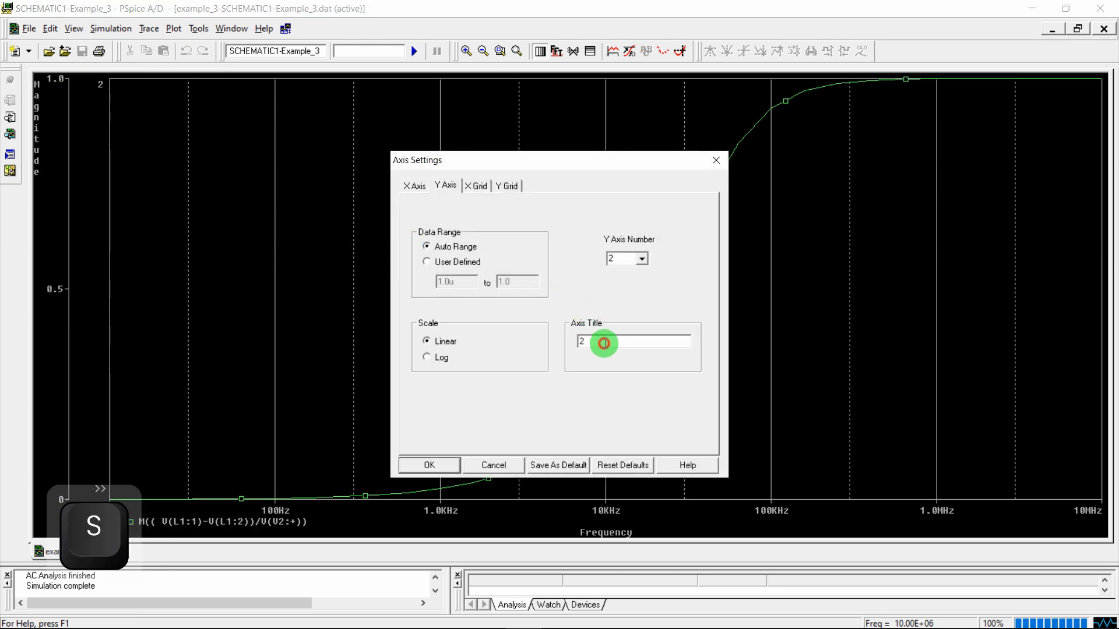
text(Phase)
key(Return)
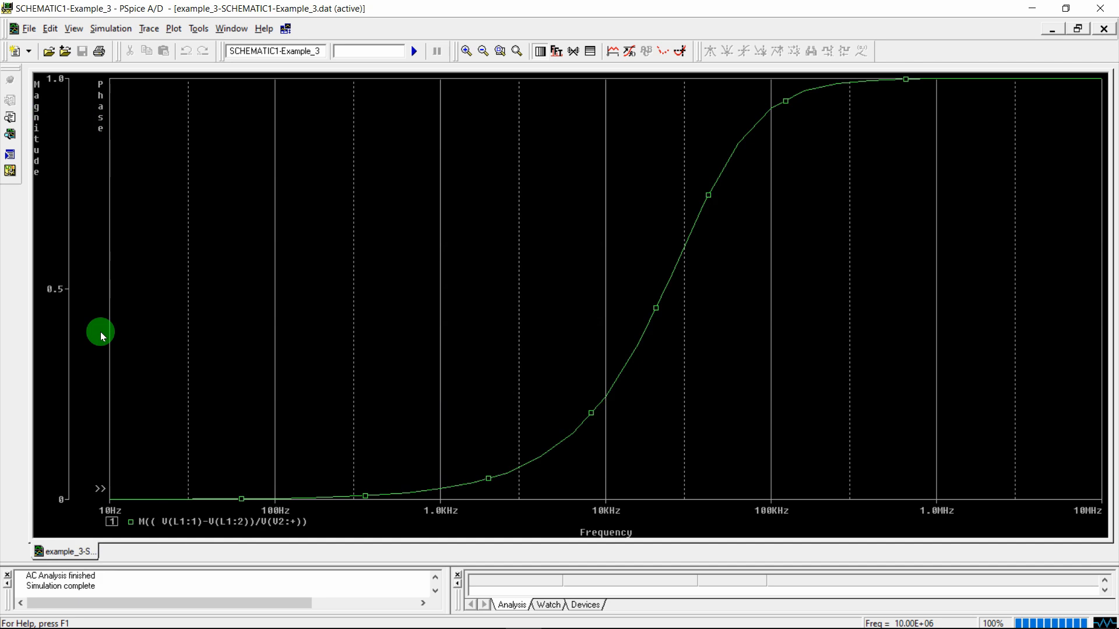
click(63, 415)
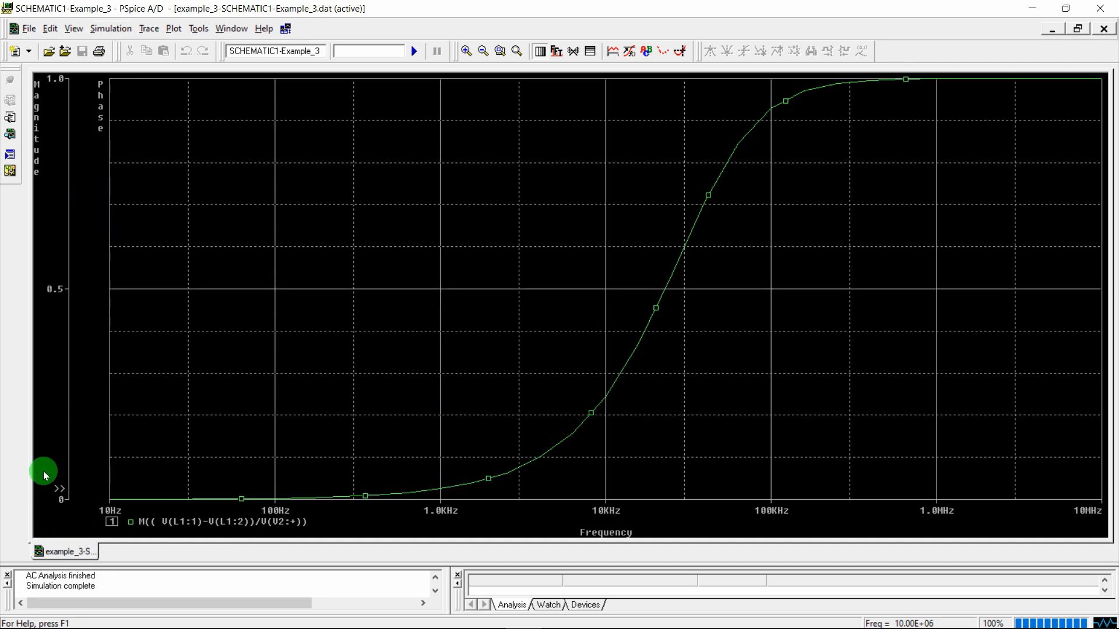
click(91, 493)
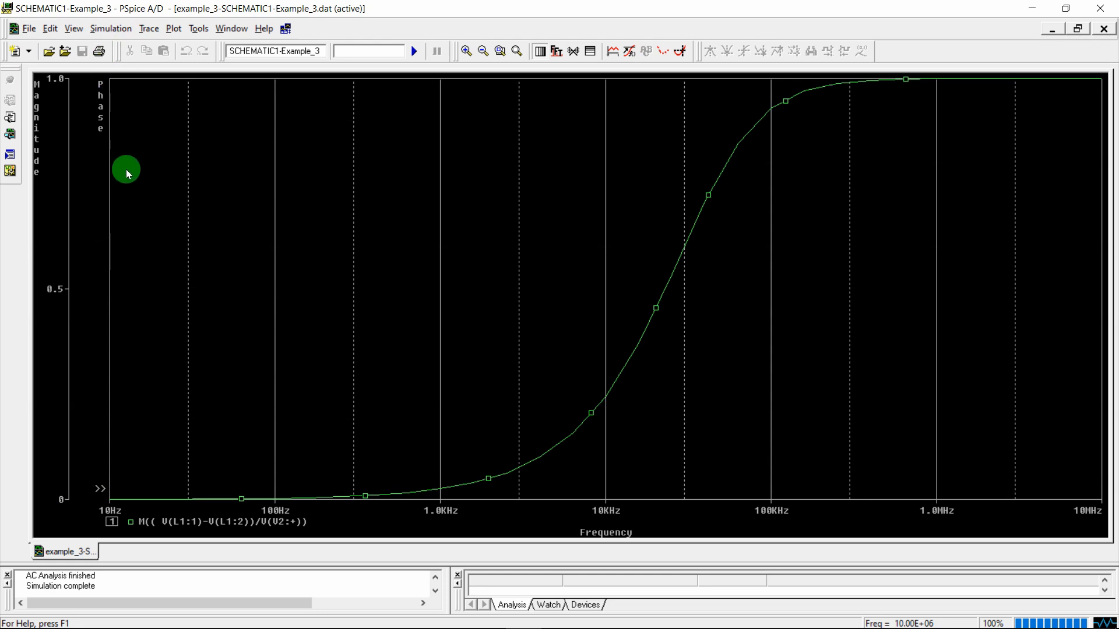
Plot the phase trace P((V(L1:1)-V(L1:2))/V(V2:+)) by editing the pasted magnitude expression
click(148, 28)
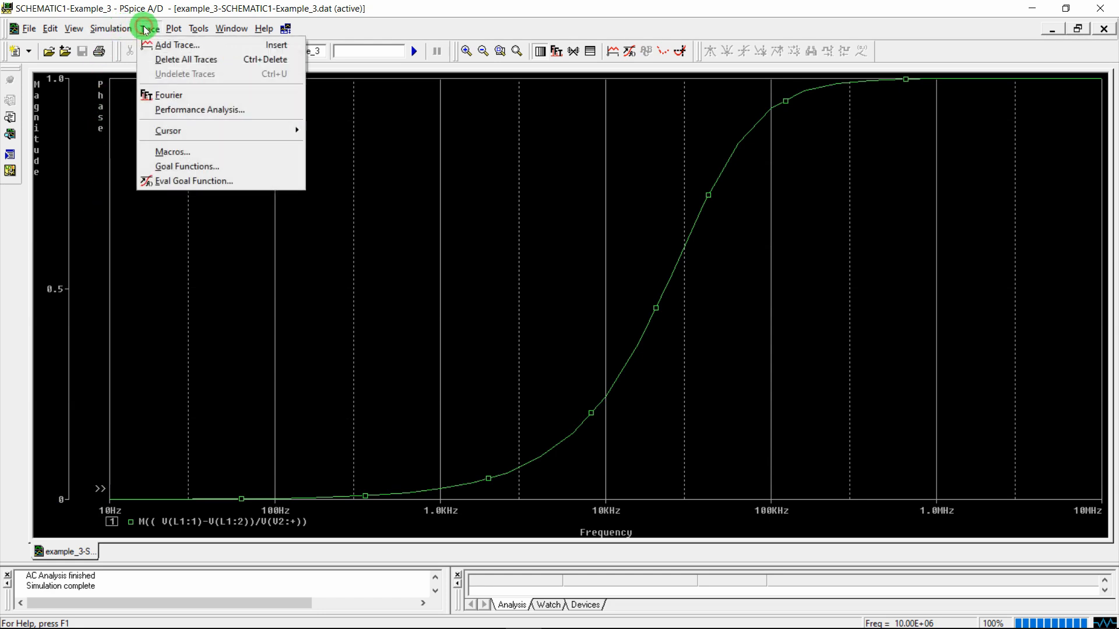
click(174, 45)
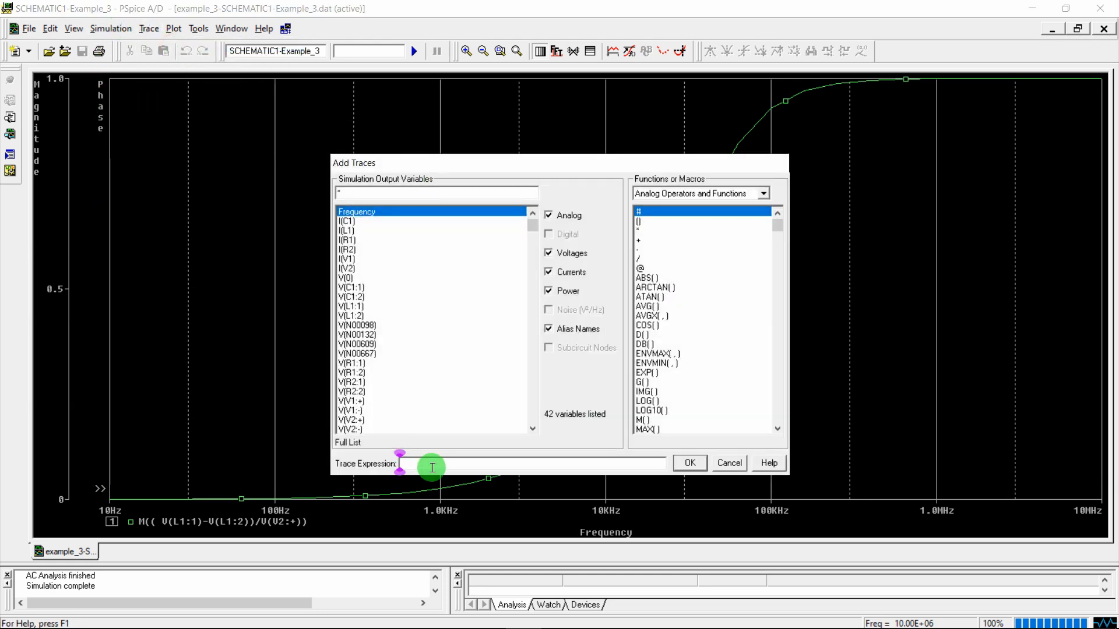
key(ctrl+v)
key(Left)
key(Left)
key(Left)
key(Left)
key(Left)
key(Left)
key(Left)
key(Left)
key(Left)
key(Left)
key(Left)
key(Left)
key(Left)
key(Left)
key(Left)
key(Left)
key(Left)
key(Left)
key(Left)
key(Left)
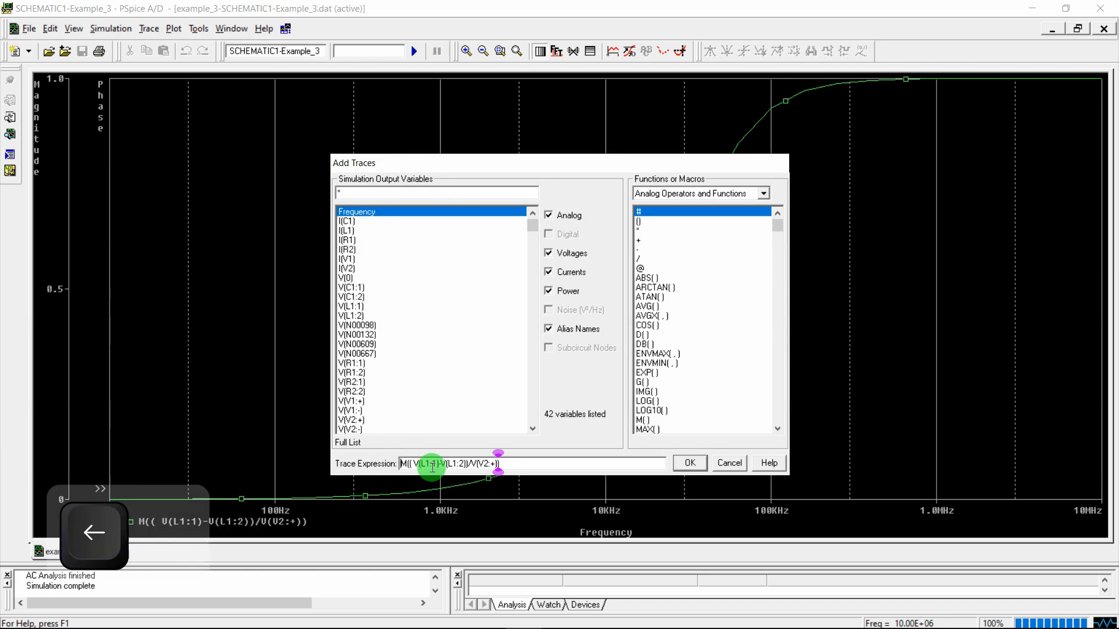
key(shift+Right)
text(P)
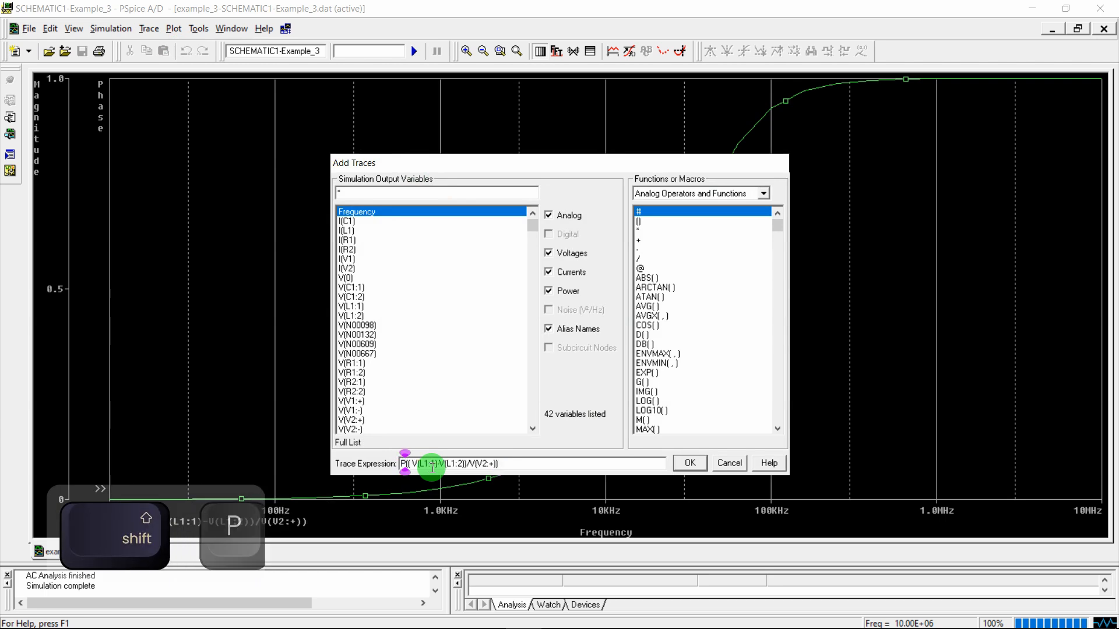
drag(779, 228, 779, 379)
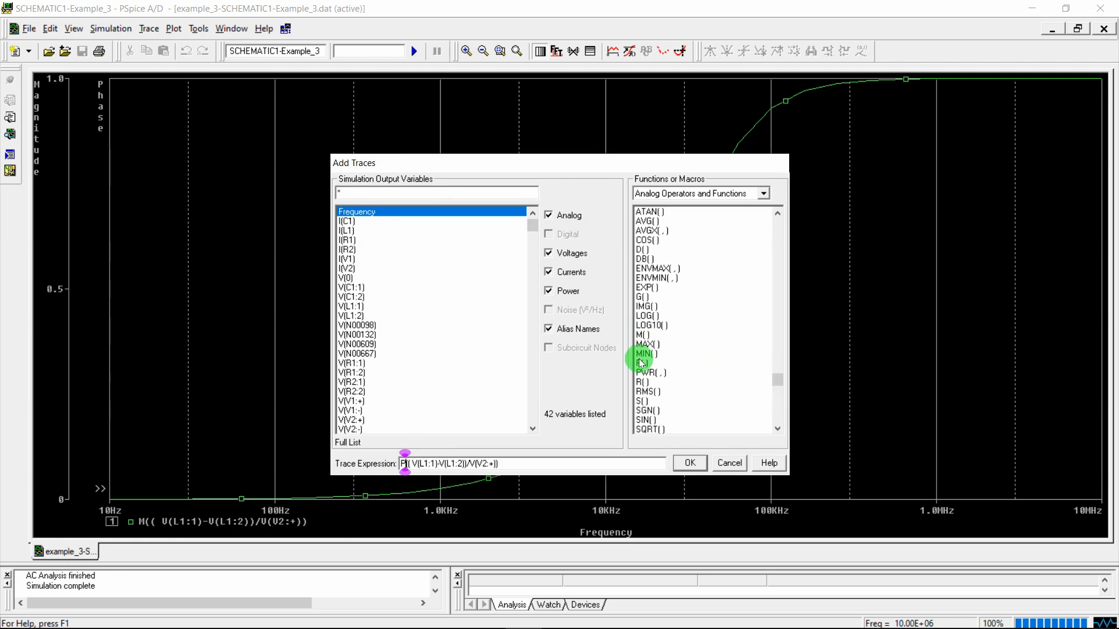
click(688, 464)
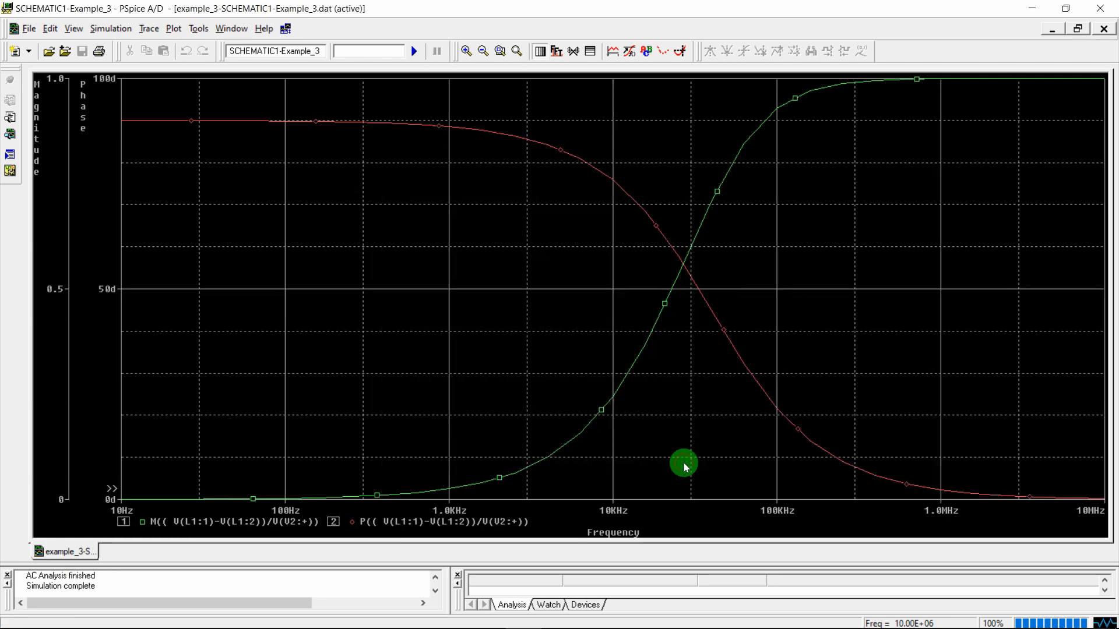
Give the red phase trace a thicker line width
right_click(466, 127)
click(467, 150)
click(128, 125)
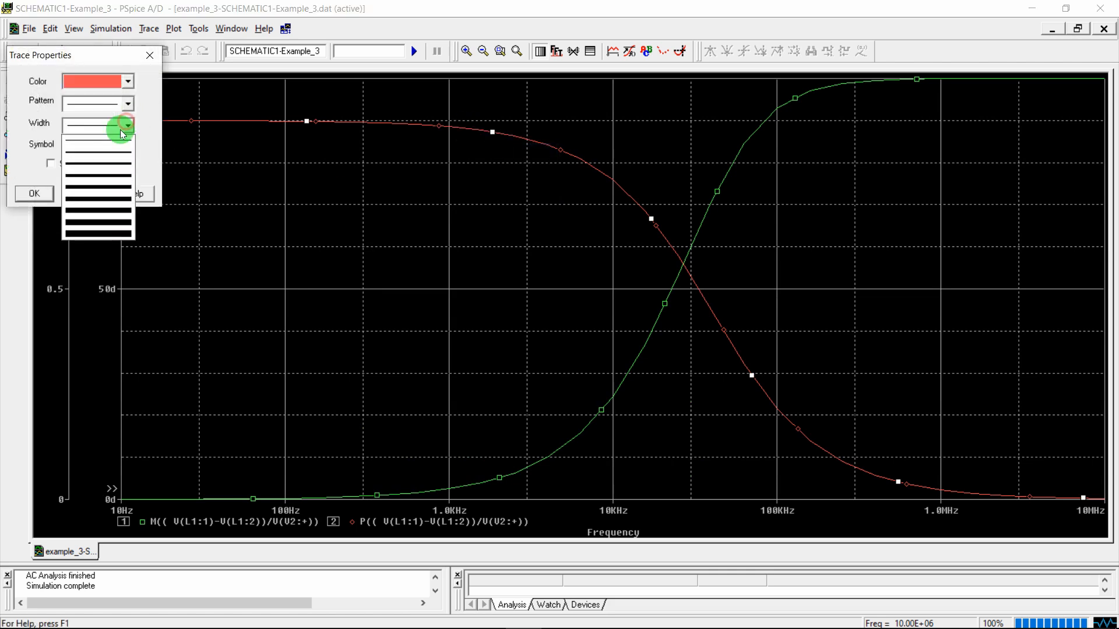
click(95, 178)
click(40, 192)
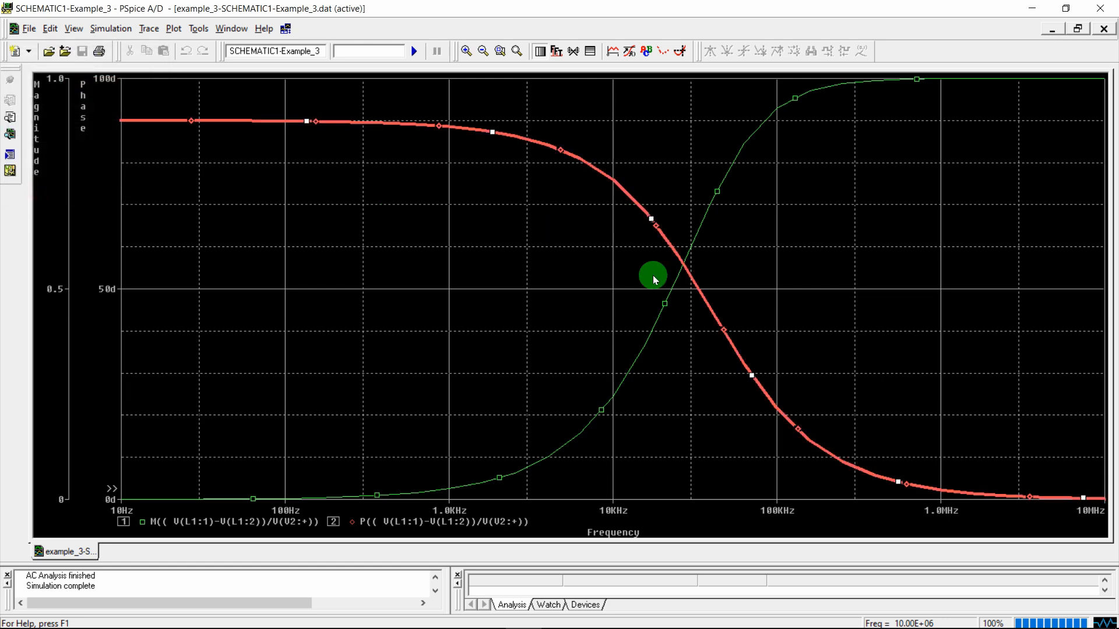
Give the green magnitude trace a thicker line width, then bring up the X Grid axis settings
right_click(670, 292)
click(690, 314)
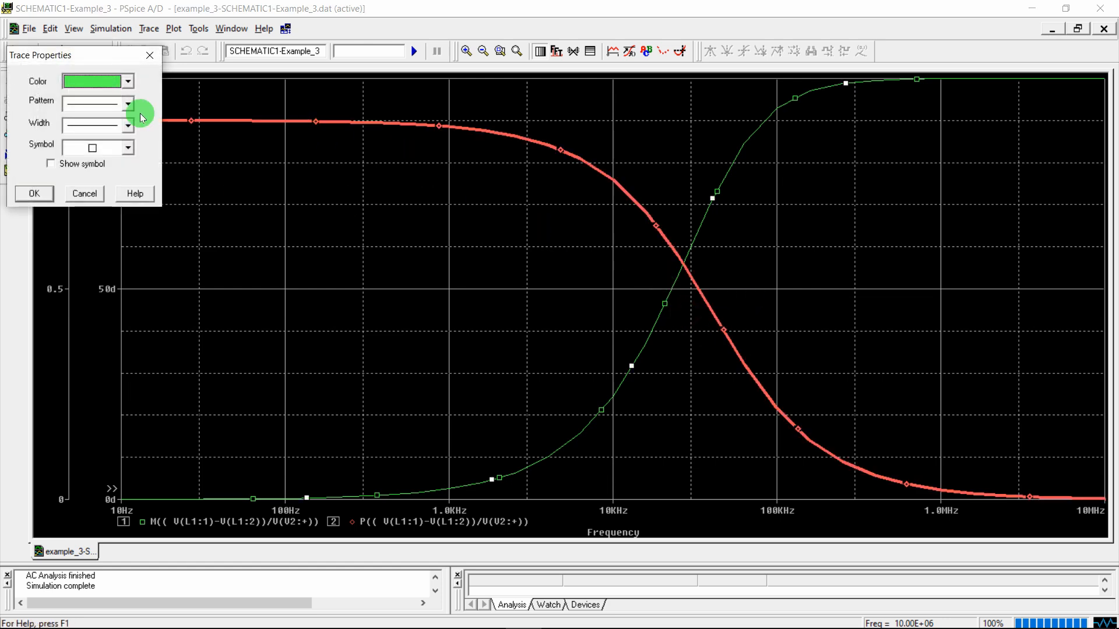
click(127, 103)
click(140, 98)
click(129, 124)
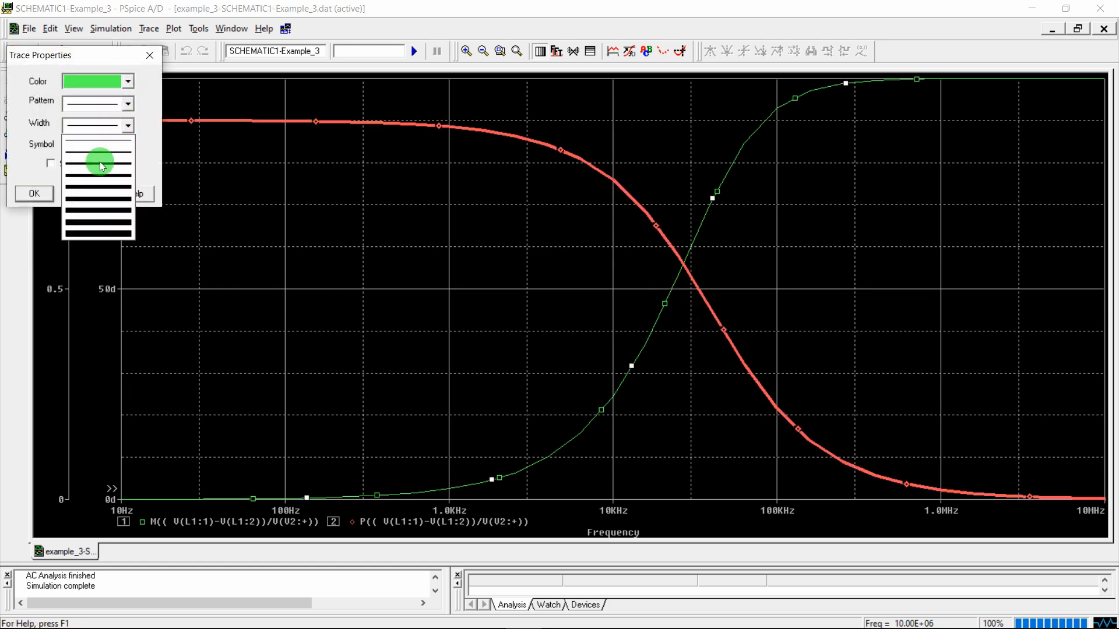
click(95, 178)
click(40, 201)
double_click(88, 198)
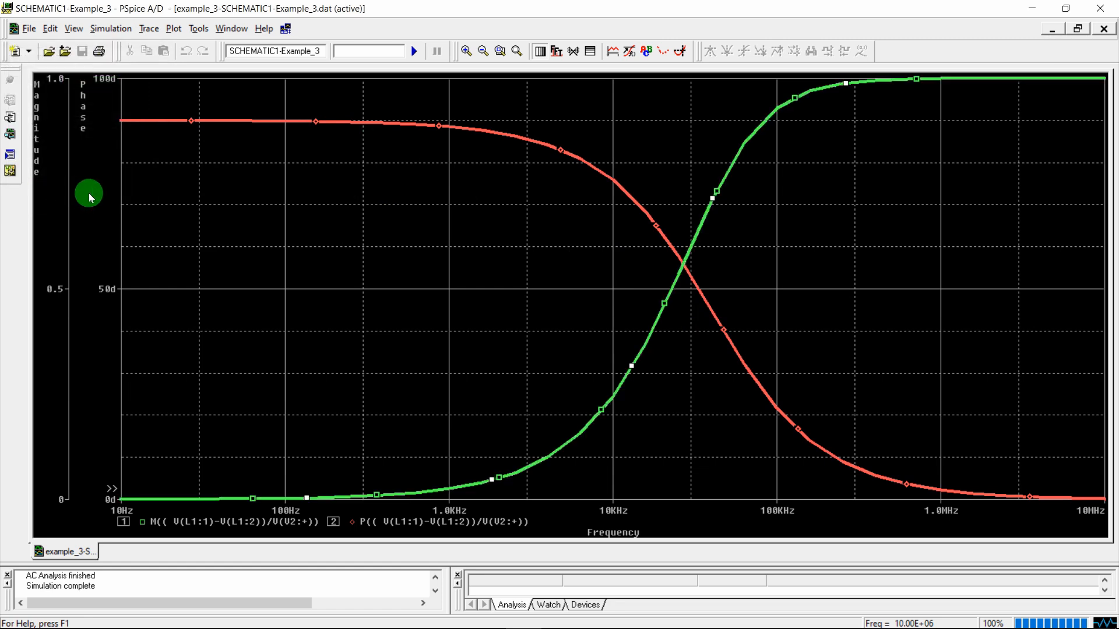
click(478, 186)
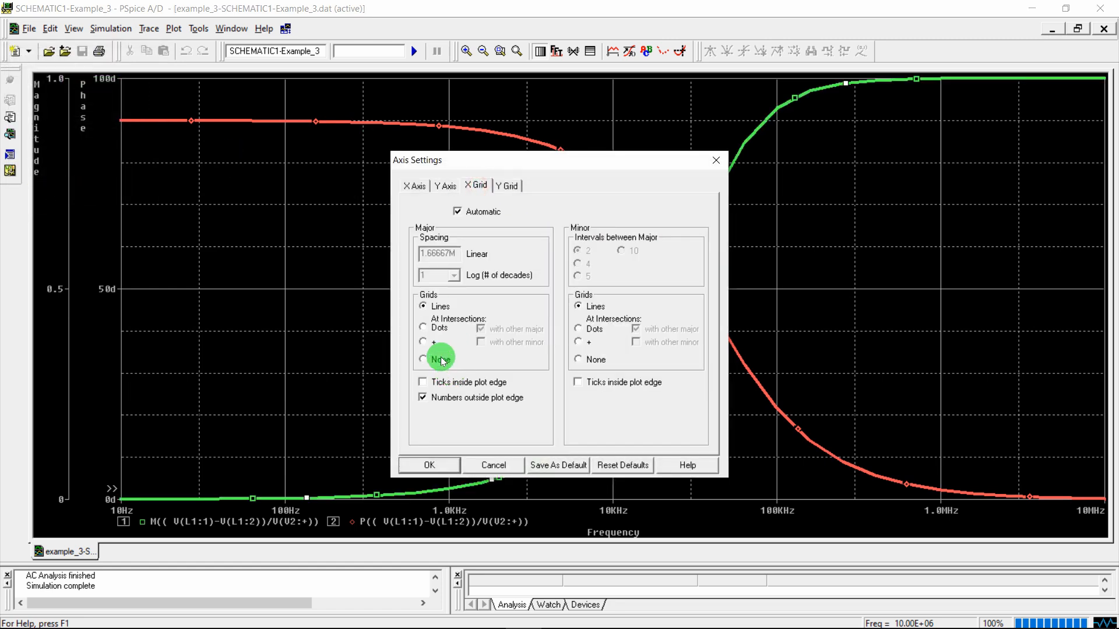
Set major and minor grids to None on both the X Grid and Y Grid tabs
click(594, 359)
click(435, 357)
click(509, 186)
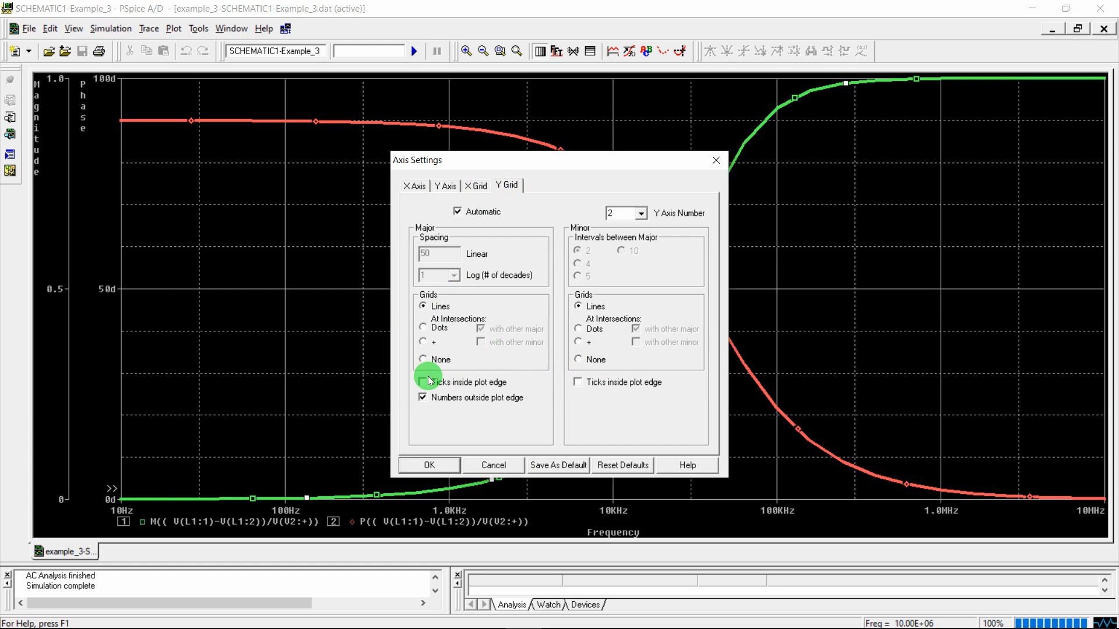
click(424, 359)
click(578, 359)
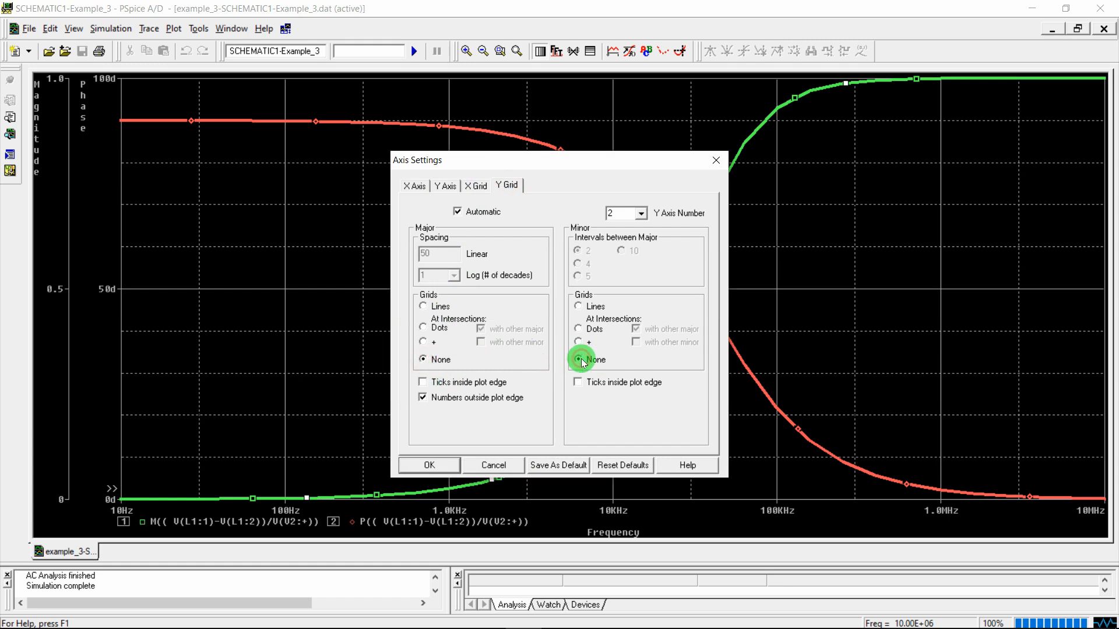
click(420, 465)
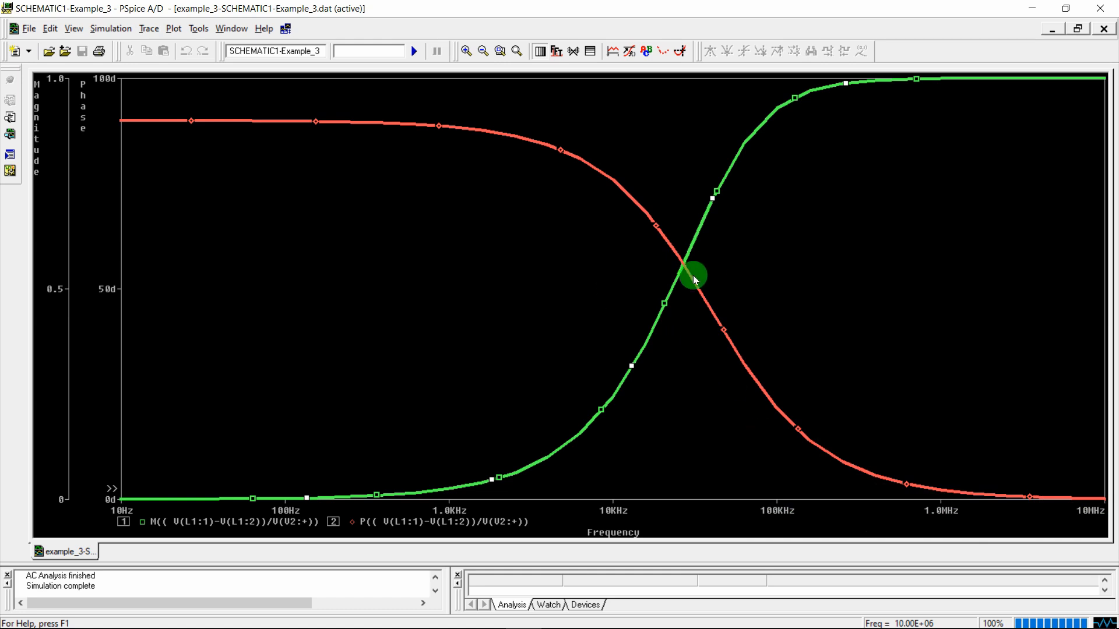
Review the handwritten Bode-plot and cutoff notes in Word, then return to the PSpice plot
mouse_move(453, 615)
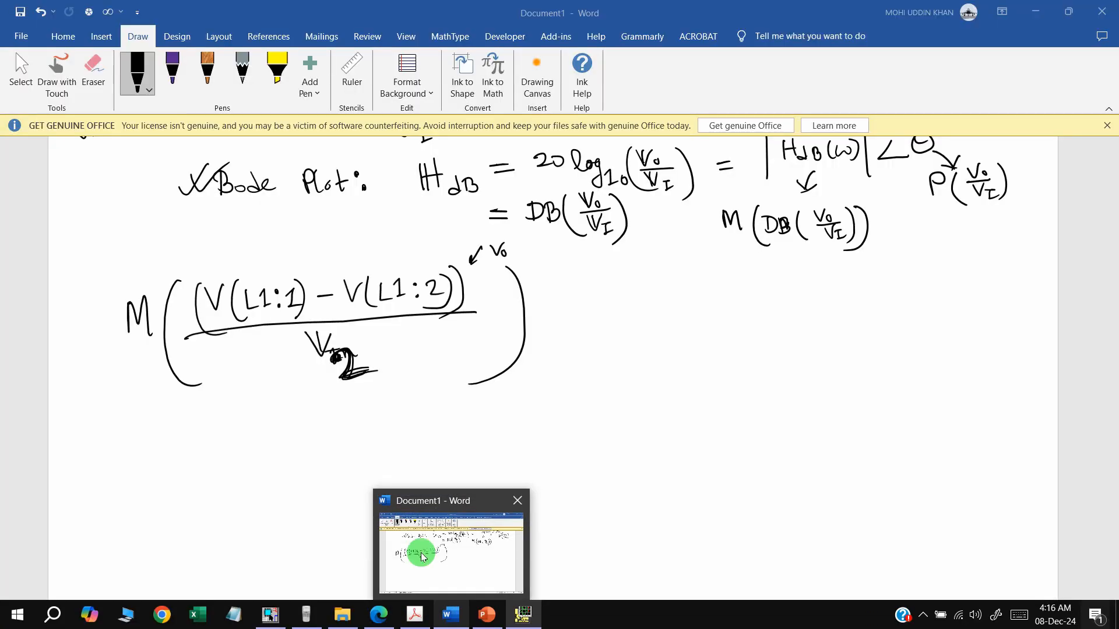
click(421, 556)
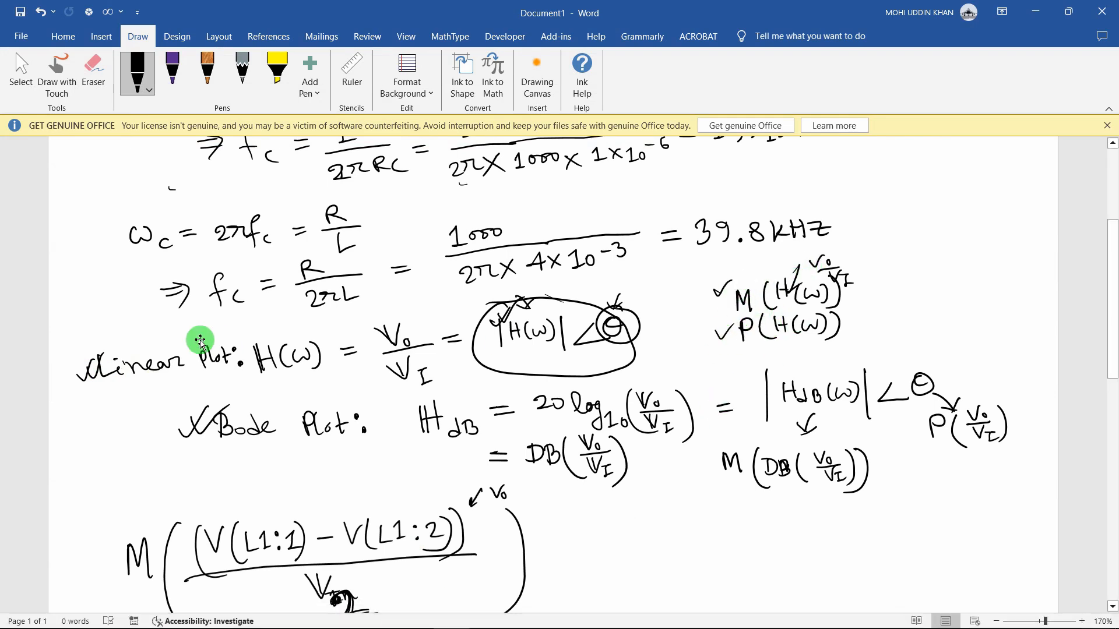
click(520, 619)
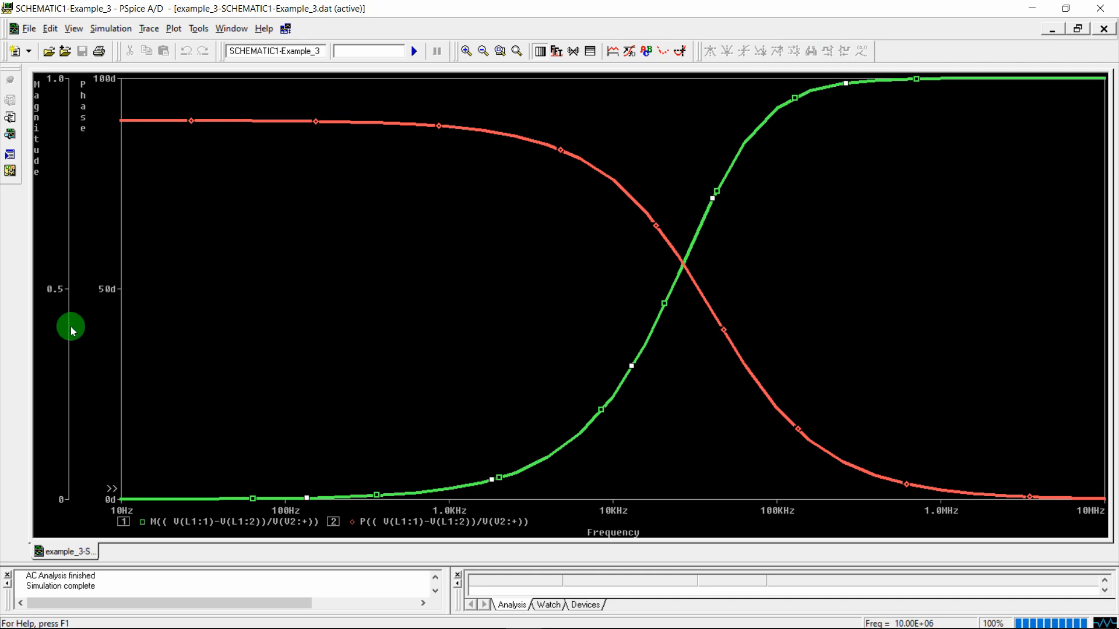
In the Magnitude axis settings, keep the X grid off and set Y-grid Major Grids to None
click(58, 443)
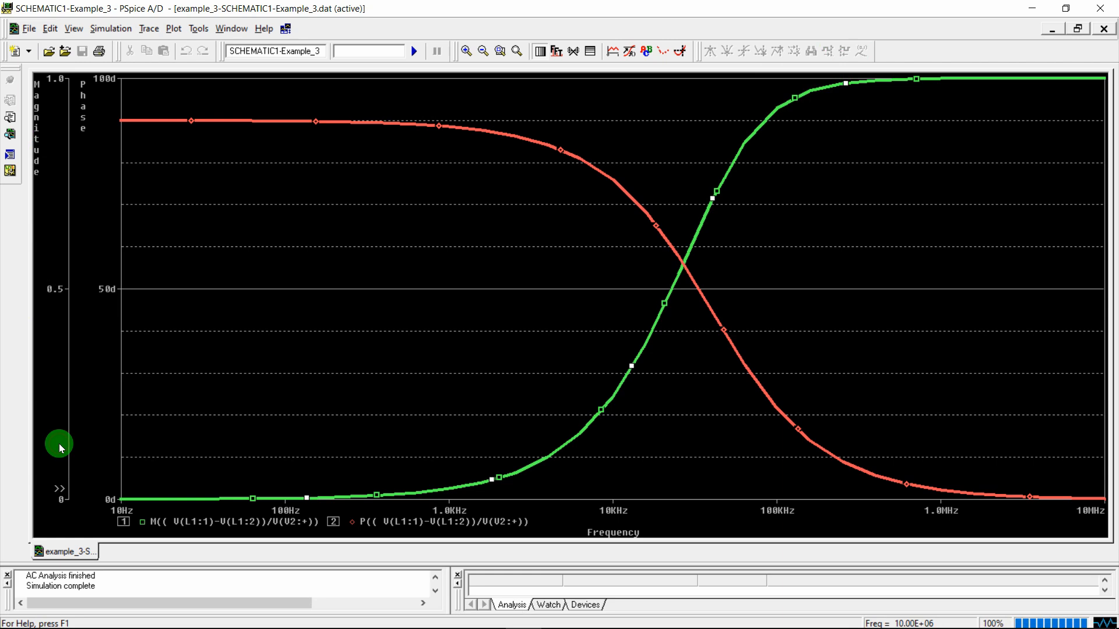
double_click(59, 443)
click(474, 185)
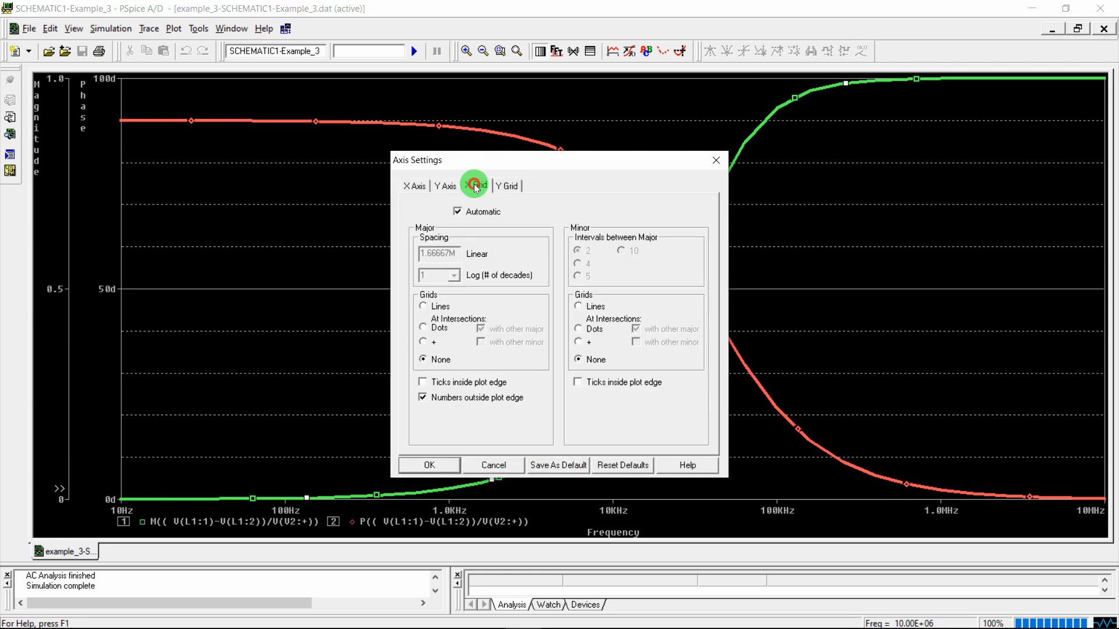
click(450, 369)
click(507, 186)
click(439, 358)
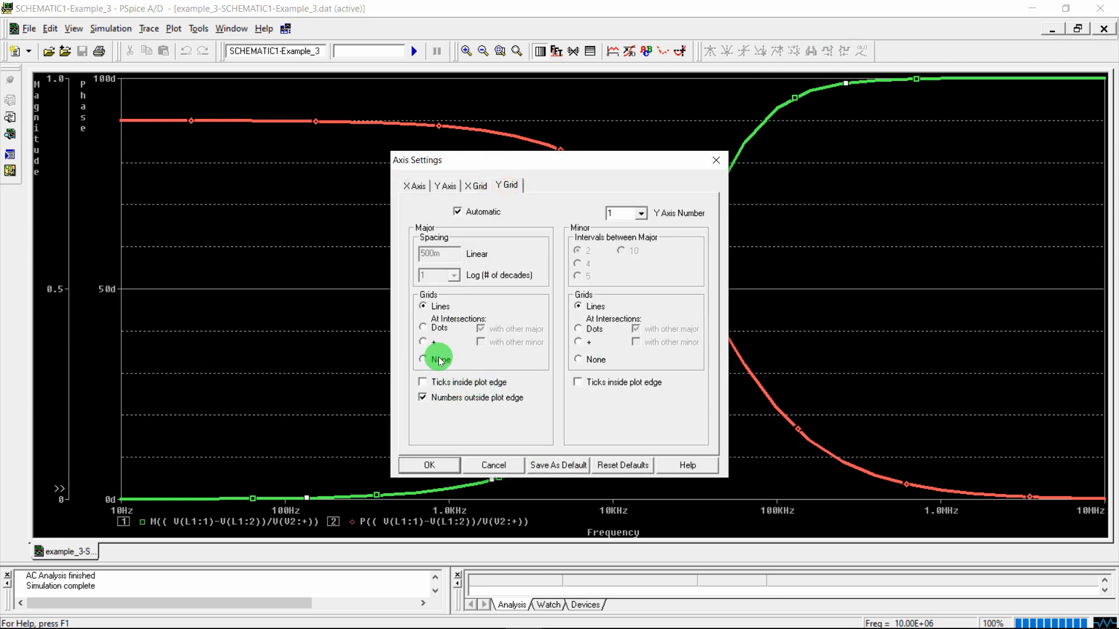
click(590, 359)
click(429, 465)
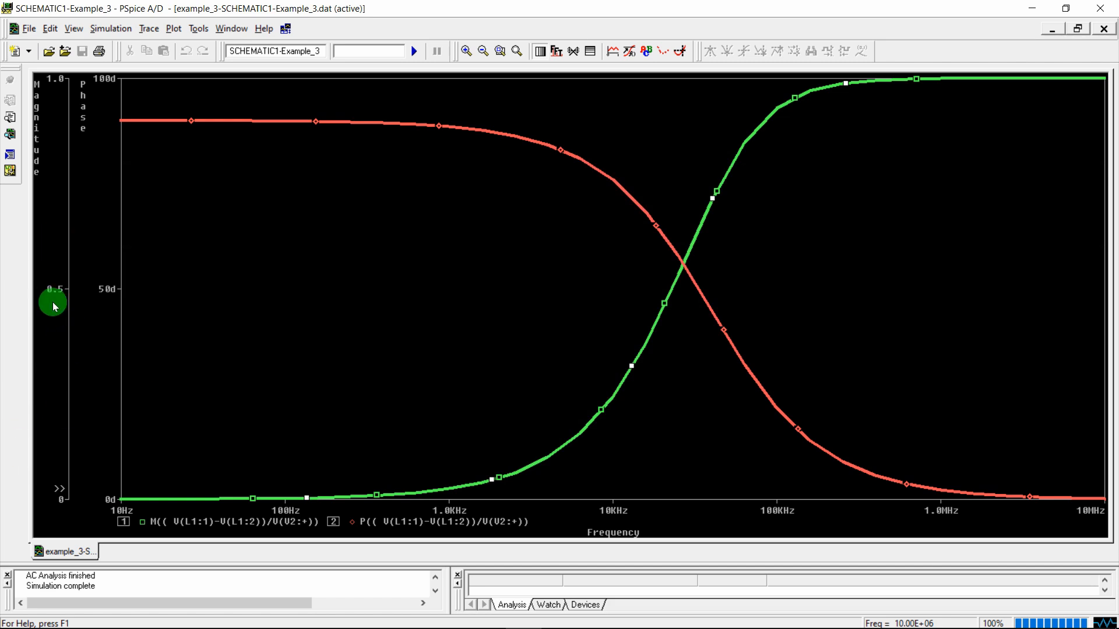
click(149, 29)
Add the reference trace 0.707*MAX(M((V(L1:1)-V(L1:2))/V(V2:+))) as a flat cutoff line
click(161, 43)
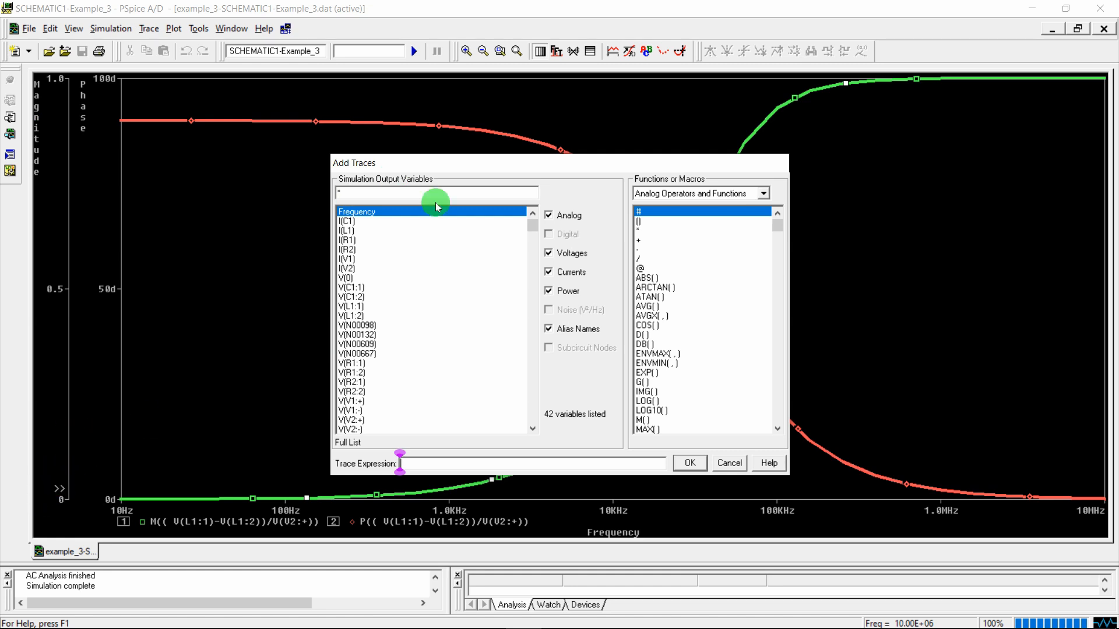
drag(513, 162, 490, 264)
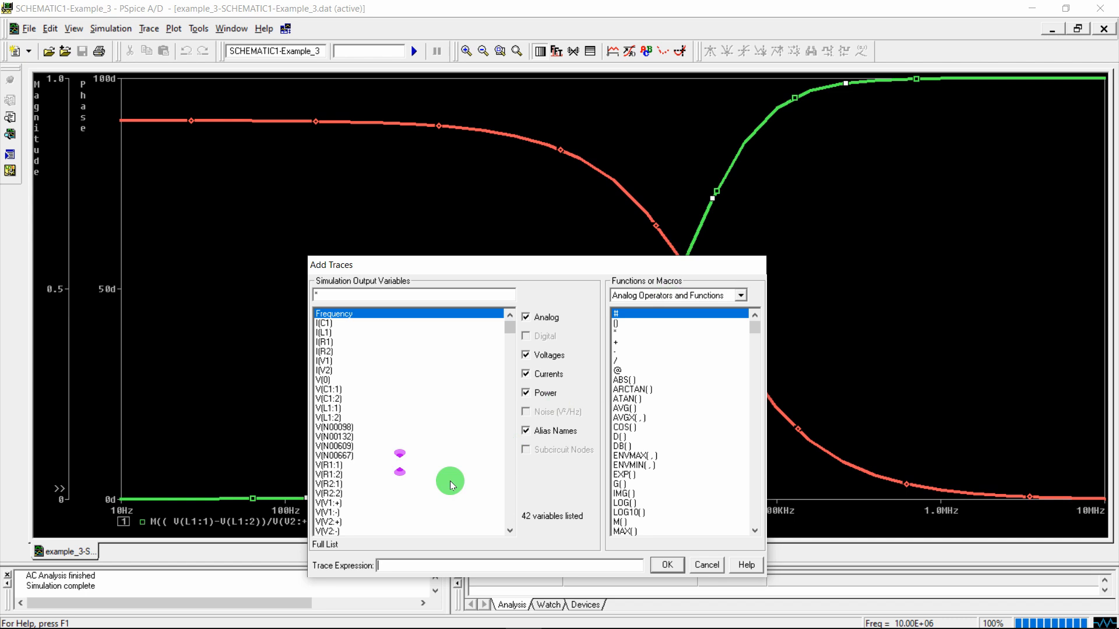
click(441, 567)
text(0.)
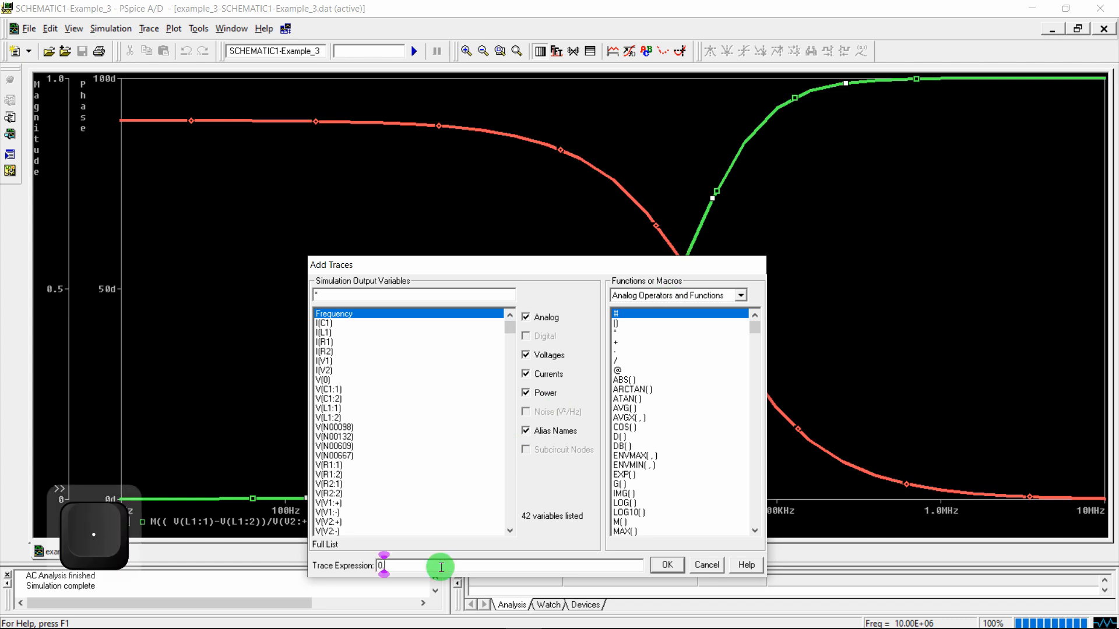
text(707*)
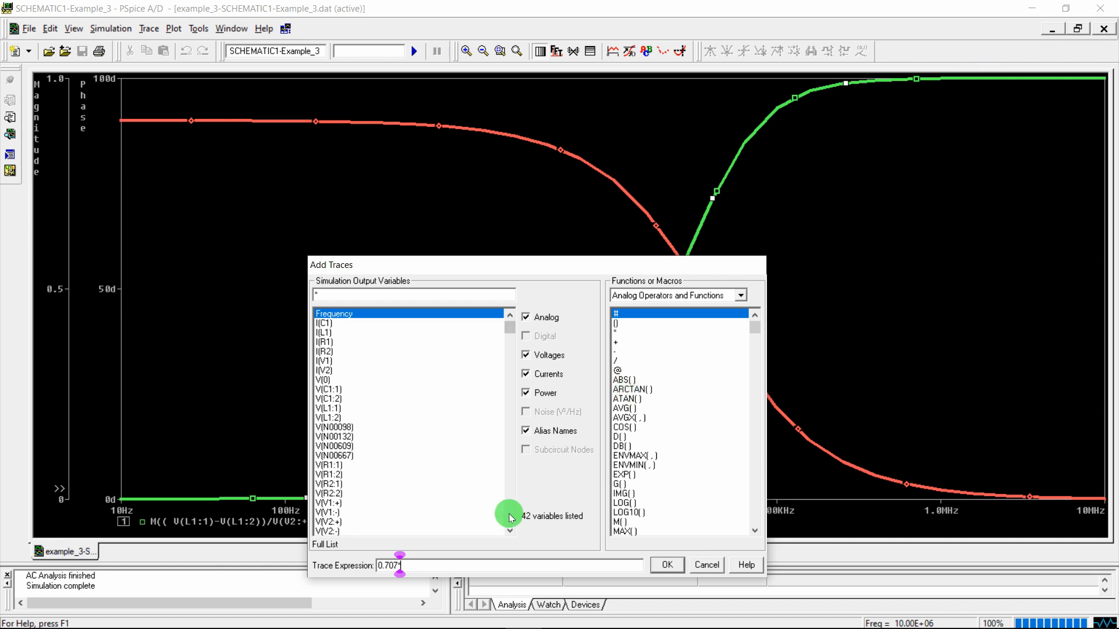
click(626, 531)
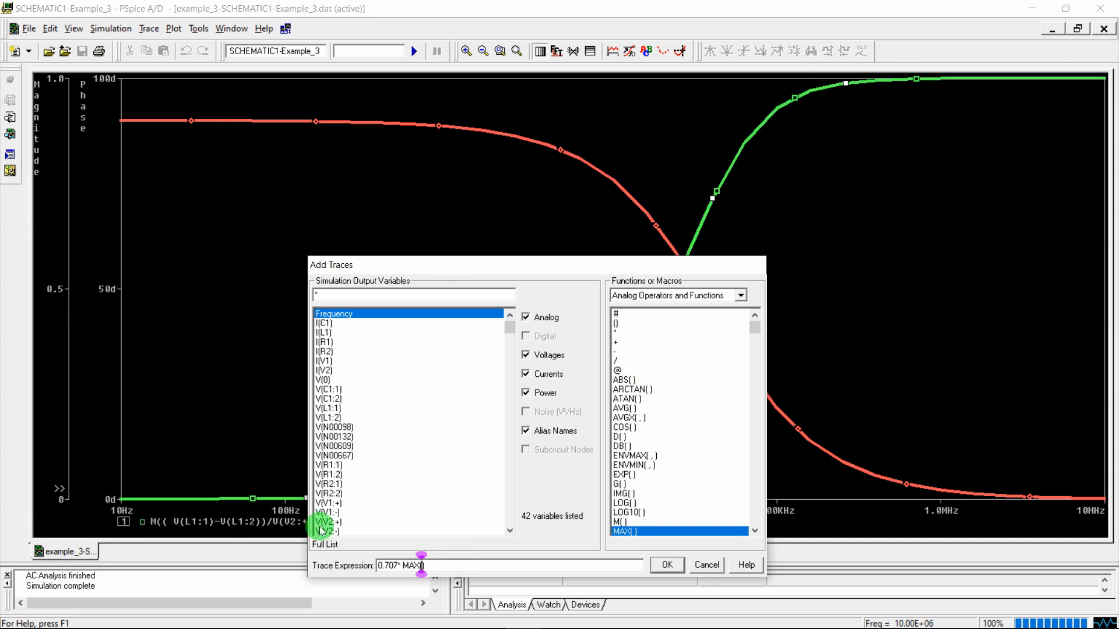
text(M(( V(L1:1)-V(L1:2))/V(V2:+)))
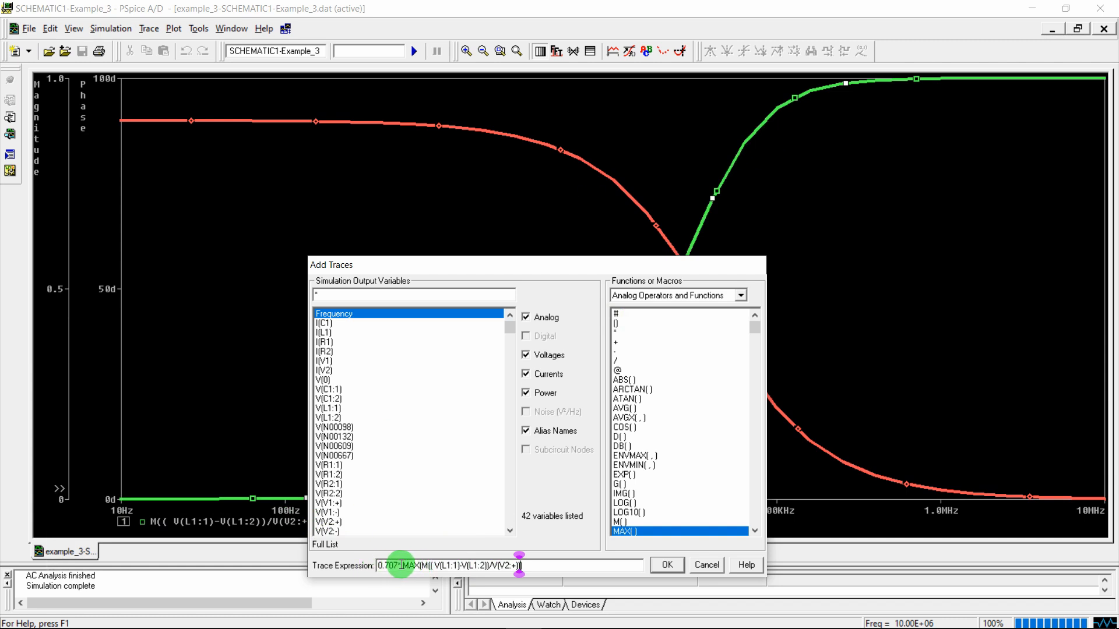
key(Return)
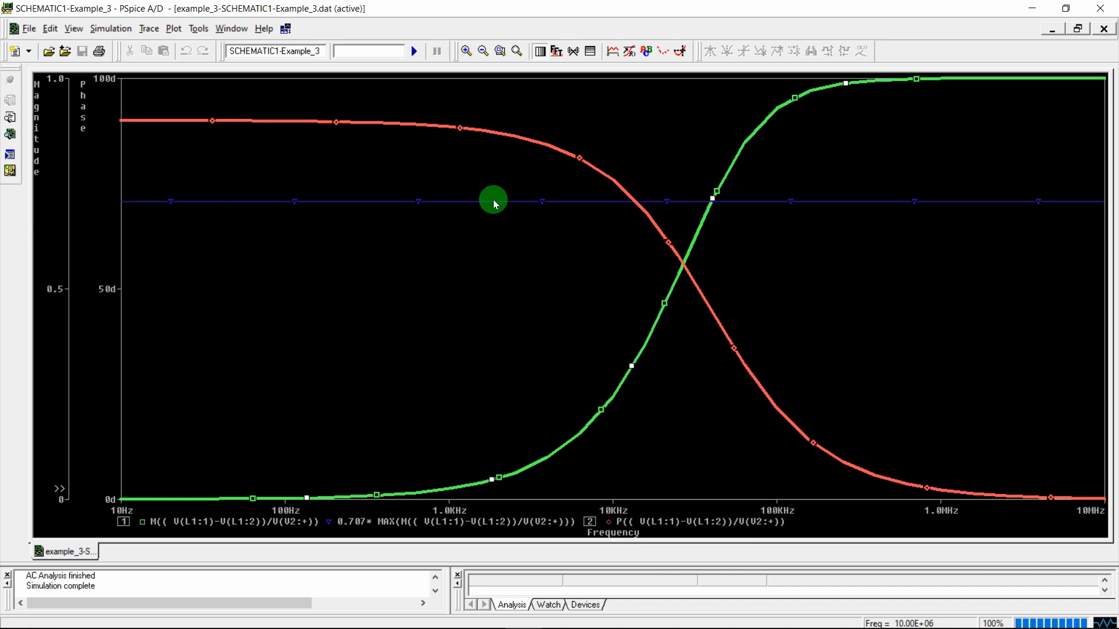
Give the 0.707 reference trace a thicker line width and turn on the probe cursor readout
right_click(493, 203)
click(509, 219)
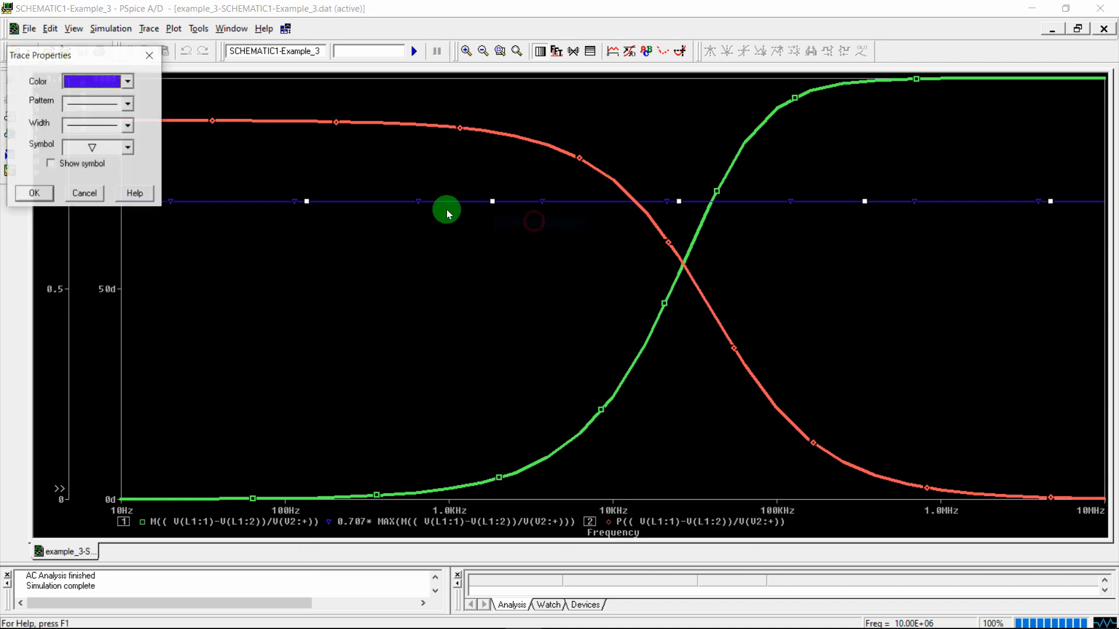
click(99, 124)
click(33, 194)
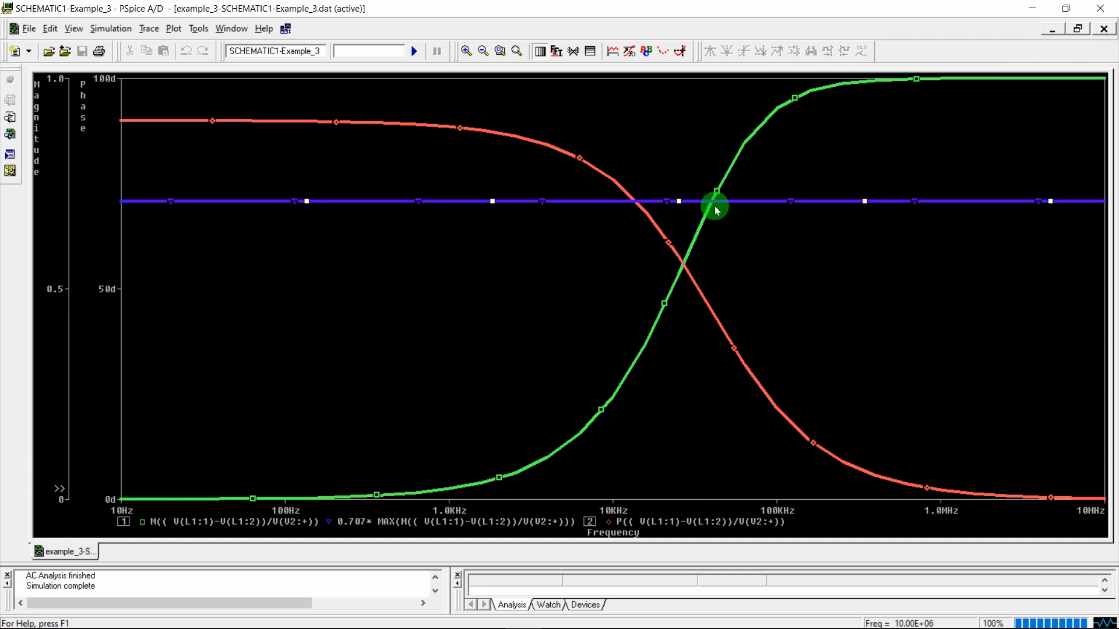
click(680, 50)
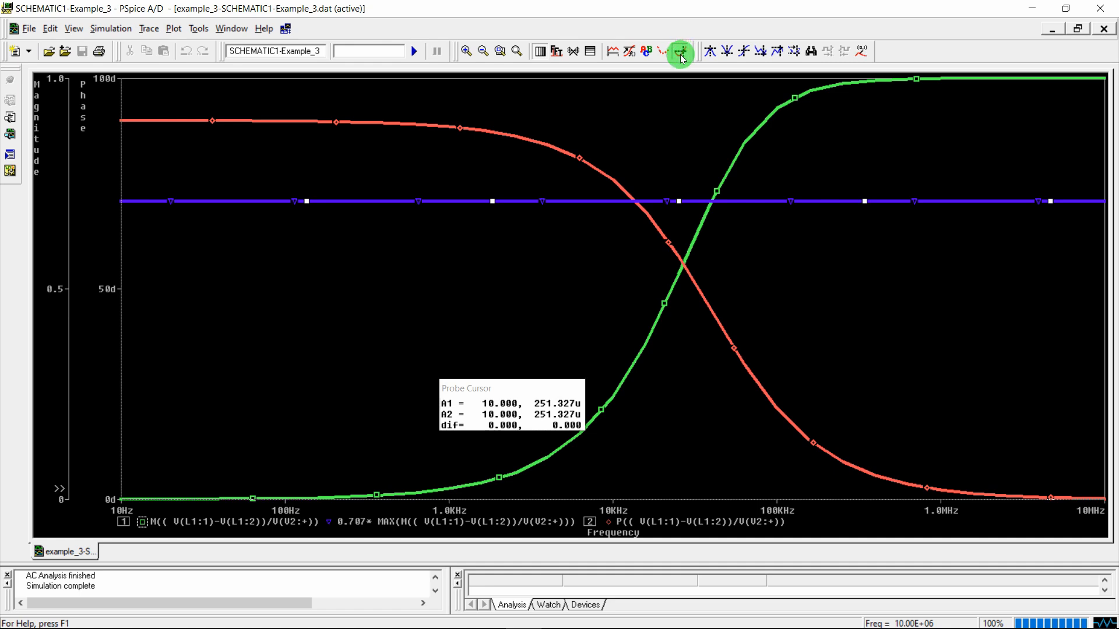
Attach cursor A1 to the magnitude trace and place it on the 0.707 crossing
click(482, 390)
drag(482, 389, 470, 308)
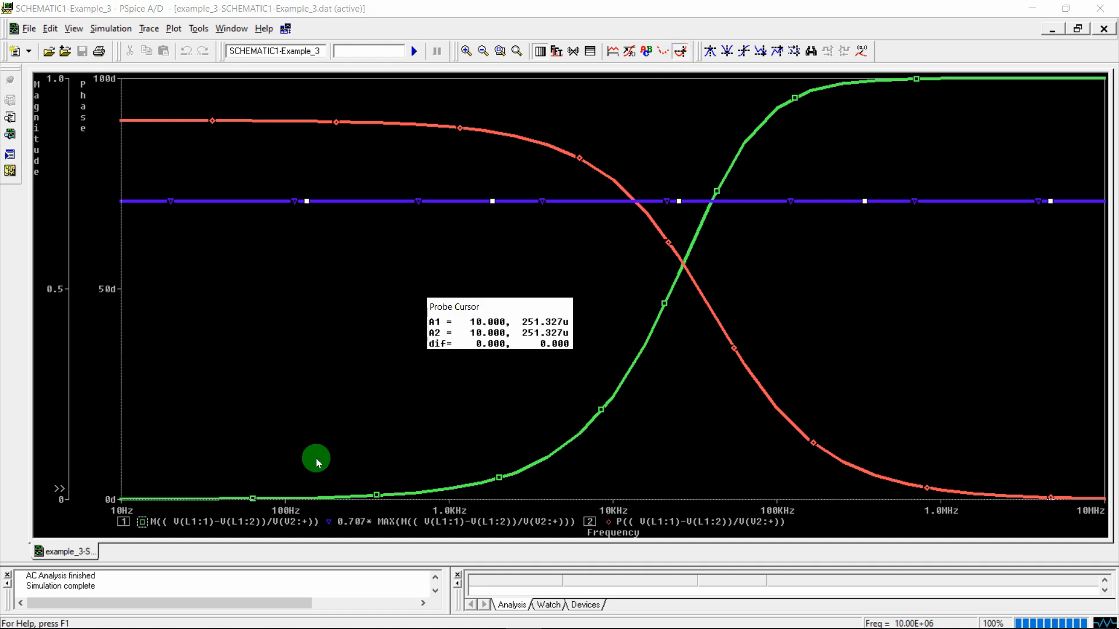
click(610, 386)
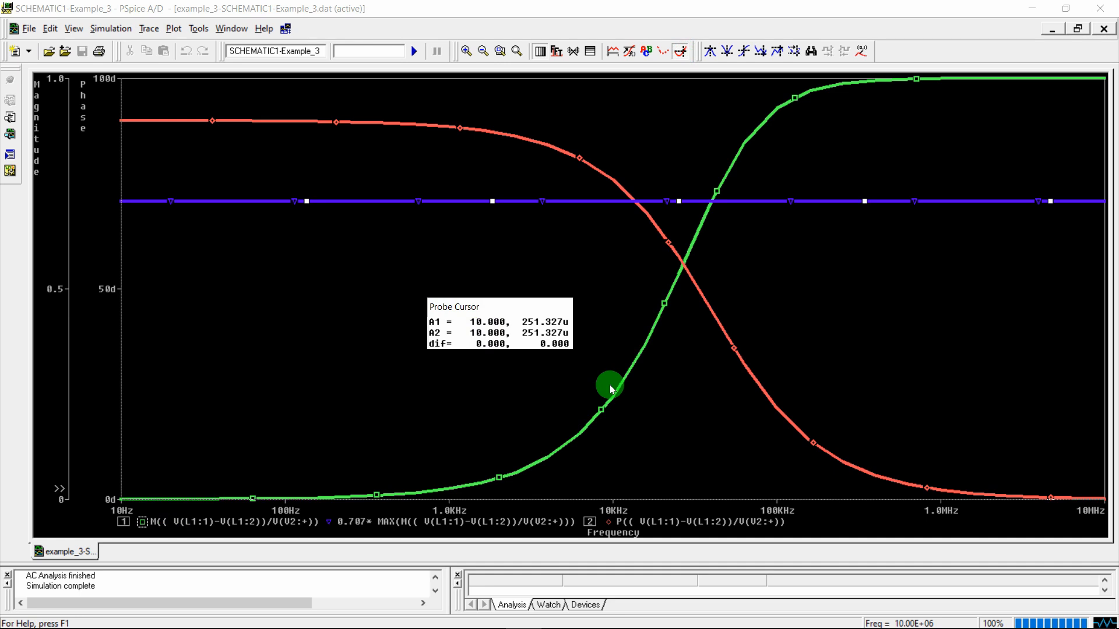
click(142, 521)
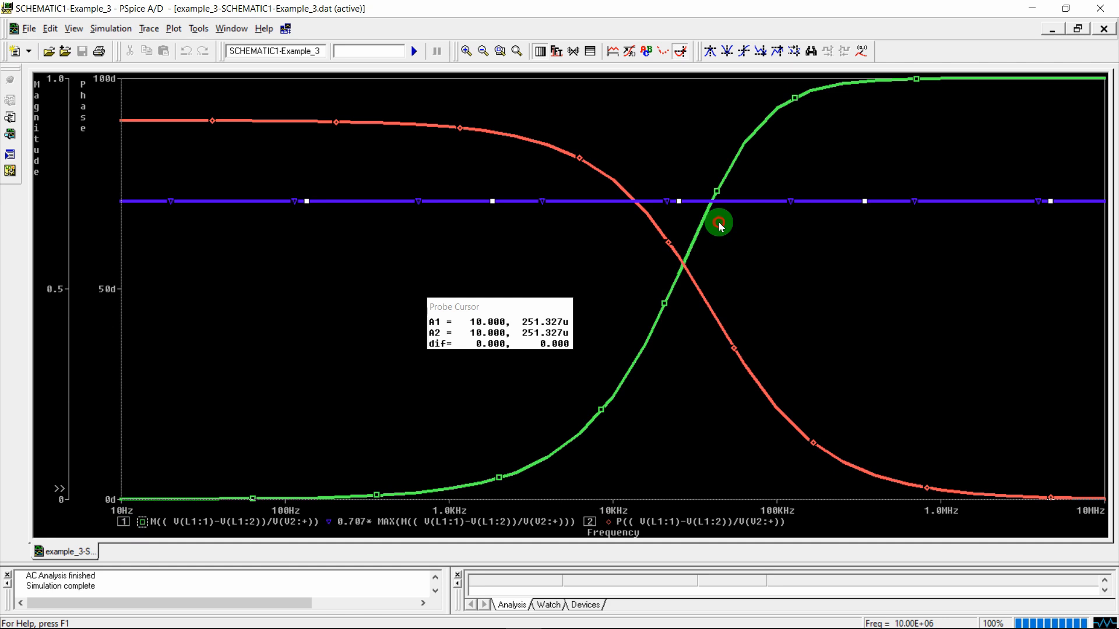
drag(721, 226, 711, 279)
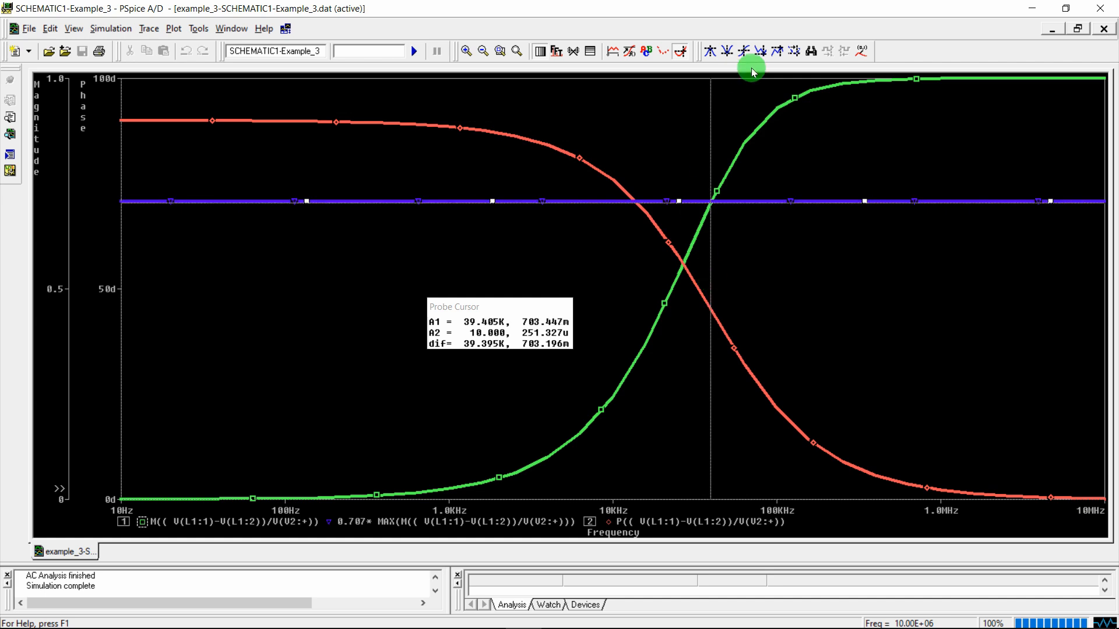
Label the cutoff point (39.405K, 703.447m), turn off the cursor, and move the label aside
click(864, 47)
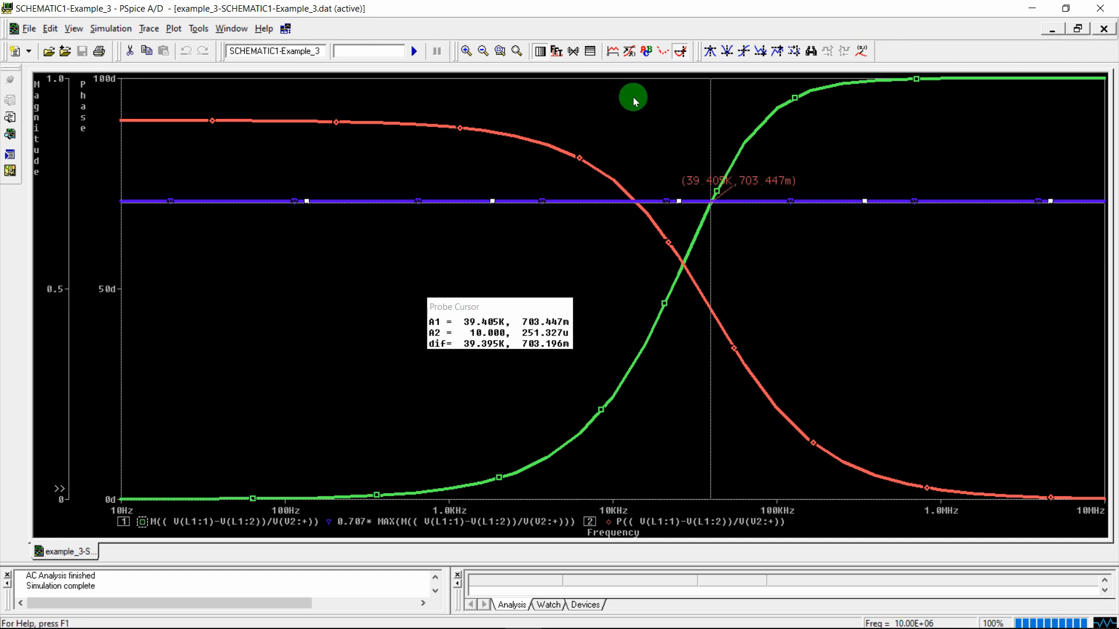
click(685, 48)
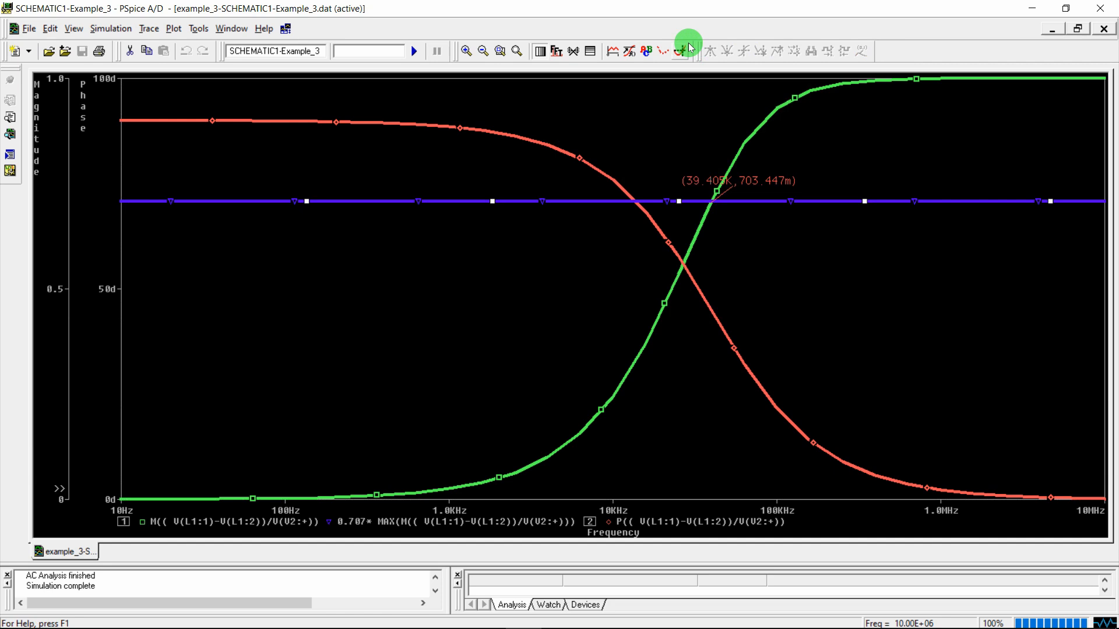
drag(749, 180, 821, 169)
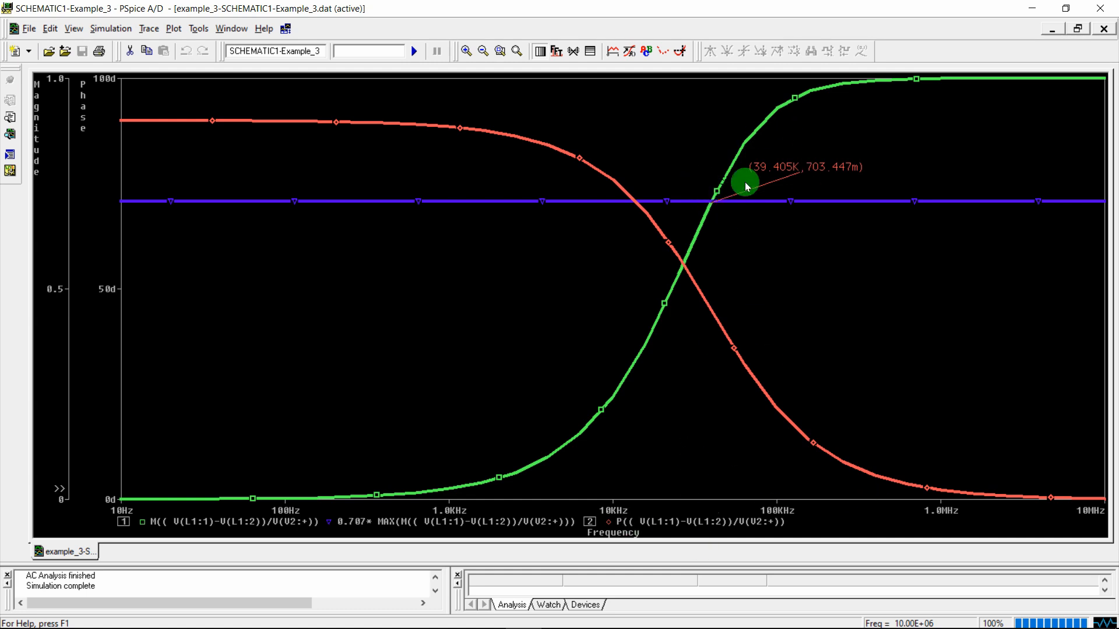
click(457, 621)
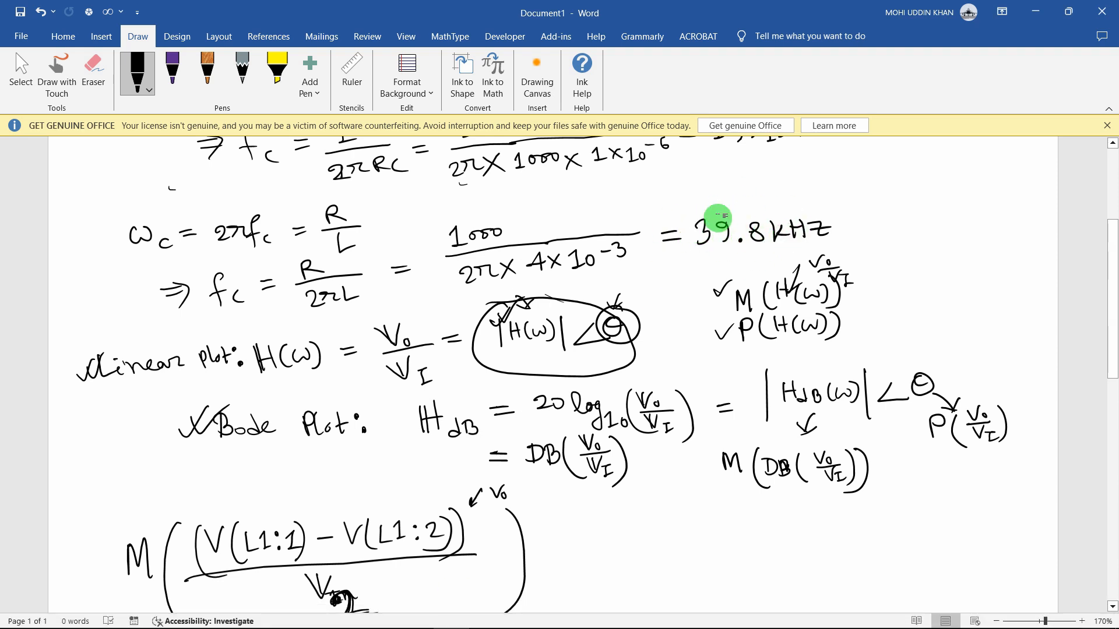
Leave the Word notes showing fc = 39.8 kHz and return to the PSpice plot
key(alt+Tab)
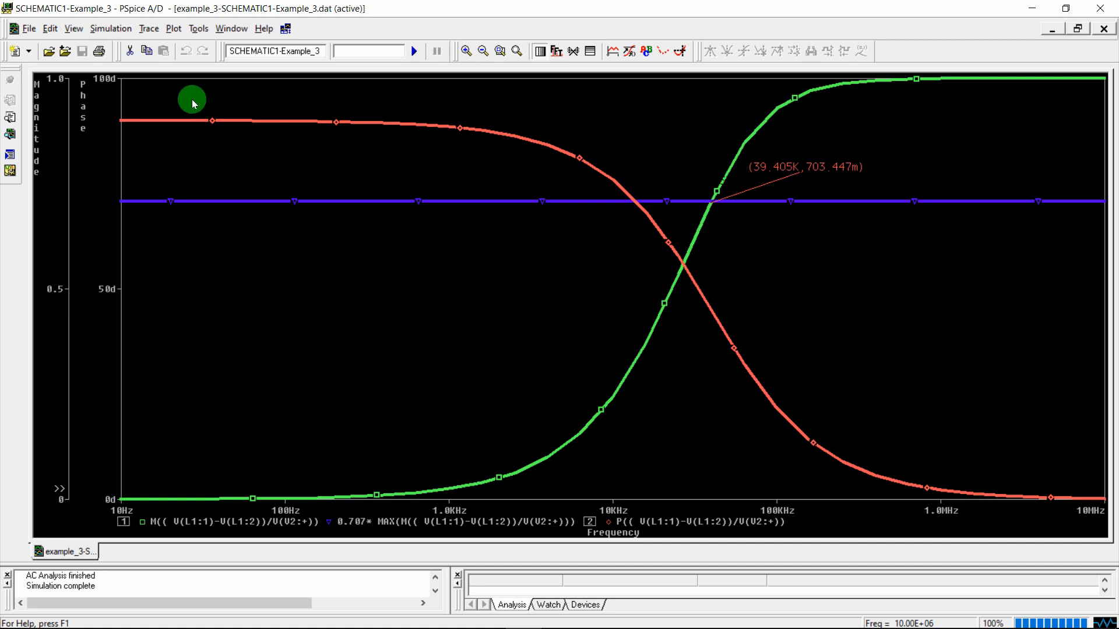
Add a second empty plot above and paste the magnitude expression into Add Traces
click(173, 29)
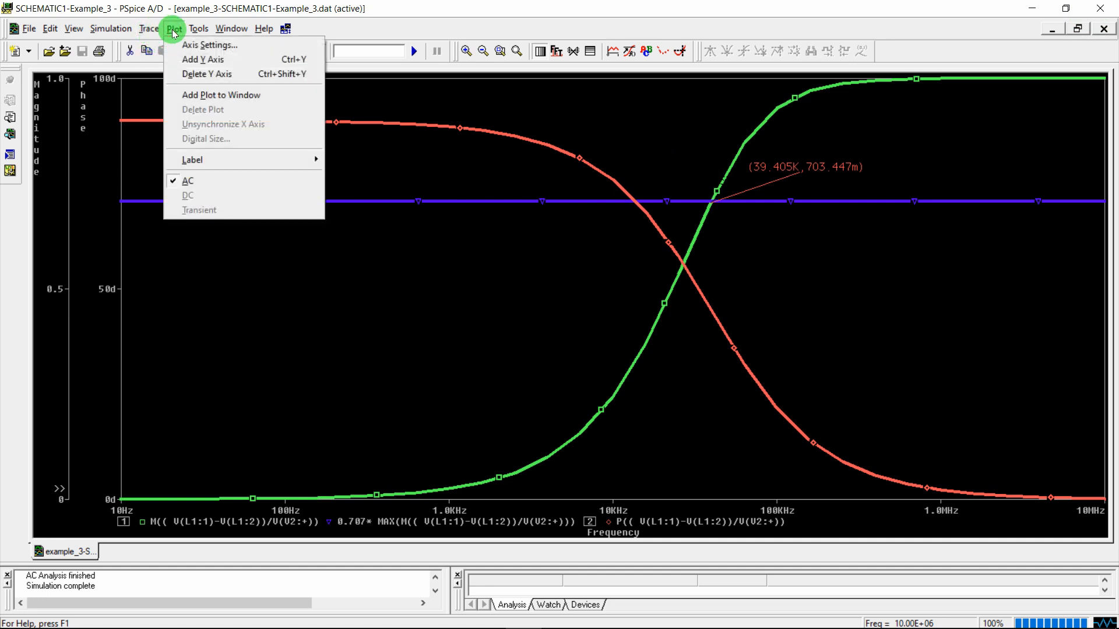
click(221, 95)
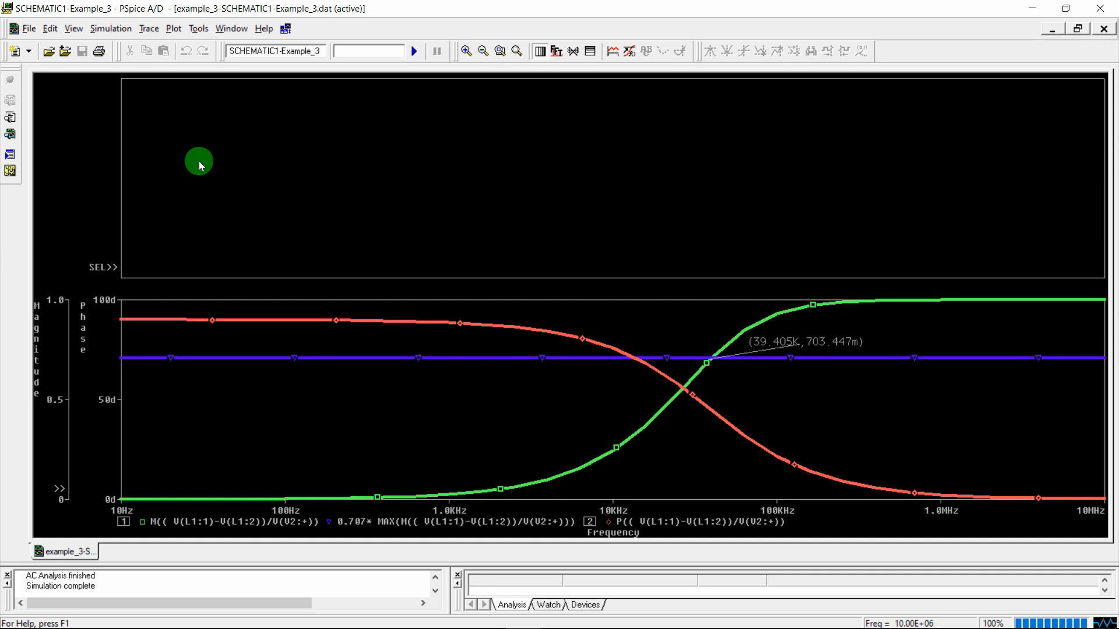
click(148, 28)
click(172, 43)
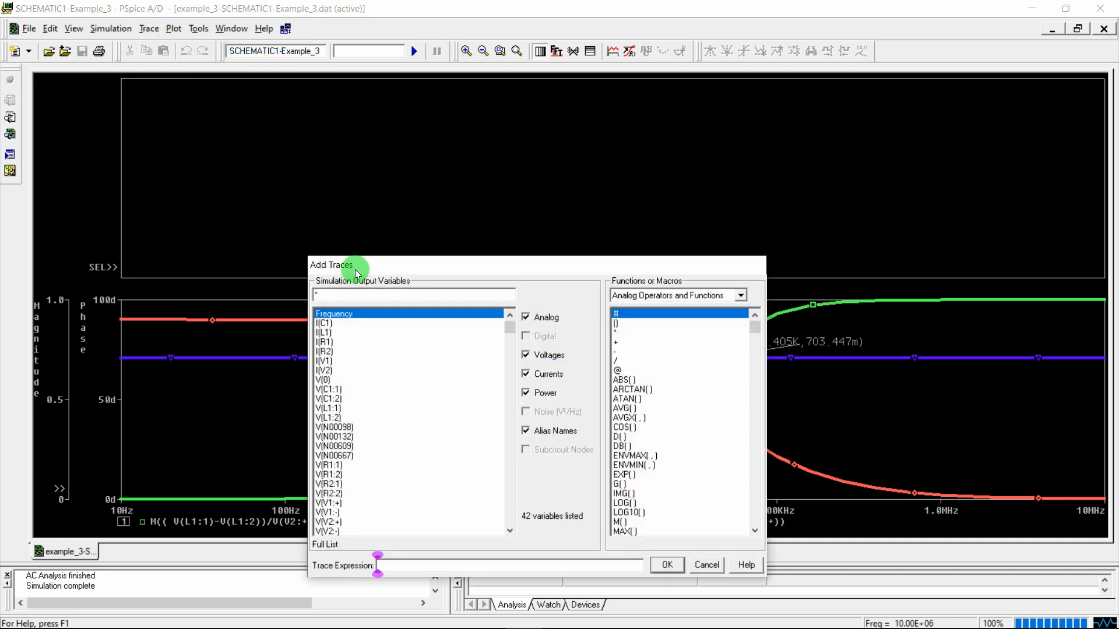
click(434, 613)
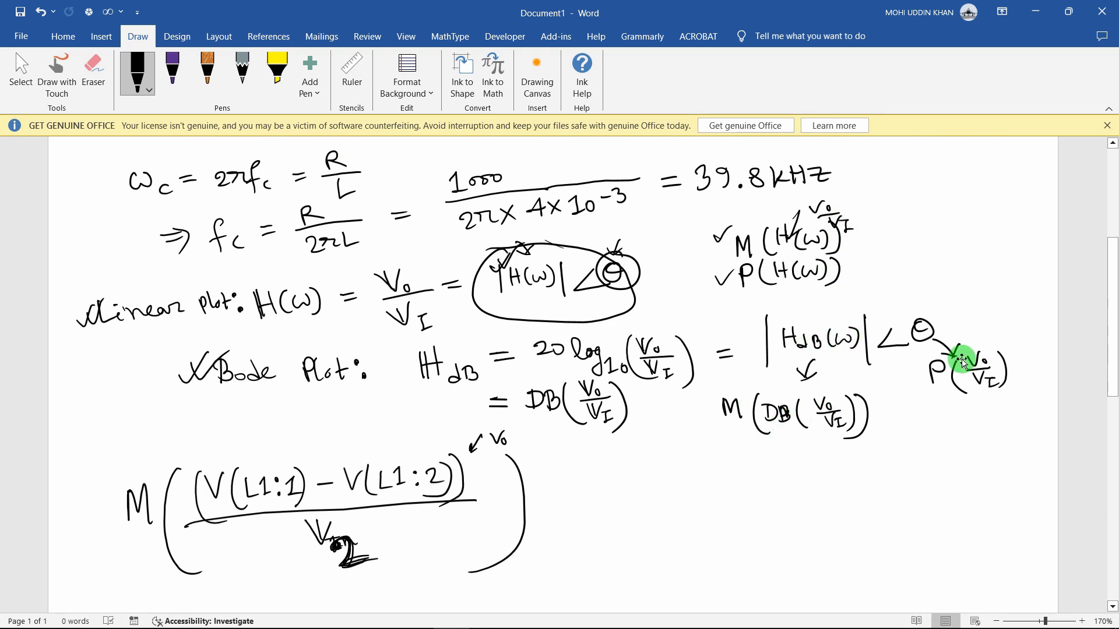
mouse_move(521, 617)
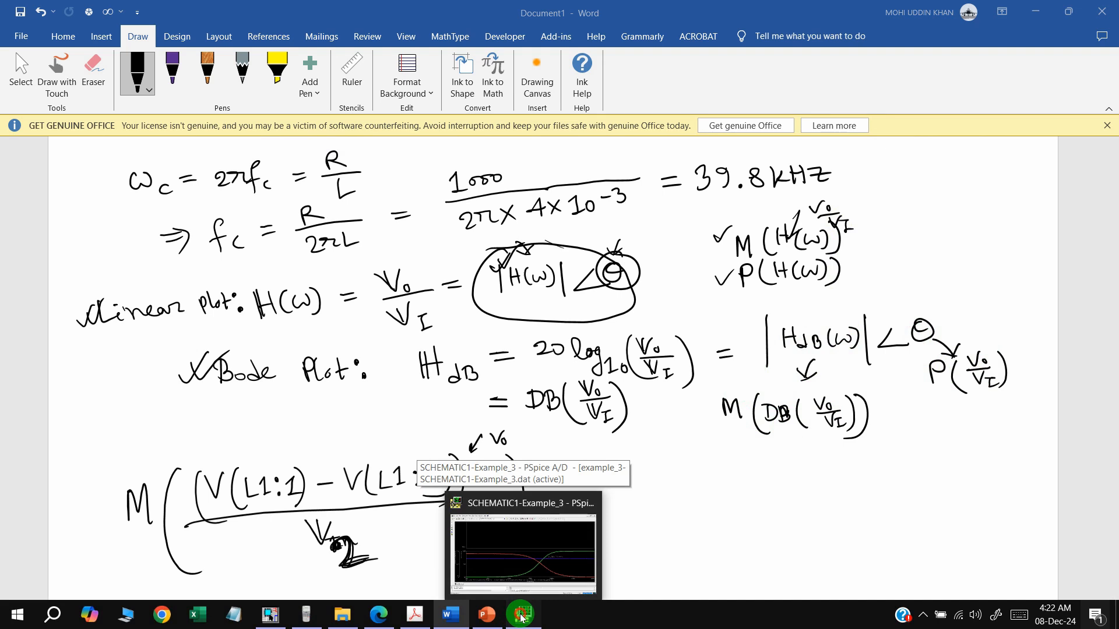
click(521, 617)
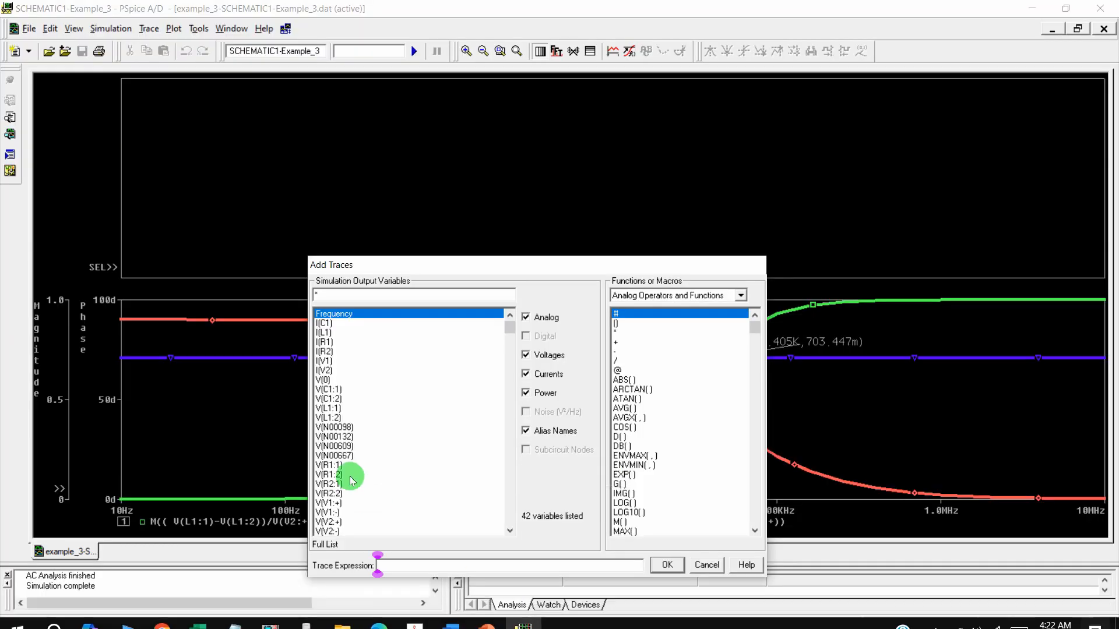
text(M((V(L1:1)-V(L1:2))/V(V2:+)))
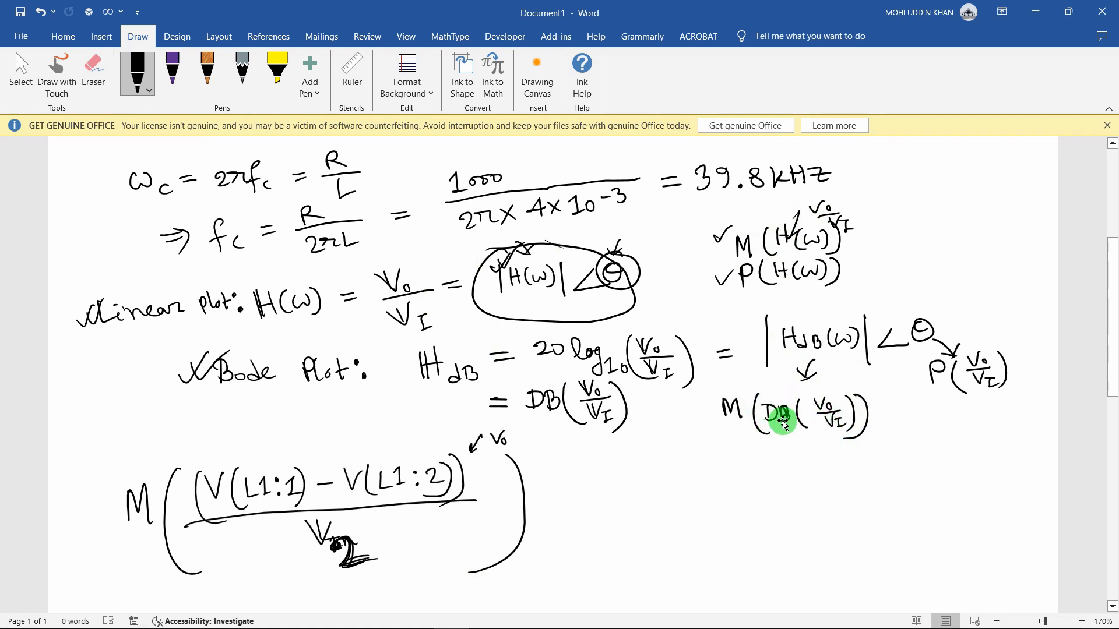
Edit the expression to M(DB((V(L1:1)-V(L1:2))/V(V2:+))) and plot it in the upper graph
click(410, 615)
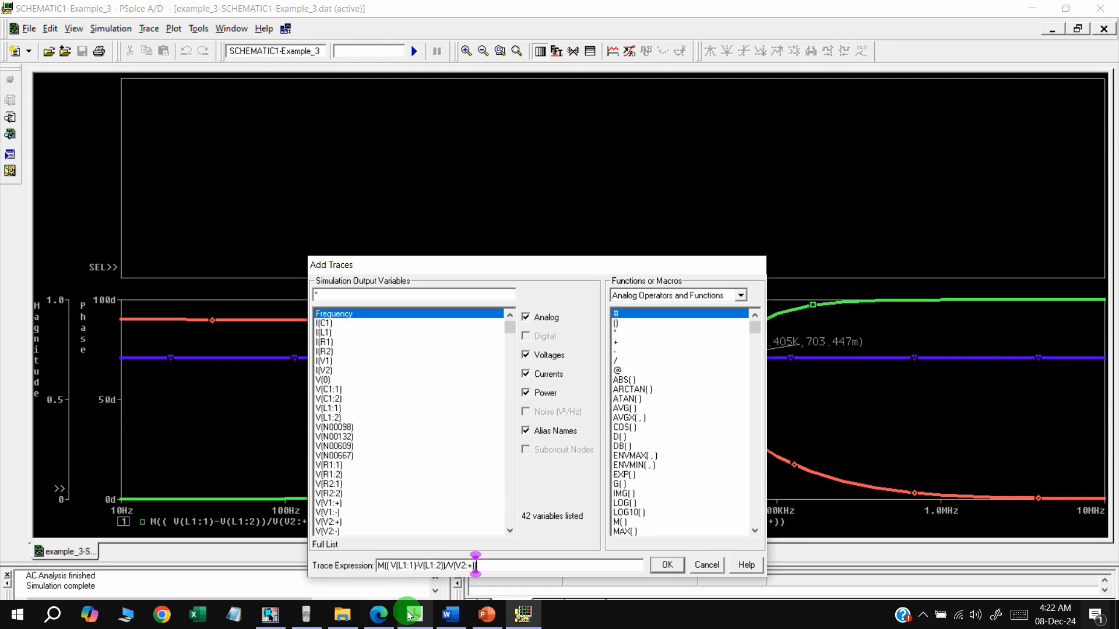
mouse_move(451, 615)
mouse_move(457, 579)
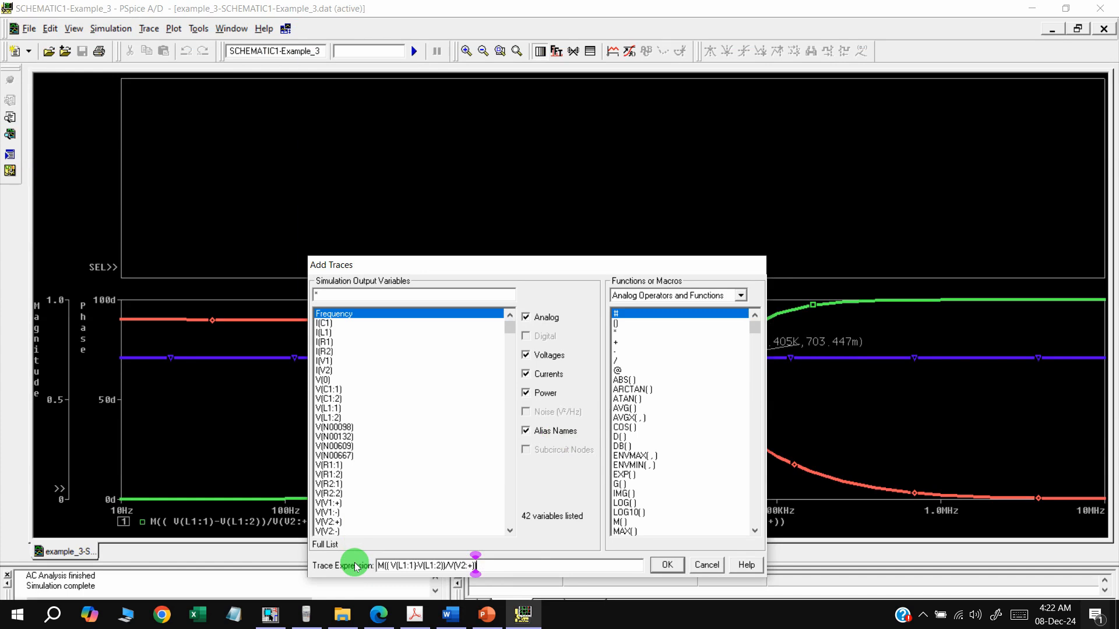
click(381, 565)
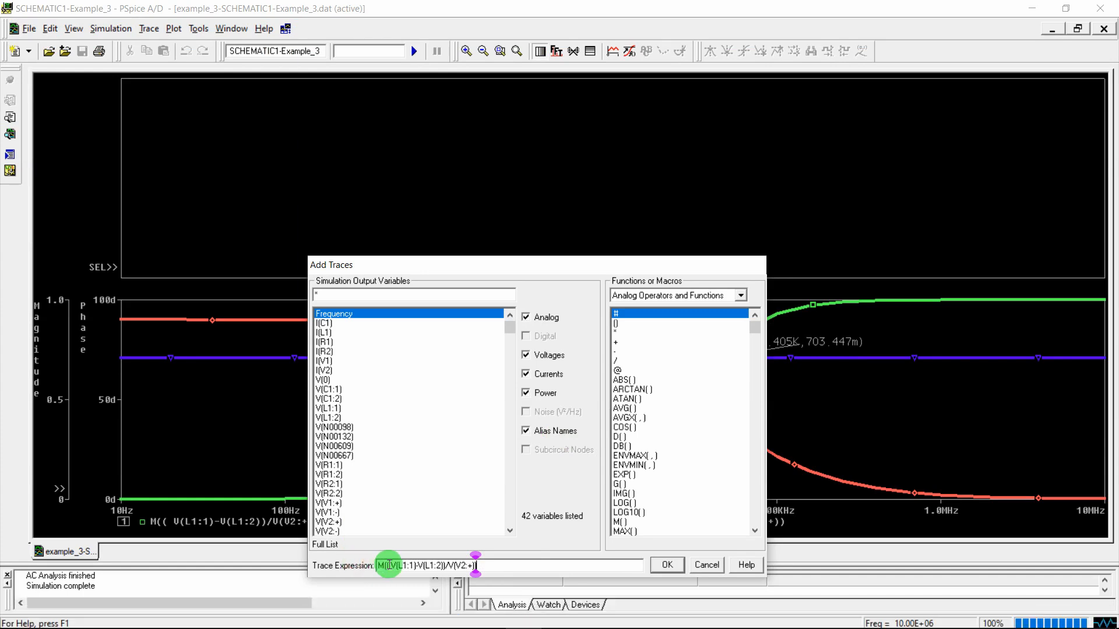
key(Right)
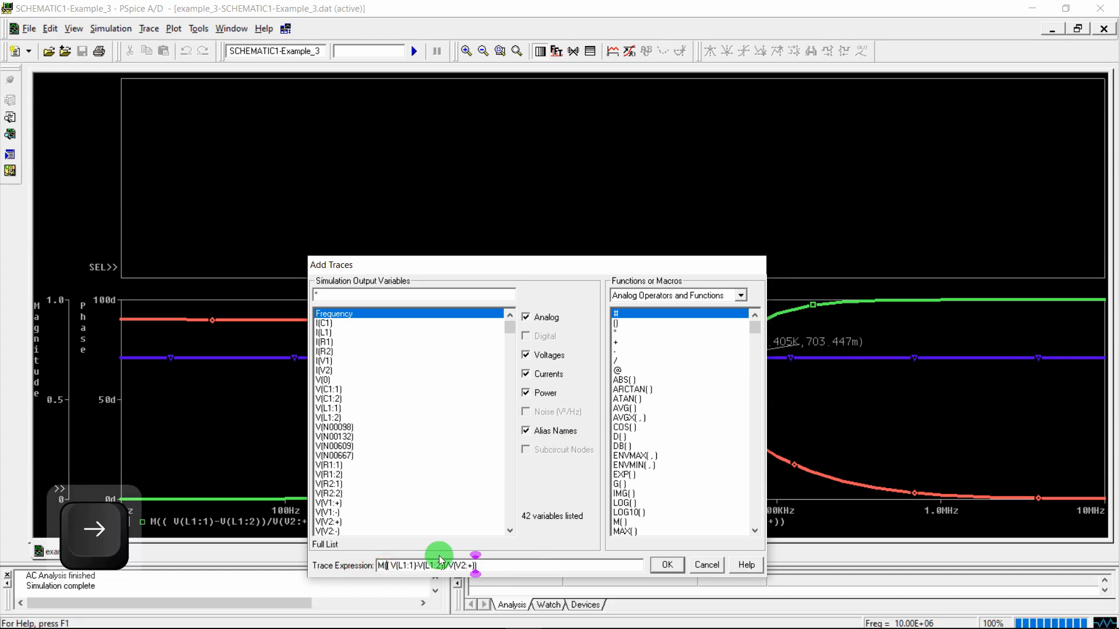
text(DB)
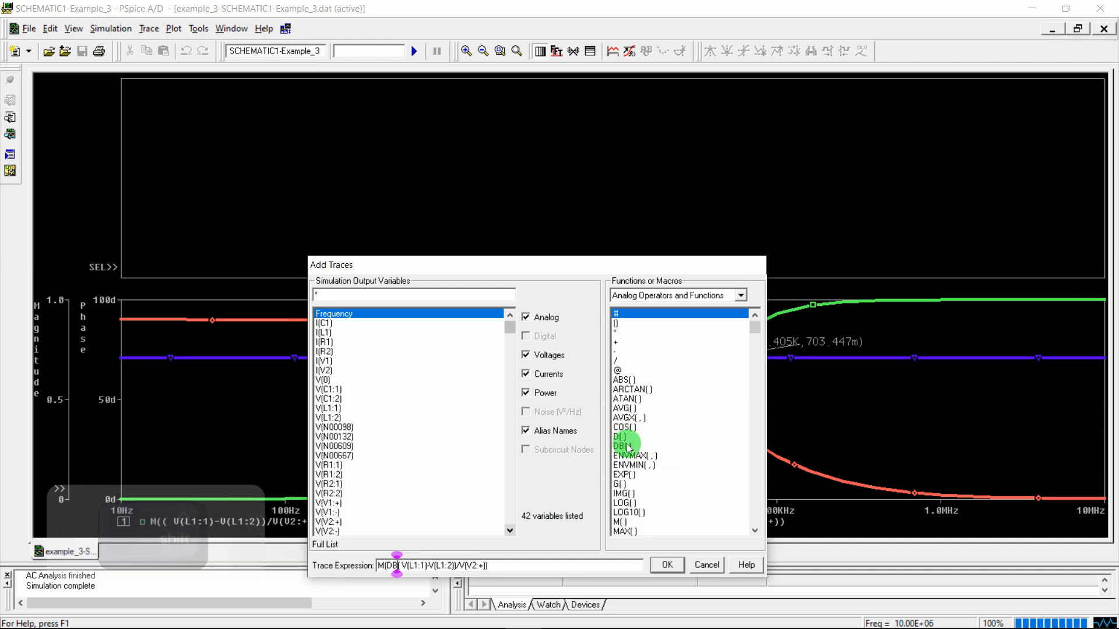
text(()
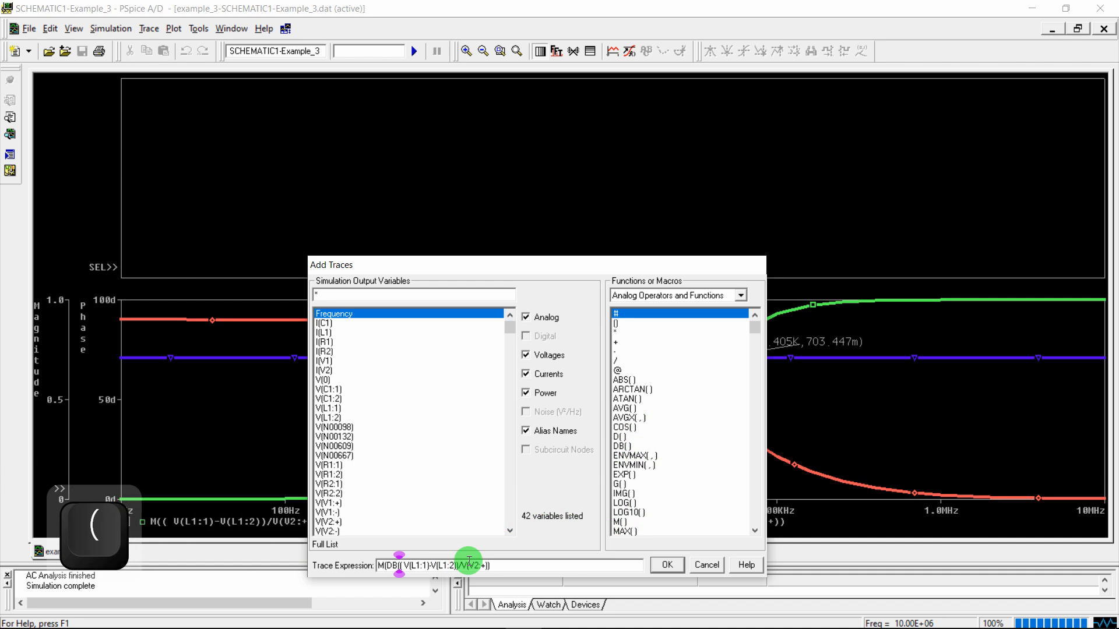
click(505, 569)
text())
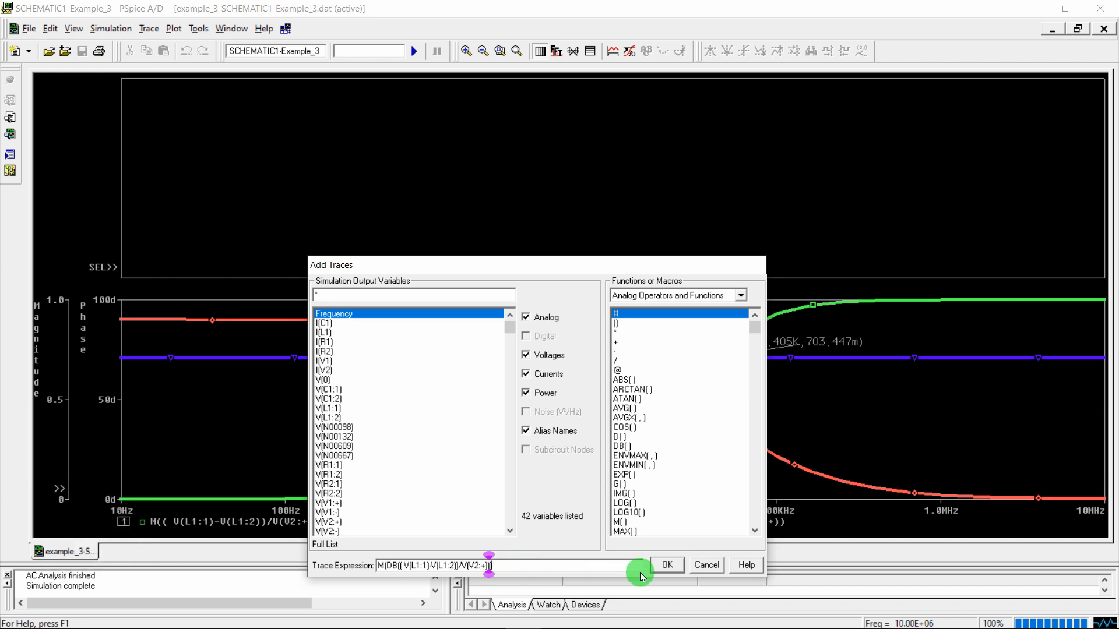
click(663, 564)
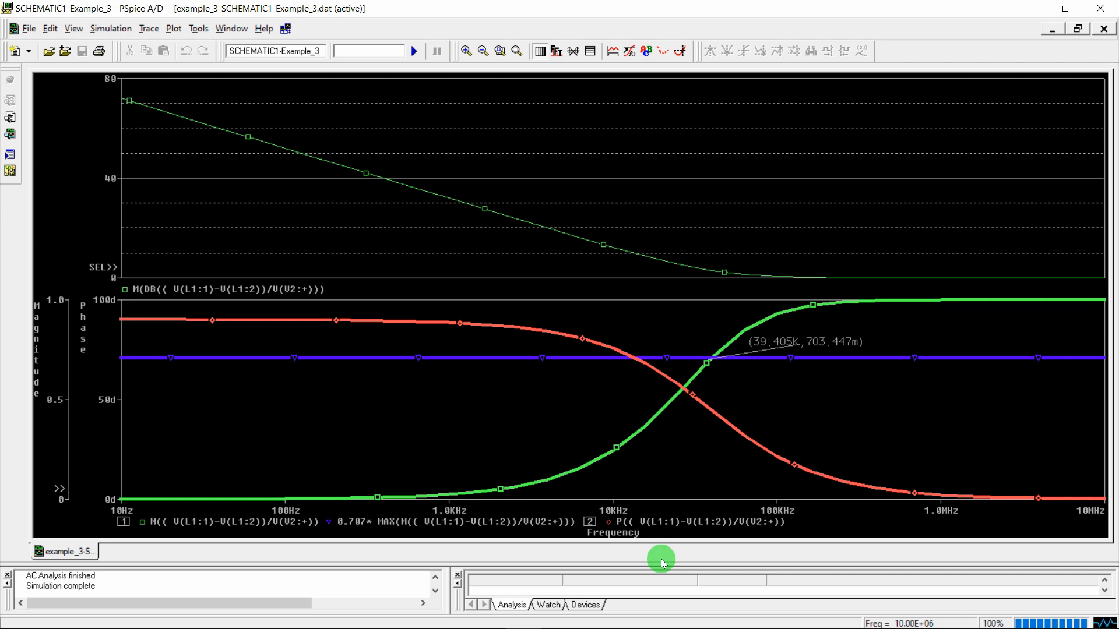
Replace the upper M(DB(...)) trace with DB(M((V(L1:1)-V(L1:2))/V(V2:+)))
click(157, 290)
key(Delete)
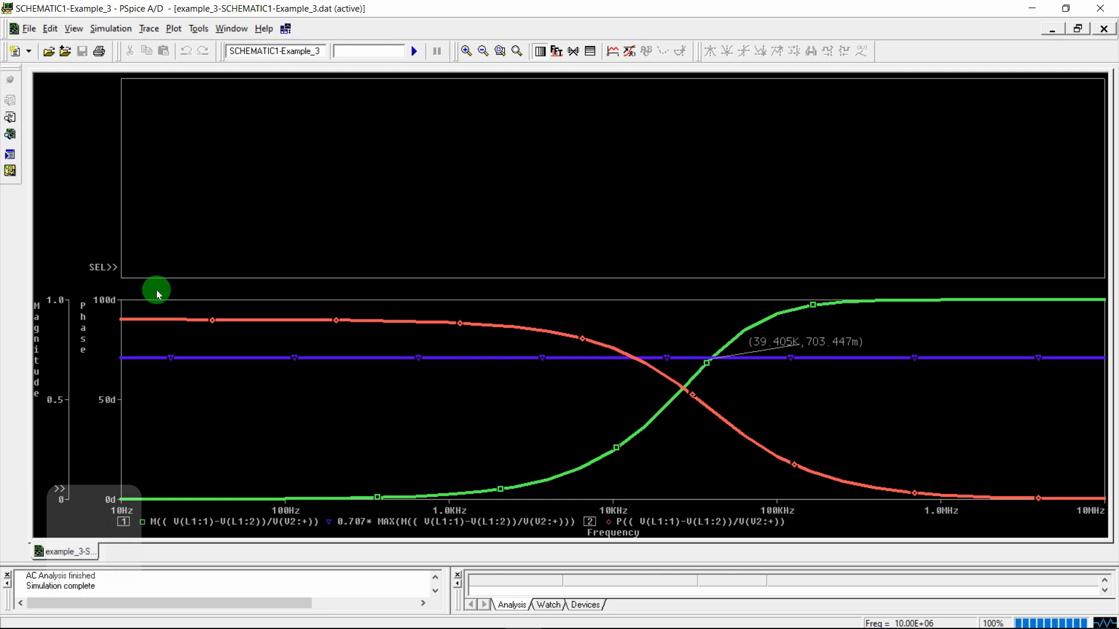
click(148, 28)
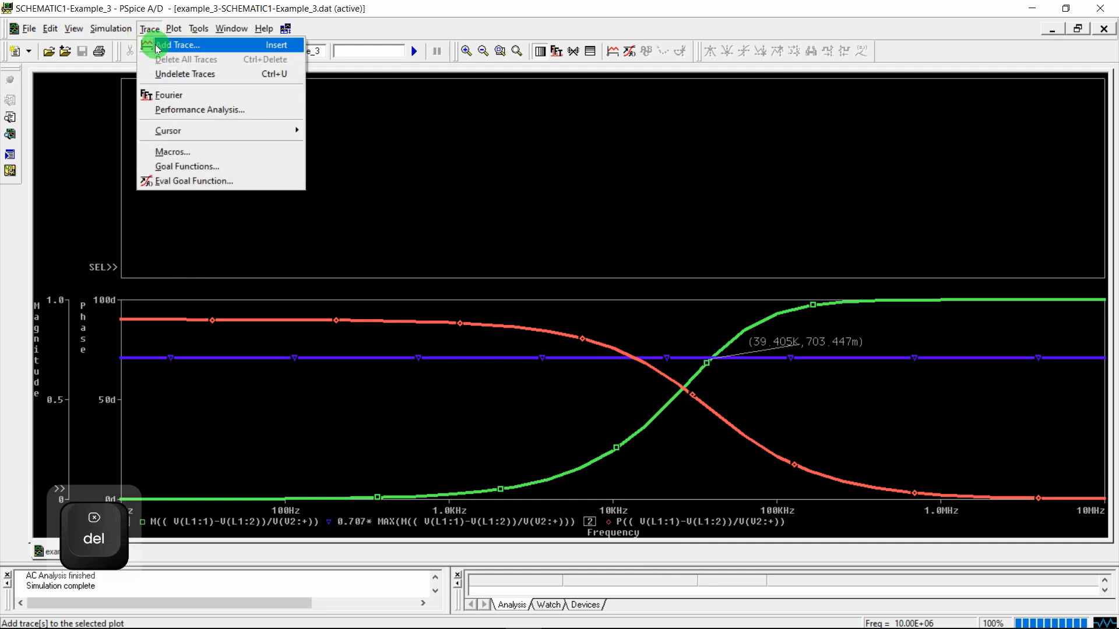
click(156, 42)
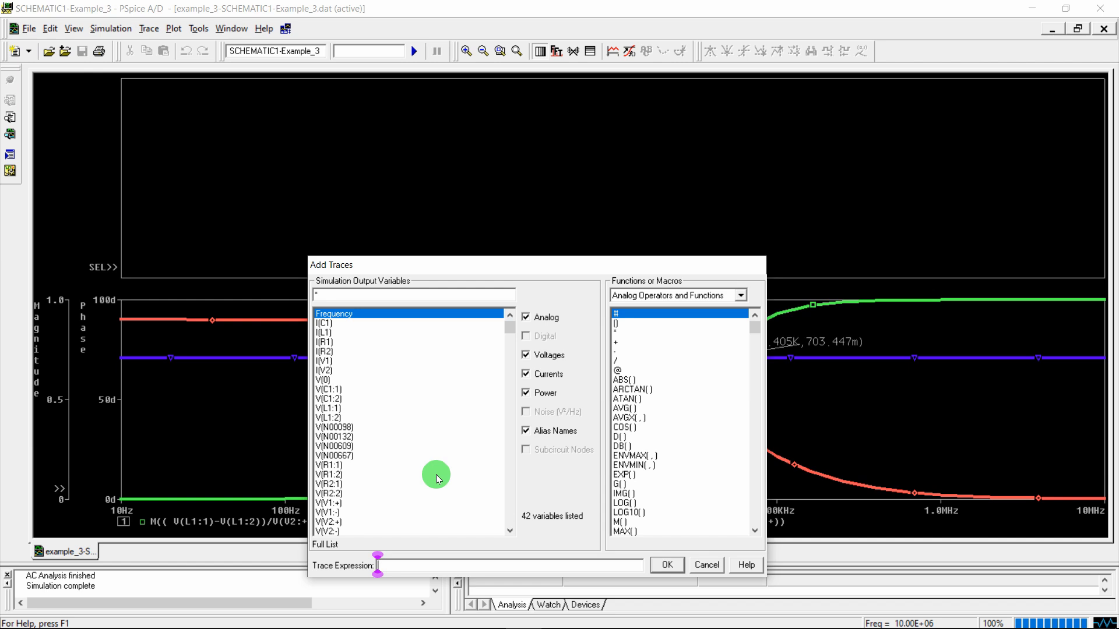
text(M)
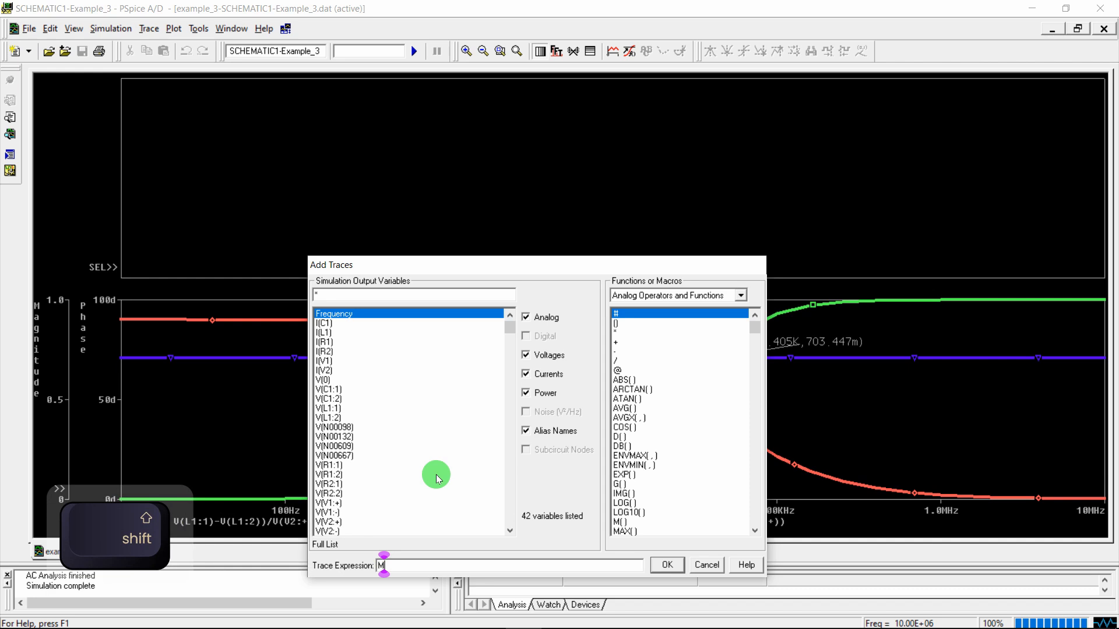
key(BackSpace)
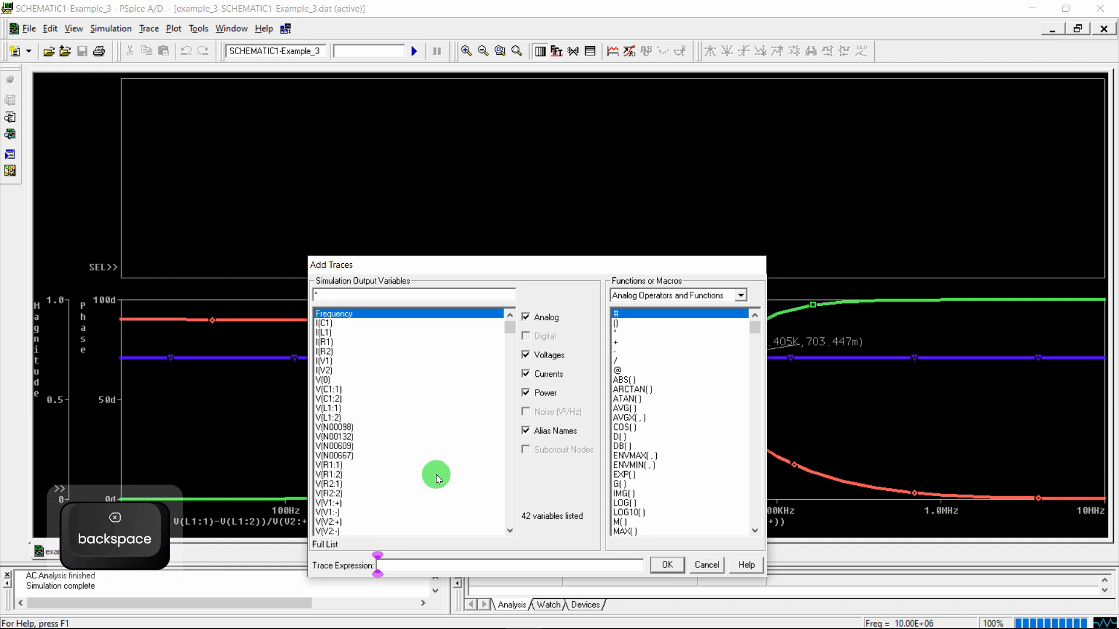
key(Return)
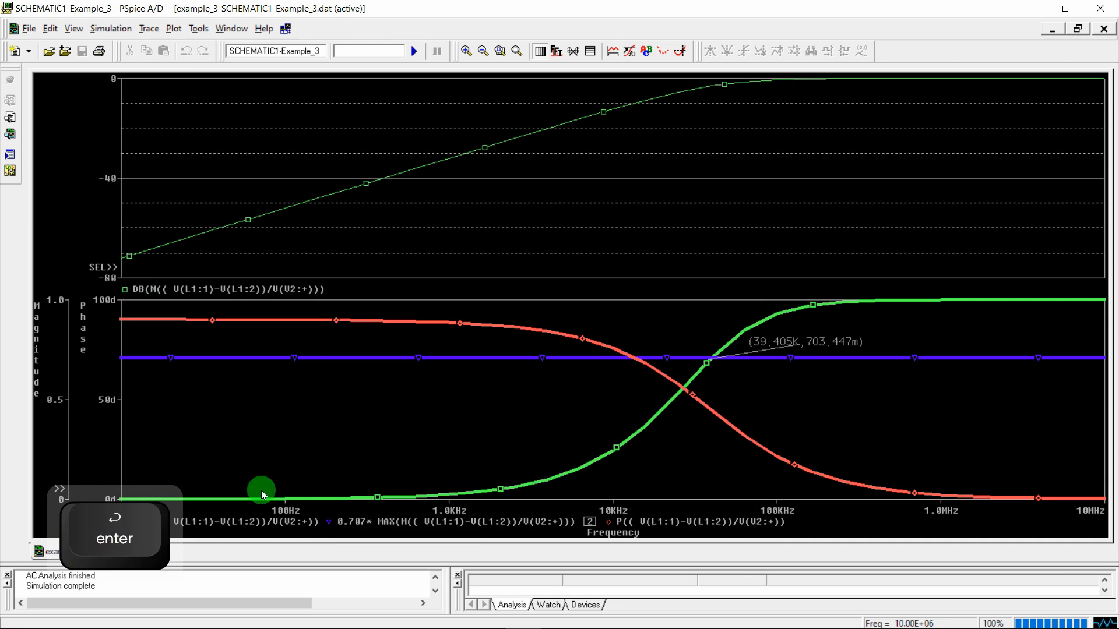
Erase and rewrite the handwritten Word note so it reads DB(M(Vo/VI)), then return to PSpice
mouse_move(361, 624)
click(450, 615)
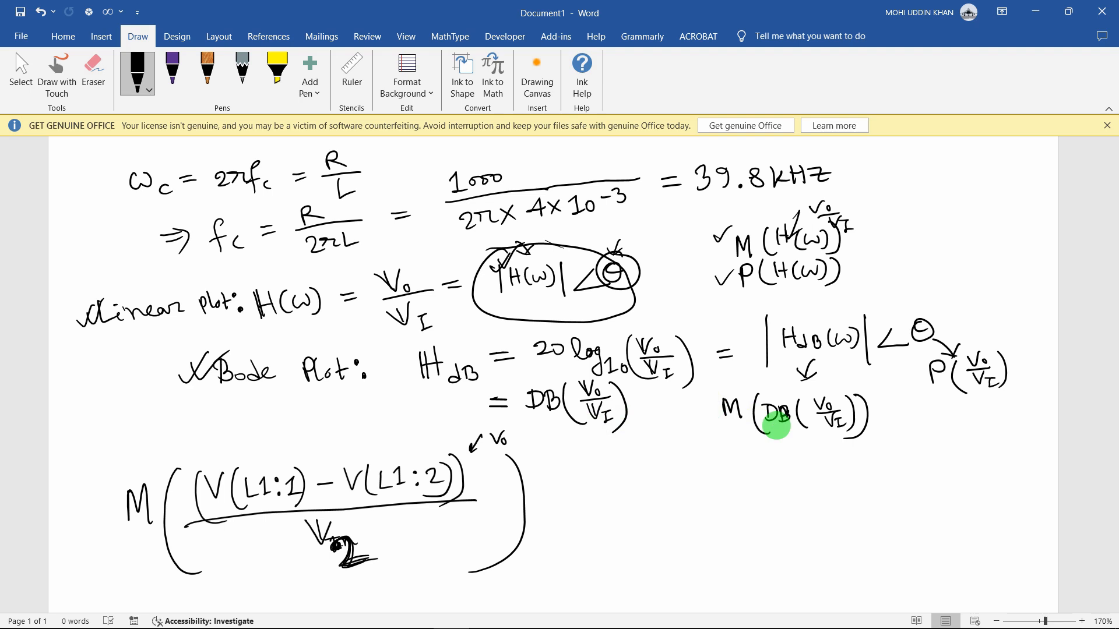
click(93, 74)
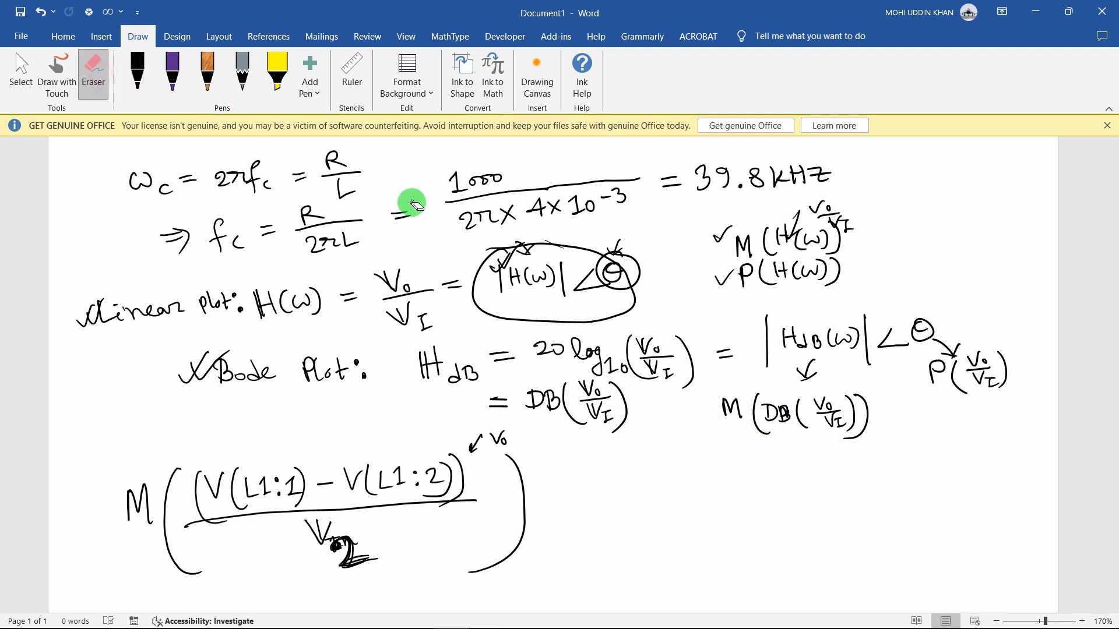
click(732, 408)
click(774, 415)
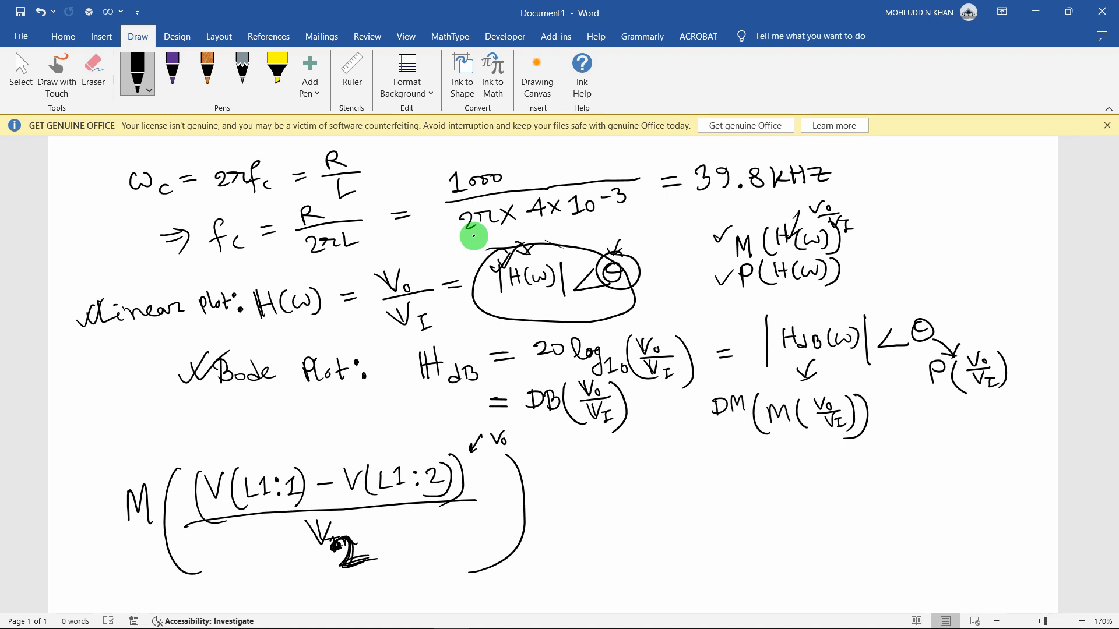
drag(734, 400, 736, 419)
mouse_move(532, 622)
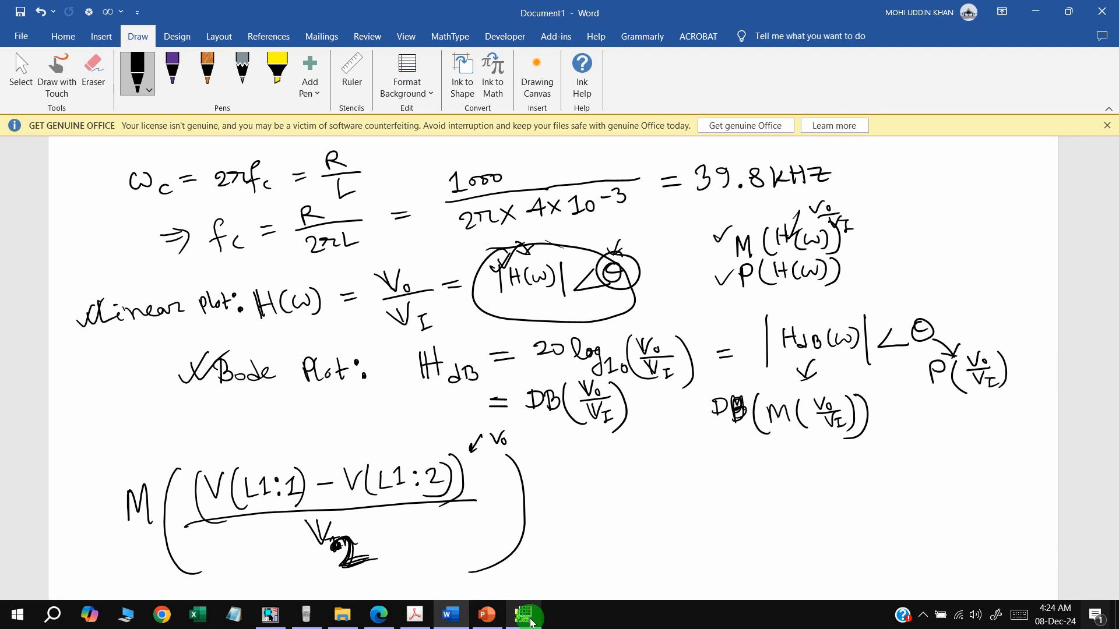
click(531, 622)
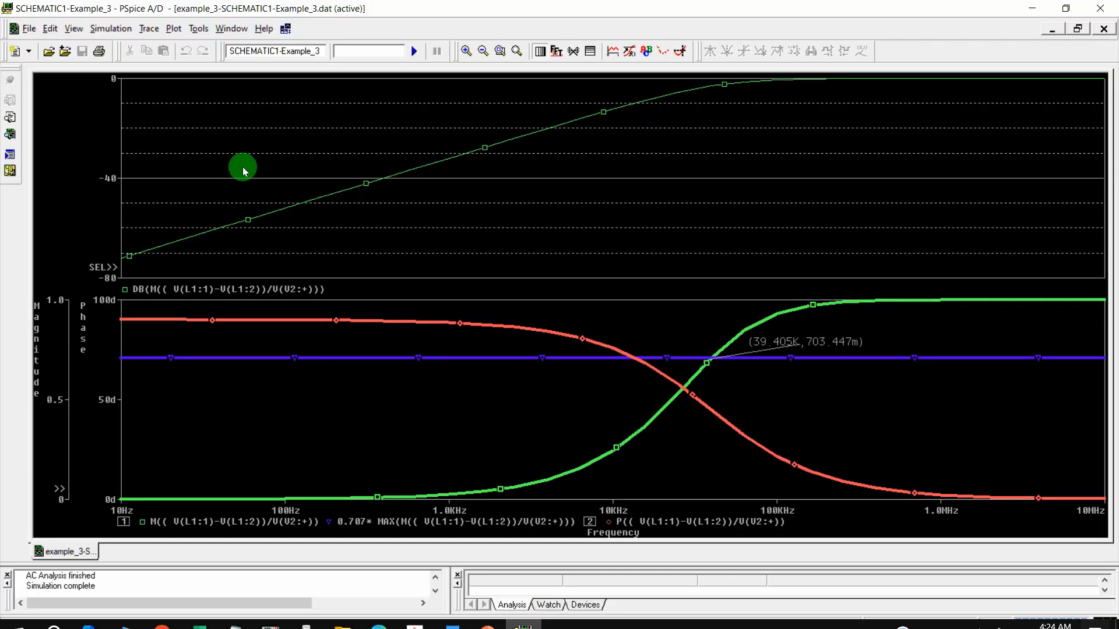
Re-plot DB(M((V(L1:1)-V(L1:2))/V(V2:+))) in the upper graph with a thicker line width
click(167, 288)
click(424, 564)
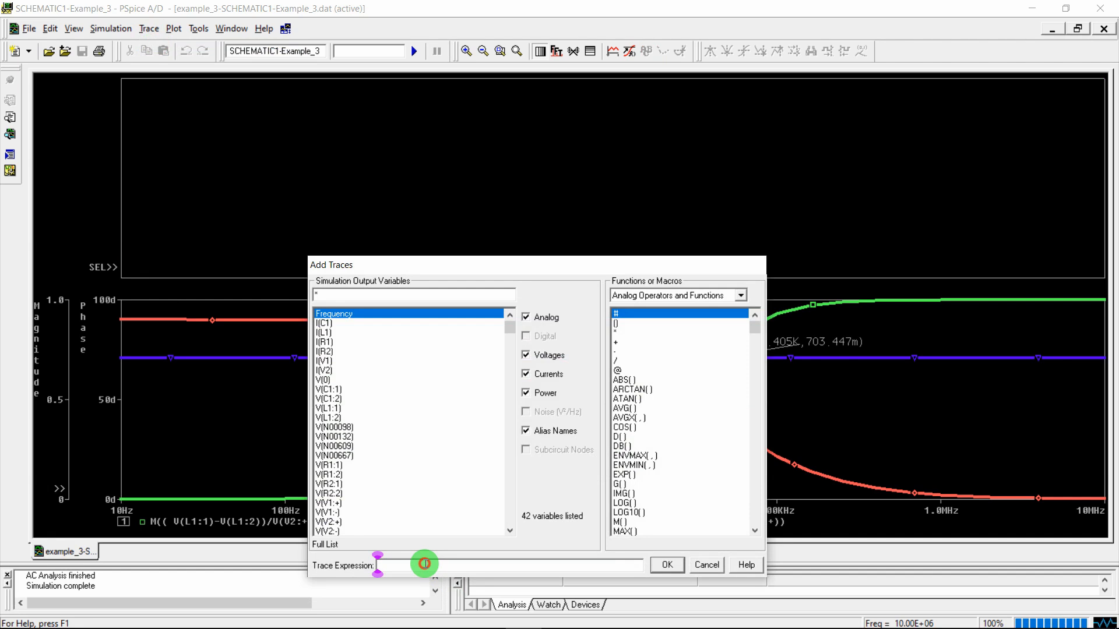
text(M(( V(L1:1)-V(L1:2))/V(V2:+)))
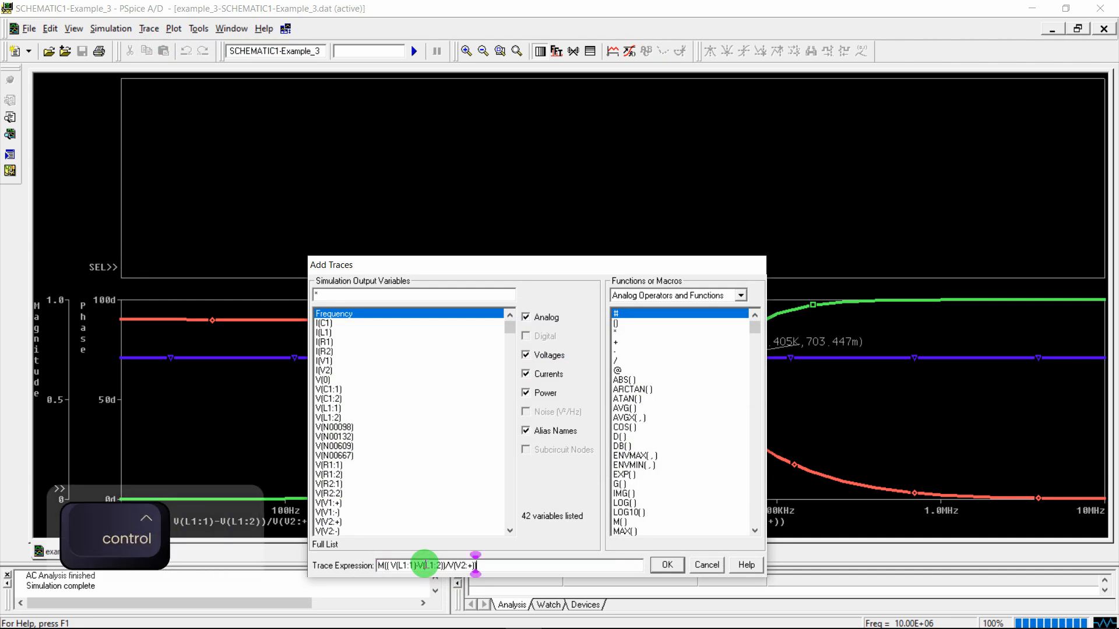
key(Left)
text(DB()
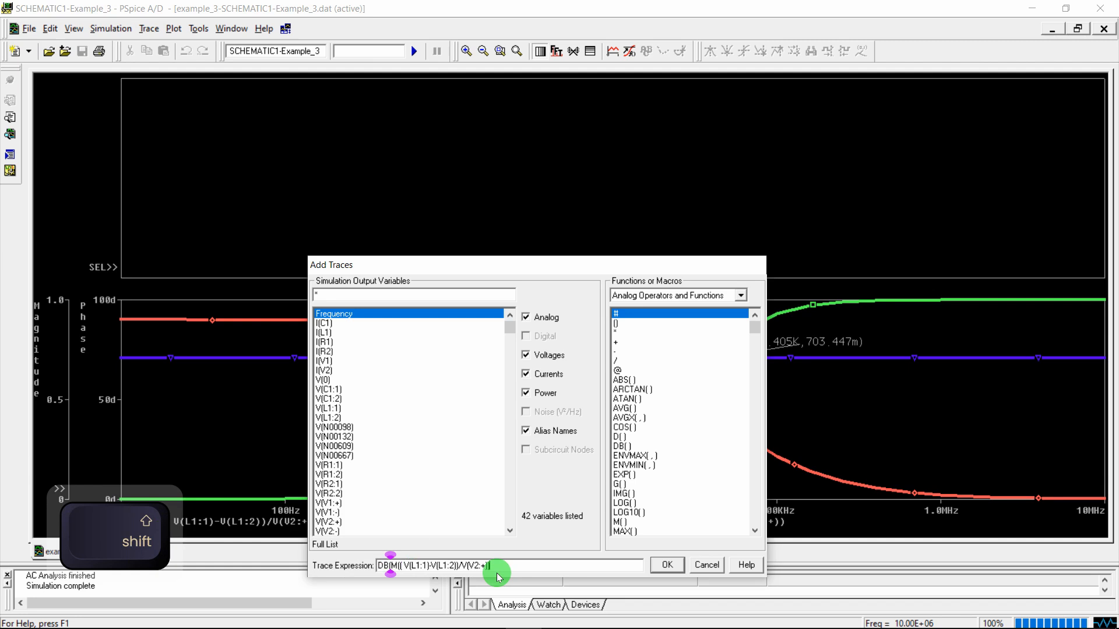
text()))
key(Return)
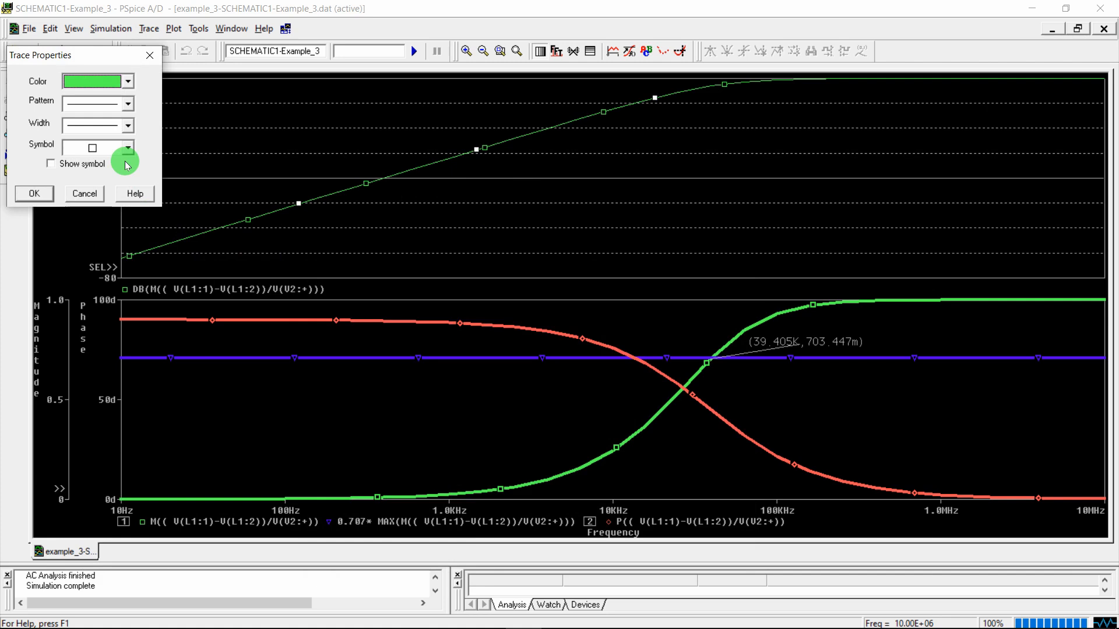
click(127, 126)
click(110, 166)
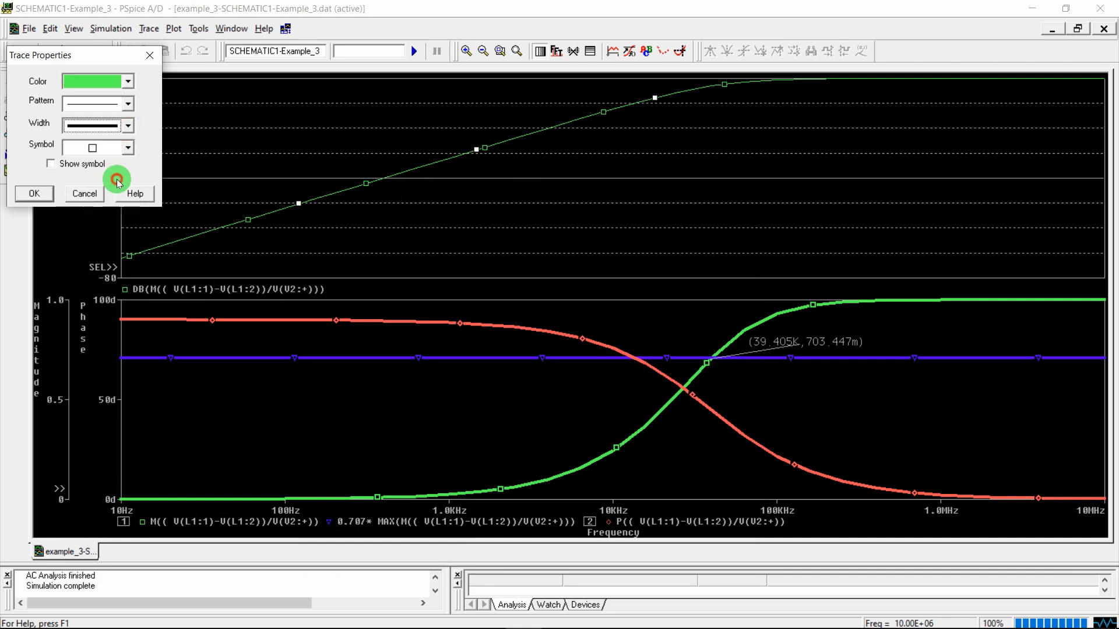
click(39, 194)
Add a second Y axis to the upper plot and title the axis Magnitude (dB)
click(175, 30)
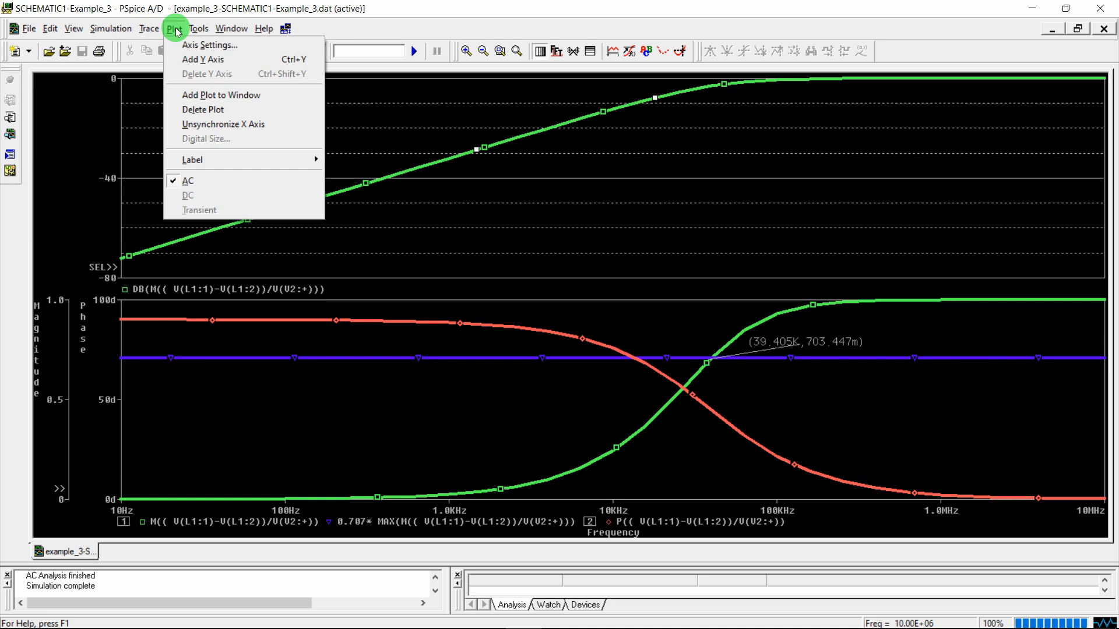
click(174, 59)
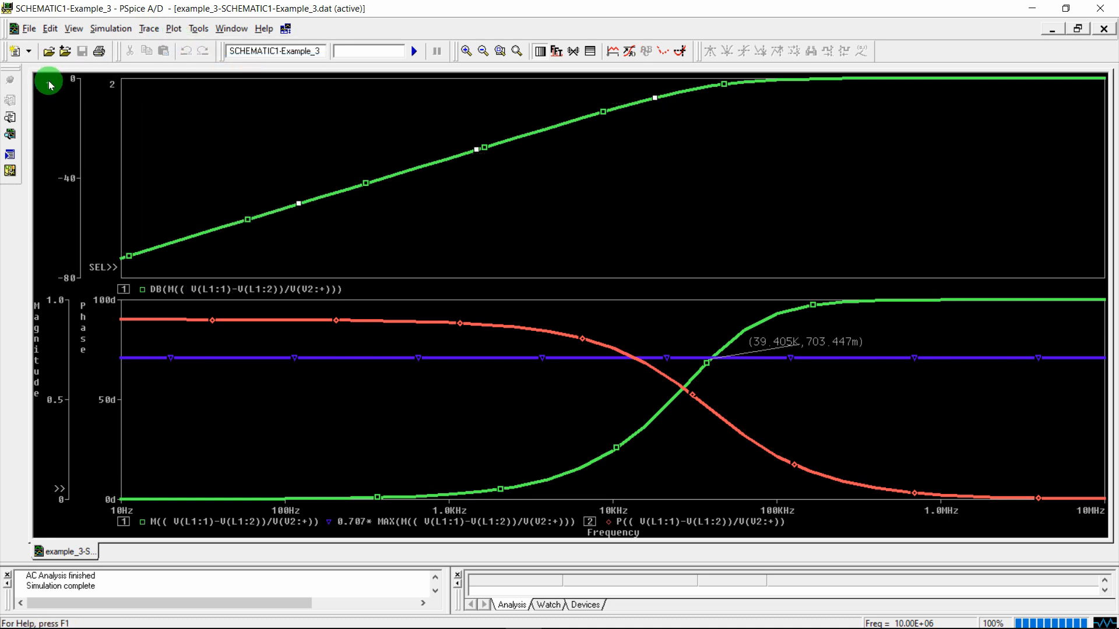
key(Return)
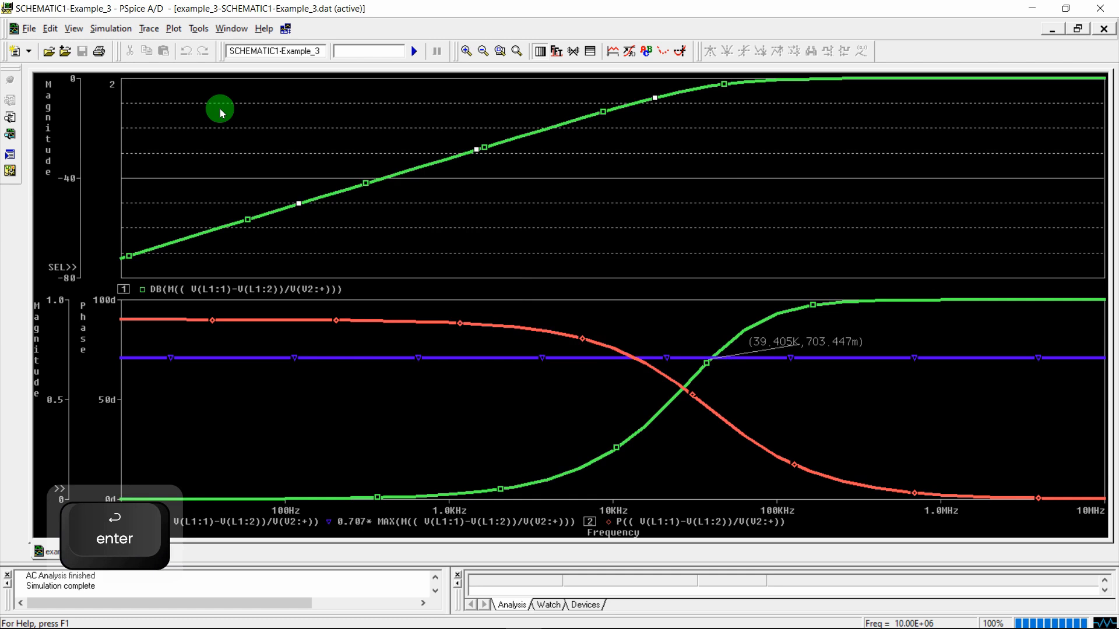
double_click(109, 88)
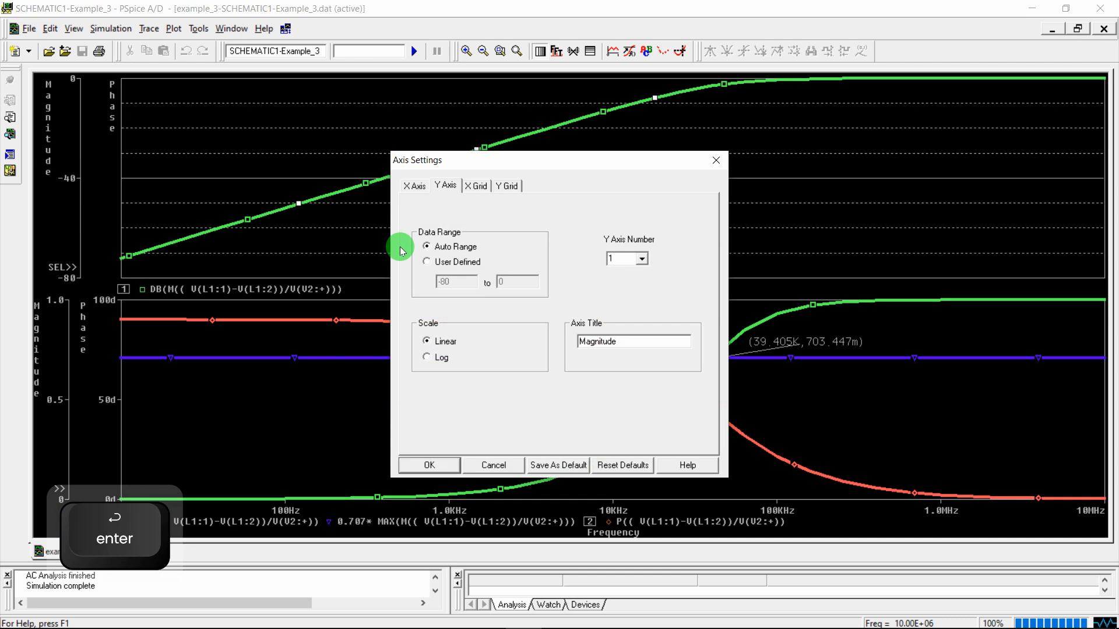
click(654, 342)
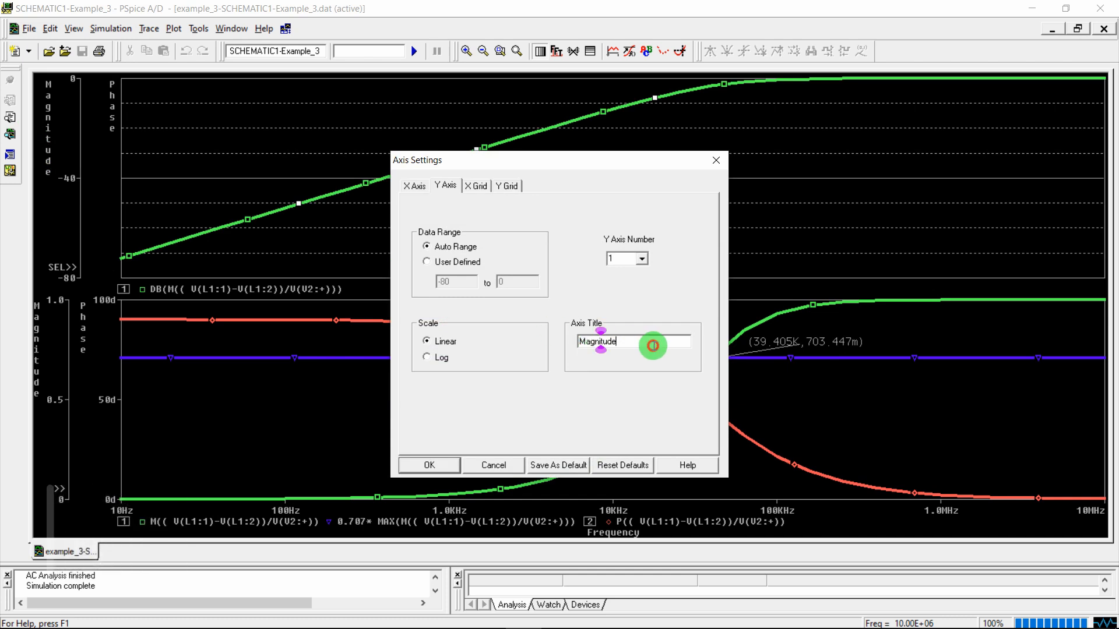
text((dB))
key(Return)
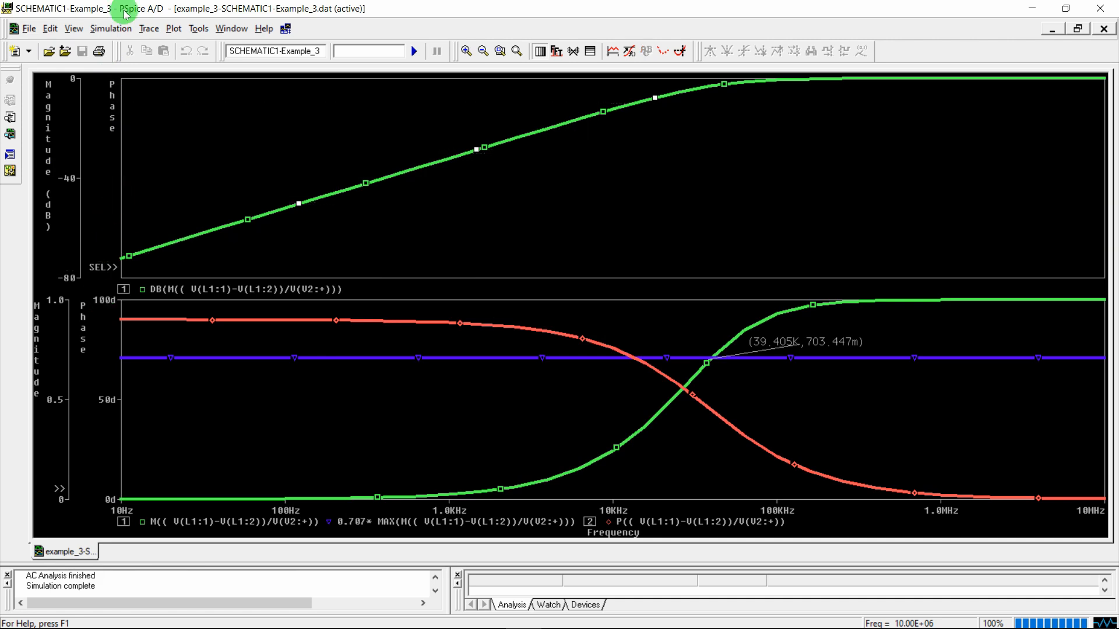
Change the trace expression to the phase form DB(P((V(L1:1)-V(L1:2))/V(V2:+)))
key(shift+Left)
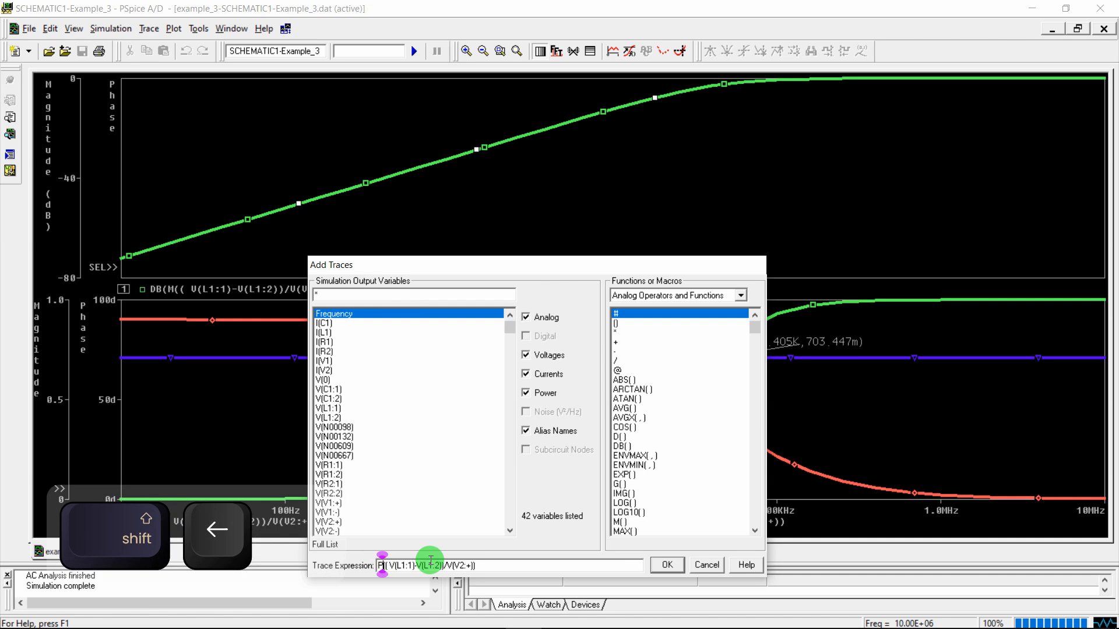
text(P)
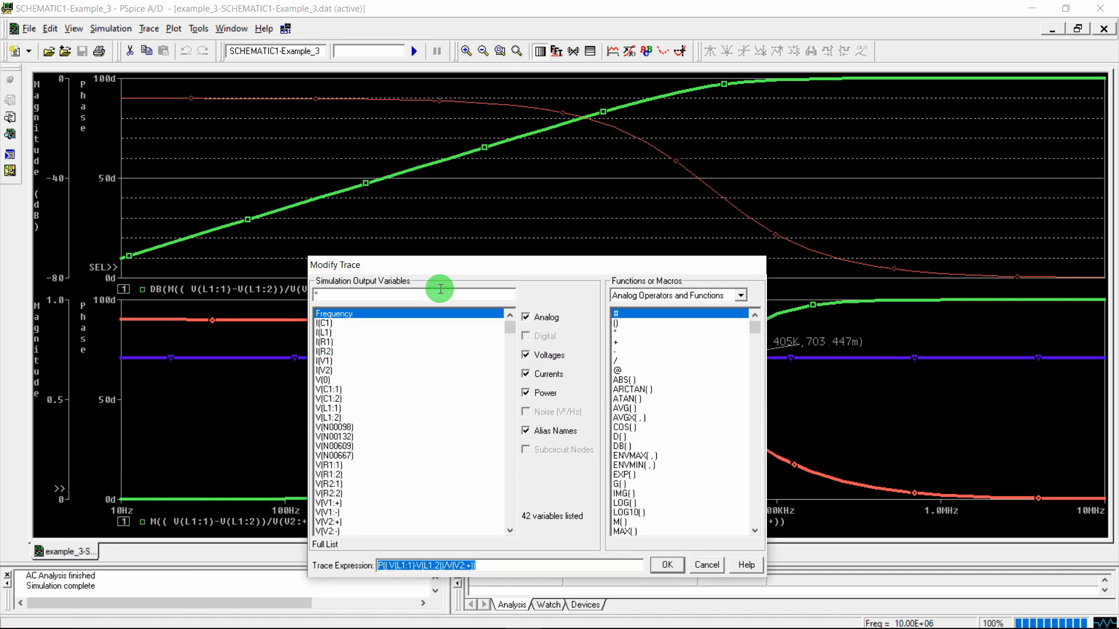
click(379, 566)
text(DB()
key(Right)
key(Right)
key(Right)
key(Right)
key(Right)
key(Right)
key(Right)
key(Right)
key(Right)
key(Right)
key(Right)
key(Right)
key(Right)
key(Right)
key(Right)
key(Right)
key(Right)
key(Right)
key(Right)
key(Right)
text())
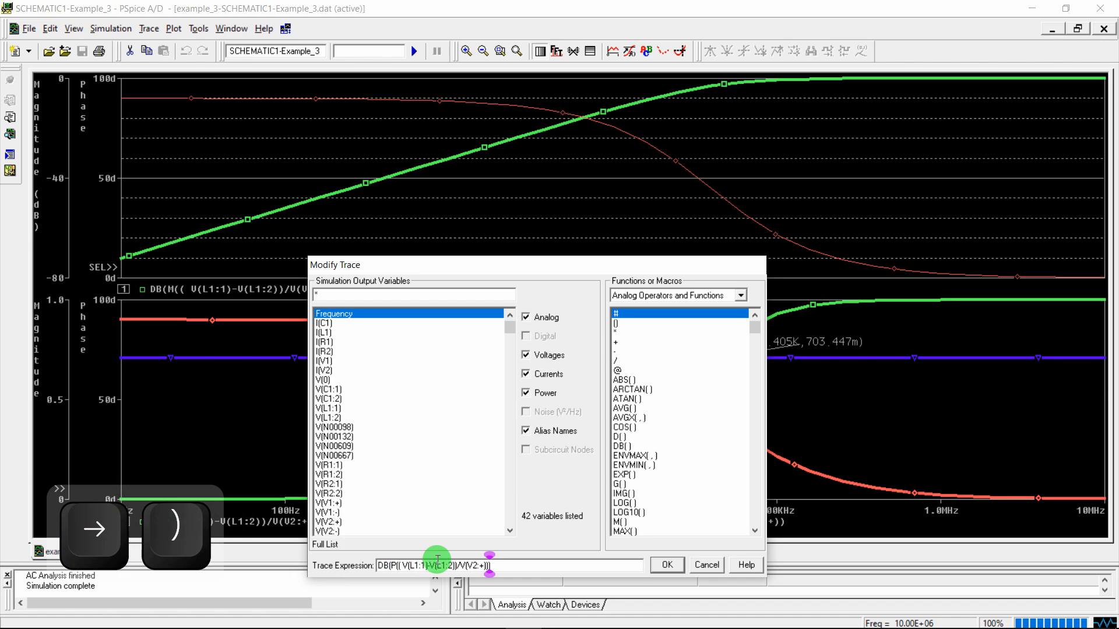
key(Return)
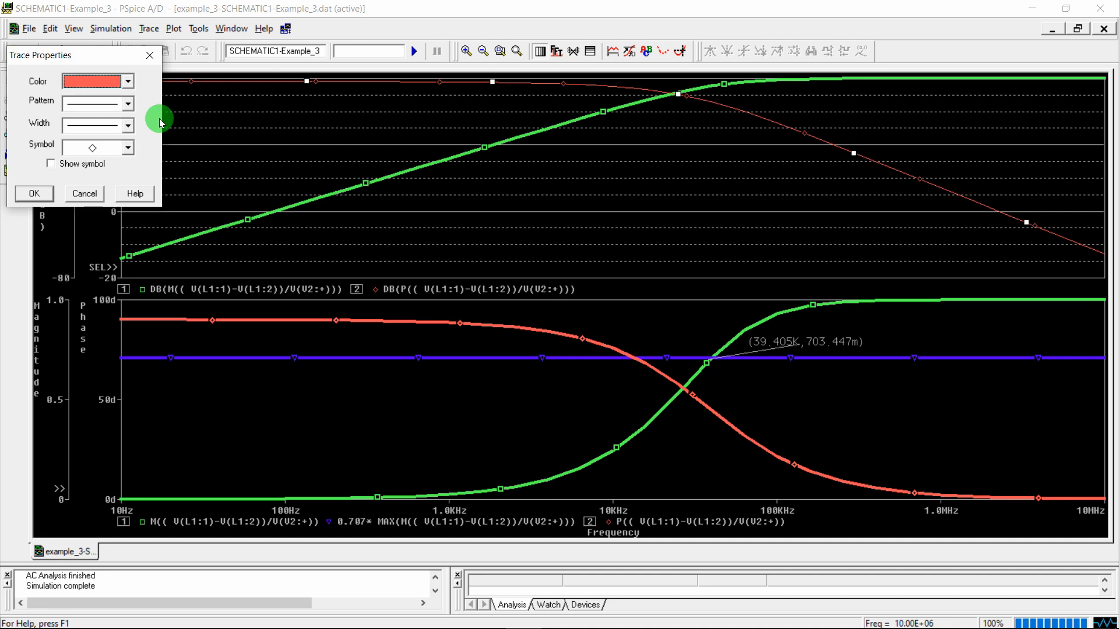
Give the phase trace a thicker line width
click(96, 125)
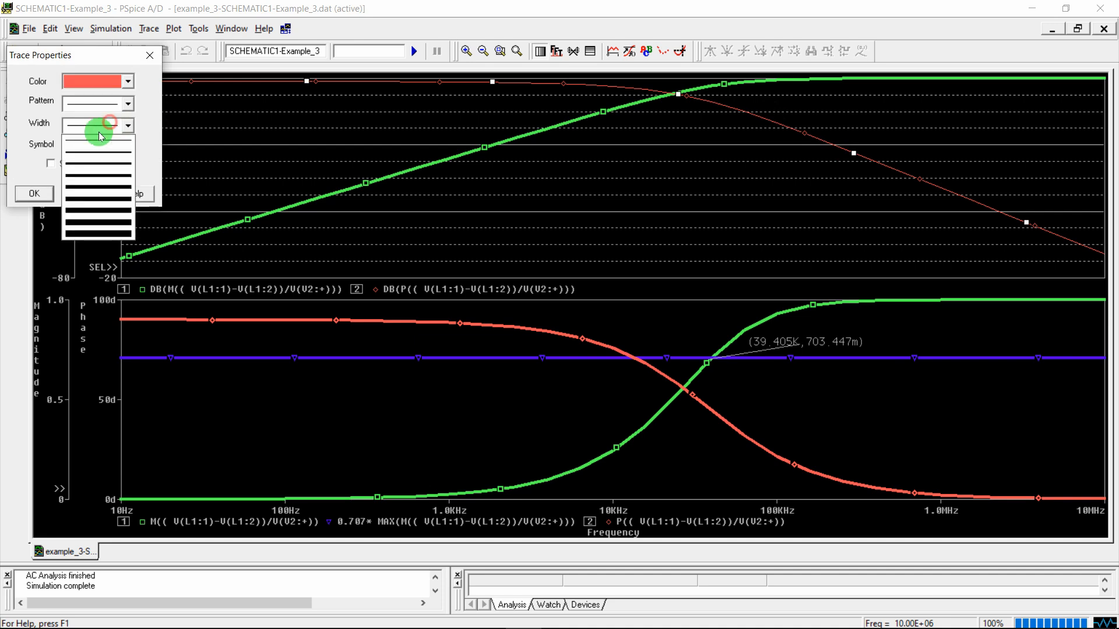
click(87, 180)
click(34, 194)
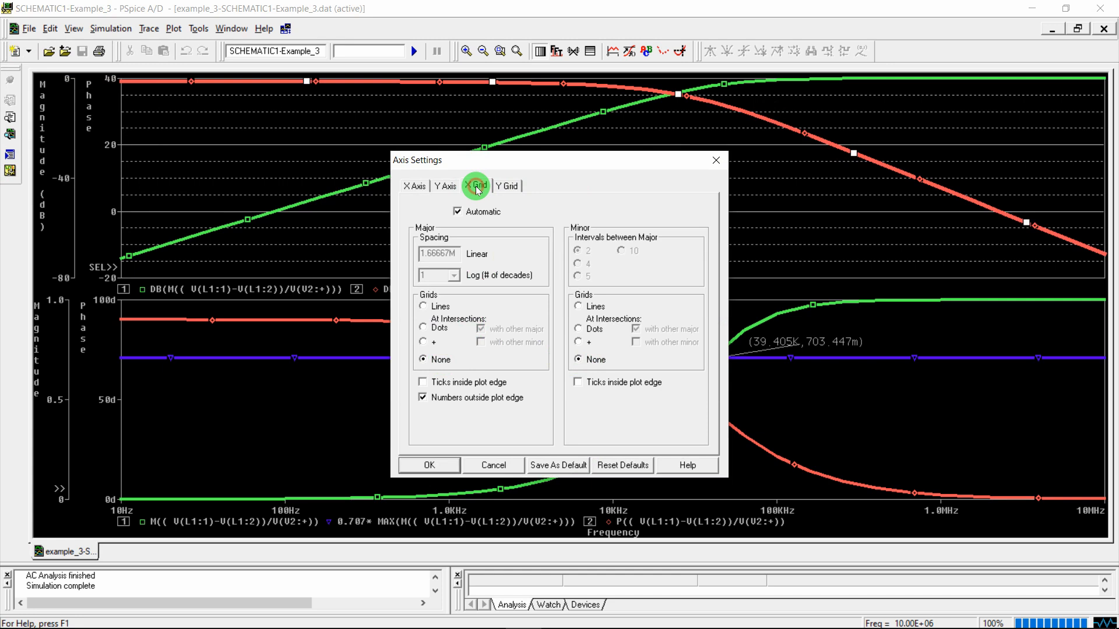
Remove the dashed grid lines from the upper plot via the magnitude axis settings
click(421, 465)
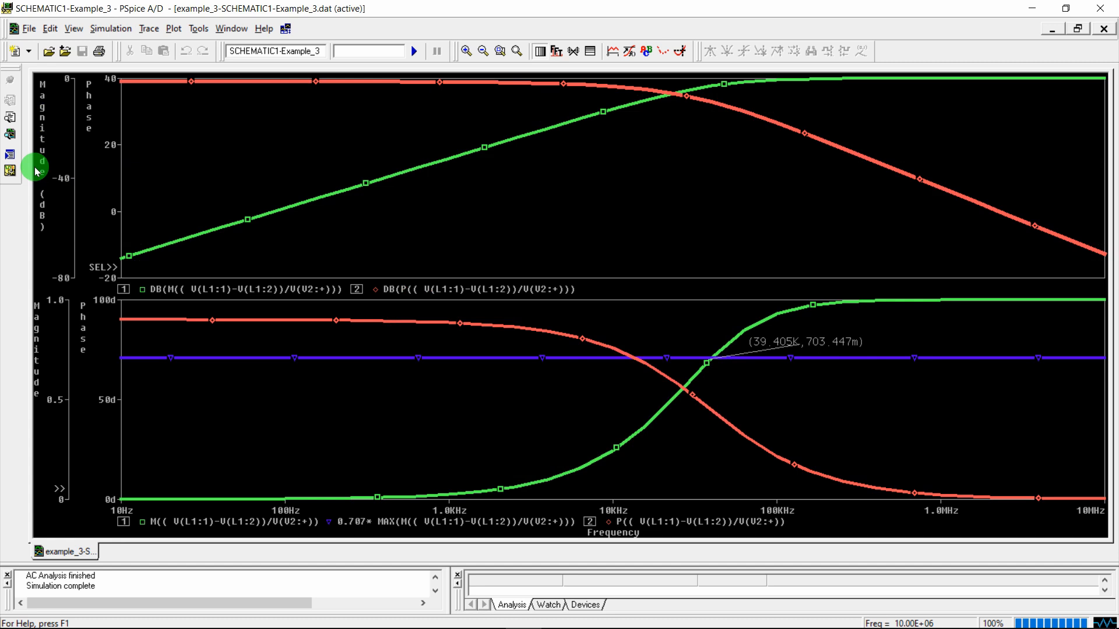
click(62, 210)
double_click(62, 210)
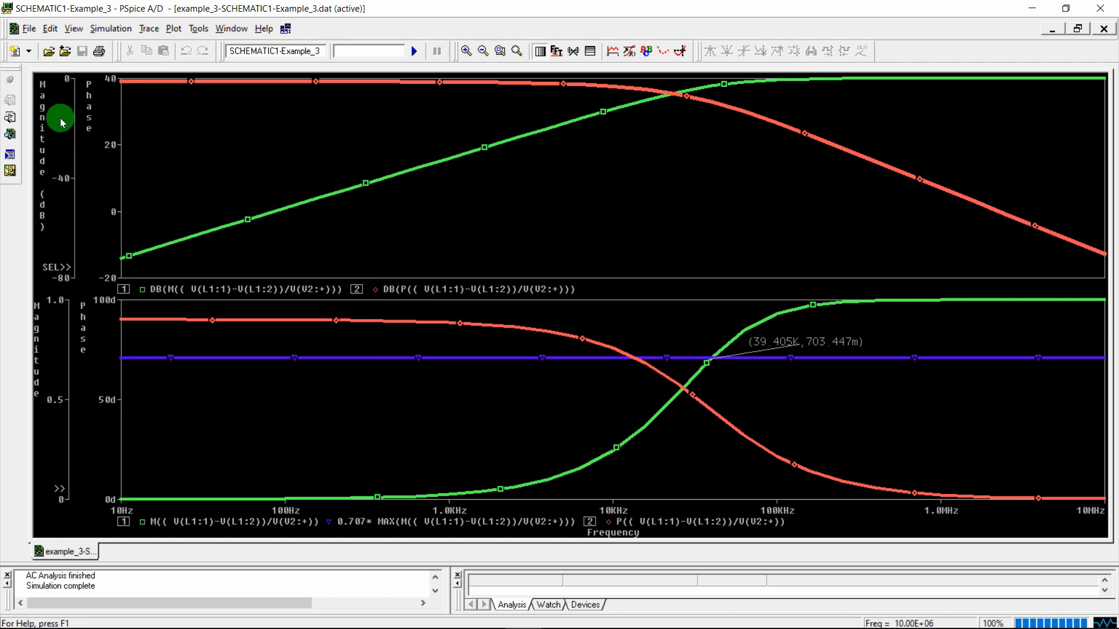
Add the reference trace MAX(DB(M((V(L1:1)-V(L1:2))/V(V2:+))))-3 marking the -3 dB level
key(Insert)
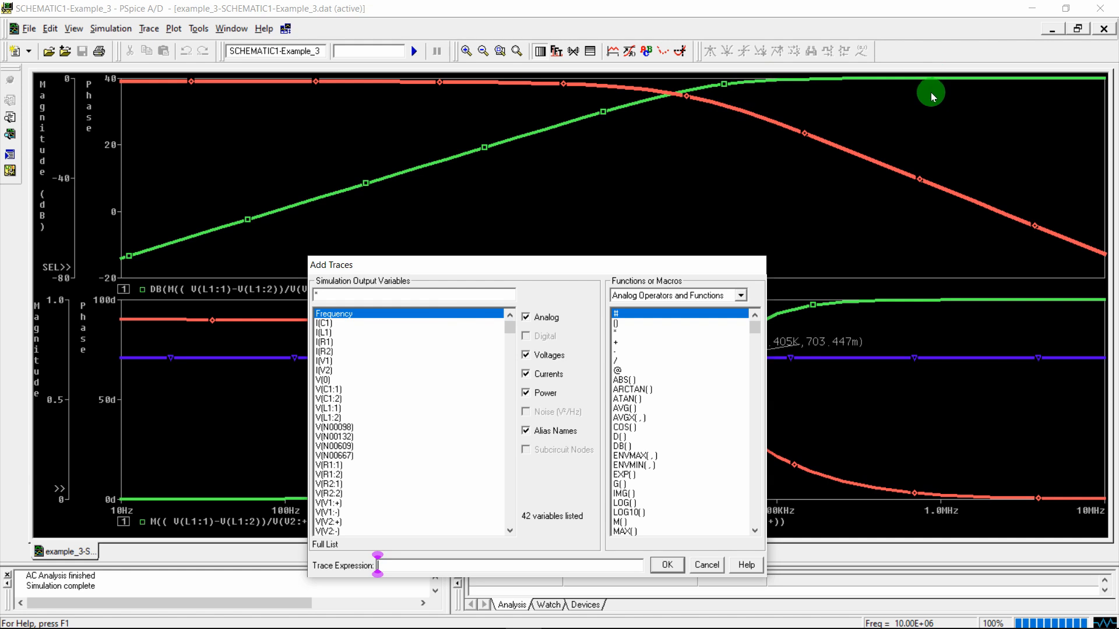
click(430, 567)
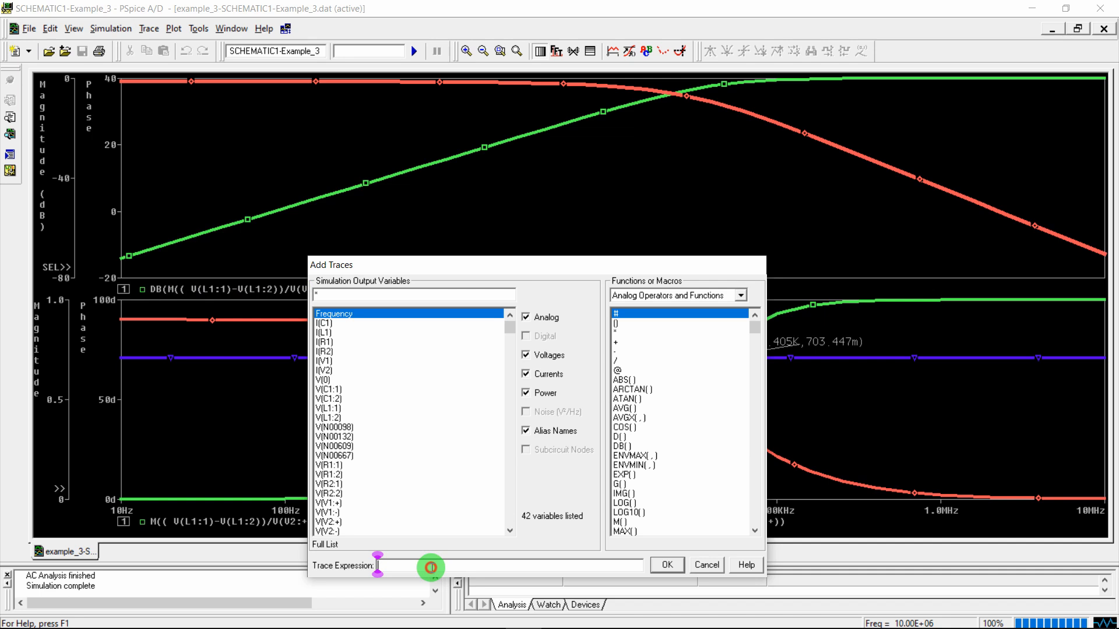
click(625, 531)
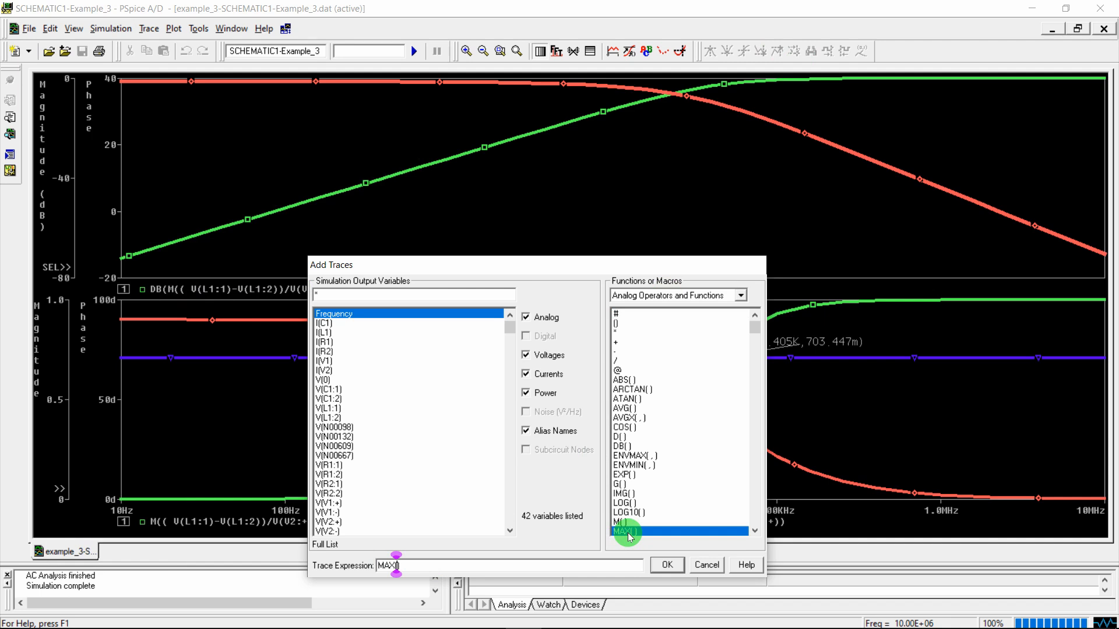
text(DB())
key(Left)
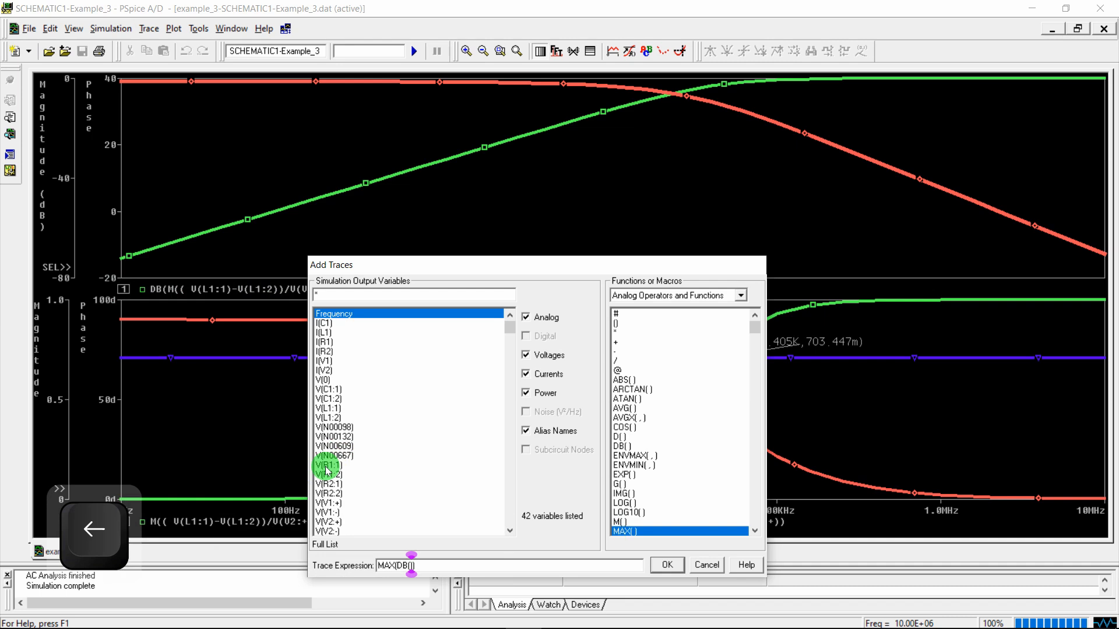
text(M(( V(L1:1)-V(L1:2))/V(V2:+)))
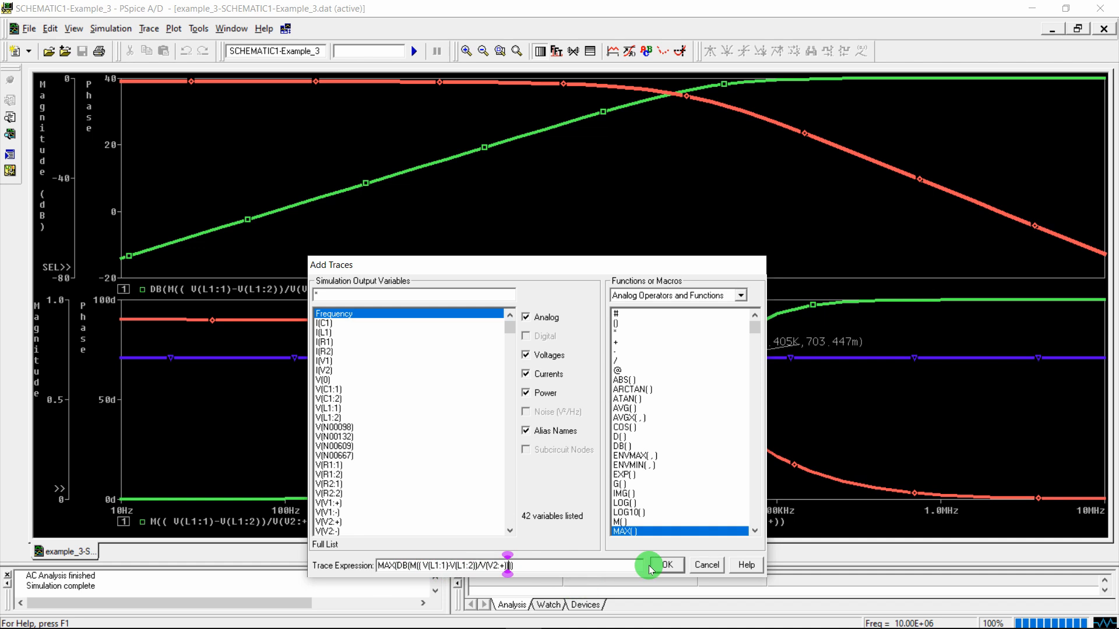
click(667, 564)
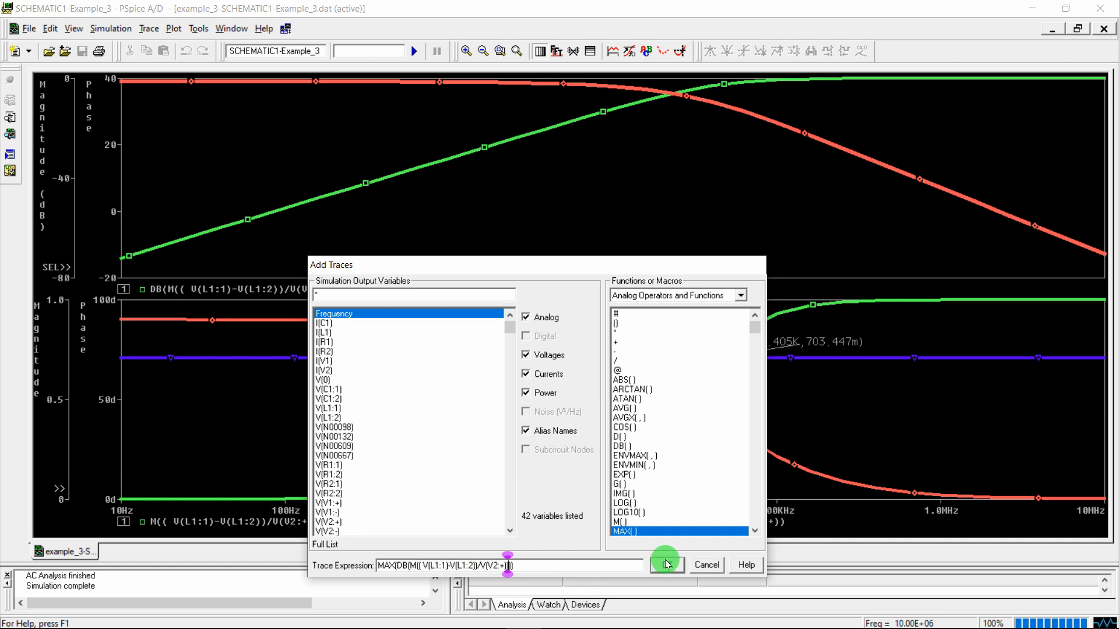
key(Return)
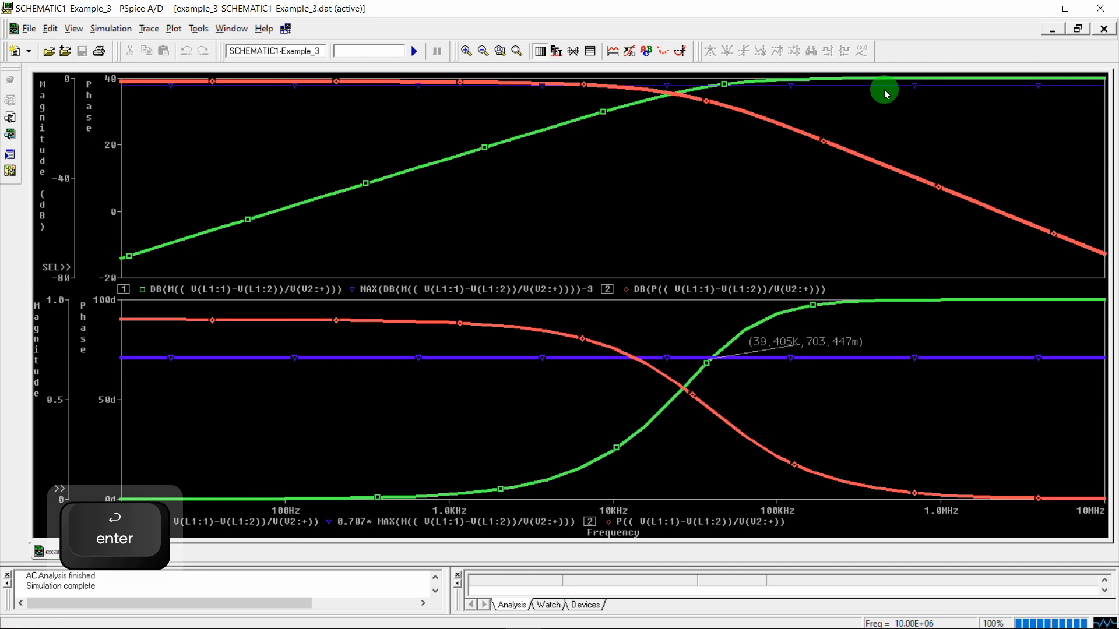
Label the -3 dB crossing at (41.474K, -2.8698) with the cursor, then screenshot the plots
click(876, 86)
click(672, 94)
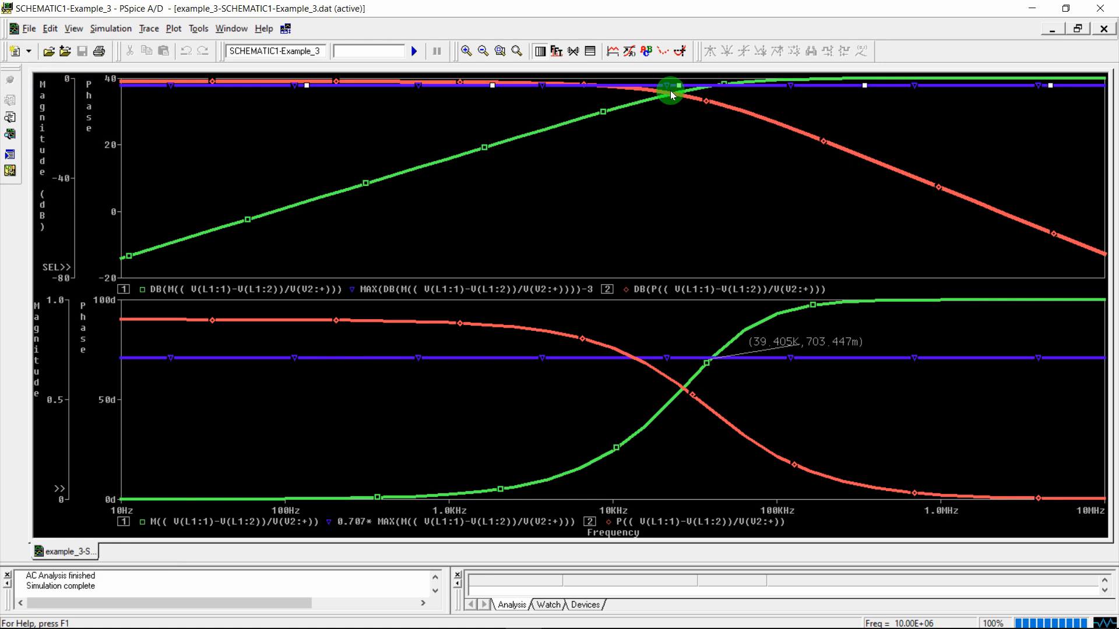
click(680, 51)
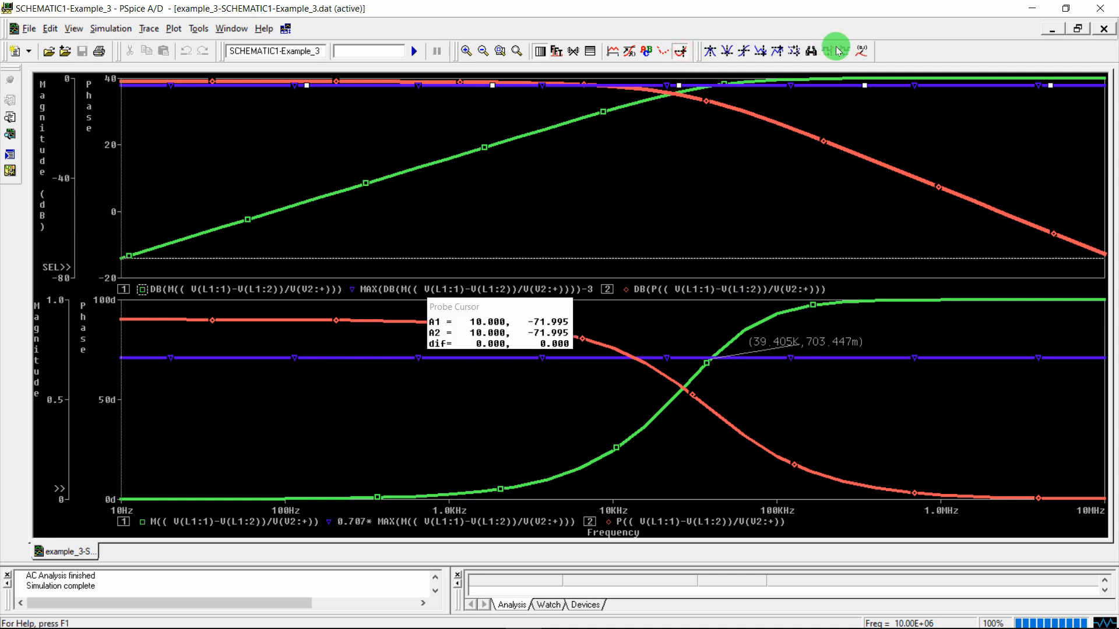
click(714, 129)
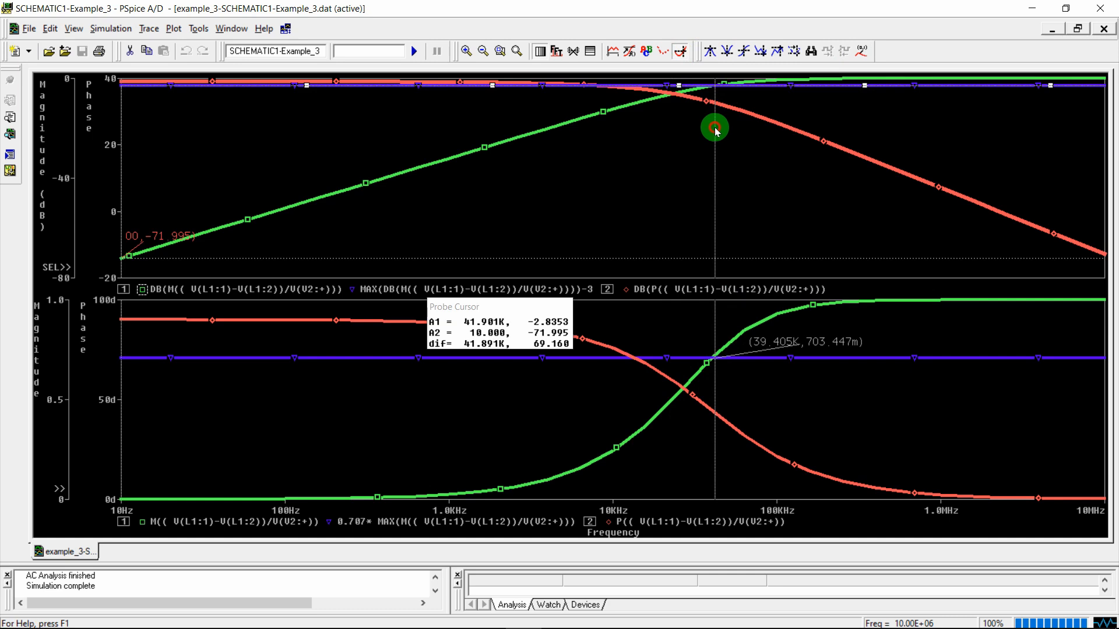
click(861, 51)
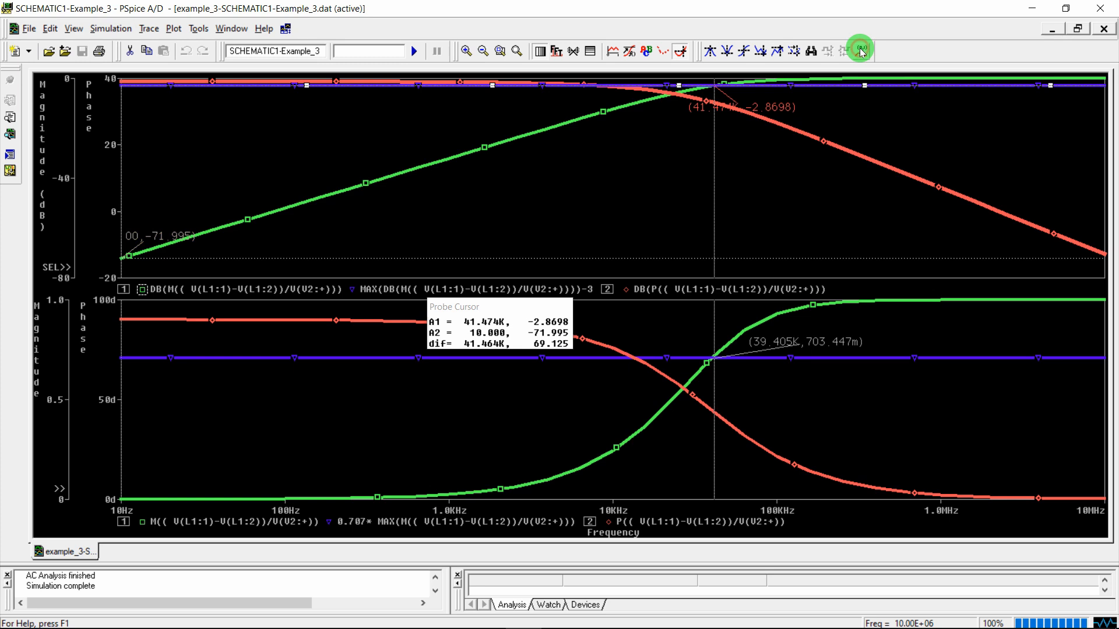
click(680, 51)
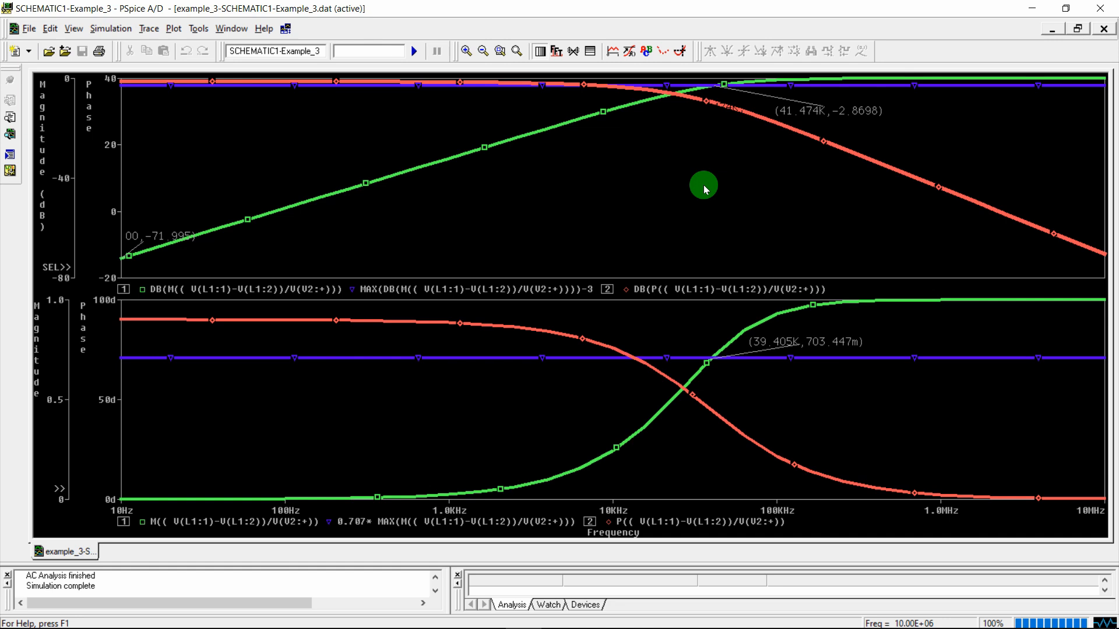
key(super+Print)
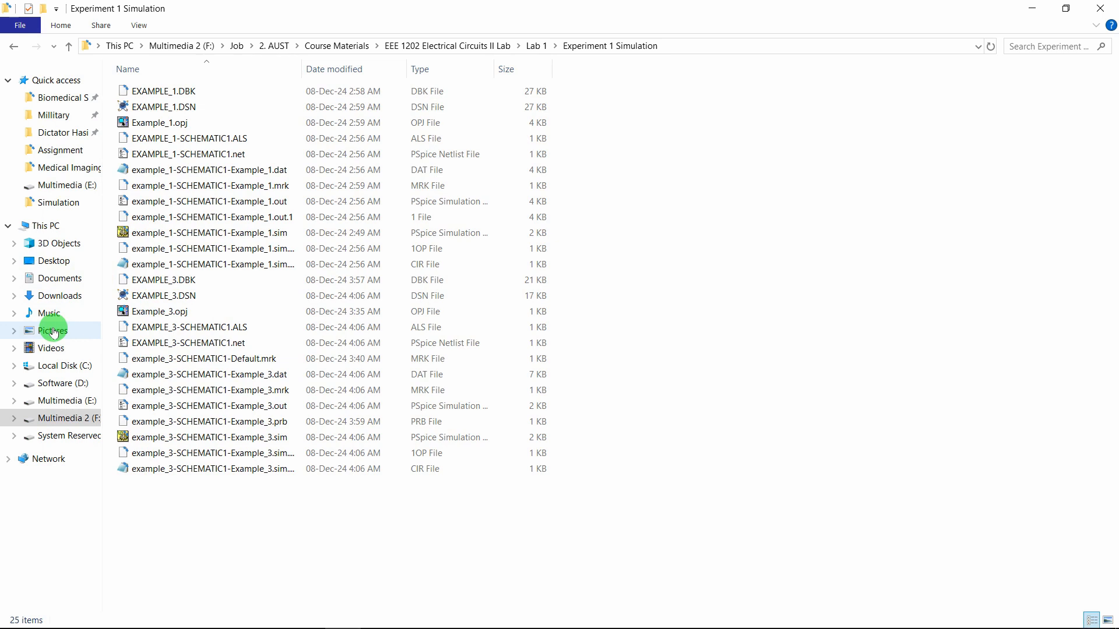
Open the latest screenshot of the PSpice plots from Pictures and zoom in
click(53, 331)
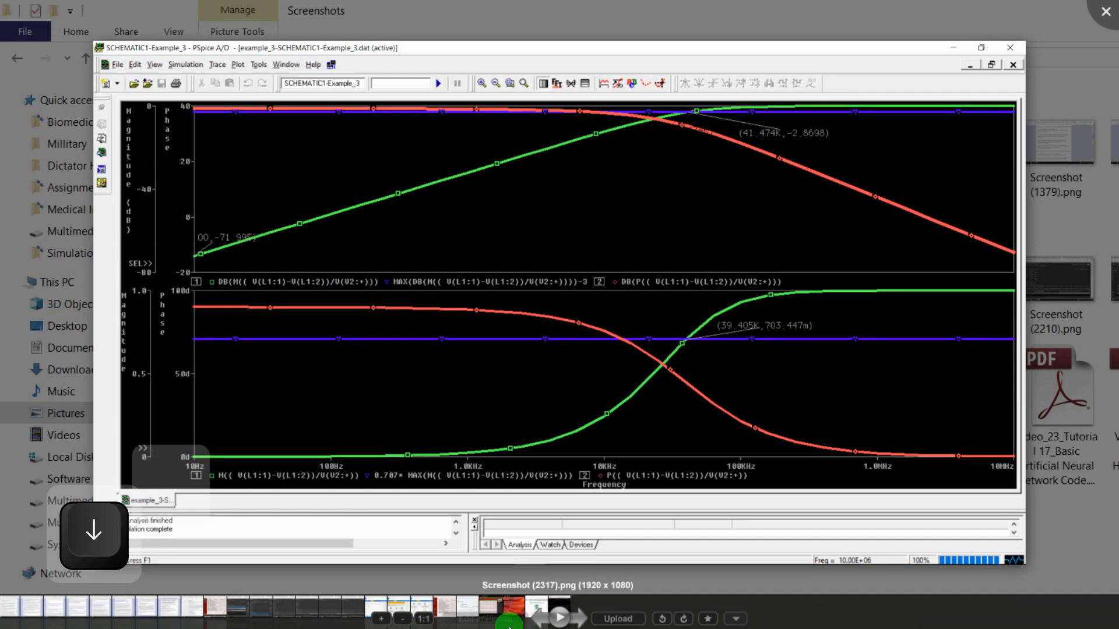
scroll(776, 187, up, 1)
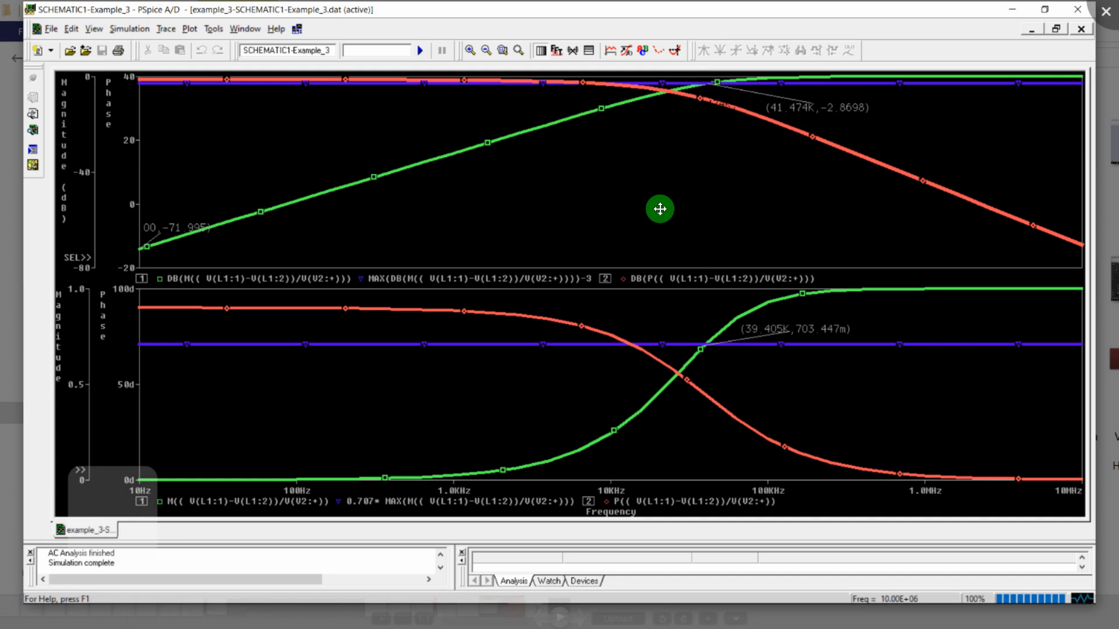
Print the plots to Adobe PDF as Example_3 Graph.pdf in Lab 1 > Experiment 1 Simulation
key(Escape)
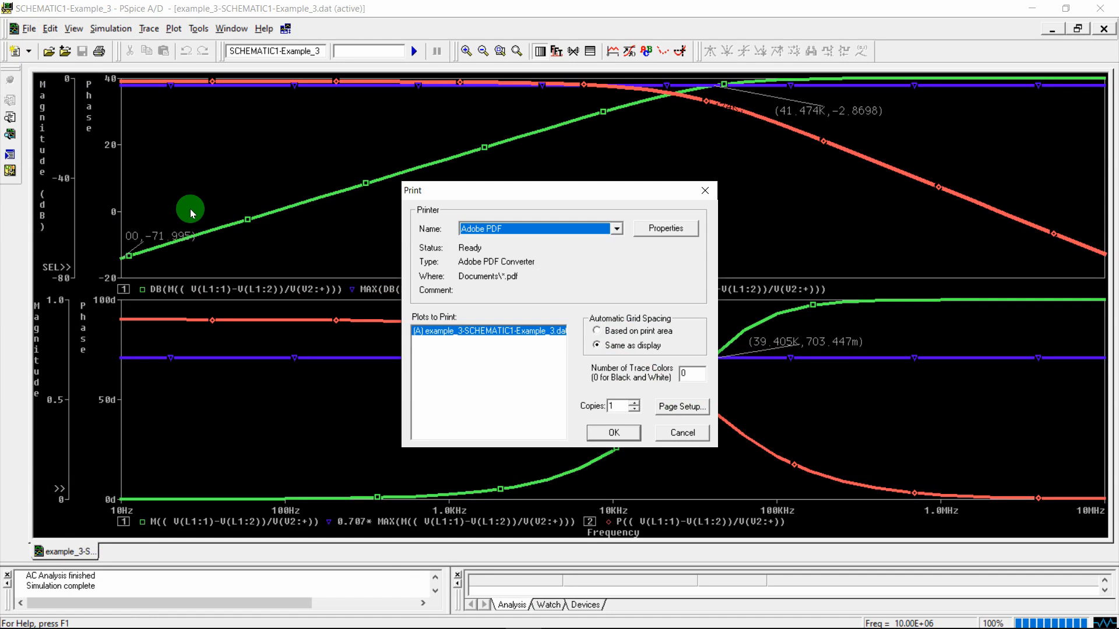
click(606, 437)
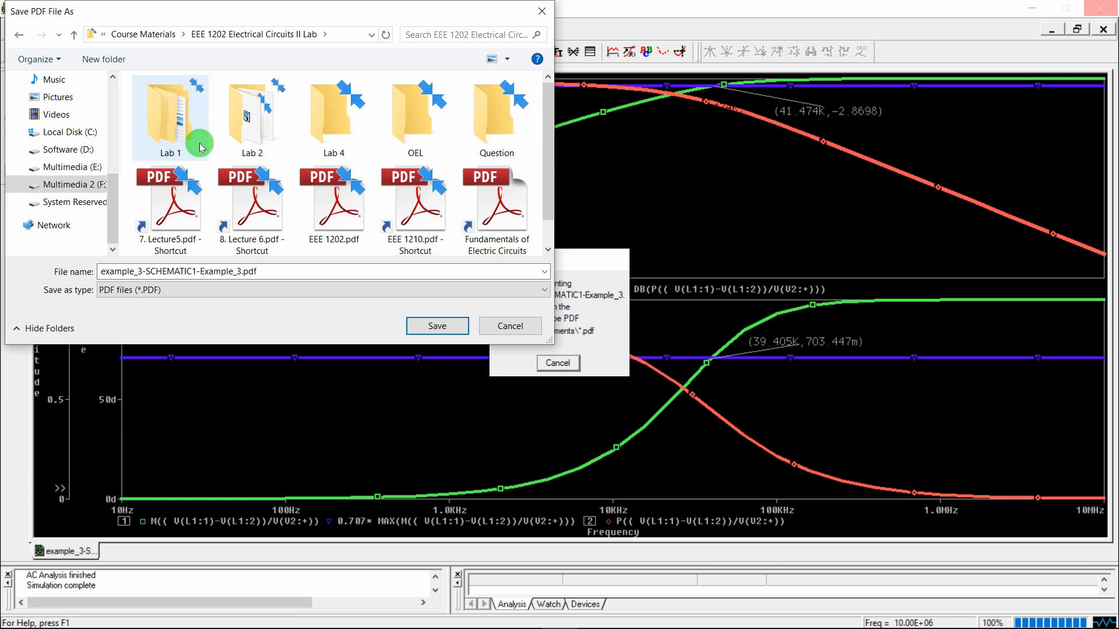
double_click(200, 147)
key(BackSpace)
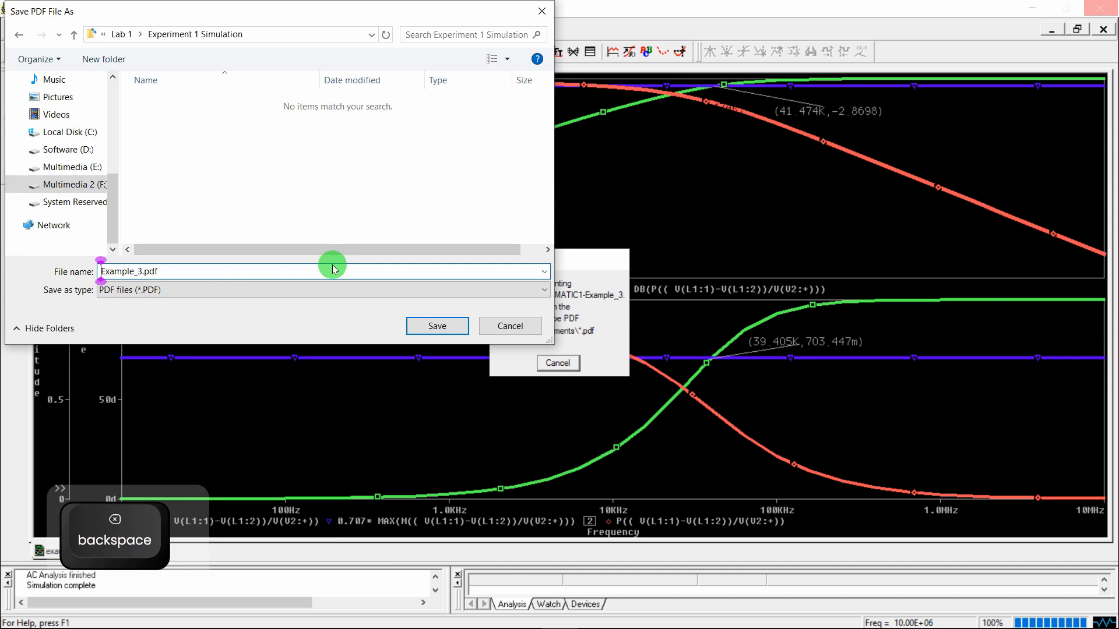
click(427, 326)
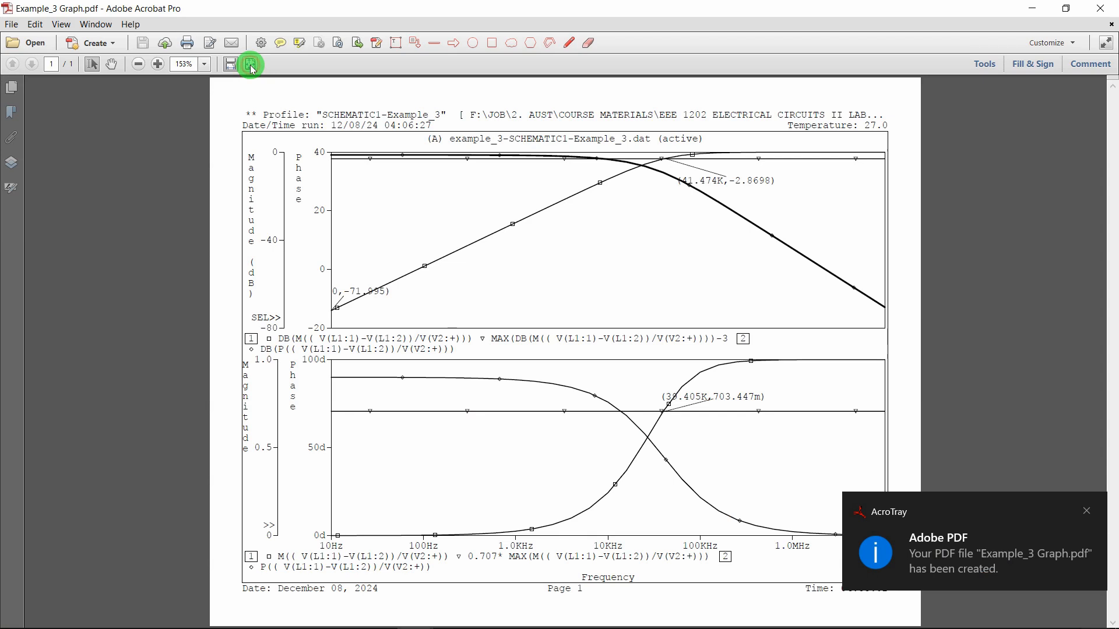
View the whole page of Example_3 Graph.pdf in Acrobat, then return to File Explorer
click(252, 69)
click(642, 428)
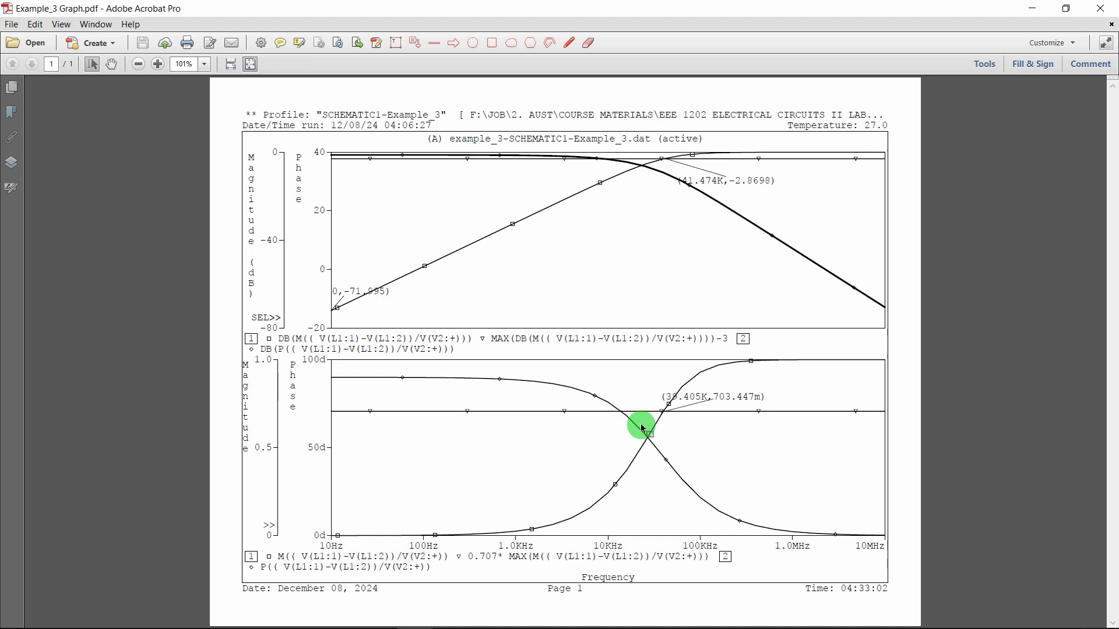
click(338, 615)
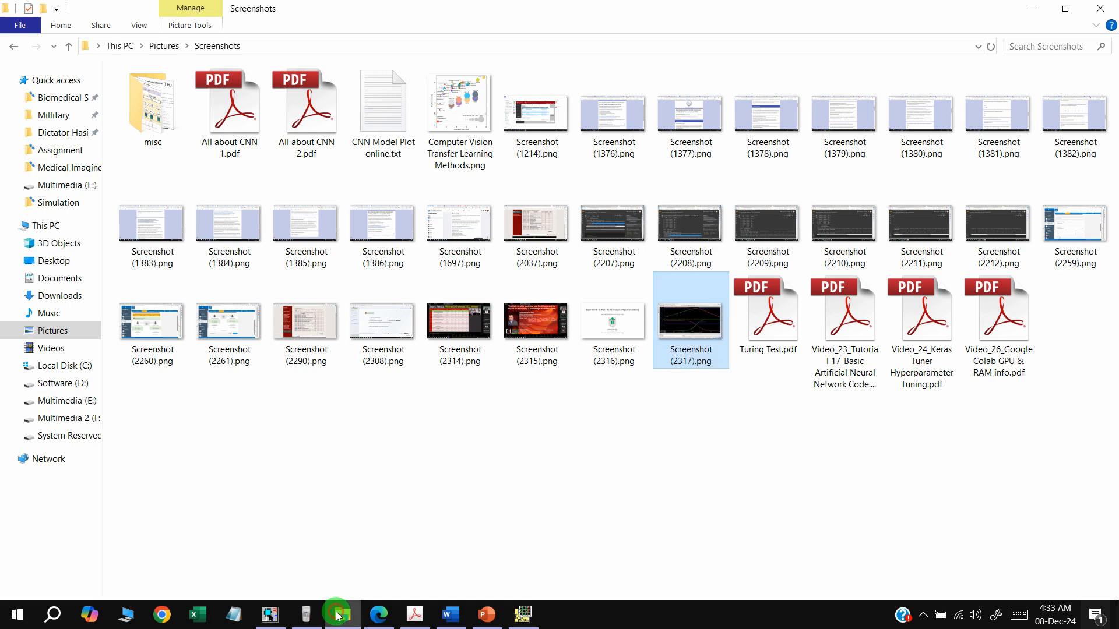
Locate and open Example_3 Graph.pdf in the Experiment 1 Simulation folder
click(338, 615)
click(137, 280)
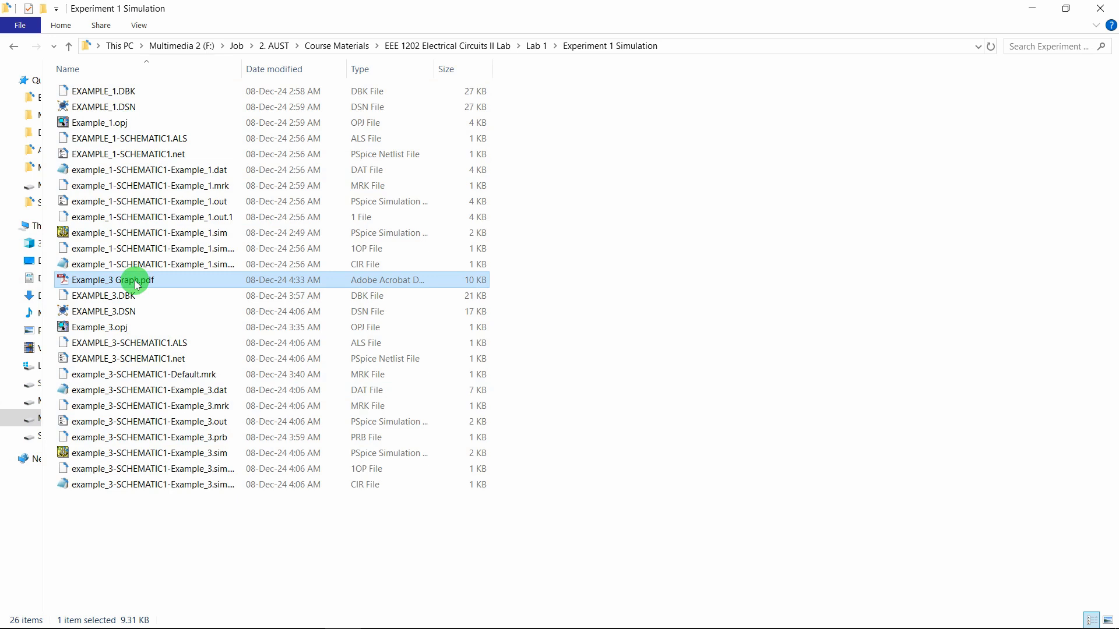
double_click(135, 281)
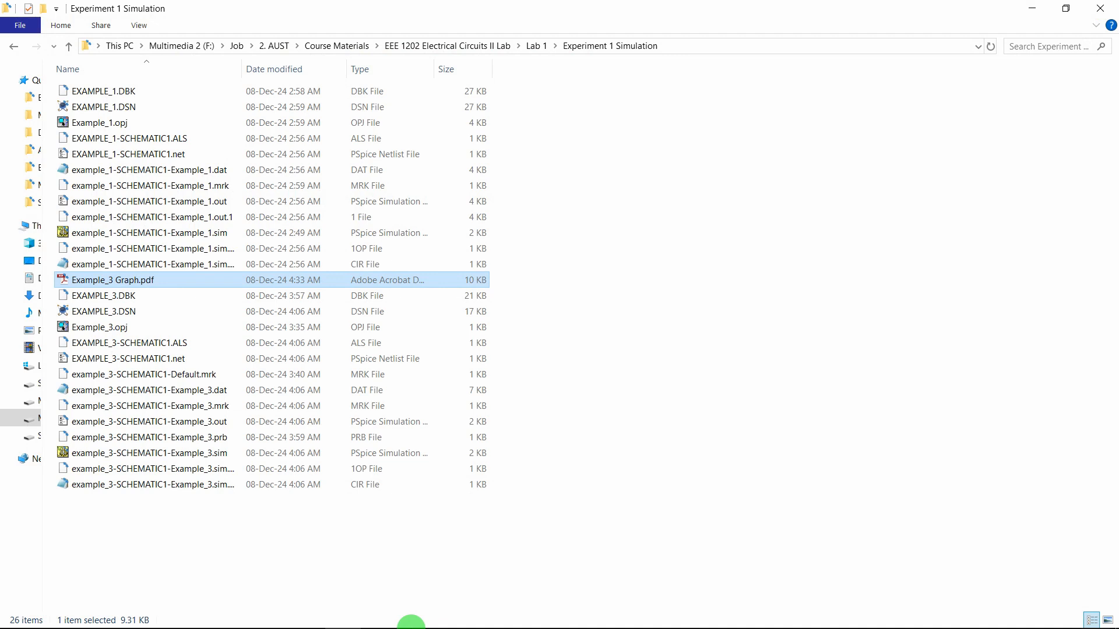
mouse_move(495, 626)
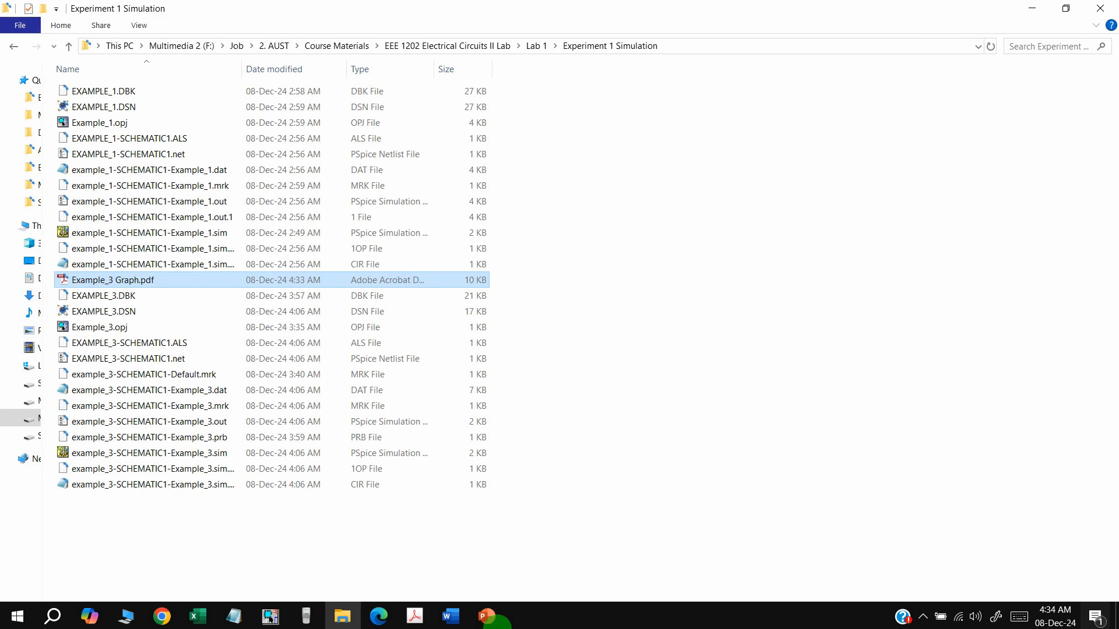